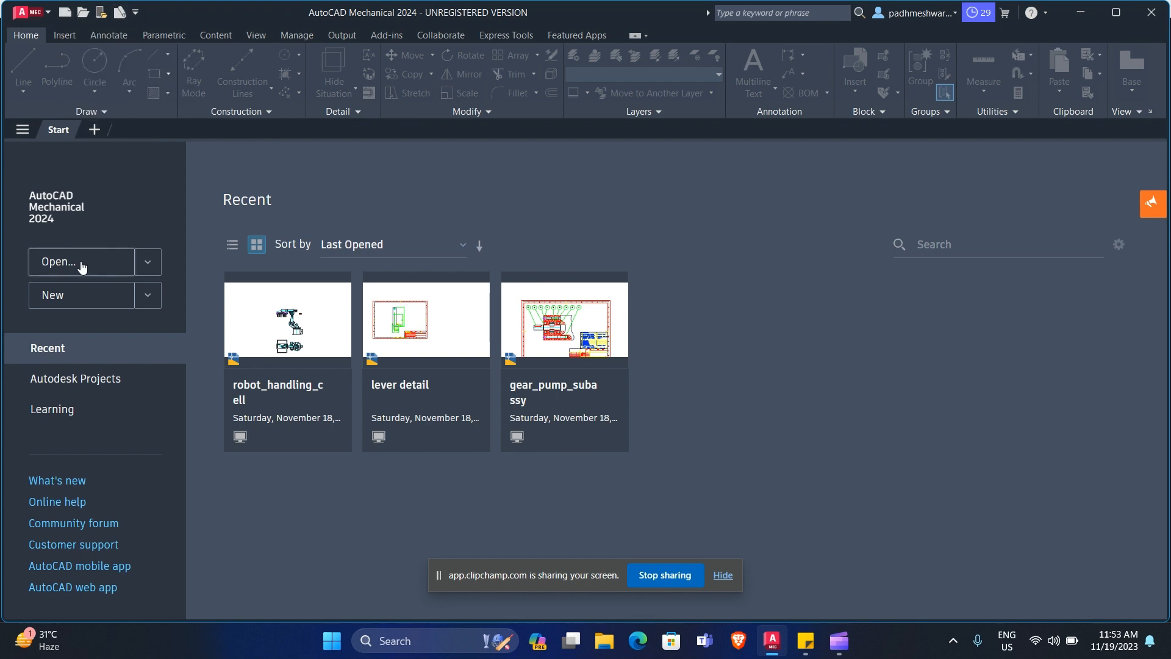
- Create a new drawing and set its insertion scale units to Millimeters
left_click(98, 297)
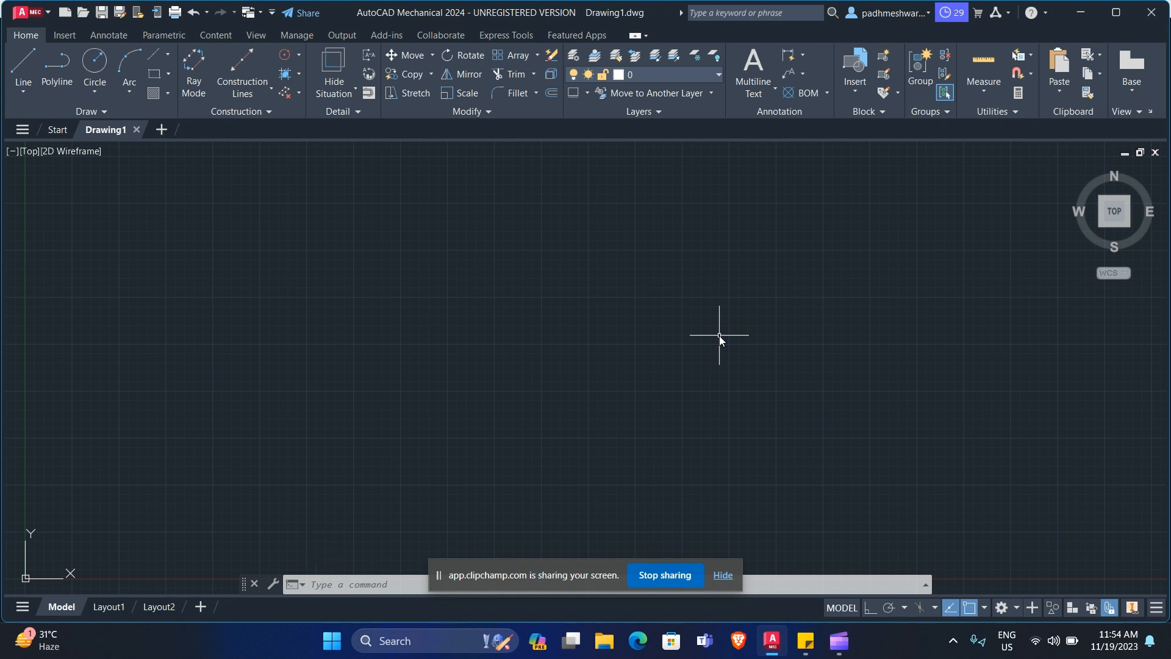
type("u")
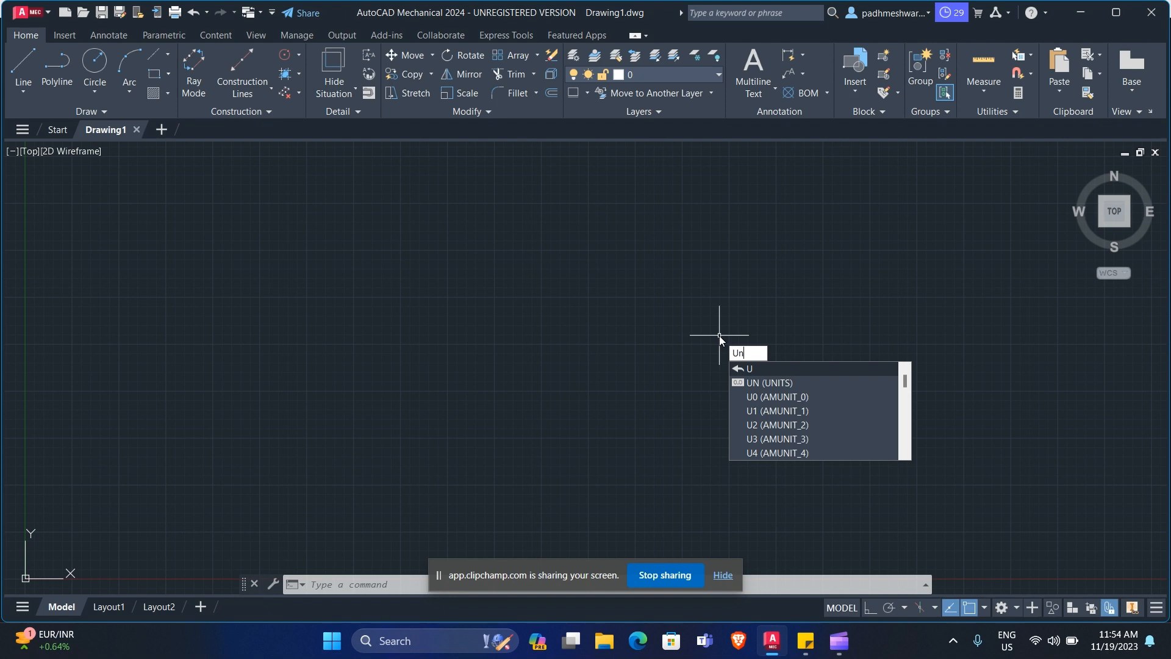
type("NITS")
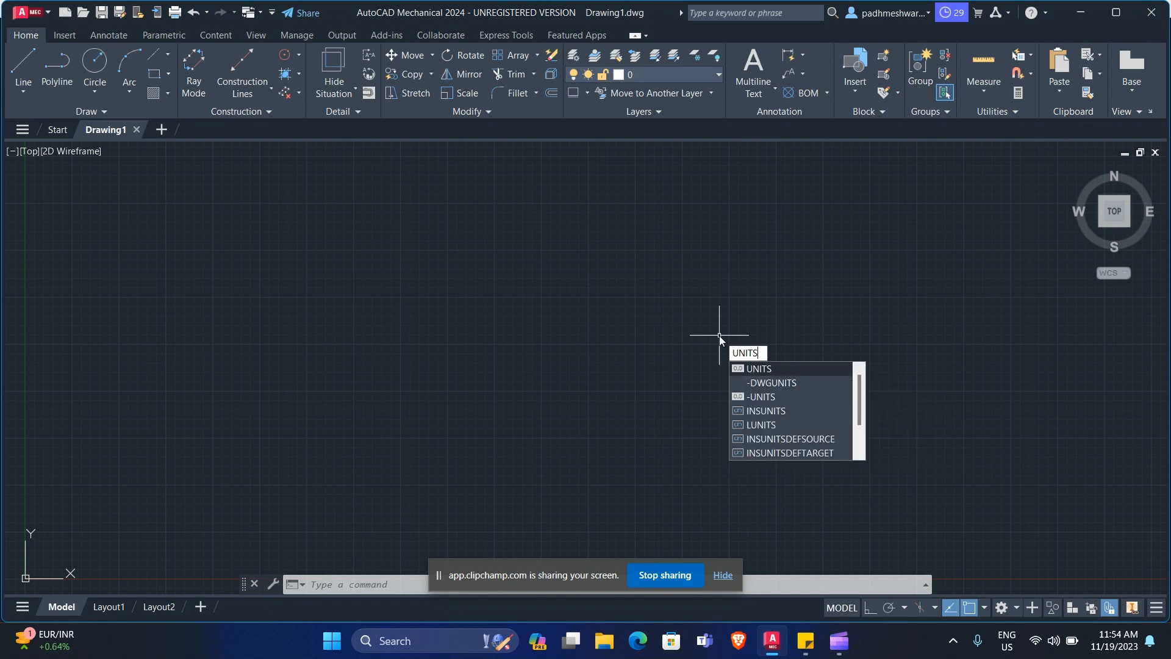
key("Return")
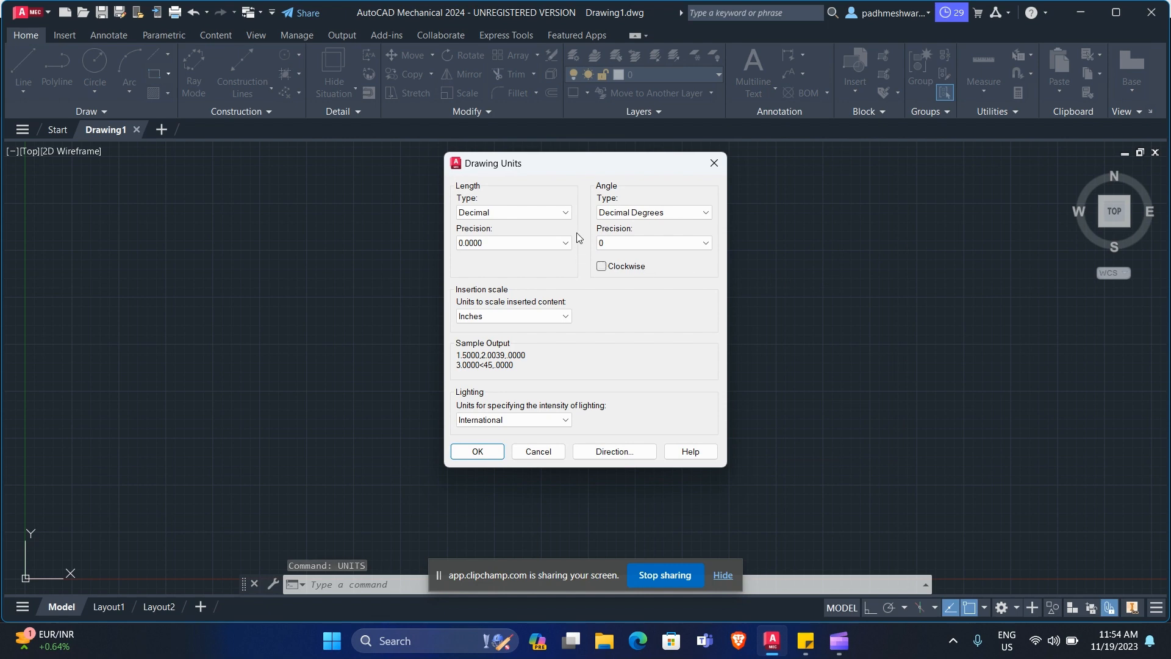
left_click(536, 316)
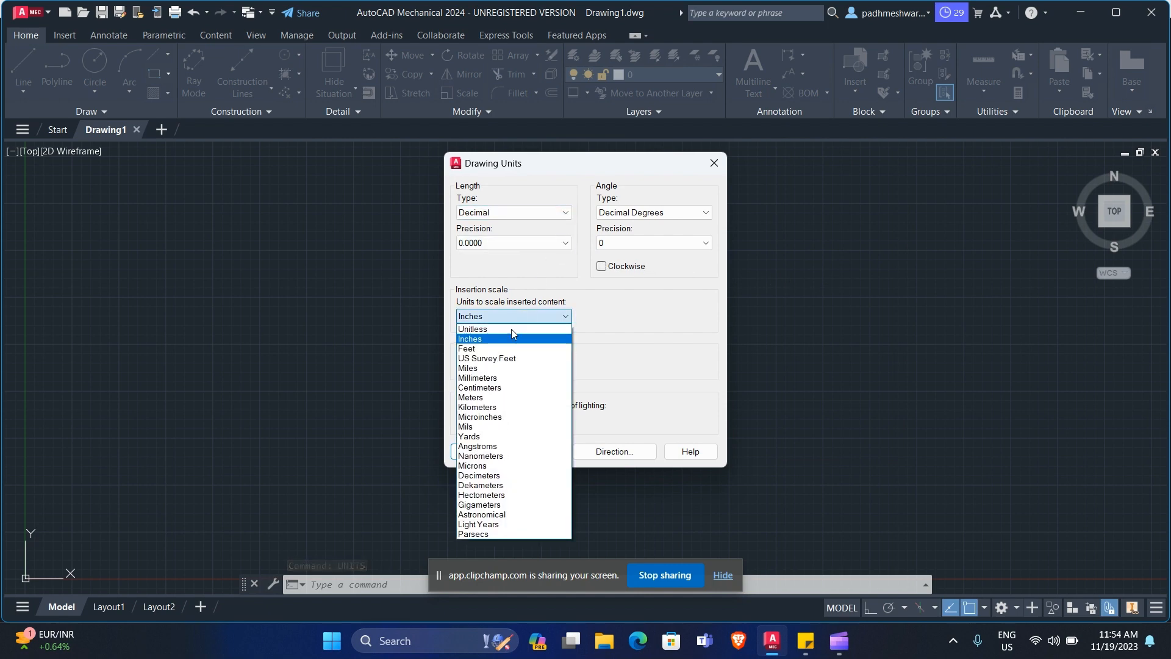
left_click(527, 379)
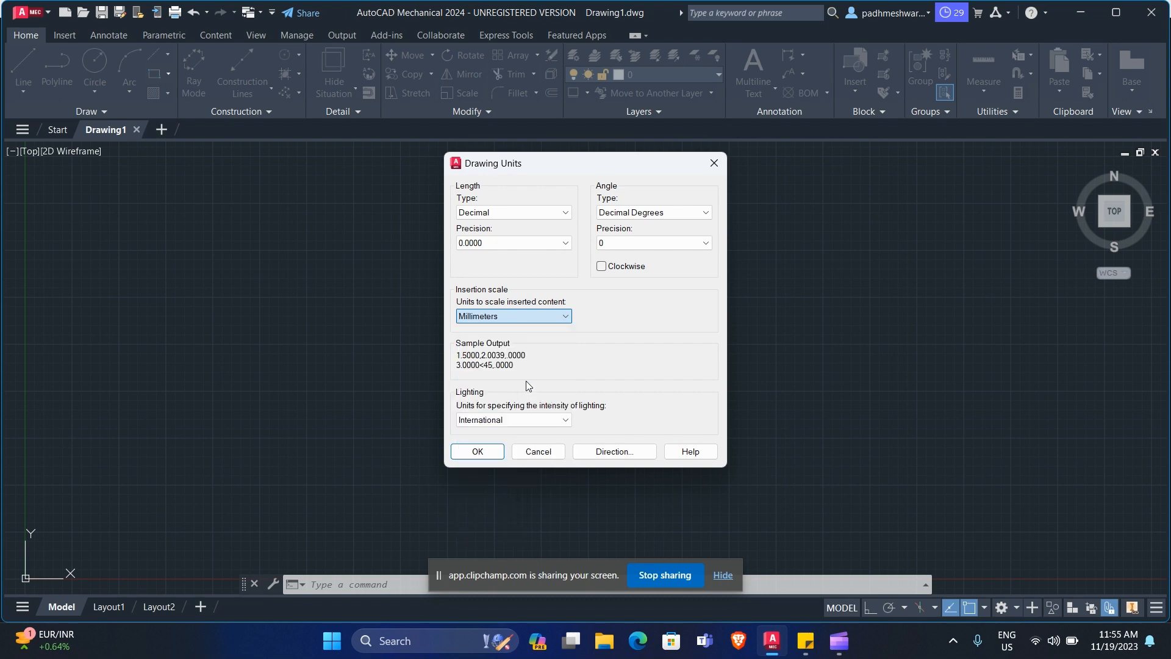
- Set the length precision to 0.0 with the Decimal type and apply the drawing units
left_click(547, 219)
left_click(540, 216)
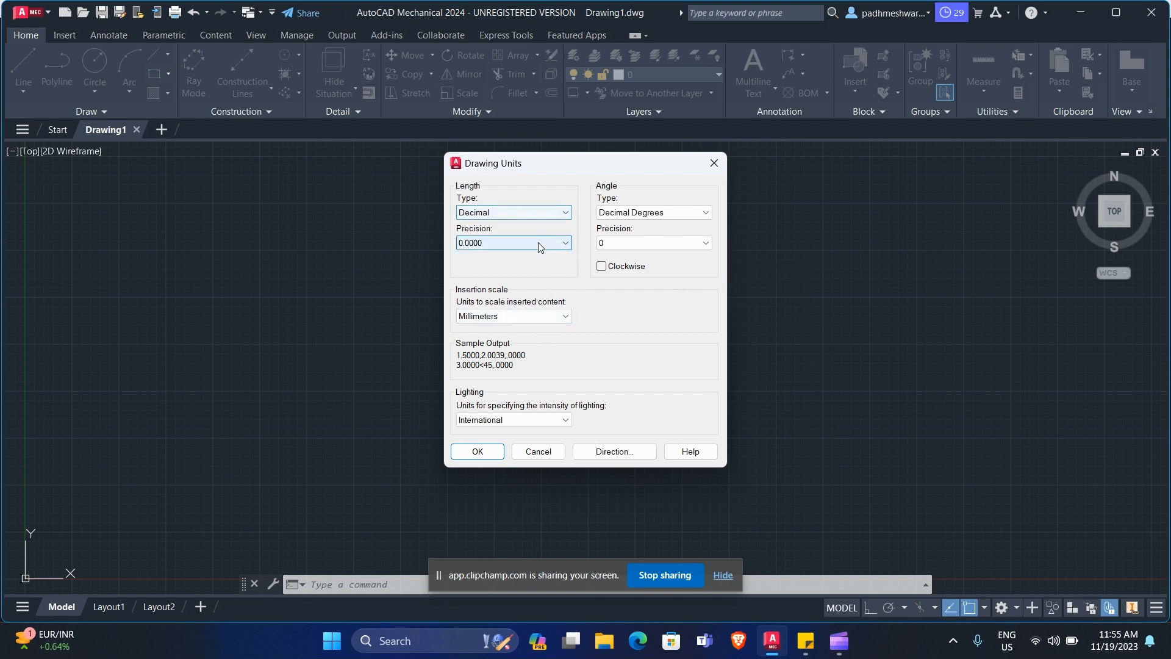
left_click(540, 244)
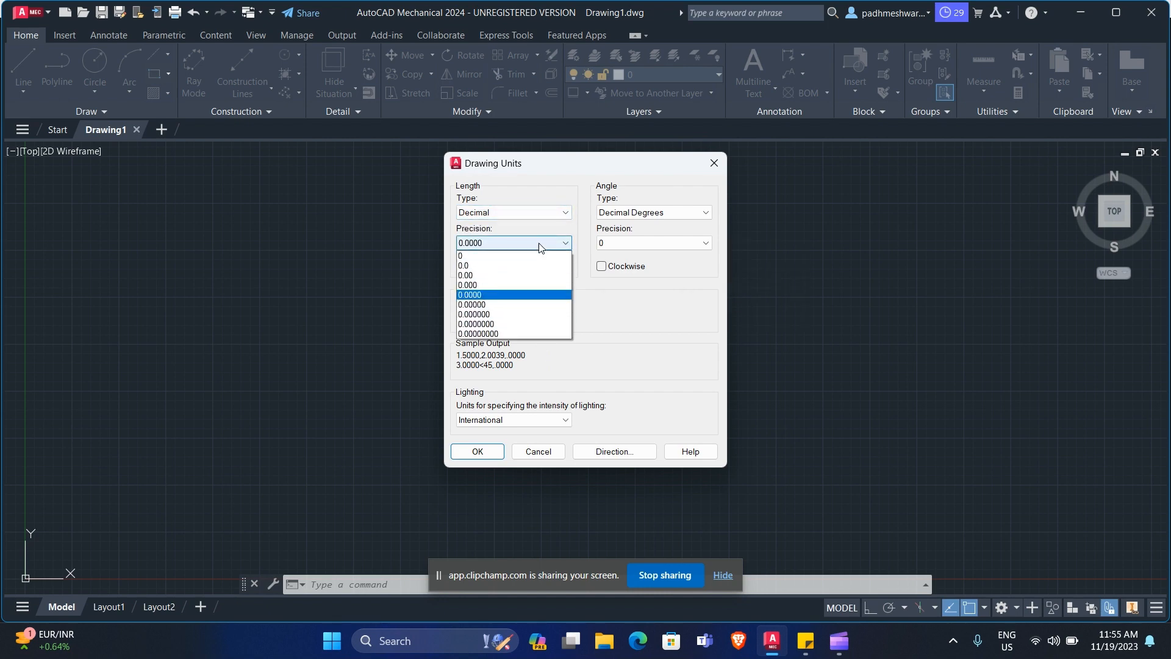
left_click(494, 266)
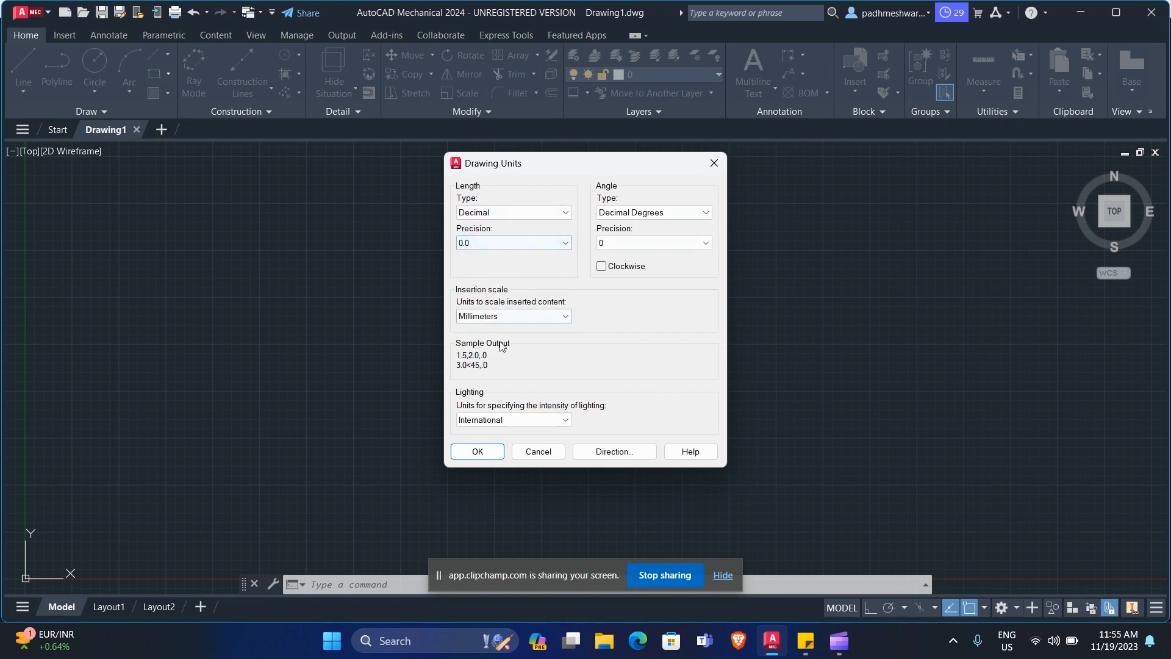
left_click(478, 451)
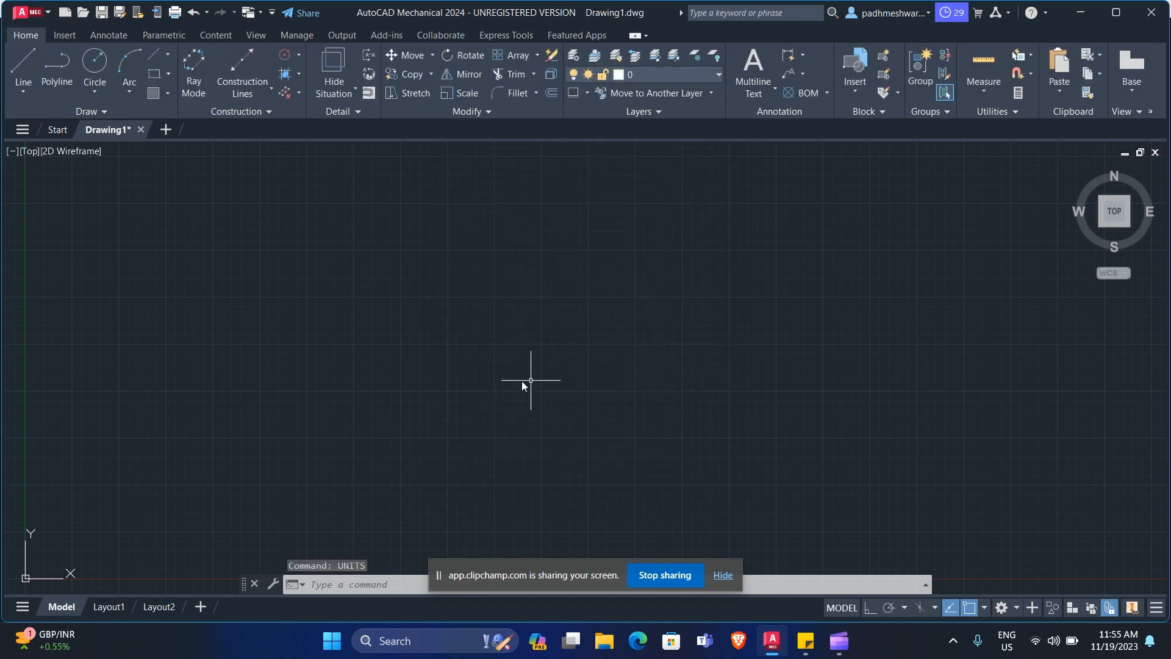
left_click(723, 576)
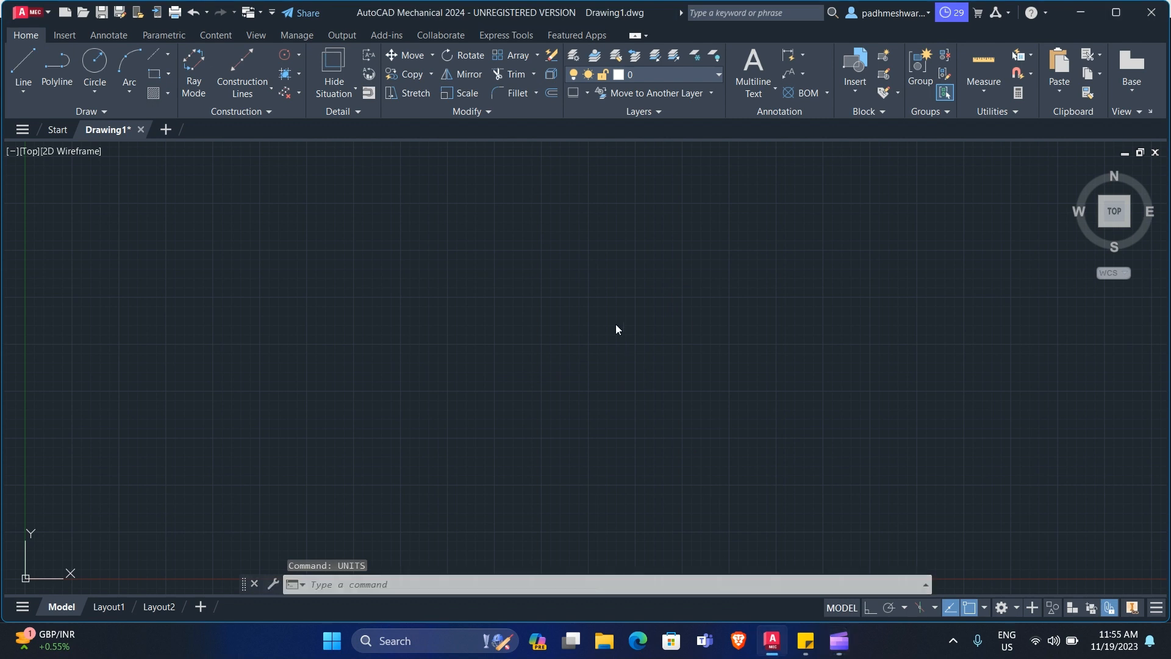
- Draw a horizontal line 10 mm long near the middle of the drawing area with Ortho mode on
left_click(25, 59)
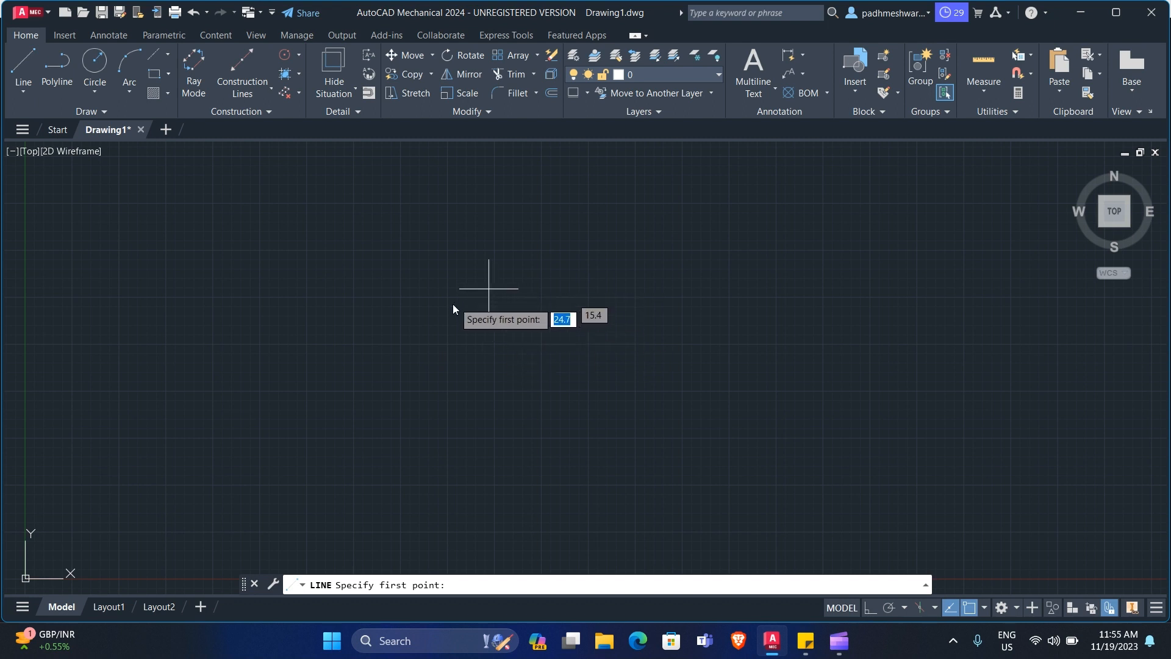
left_click(446, 326)
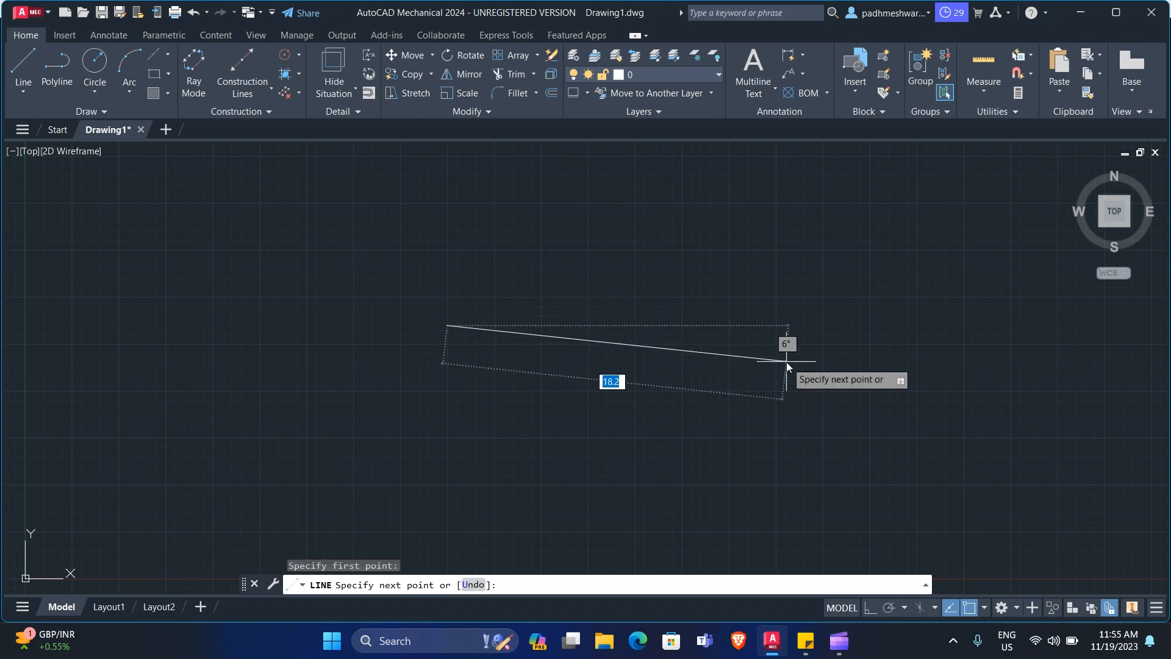
key("F8")
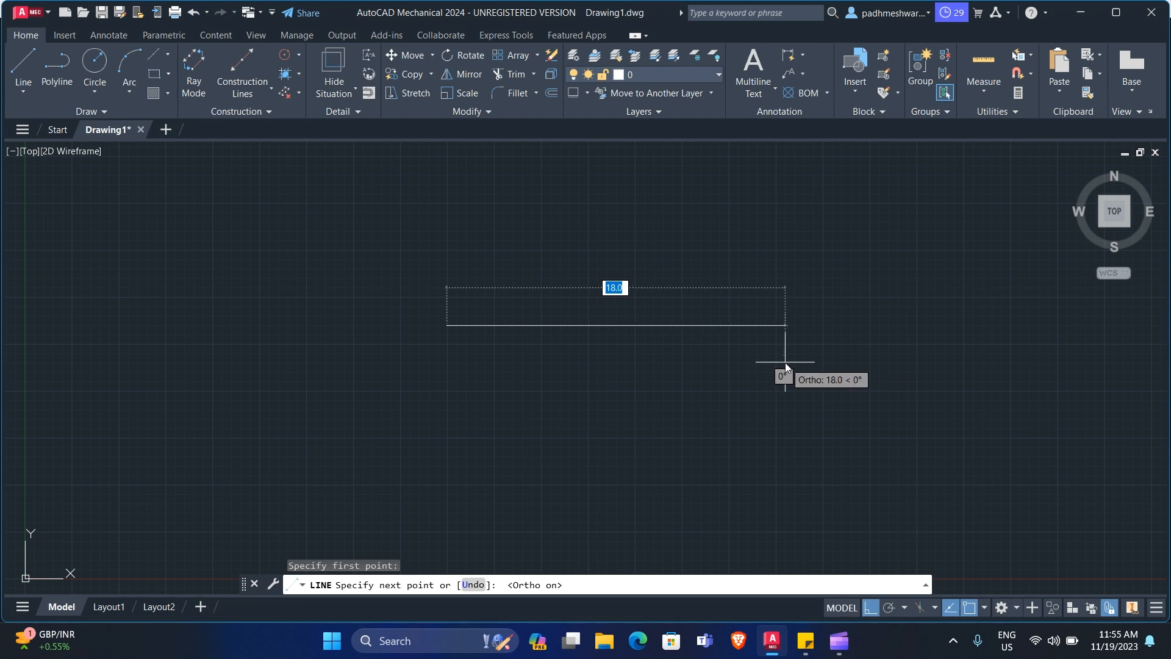
type("10")
key("Return")
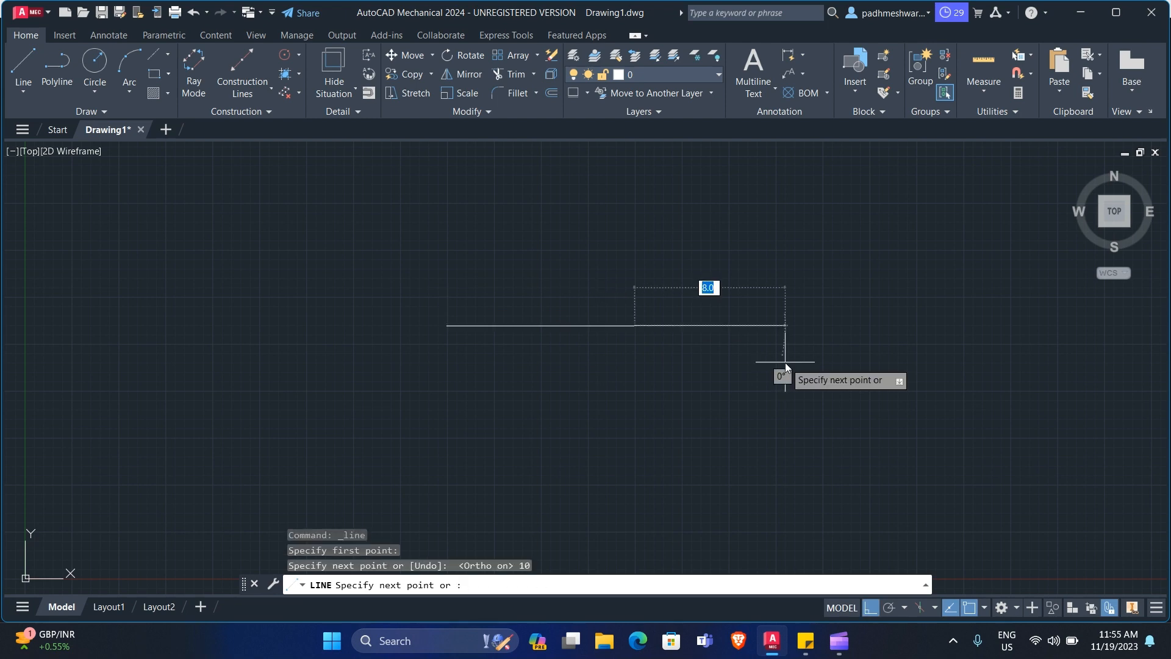
key("Escape")
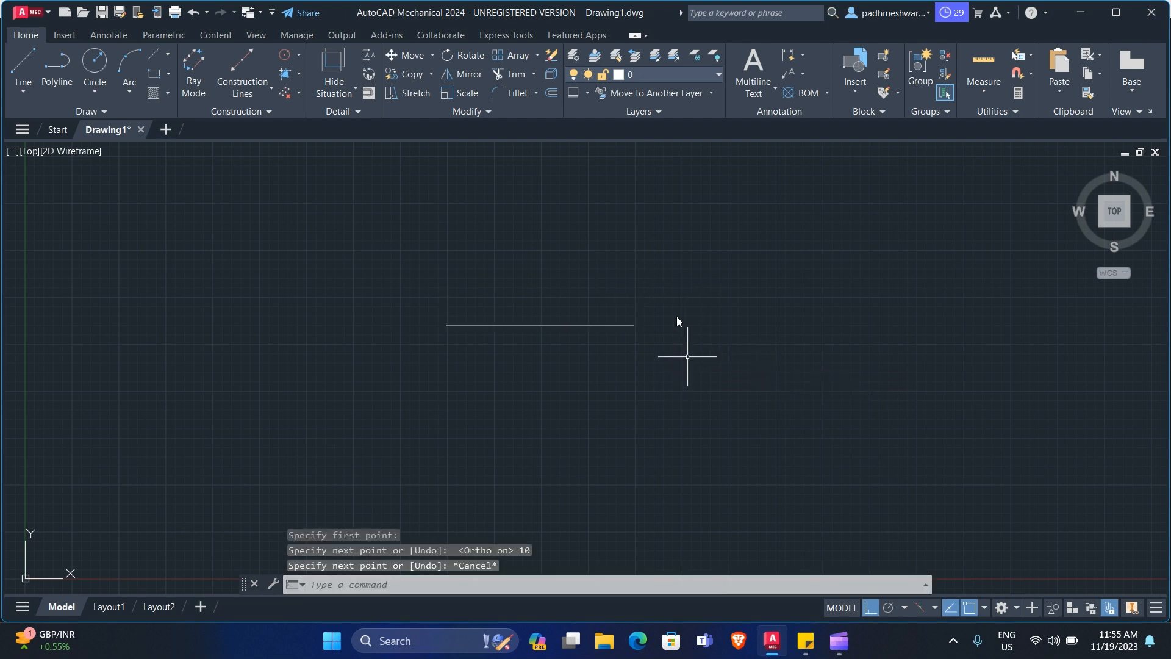
- Delete the 10 mm horizontal line
left_click(574, 305)
left_click(497, 349)
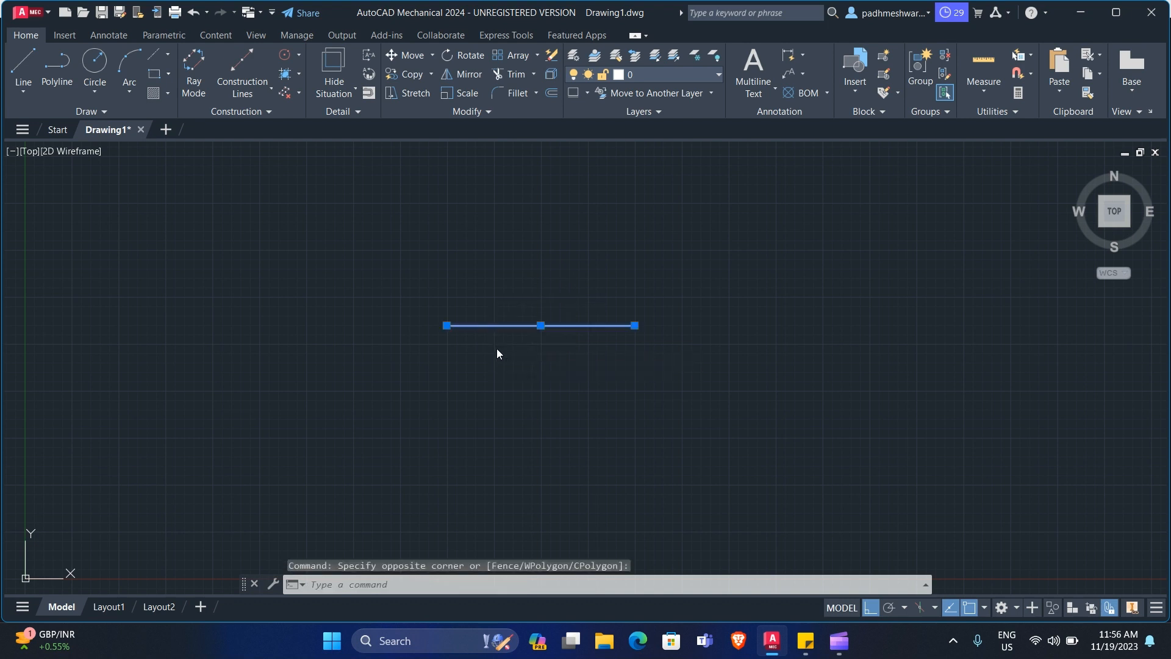
key("Delete")
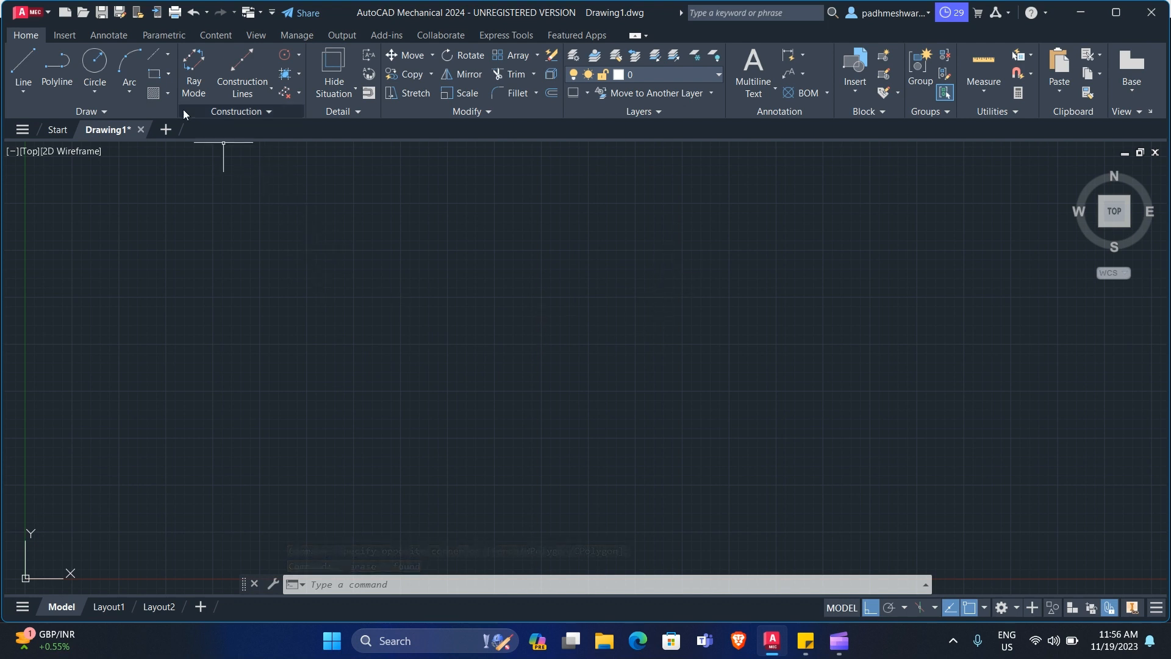
- Review the available tools by category, from Insert, Annotate and Parametric through Express Tools and Featured Apps, and return to the Home tools
left_click(58, 38)
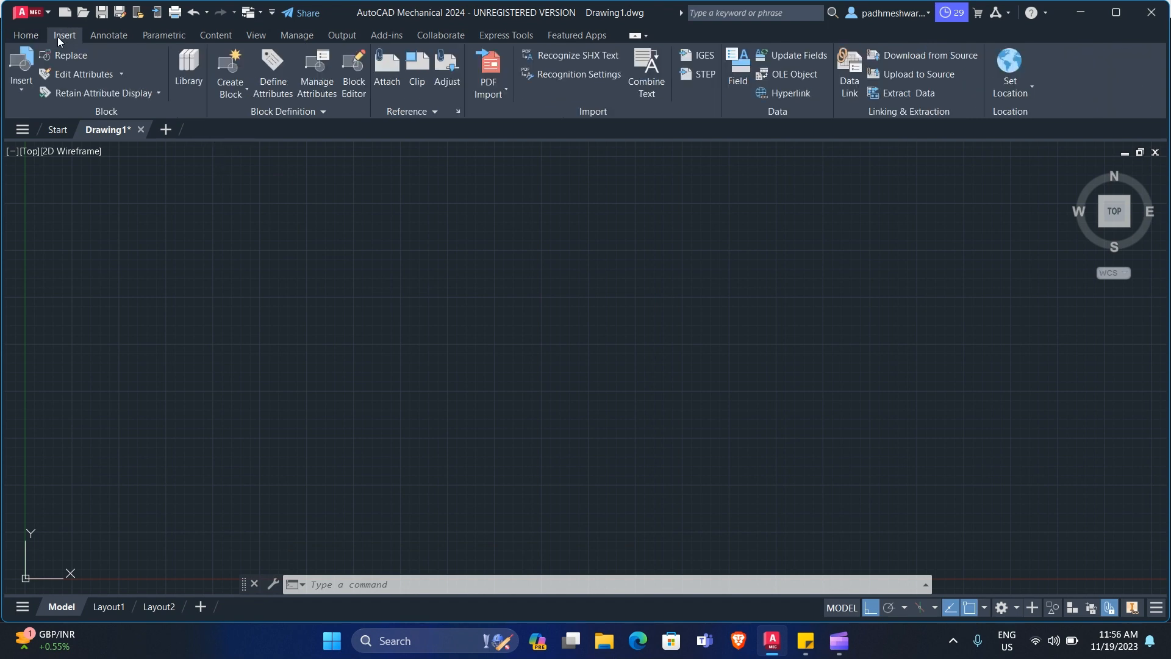
left_click(34, 37)
left_click(74, 35)
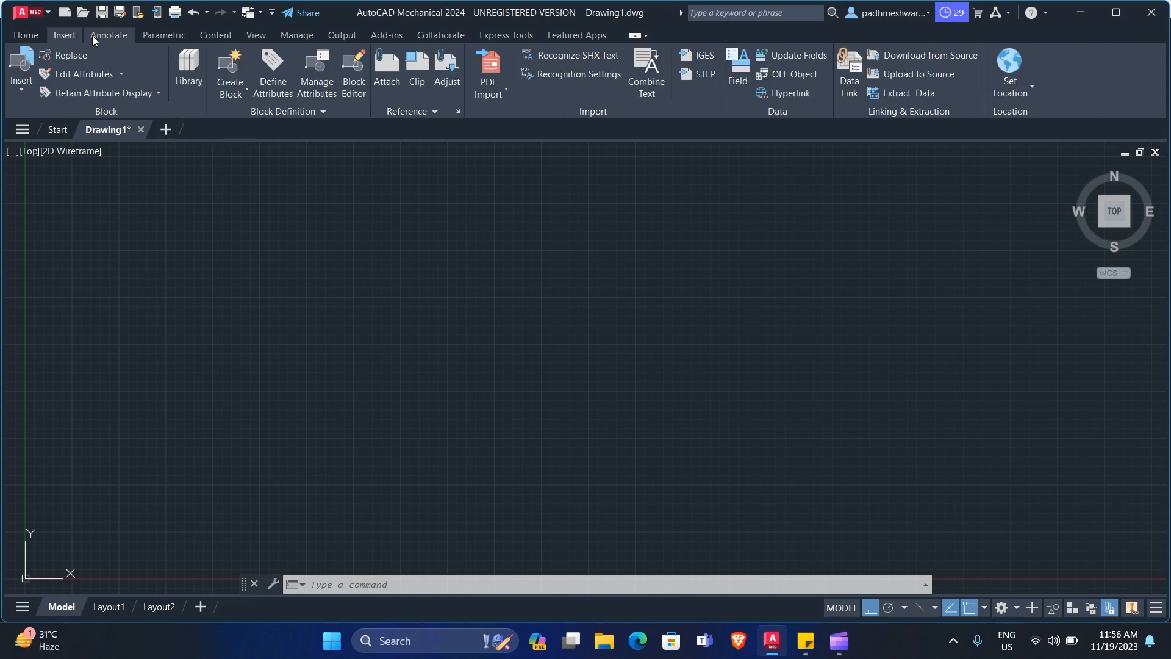
left_click(104, 35)
left_click(167, 35)
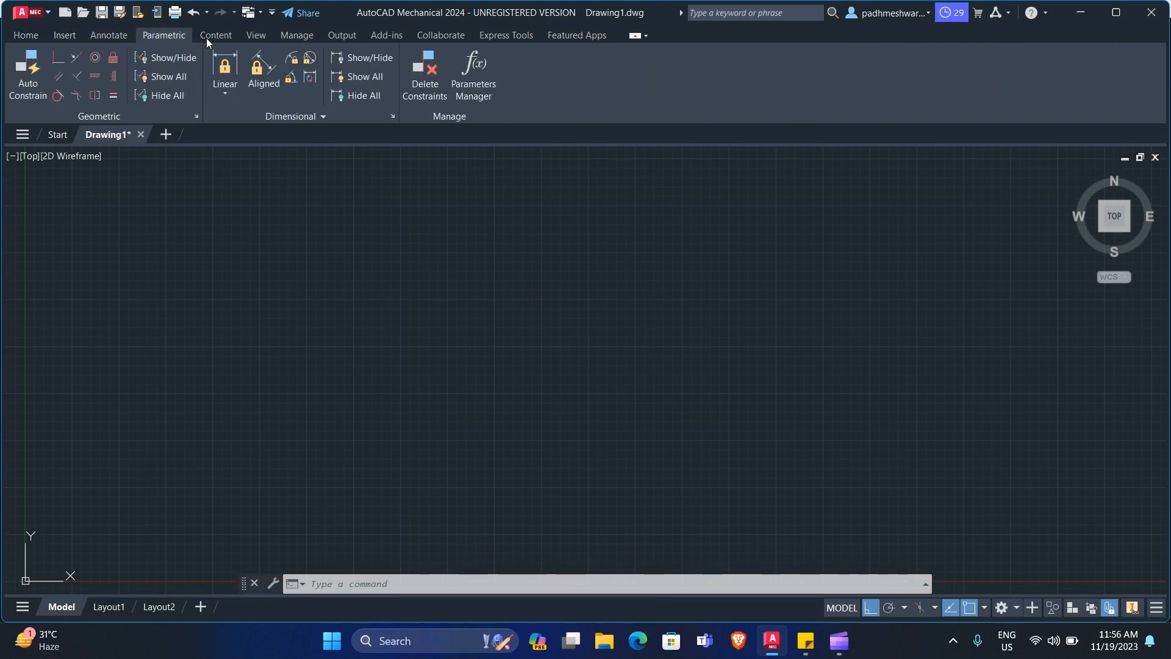
left_click(207, 38)
left_click(255, 38)
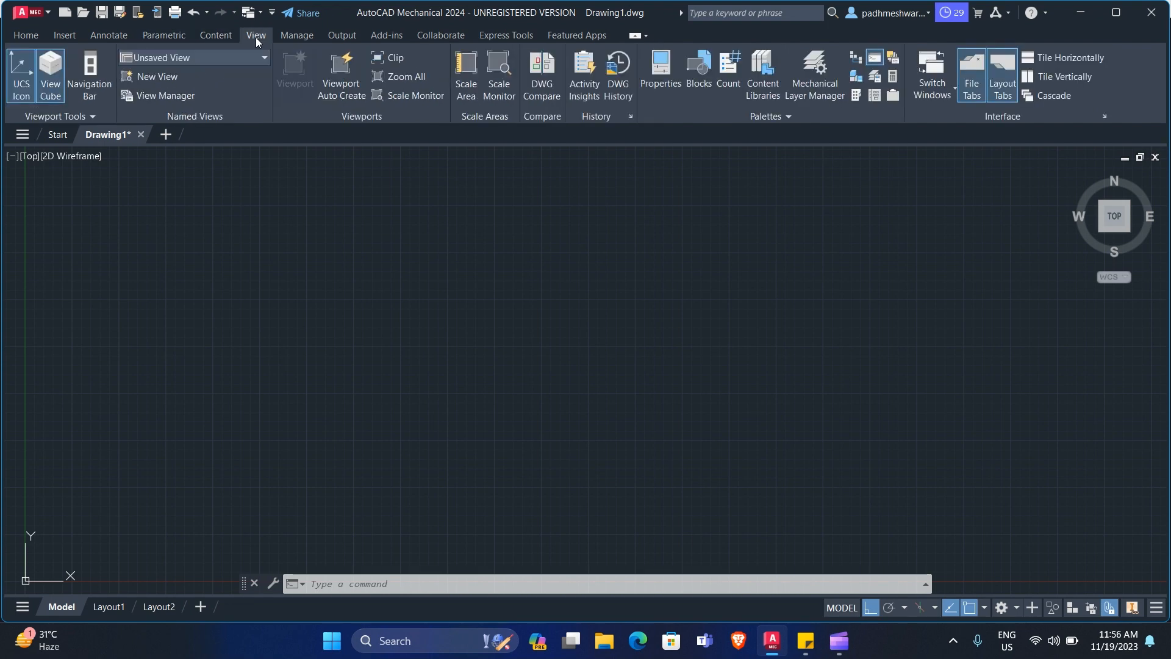
left_click(311, 38)
left_click(342, 37)
left_click(385, 38)
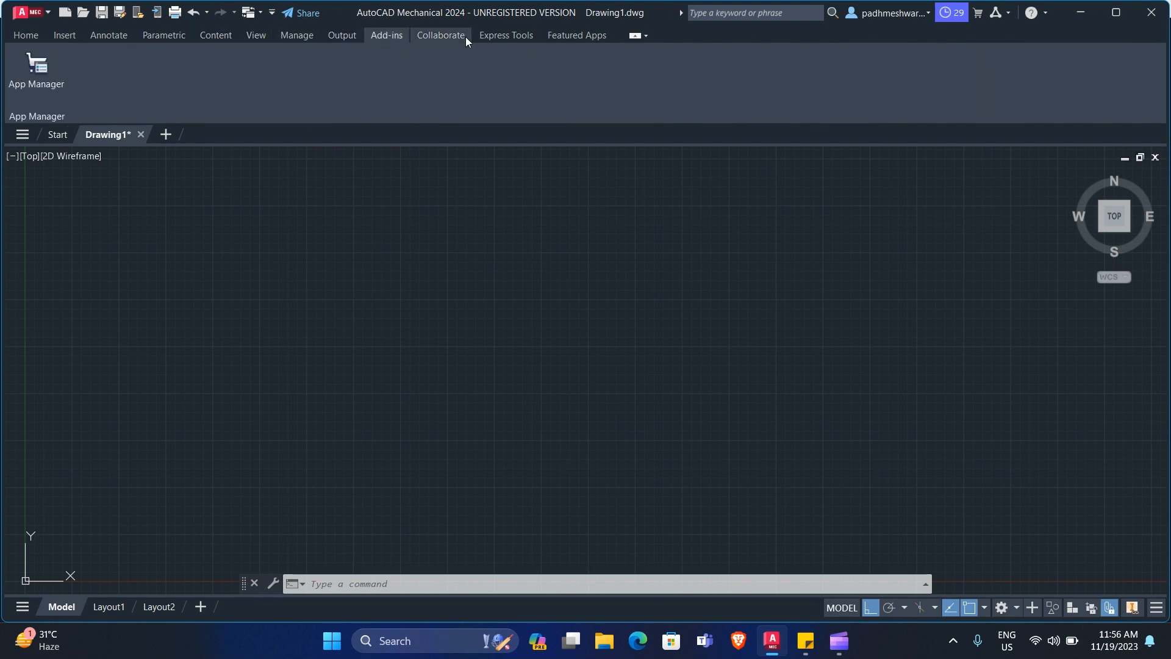
left_click(452, 36)
left_click(522, 37)
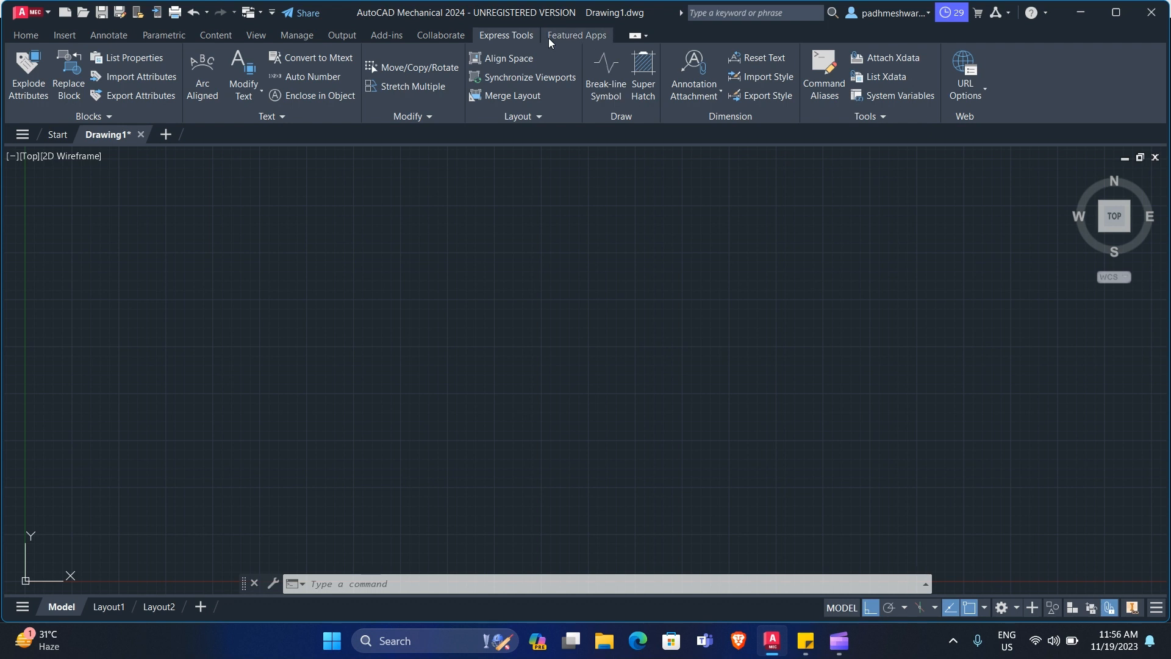
left_click(548, 38)
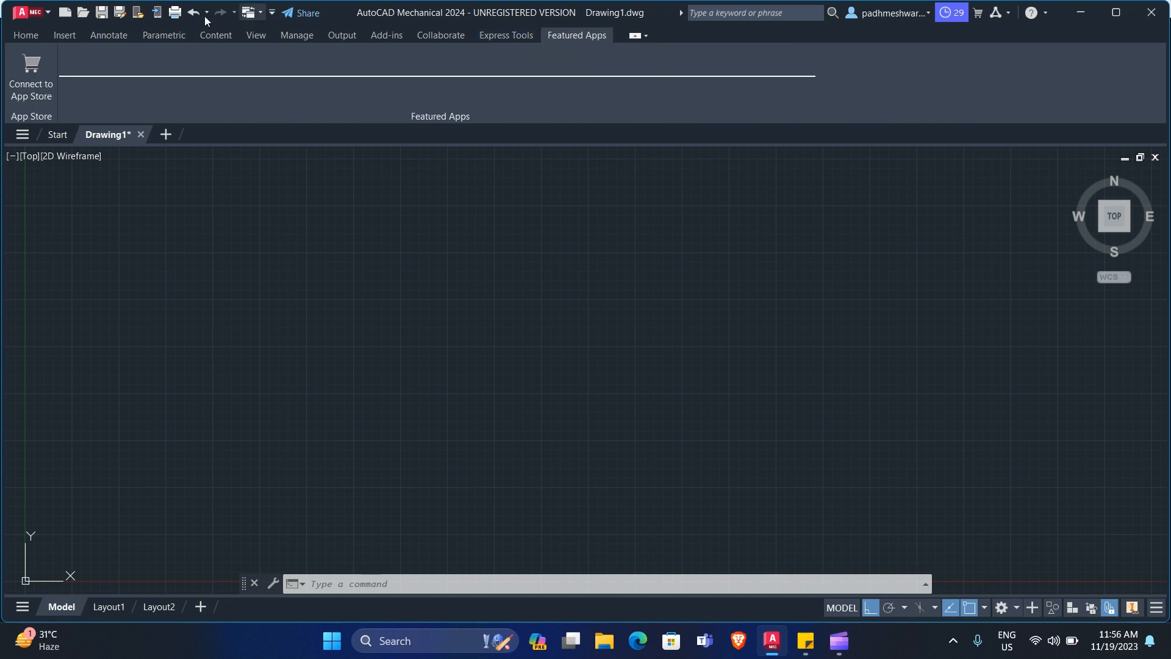
left_click(36, 35)
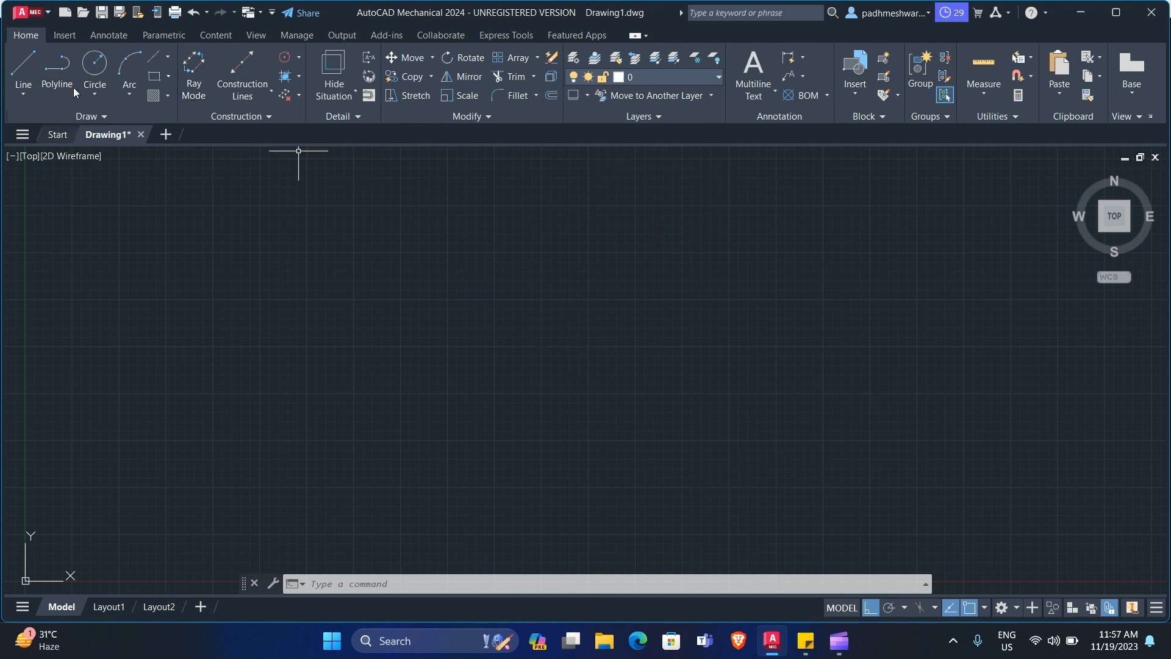
- Draw a freehand horizontal line across the middle of the drawing area
left_click(19, 78)
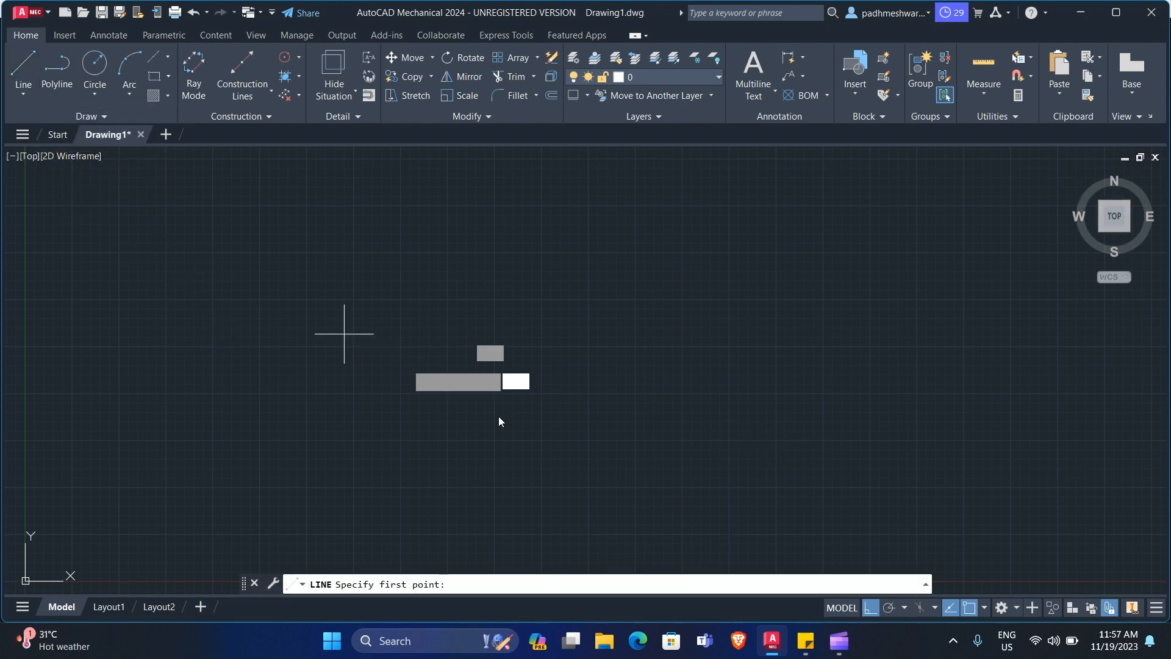
left_click(472, 366)
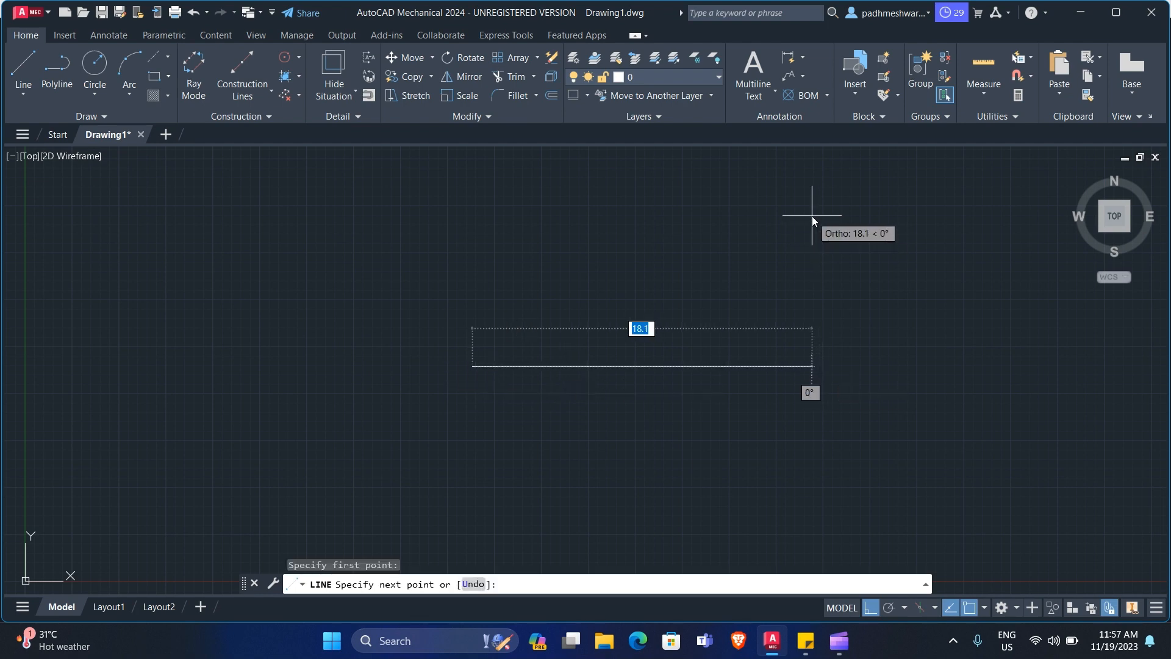
type("3453454")
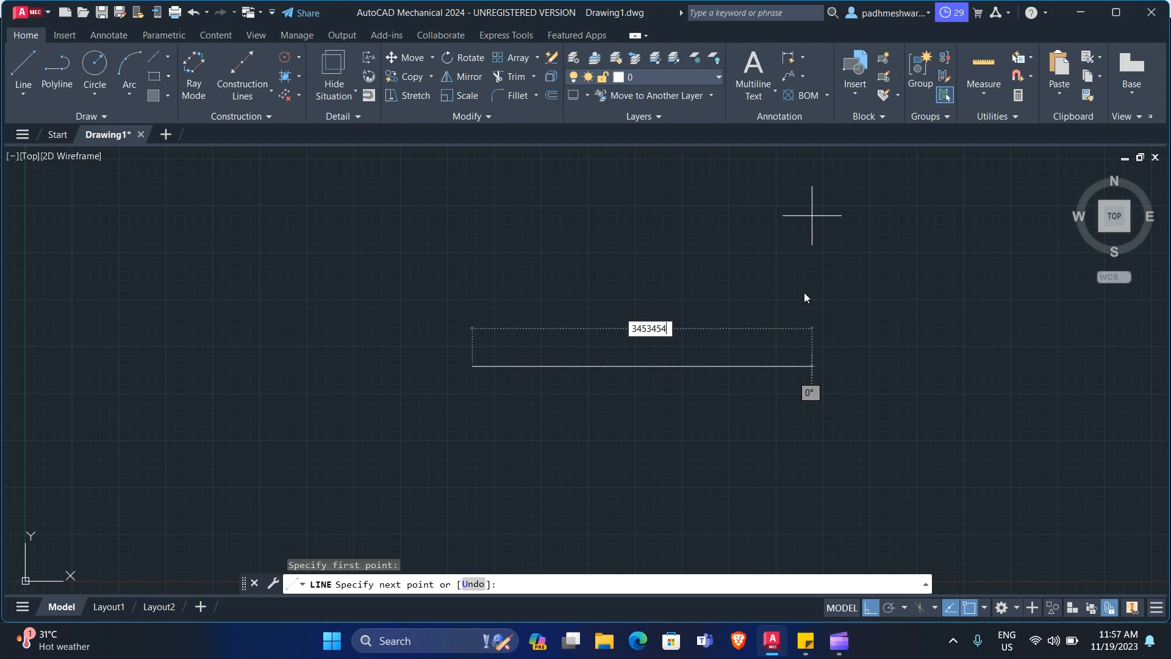
key("Escape")
left_click(801, 230)
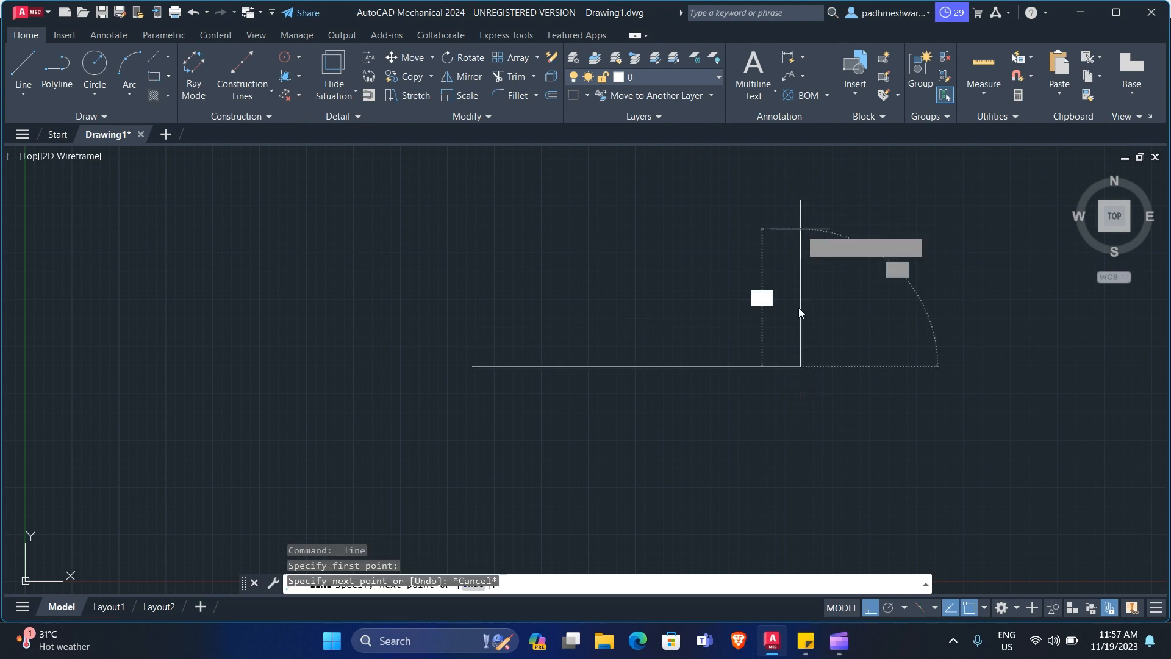
key("Escape")
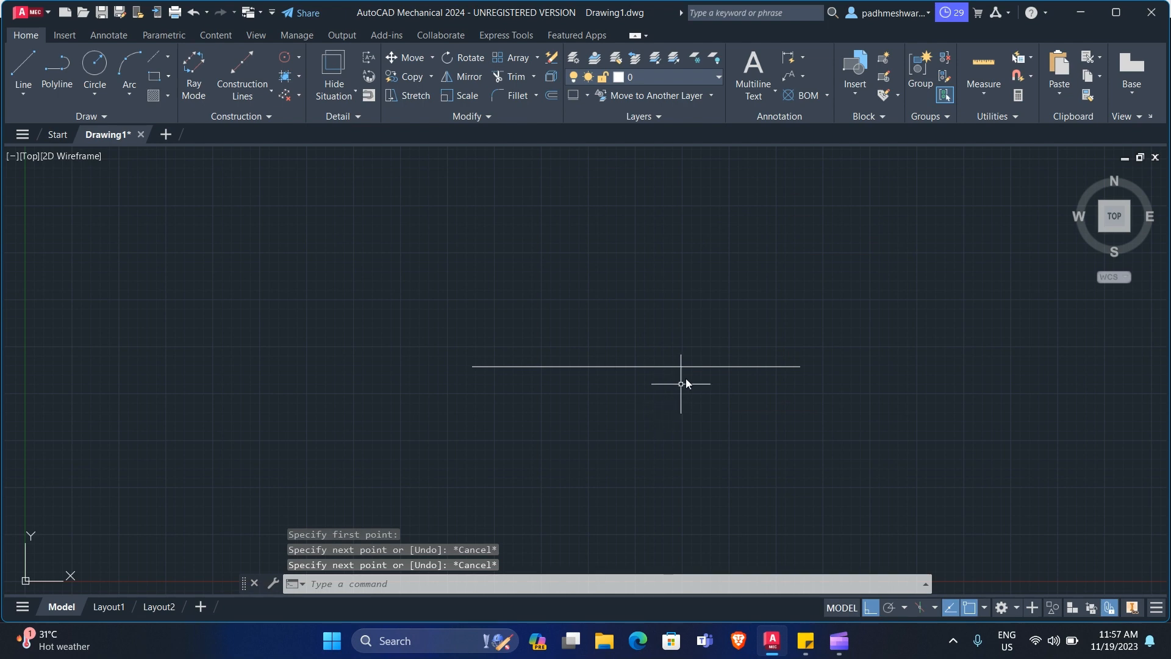
- Erase the freehand horizontal line from the drawing
left_click(688, 349)
left_click(551, 405)
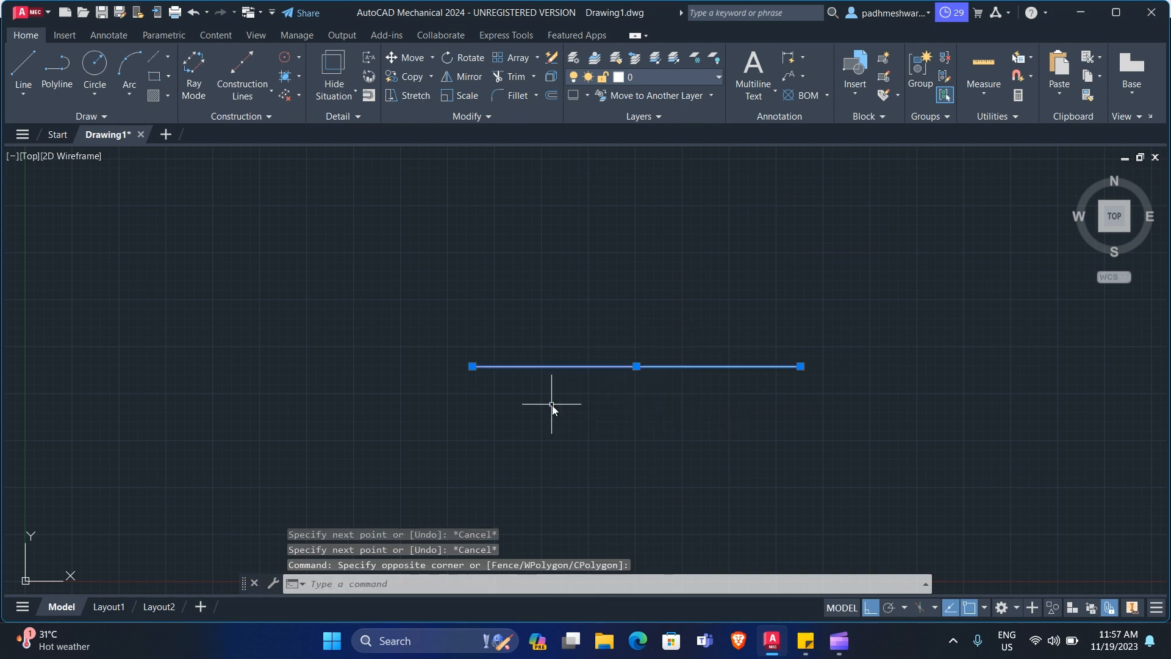
key("Delete")
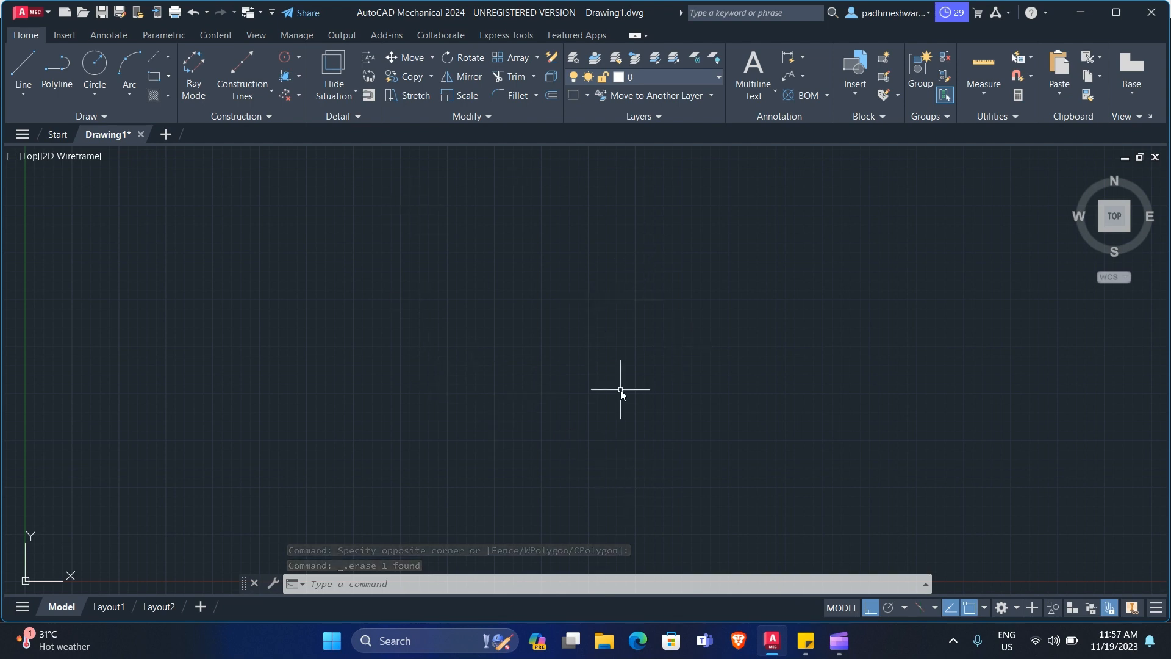
- Draw a 33 mm horizontal line across the middle of the drawing area
type("l")
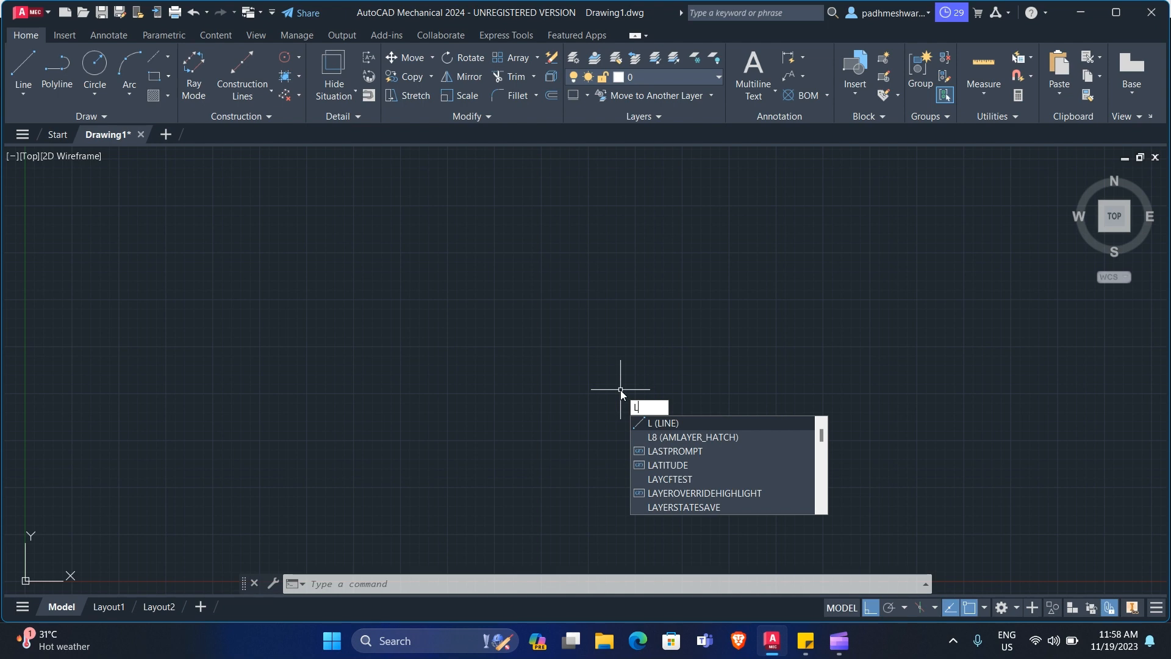
key("Return")
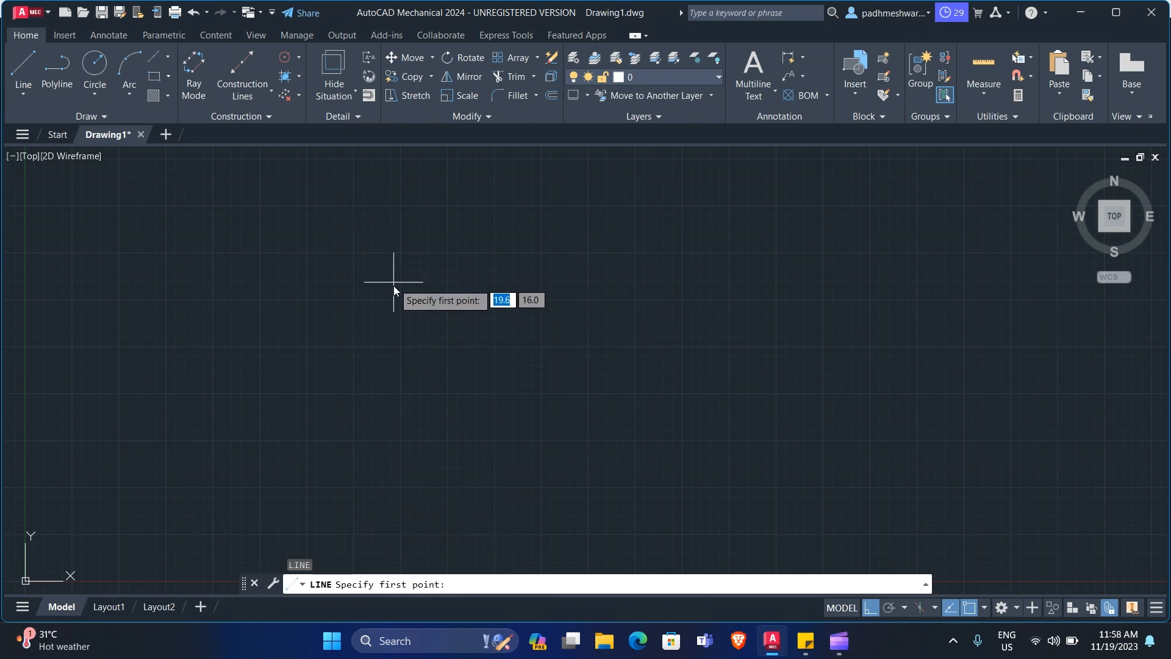
left_click(402, 315)
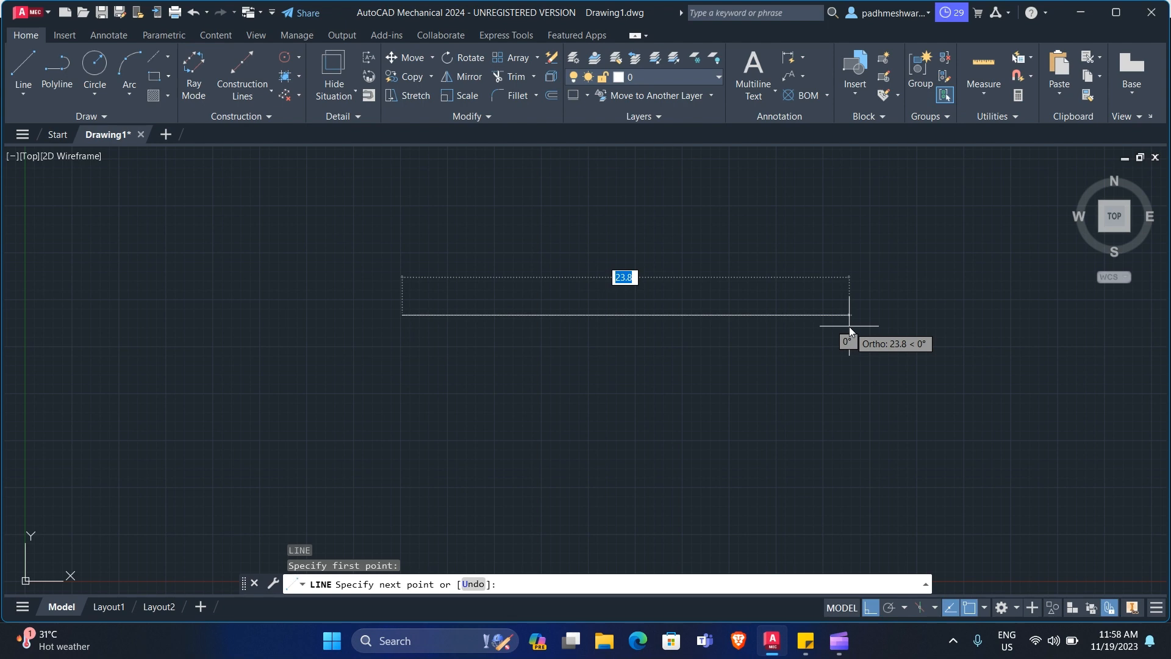
type("33")
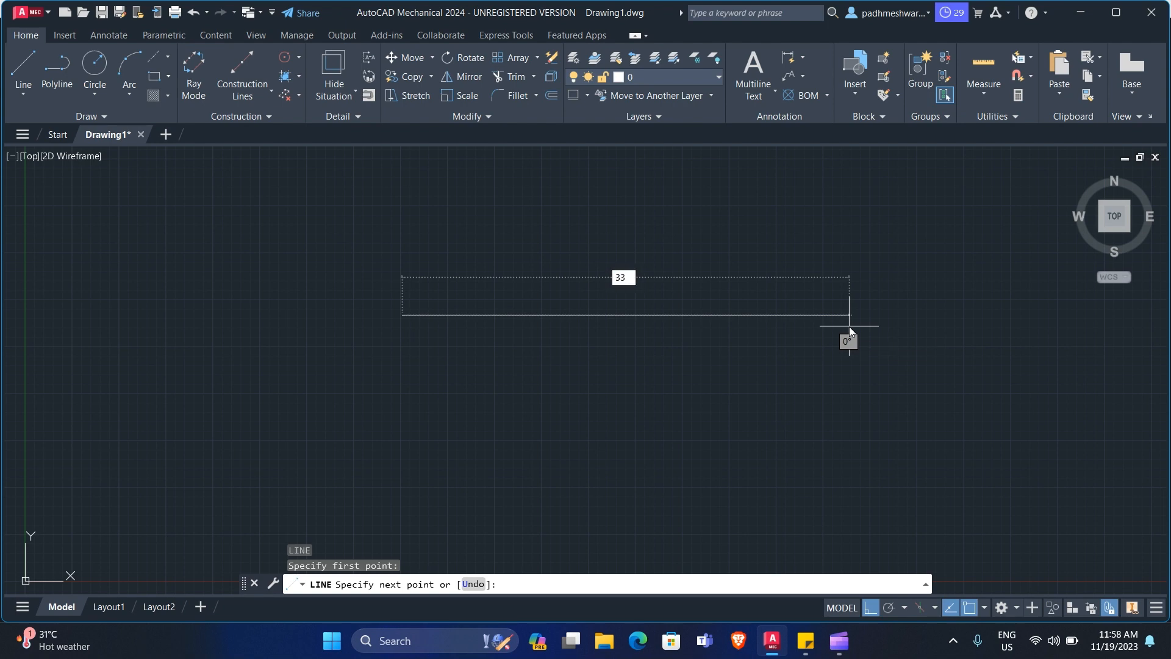
key("Return")
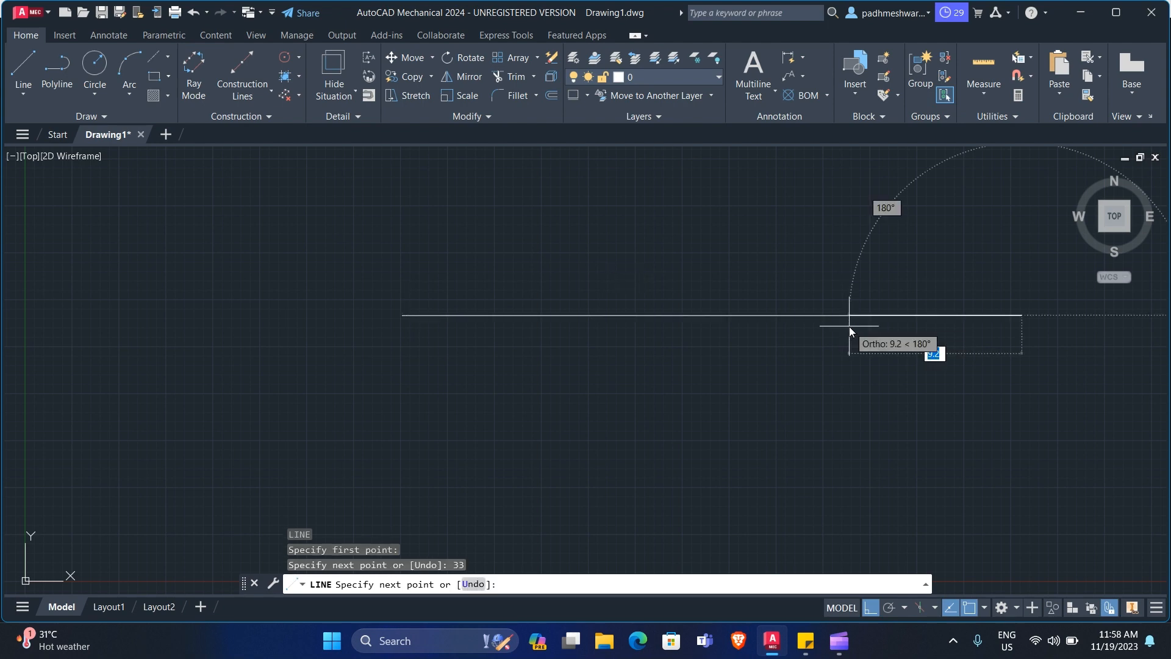
key("Escape")
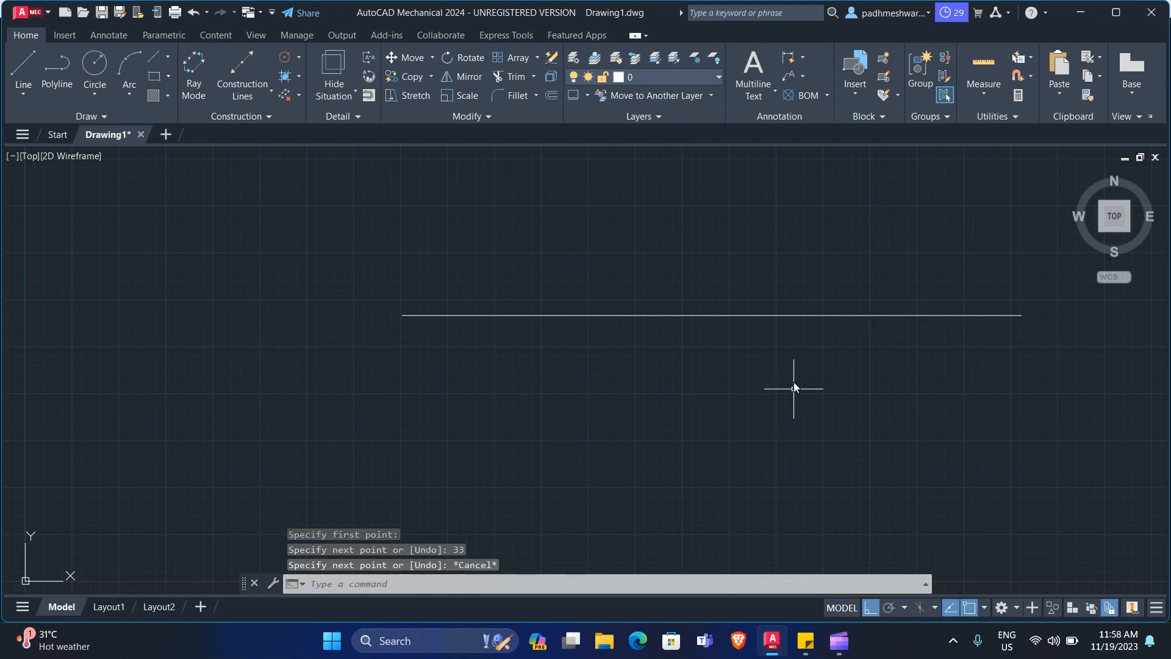
- Erase the 33 mm horizontal line from the drawing
left_click(818, 282)
left_click(673, 377)
key("Delete")
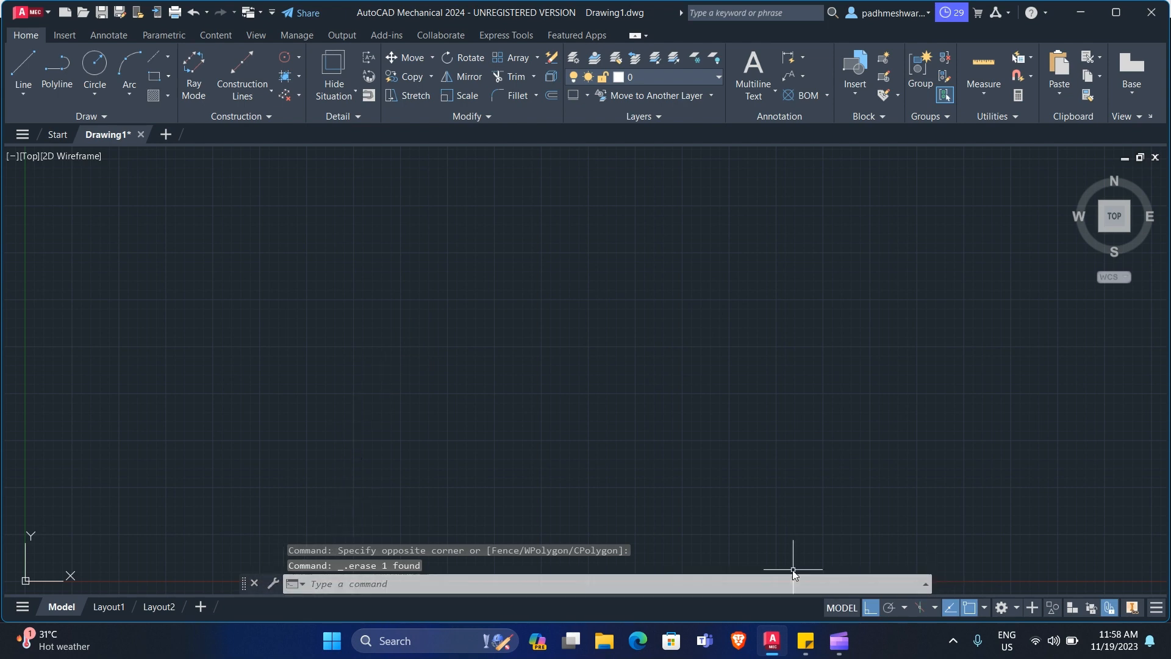
left_click(756, 582)
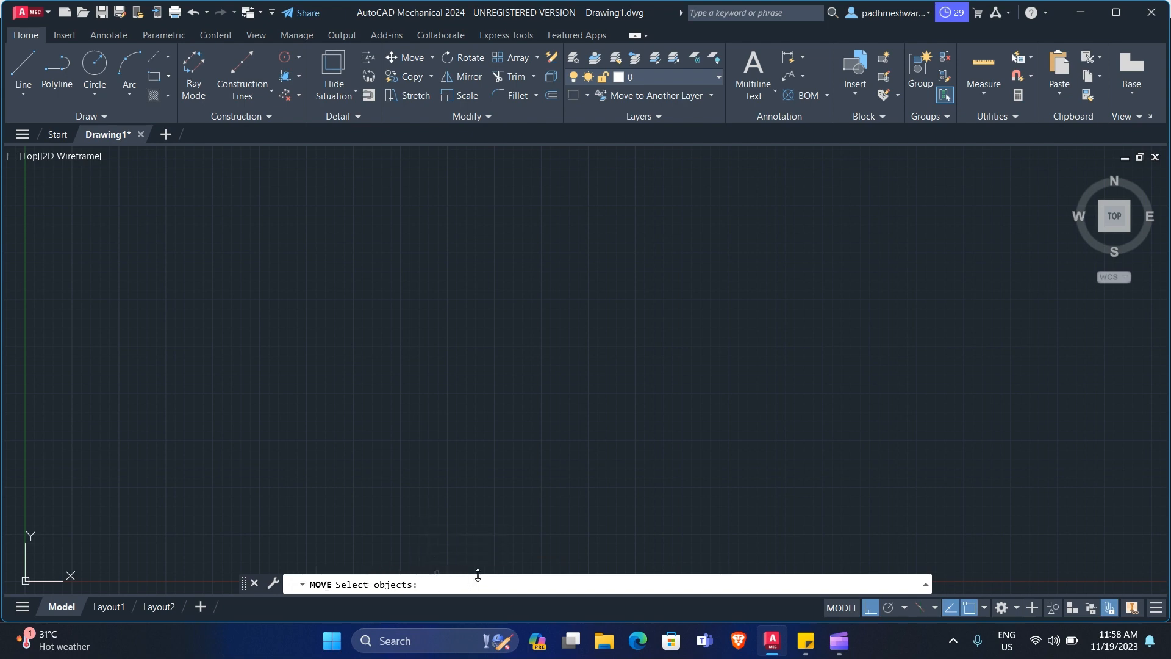
key("Escape")
key("Escape")
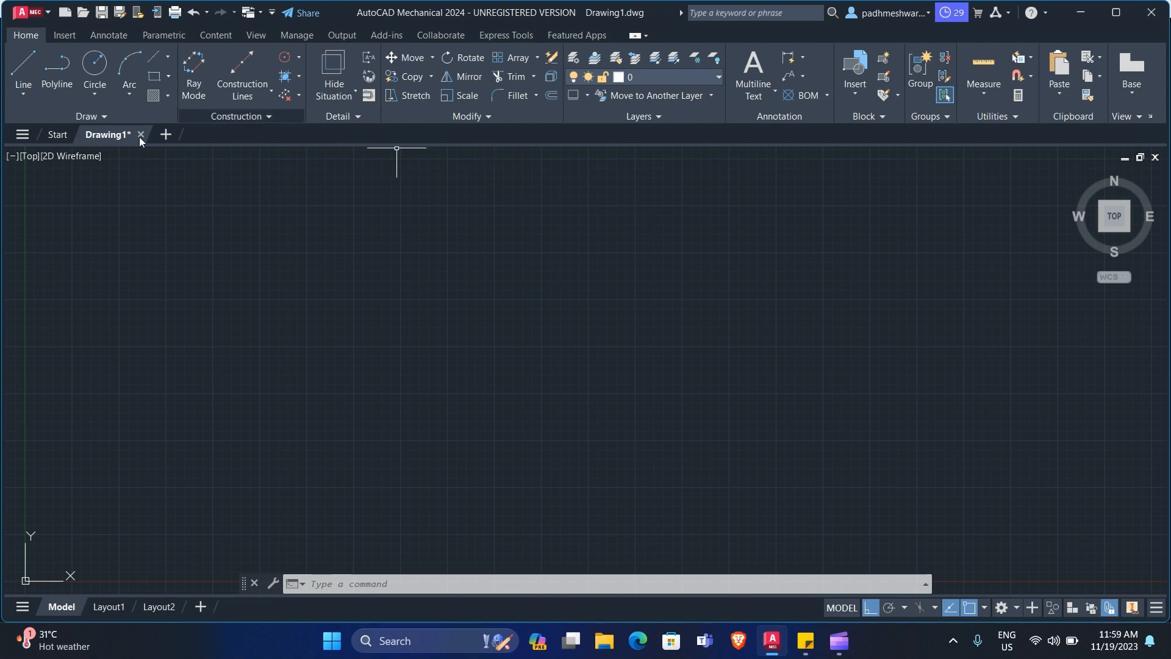
- Start a line, try free angles with Ortho mode off, cancel the line and switch Ortho mode back on
left_click(24, 93)
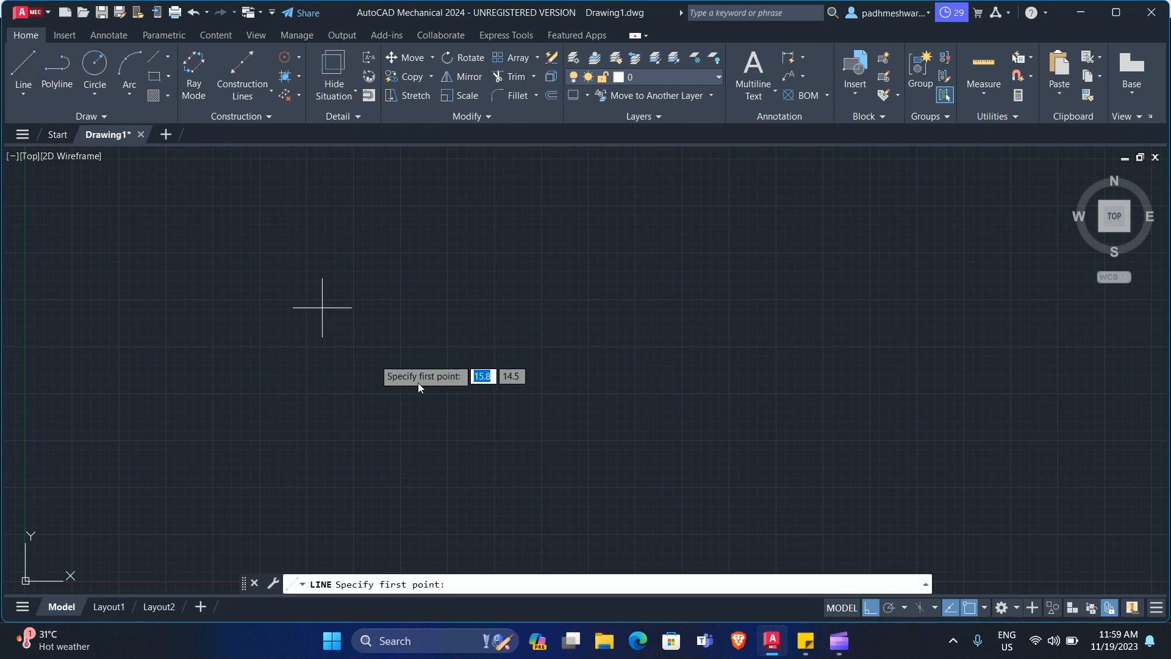
left_click(422, 331)
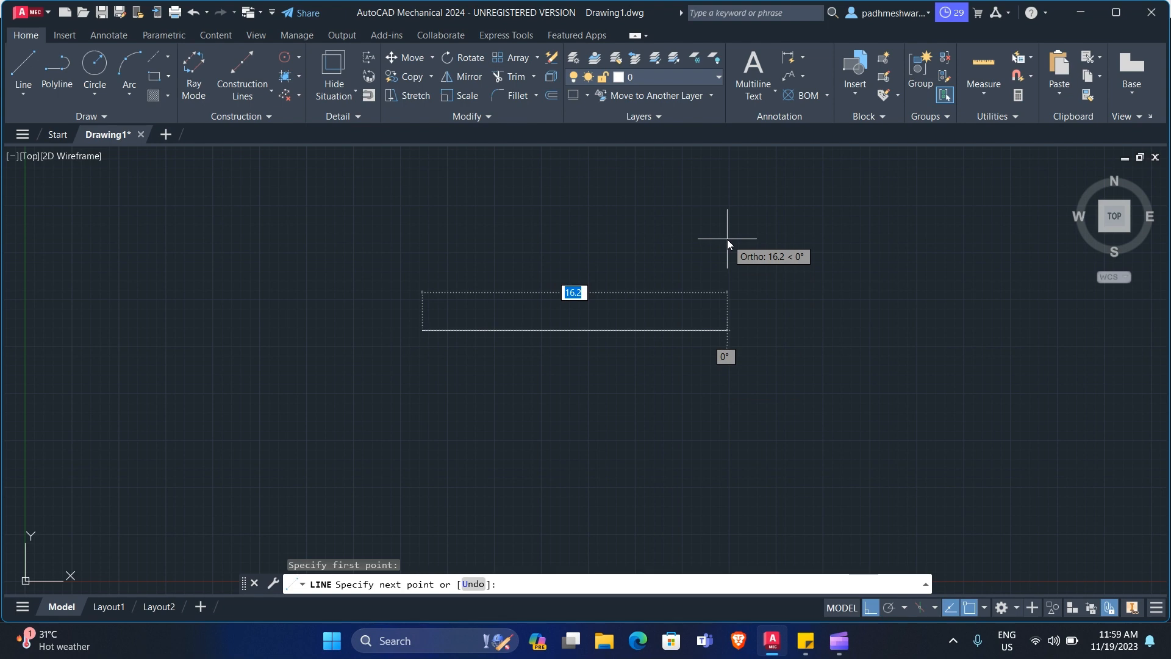
key("F8")
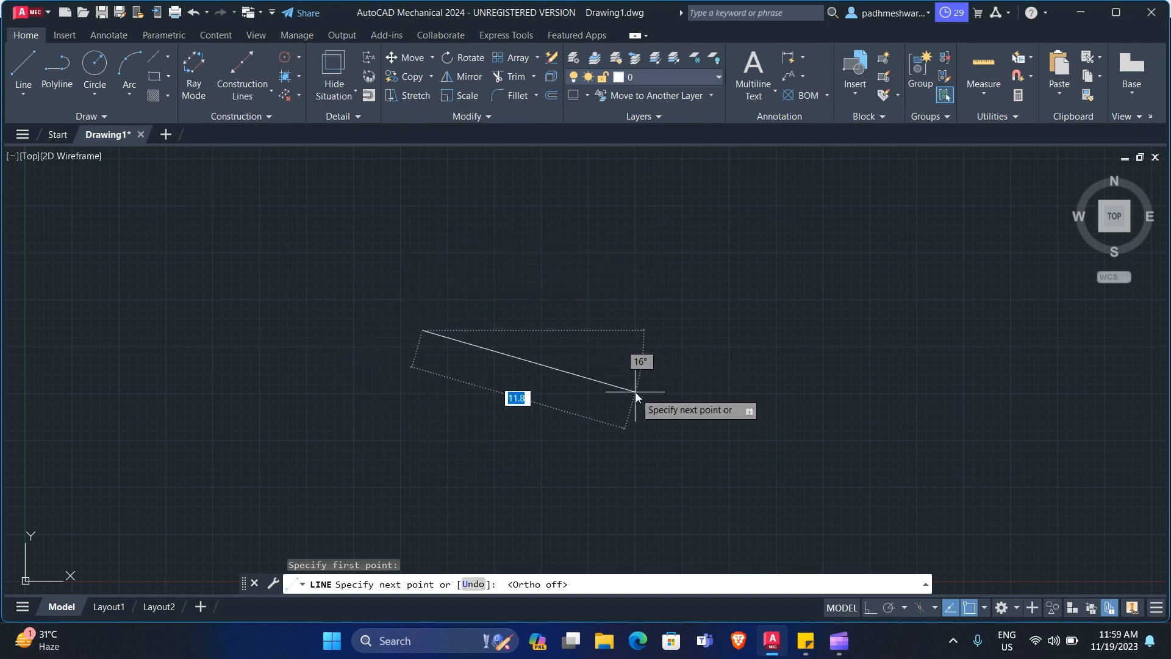
key("Escape")
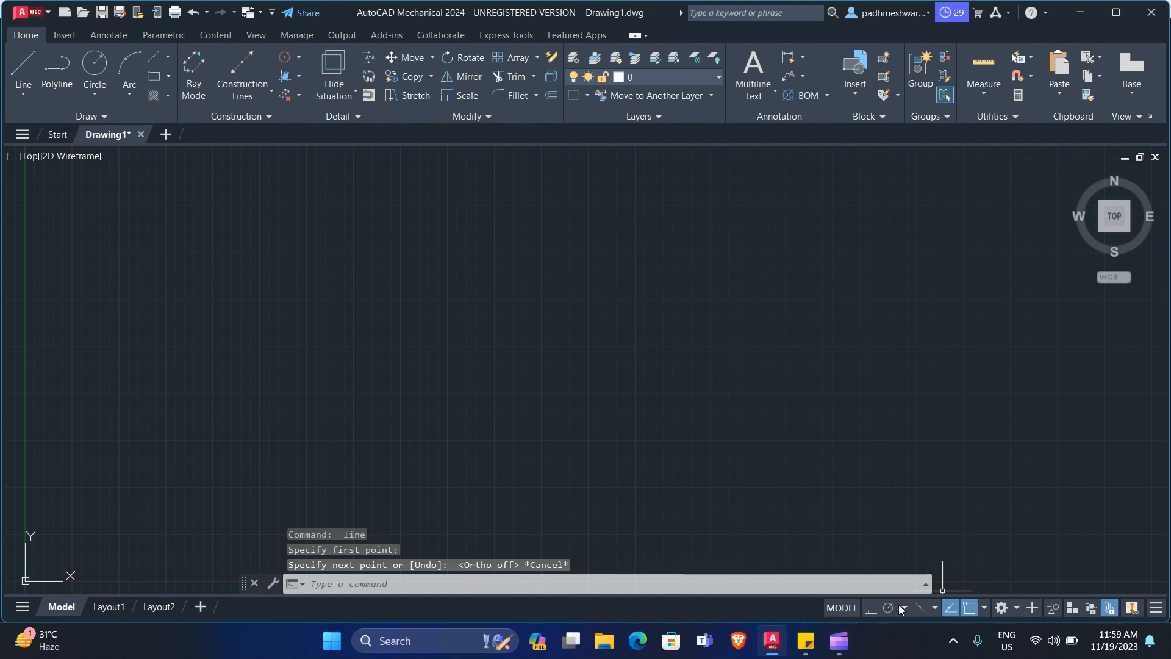
key("F8")
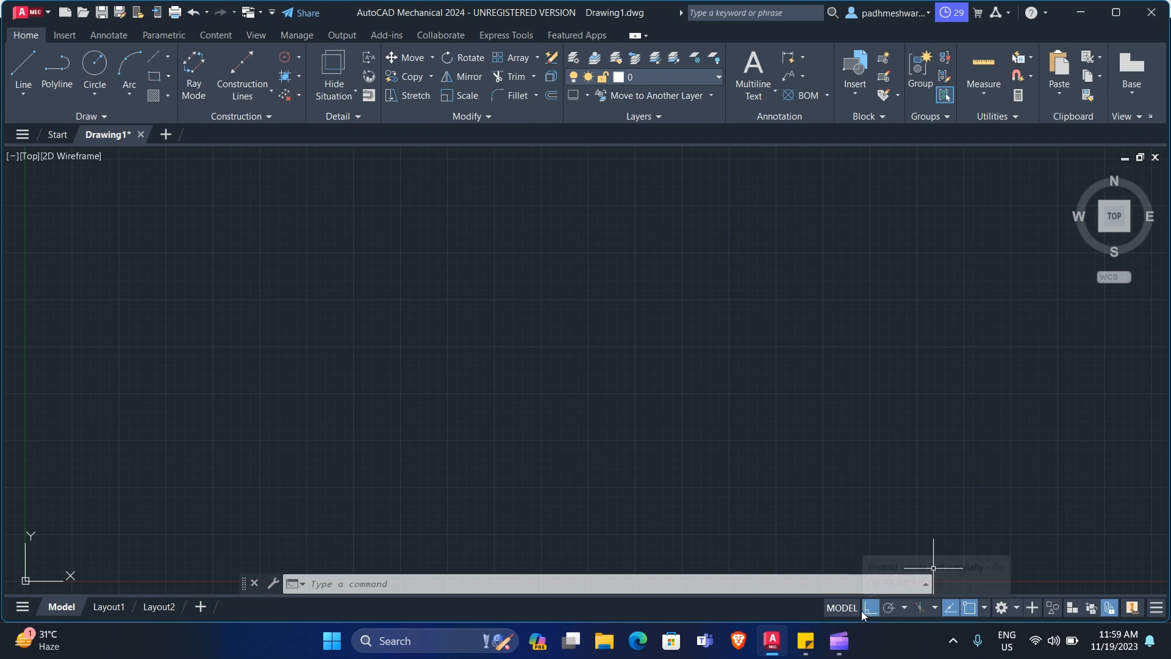
left_click(535, 229)
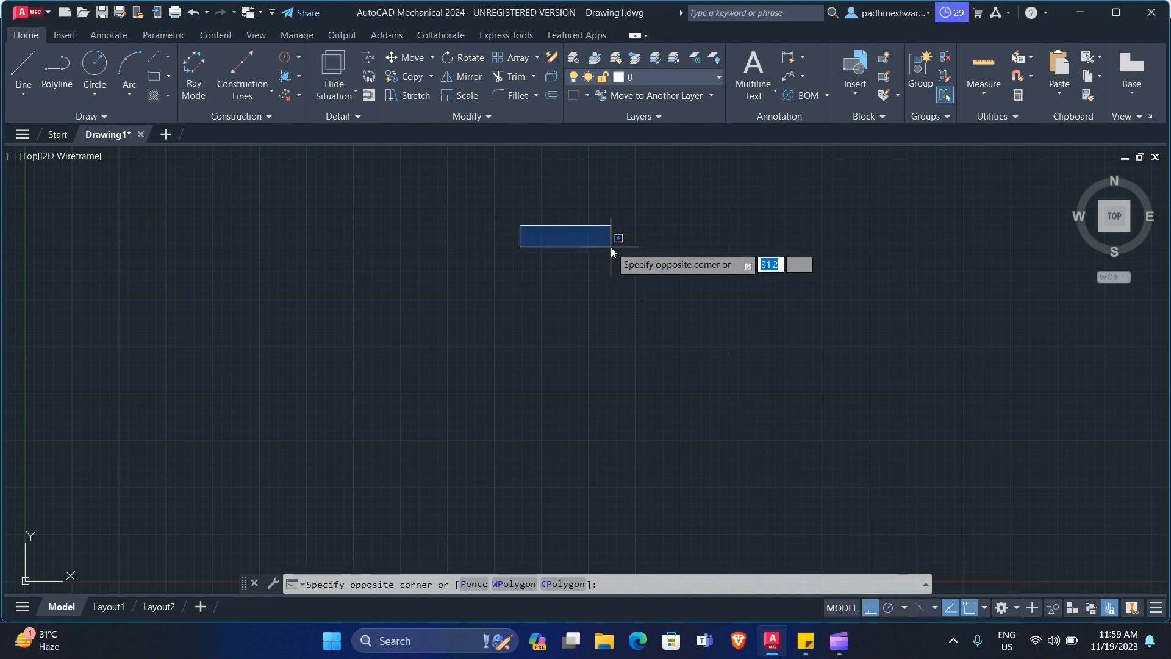
key("Escape")
- Try a line locked by Ortho mode, switch Ortho mode off to test free angles, and cancel the line
type("l")
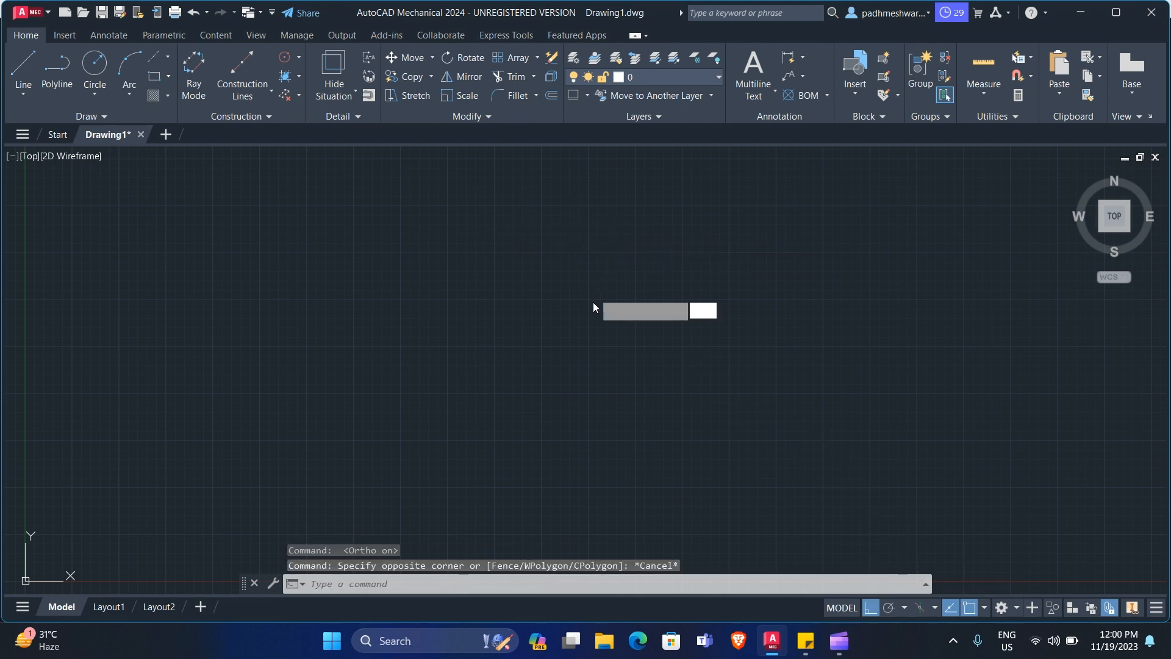
key("Return")
left_click(591, 308)
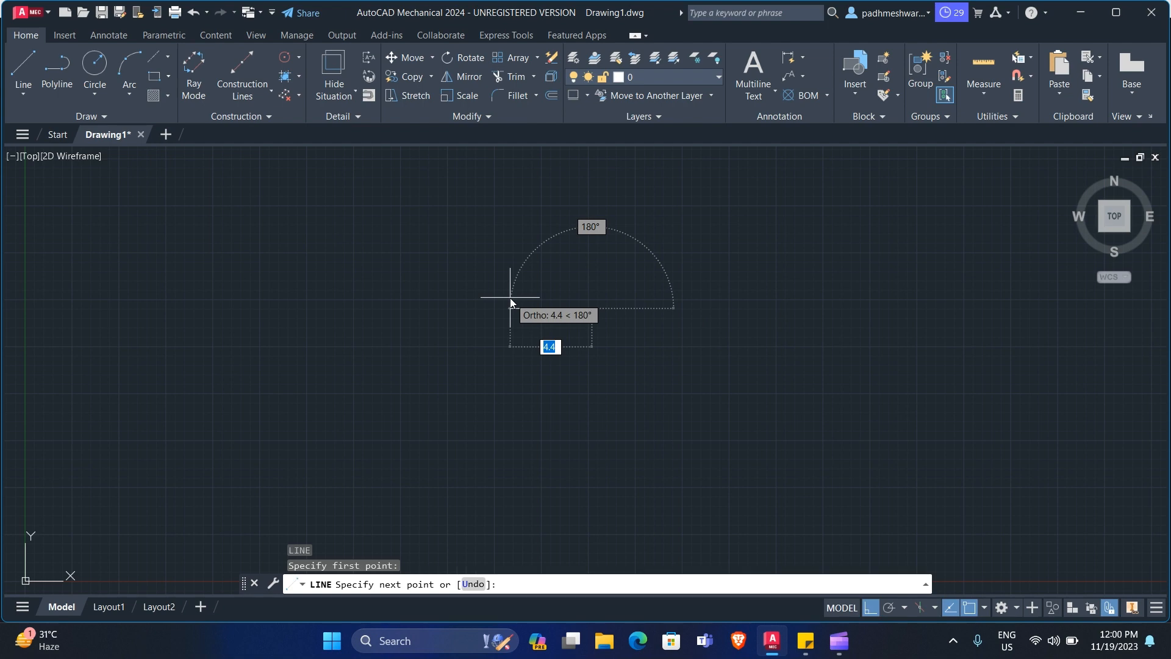
key("F8")
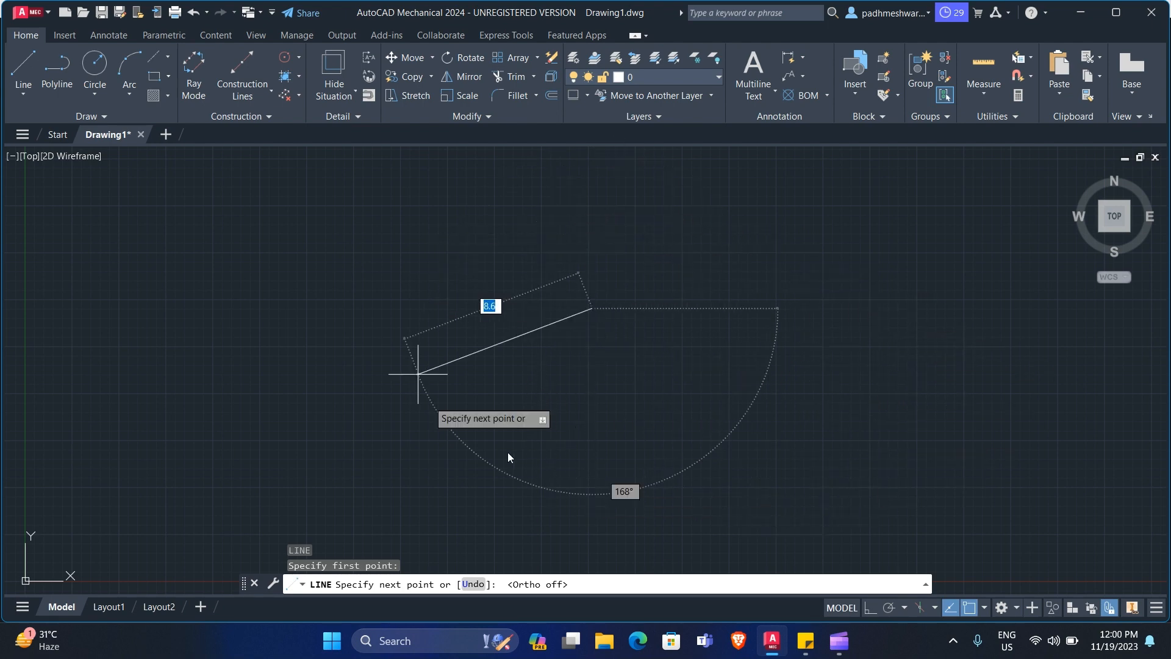
key("Escape")
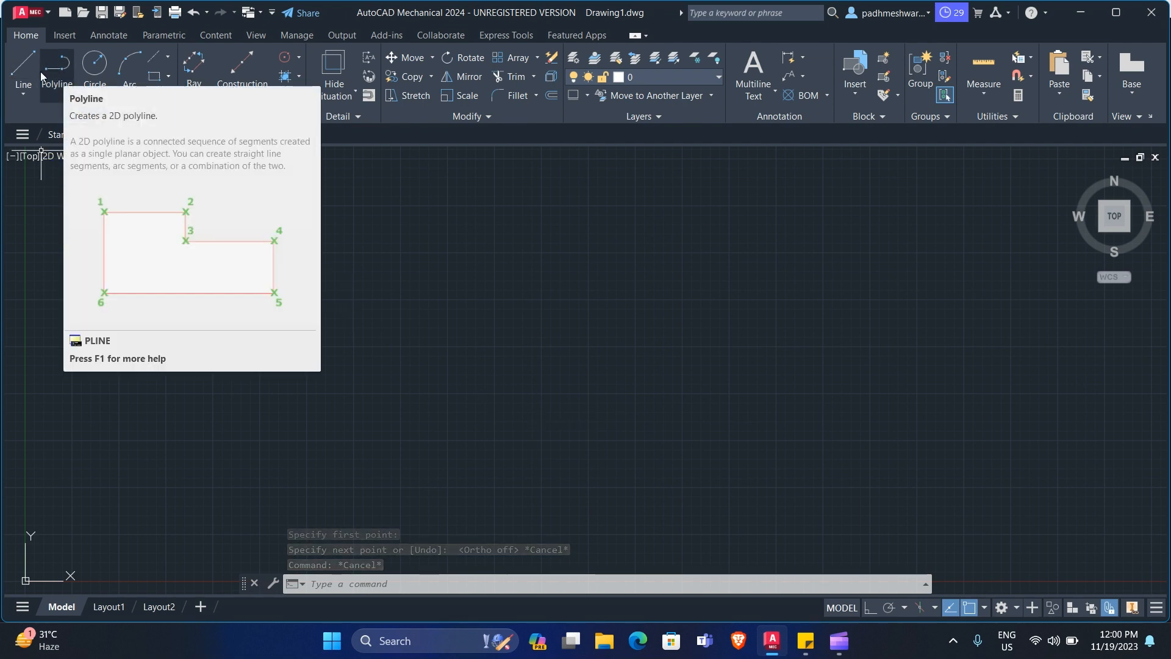
- Draw three connected freehand line segments: a nearly horizontal one about 18 mm long, one sloping downward and one running back to the lower left
left_click(18, 61)
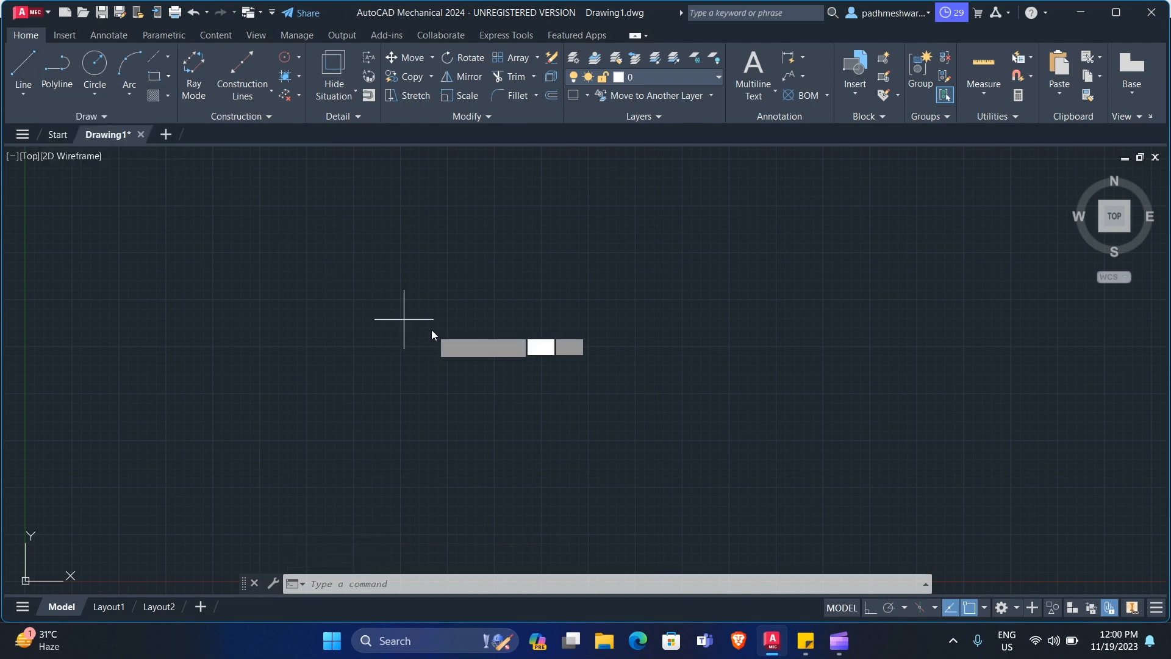
left_click(411, 286)
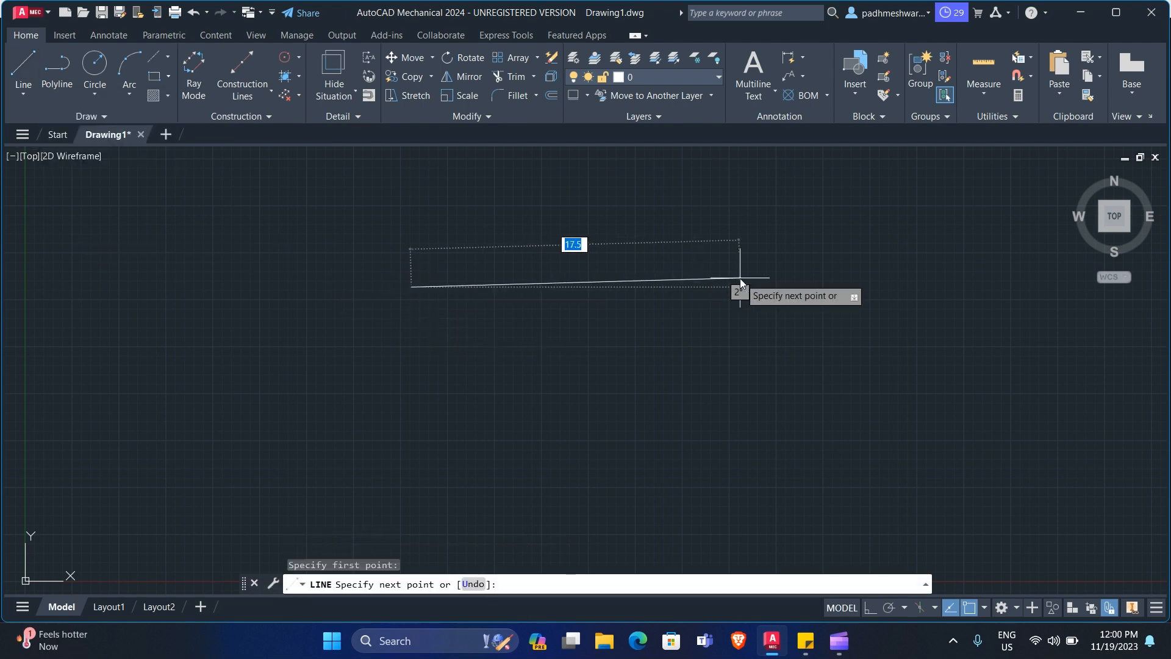
left_click(749, 292)
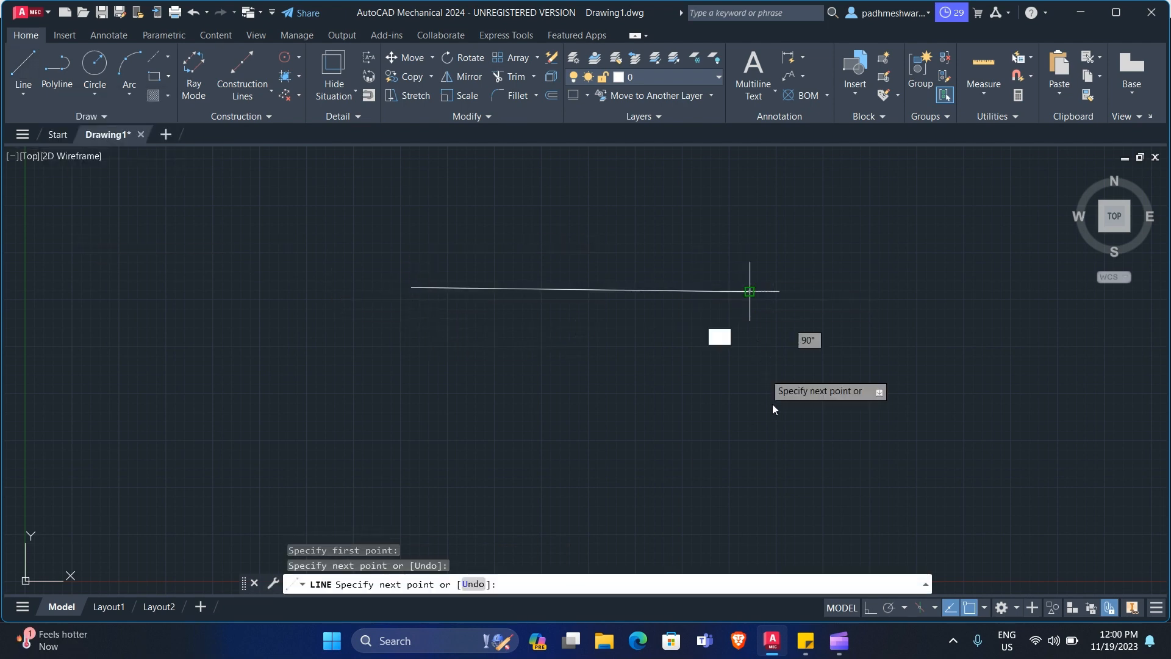
left_click(778, 420)
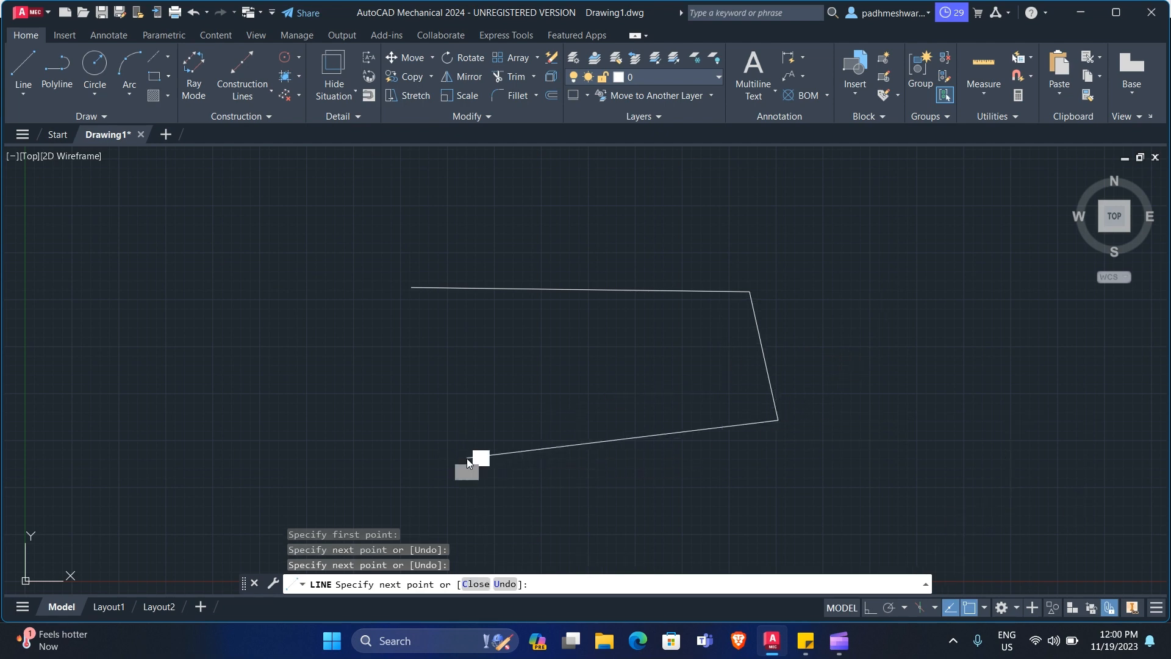
left_click(467, 458)
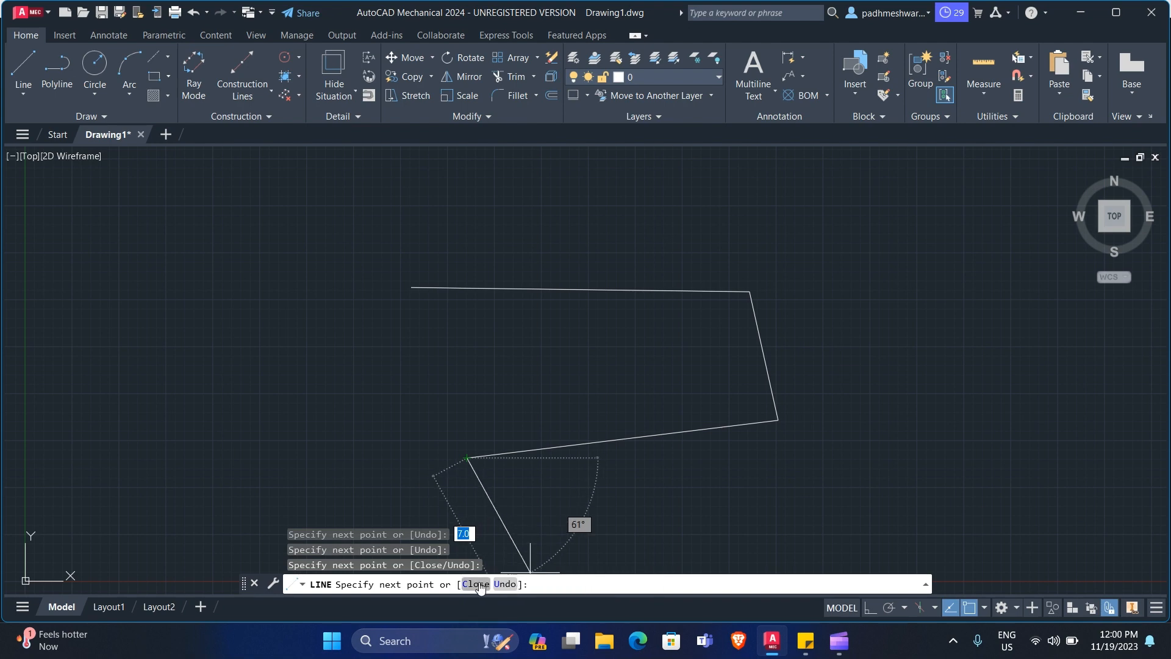
- Undo the last line segment and connect the open end to the first start point, forming a triangle
left_click(506, 584)
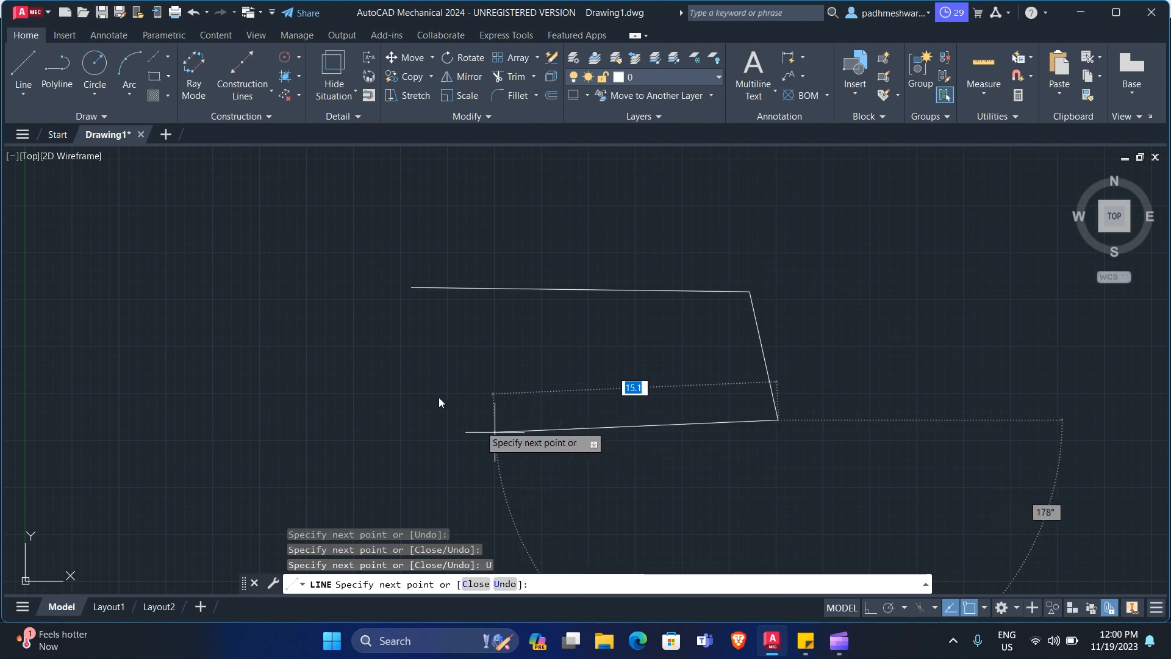
left_click(412, 287)
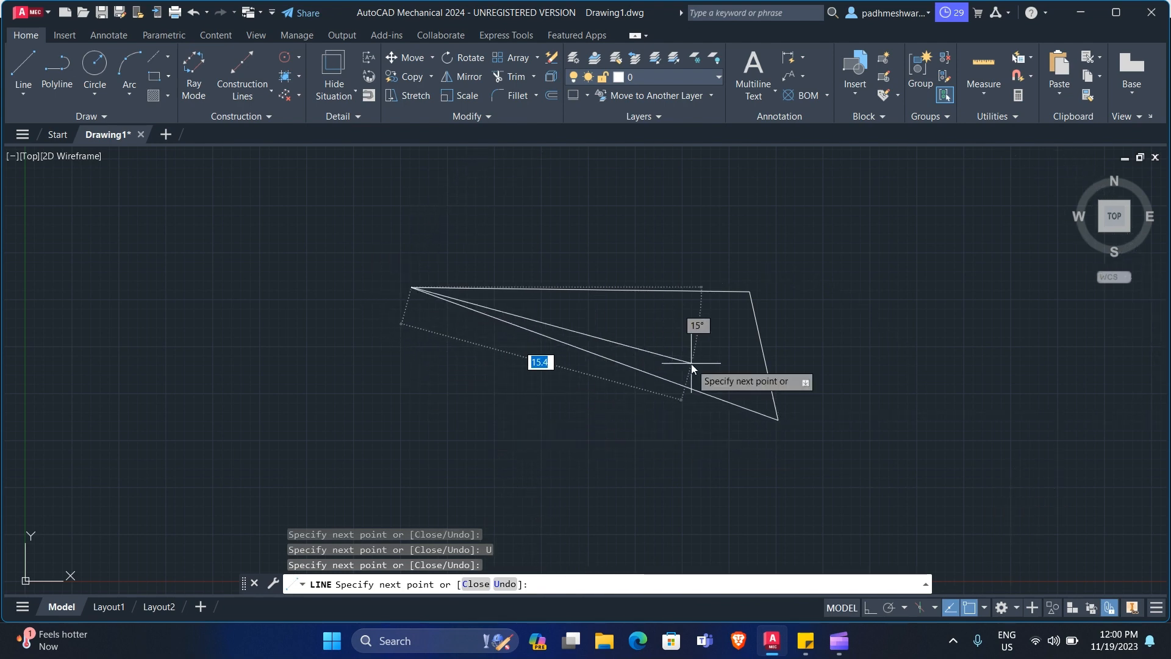
key("Escape")
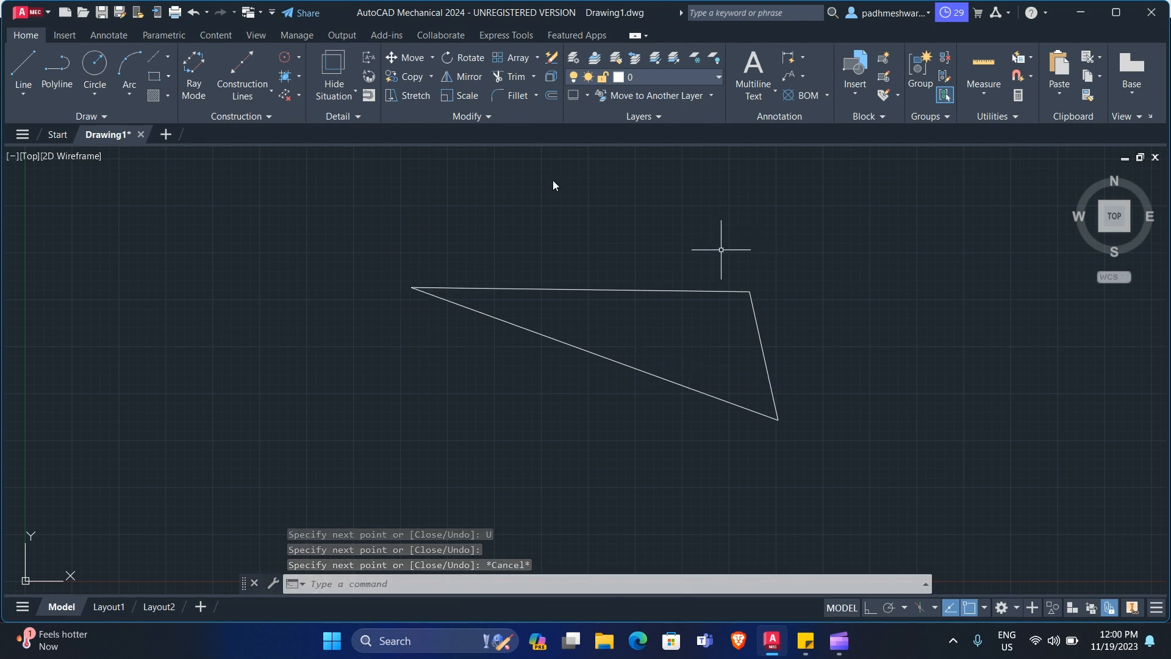
- Start a polyline above the triangle with a nearly horizontal straight segment and a second one sloping downward from its end
left_click(57, 73)
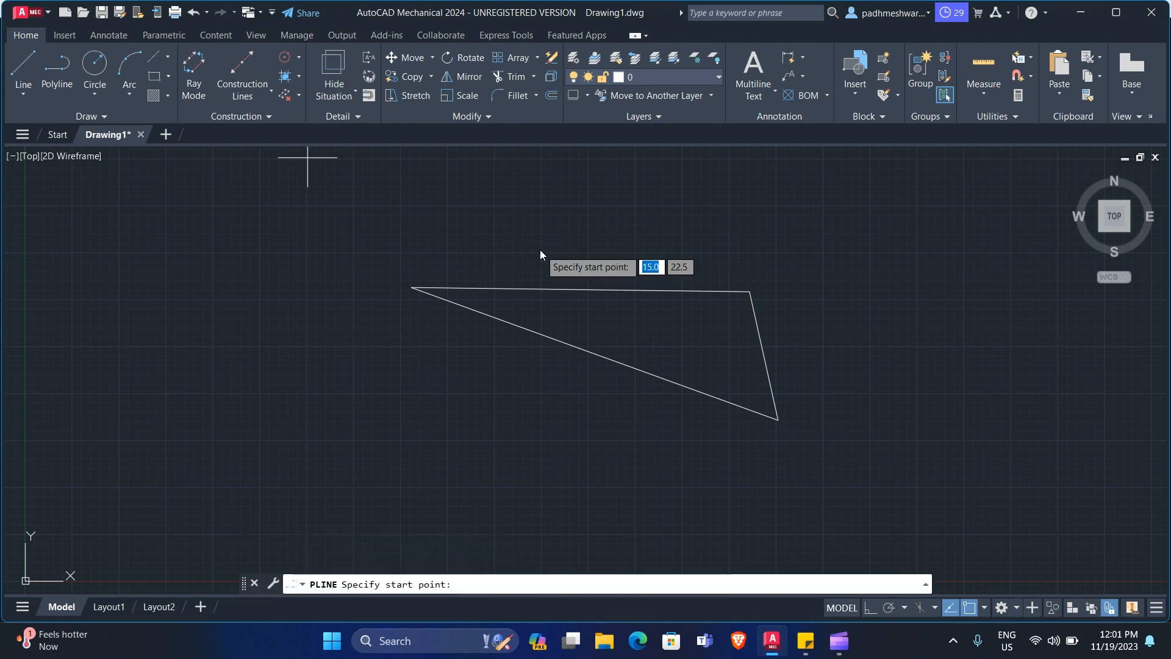
scroll(686, 298, "down", 5)
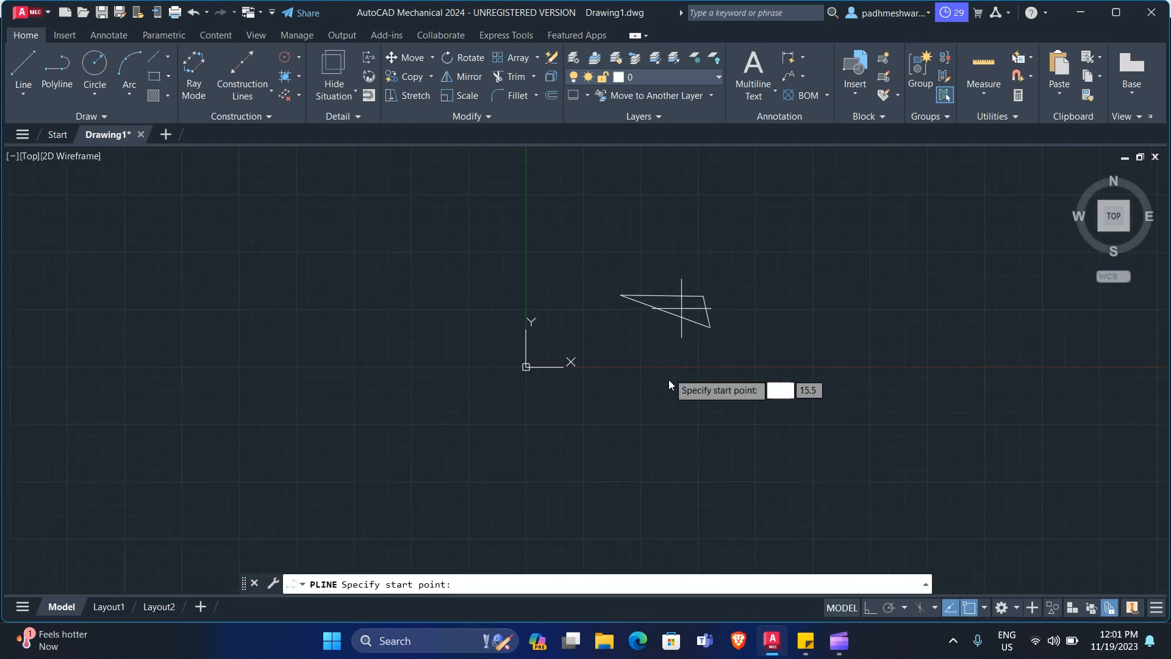
scroll(665, 169, "up", 3)
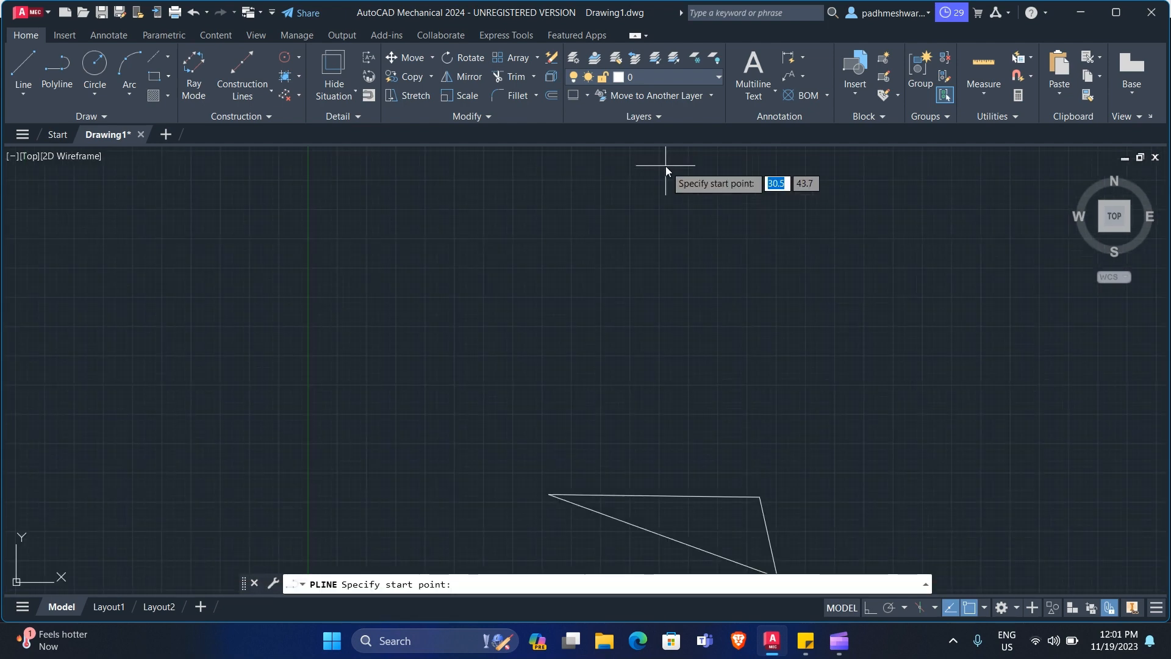
left_click(532, 243)
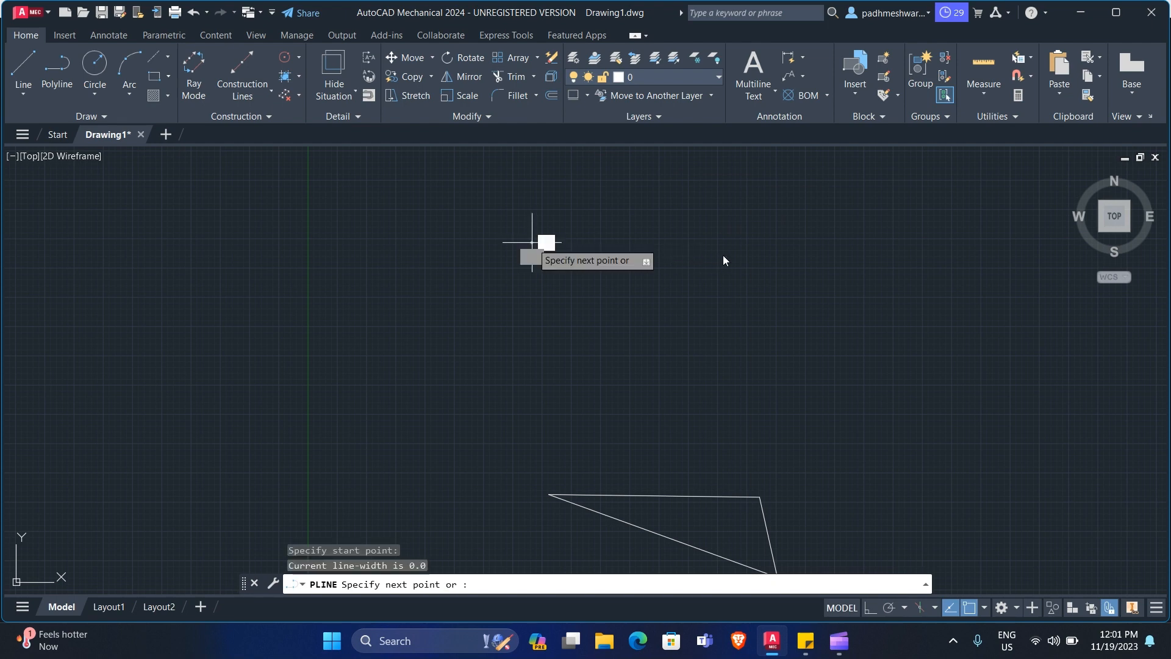
left_click(779, 246)
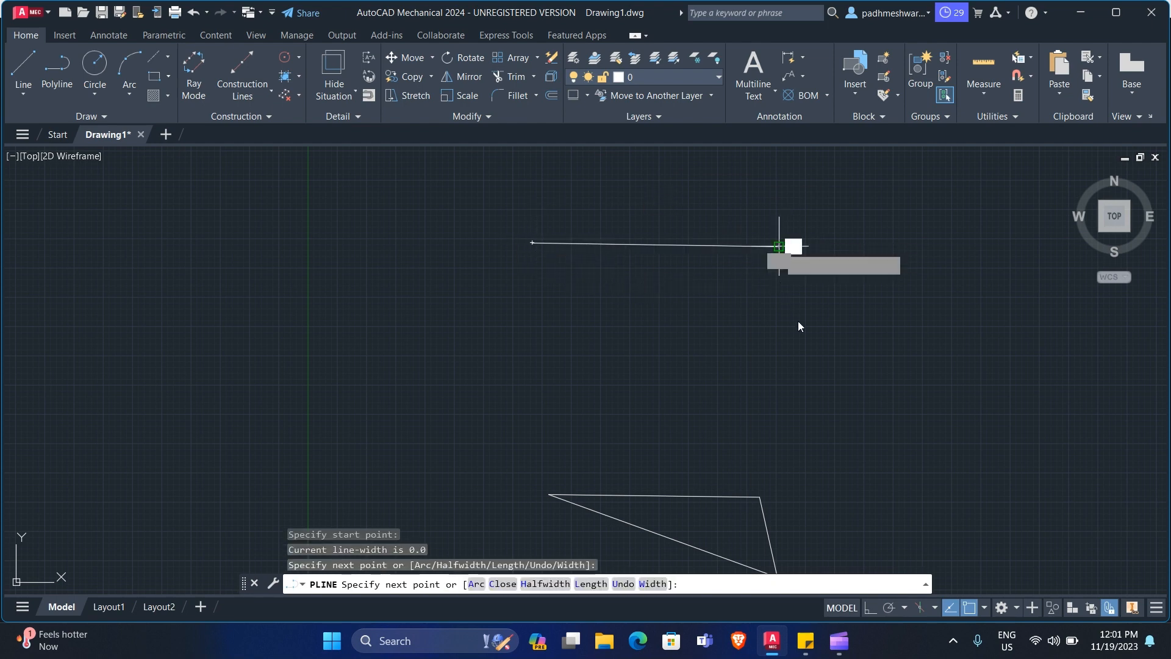
left_click(821, 388)
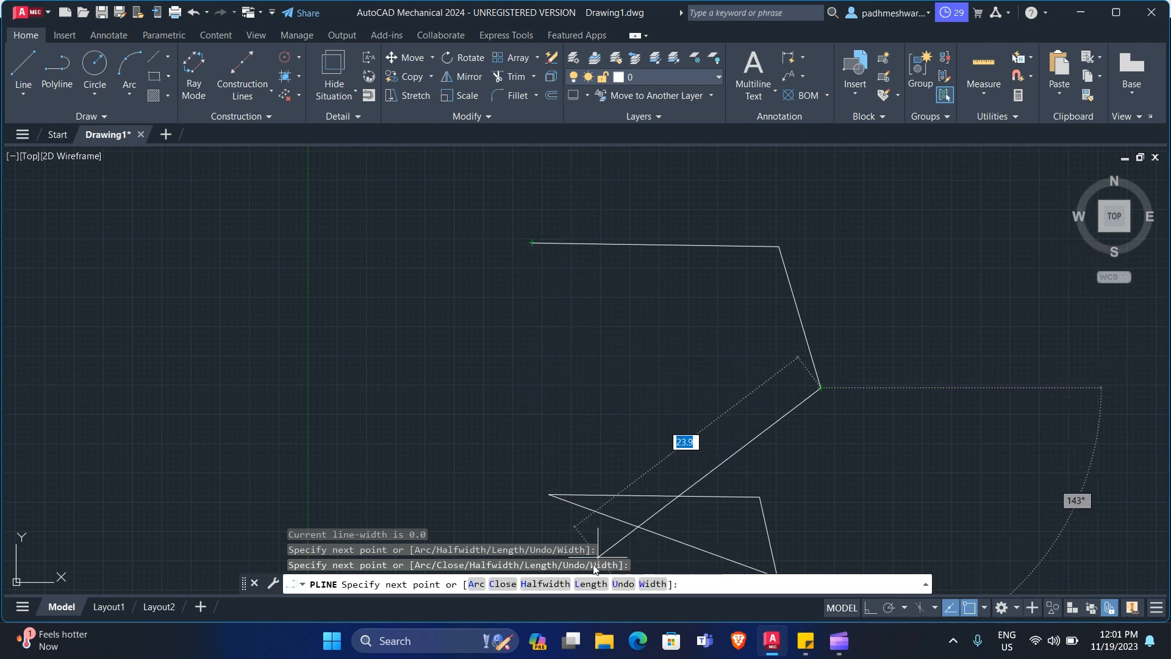
- Continue the polyline with three connected freehand arc segments and close it to its start point with a final arc
left_click(477, 586)
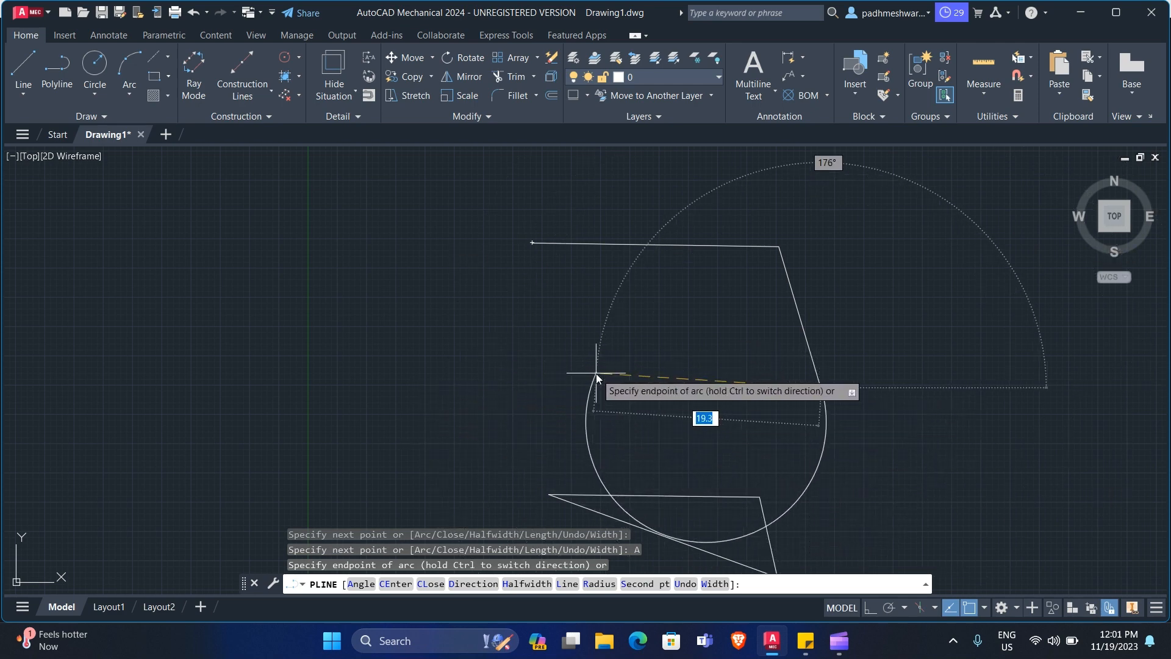
left_click(664, 401)
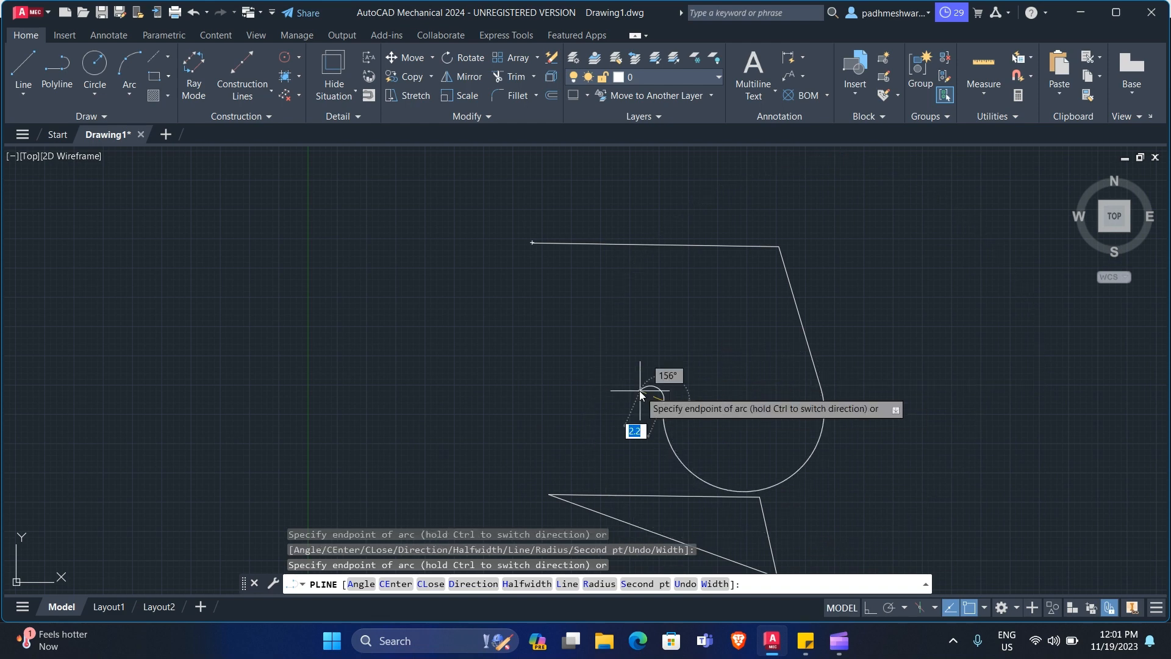
left_click(601, 359)
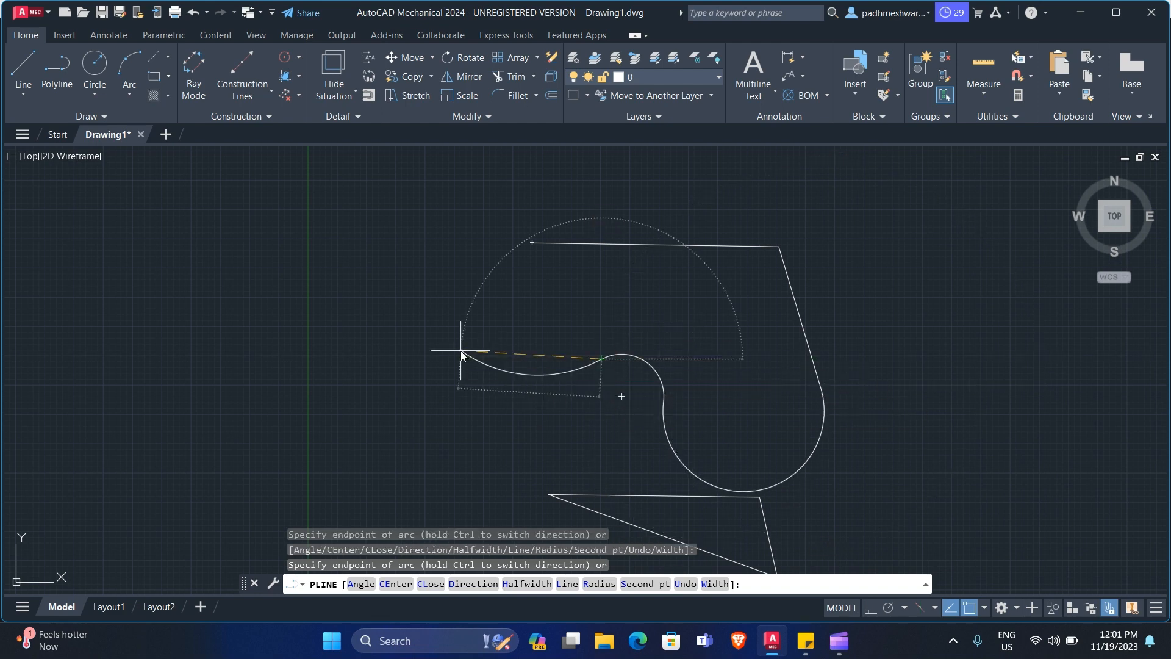
left_click(460, 350)
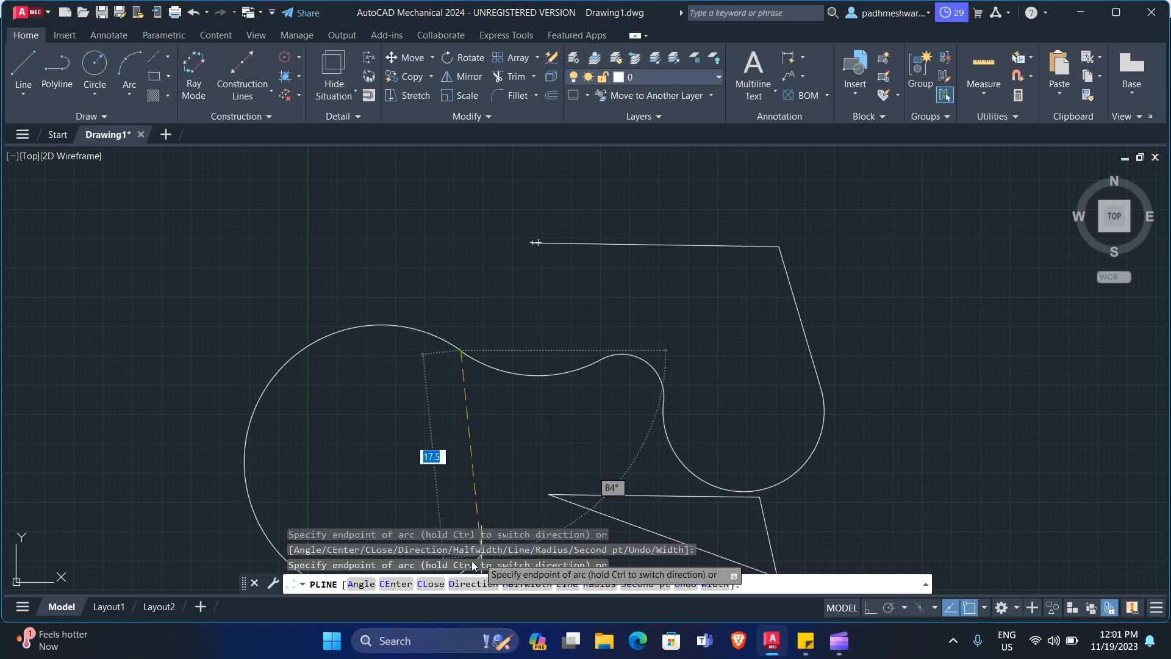
left_click(429, 584)
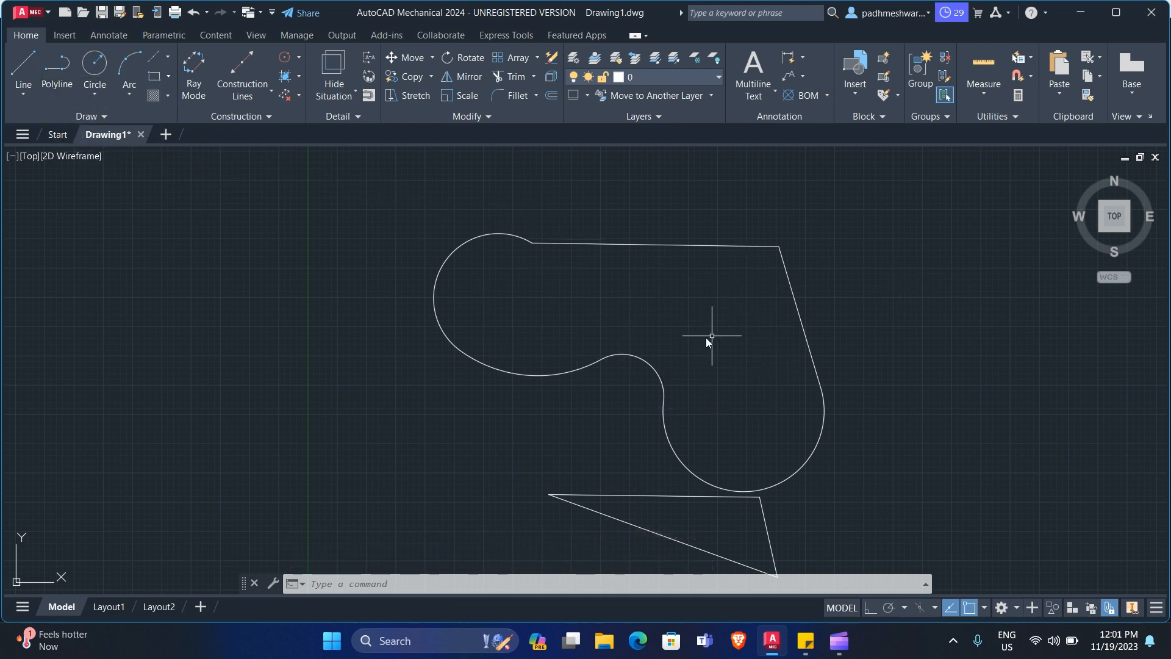
- Draw three connected freehand line segments beside the polyline, forming a U shape open at the top
scroll(705, 338, "down", 4)
scroll(701, 335, "up", 2)
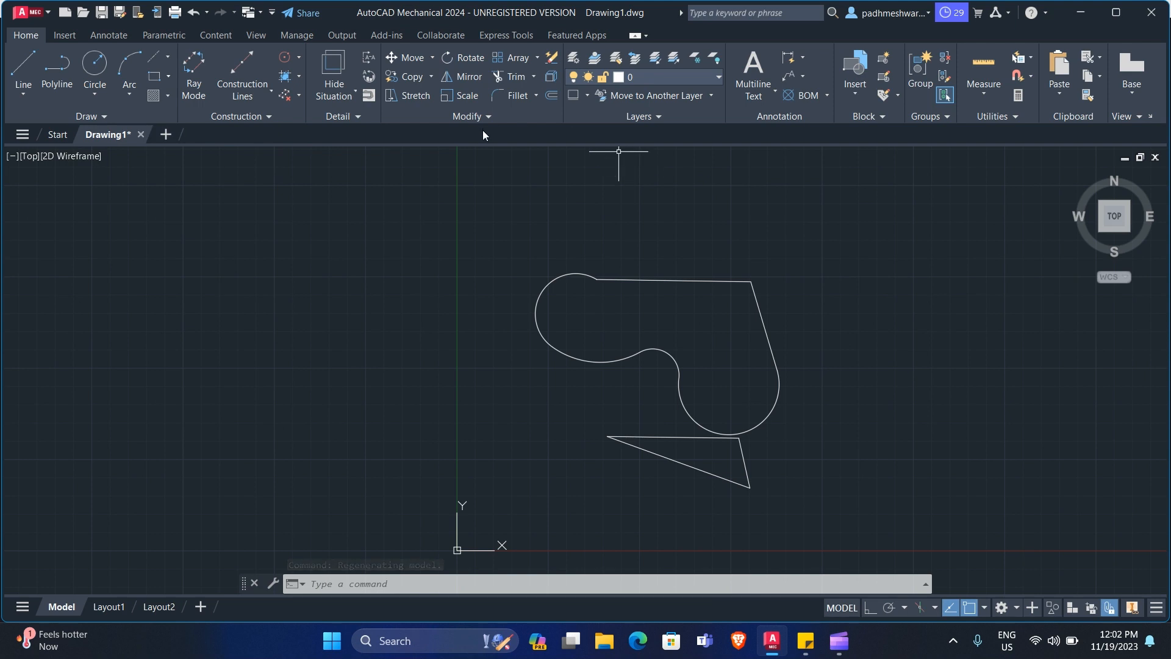
left_click(95, 92)
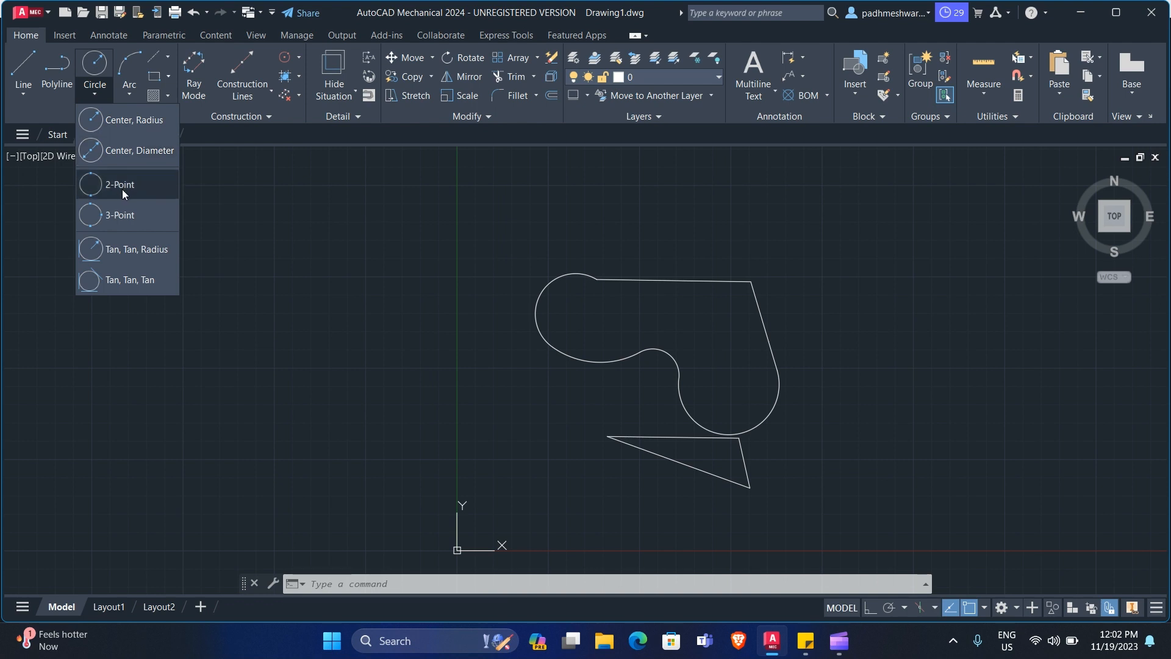
double_click(25, 76)
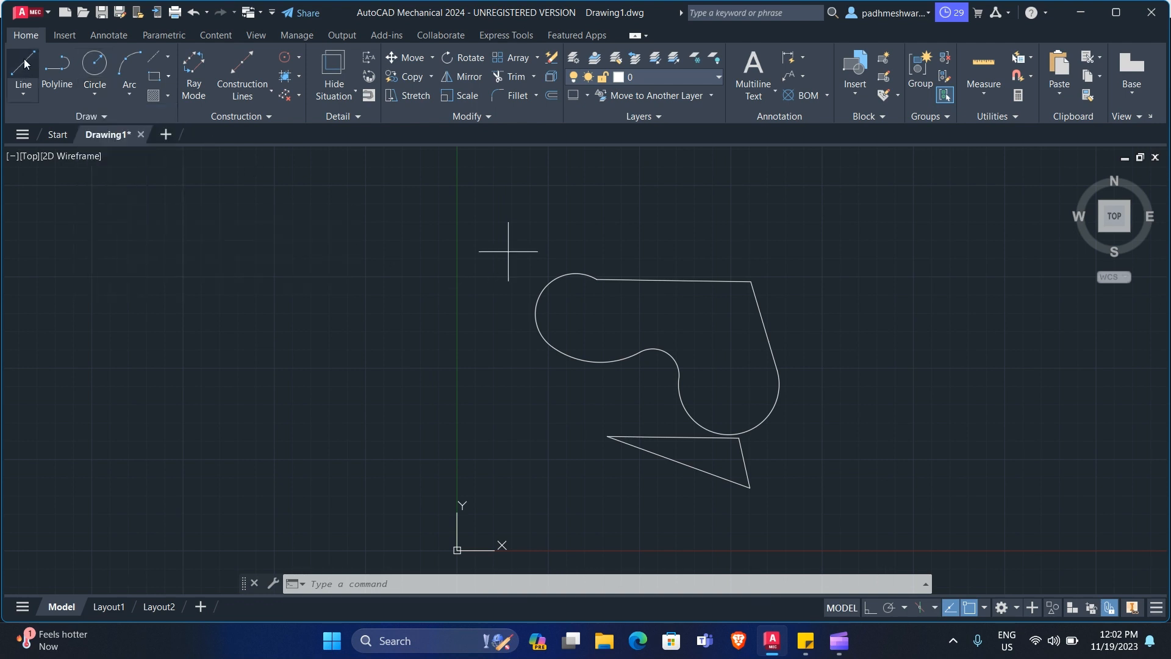
left_click(876, 304)
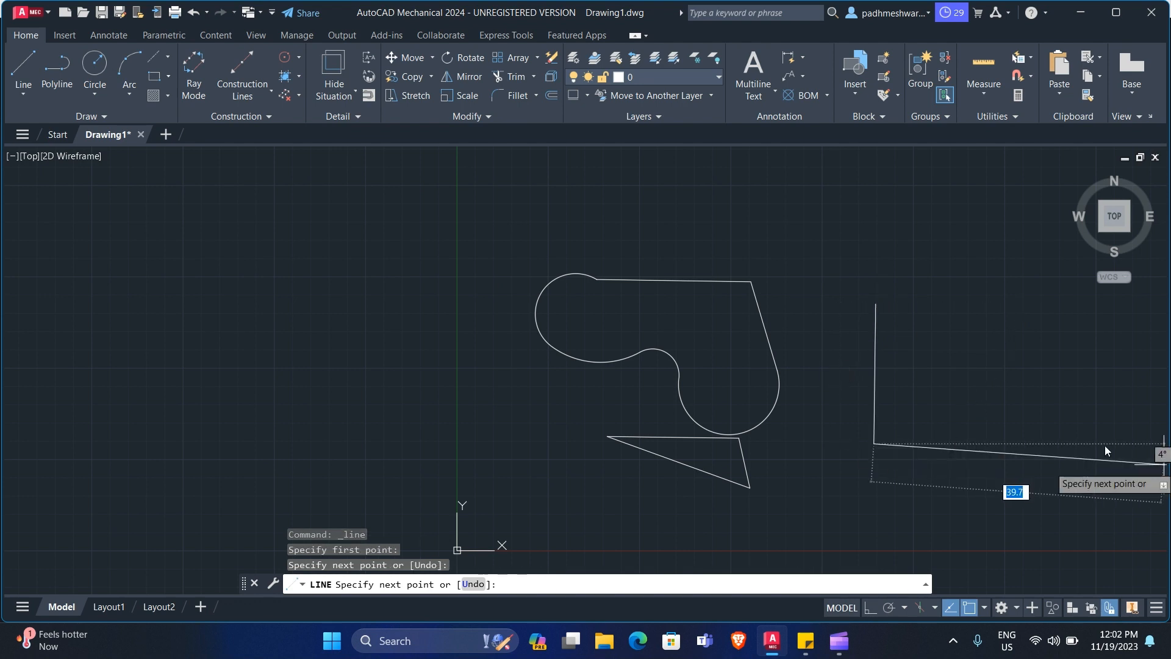
left_click(1052, 425)
left_click(1019, 277)
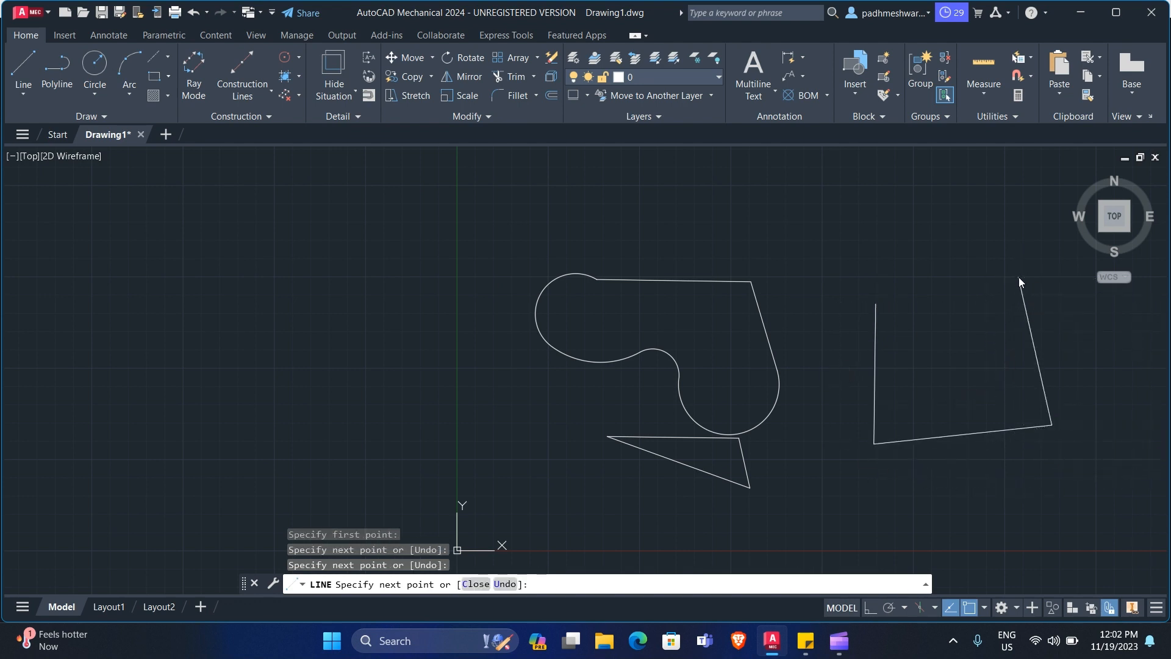
key("Escape")
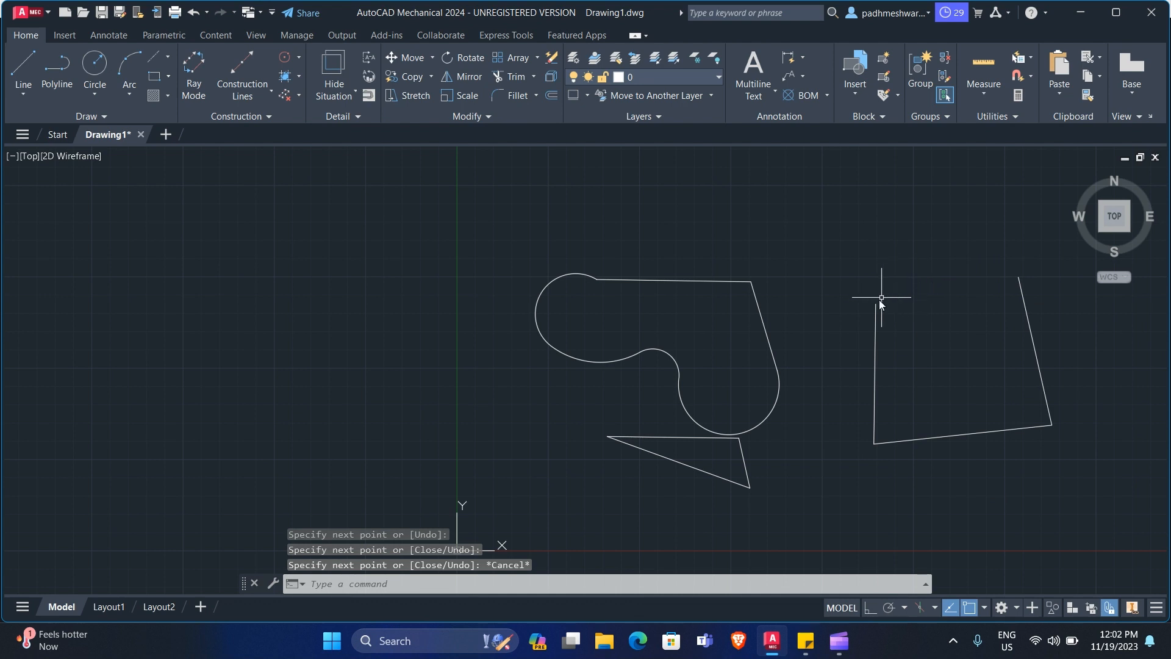
- Draw a two-point circle whose diameter spans the two open ends of the U shape, and undo it
left_click(95, 93)
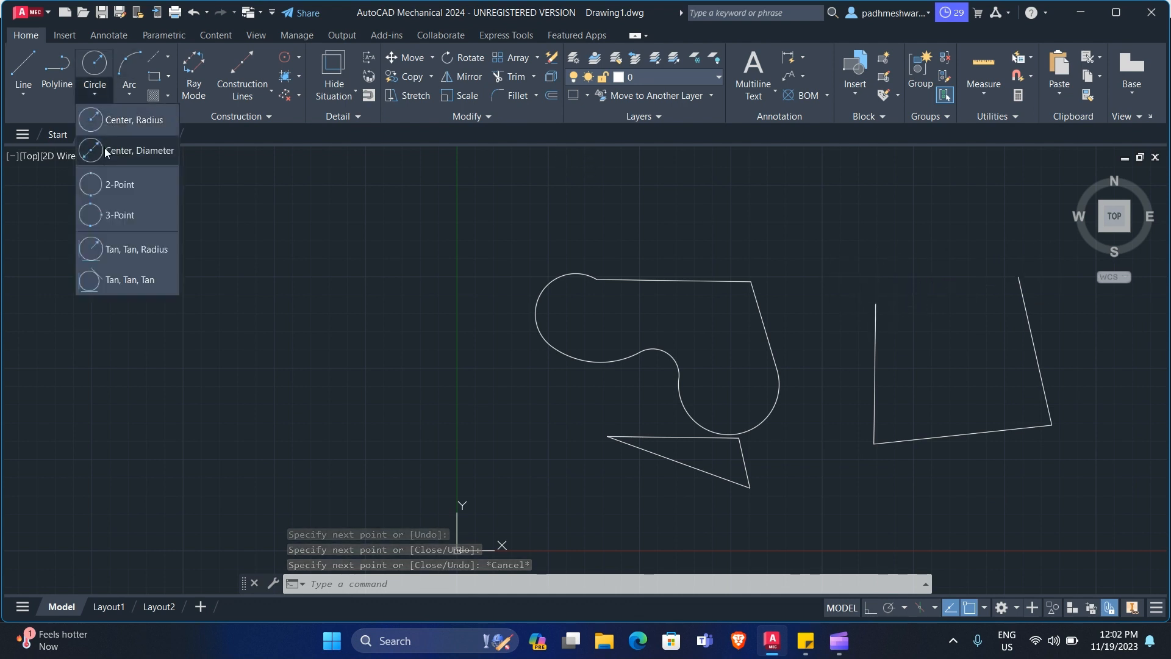
left_click(113, 183)
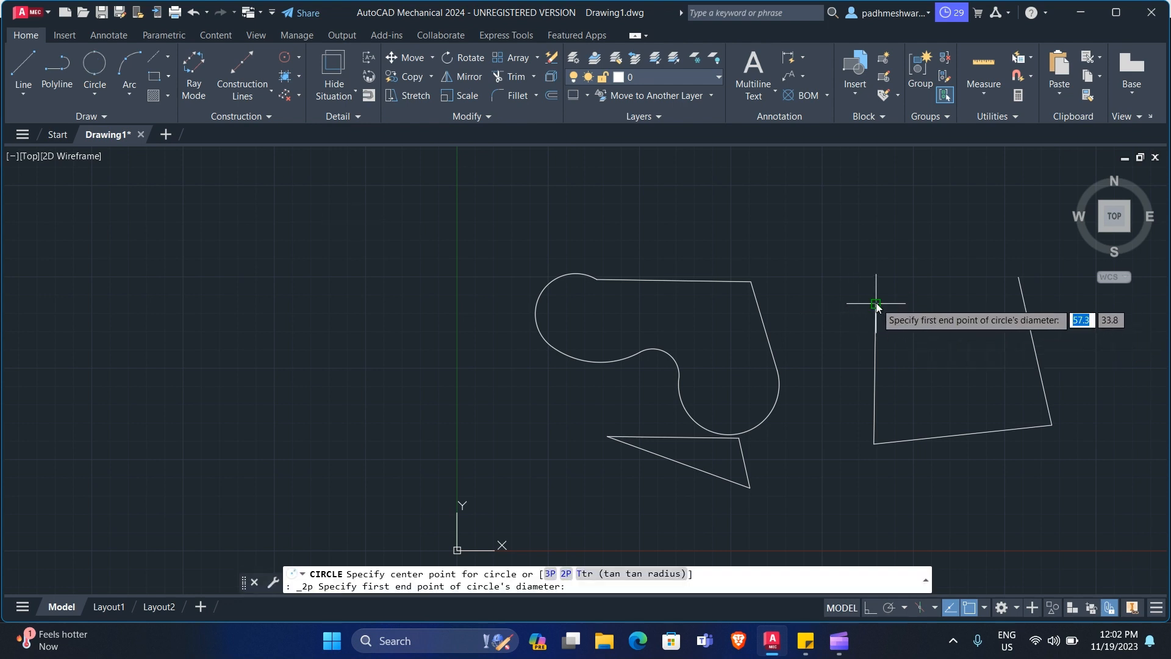
left_click(876, 303)
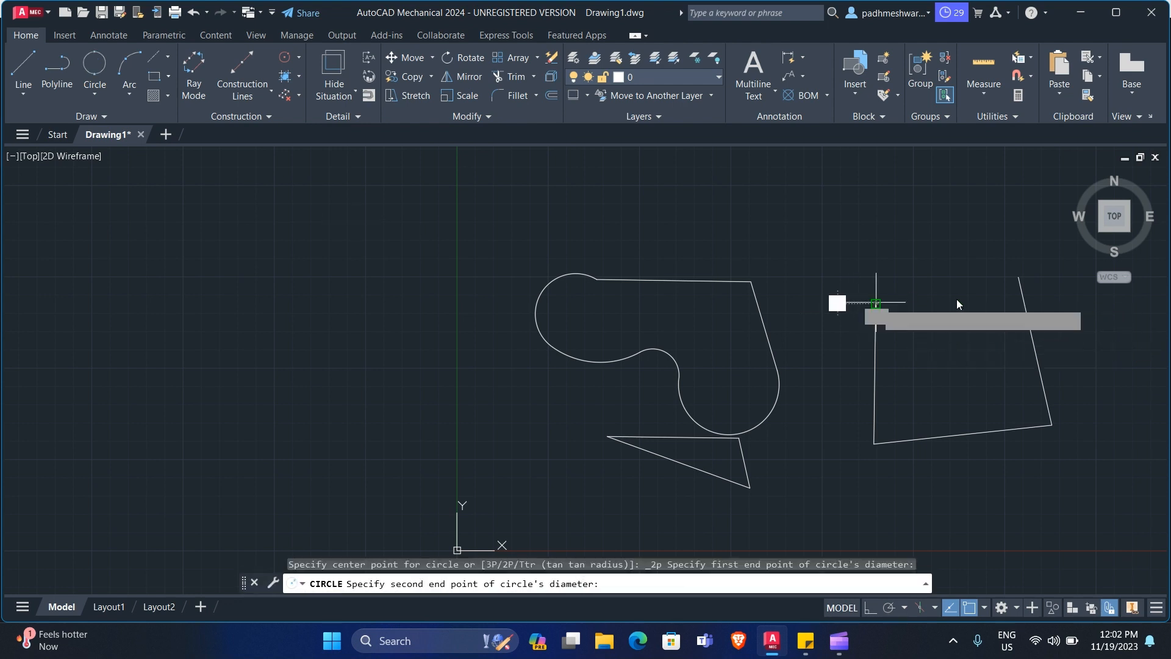
left_click(1018, 278)
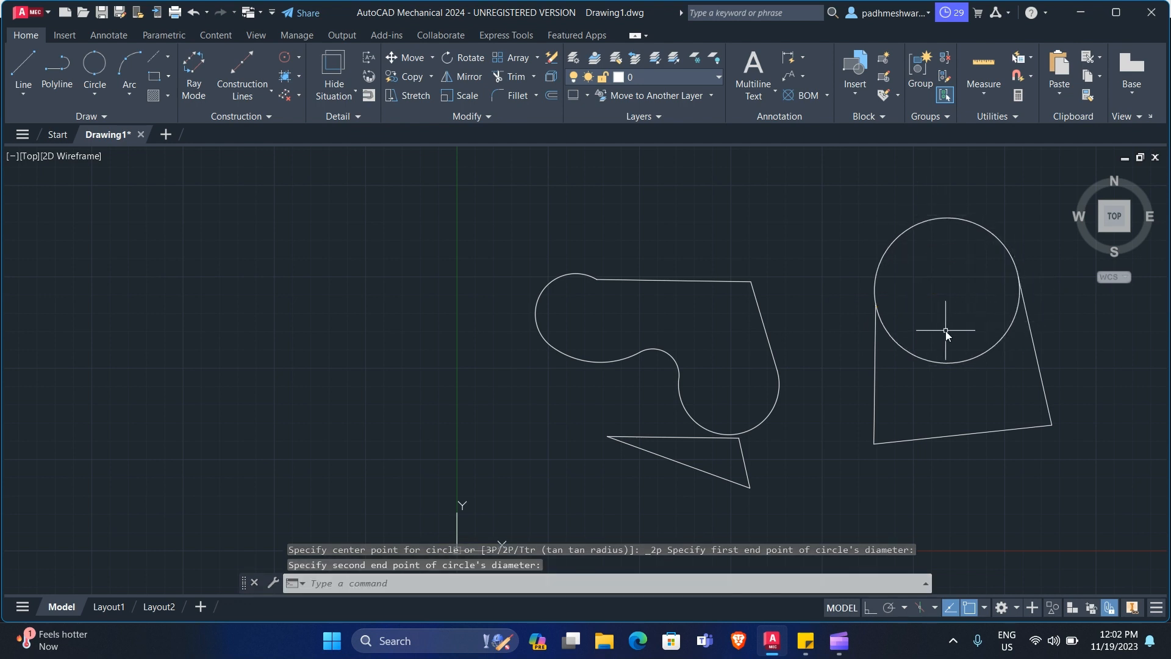
key("ctrl+z")
- Draw a centre-radius circle centred on the upper end of the U shape's left line, sizing it freehand
left_click(96, 93)
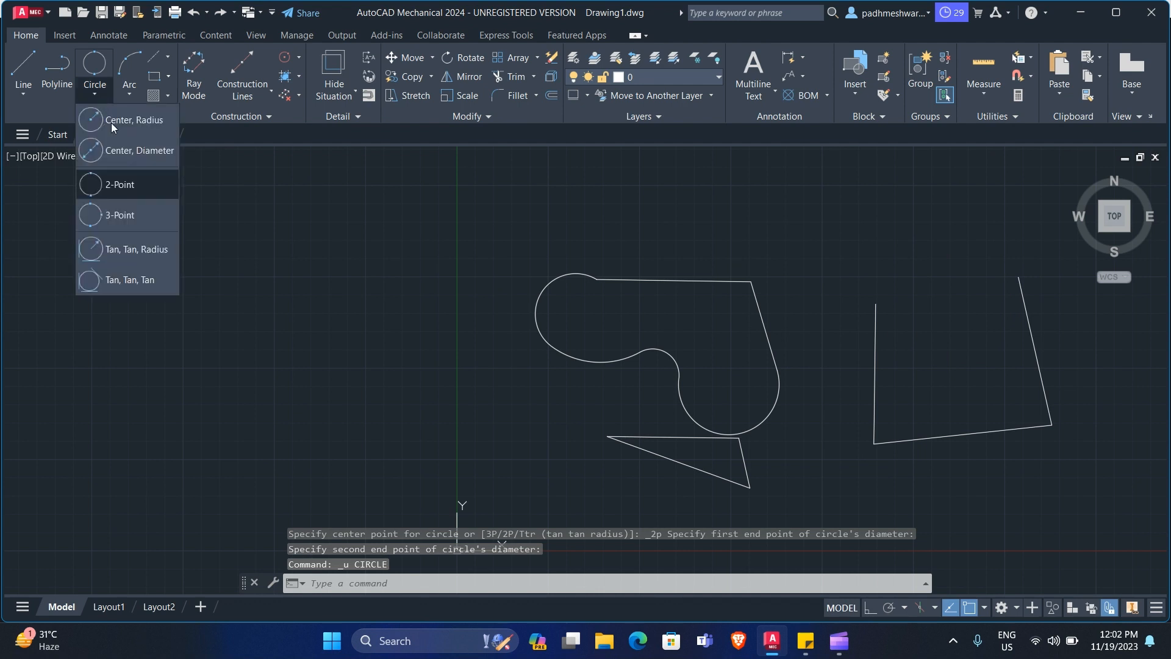
left_click(119, 120)
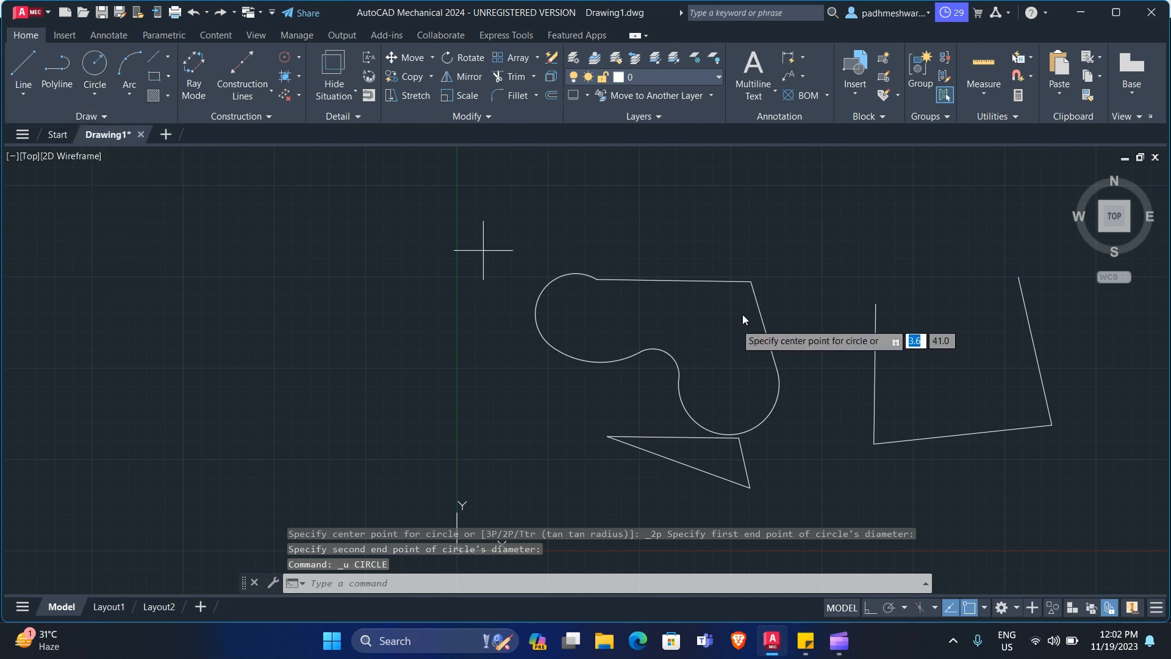
left_click(876, 305)
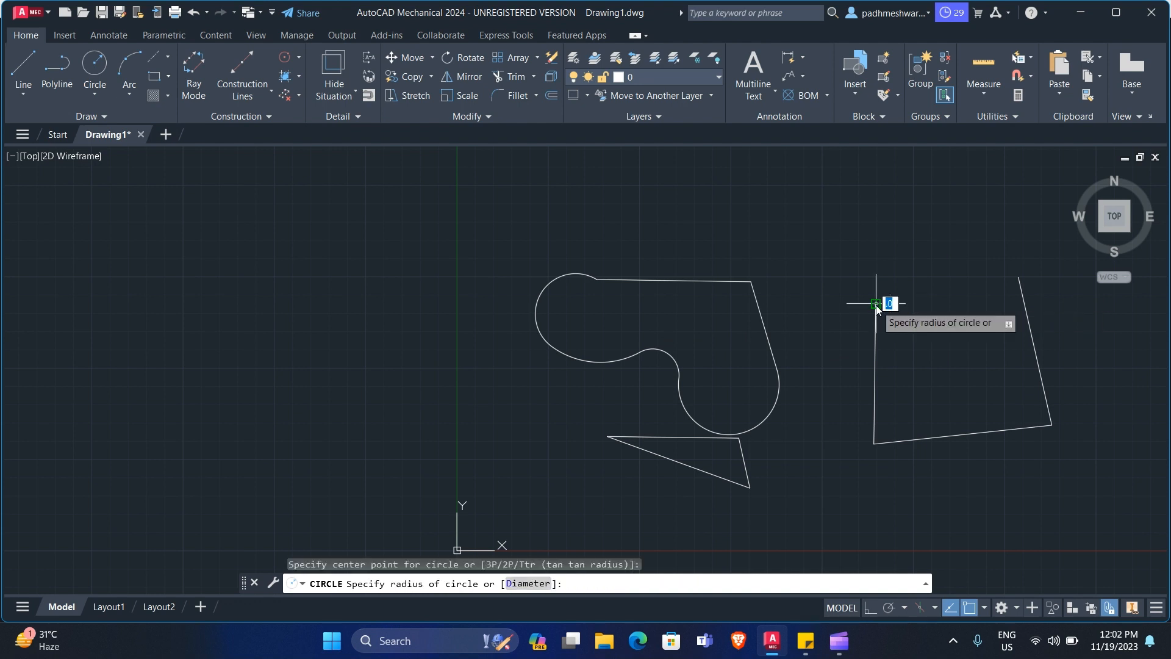
left_click(906, 357)
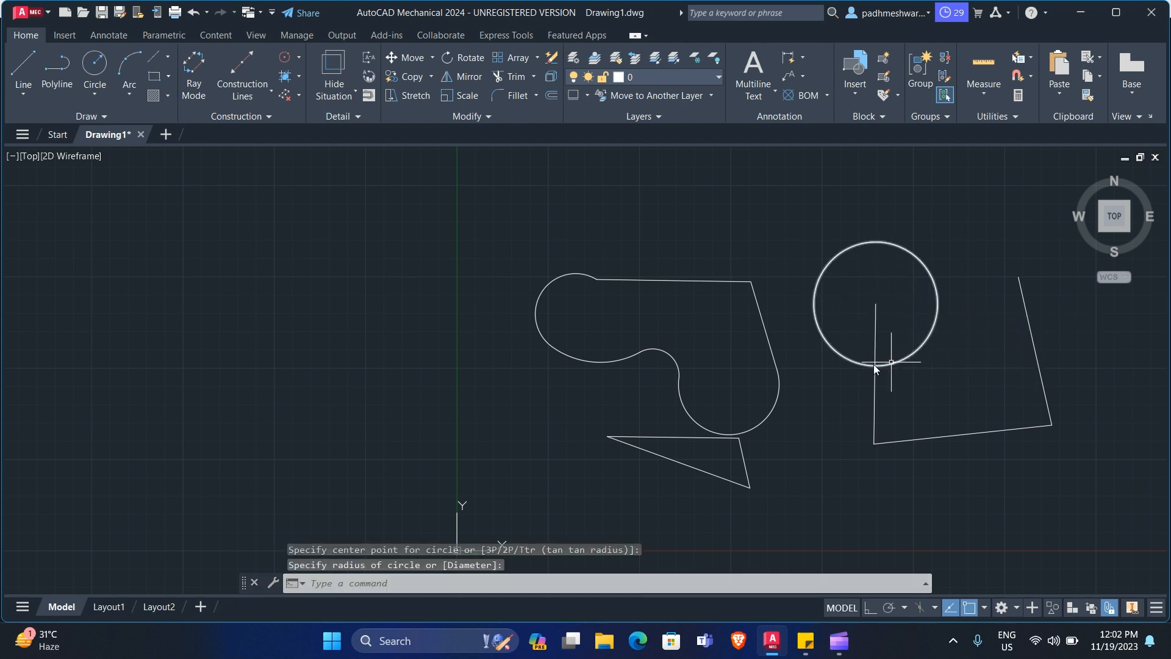
- Try a three-point arc in the empty area left of the closed polyline and cancel it before placing the end point
left_click(107, 89)
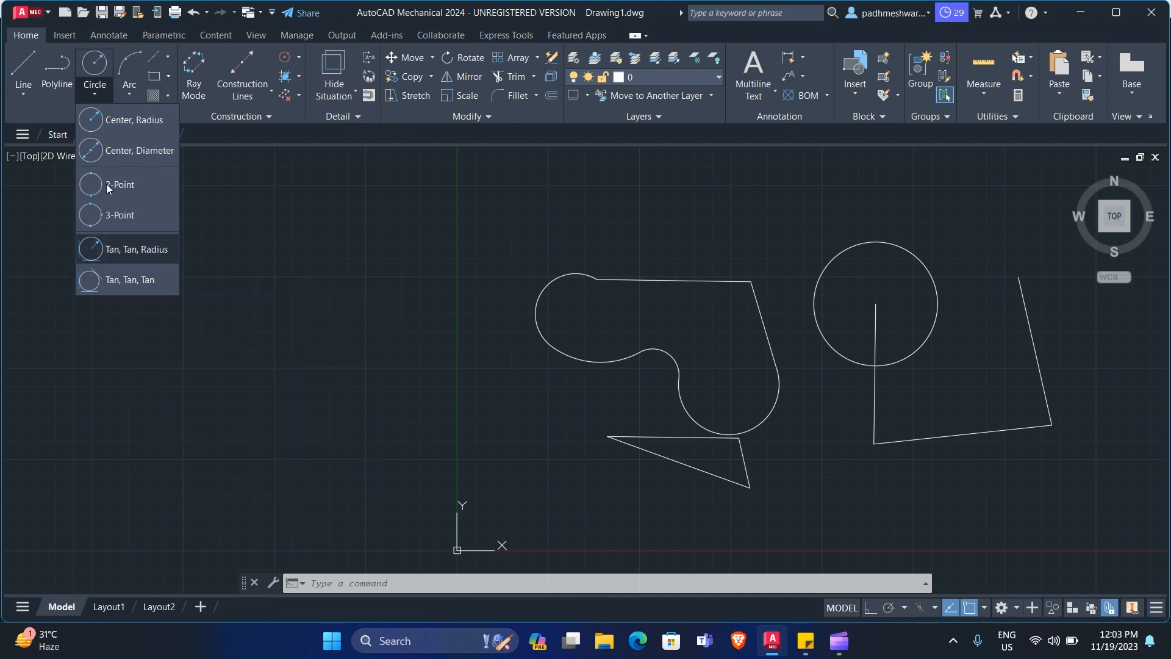
left_click(101, 94)
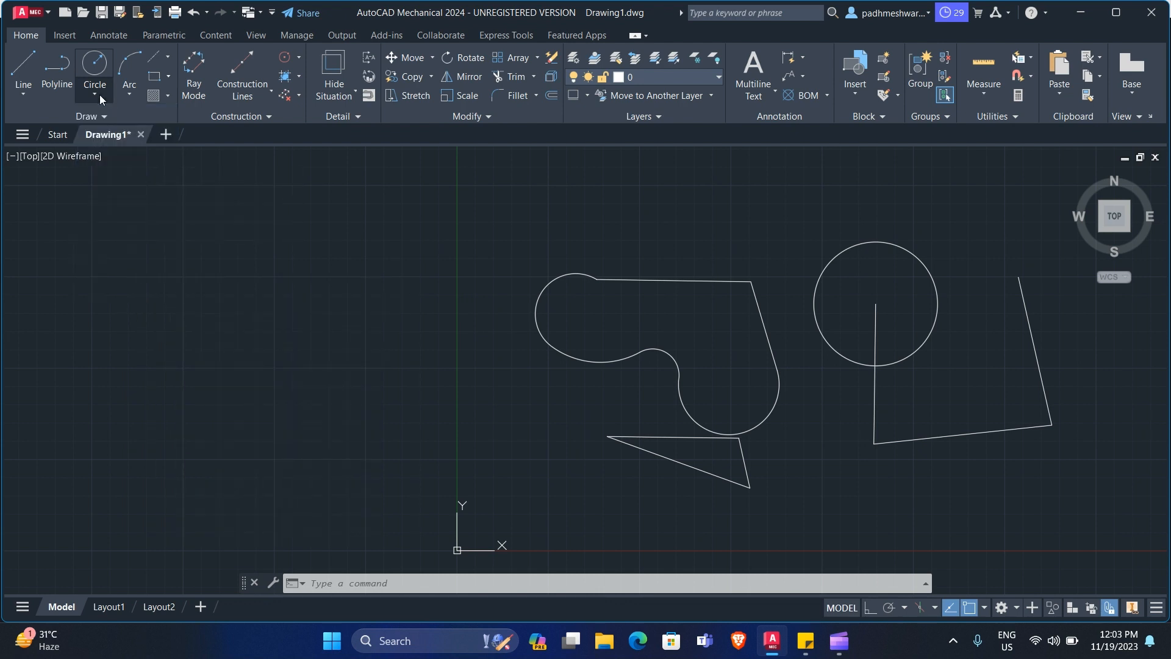
left_click(125, 67)
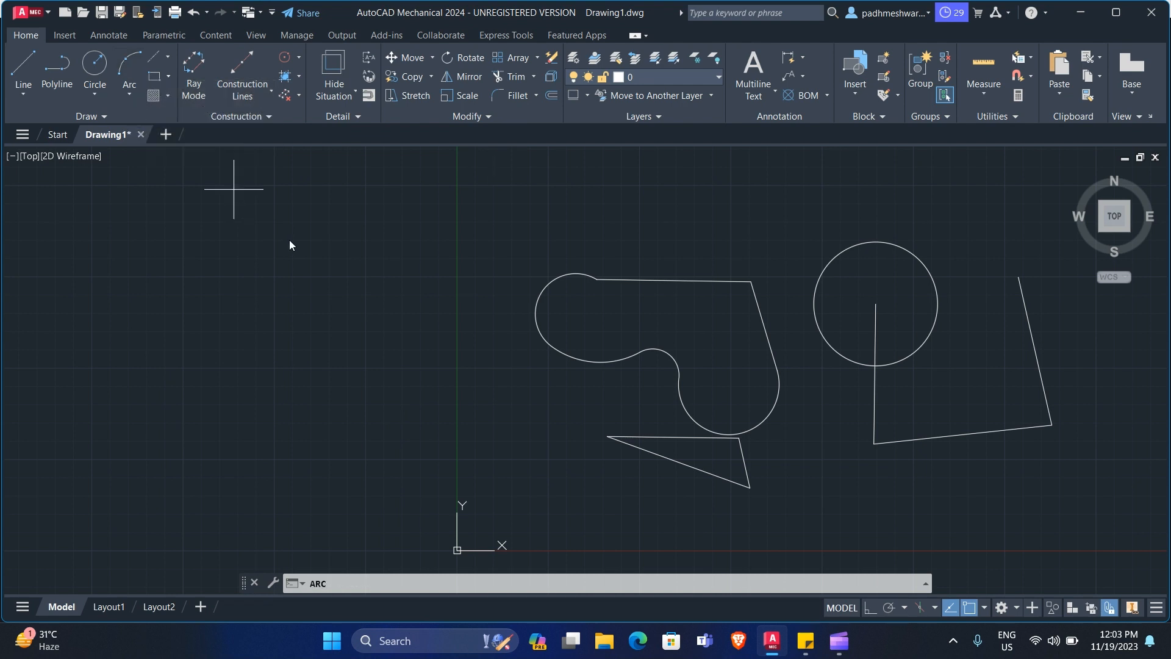
left_click(304, 310)
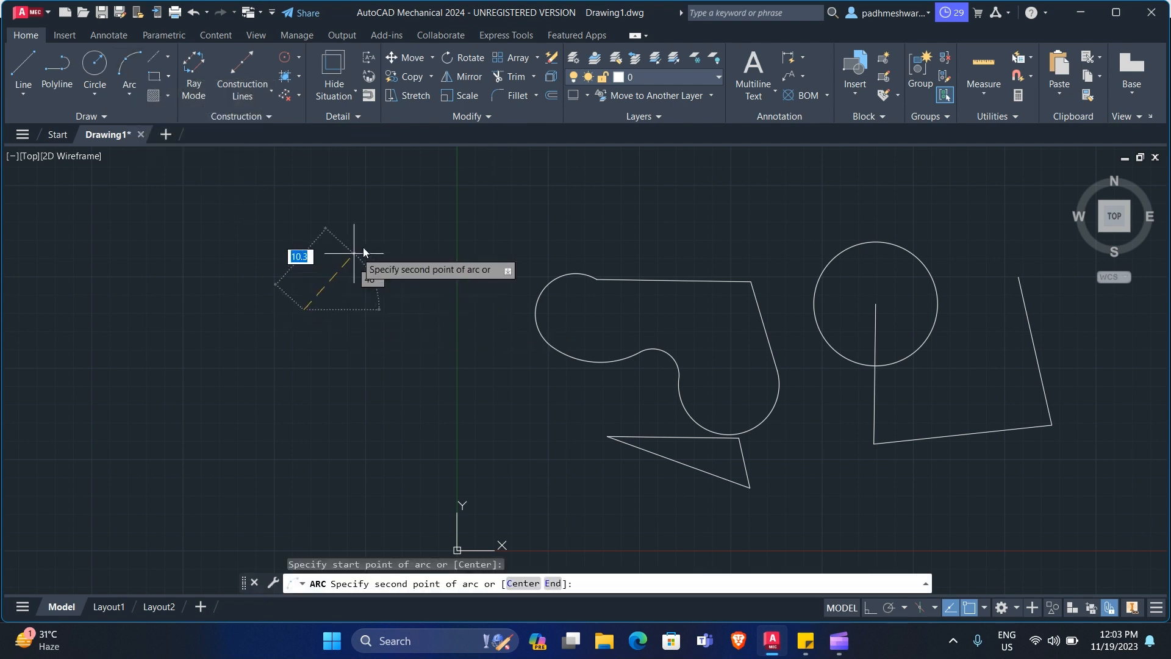
left_click(442, 210)
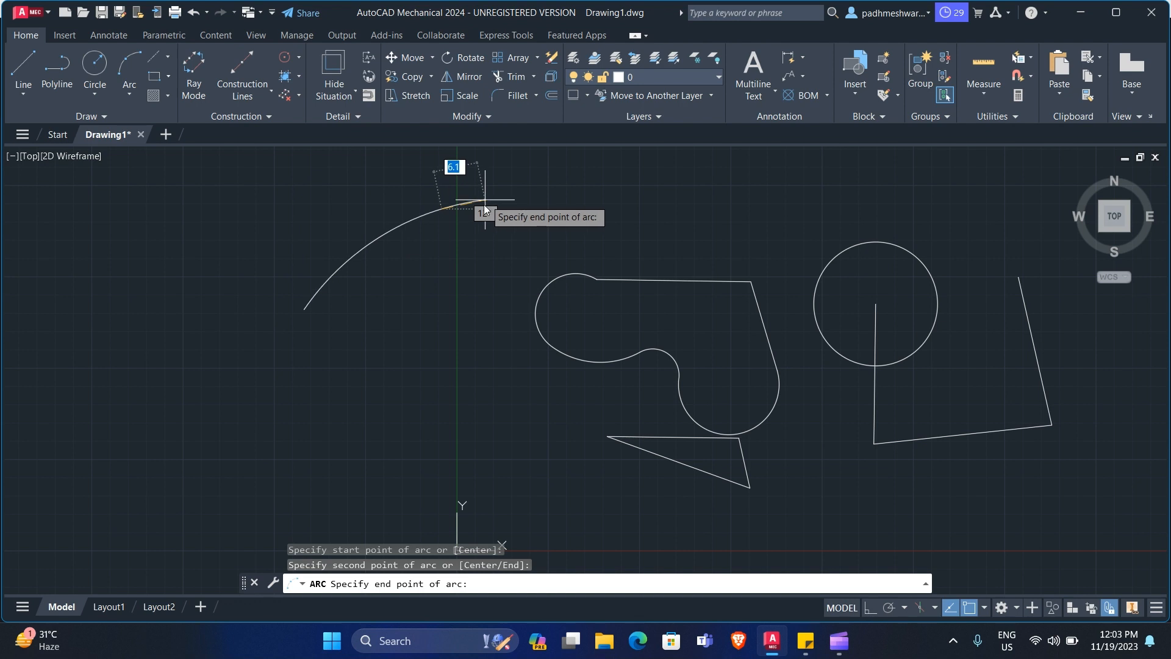
key("Escape")
key("Escape")
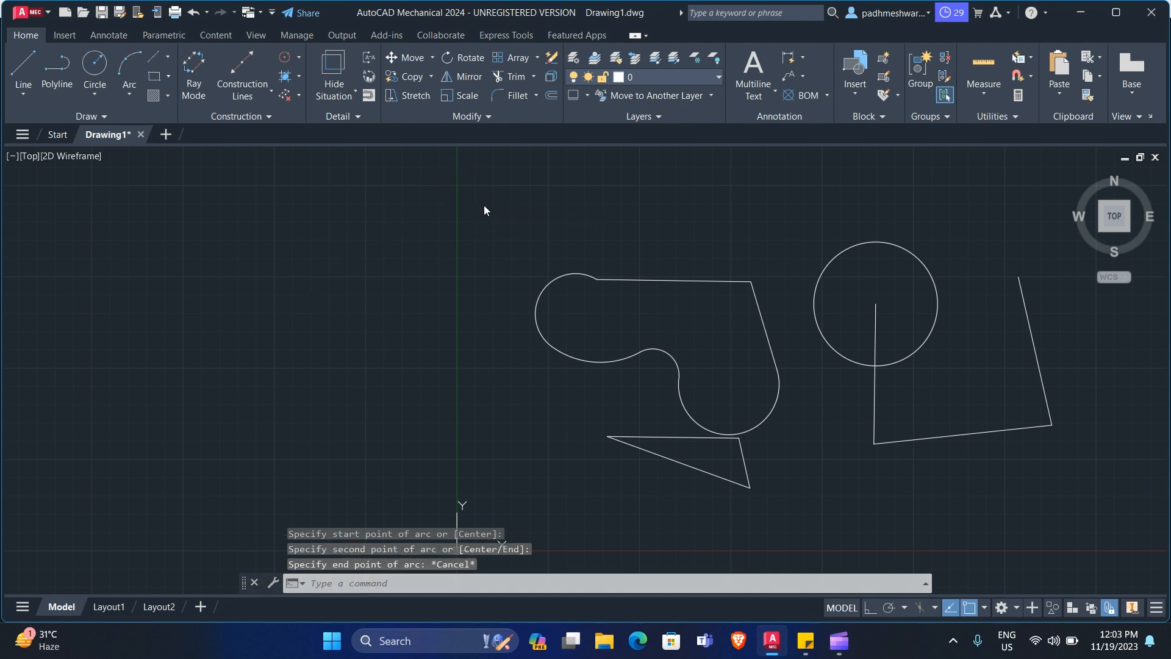
left_click(130, 91)
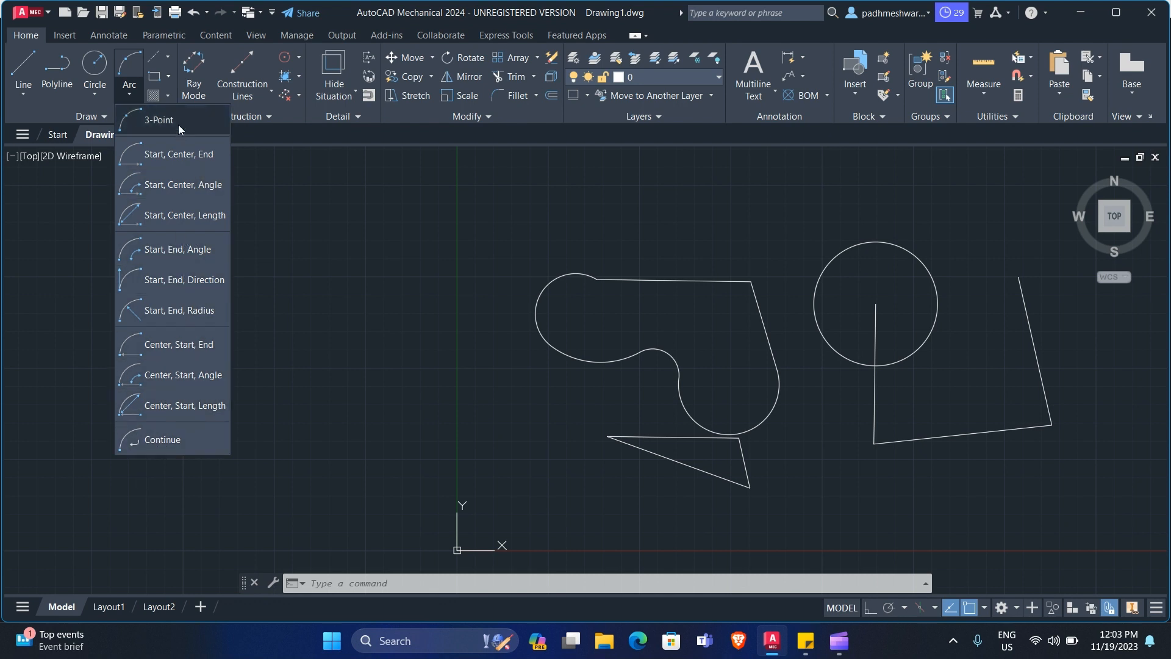
left_click(265, 202)
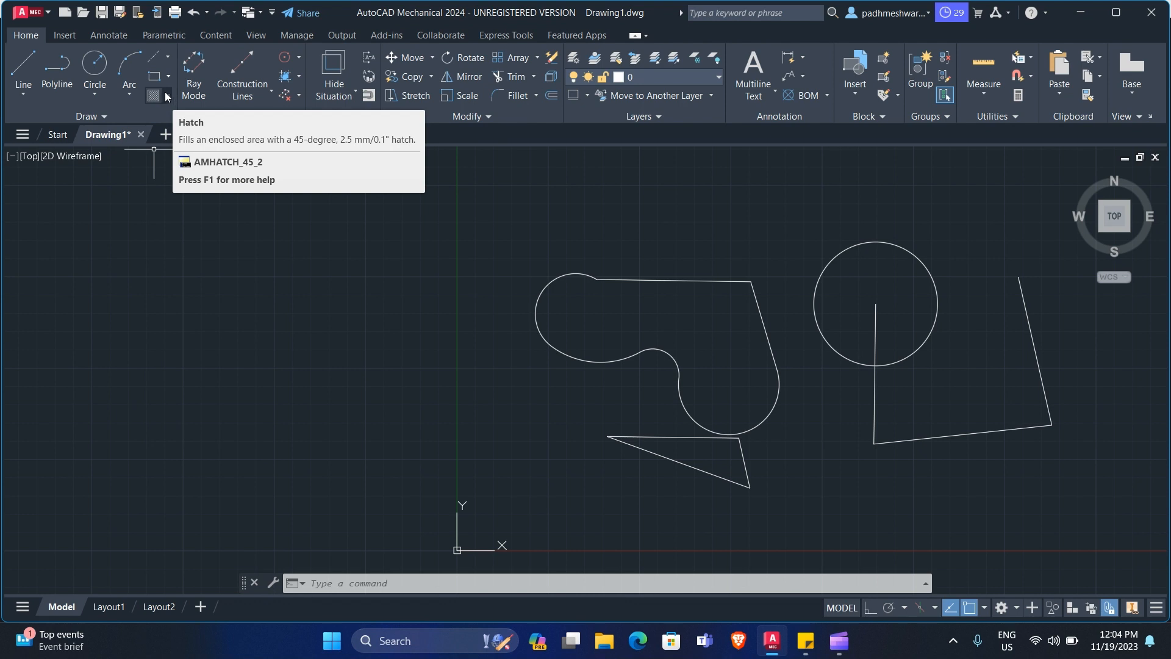
left_click(168, 58)
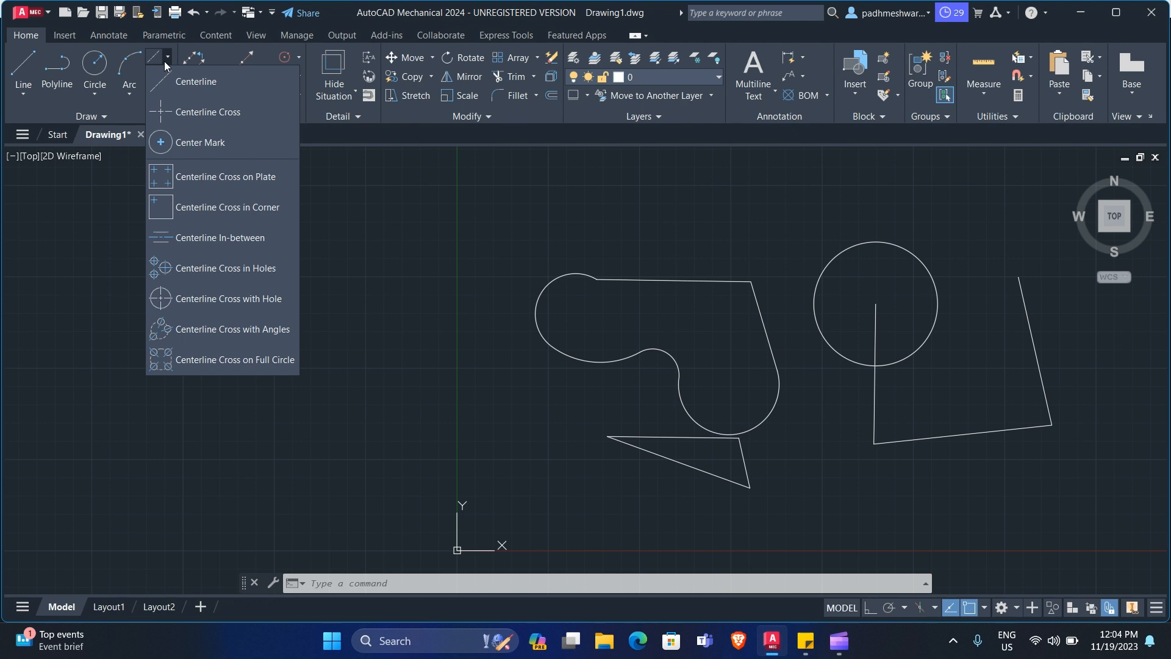
left_click(164, 61)
left_click(169, 77)
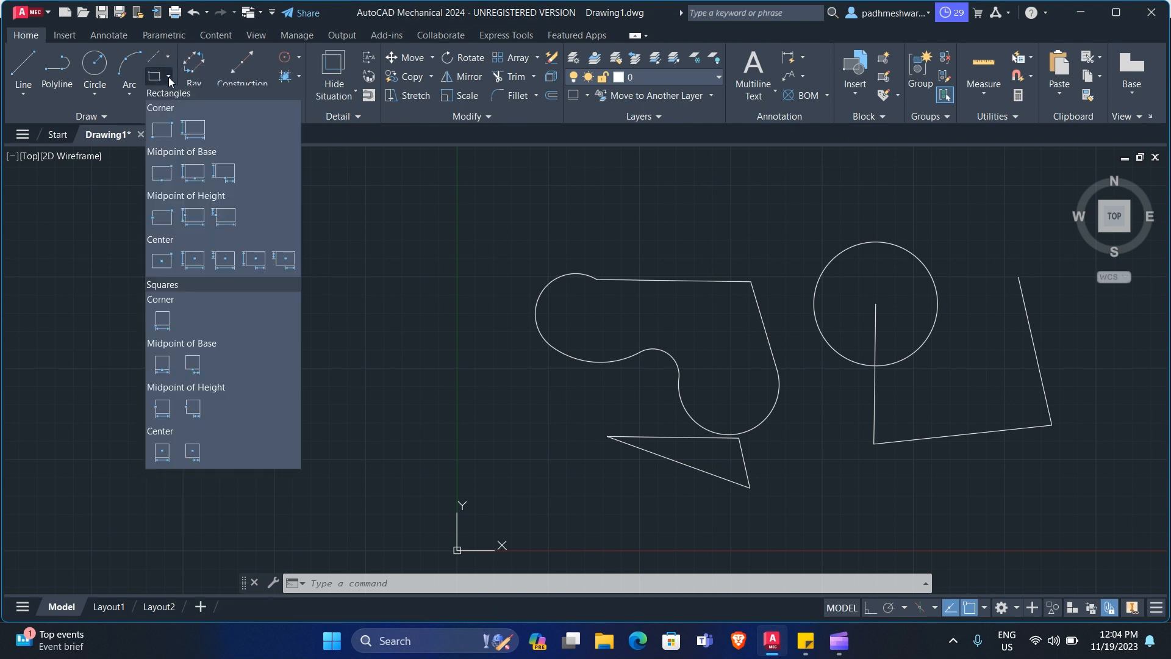
- Draw a corner-to-corner rectangle in the empty area left of the closed polyline, sizing it freehand
left_click(165, 133)
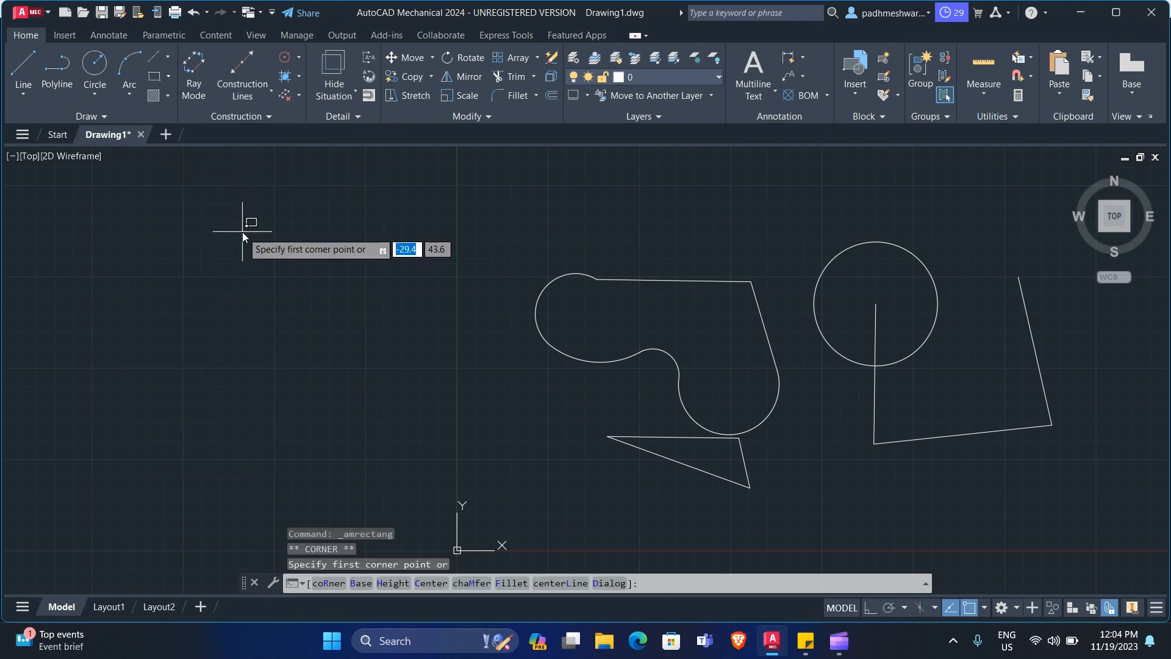
left_click(222, 209)
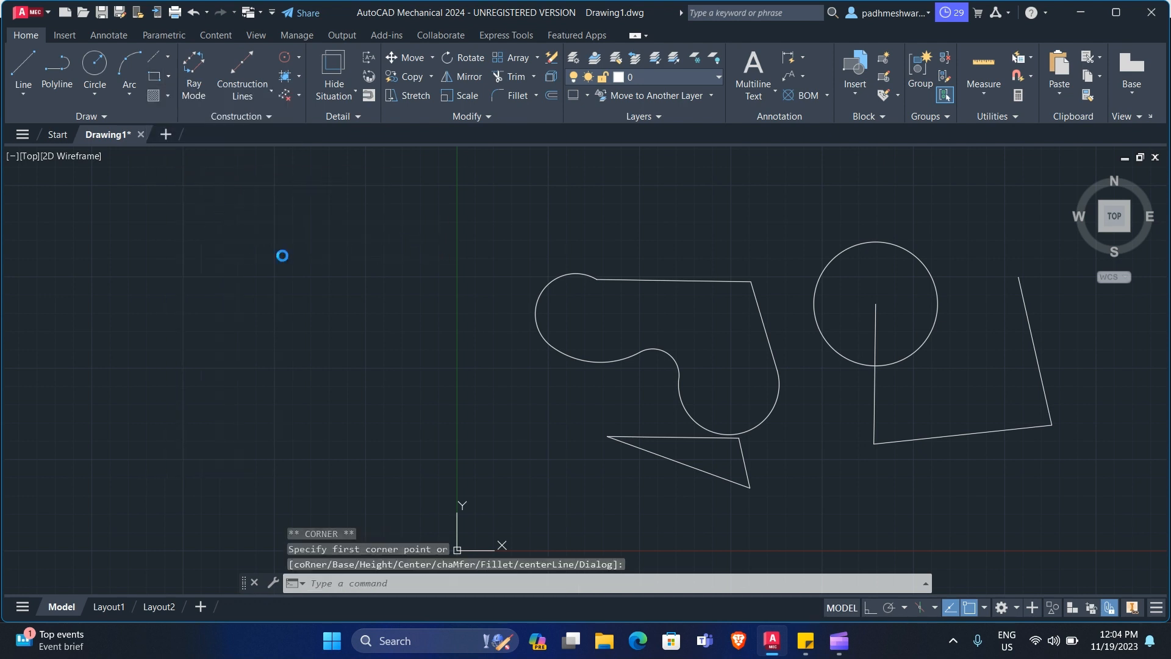
left_click(413, 335)
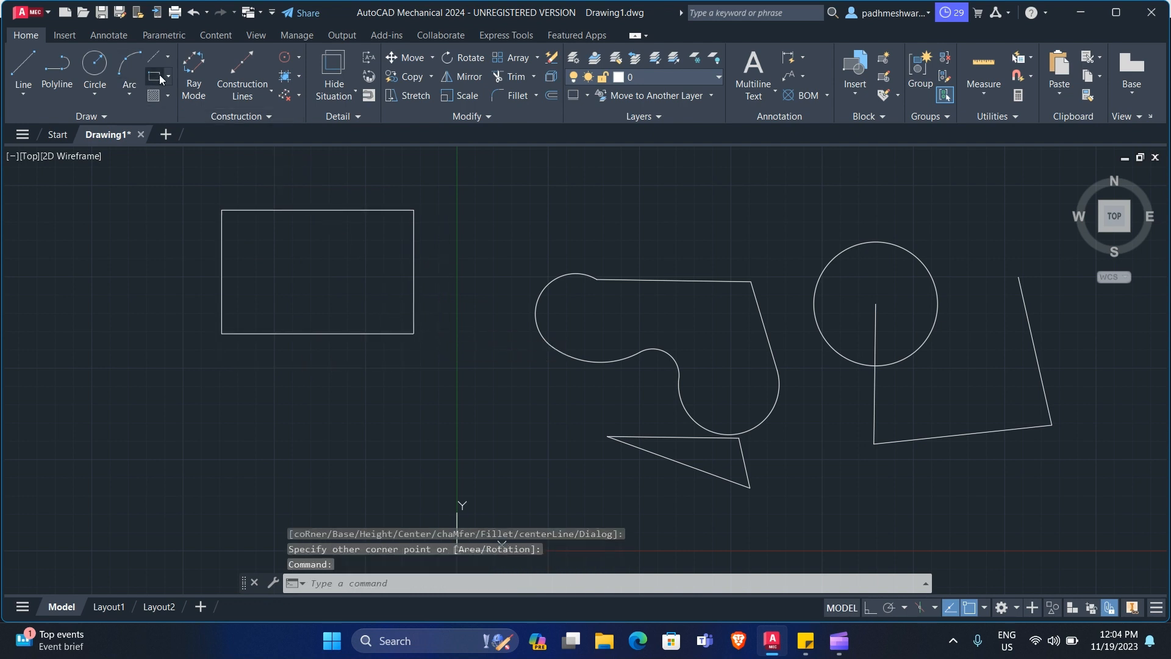
- Draw a second corner rectangle 30 wide and 20 high in the empty area above the circle
key("Return")
scroll(545, 293, "down", 6)
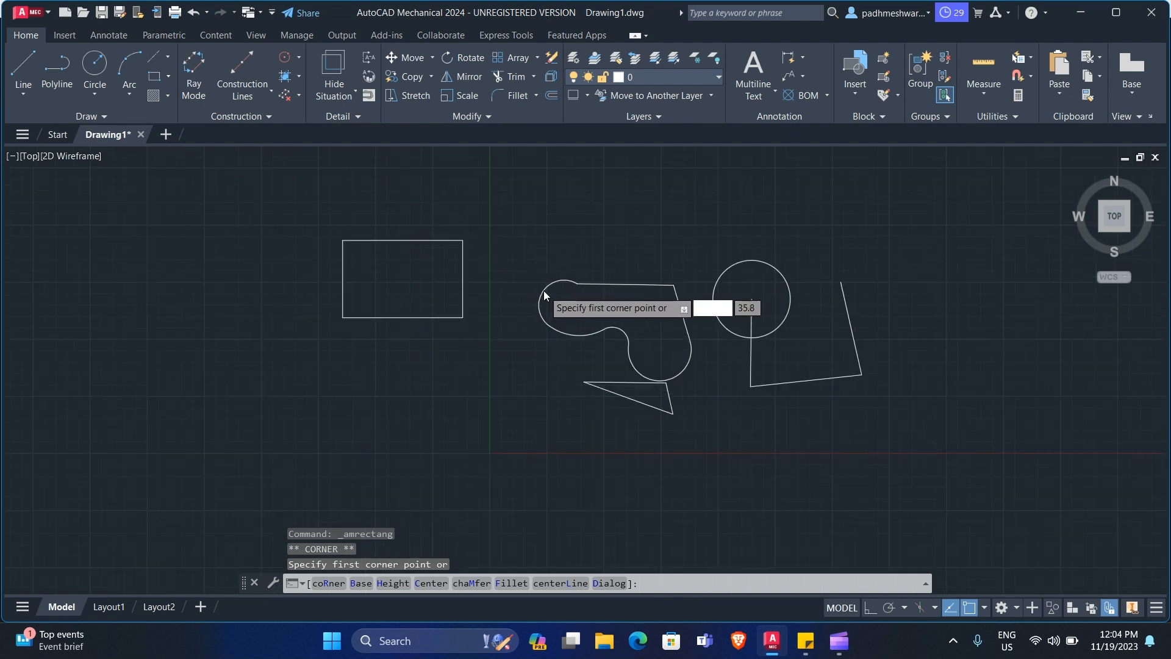
scroll(637, 168, "up", 4)
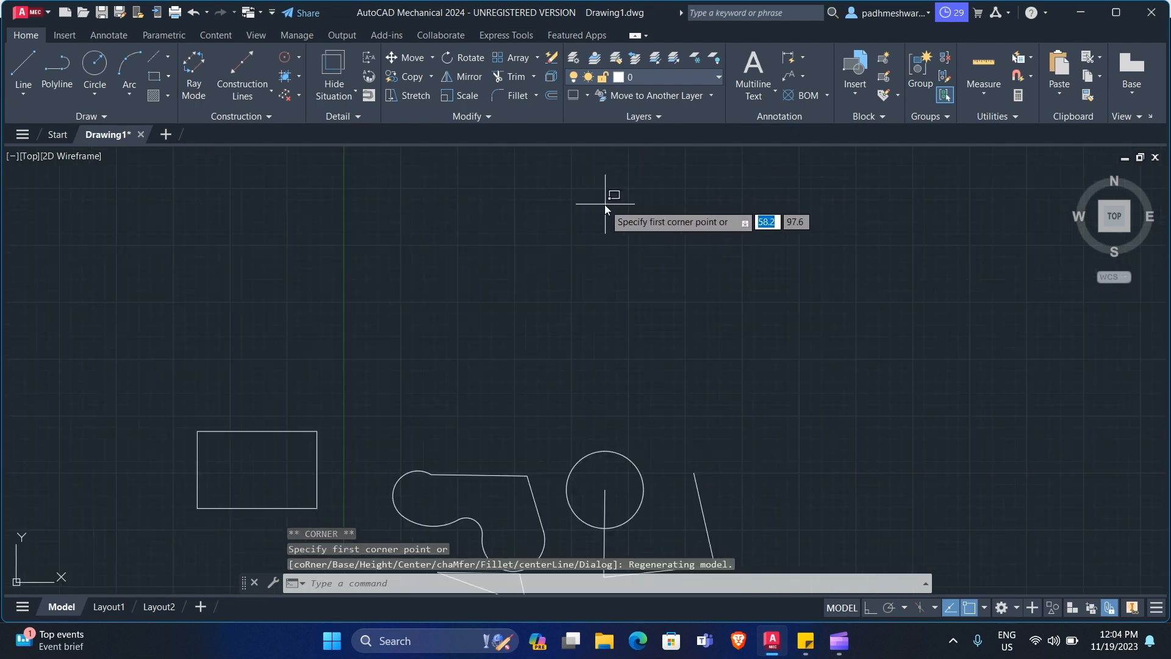
left_click(563, 219)
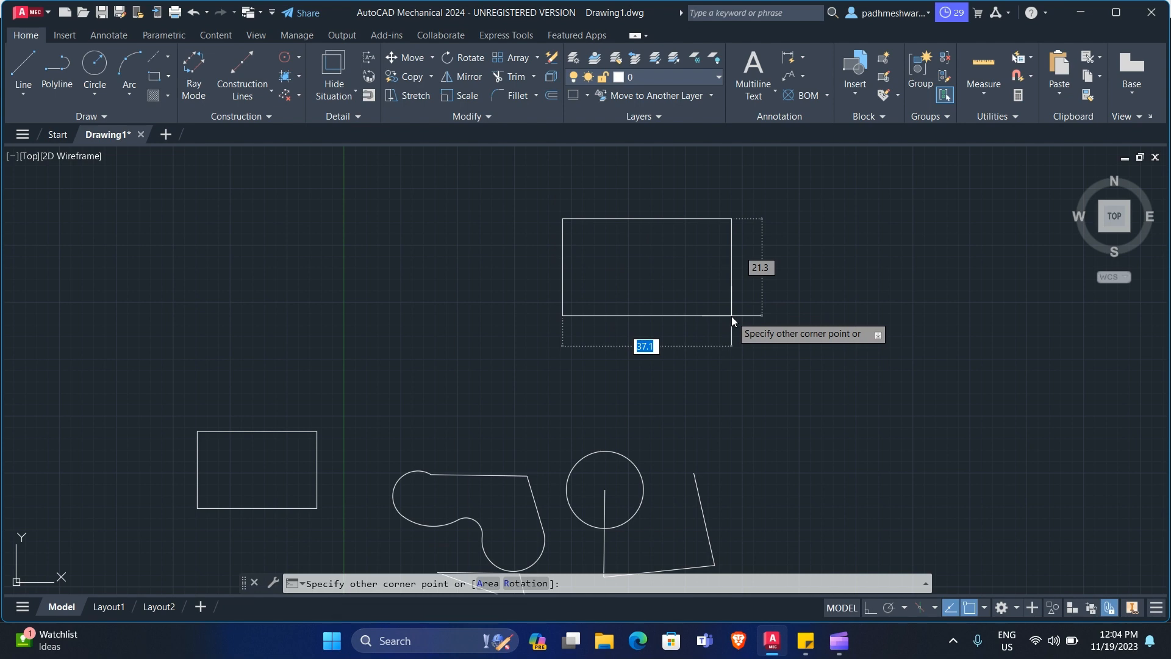
key("Tab")
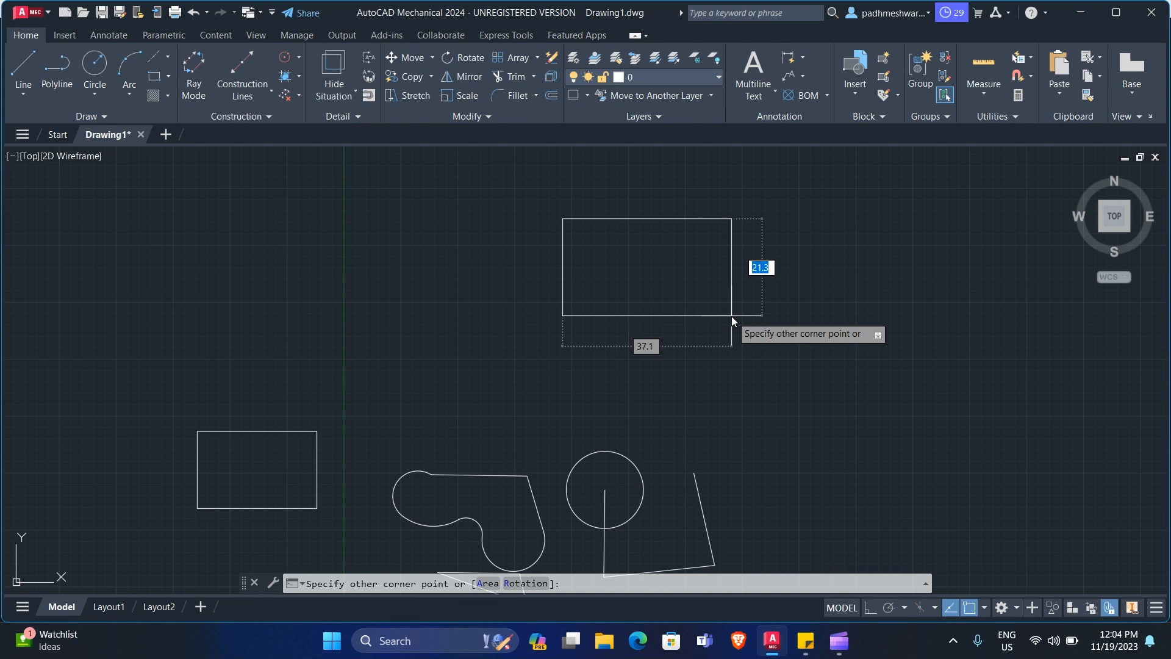
type("20")
key("Tab")
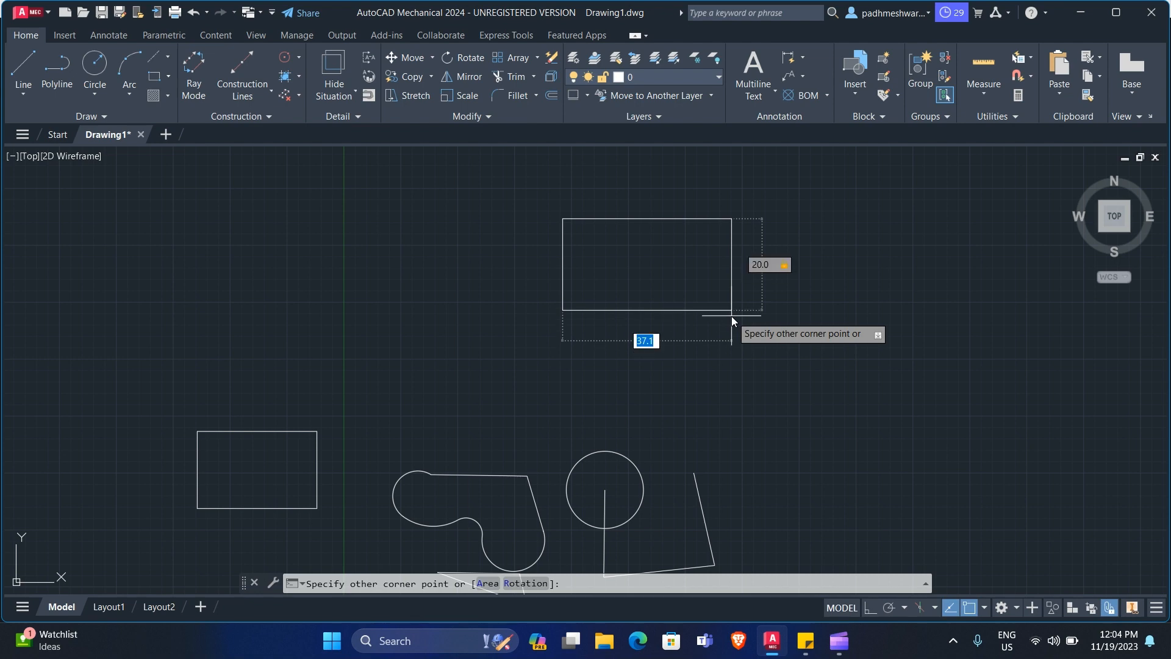
type("30")
key("Return")
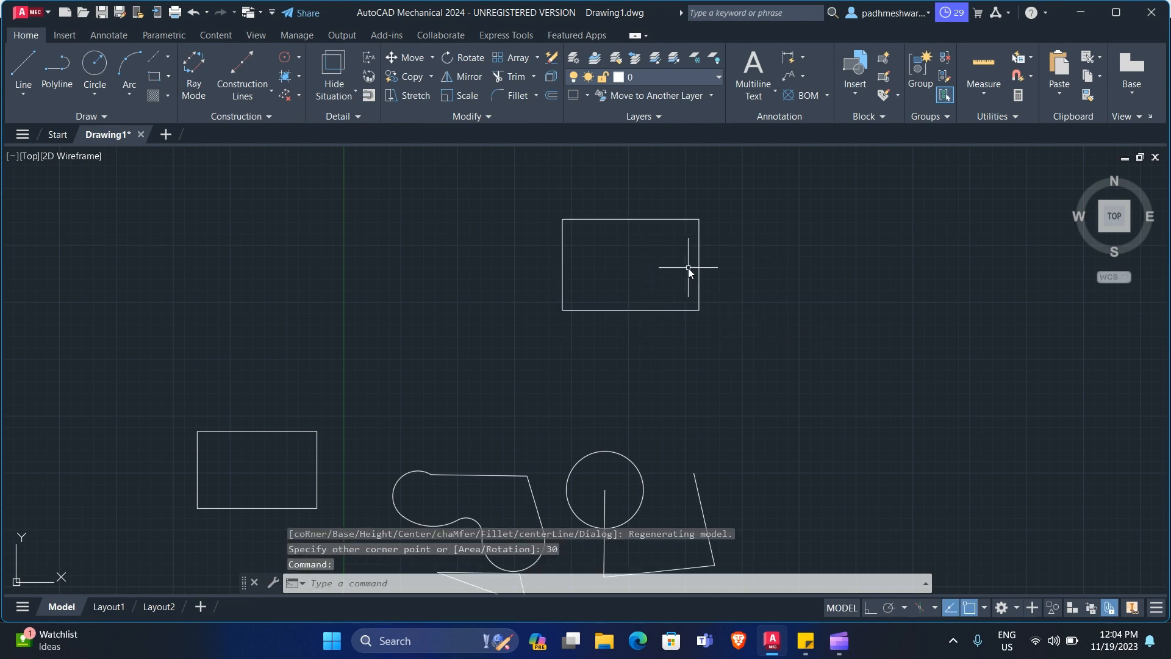
left_click(699, 255)
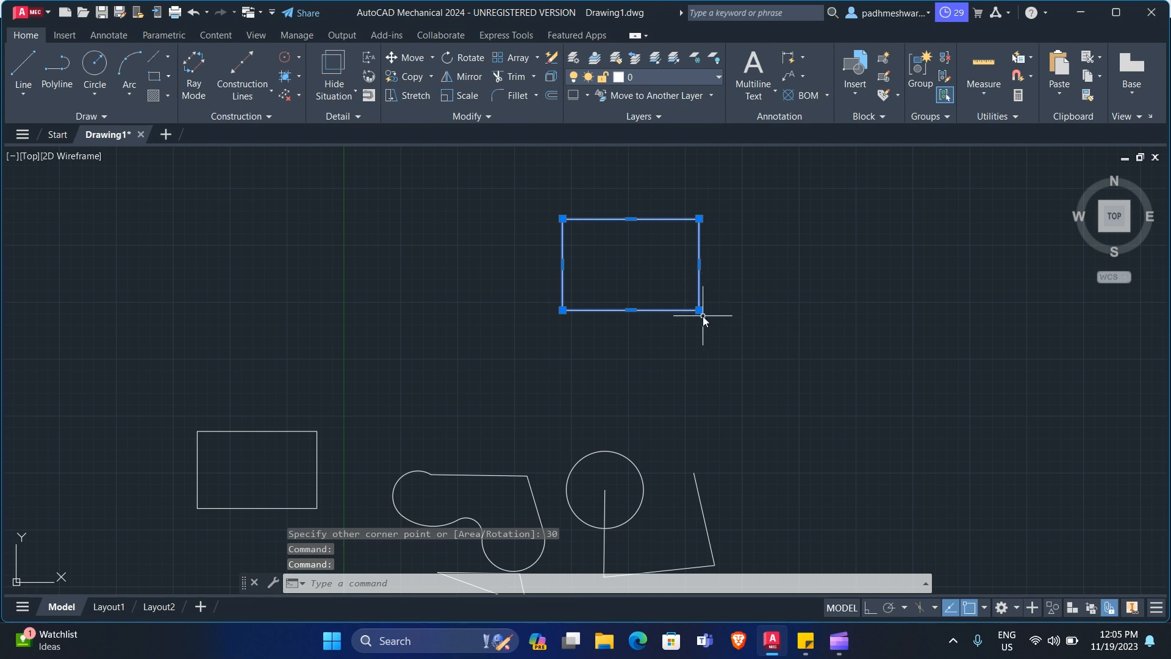
mouse_move(700, 310)
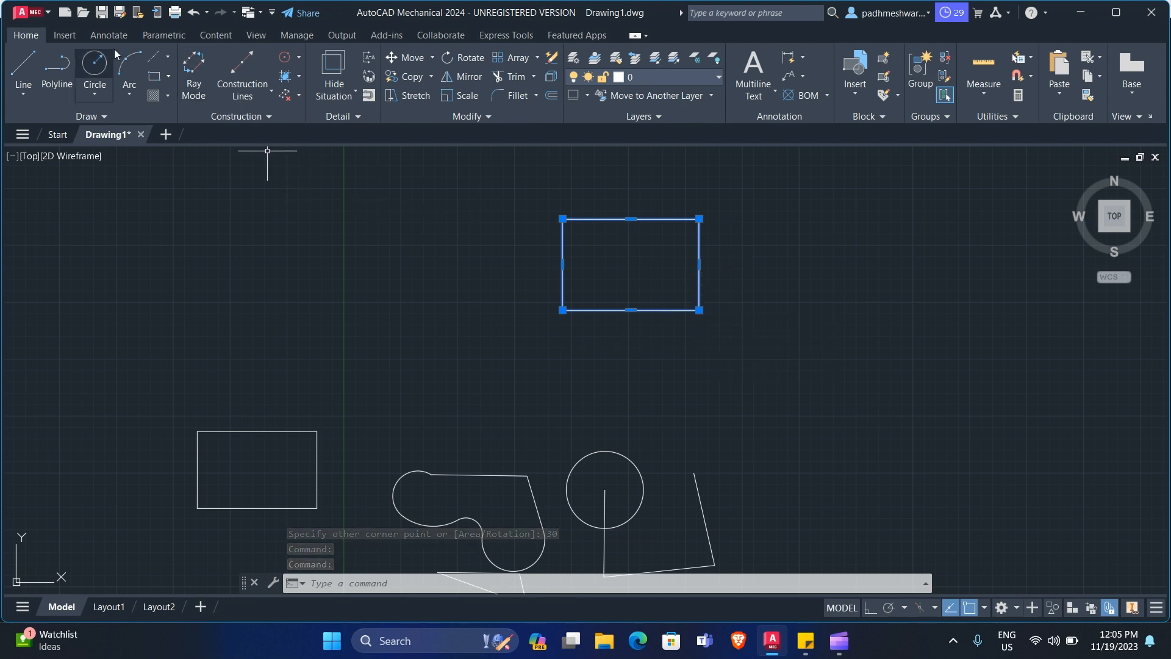
left_click(170, 77)
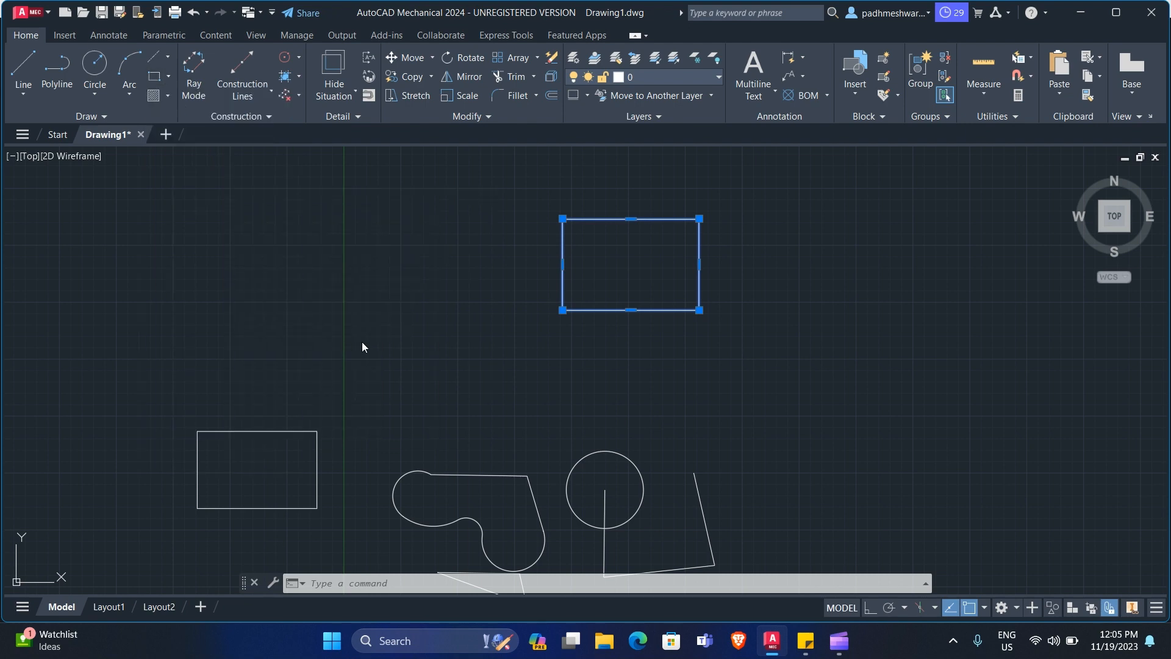
key("Escape")
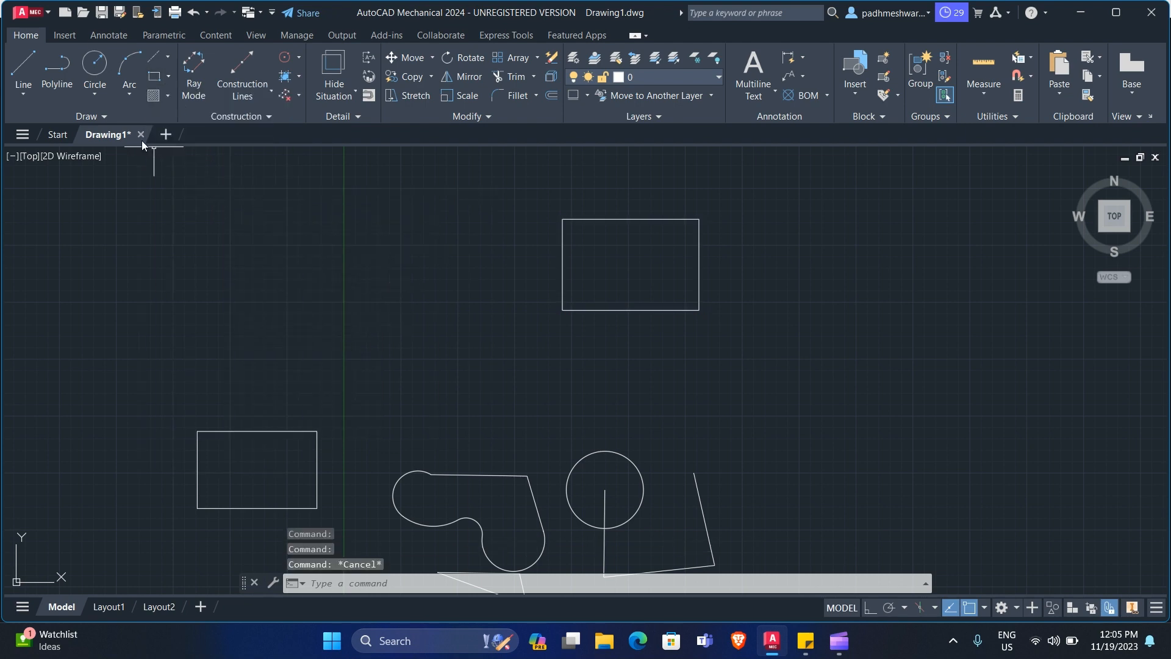
left_click(100, 117)
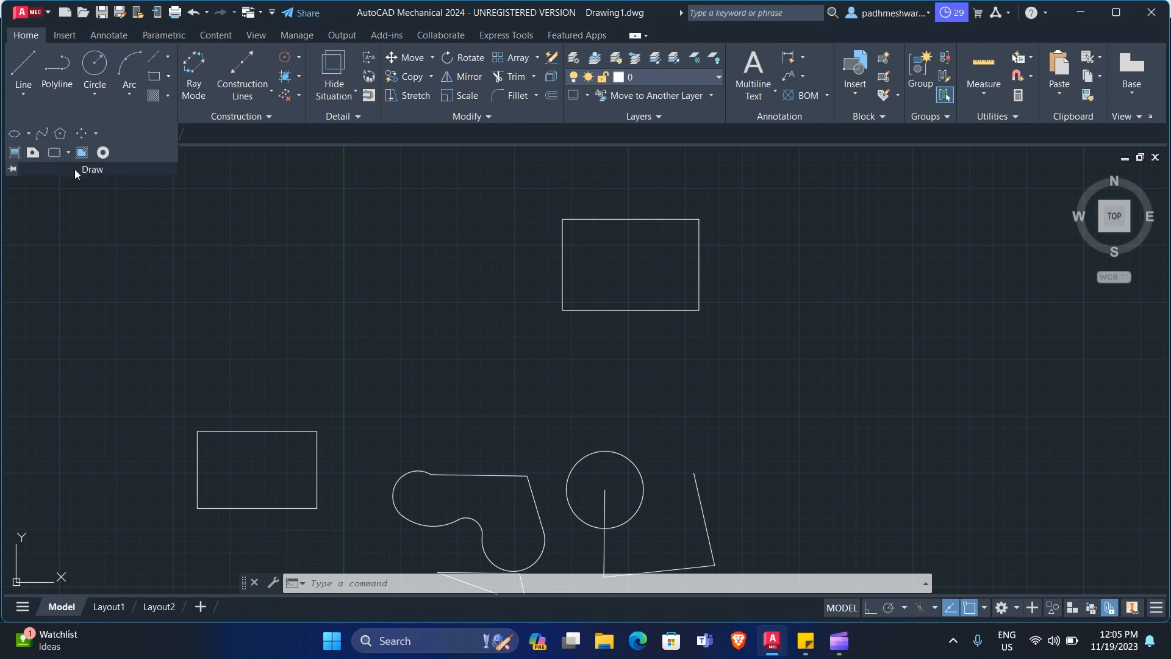
left_click(94, 197)
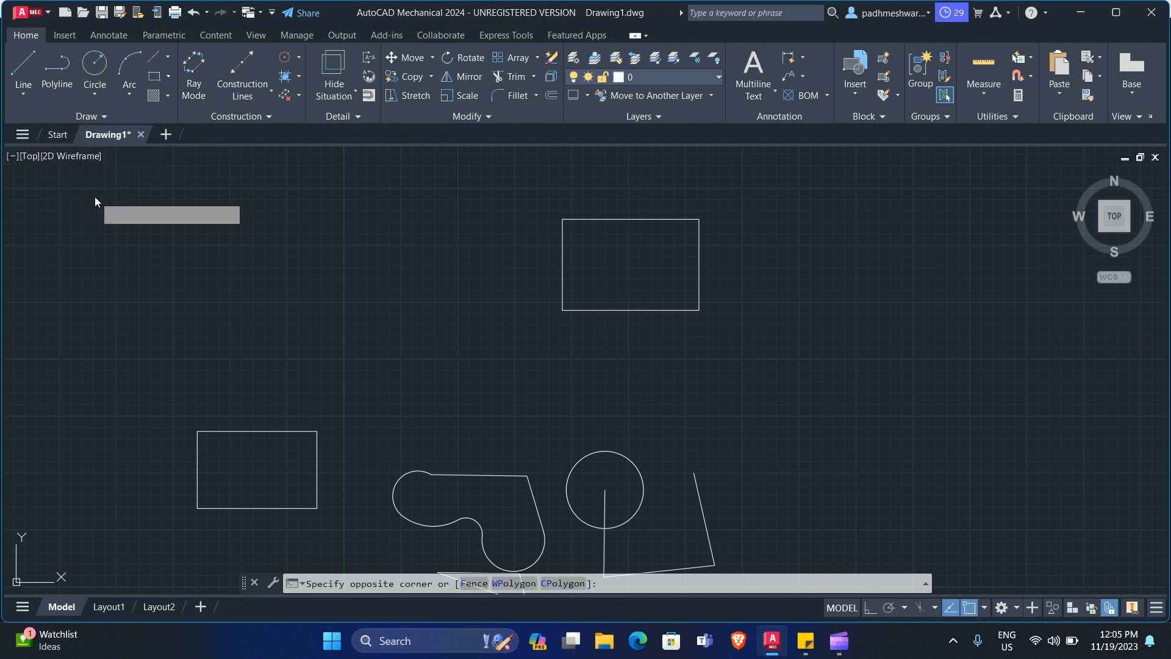
key("Escape")
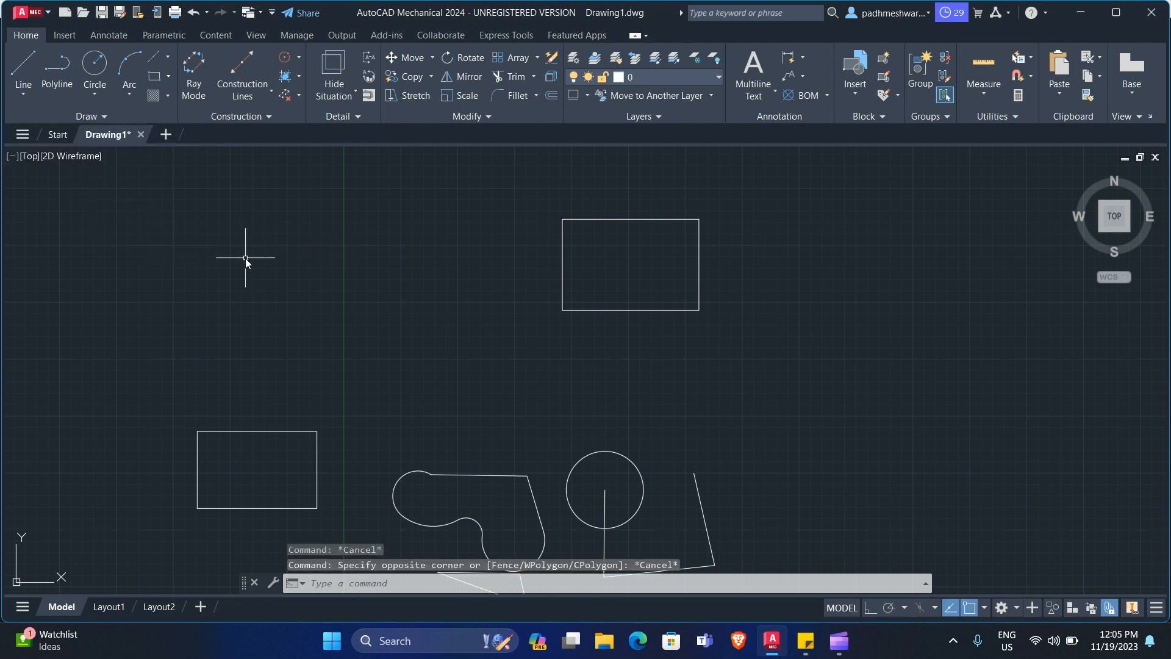
scroll(246, 259, "down", 2)
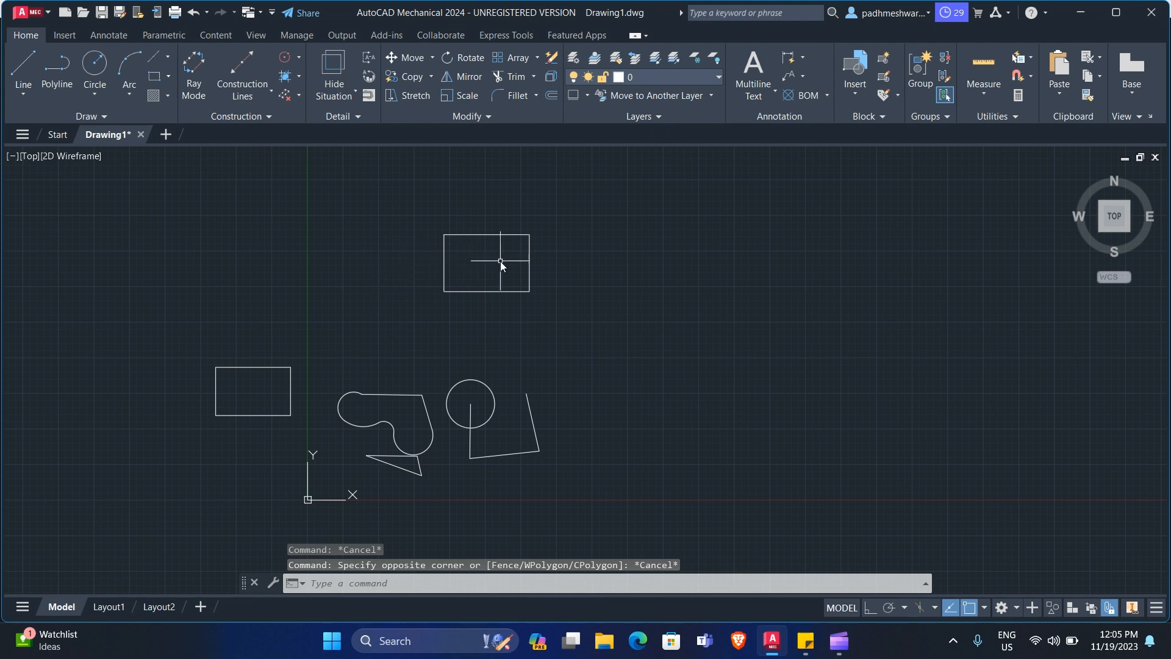
left_click(559, 220)
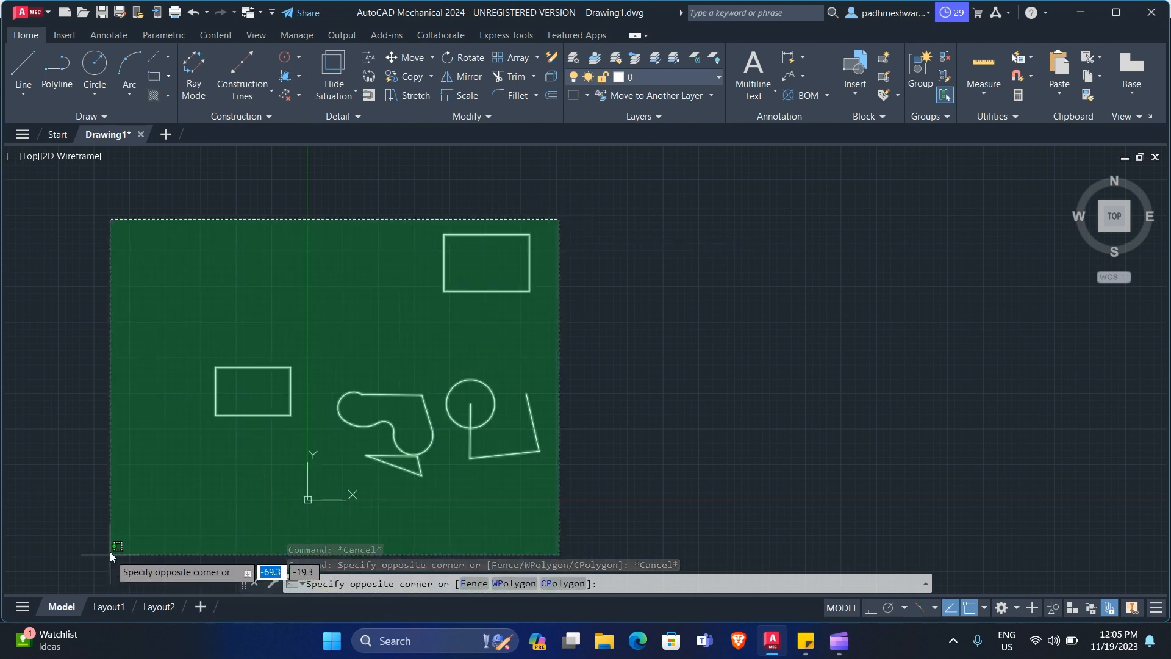
key("Escape")
key("Escape")
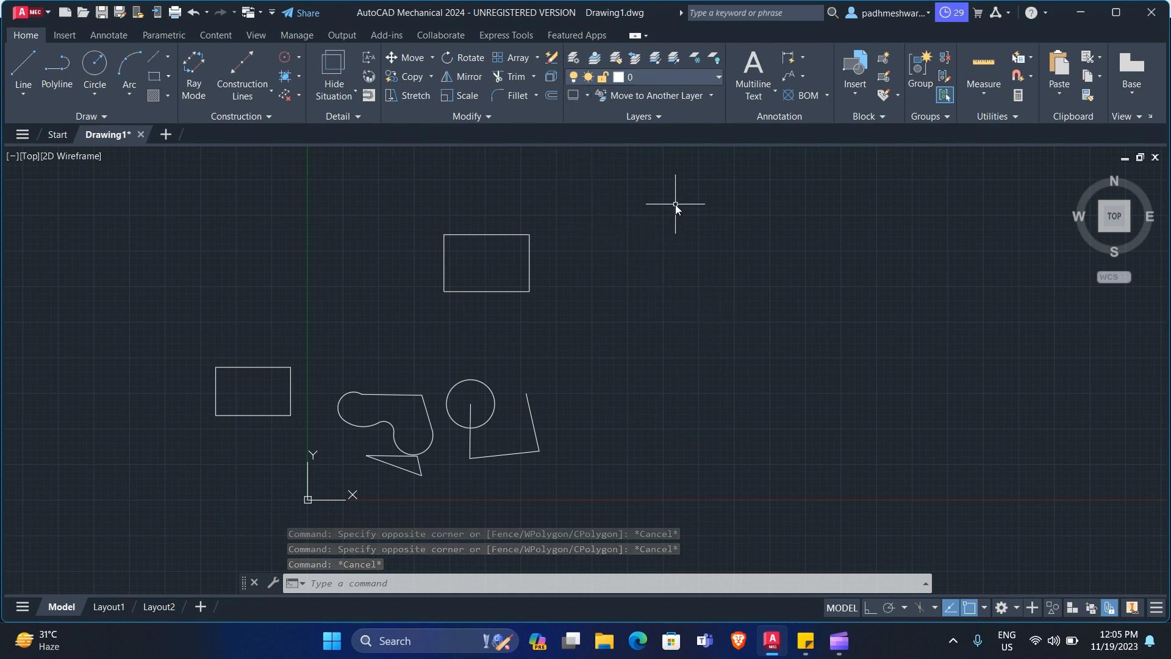
left_click(870, 211)
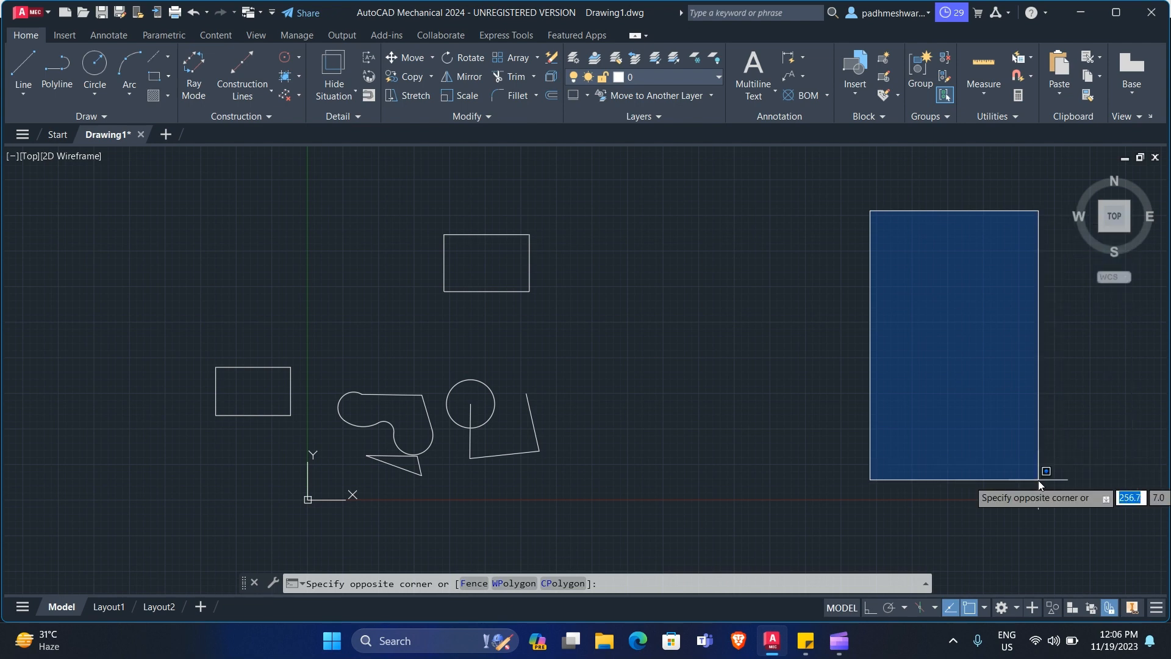
key("Escape")
key("Escape")
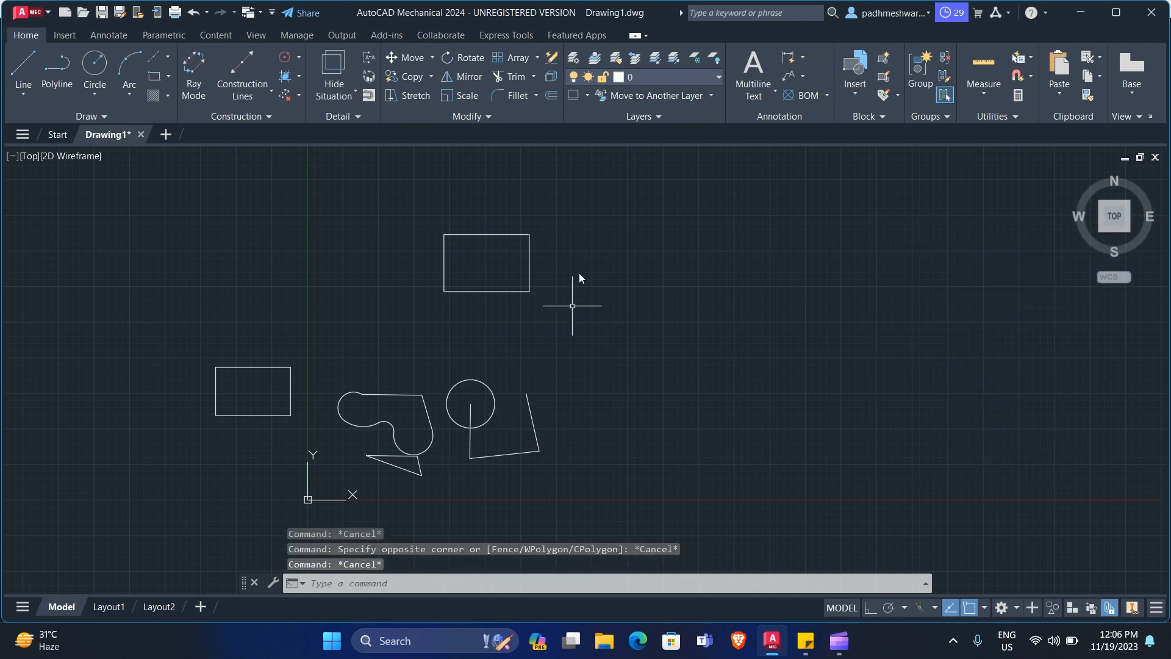
- Select both rectangles, the polyline, the circle and the U shape's right line with one crossing selection, and clear the selection
left_click(624, 203)
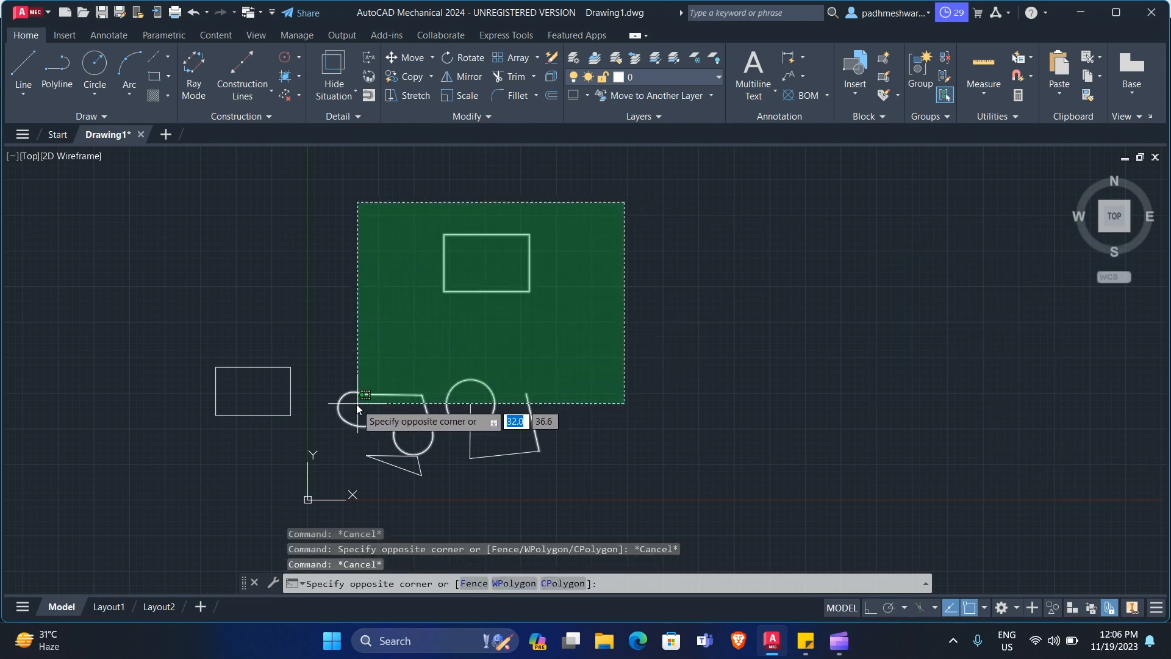
left_click(261, 404)
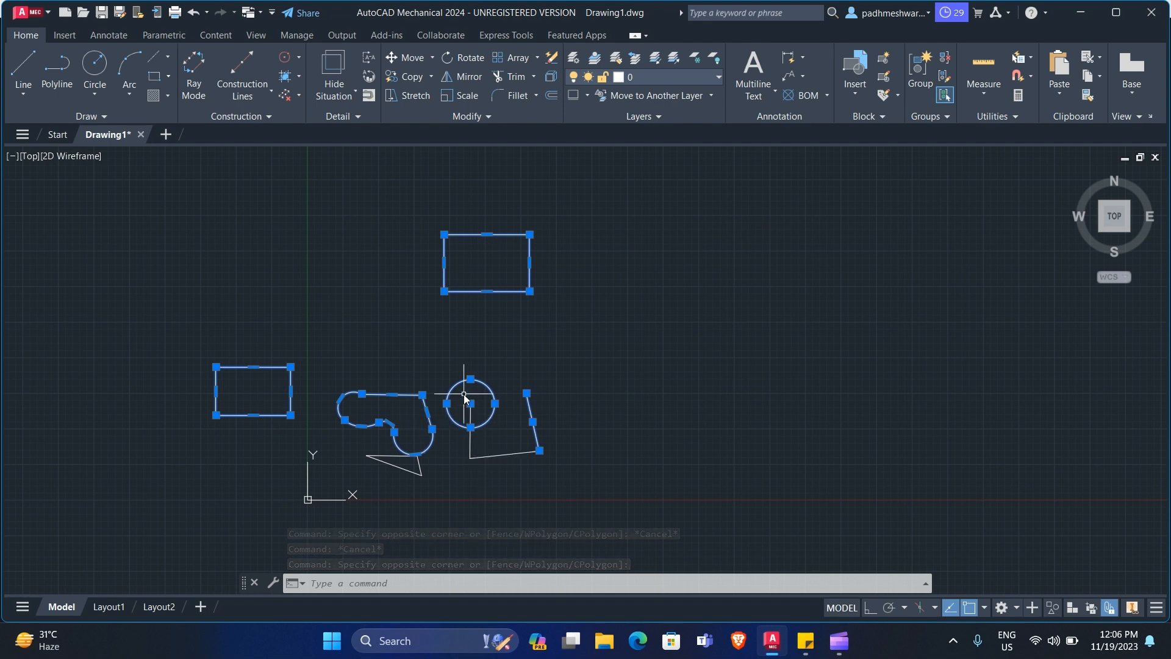
key("Escape")
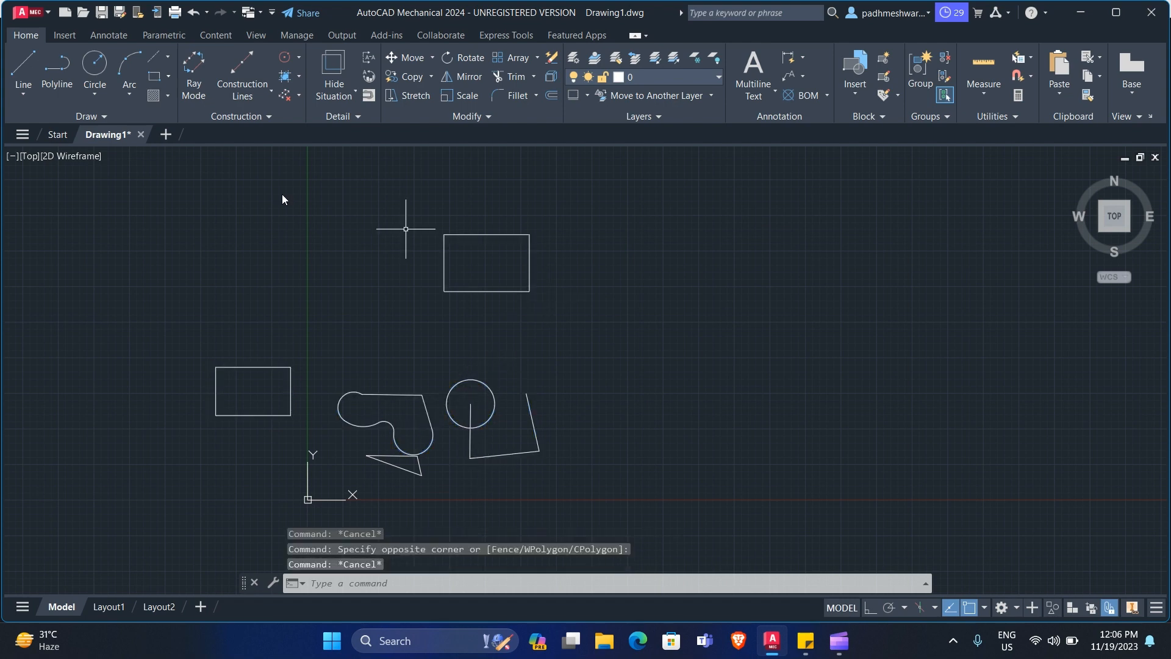
- Select the three triangle lines with a crossing selection and move them to the empty area right of the U shape
scroll(379, 405, "up", 5)
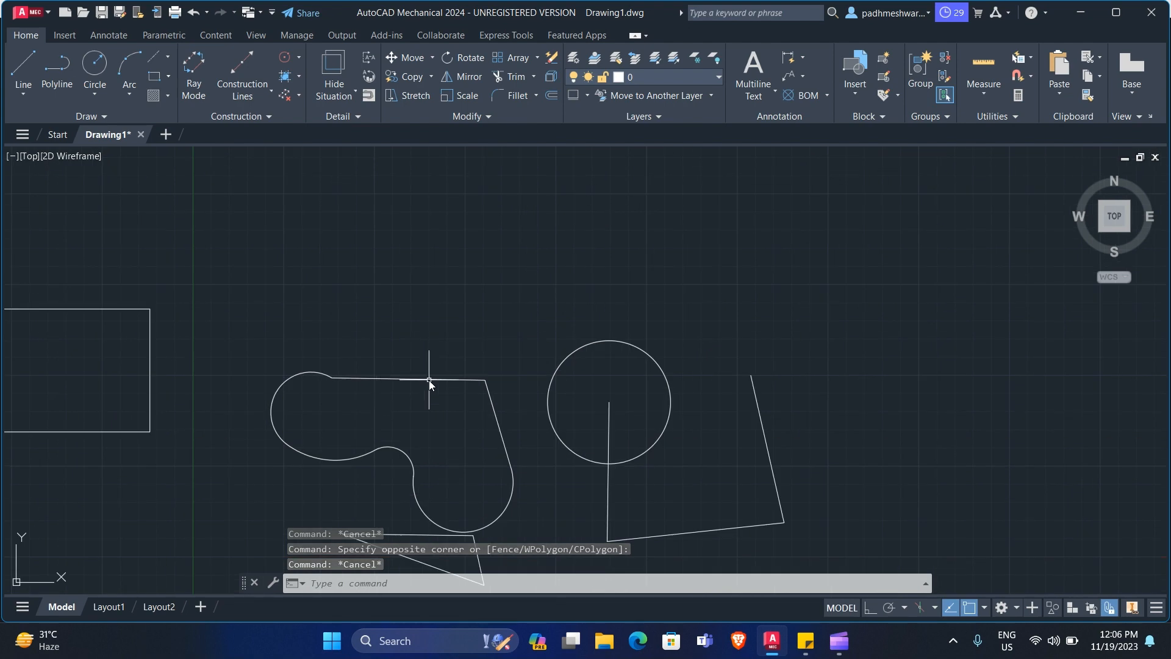
middle_click_drag(432, 374, 524, 154)
left_click(628, 353)
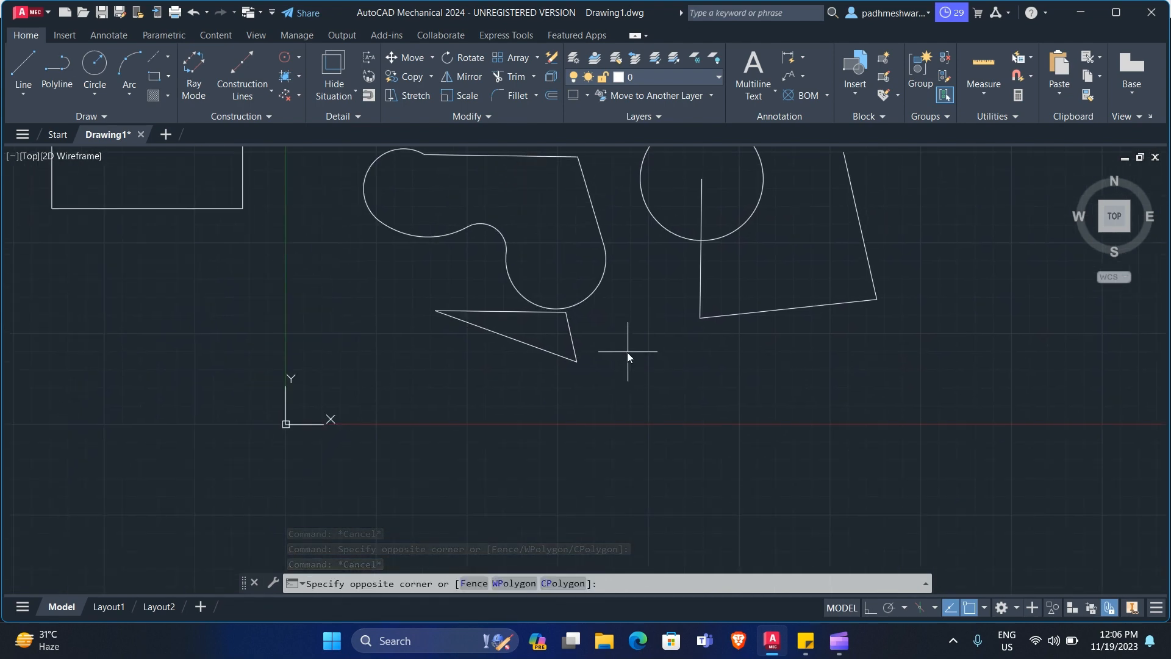
left_click(435, 311)
type("m")
key("Return")
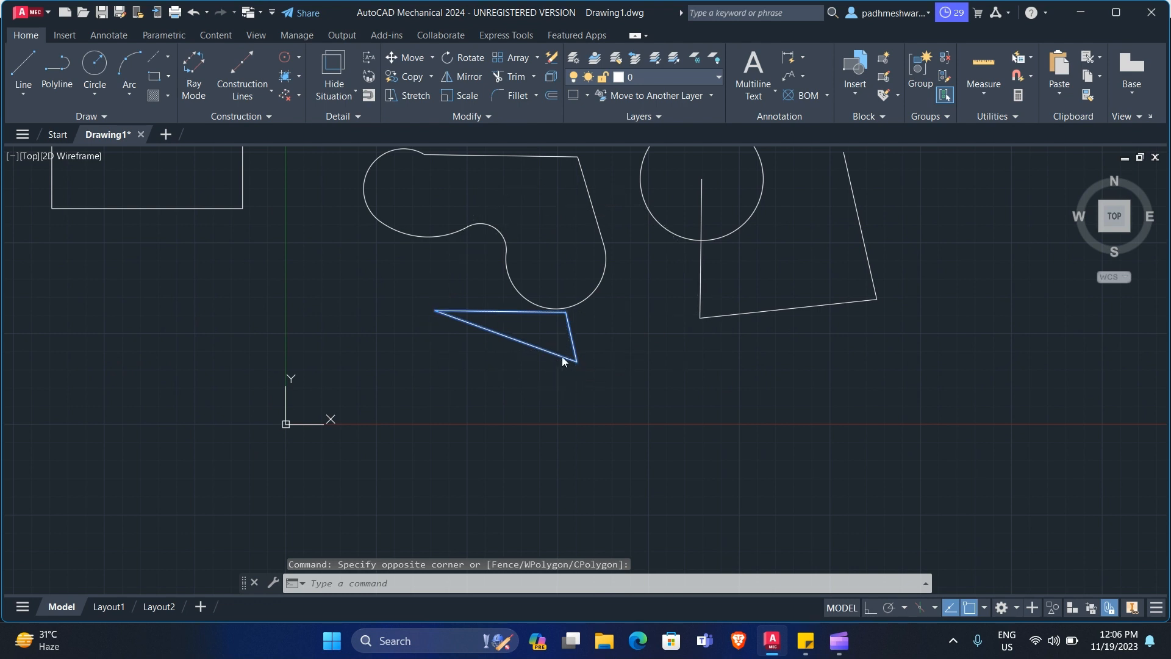
left_click(573, 347)
middle_click_drag(1133, 467, 452, 475)
key("Escape")
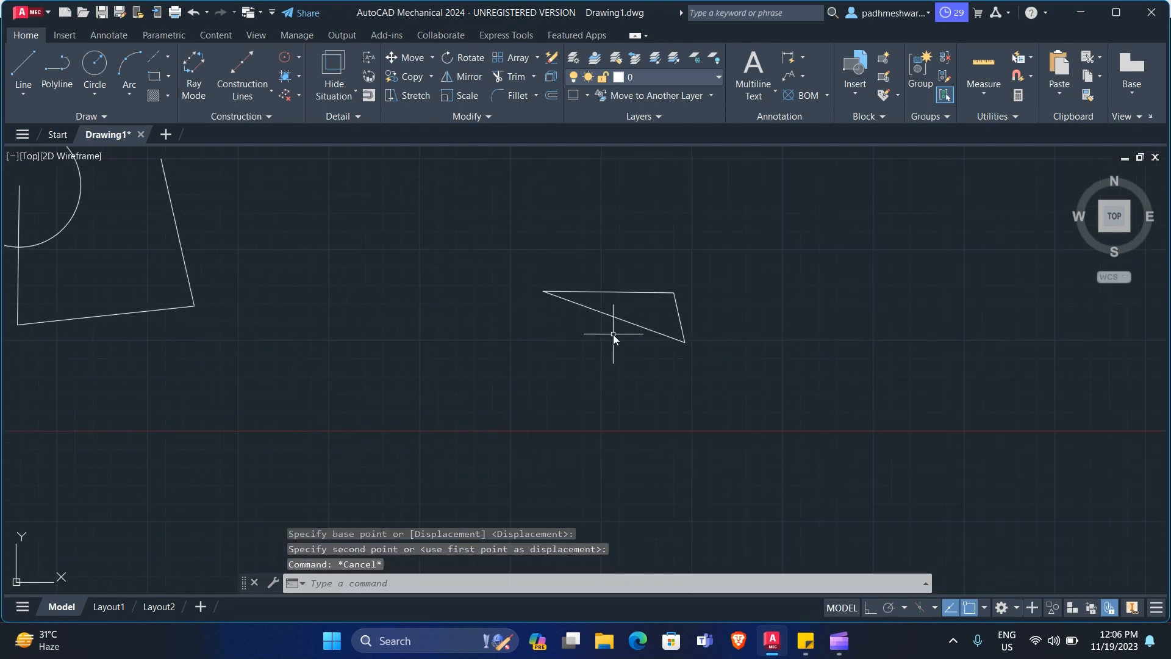
- Select all three triangle lines with a crossing selection that only partly covers them, and clear the selection
left_click(766, 255)
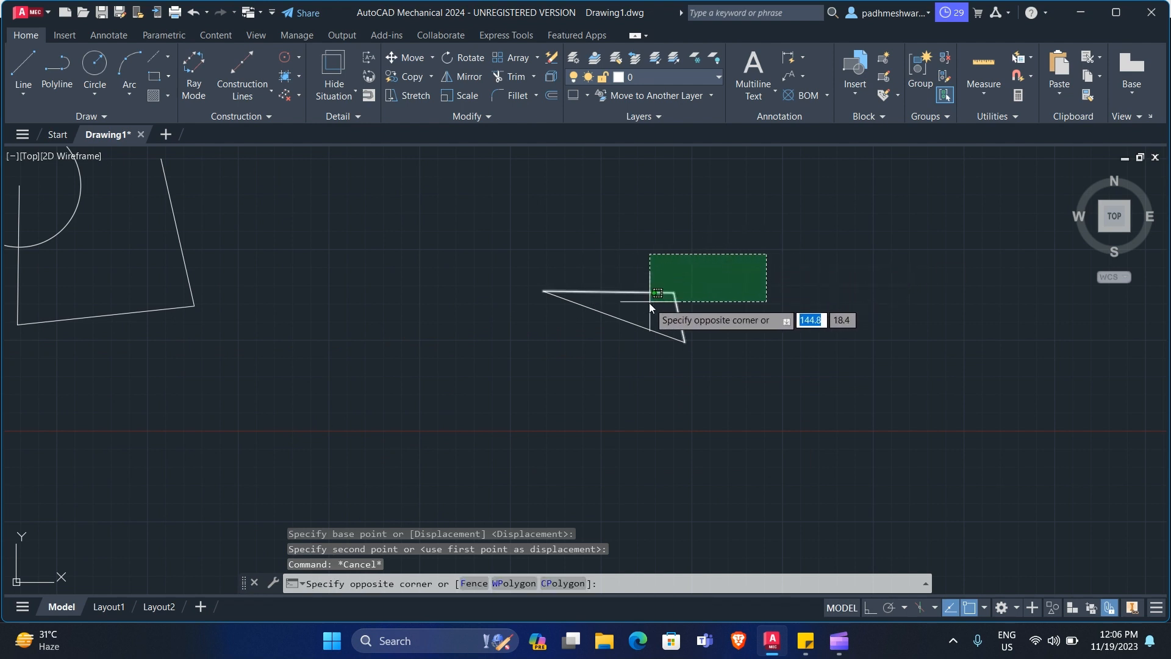
left_click(618, 327)
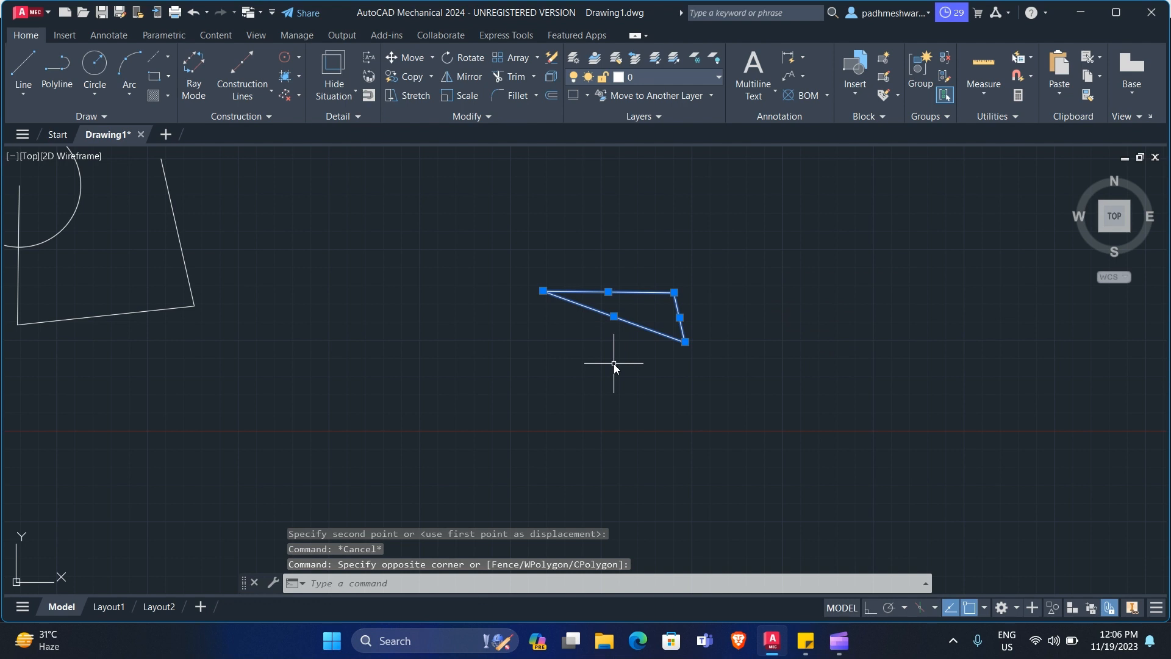
key("Escape")
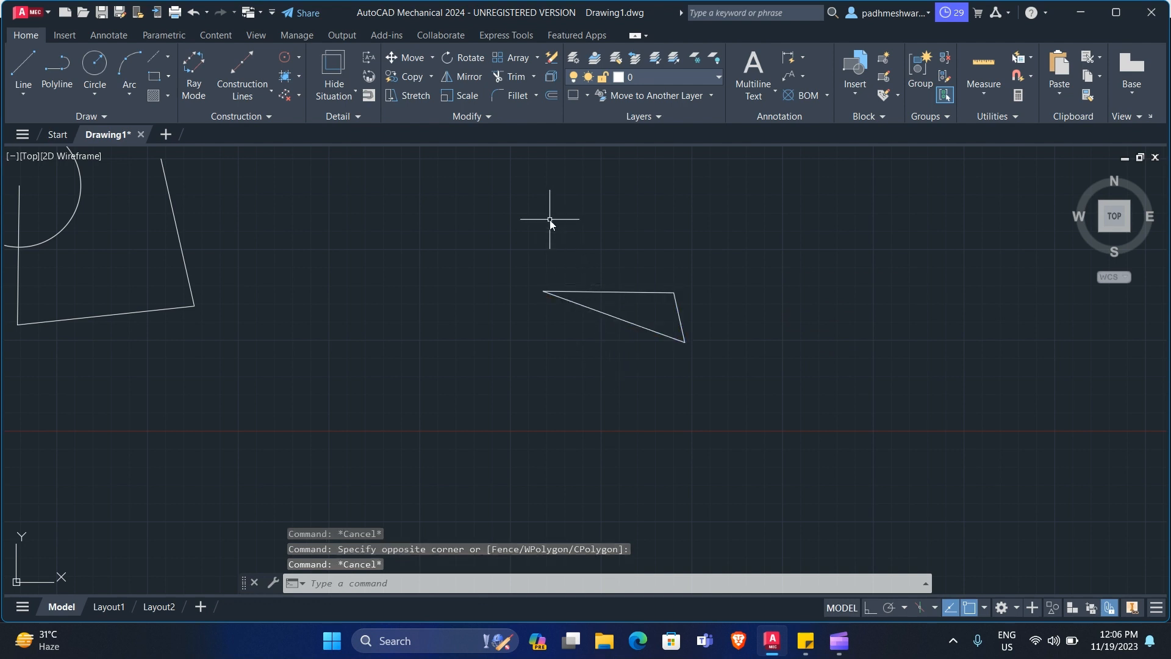
- Select only the triangle's top line with a window selection that fully encloses it
left_click(517, 227)
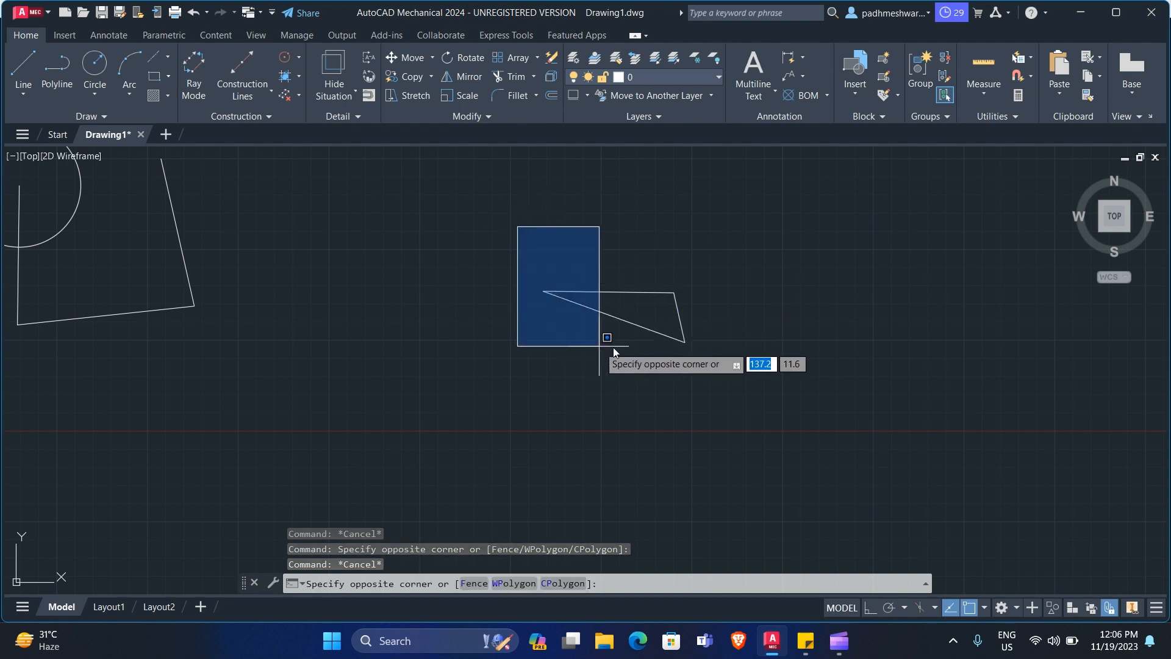
left_click(664, 355)
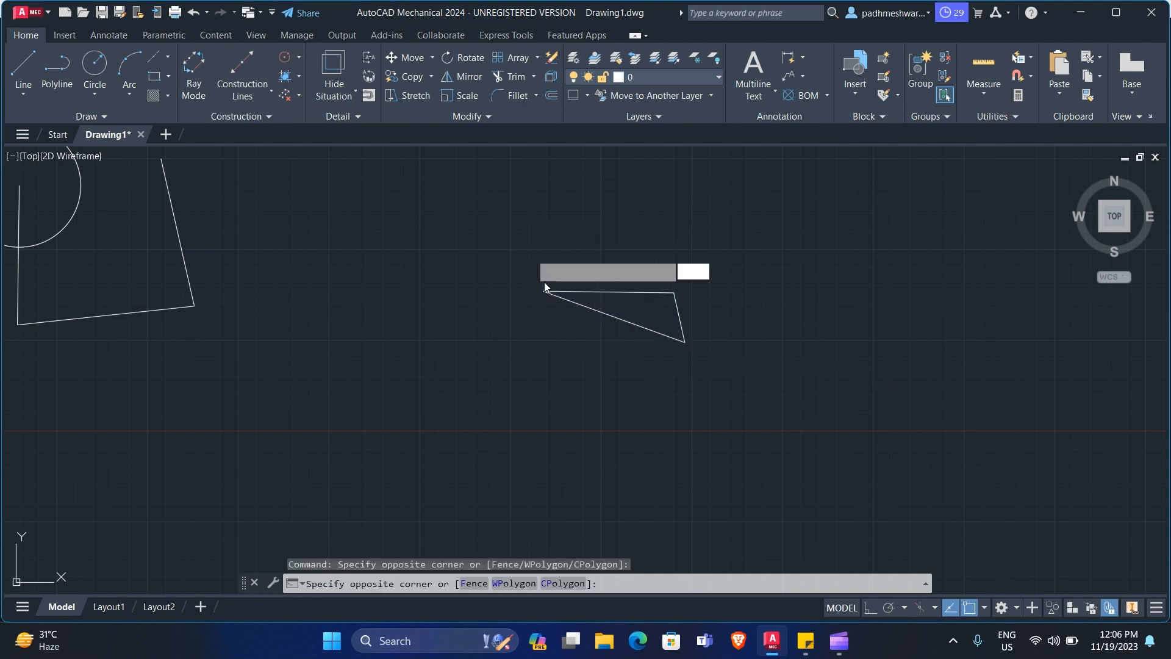
left_click(531, 253)
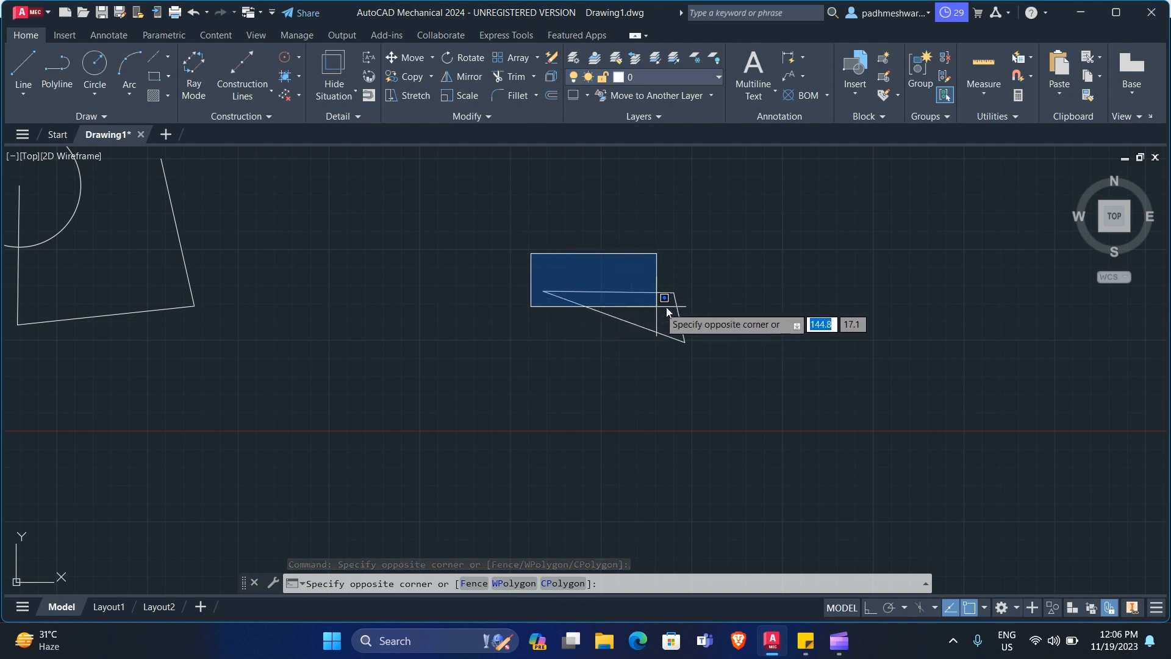
left_click(691, 306)
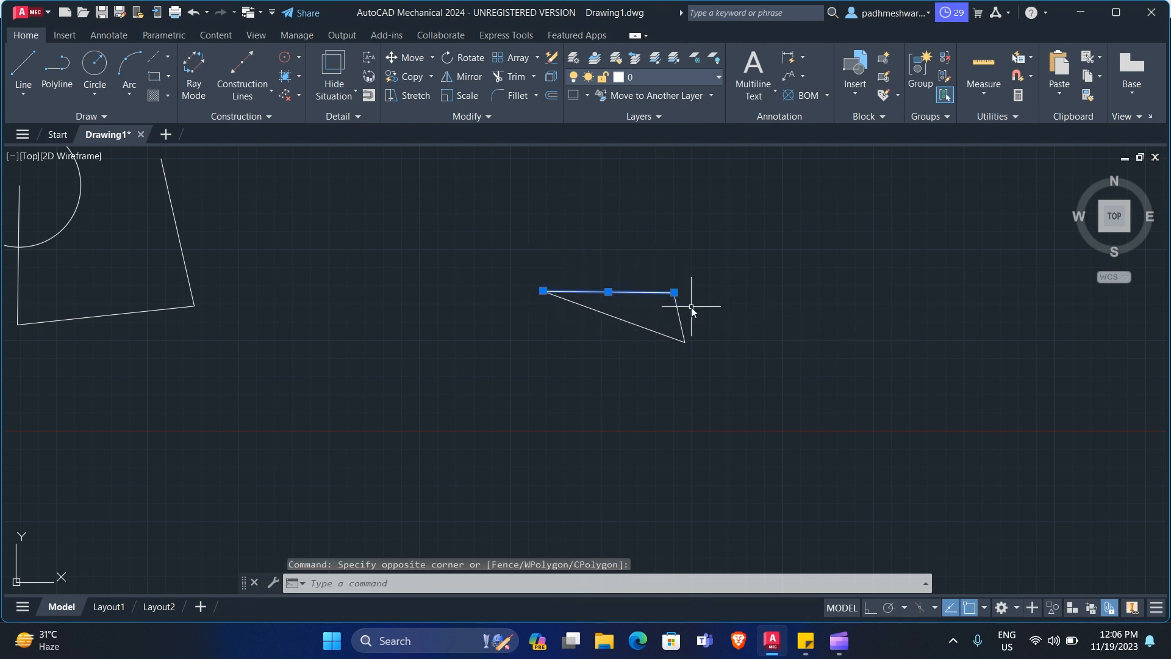
- Select the triangle's top and right lines with a crossing selection over their shared corner, and clear the selection
key("Escape")
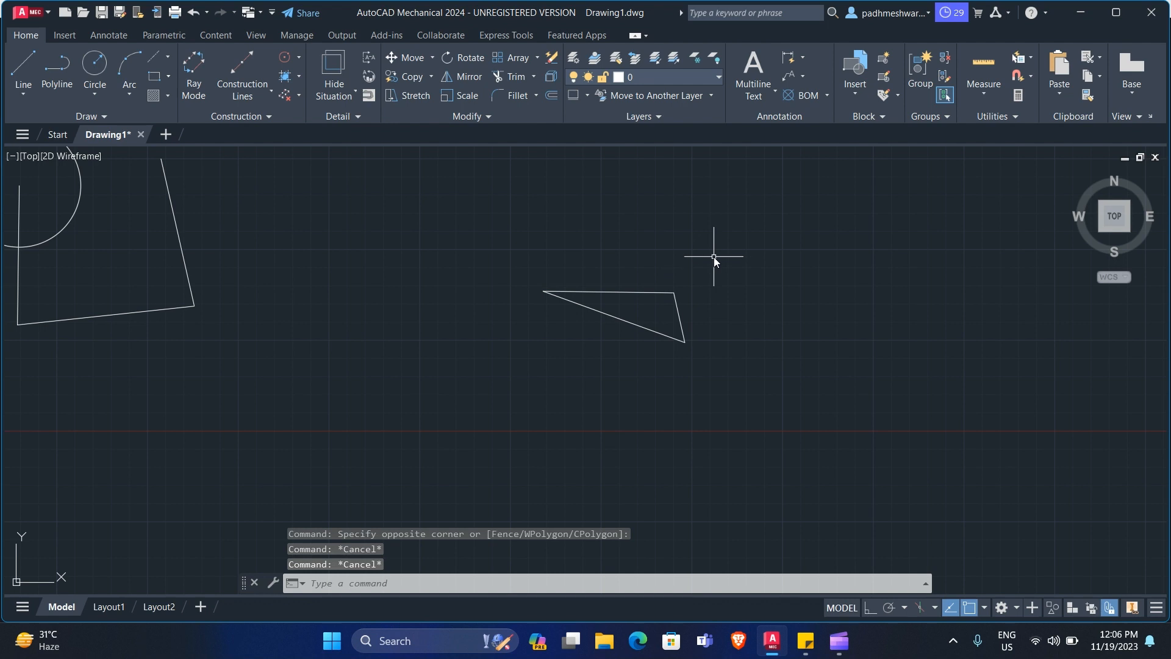
left_click(714, 257)
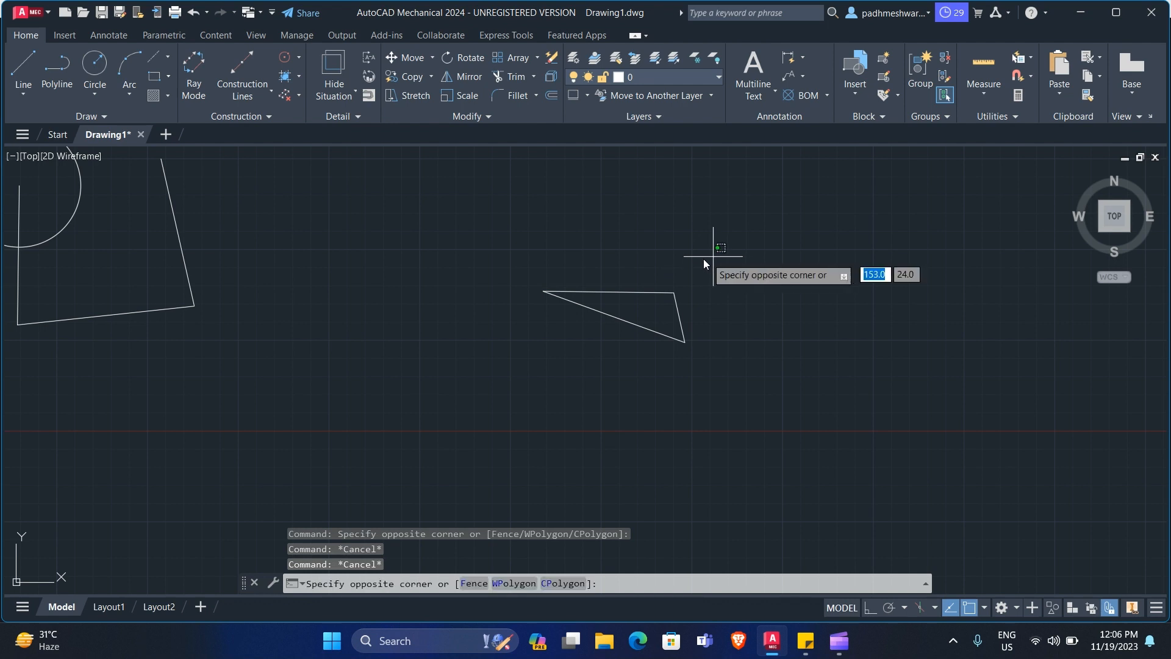
left_click(668, 299)
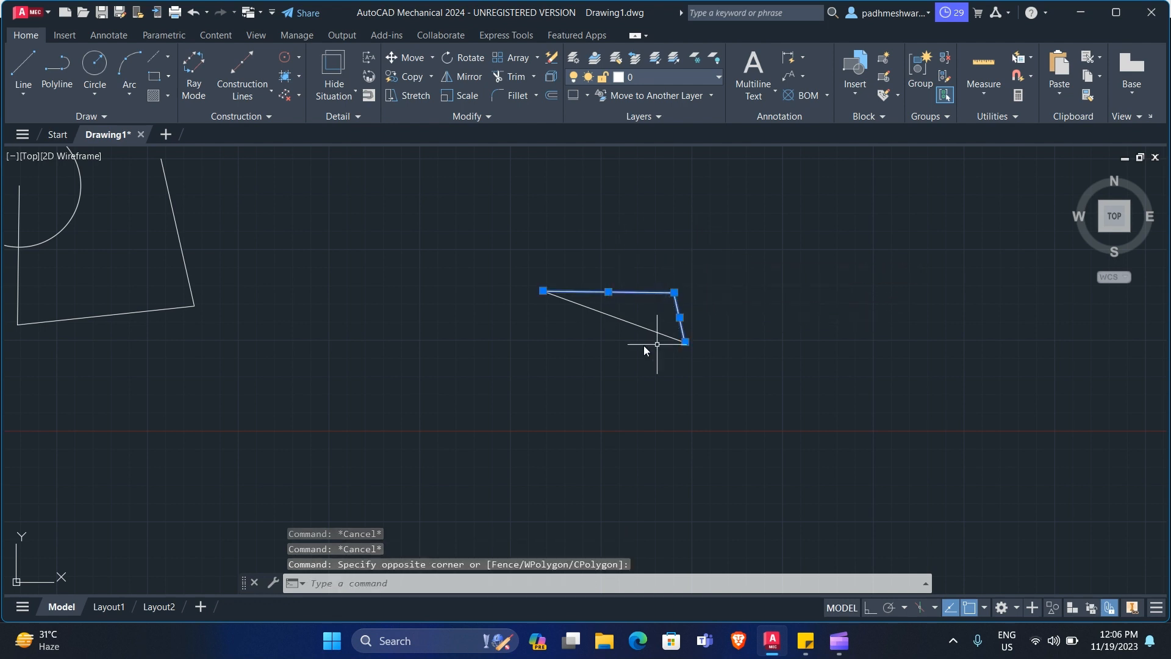
key("Escape")
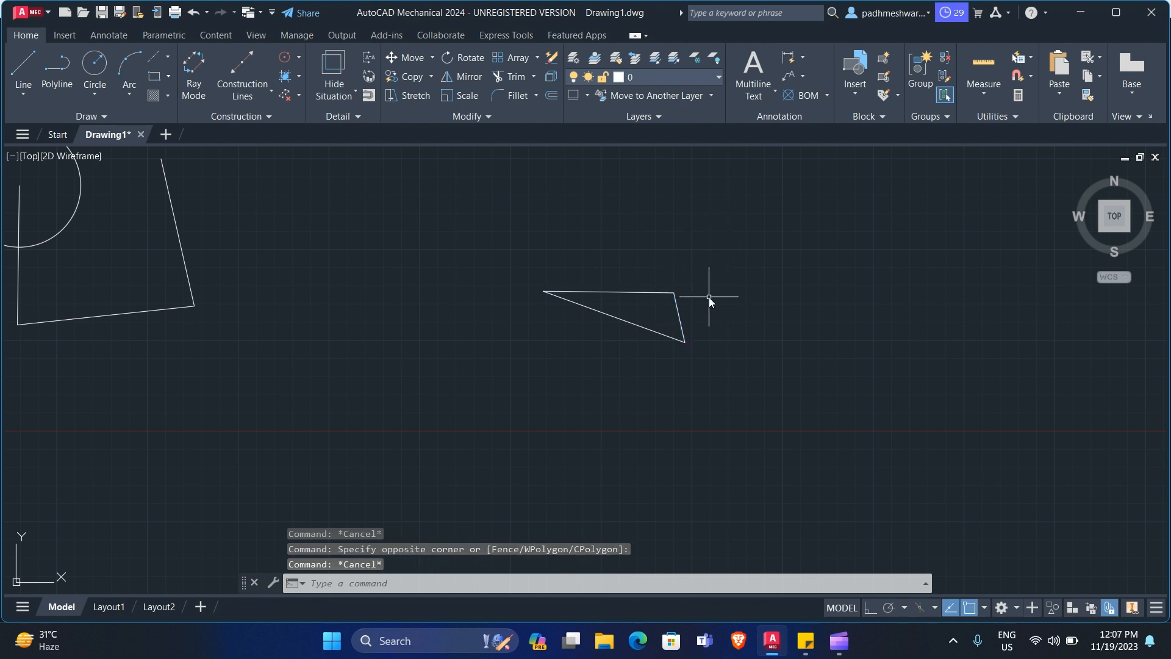
- Erase every object in the drawing using one crossing selection around both rectangles, the polyline, the circle, the U shape and the triangle
scroll(705, 299, "down", 3)
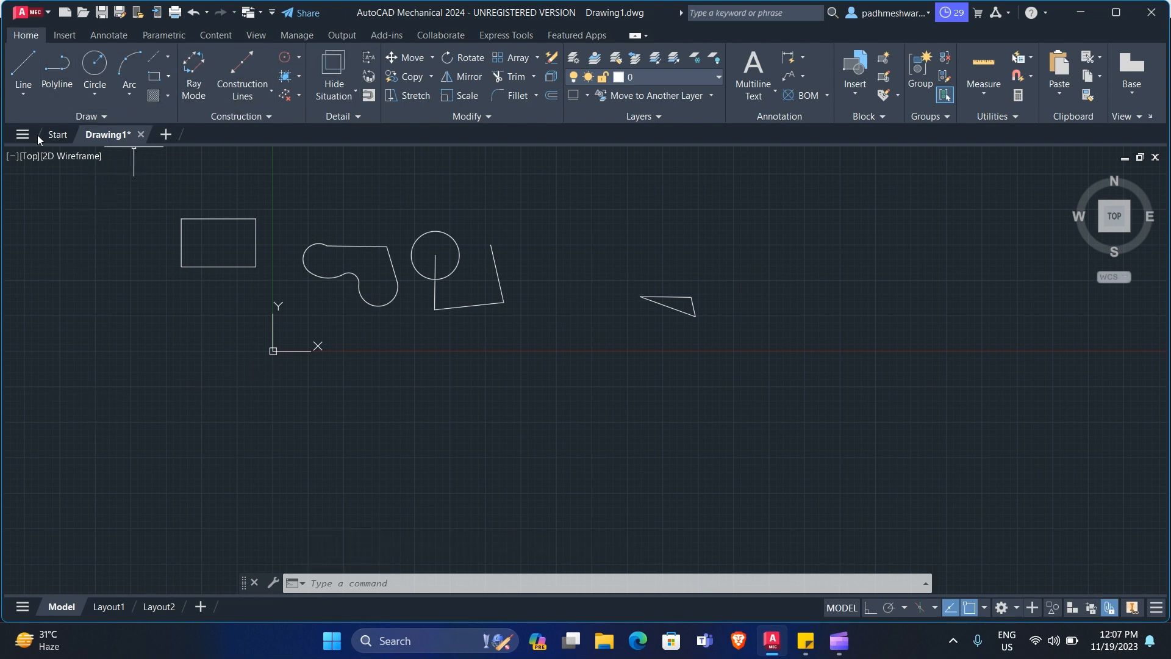
scroll(604, 315, "down", 2)
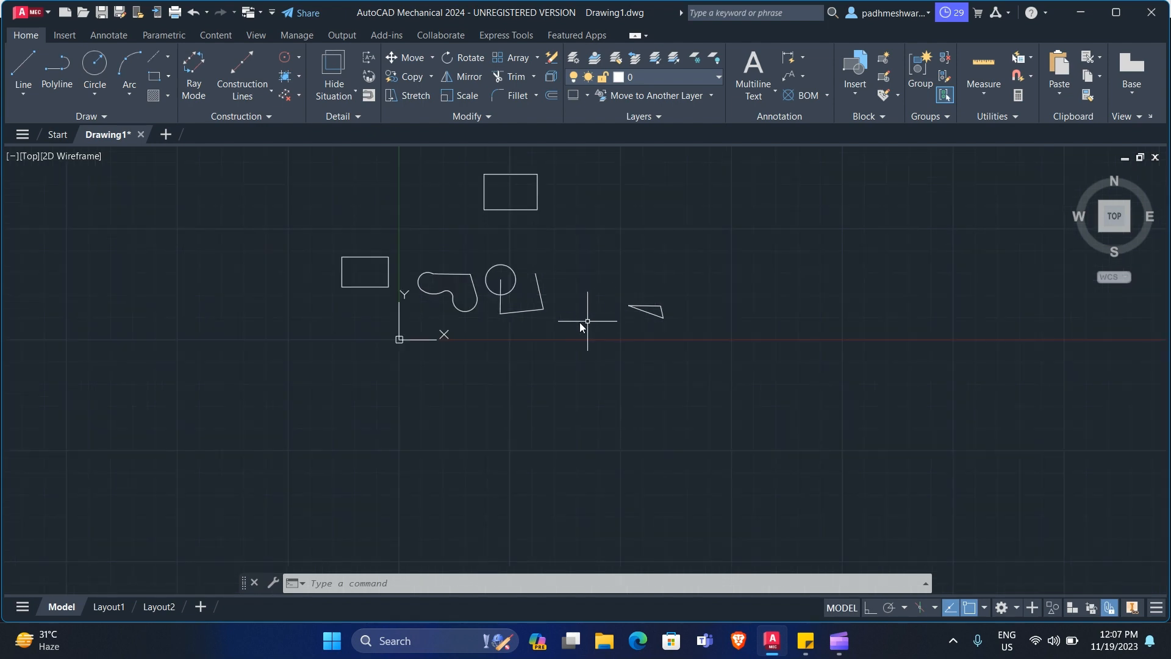
mouse_move(580, 324)
middle_mouse_down()
mouse_move(601, 334)
mouse_move(584, 429)
mouse_move(574, 423)
middle_mouse_up()
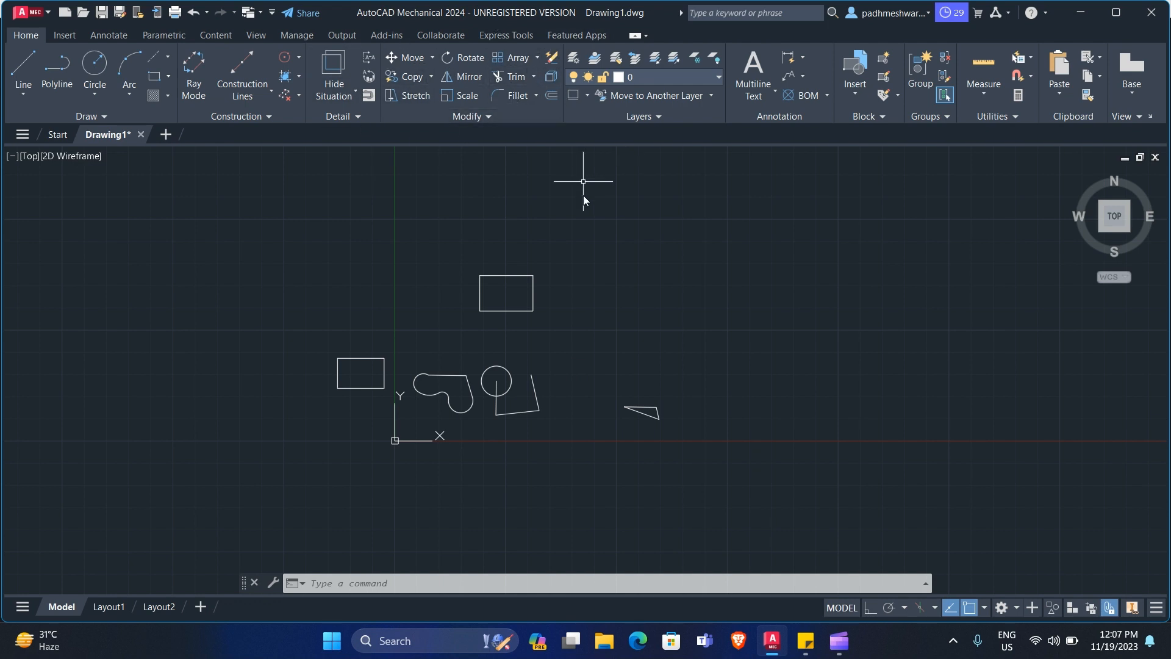
left_click(660, 230)
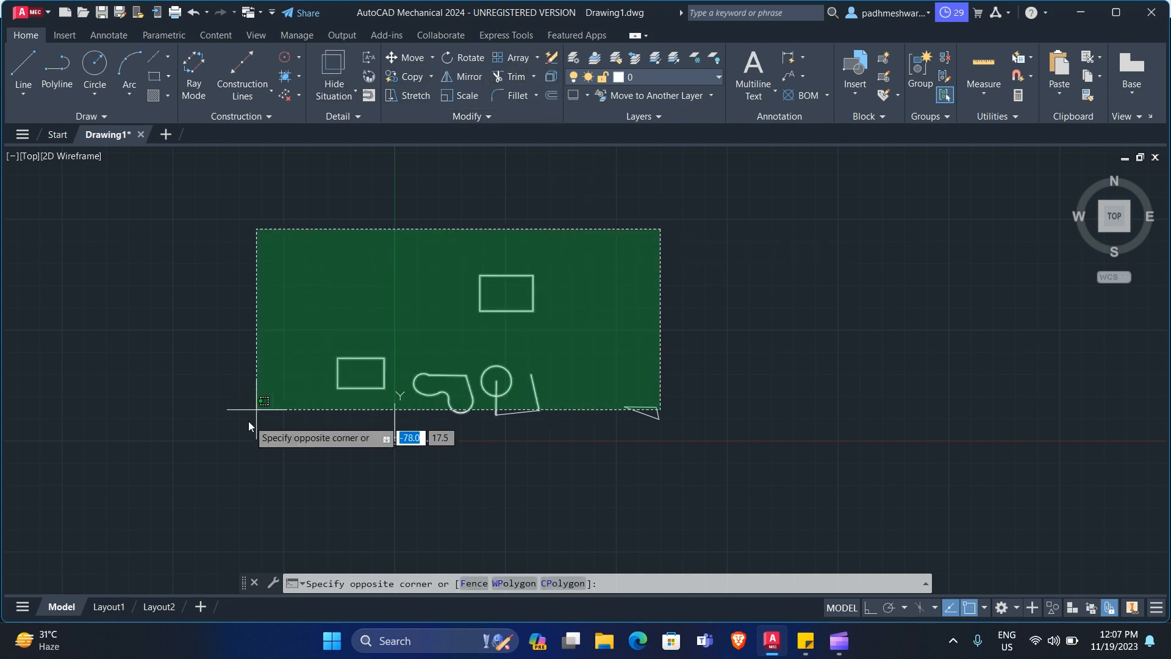
left_click(251, 458)
key("Delete")
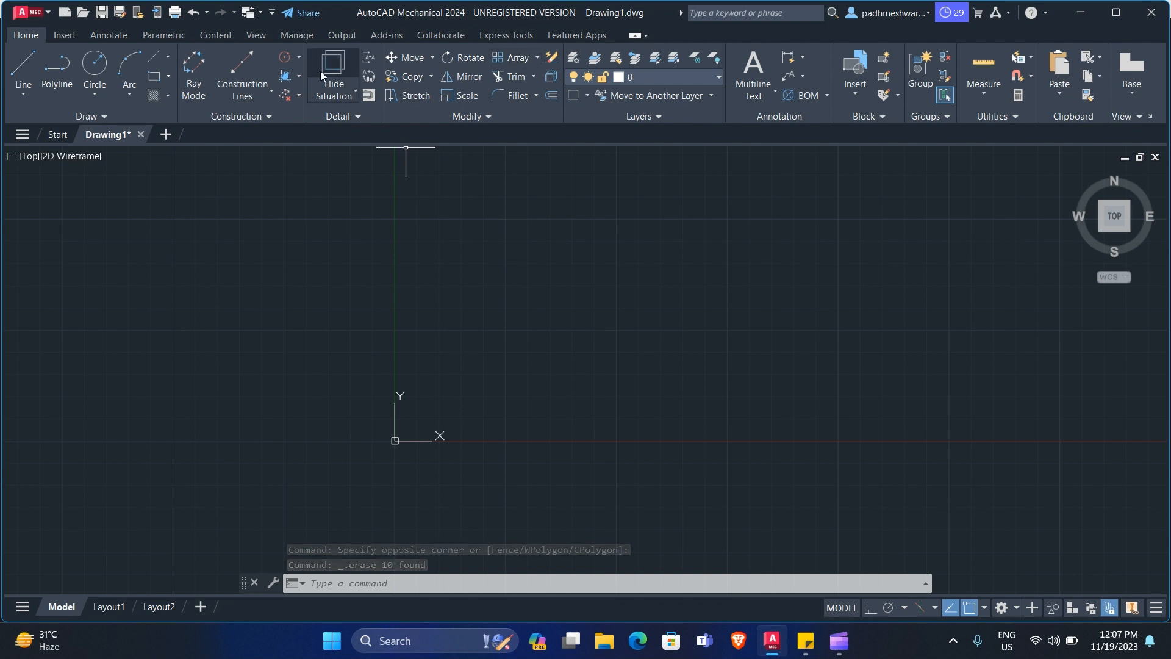
- Draw a large closed triangle from three connected lines to the right of the Y axis, its sharpest corner pointing left
left_click(23, 73)
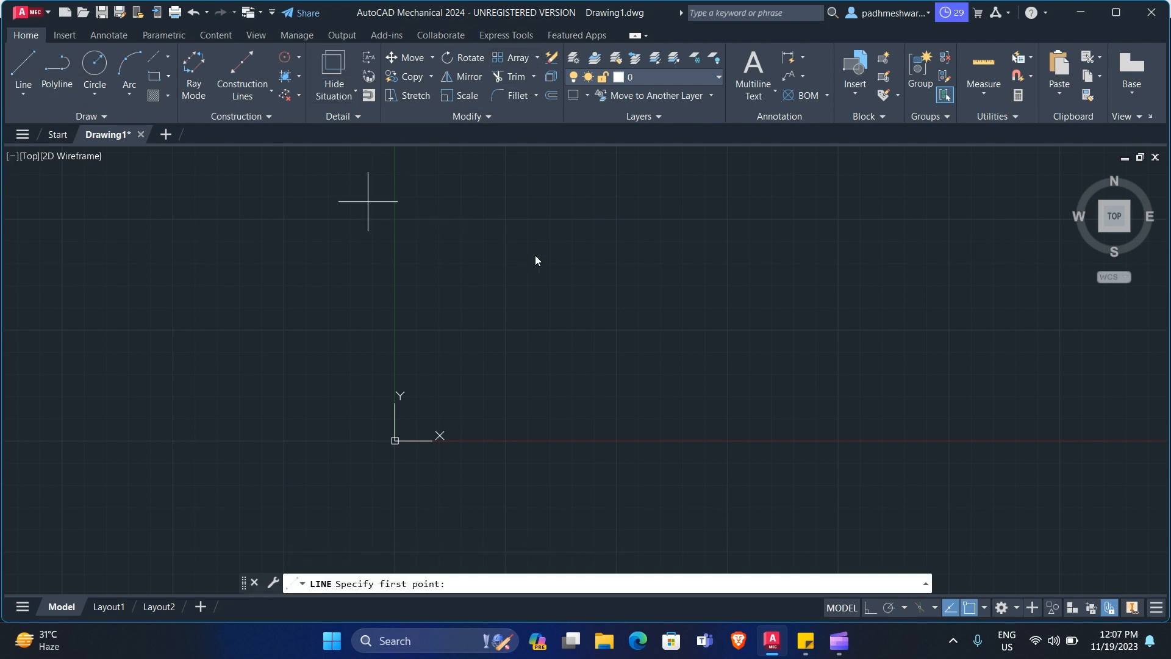
left_click(453, 277)
left_click(776, 228)
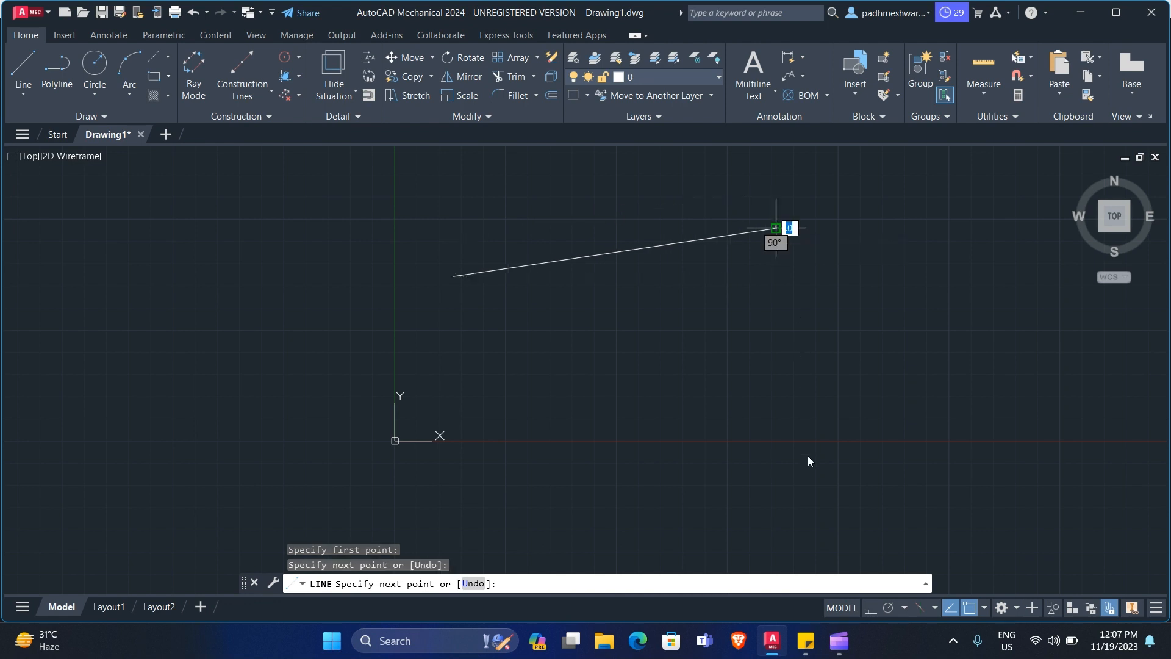
left_click(816, 507)
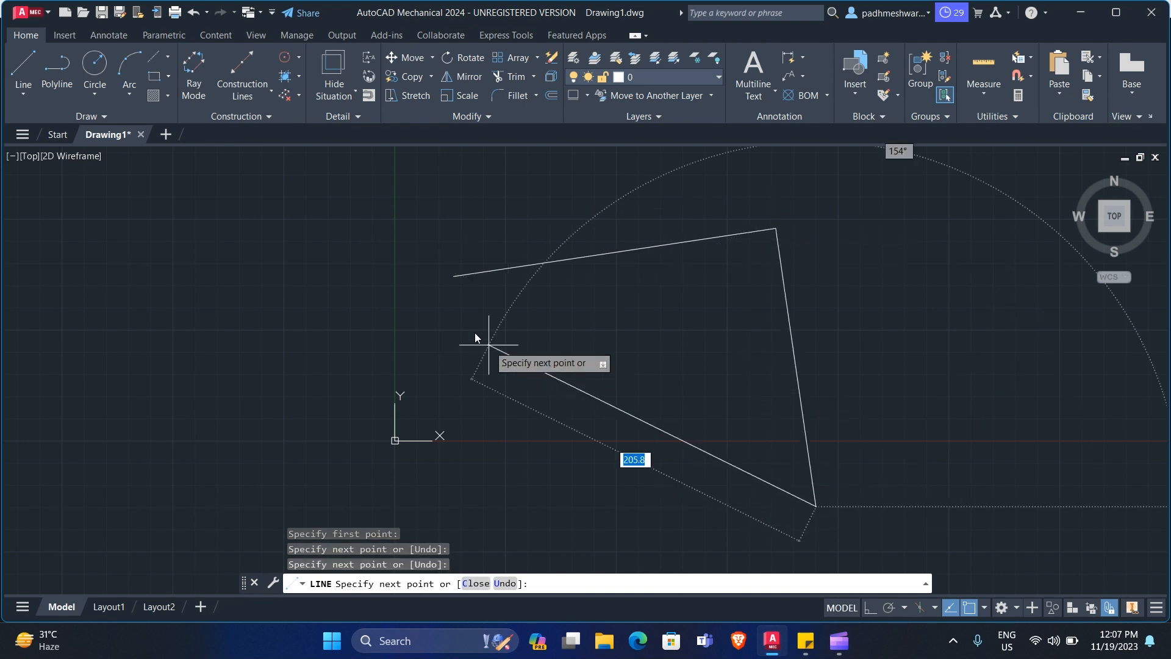
left_click(448, 278)
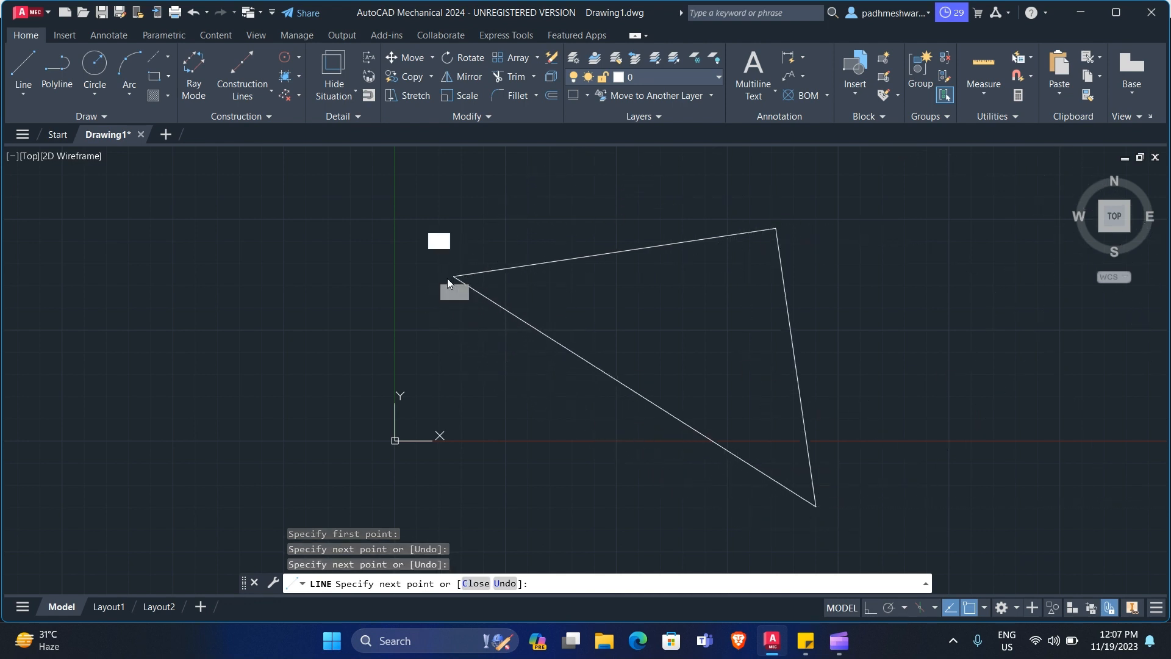
key("Escape")
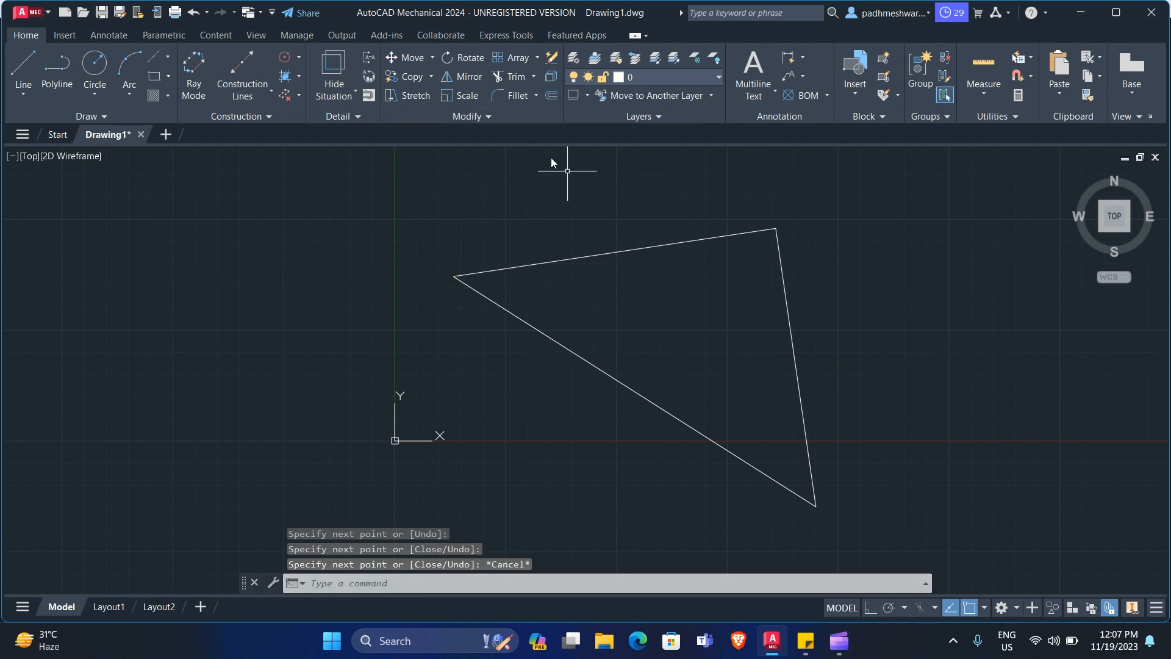
- Select all three triangle lines with a crossing selection and move them a short distance up and right from the triangle's left corner
left_click(846, 181)
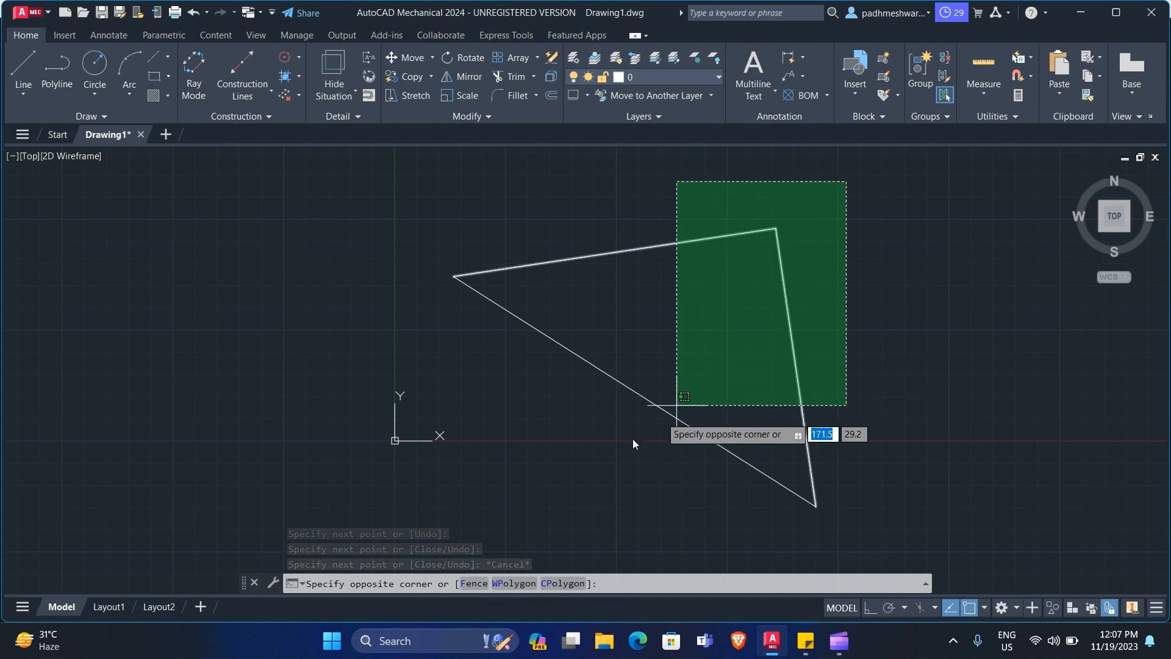
left_click(572, 478)
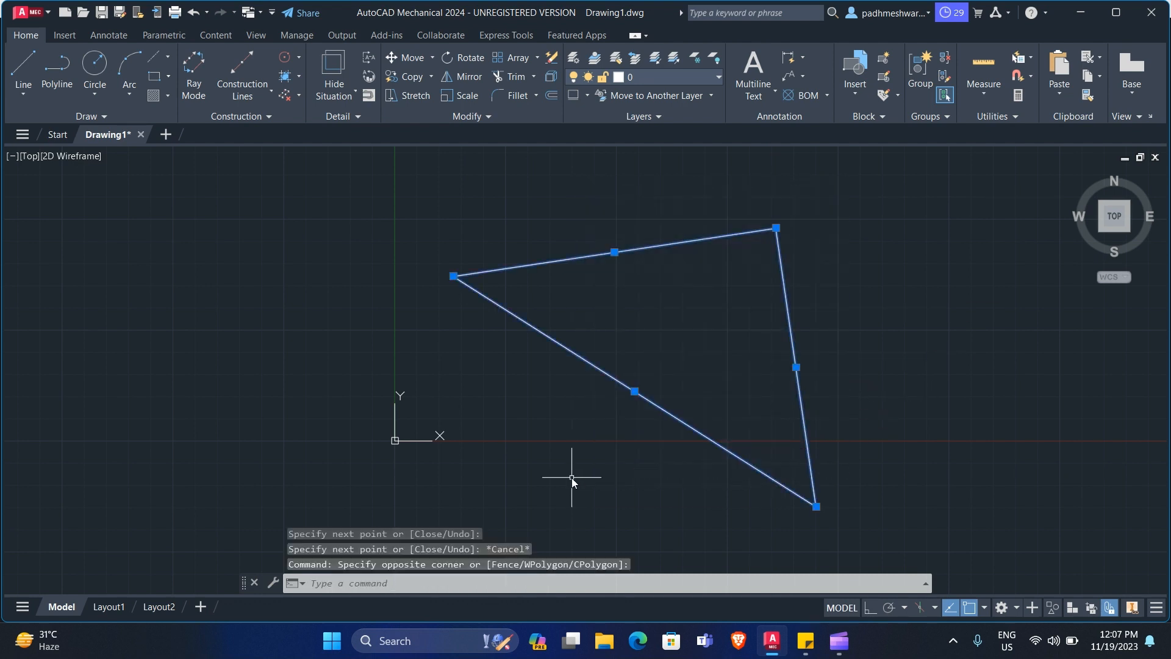
left_click(410, 58)
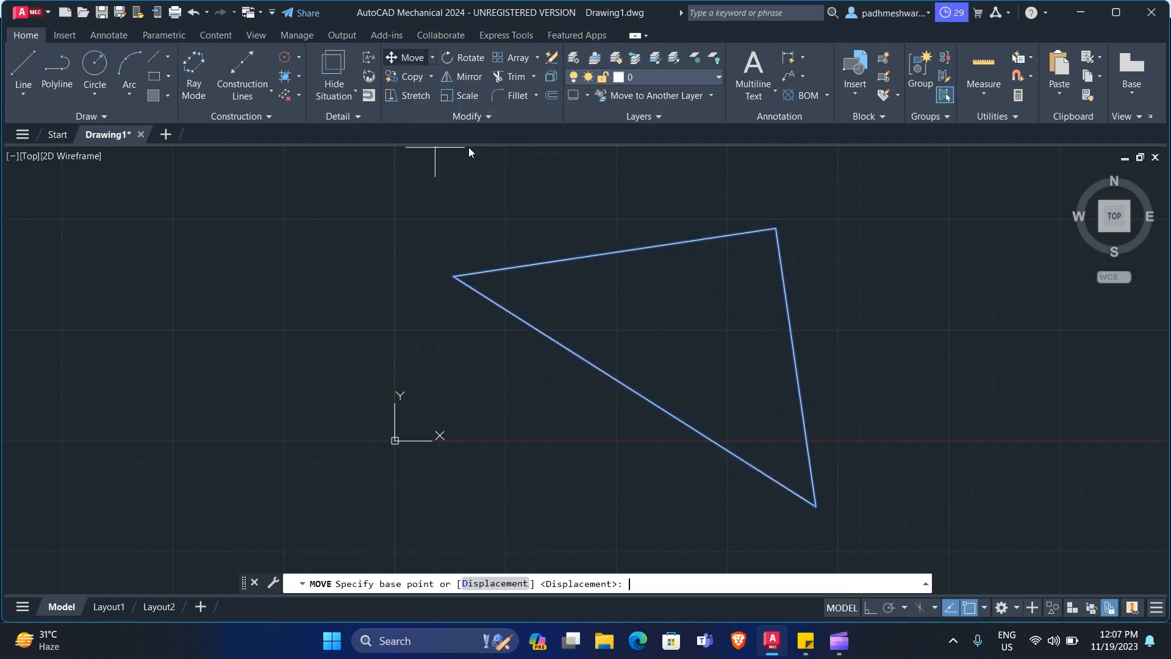
left_click(451, 280)
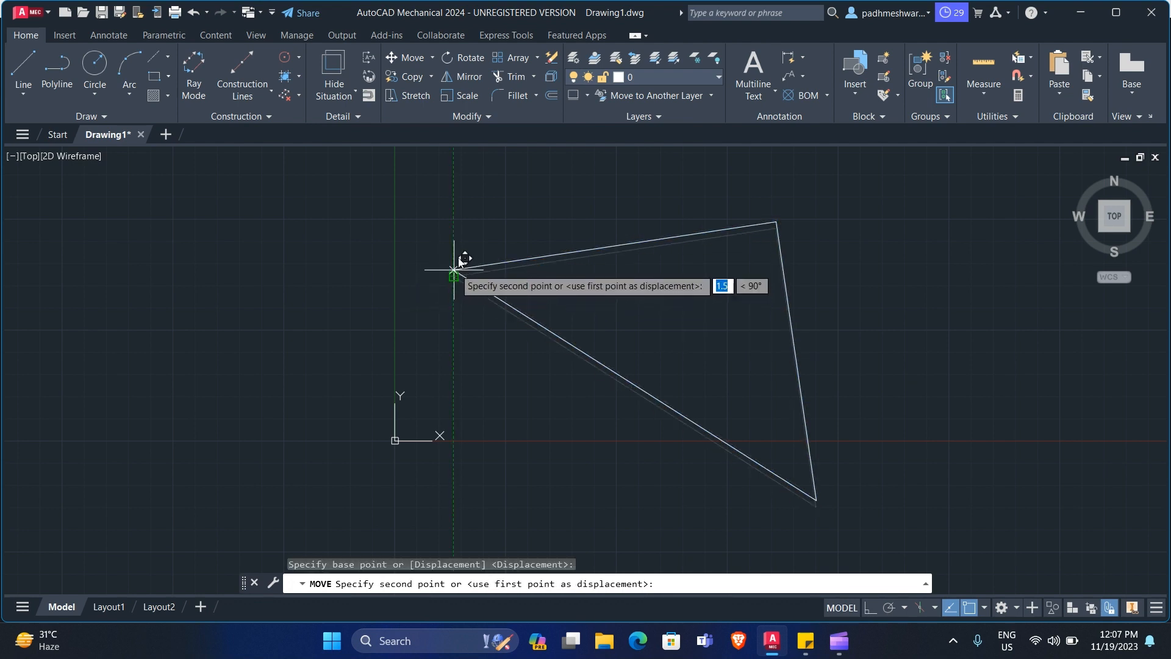
left_click(508, 205)
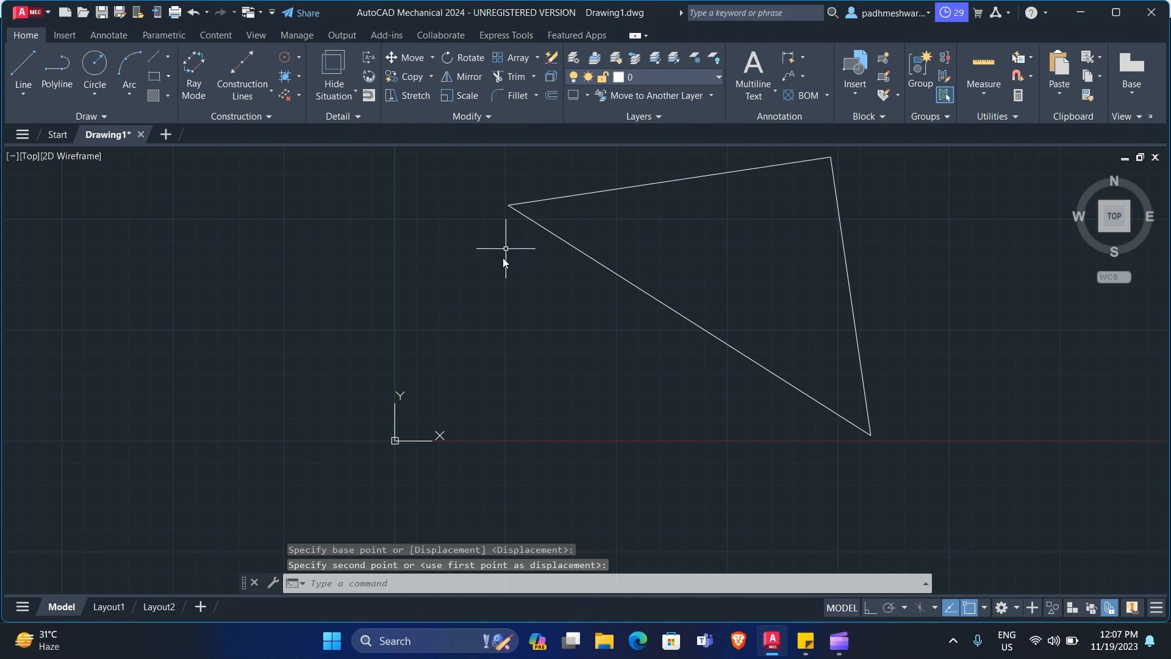
- Draw a vertical line about 75 units long to the left of the Y axis with Ortho on
left_click(31, 66)
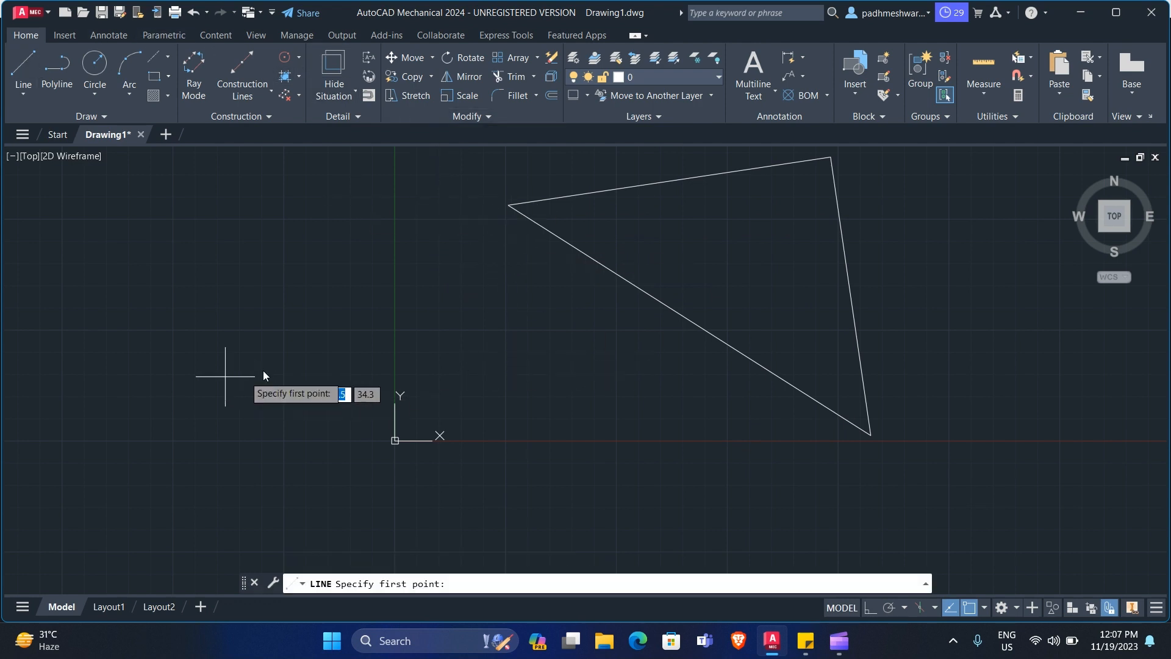
left_click(325, 327)
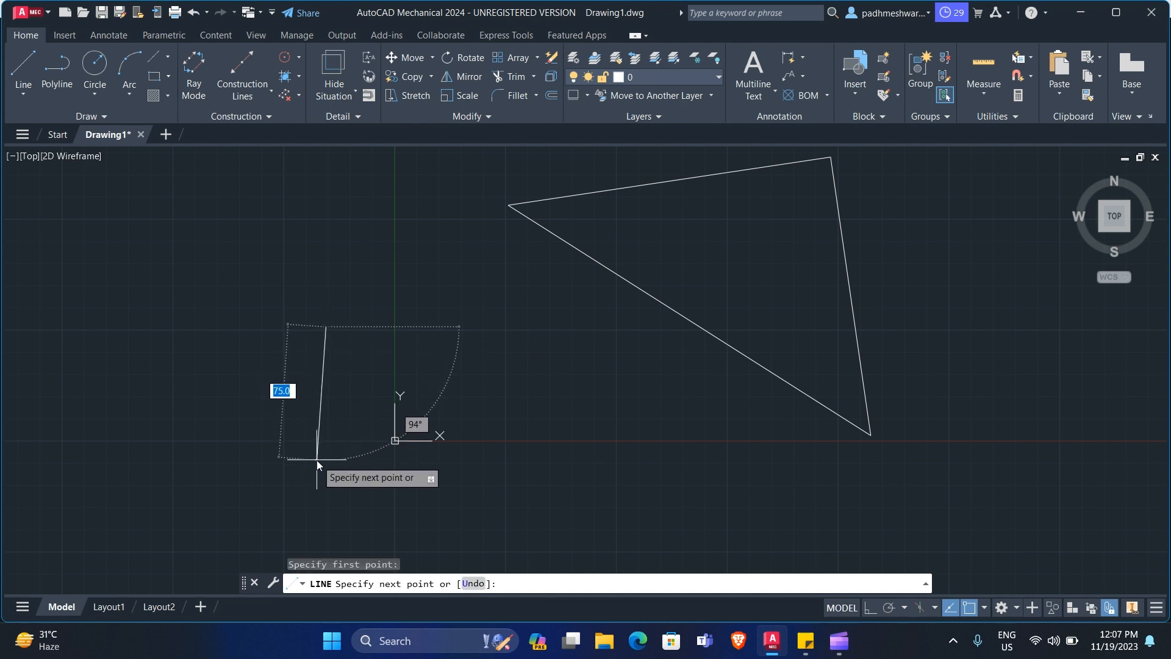
key("F8")
left_click(309, 463)
key("Escape")
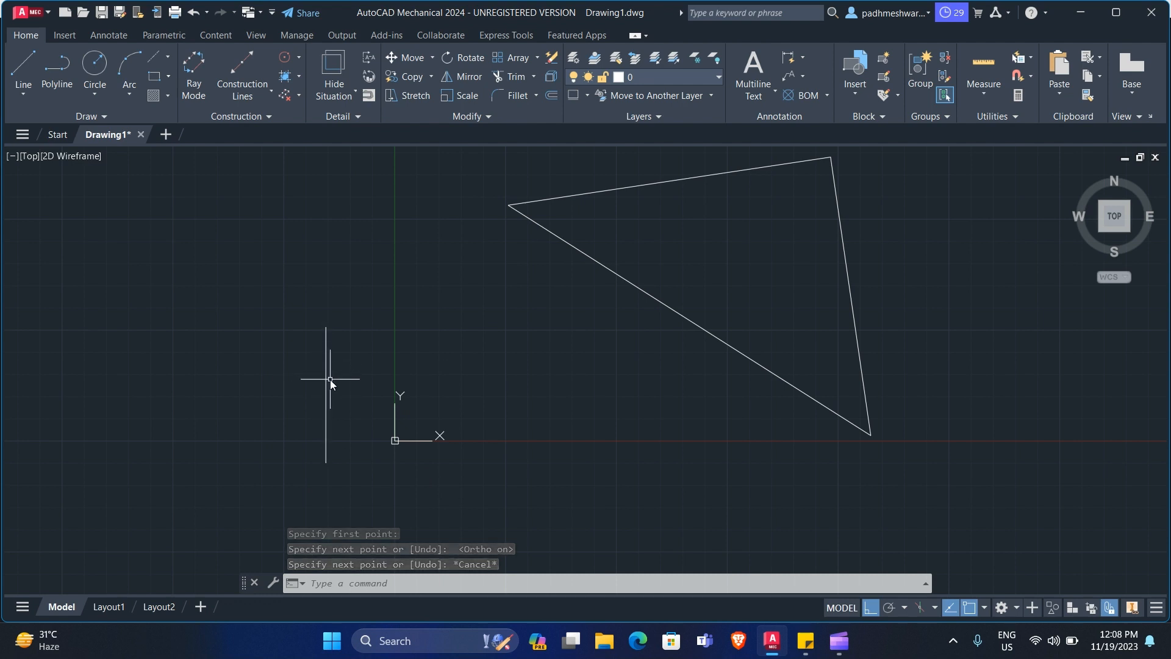
- Move the whole triangle with Ortho off so its left corner snaps to the midpoint of the vertical line
left_click(904, 182)
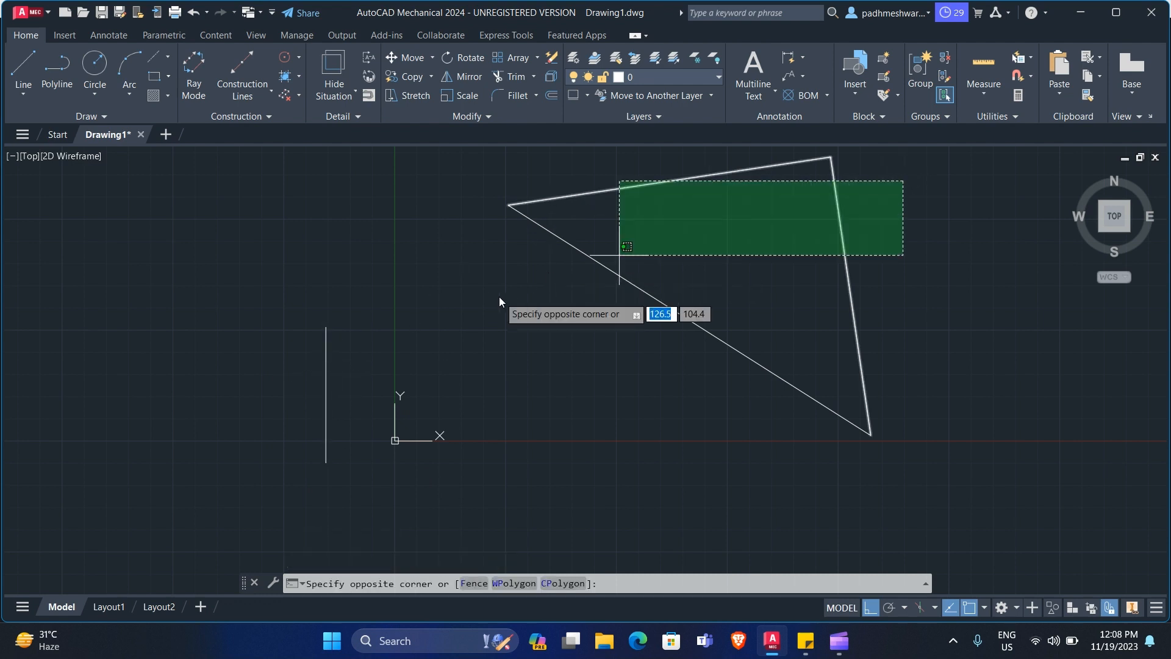
left_click(541, 309)
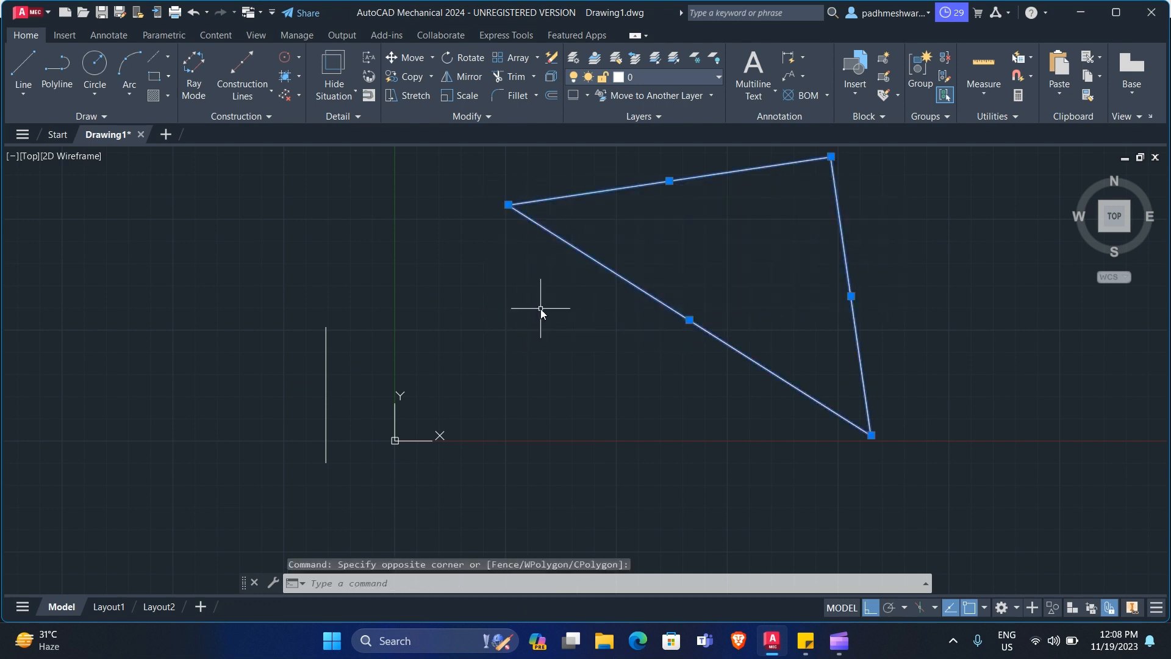
mouse_move(806, 641)
type("M")
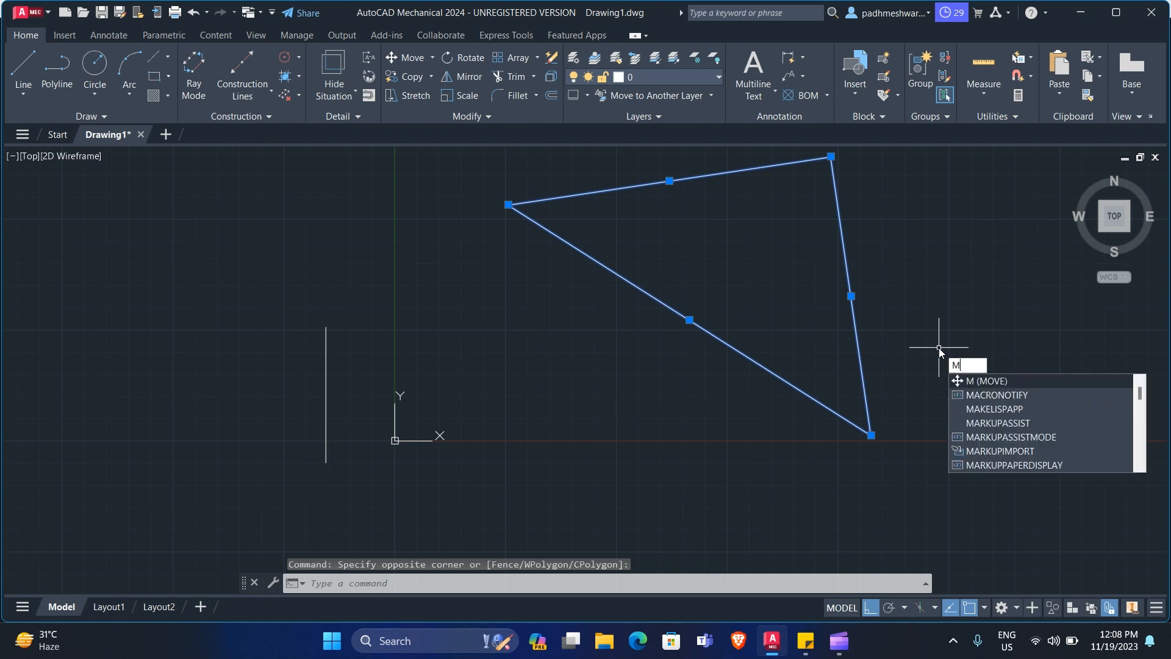
key("Return")
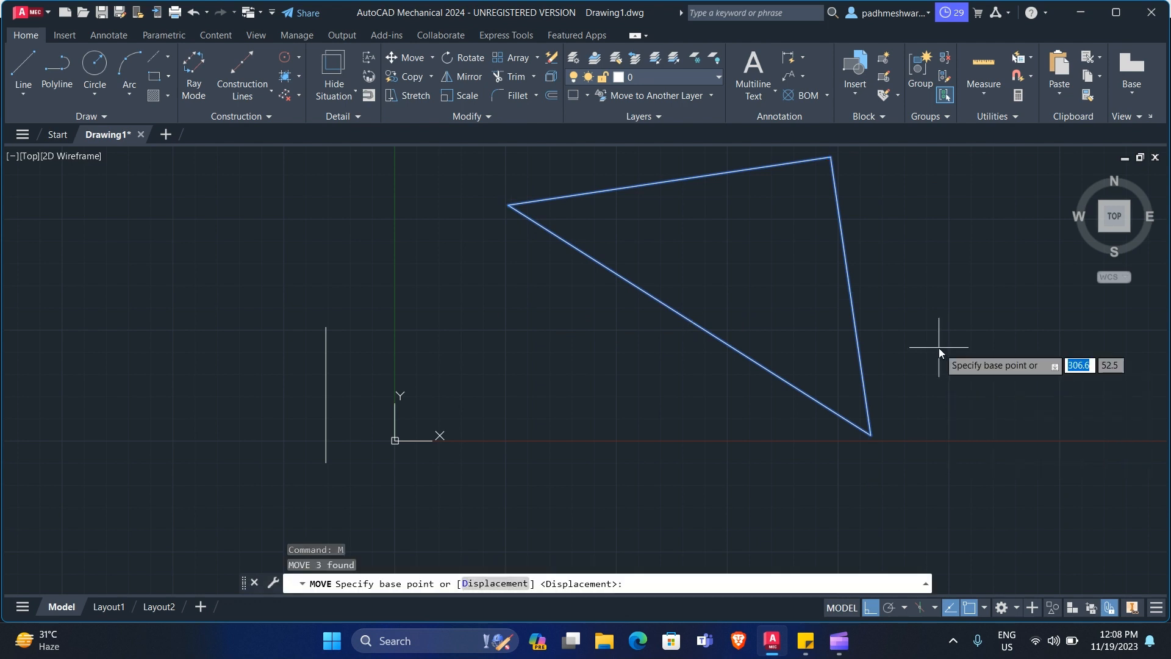
left_click(508, 205)
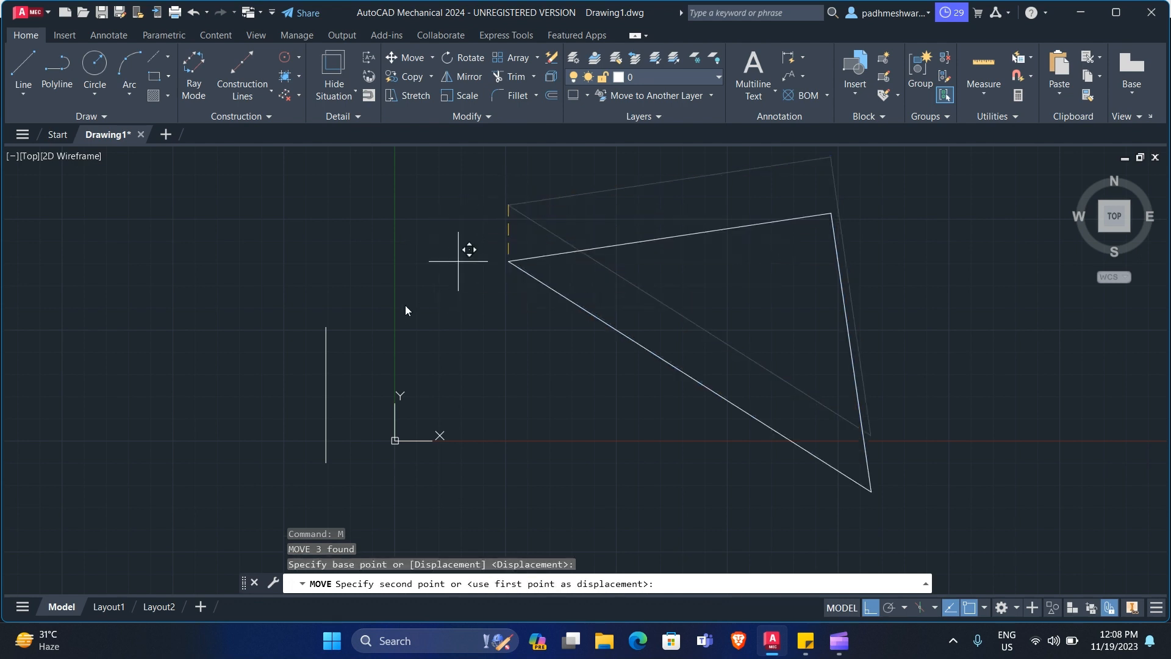
key("F8")
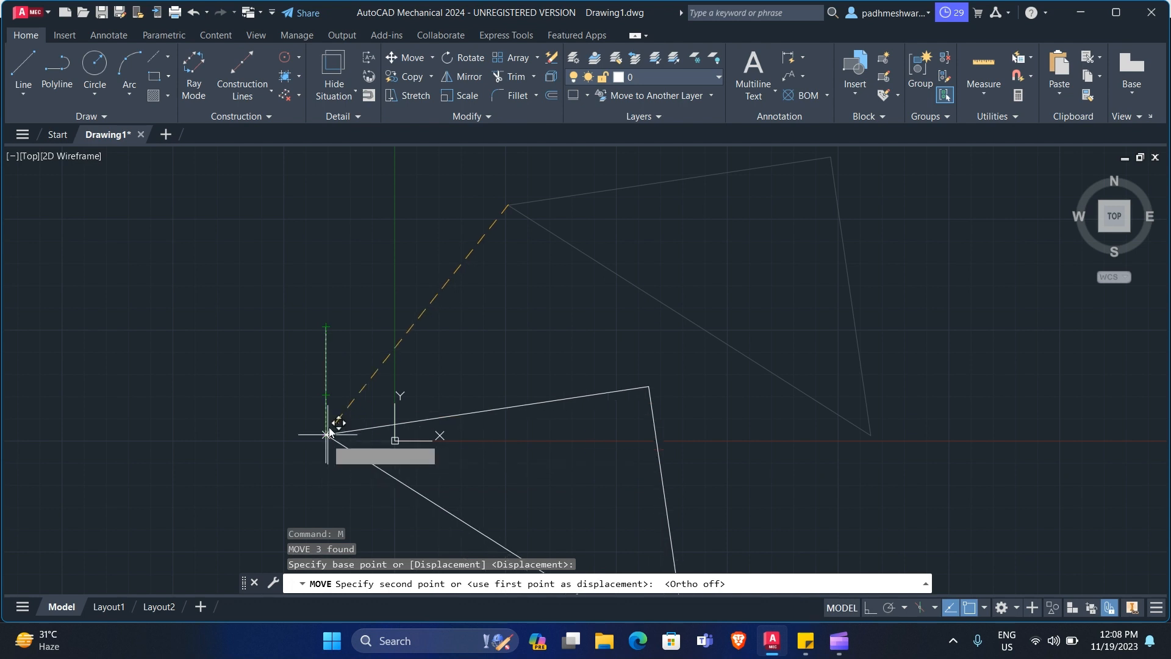
left_click(325, 393)
scroll(472, 390, "down", 2)
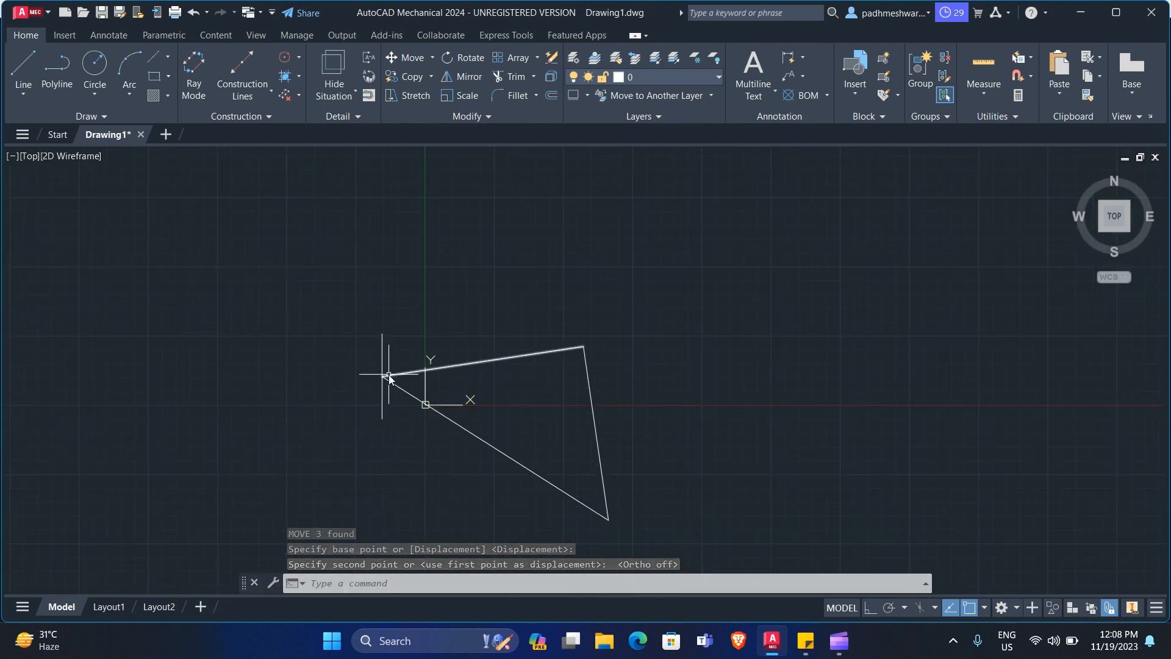
scroll(356, 378, "down", 1)
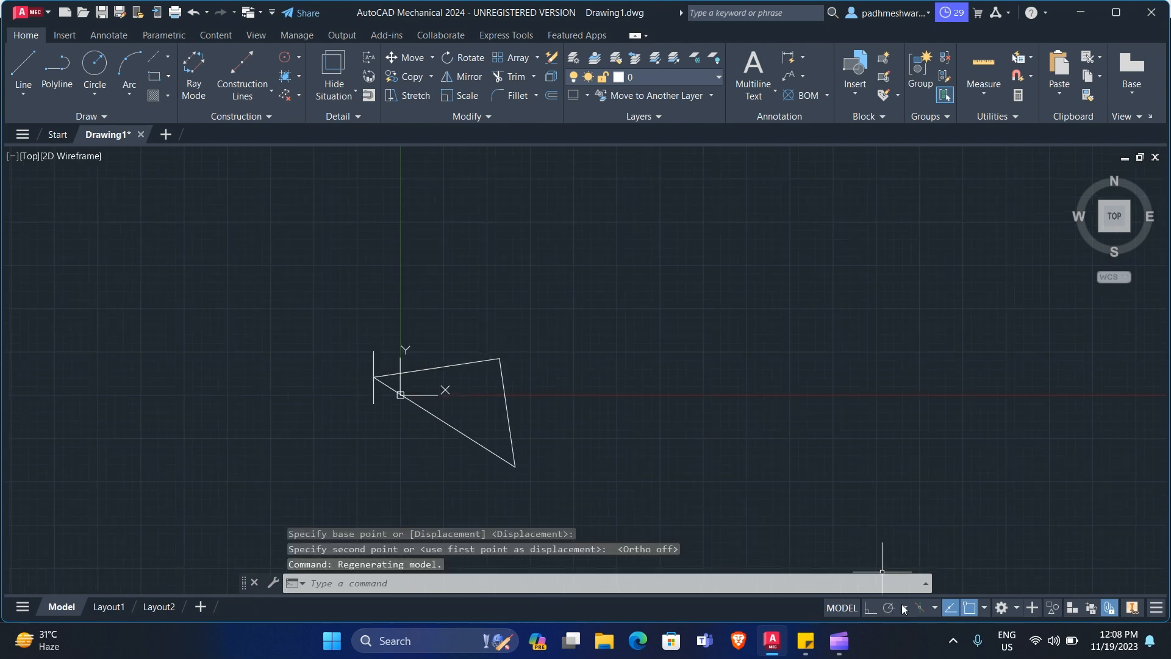
- Review the object snap modes in Drafting Settings, switch Endpoint off and on again, and accept the dialog
left_click(985, 607)
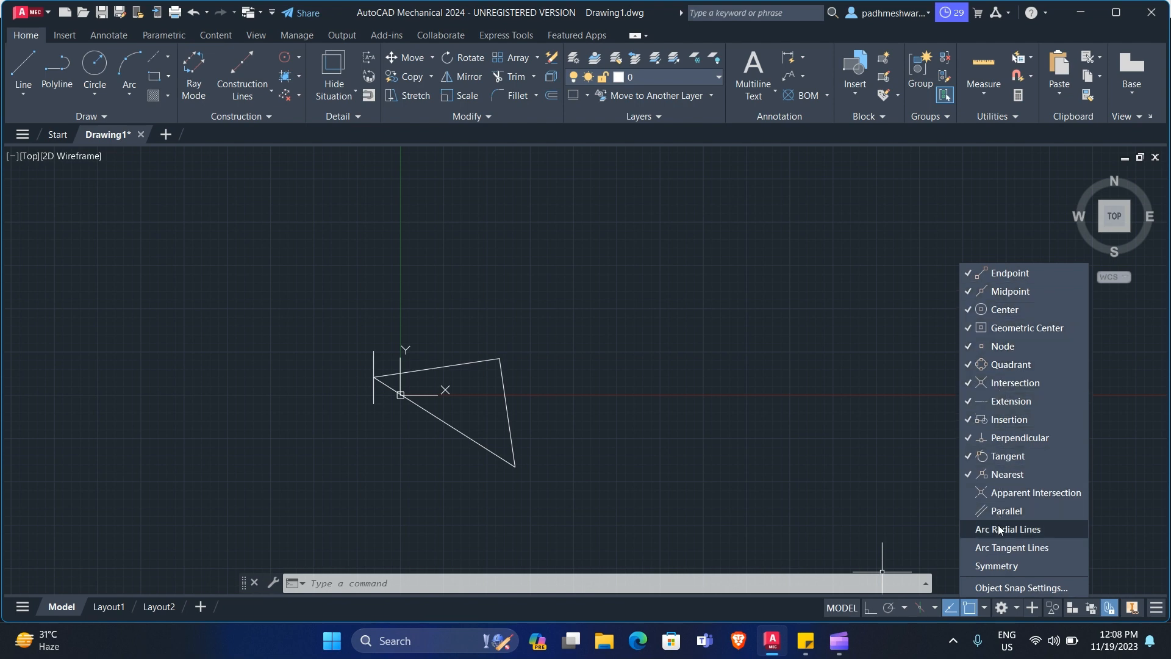
left_click(1002, 581)
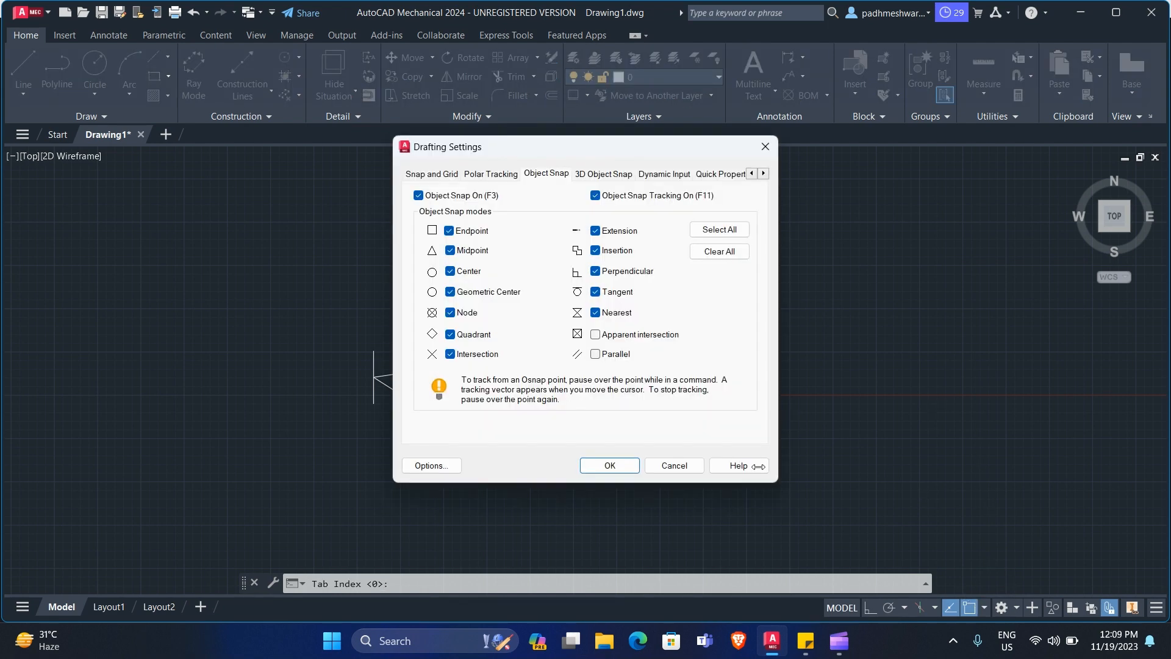
left_click(450, 231)
left_click(450, 231)
left_click(612, 465)
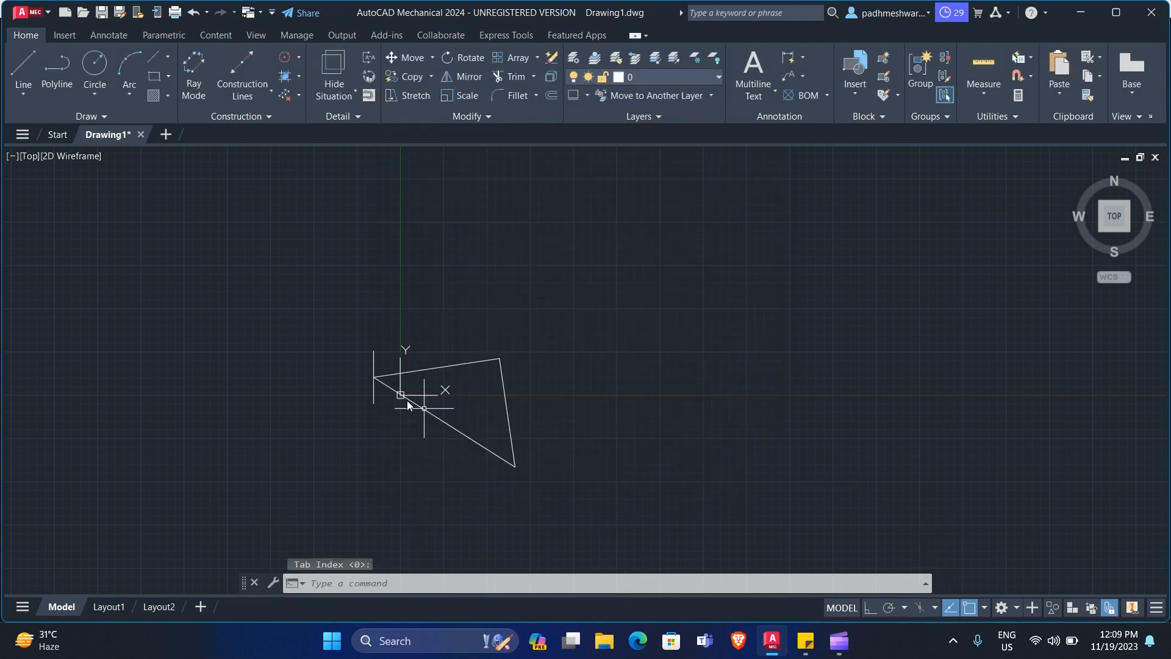
left_click(375, 373)
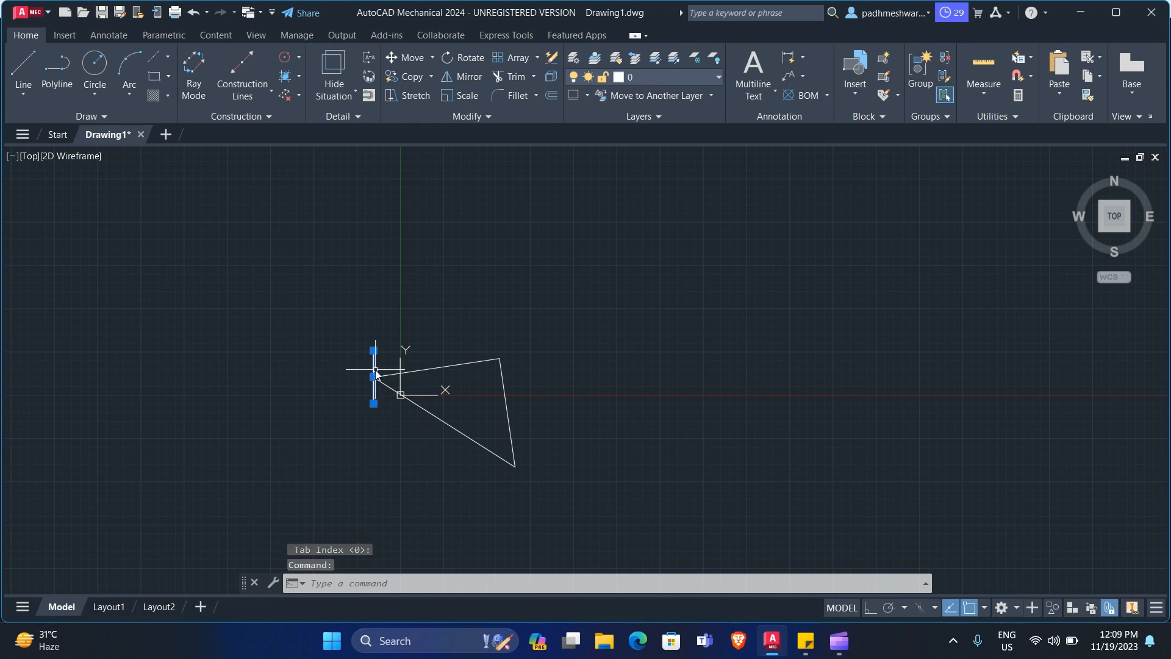
left_click(470, 361)
key("Escape")
key("Escape")
key("Escape")
key("Escape")
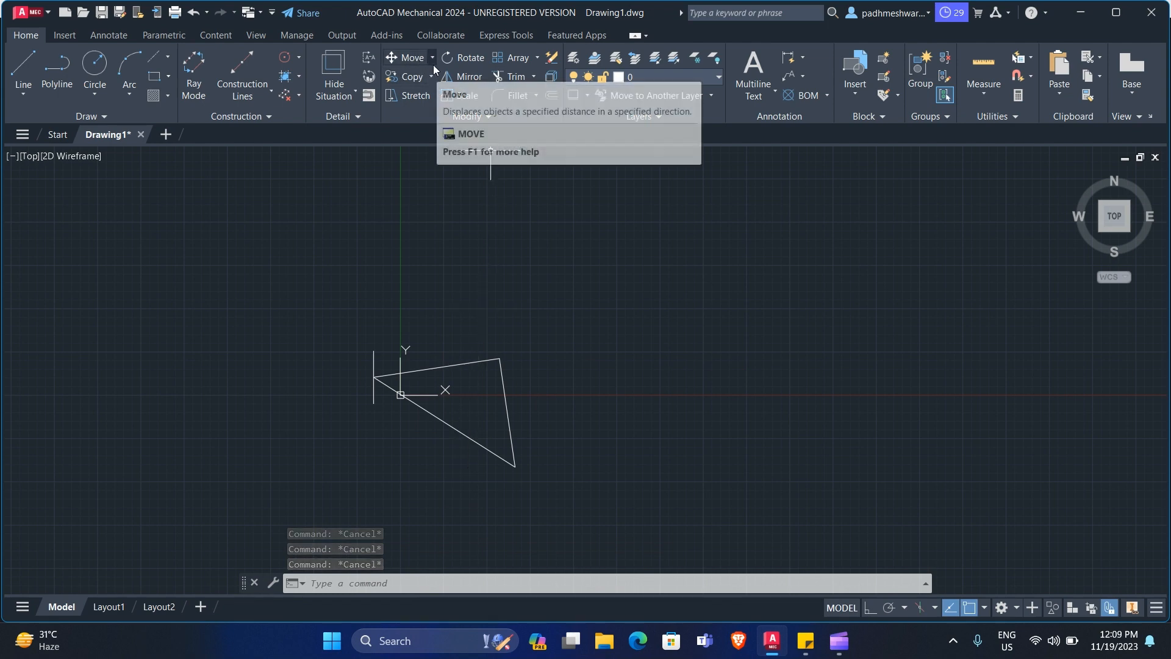
- Rotate the triangle together with the vertical line by 90° about the triangle's lower-right corner
left_click(471, 58)
left_click(528, 323)
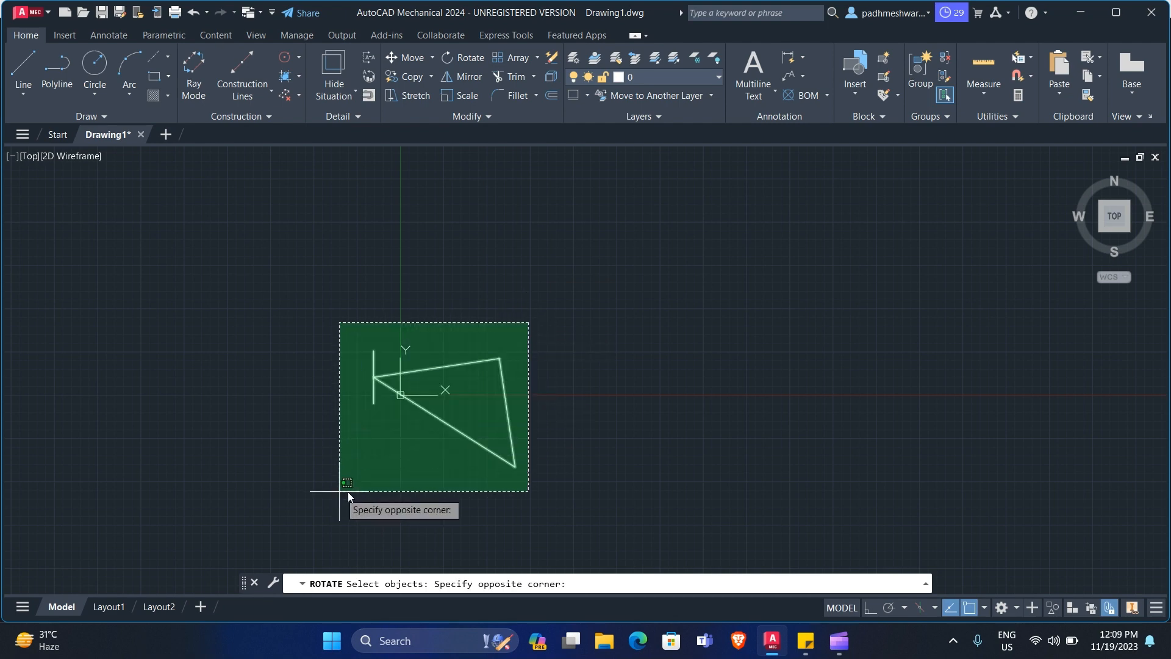
left_click(351, 467)
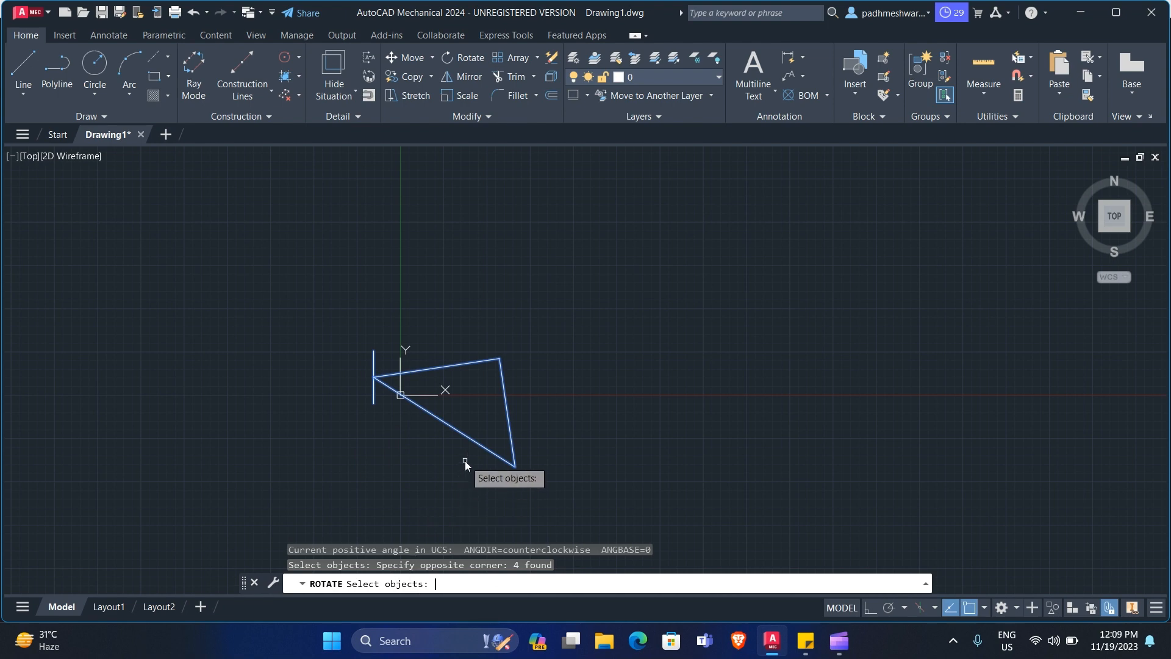
key("Return")
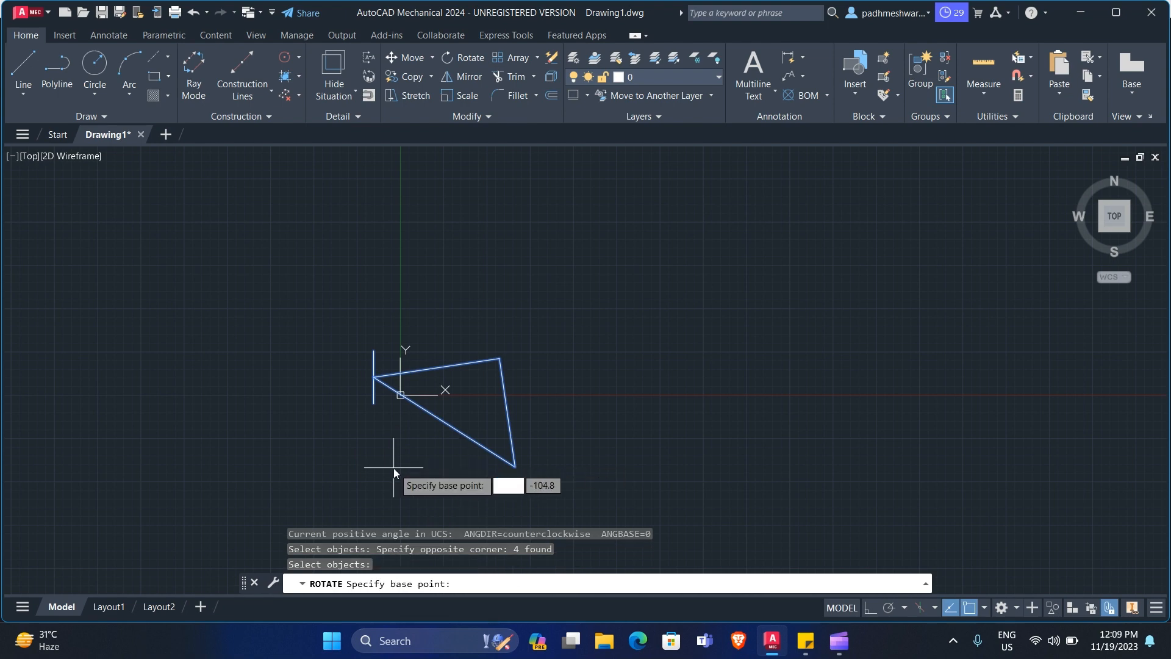
left_click(517, 465)
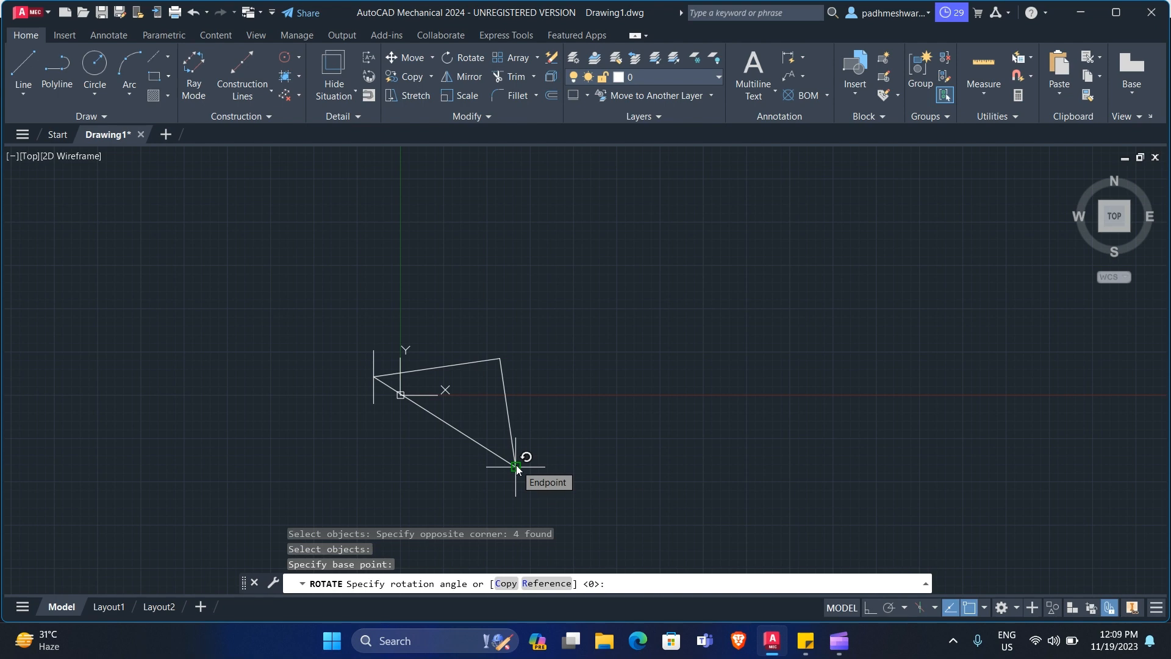
type("90")
key("Return")
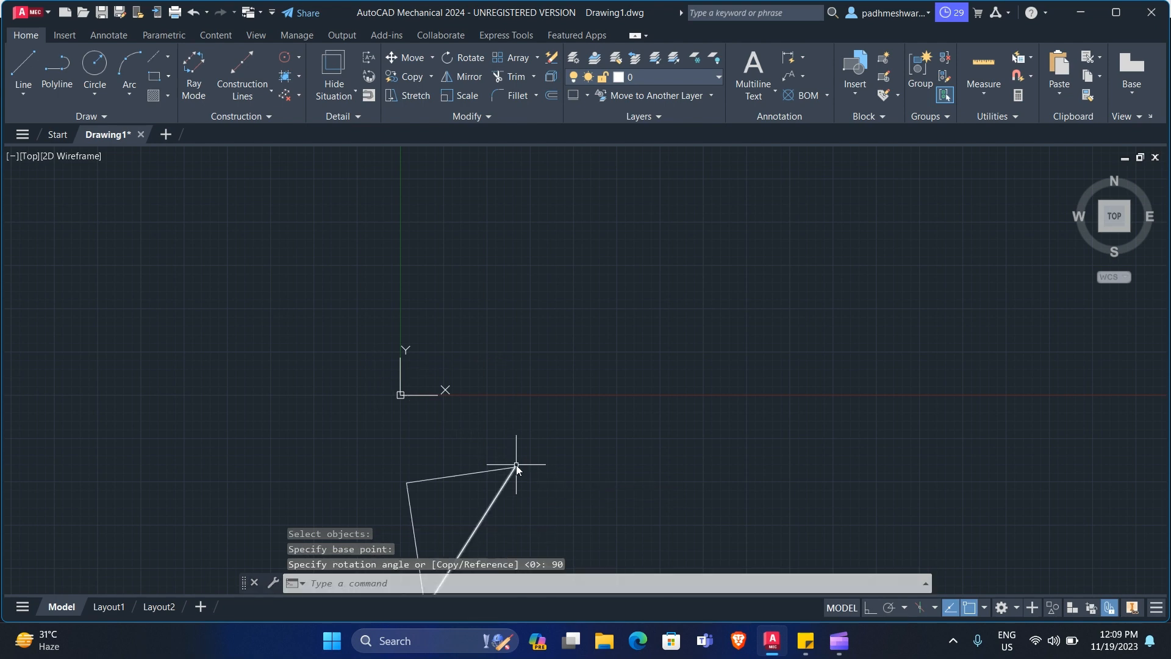
scroll(486, 465, "down", 3)
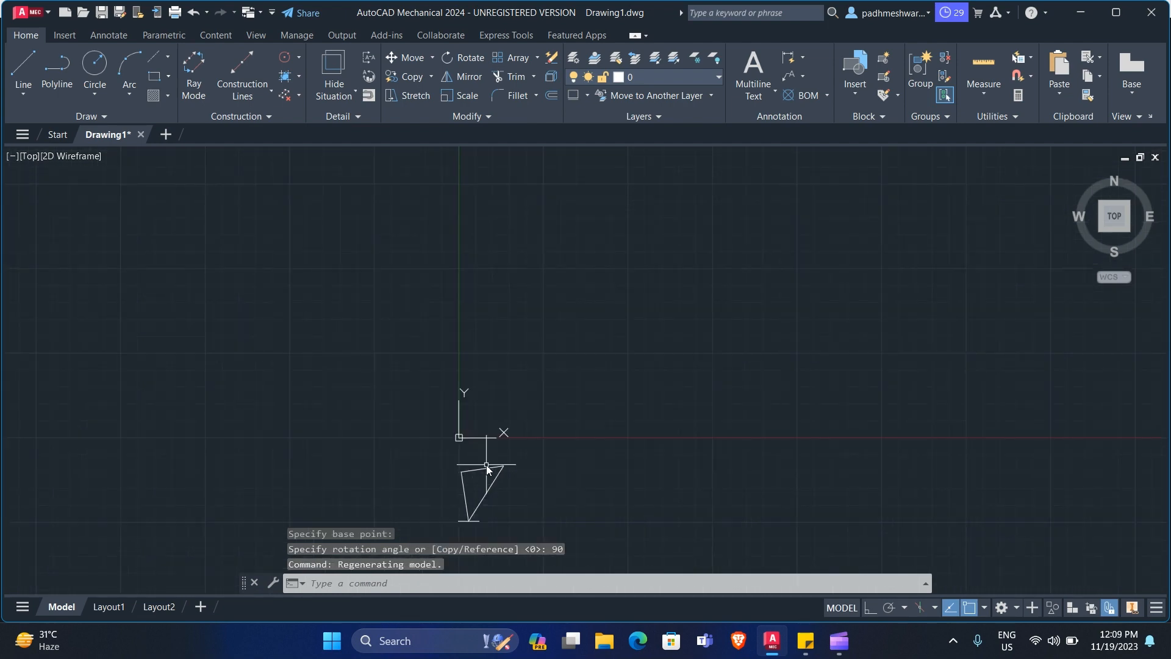
scroll(478, 530, "up", 2)
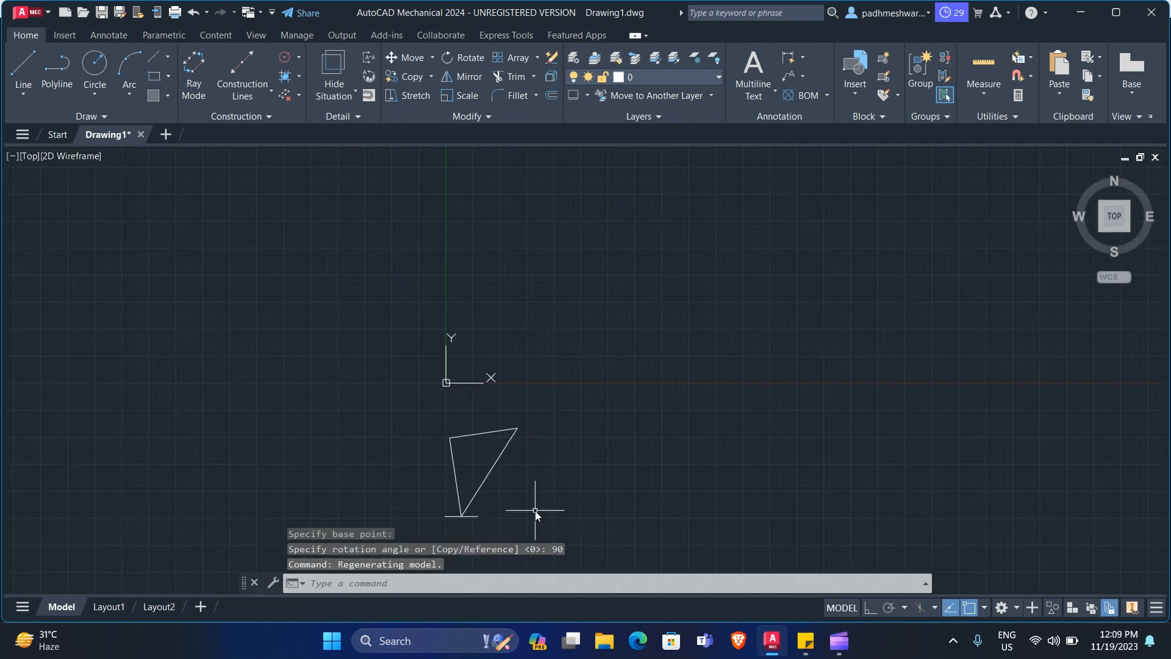
- Undo the last zoom and the rotation of the triangle and vertical line
key("ctrl+z")
key("ctrl+z")
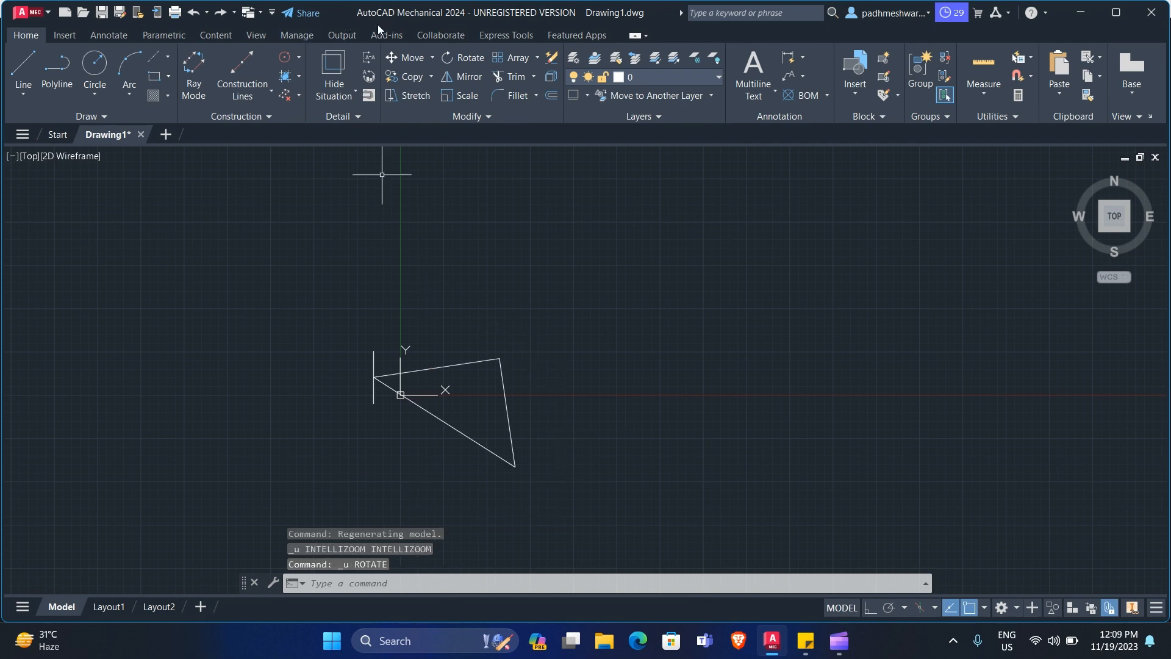
- In a sticky note, list the shortcuts L - line, c - circle, m- move, ctrl z - undo, ctrl y - redo, ctrl a - select all
left_click(806, 642)
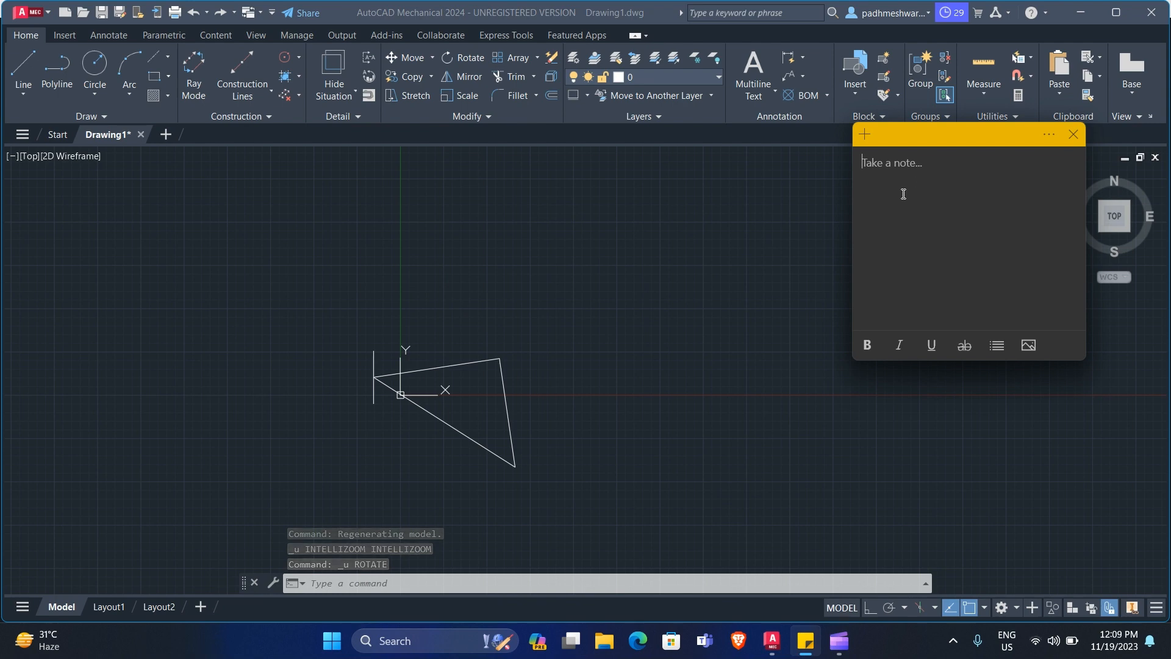
type("L - line")
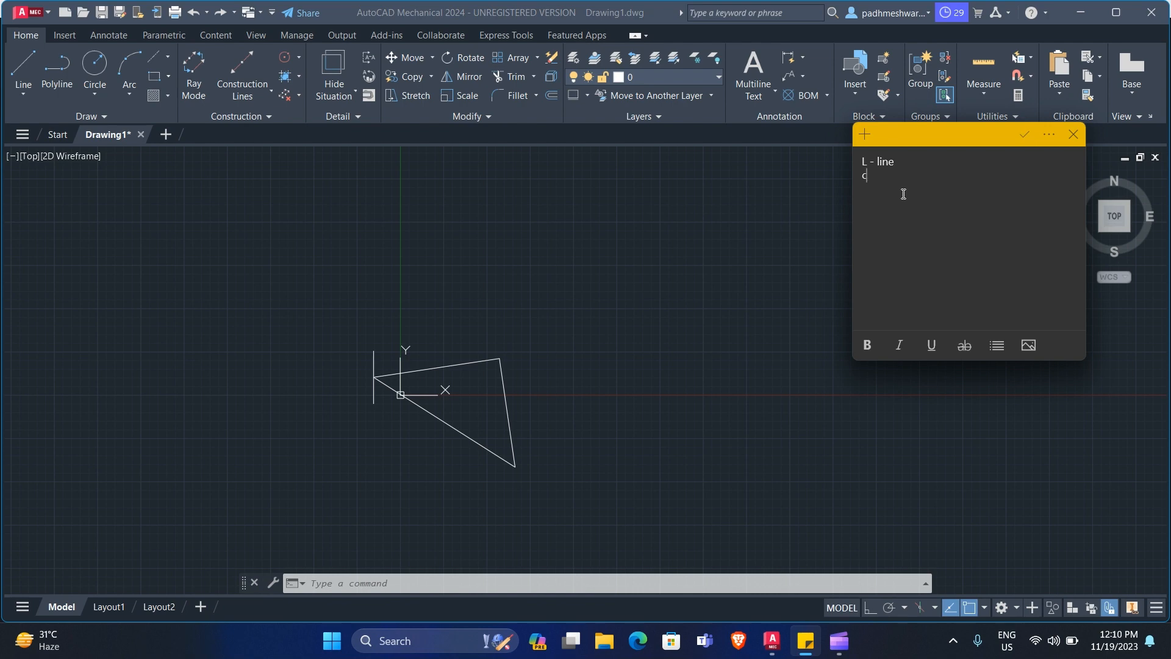
type("circle")
key("Return")
type("m")
type("- move")
type("rl")
type("rl")
type("c")
type("selec")
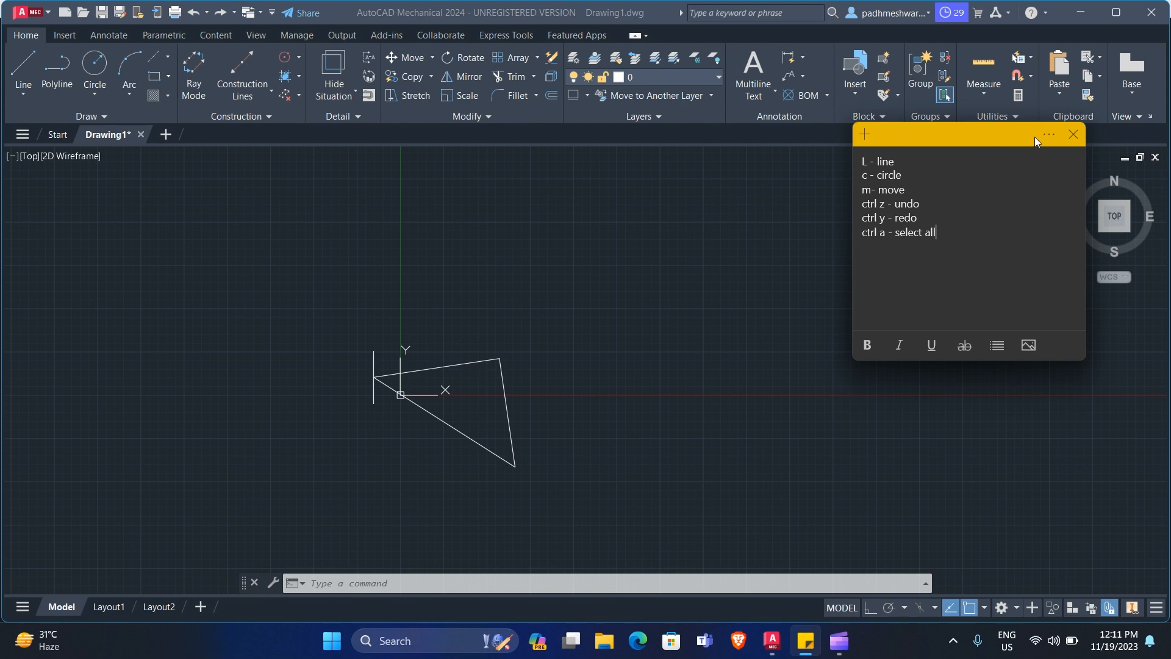
left_click(763, 277)
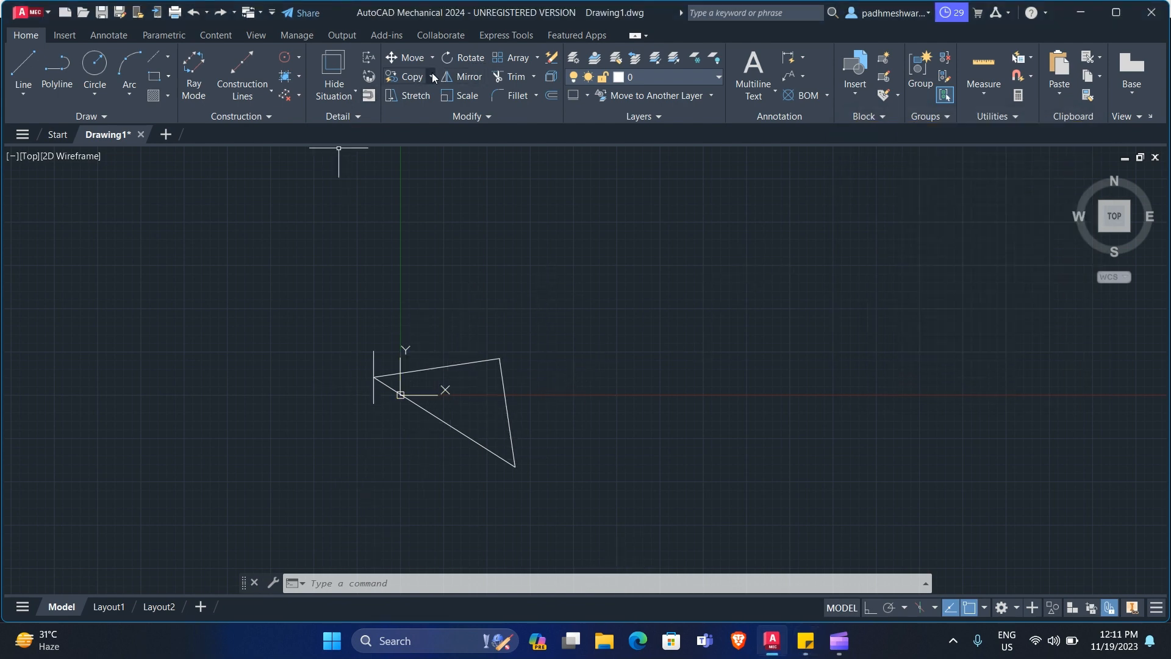
left_click(404, 76)
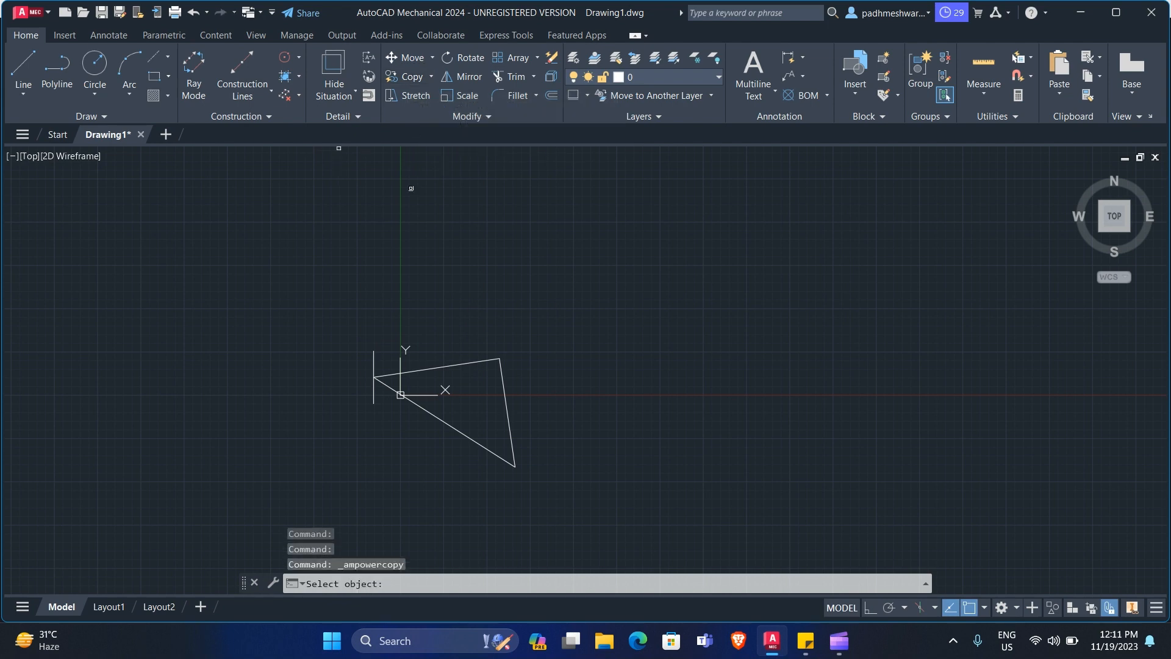
left_click(551, 310)
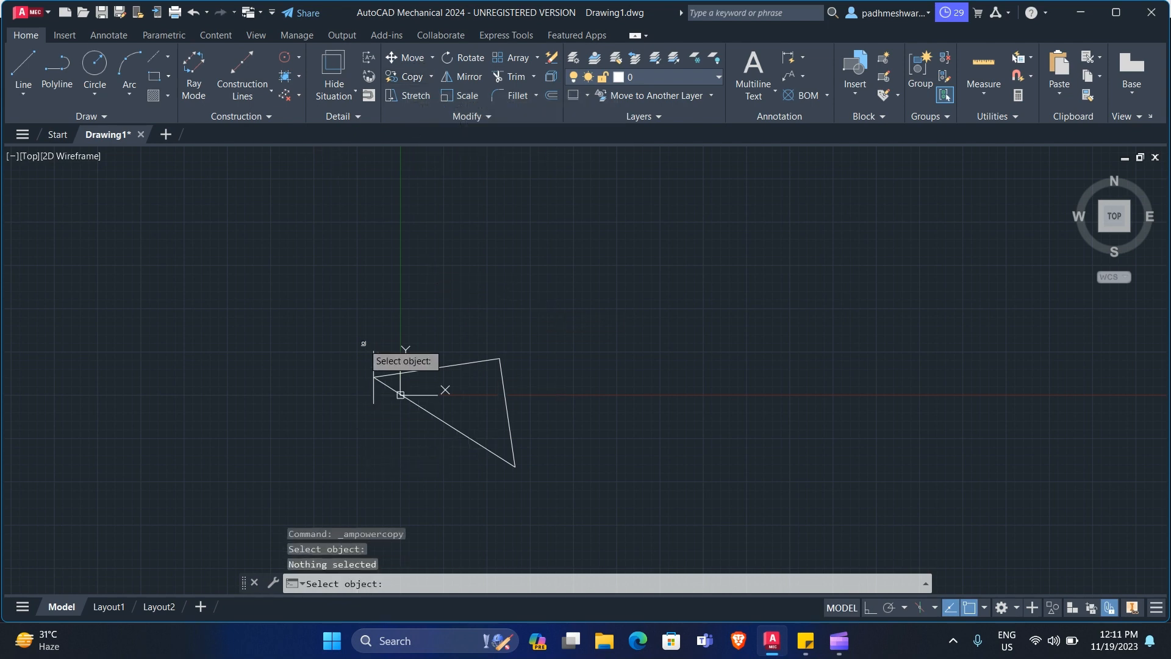
key("Escape")
key("Escape")
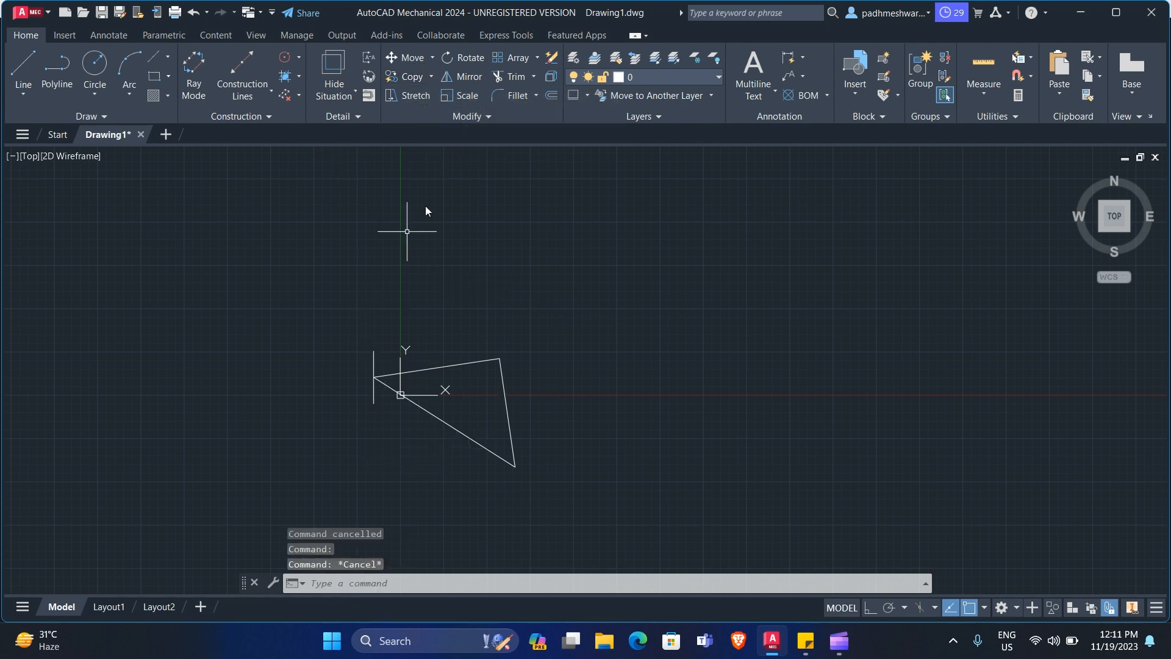
- Copy the triangle and vertical line 30 units horizontally to the right, using the vertical line's midpoint as base point
left_click(432, 77)
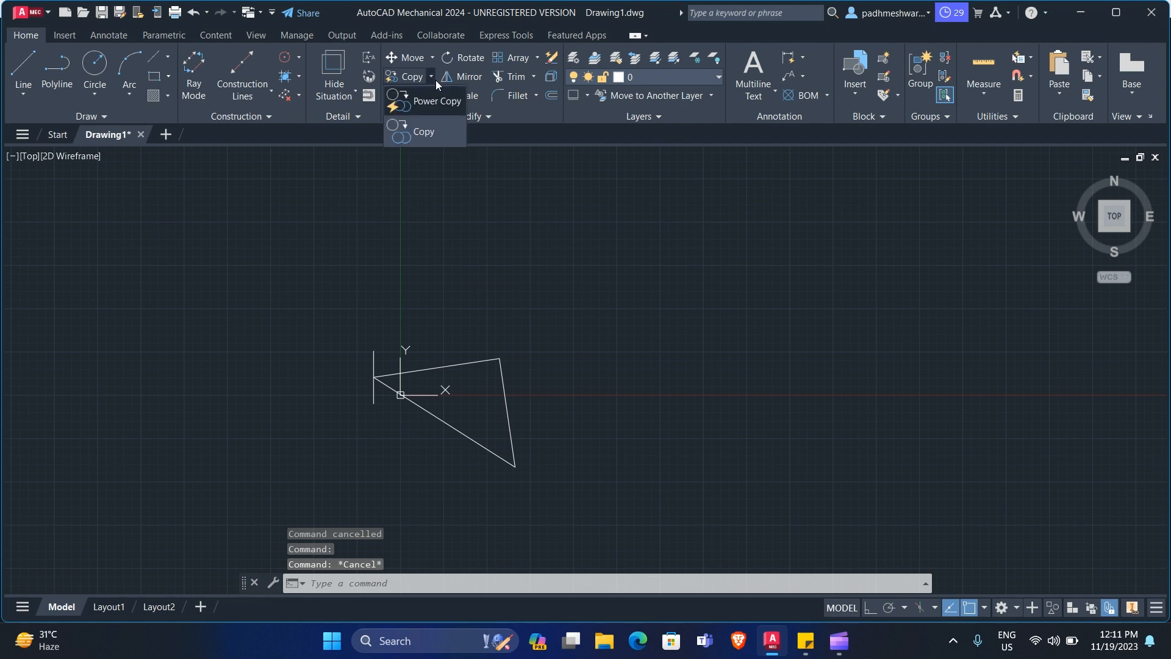
left_click(424, 123)
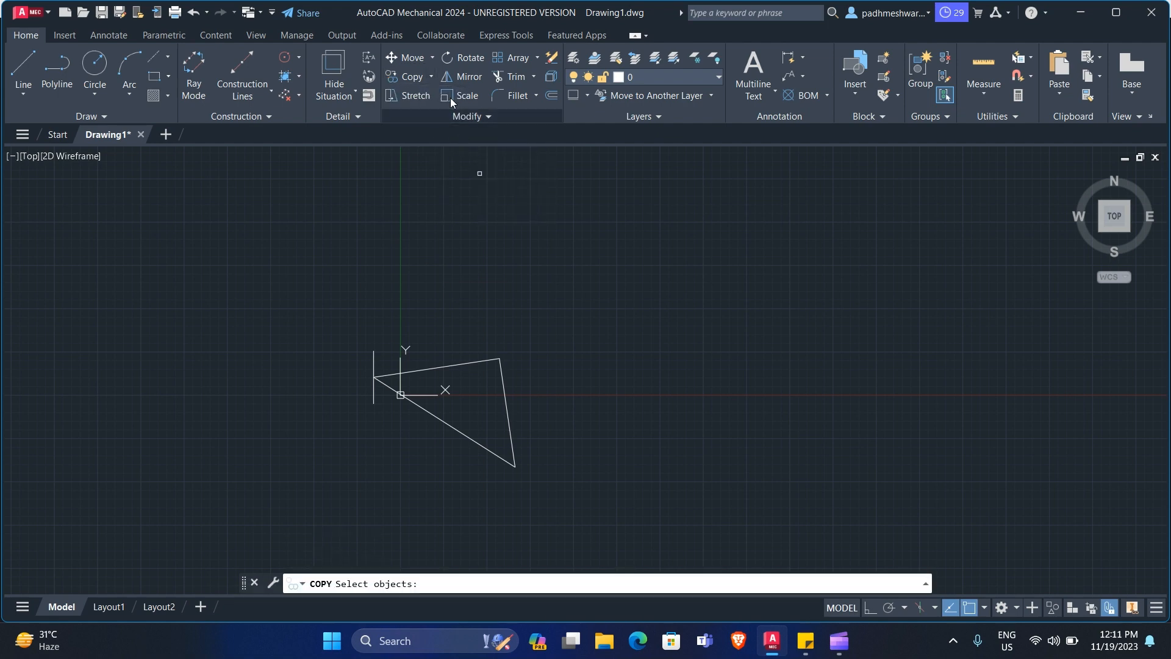
left_click(536, 310)
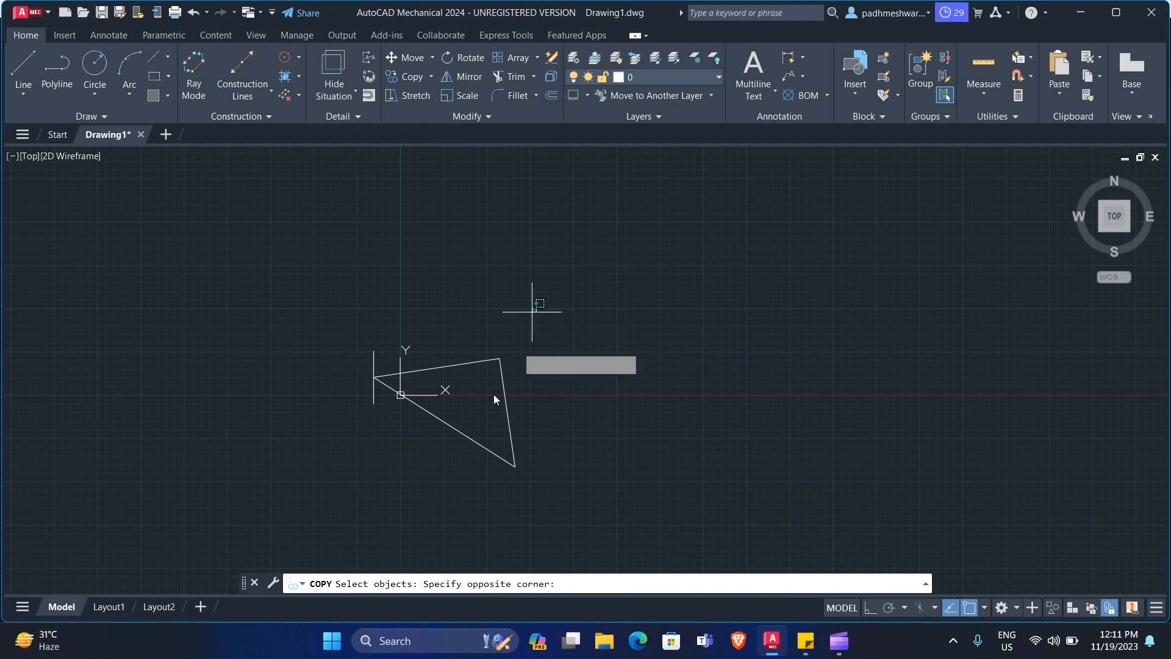
left_click(309, 485)
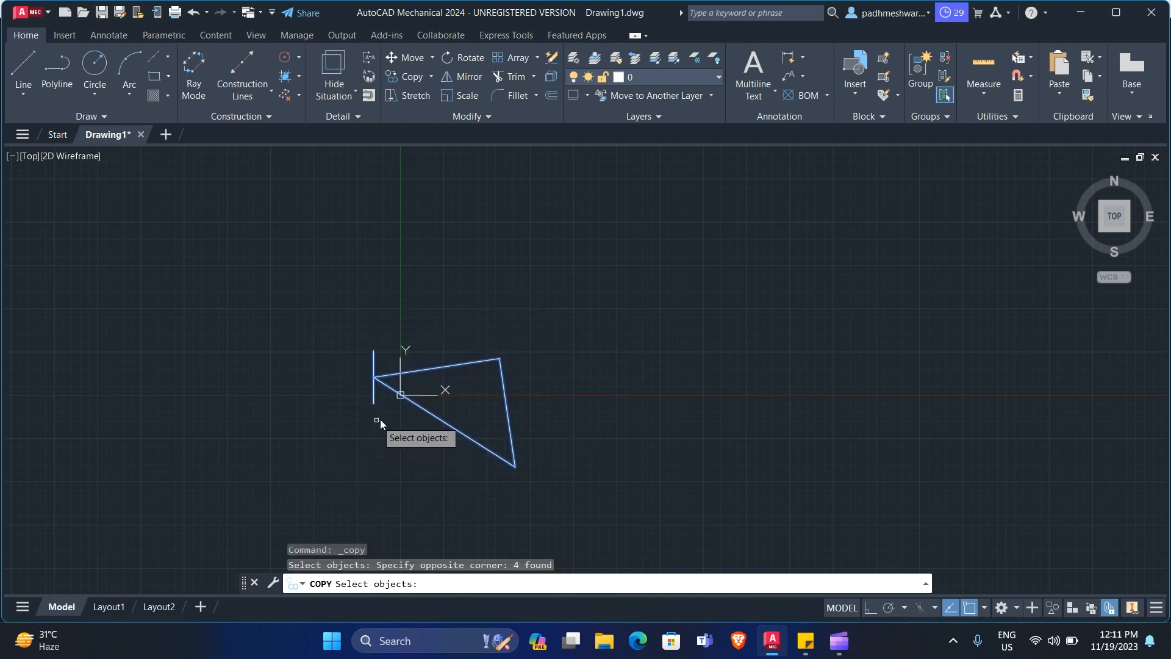
key("Return")
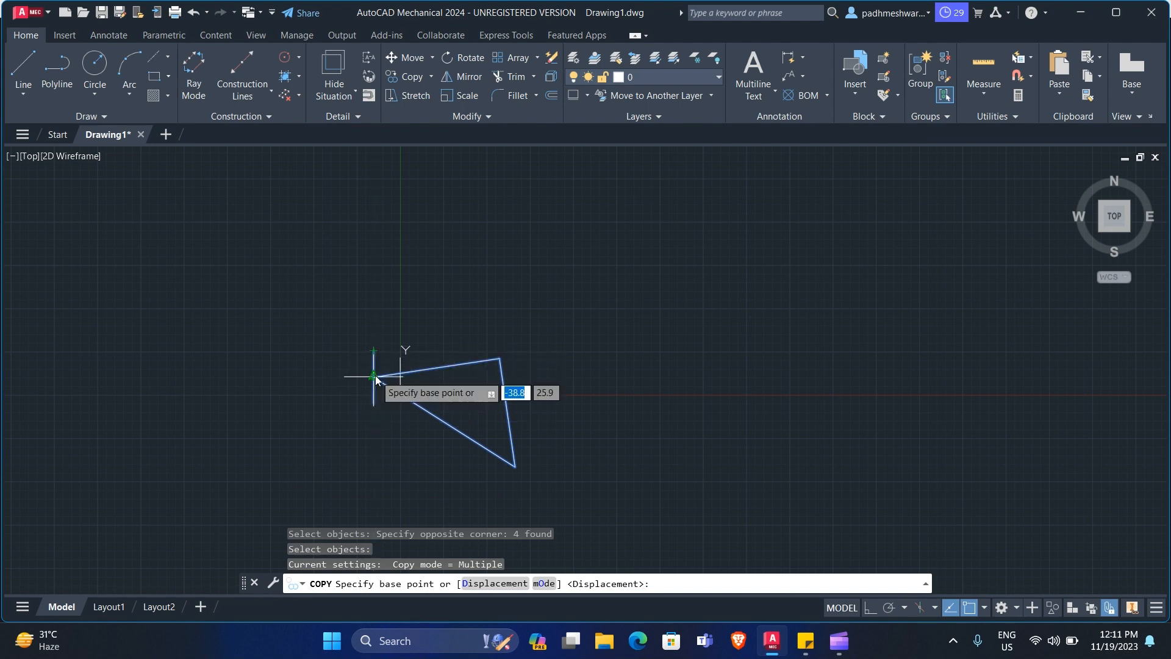
left_click(376, 377)
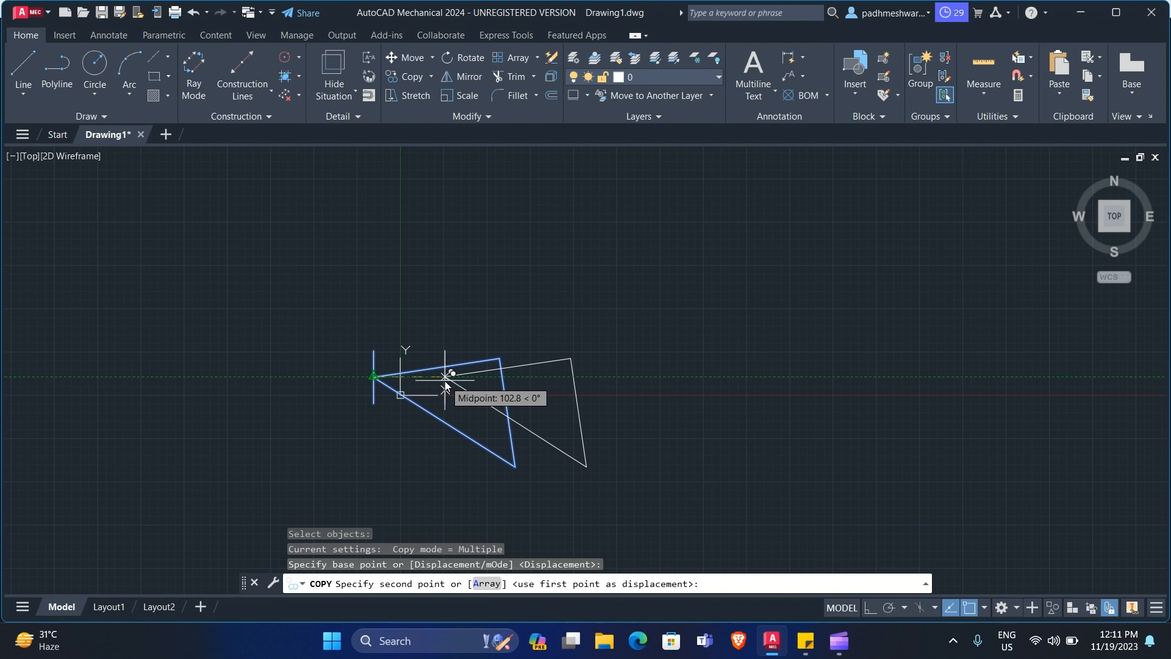
type("30")
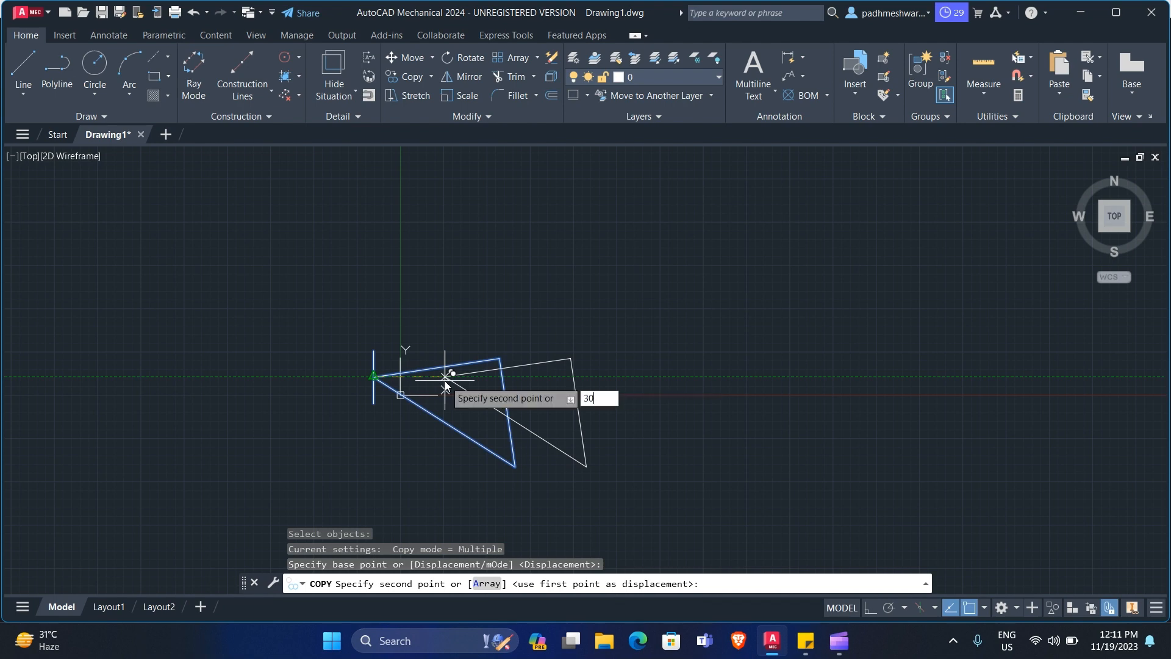
key("Return")
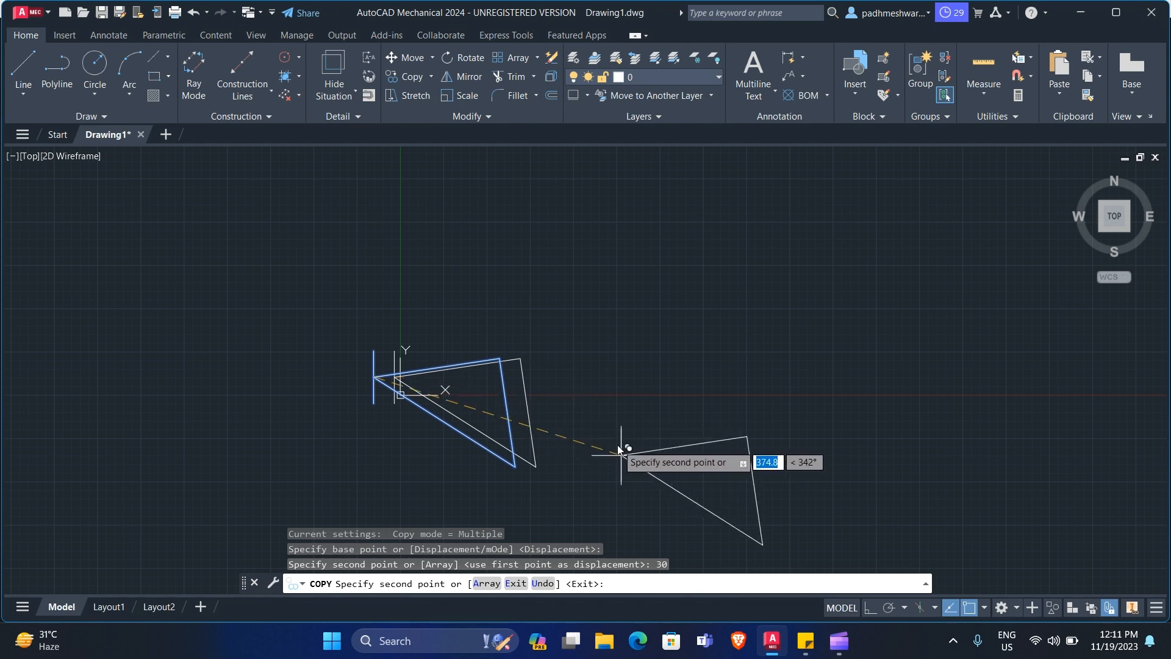
key("Escape")
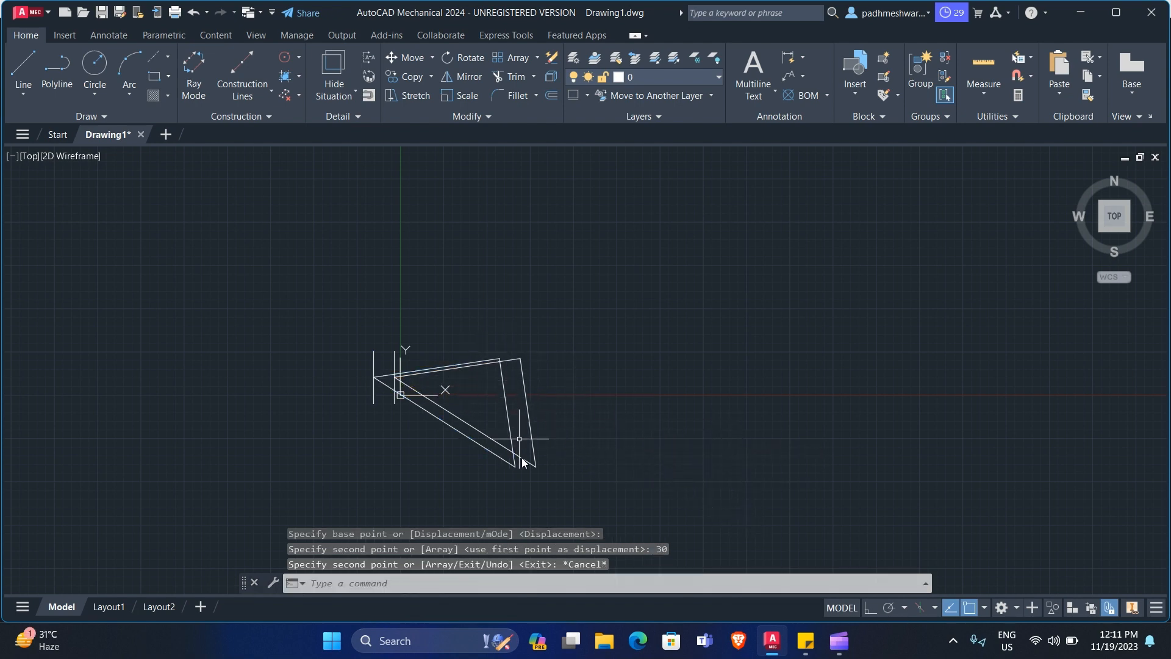
- Erase both triangles and both vertical lines using crossing selections
left_click(538, 332)
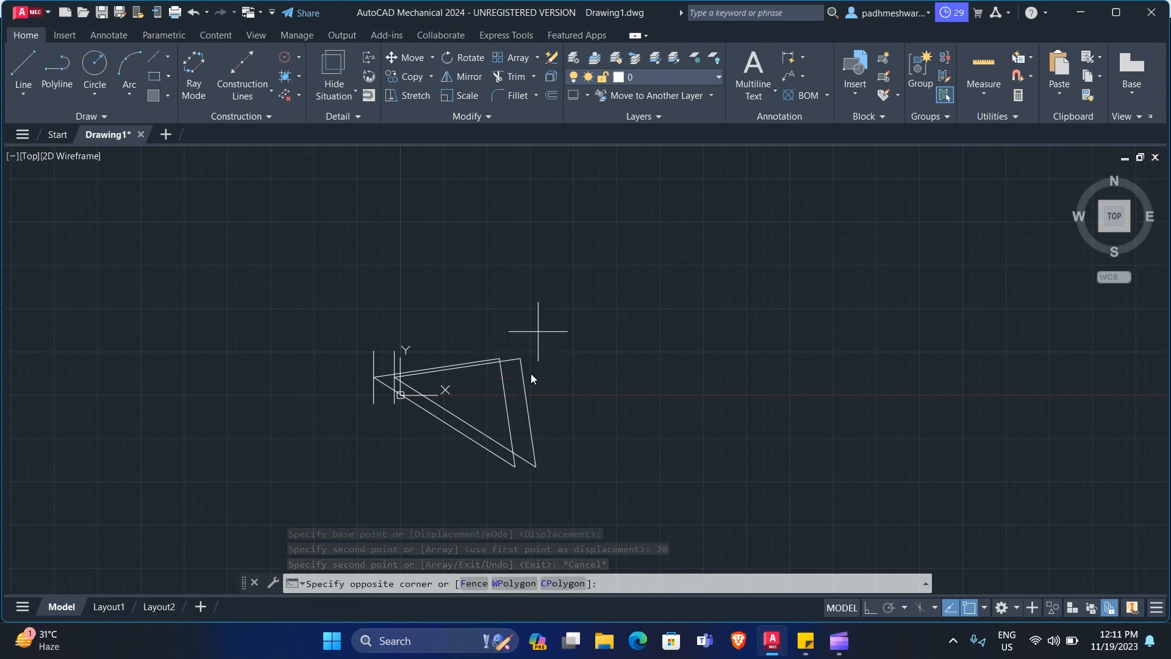
left_click(441, 480)
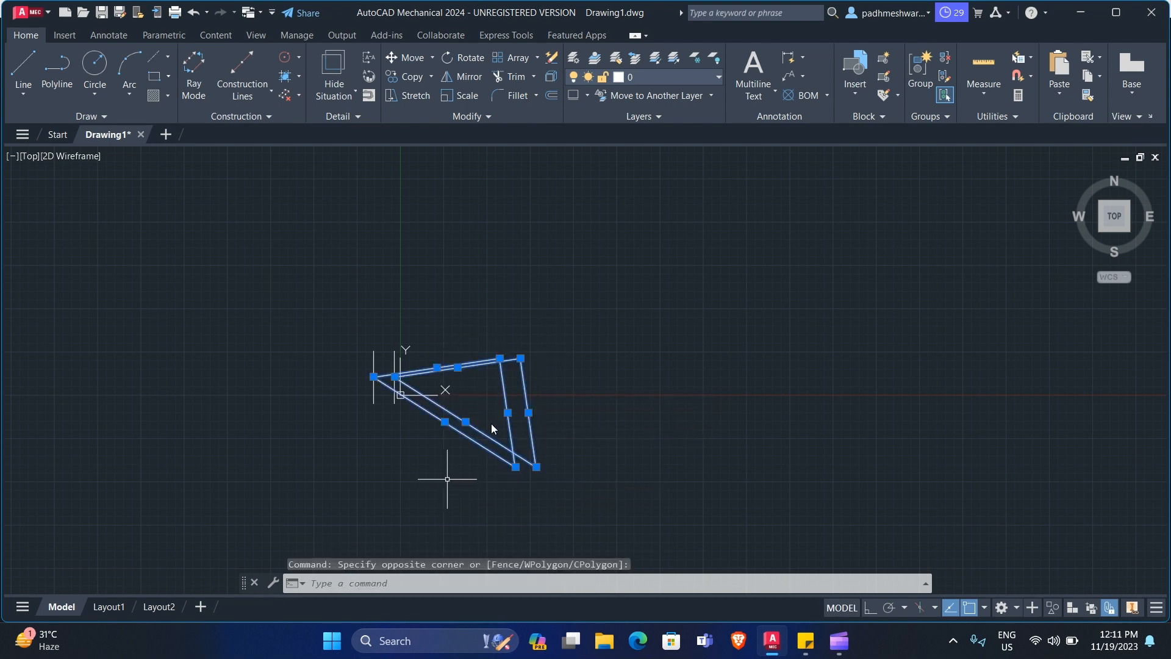
key("Delete")
left_click(428, 332)
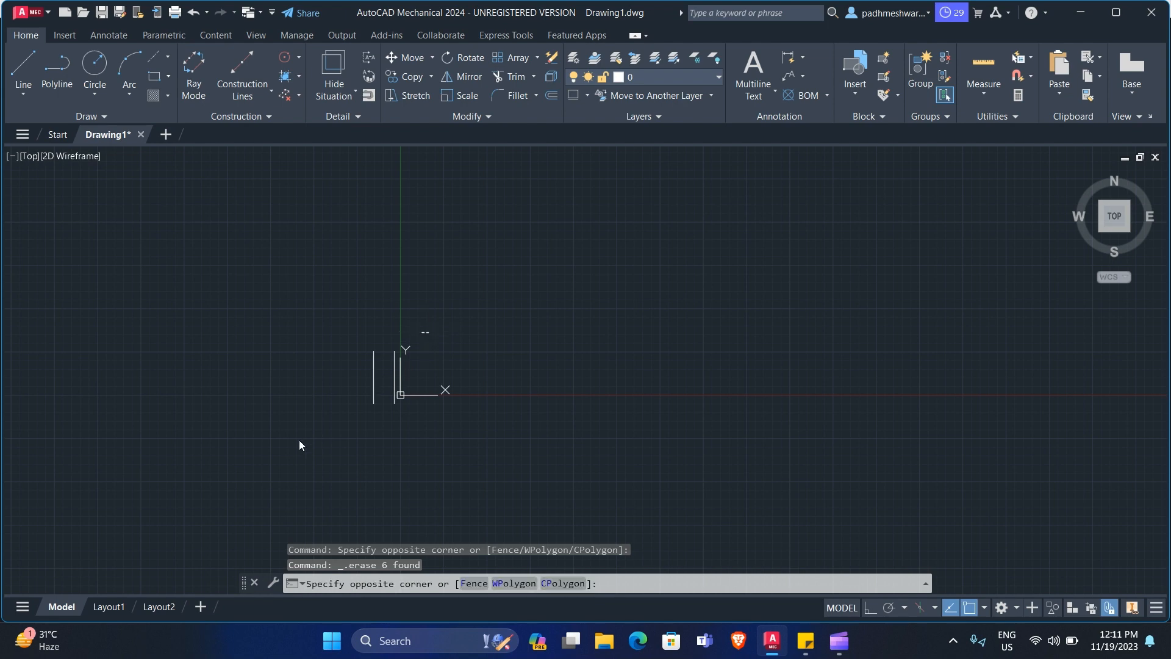
left_click(294, 461)
key("Delete")
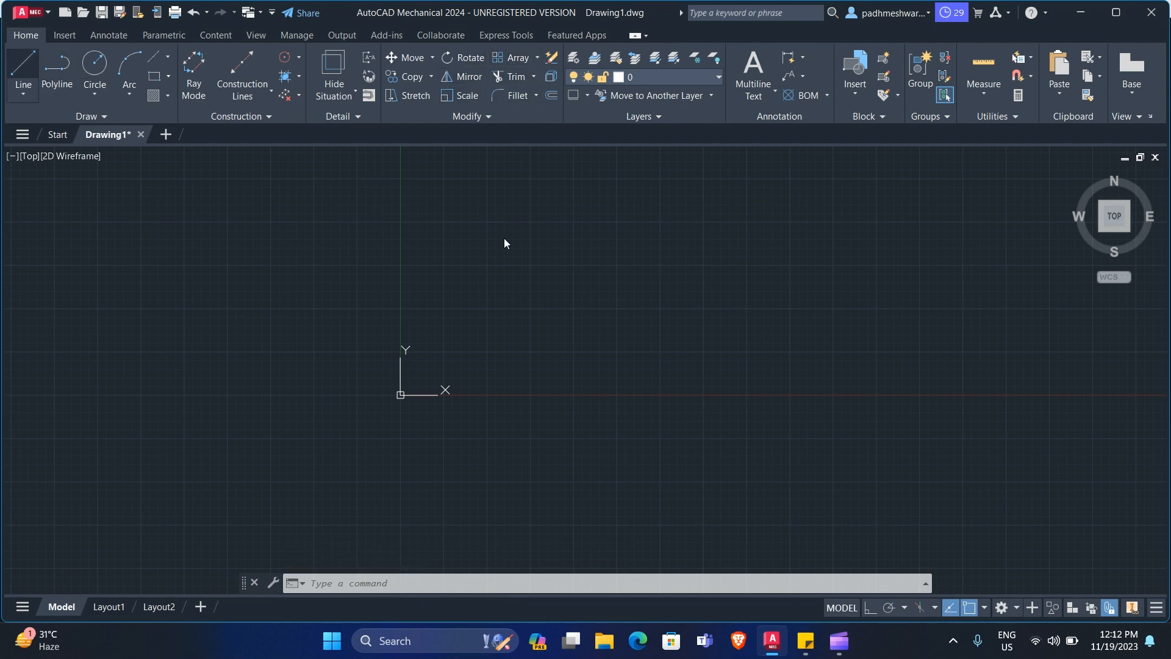
- Draw a closed triangle from three lines above and right of the origin, its lower side about 185 units long
left_click(24, 73)
left_click(517, 260)
left_click(613, 177)
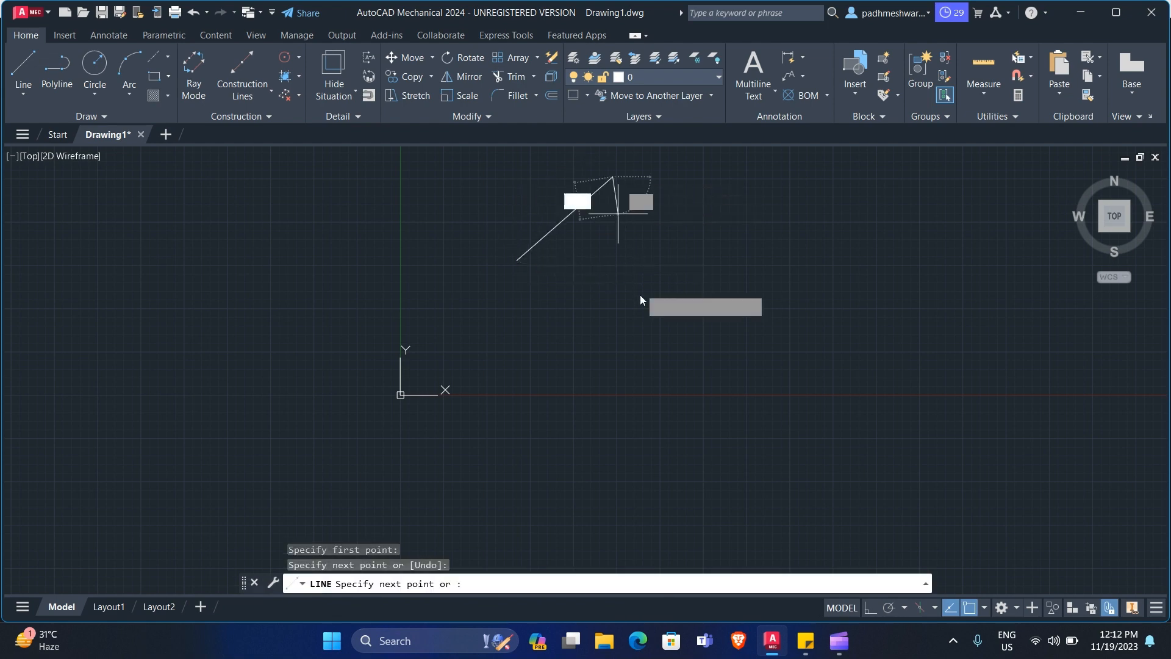
left_click(640, 294)
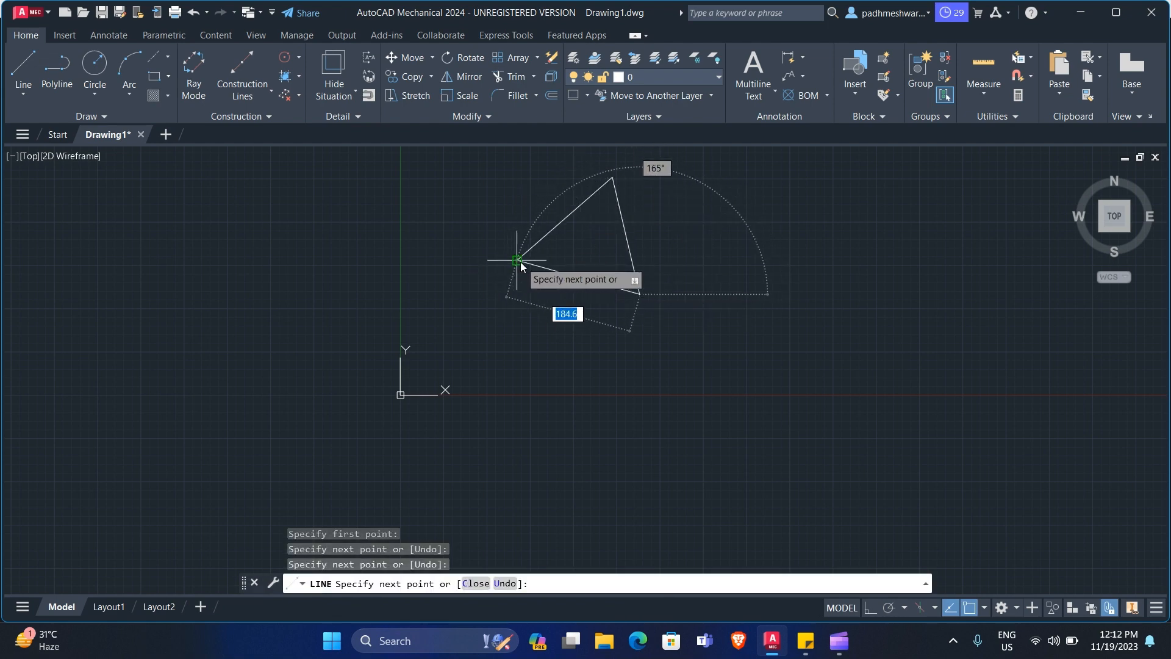
left_click(517, 261)
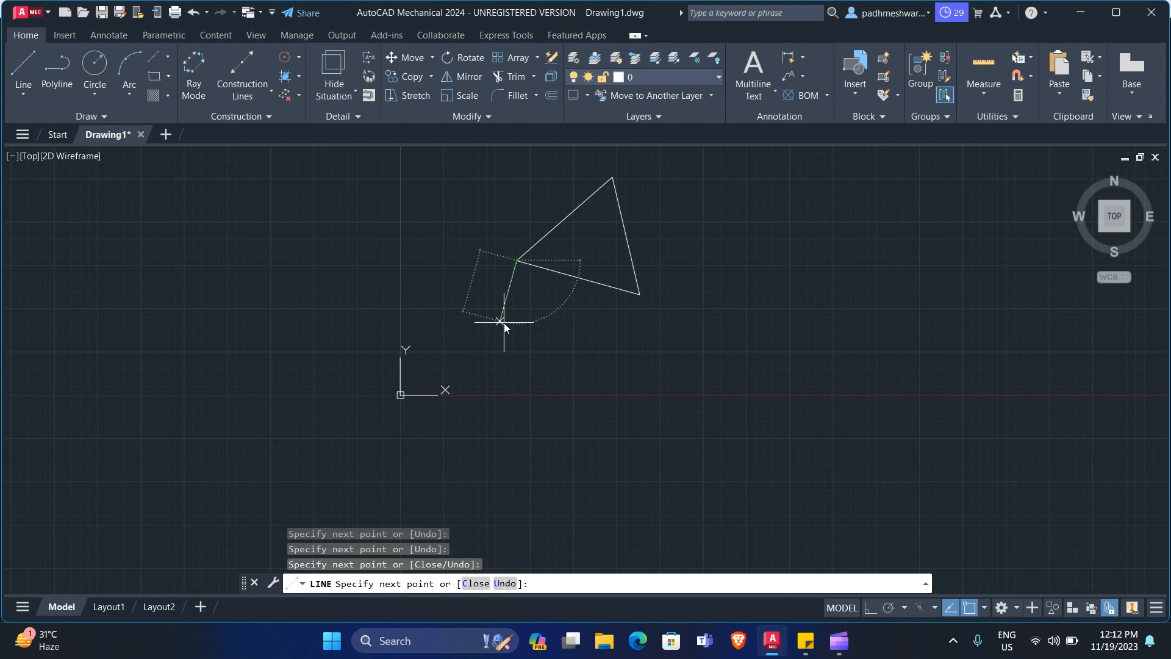
key("Escape")
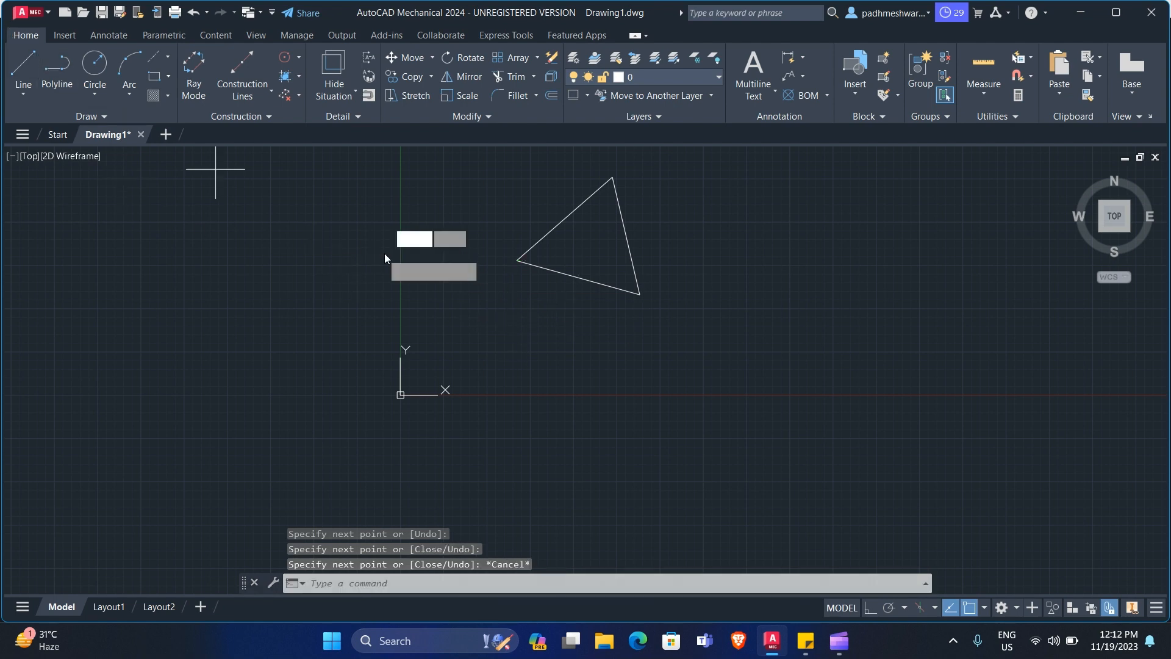
key("Return")
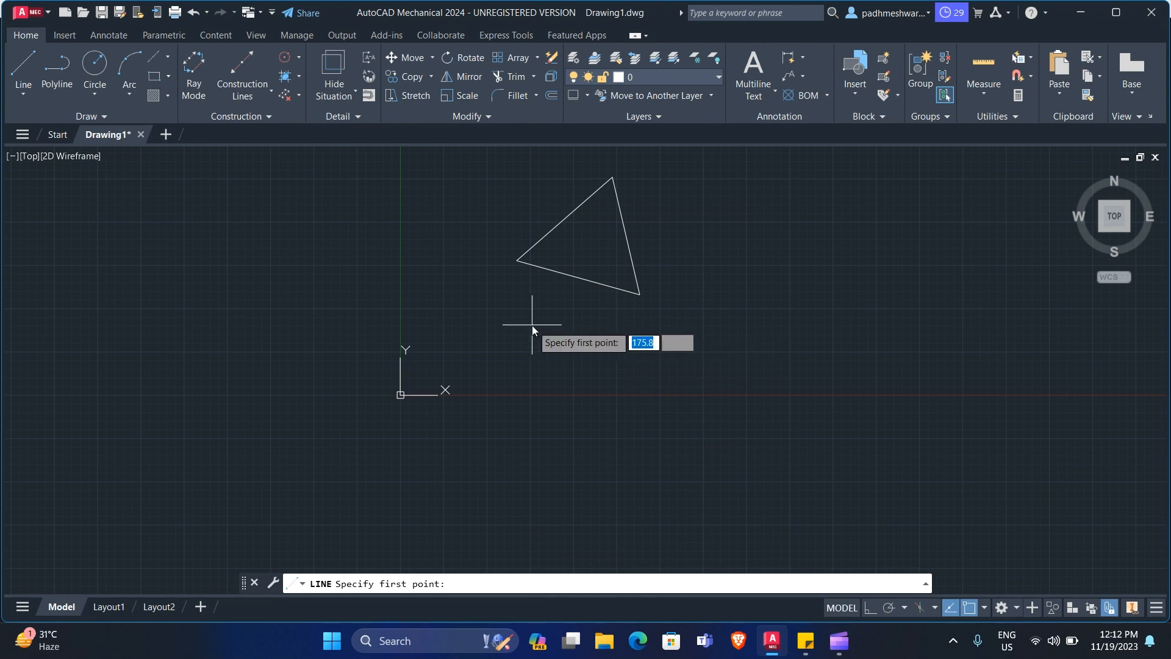
key("Escape")
key("Escape")
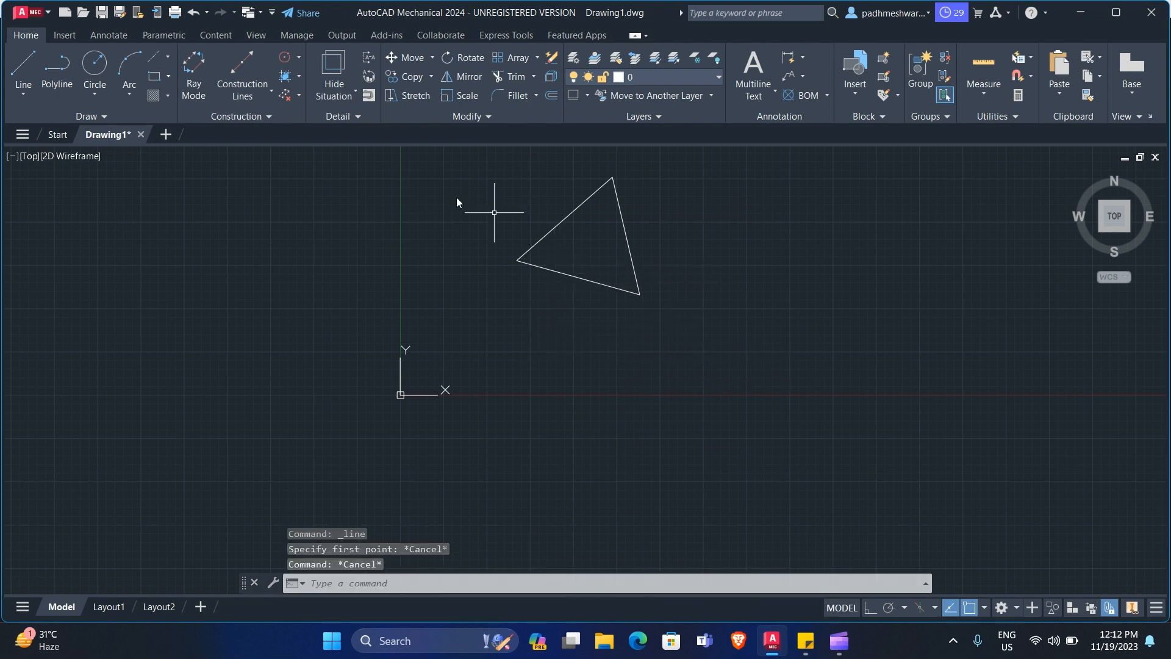
- Draw a circle centred just below the triangle's lower side, overlapping the triangle
left_click(84, 71)
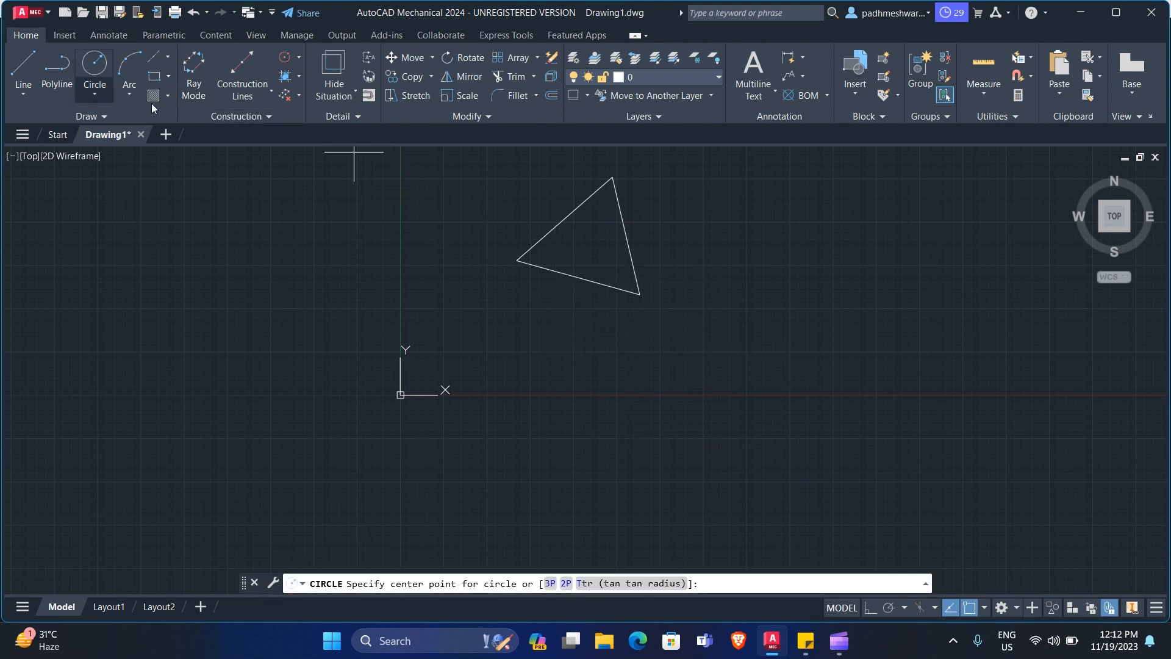
left_click(538, 293)
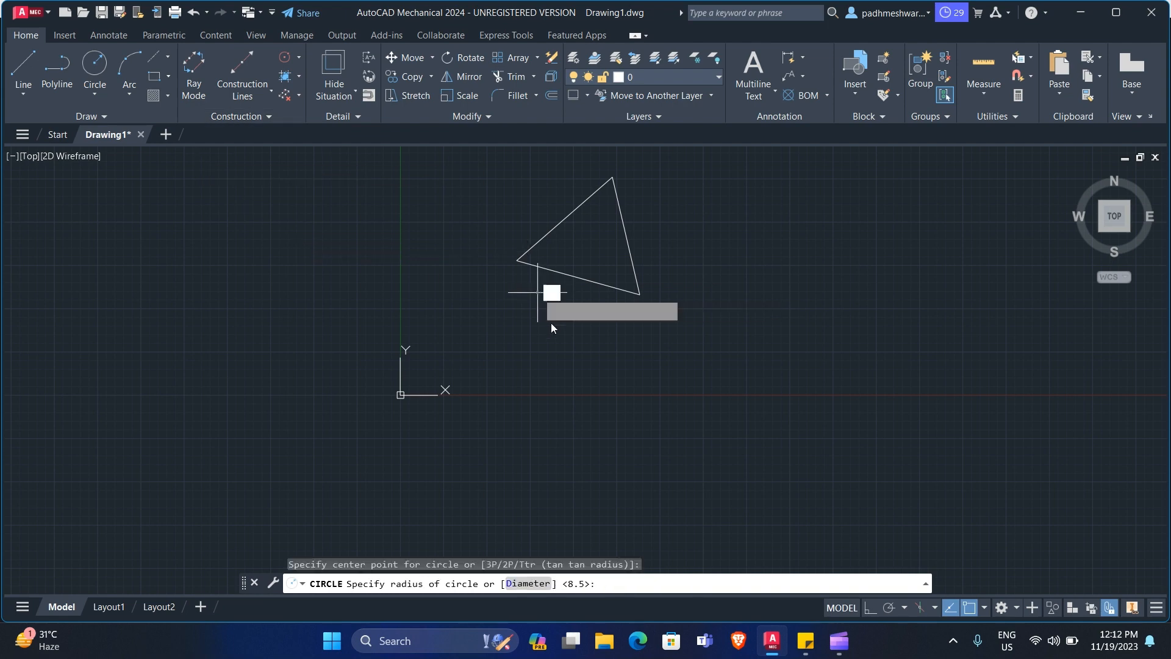
left_click(588, 352)
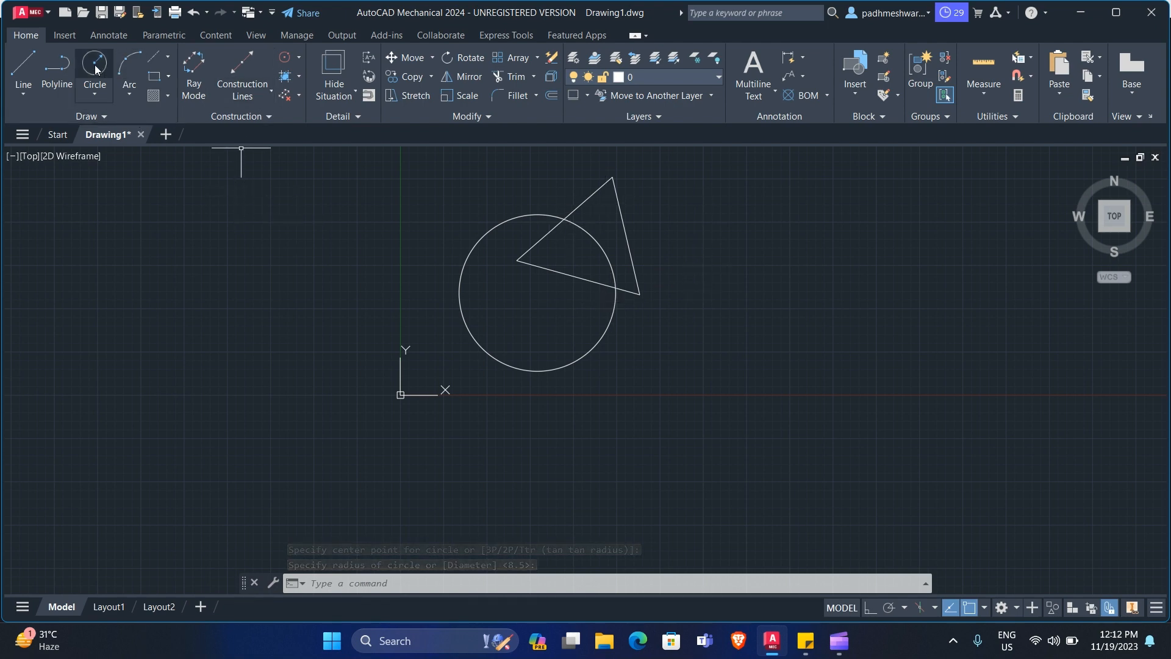
- Draw an open polyline well to the right of the triangle, with a straight segment sloping down-left followed by an arc curving down-right
left_click(23, 68)
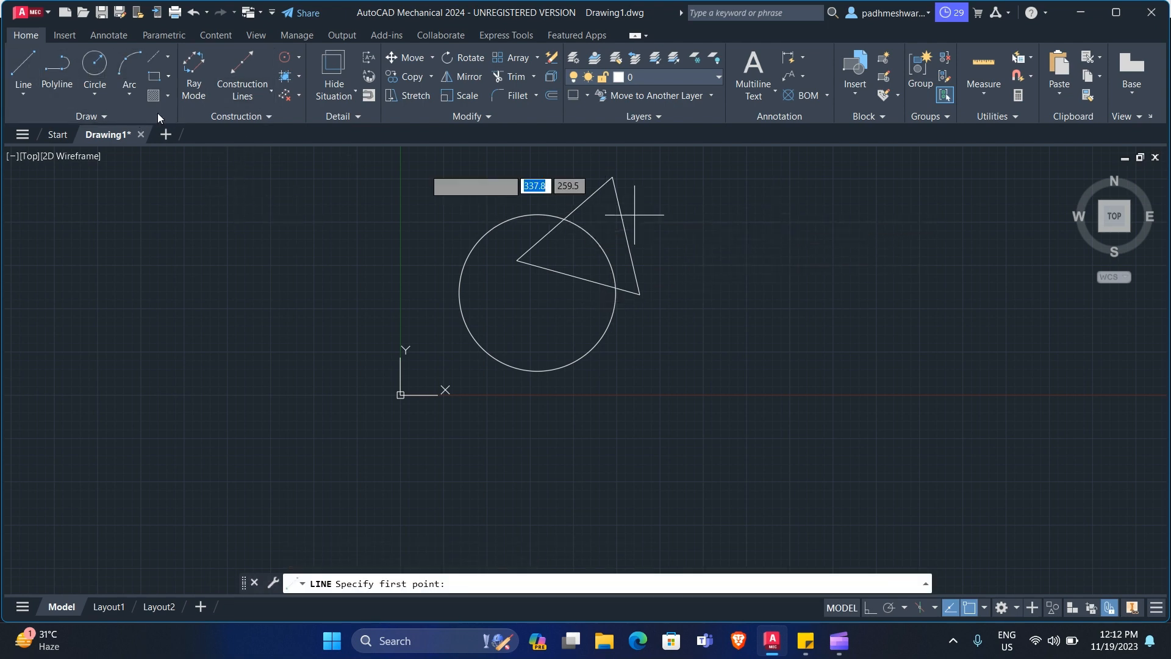
left_click(60, 68)
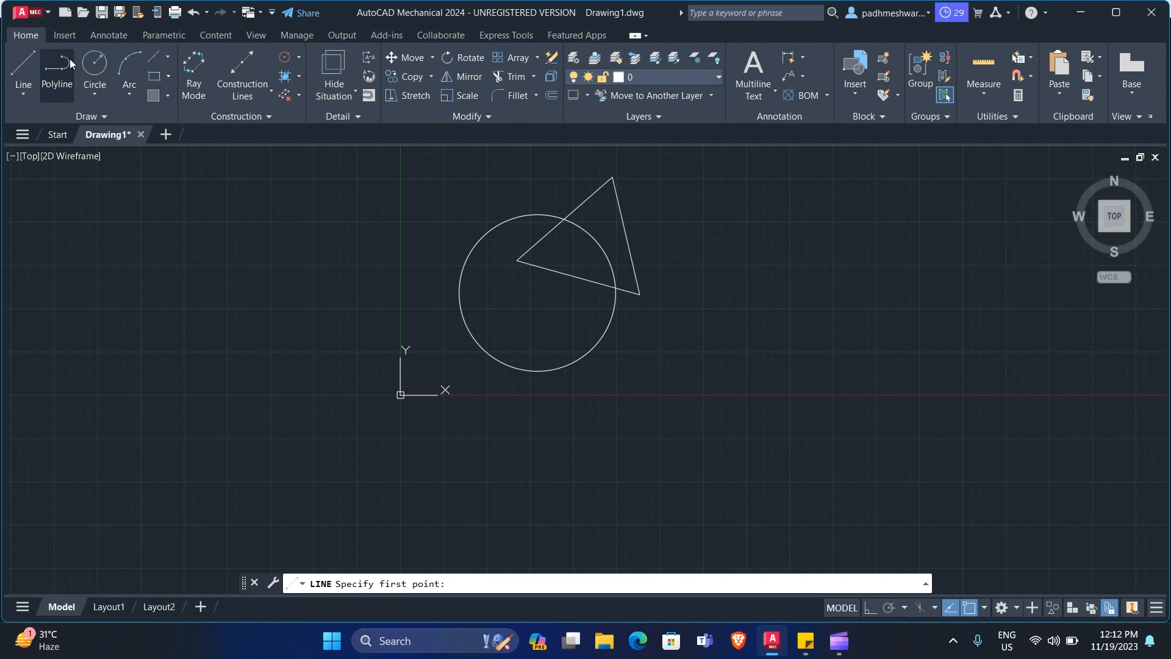
left_click(835, 200)
left_click(788, 272)
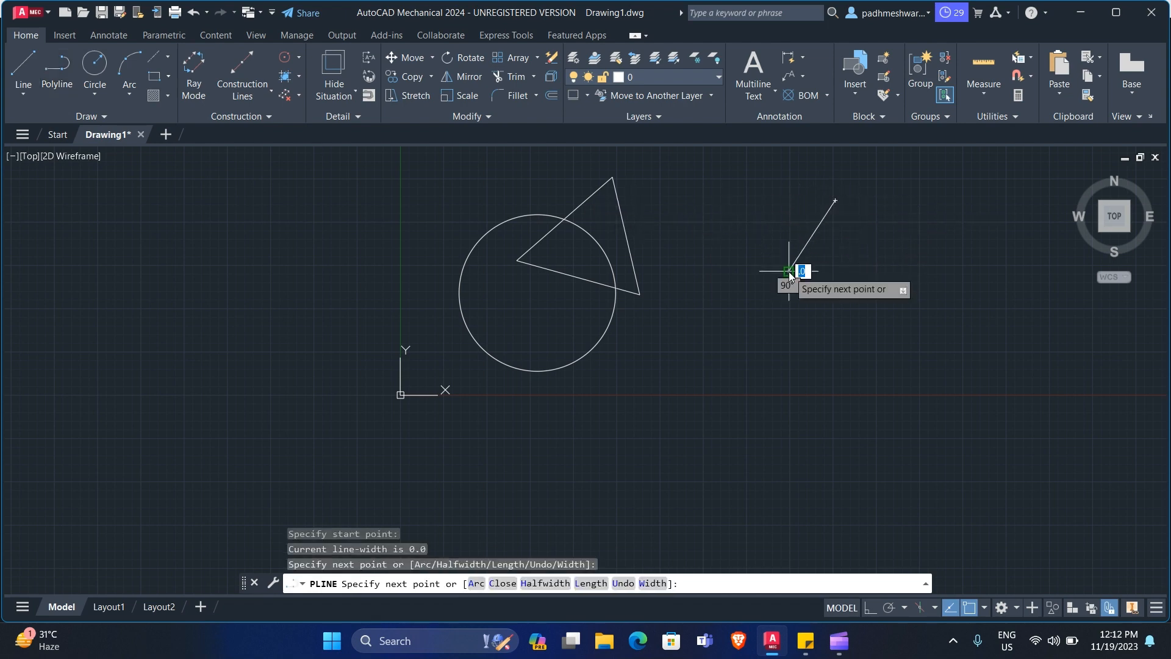
type("a")
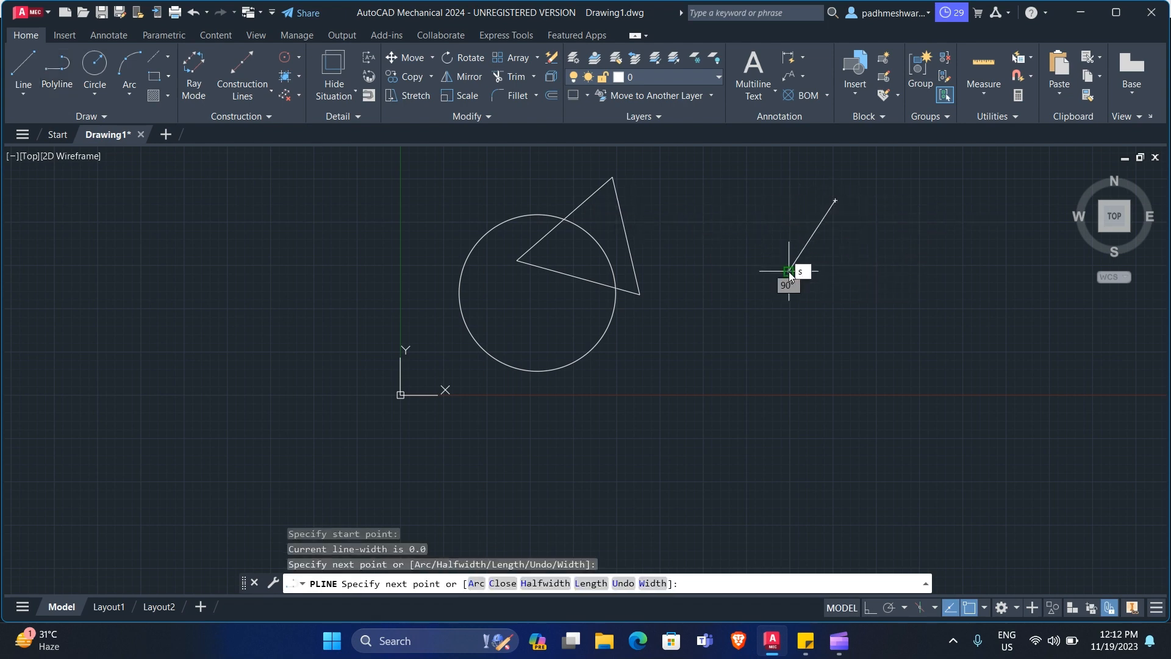
key("Return")
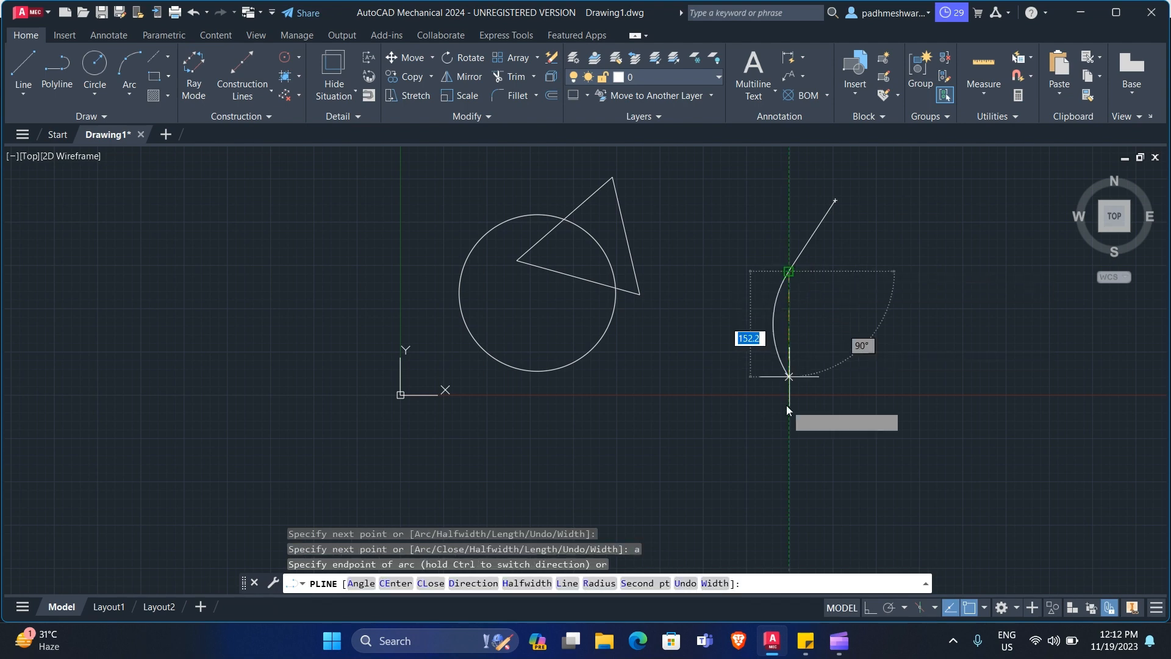
left_click(794, 404)
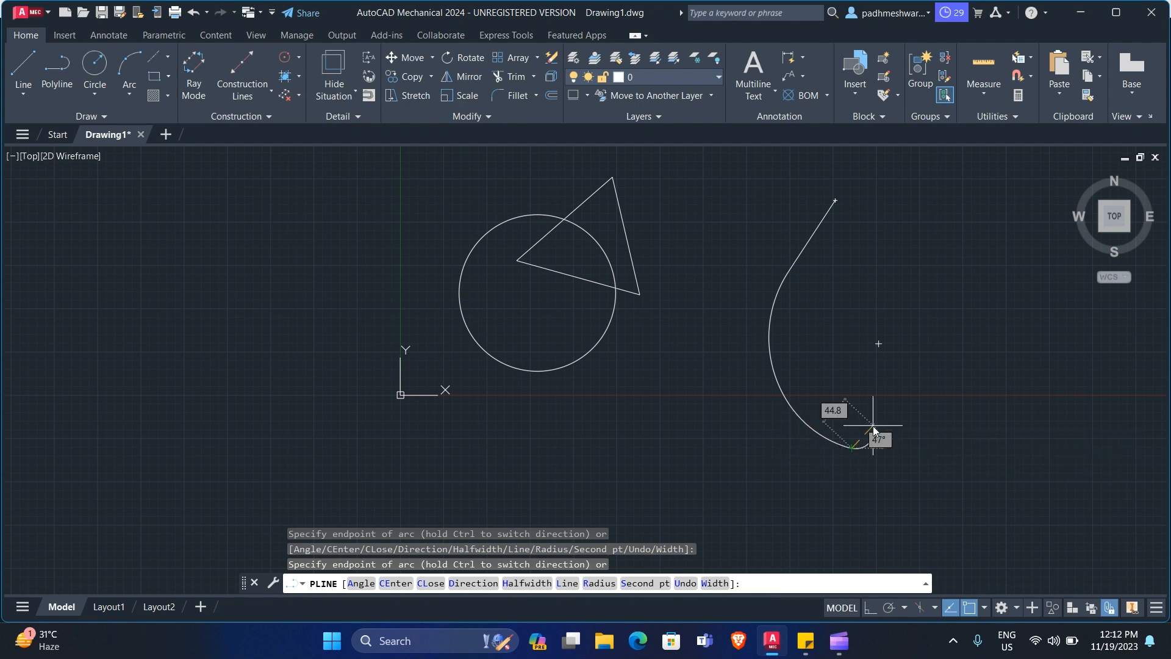
key("Escape")
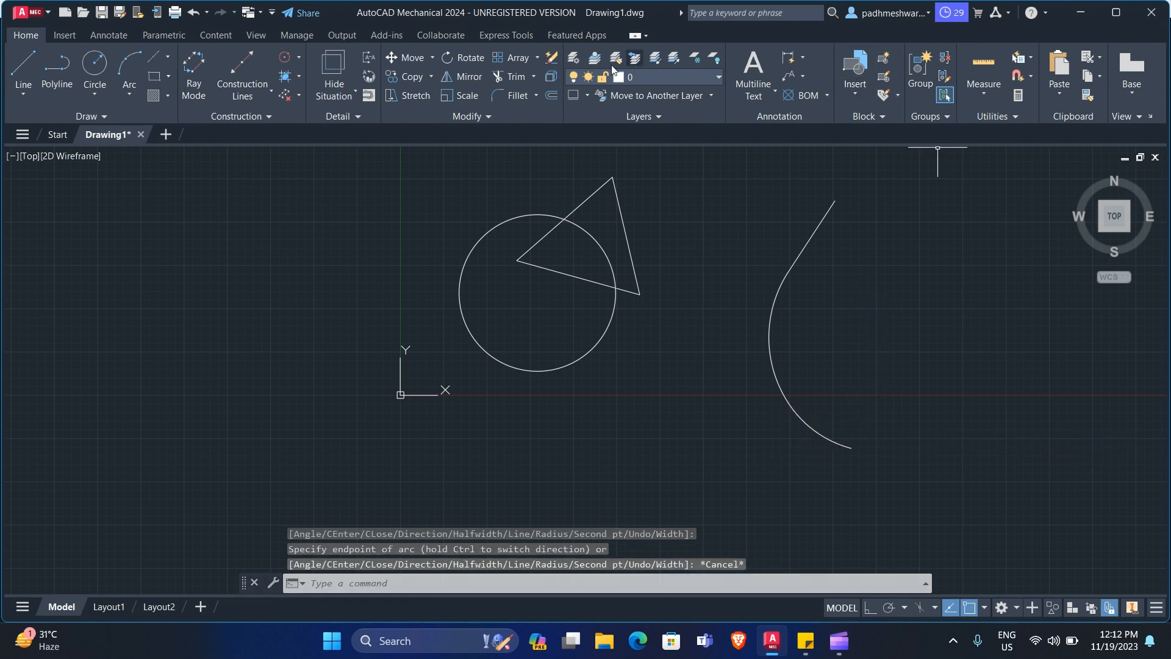
- Mirror the triangle and circle across a vertical line just right of the Y axis with Ortho on, keeping the source objects
left_click(449, 77)
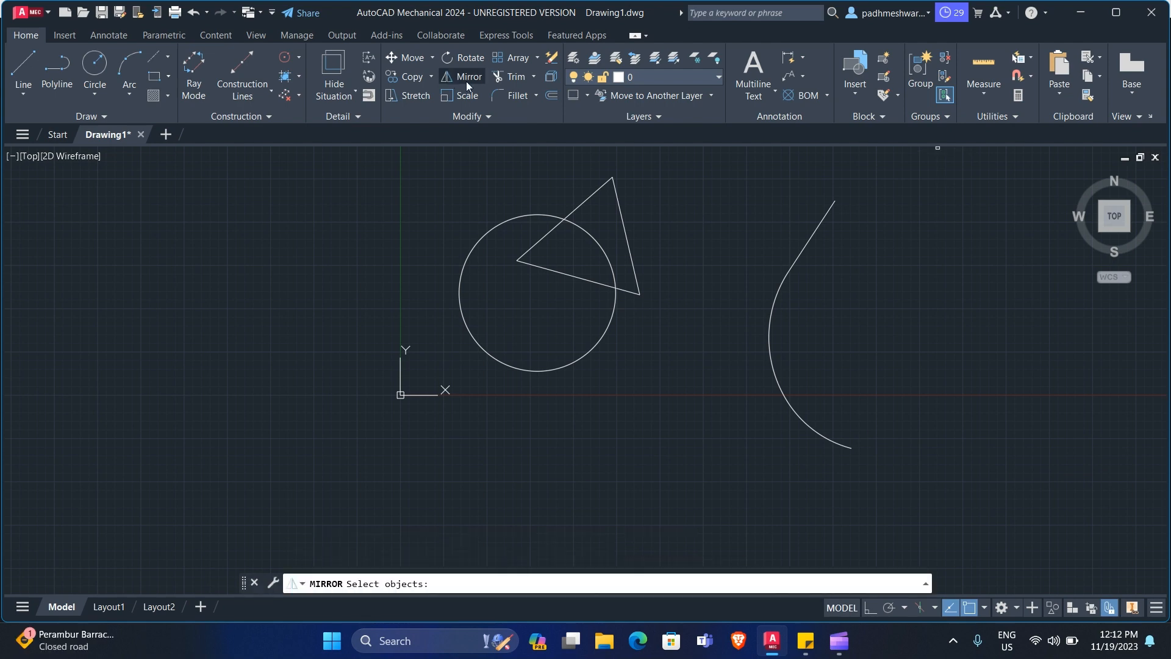
left_click(647, 158)
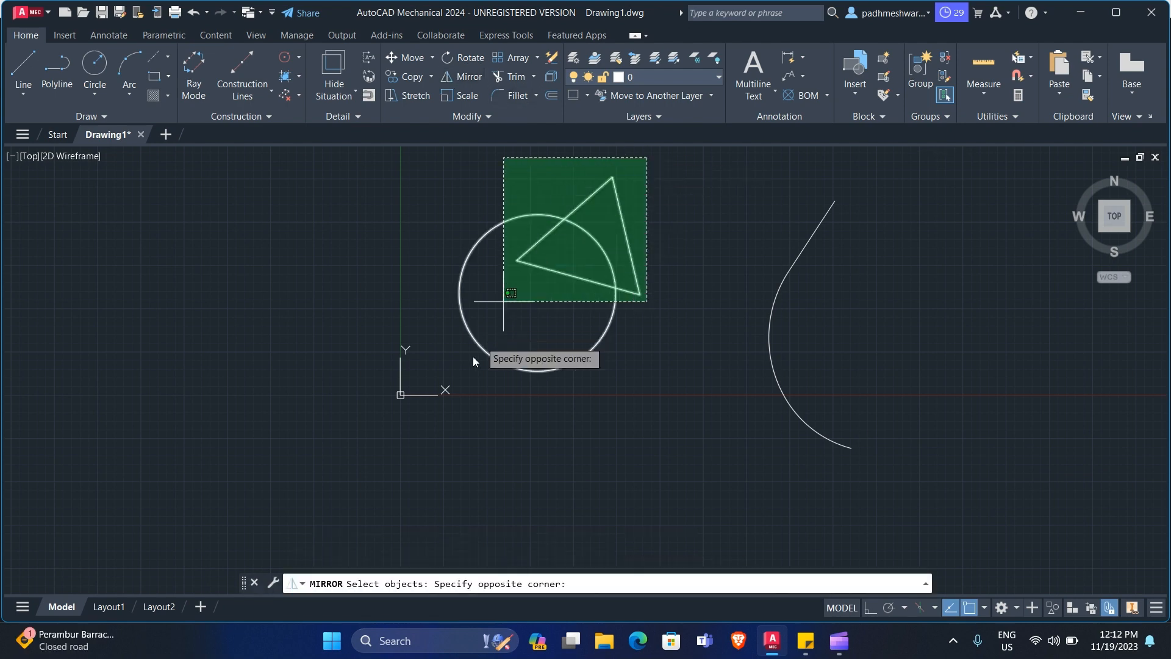
left_click(444, 391)
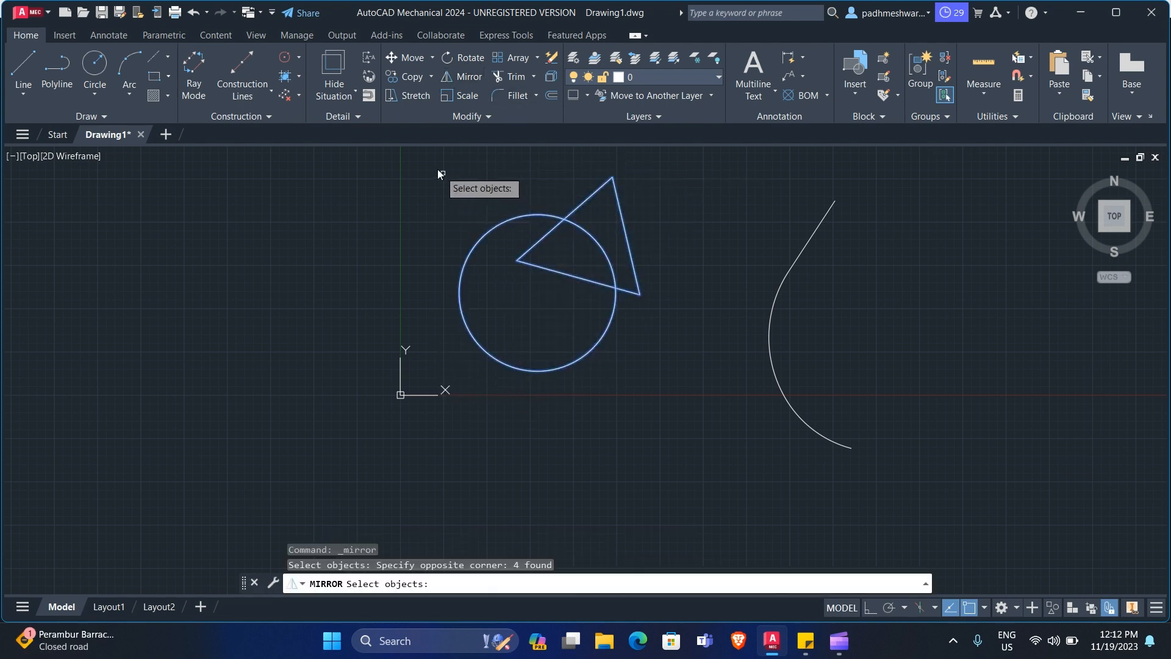
key("Return")
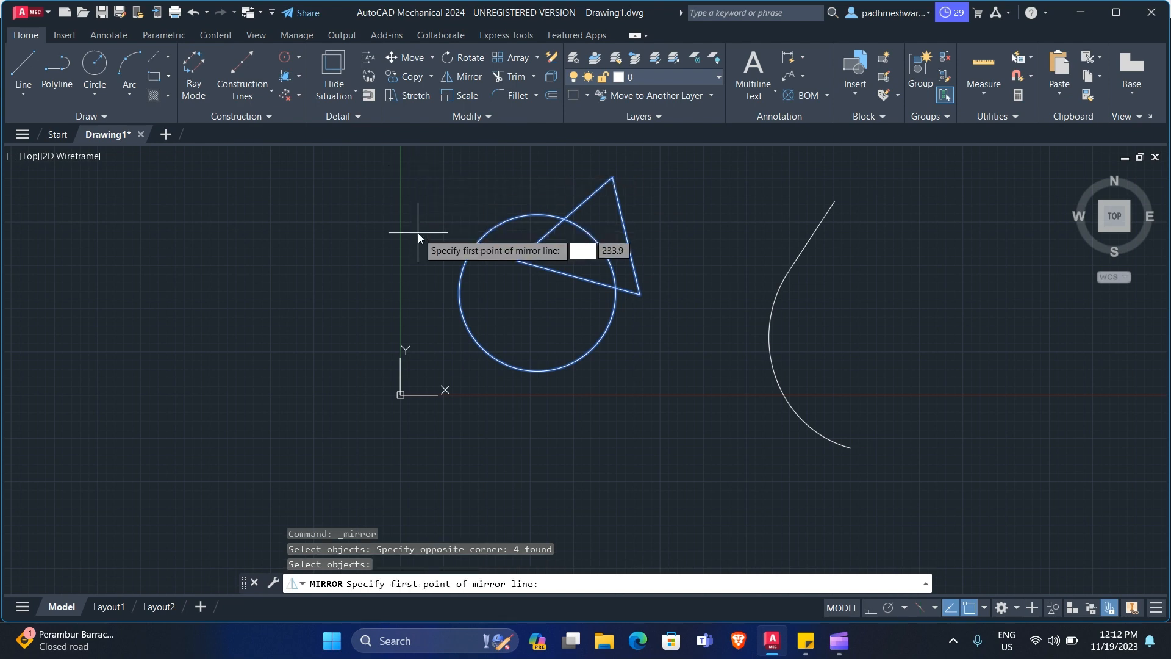
left_click(417, 193)
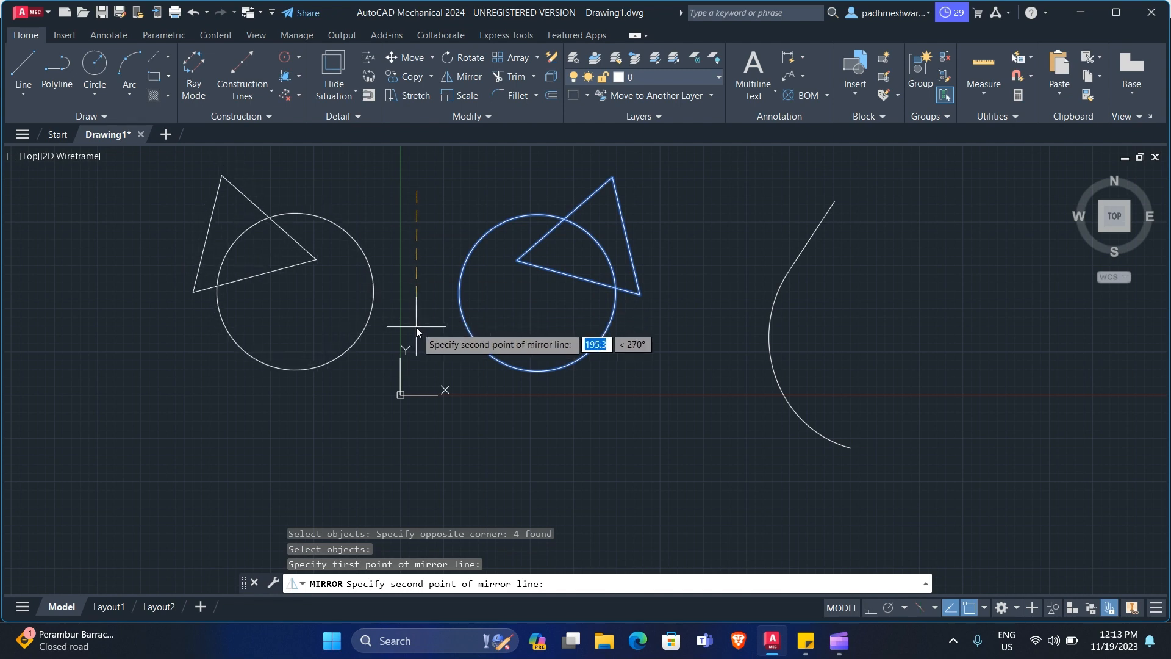
key("F8")
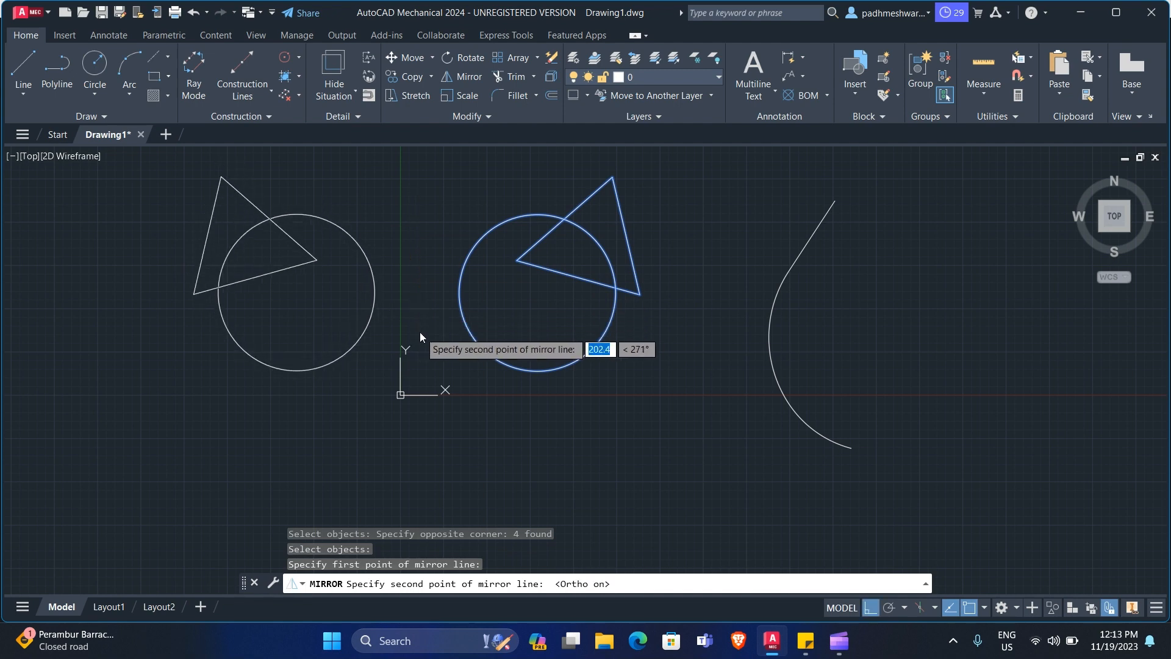
left_click(416, 343)
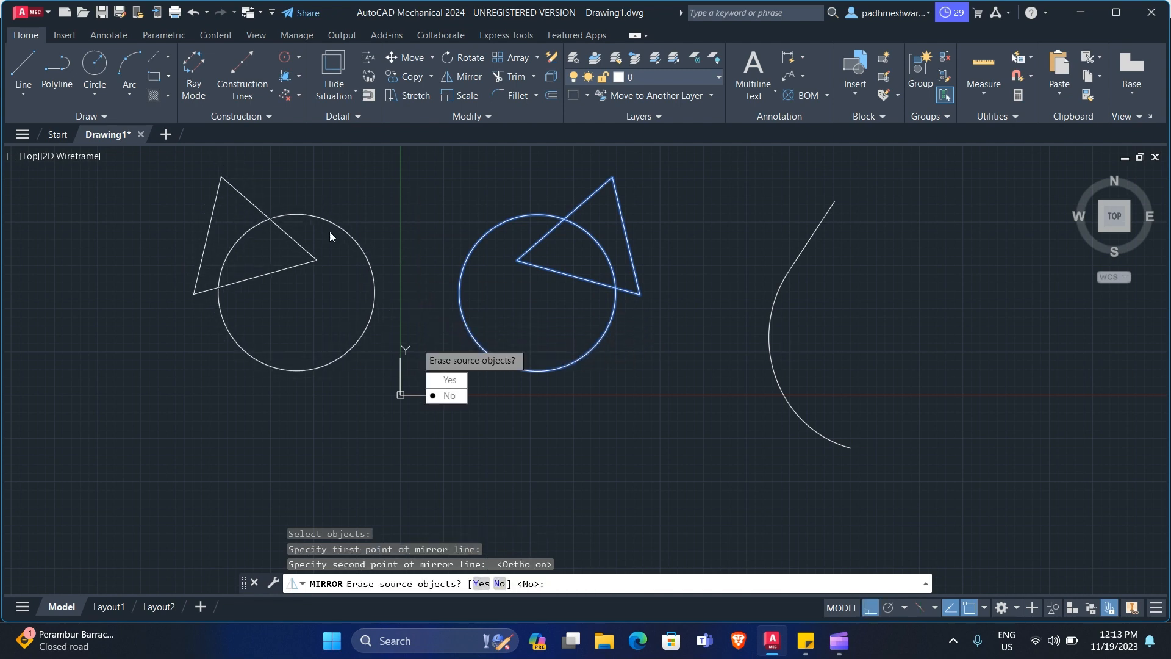
left_click(450, 395)
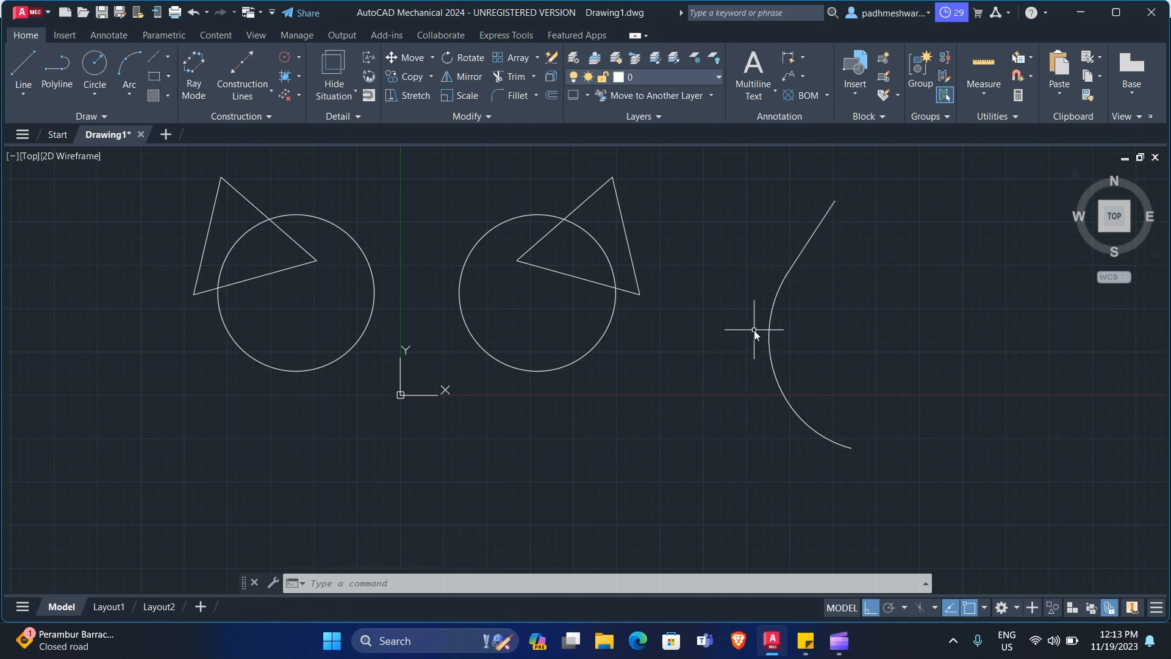
- Mirror the polyline about the line through its two endpoints, keeping the source object, and undo that mirror
left_click(463, 81)
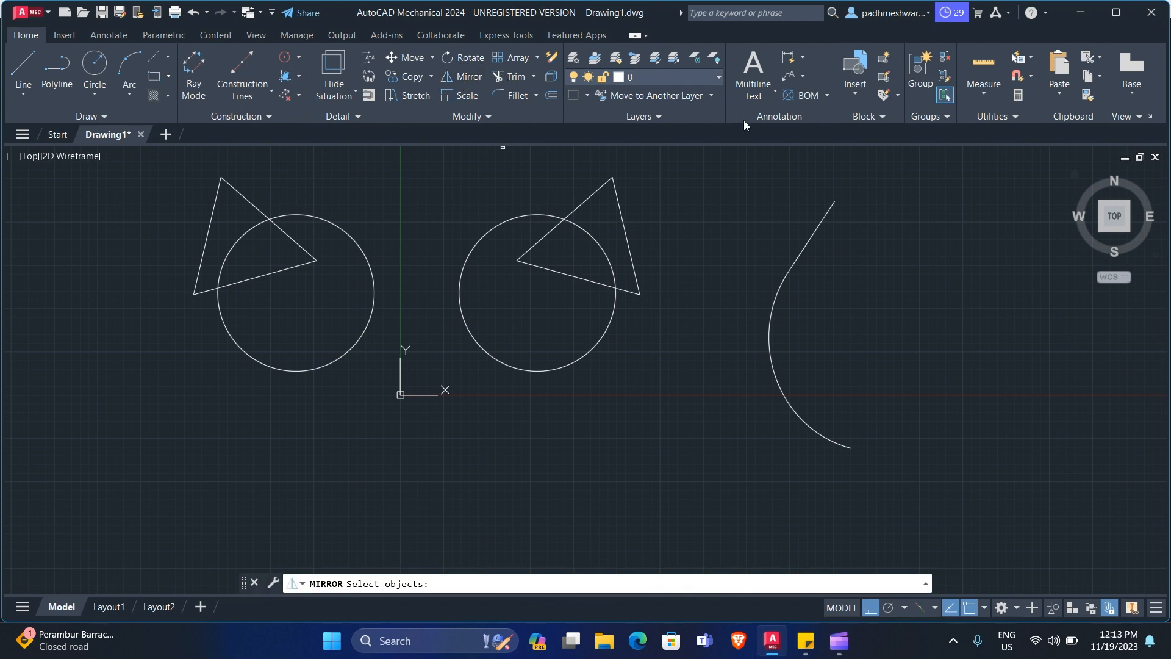
left_click(884, 193)
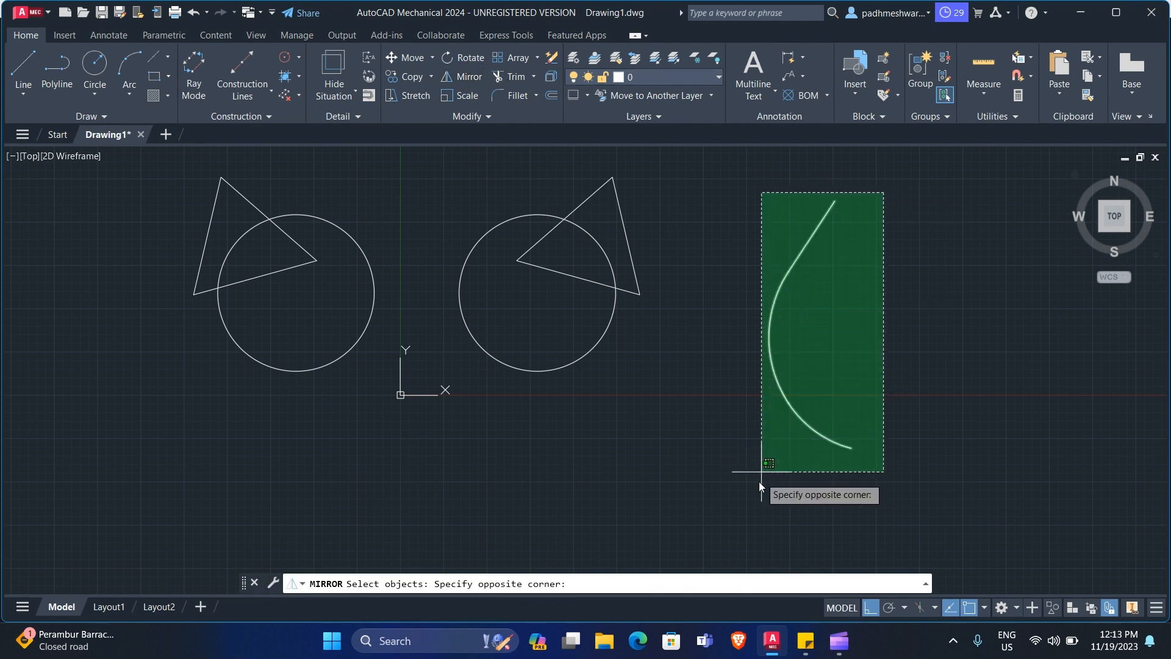
left_click(758, 483)
key("Return")
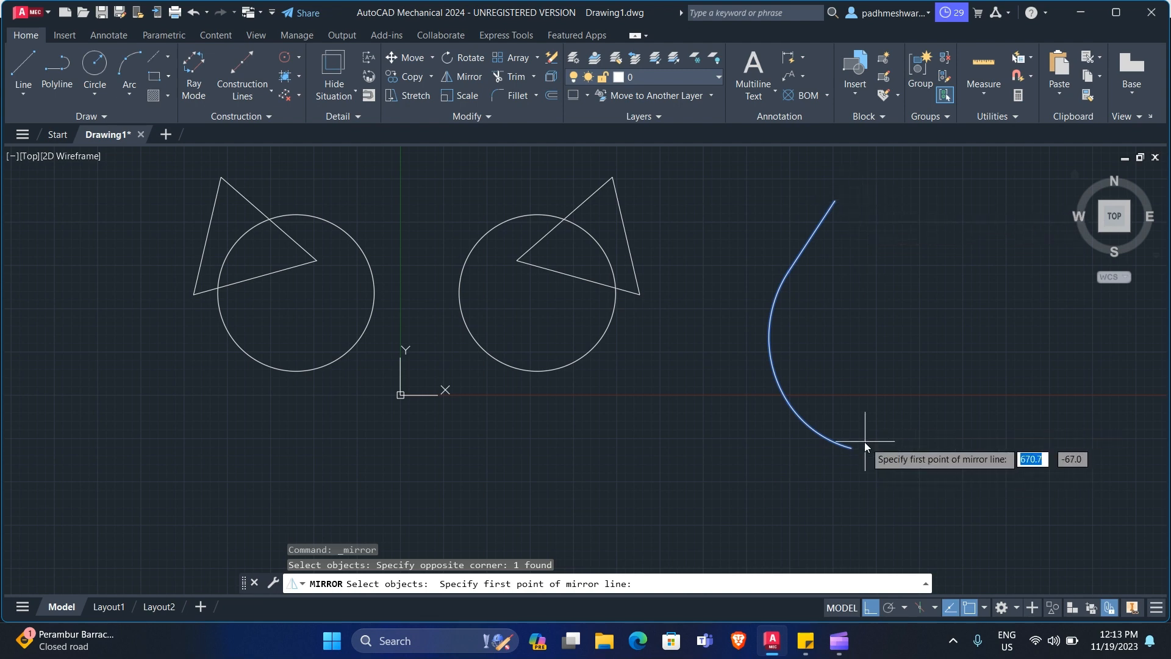
left_click(836, 202)
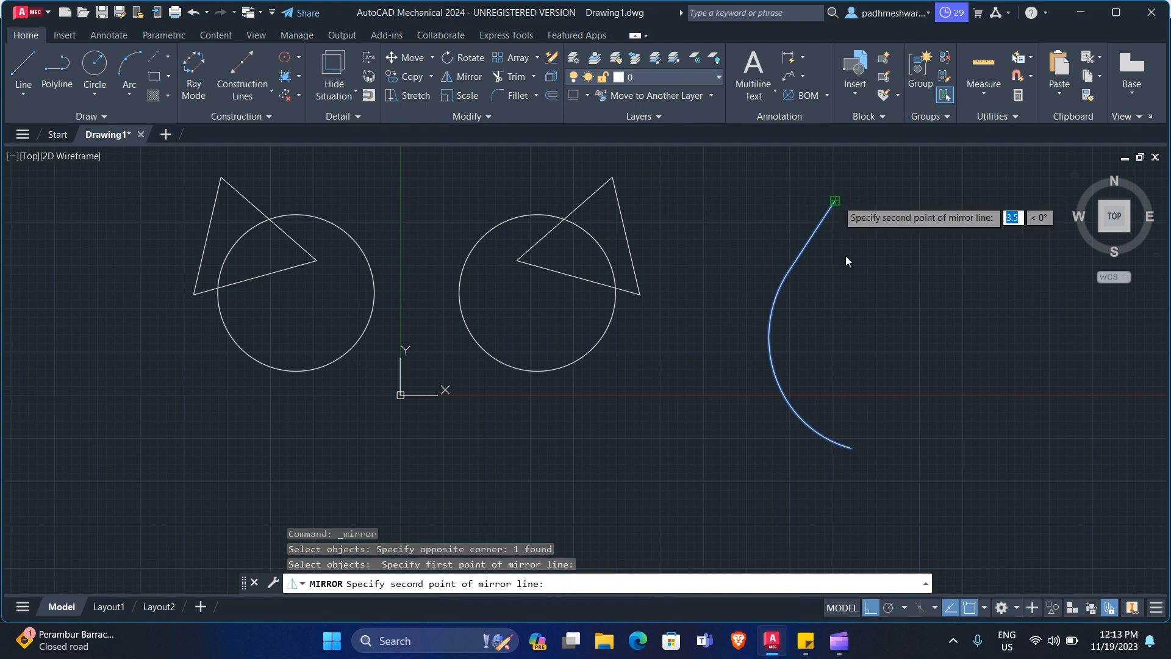
left_click(851, 448)
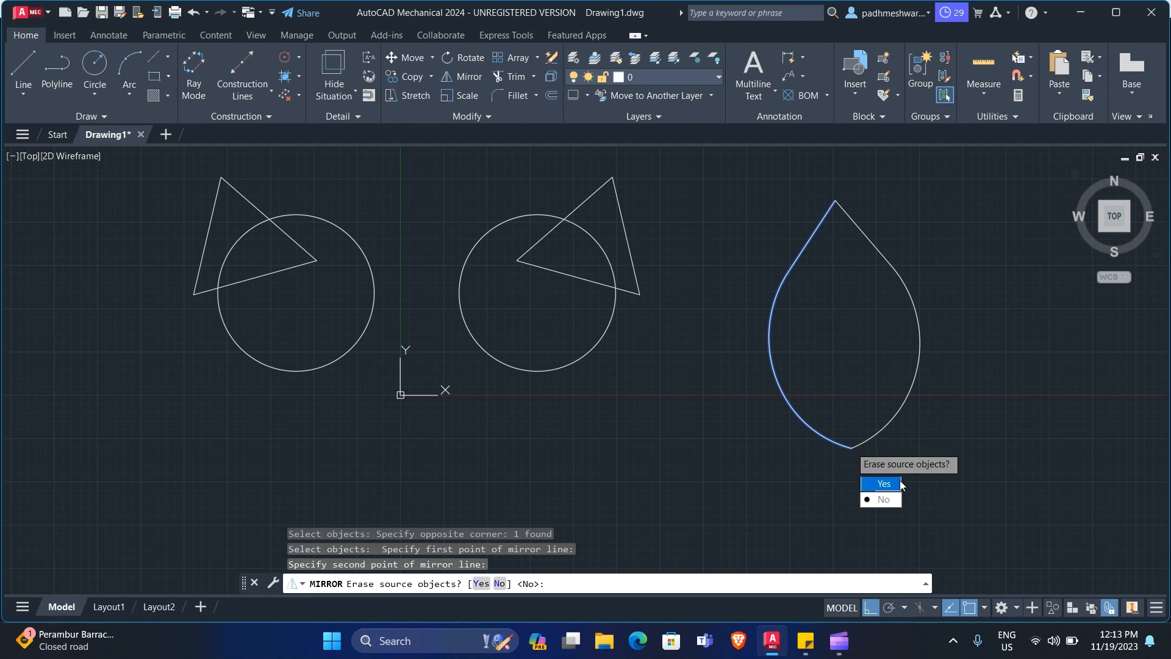
left_click(882, 499)
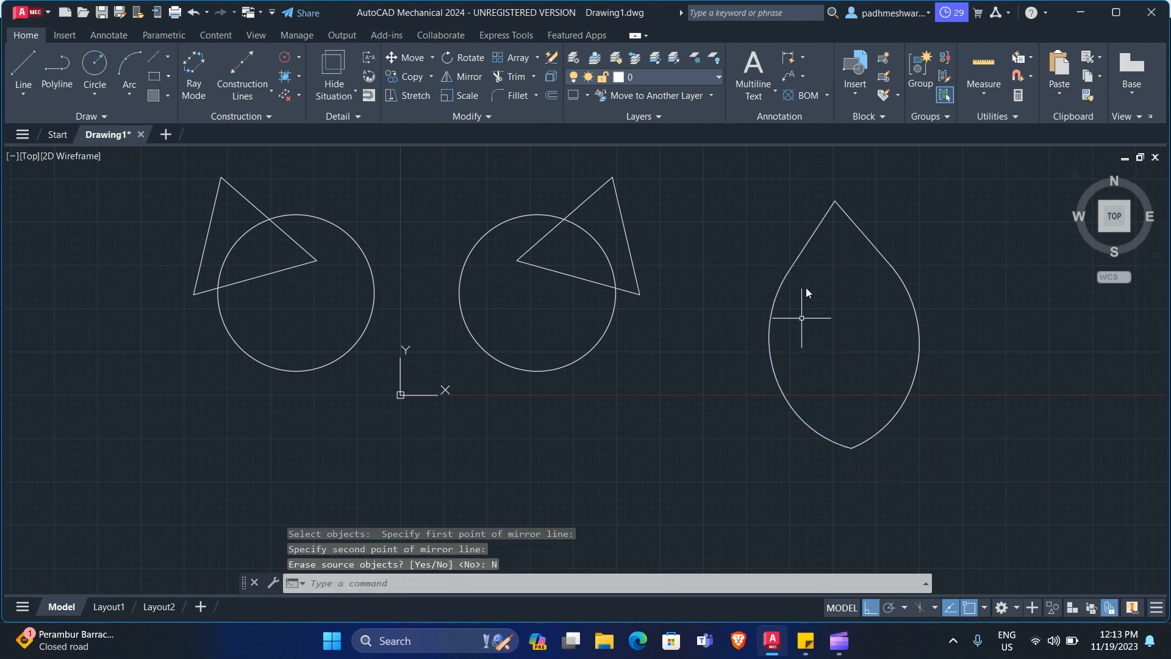
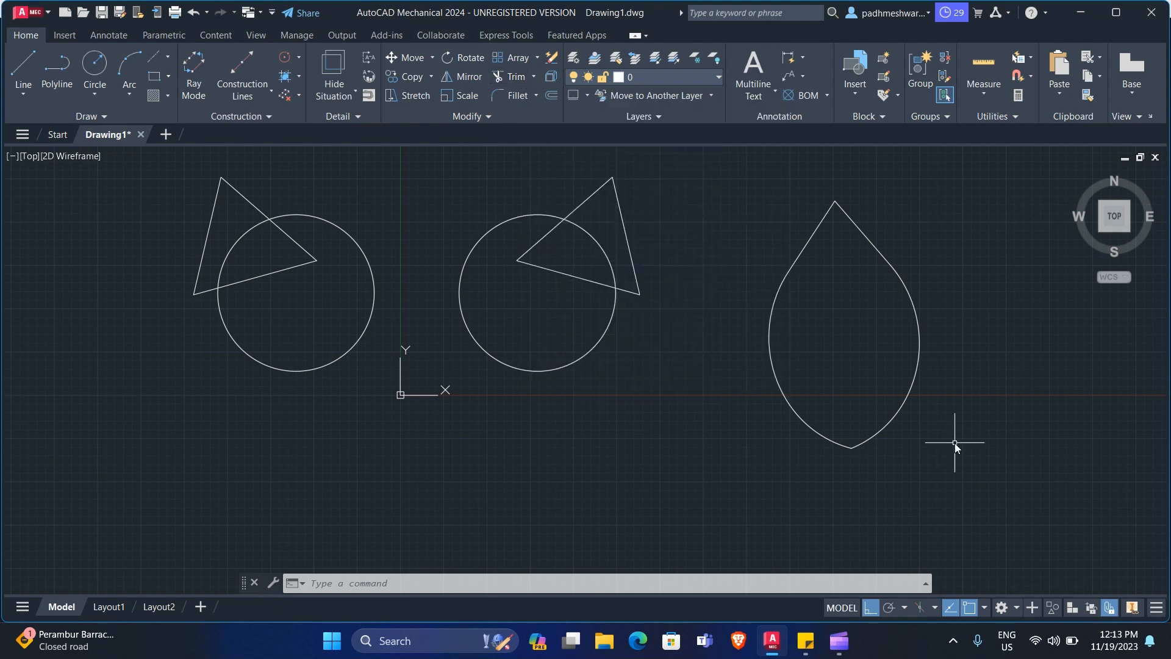
key("ctrl+z")
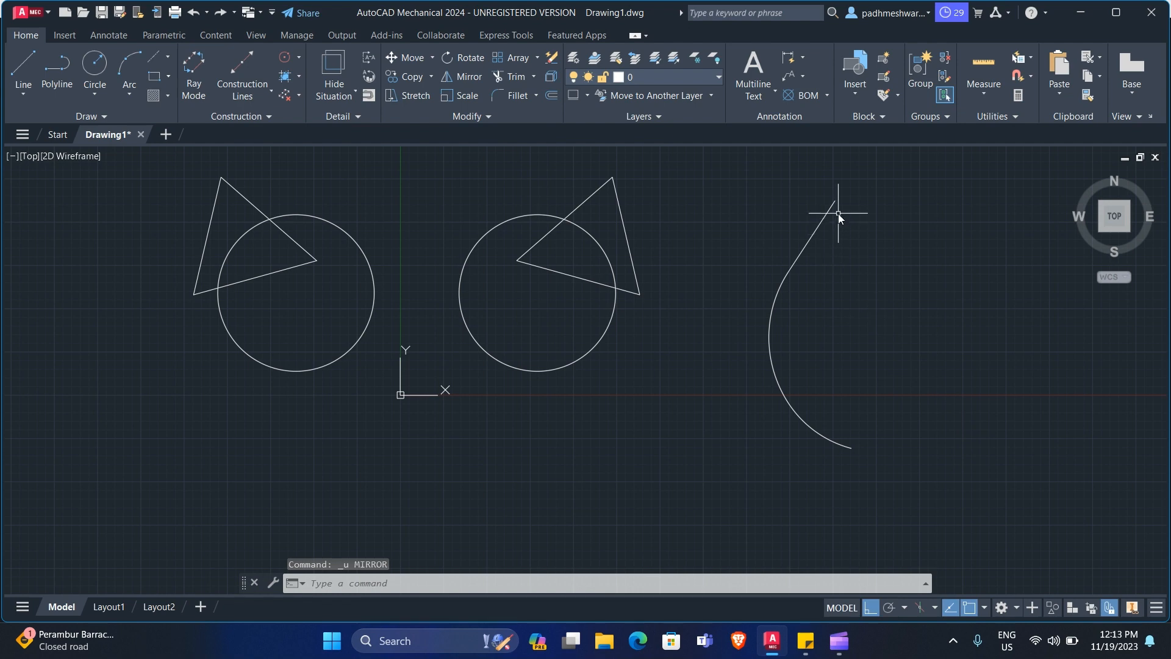
- Add the shortcut mi - mirror as a new line at the end of the sticky note's shortcut list
type("MI")
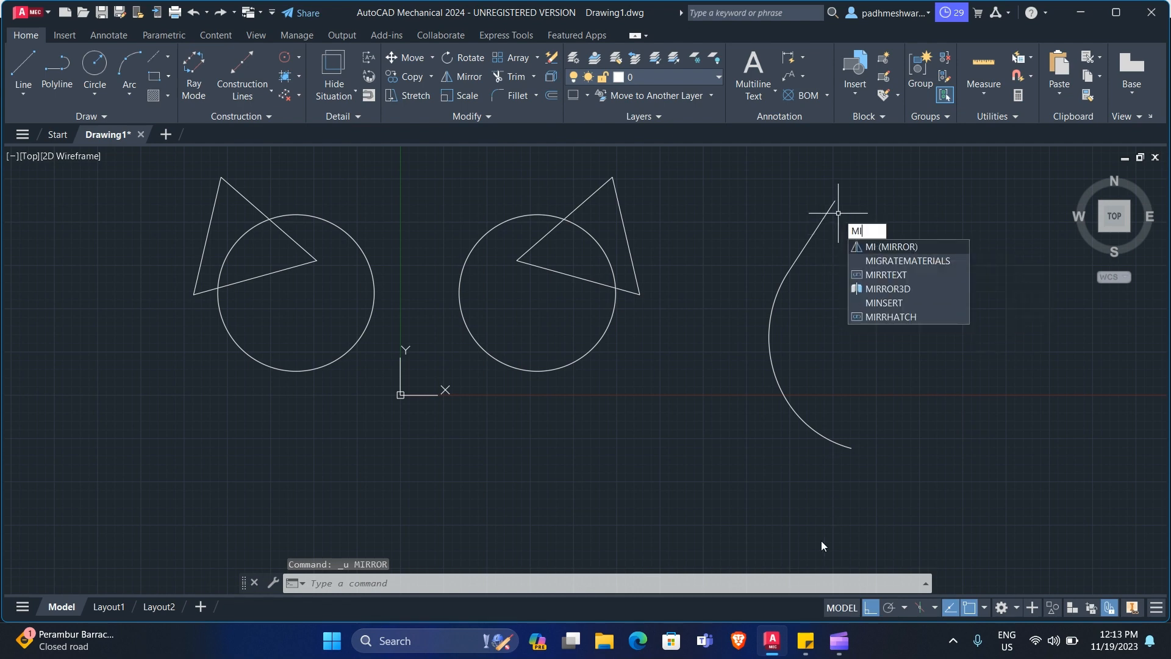
left_click(806, 641)
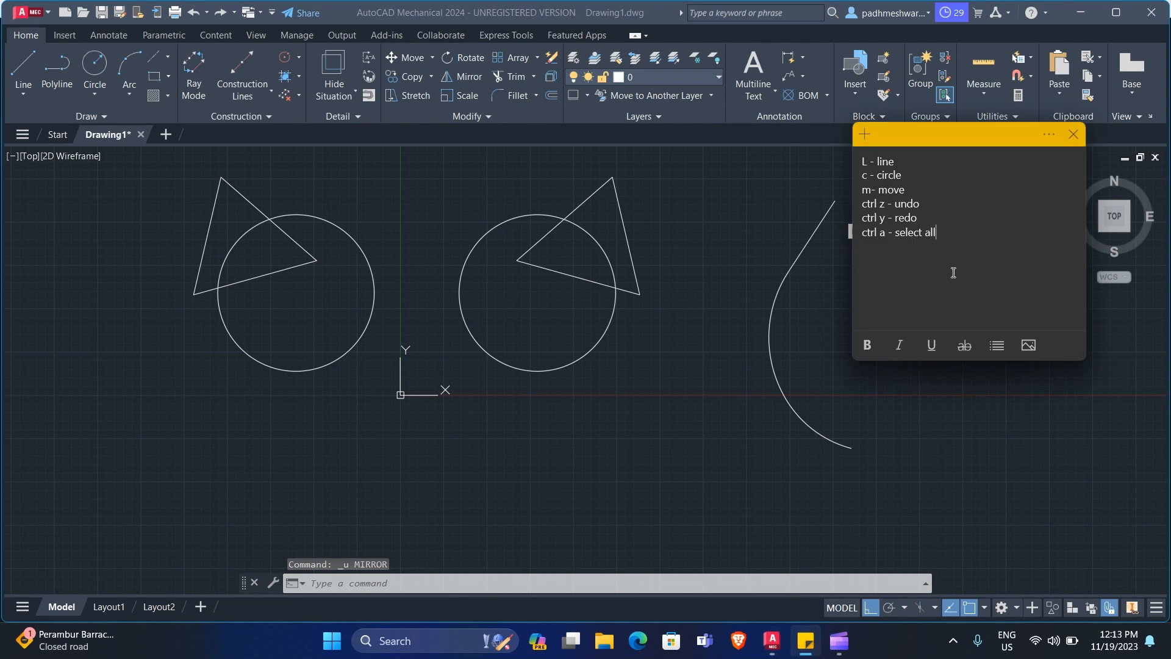
type("mi - m")
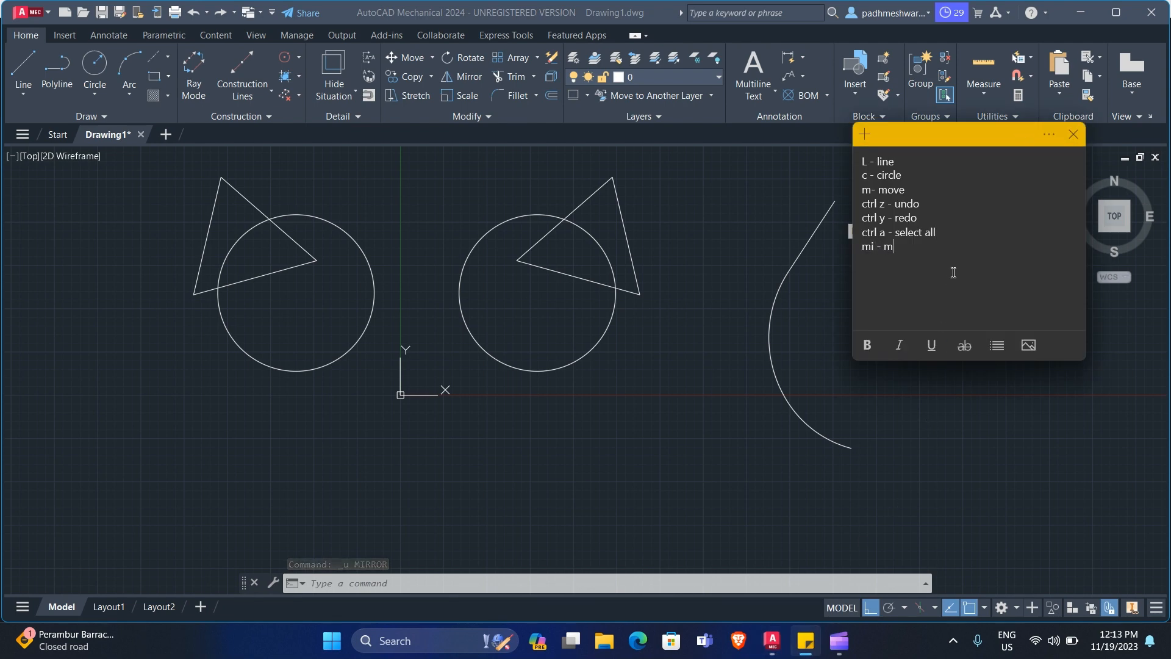
type("irro")
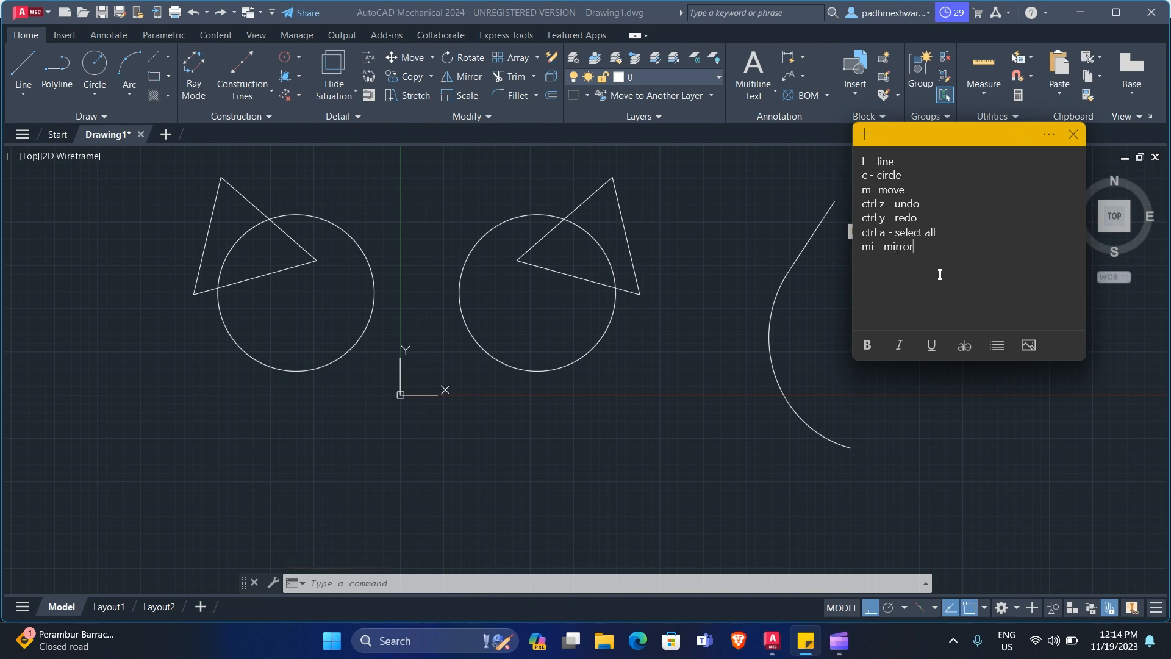
type("r")
- Mirror the open polyline across a vertical line through its upper endpoint, keeping the source object
left_click(851, 449)
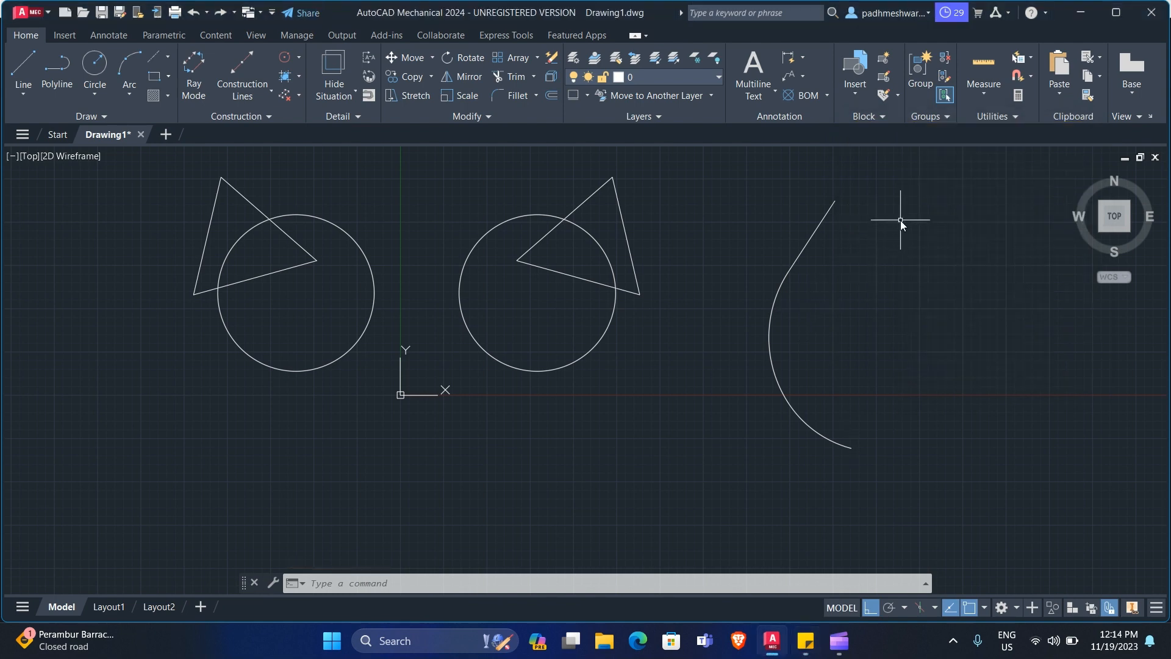
type("mi")
key("Return")
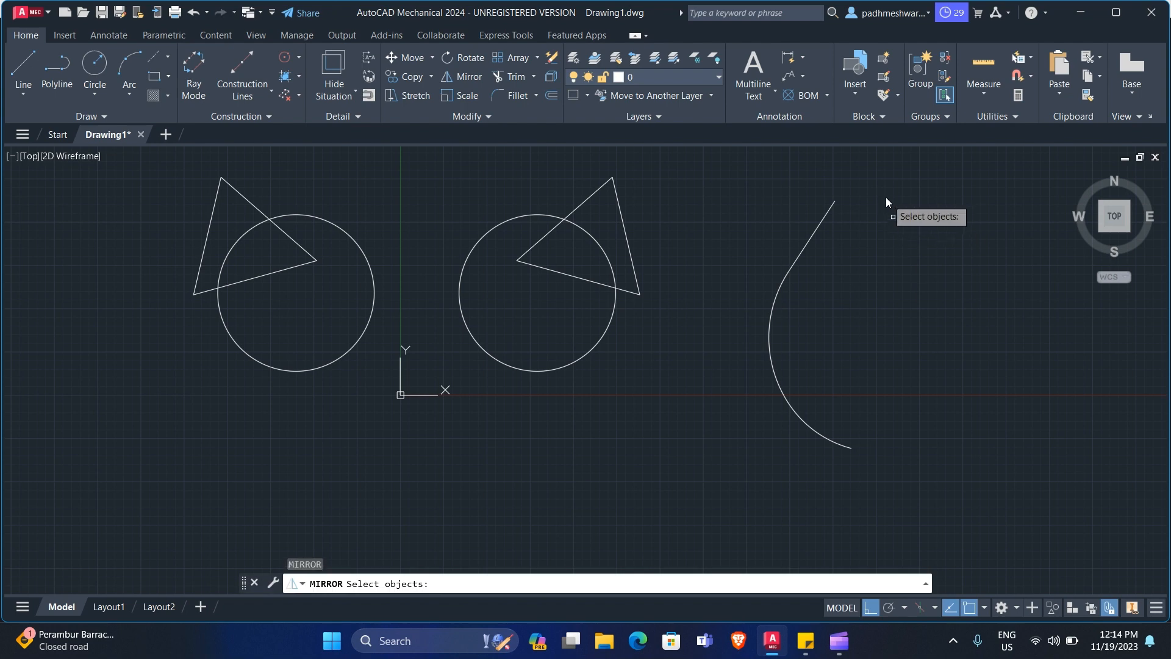
left_click(867, 164)
left_click(738, 551)
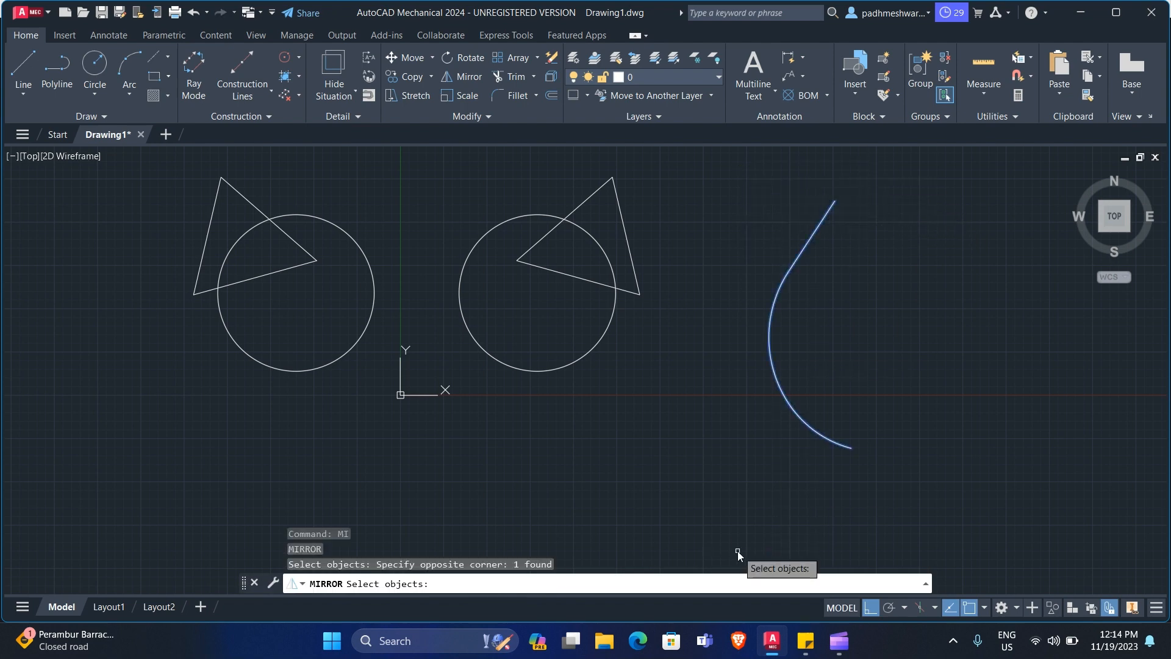
key("Return")
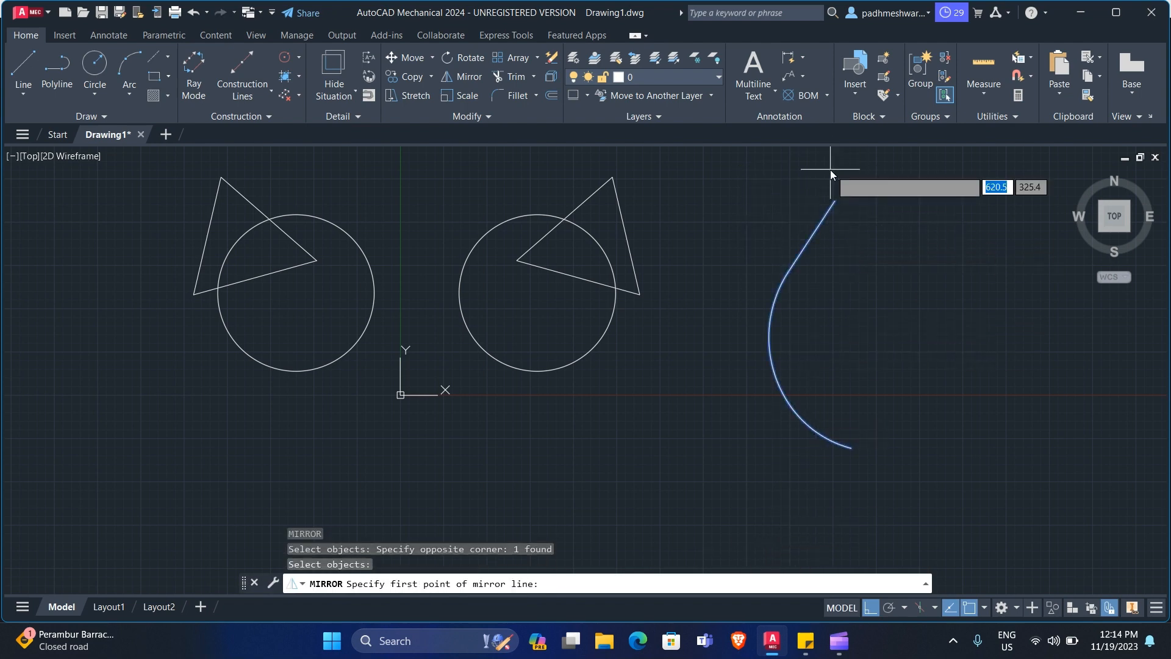
left_click(833, 203)
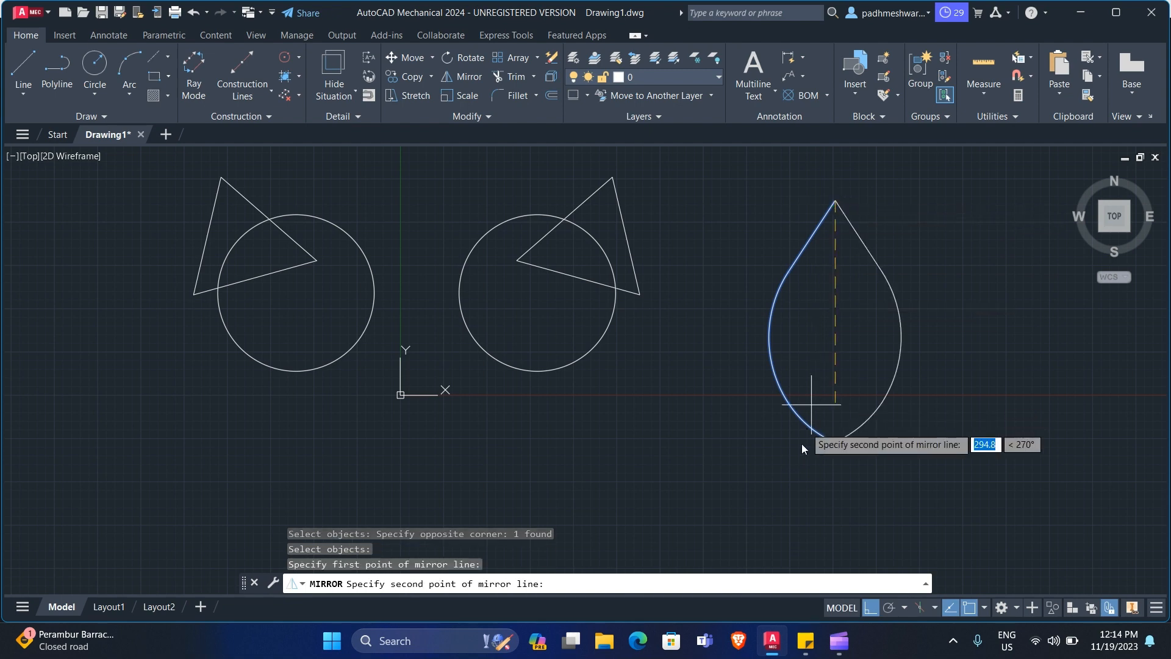
left_click(796, 488)
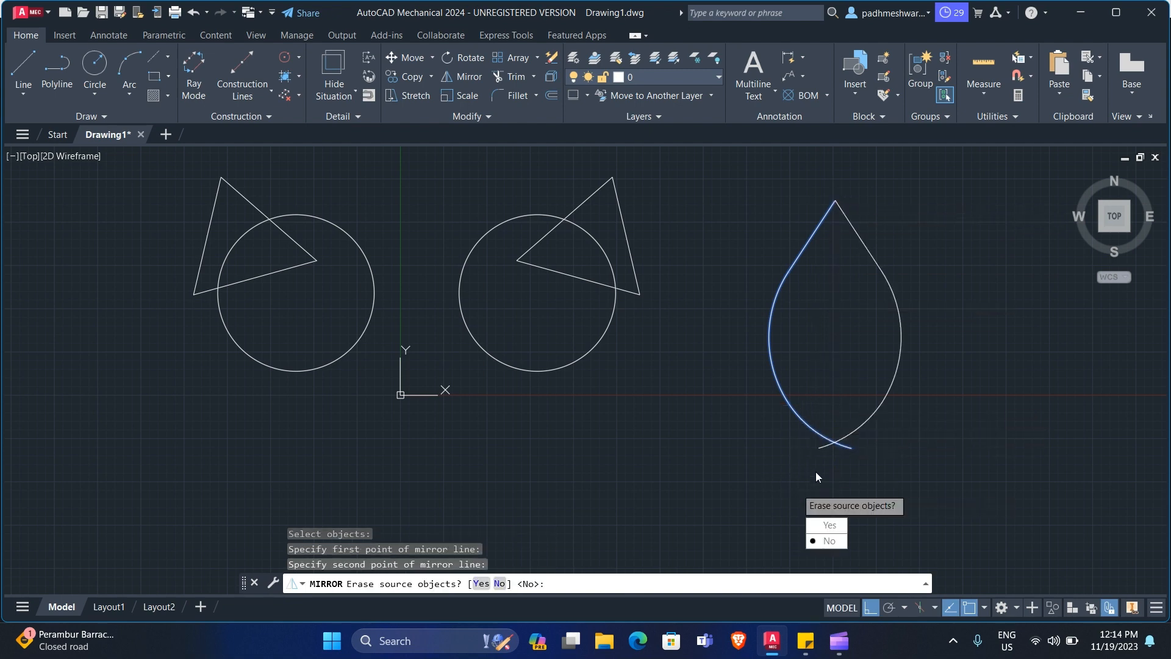
key("Return")
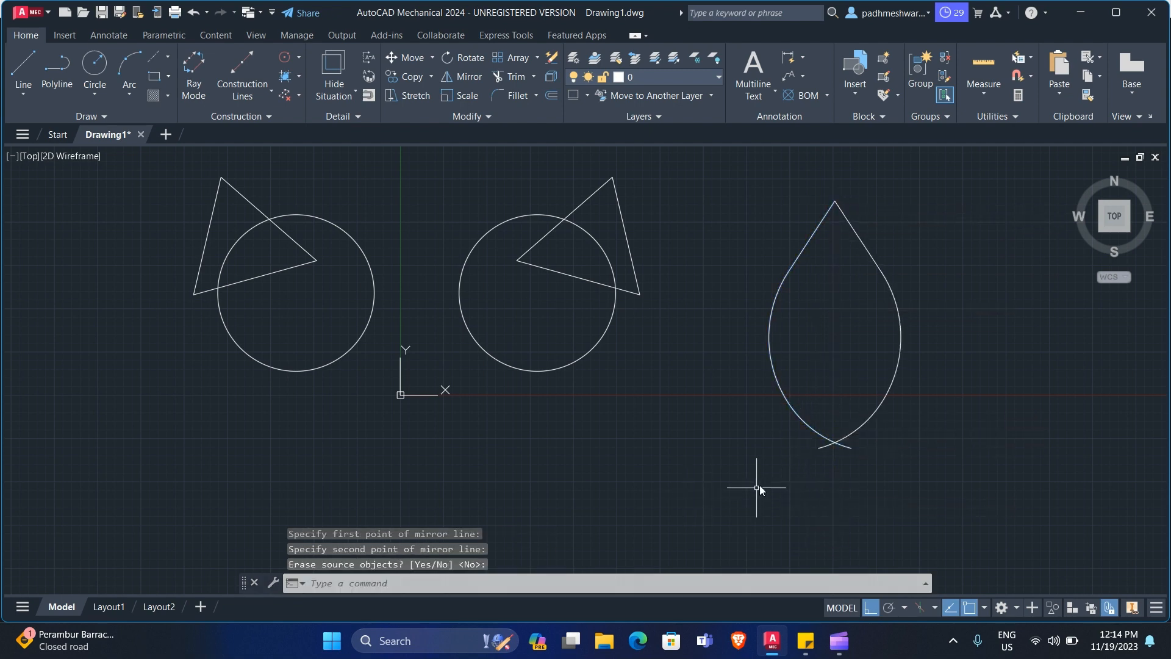
- Erase the left half of the leaf shape and undo the erase
scroll(851, 456, "up", 5)
scroll(851, 456, "up", 4)
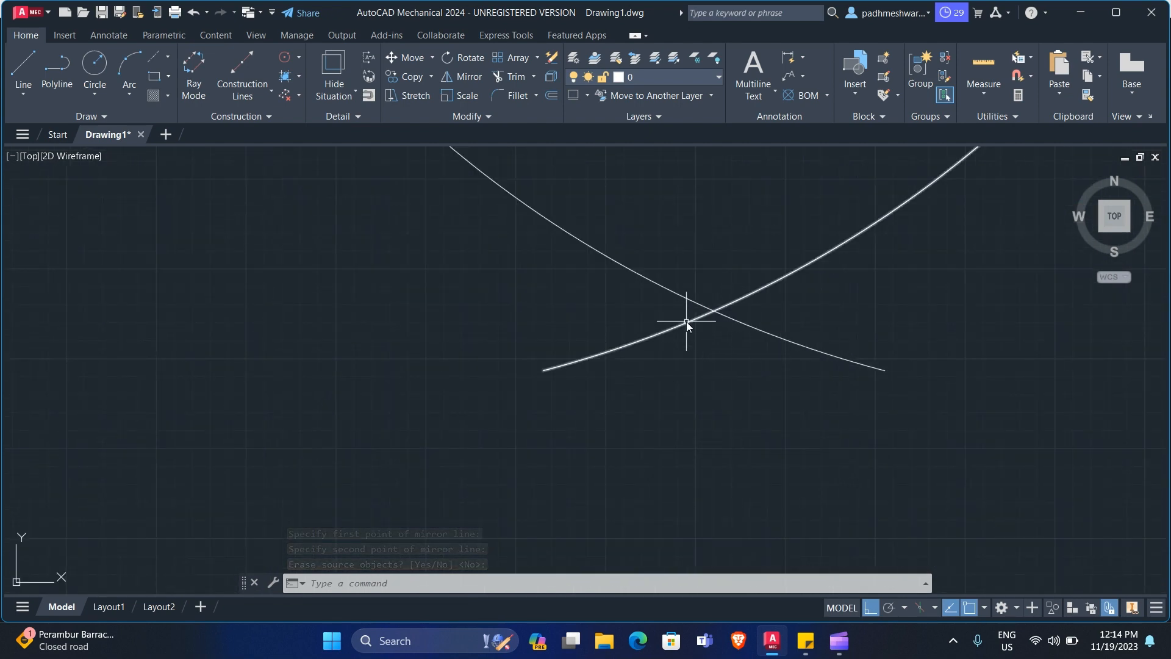
scroll(687, 324, "down", 9)
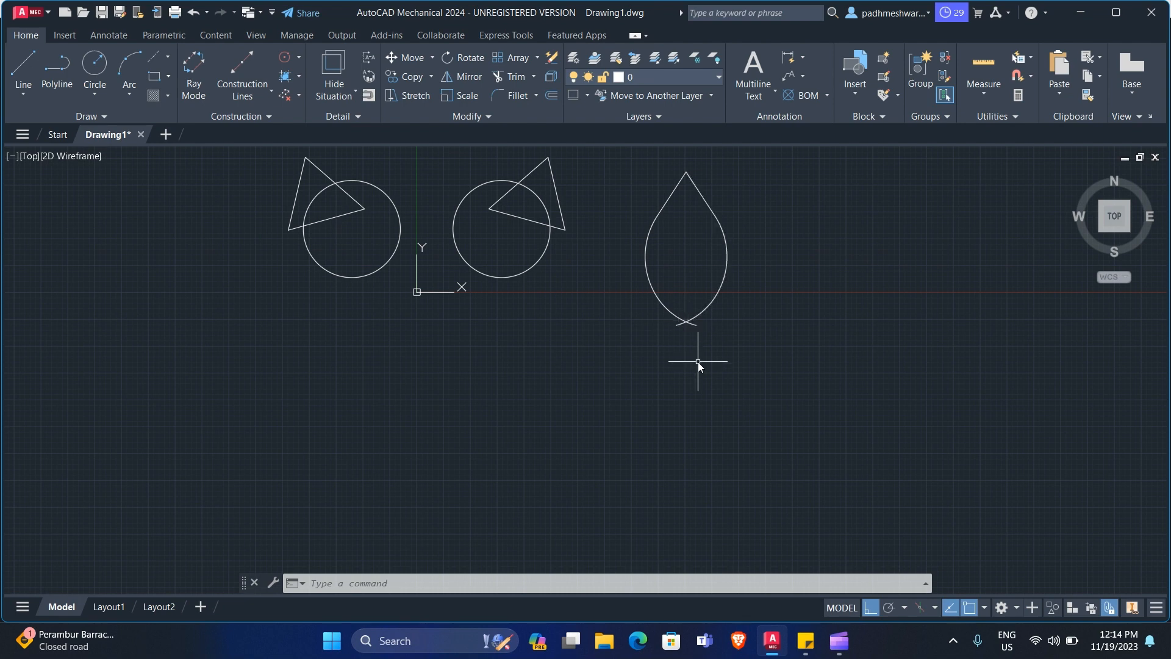
middle_click_drag(698, 361, 673, 426)
scroll(687, 407, "up", 5)
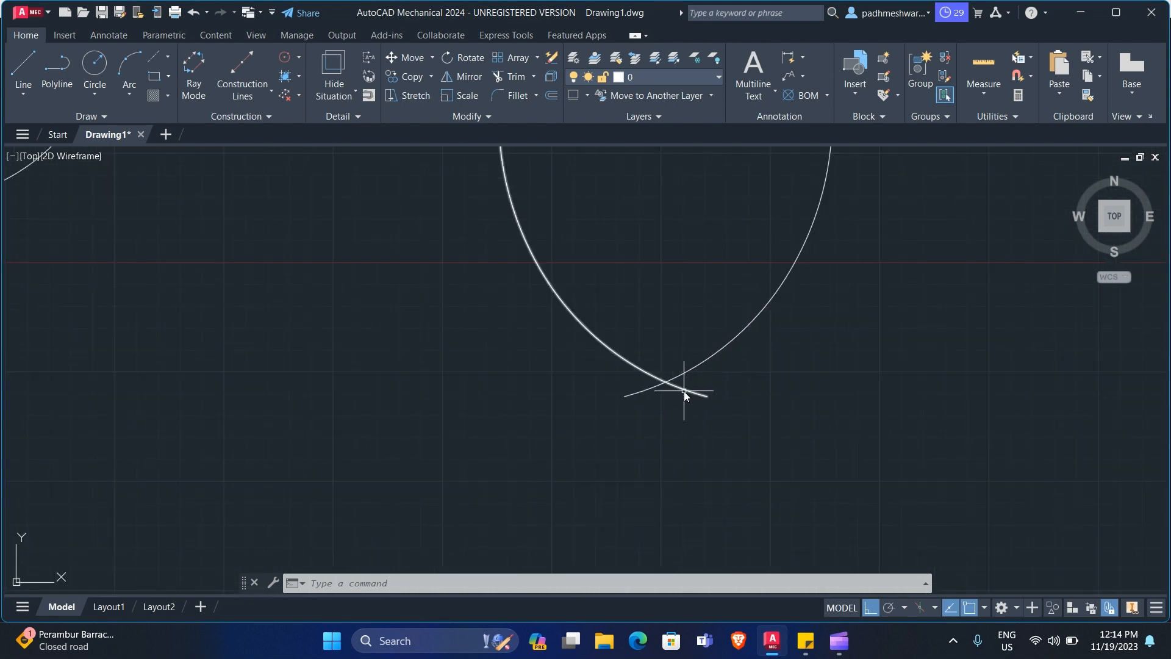
left_click(683, 391)
scroll(681, 394, "down", 5)
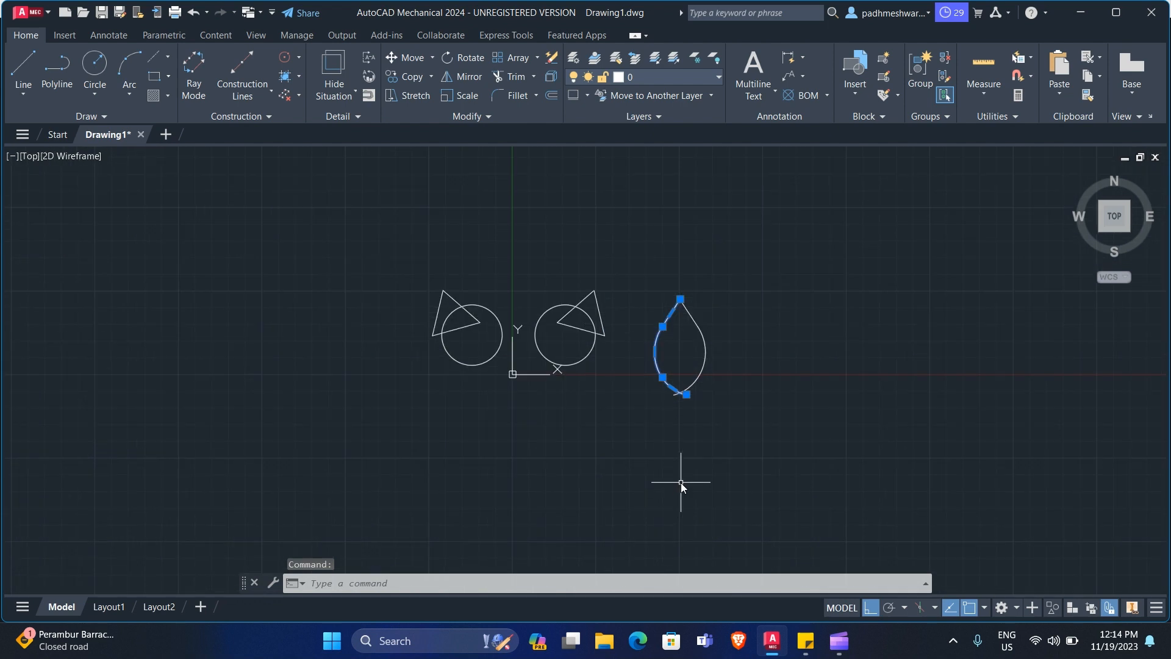
key("Delete")
key("ctrl+z")
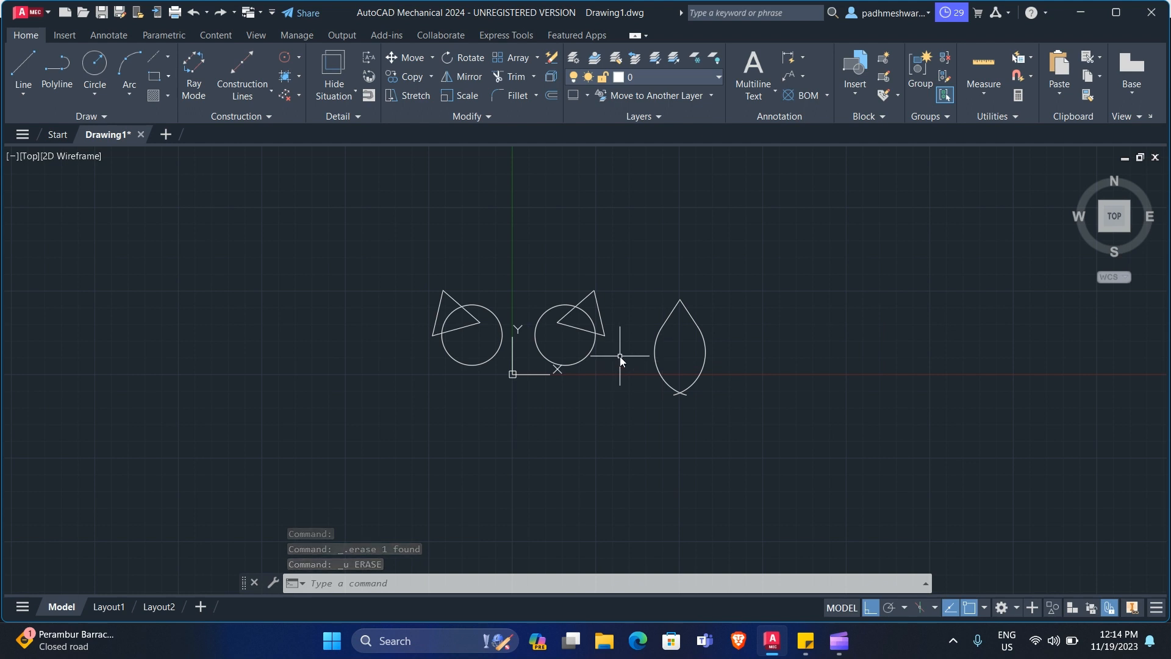
left_click(808, 642)
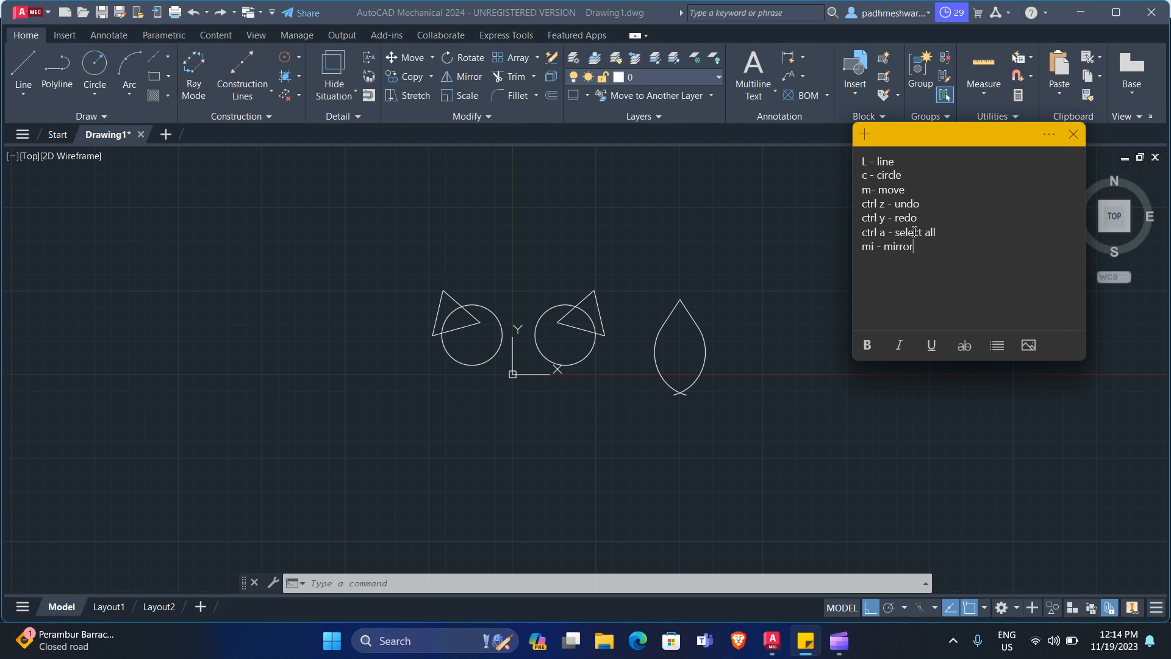
left_click(770, 295)
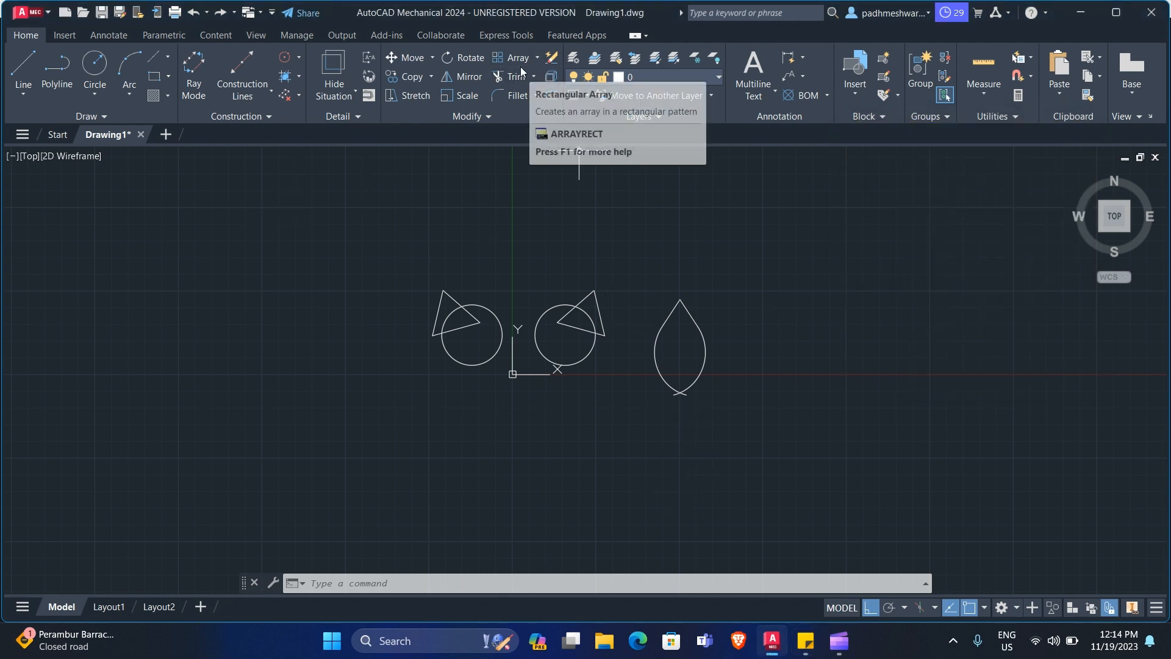
- Trim the two short polyline ends that extend past their crossing at the bottom tip of the leaf shape
left_click(514, 81)
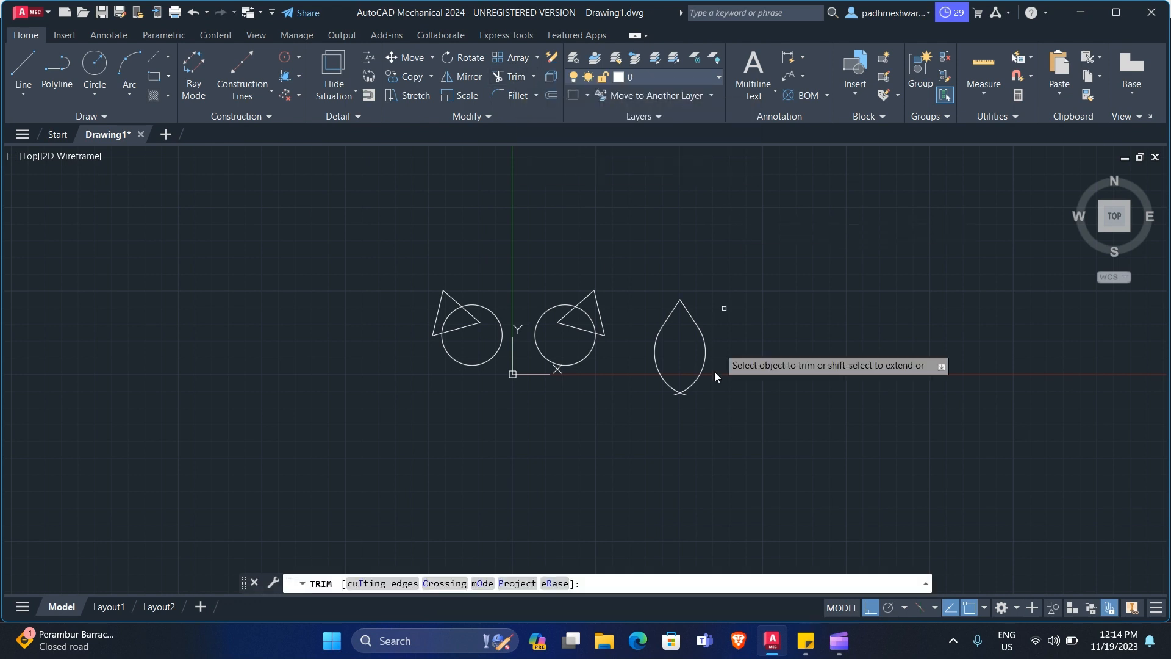
scroll(680, 448, "up", 8)
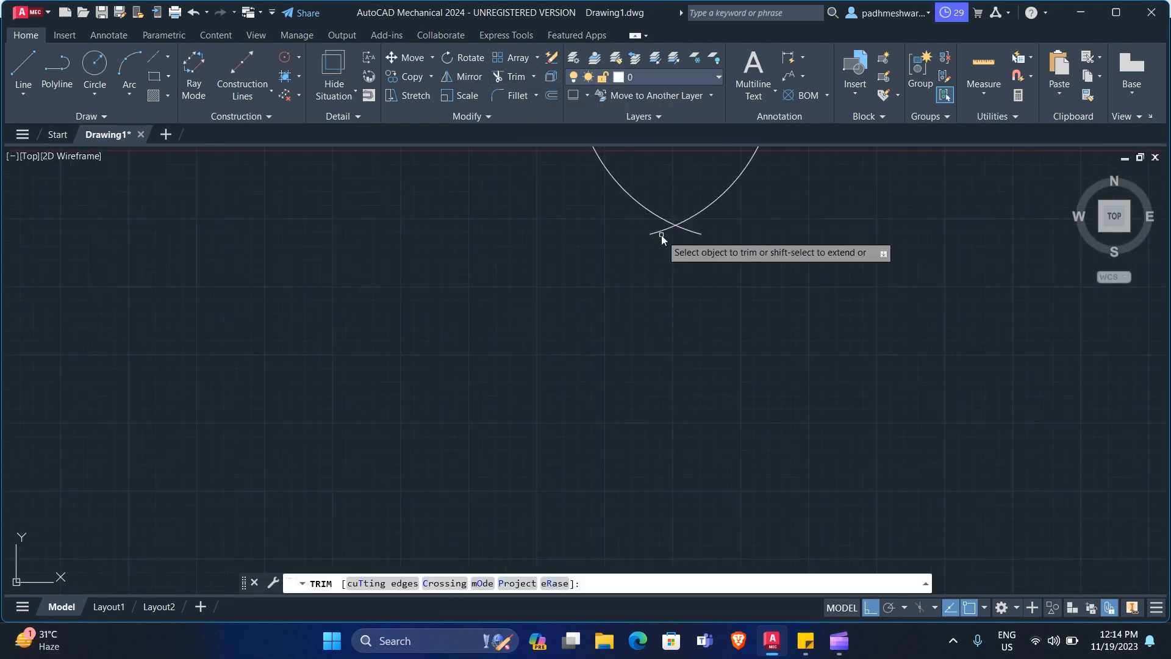
left_click(665, 227)
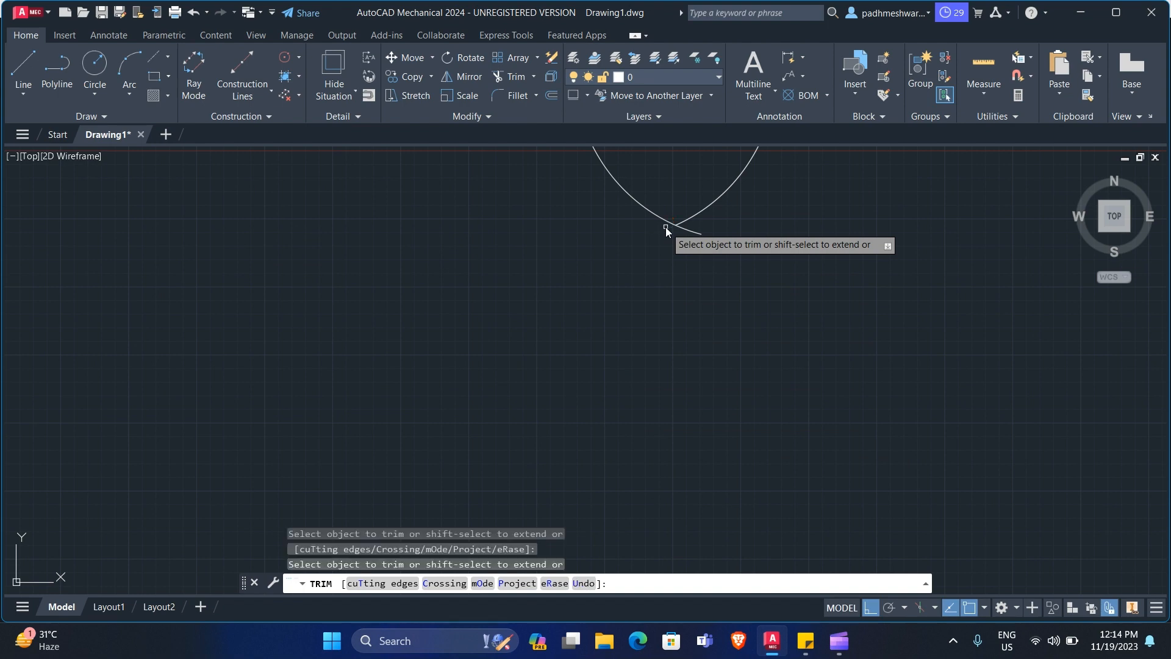
left_click(684, 232)
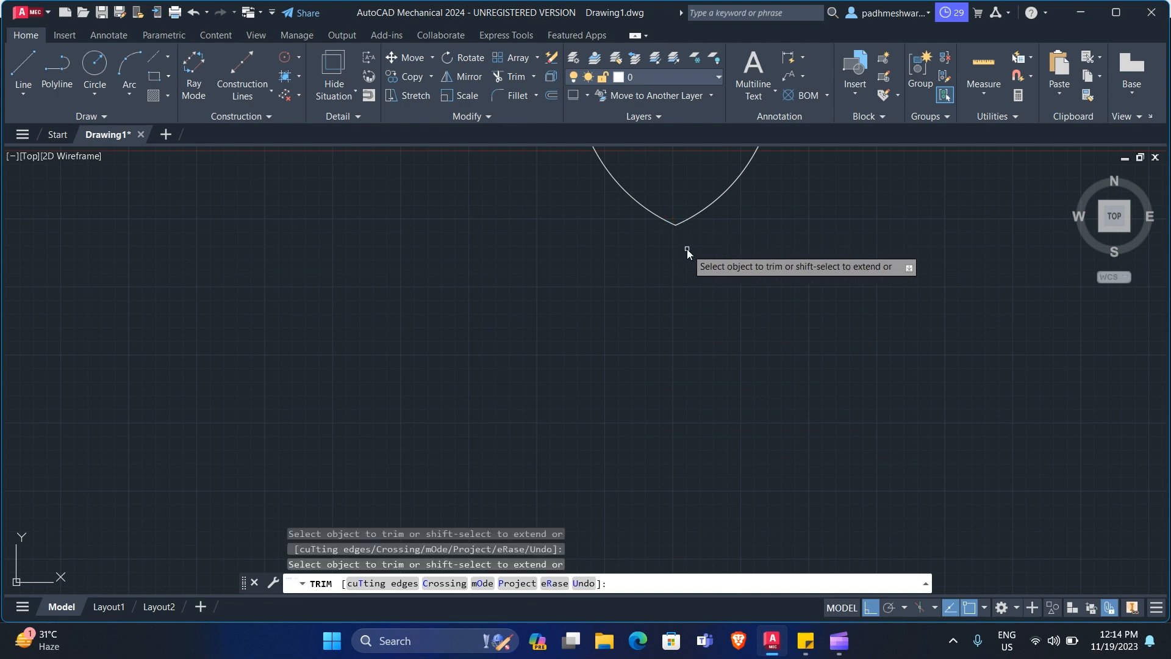
scroll(687, 249, "down", 8)
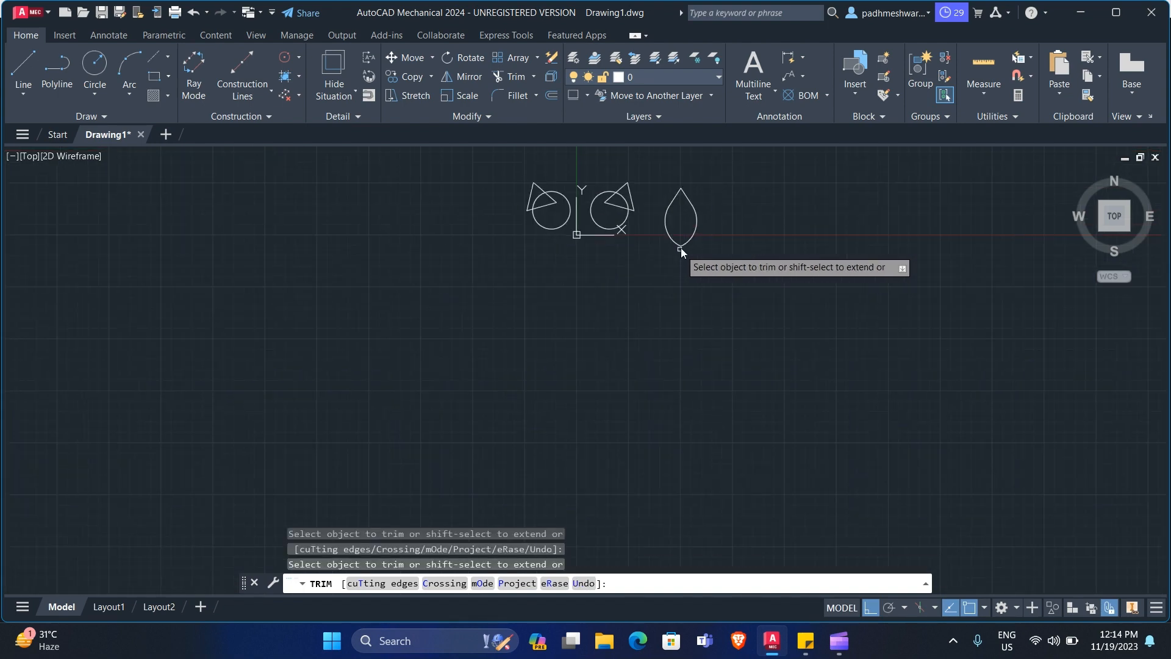
scroll(679, 183, "up", 2)
key("Escape")
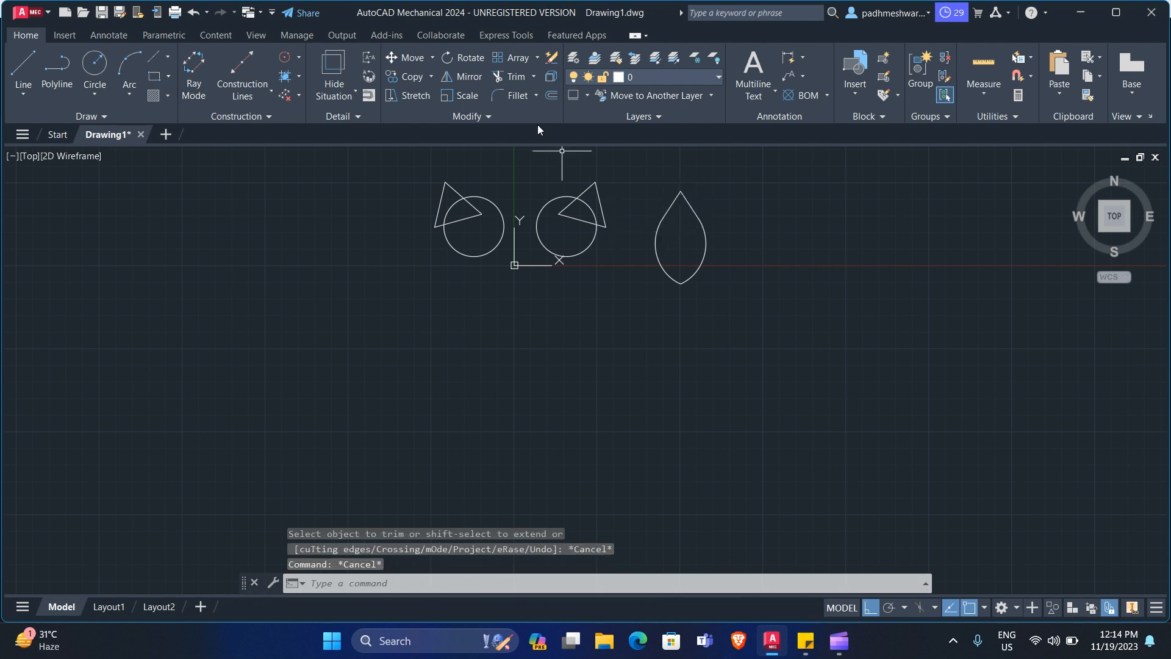
left_click(535, 76)
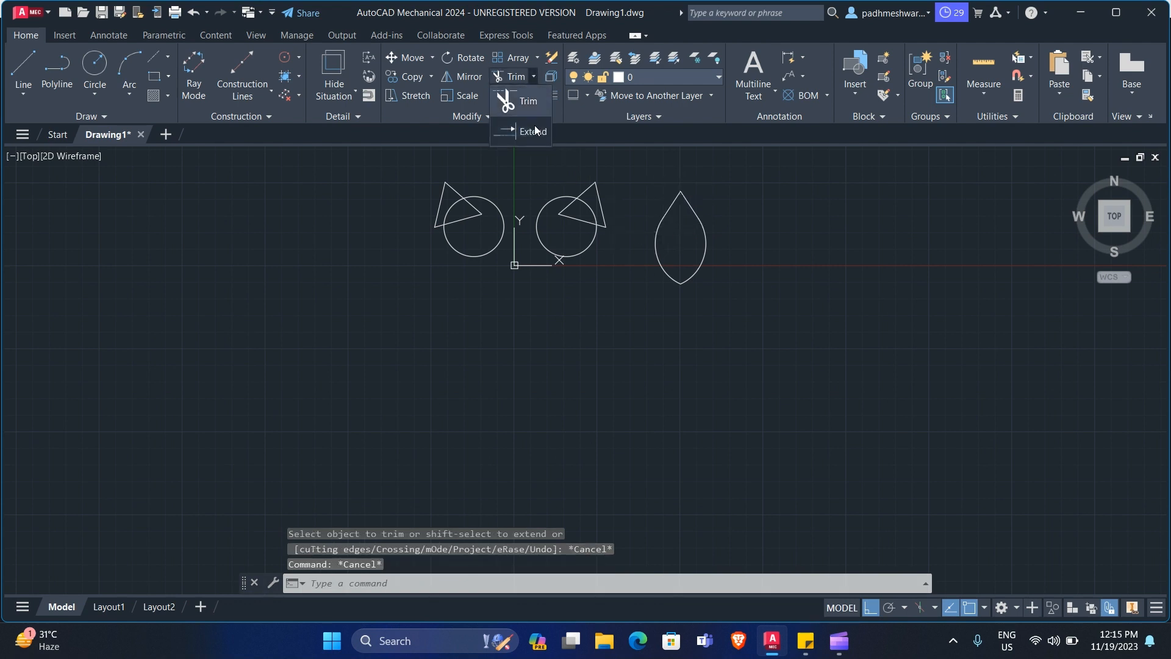
key("Escape")
key("Escape")
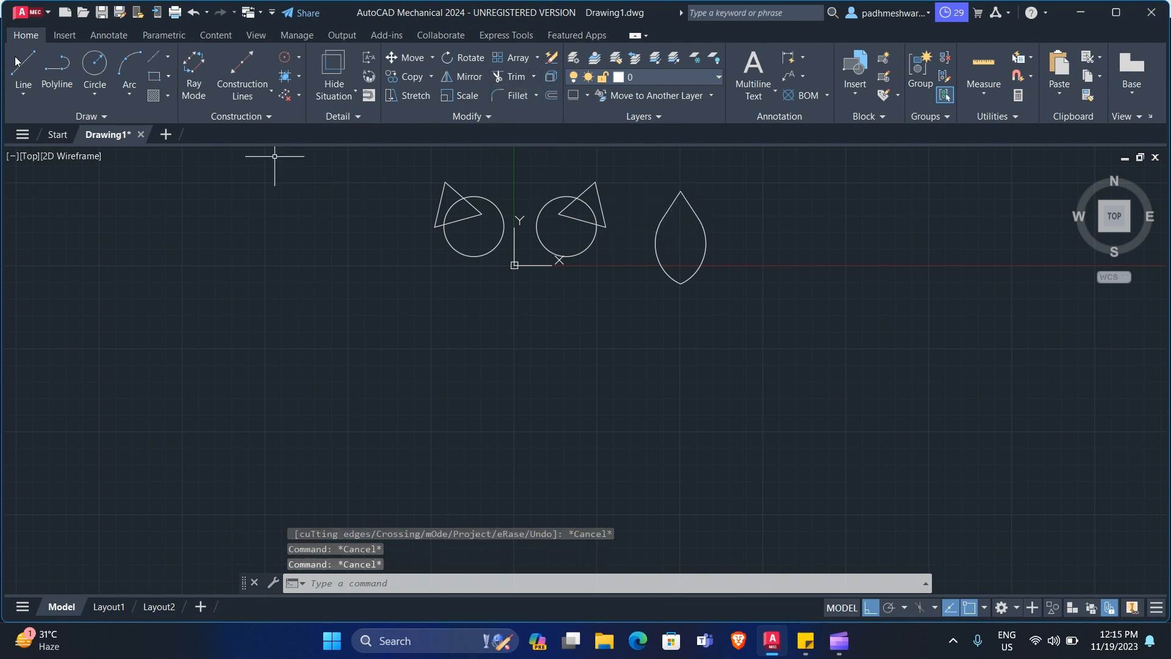
- Draw a short horizontal line across the upper left side of the leaf, starting outside and ending inside near its middle
left_click(29, 68)
scroll(610, 252, "up", 4)
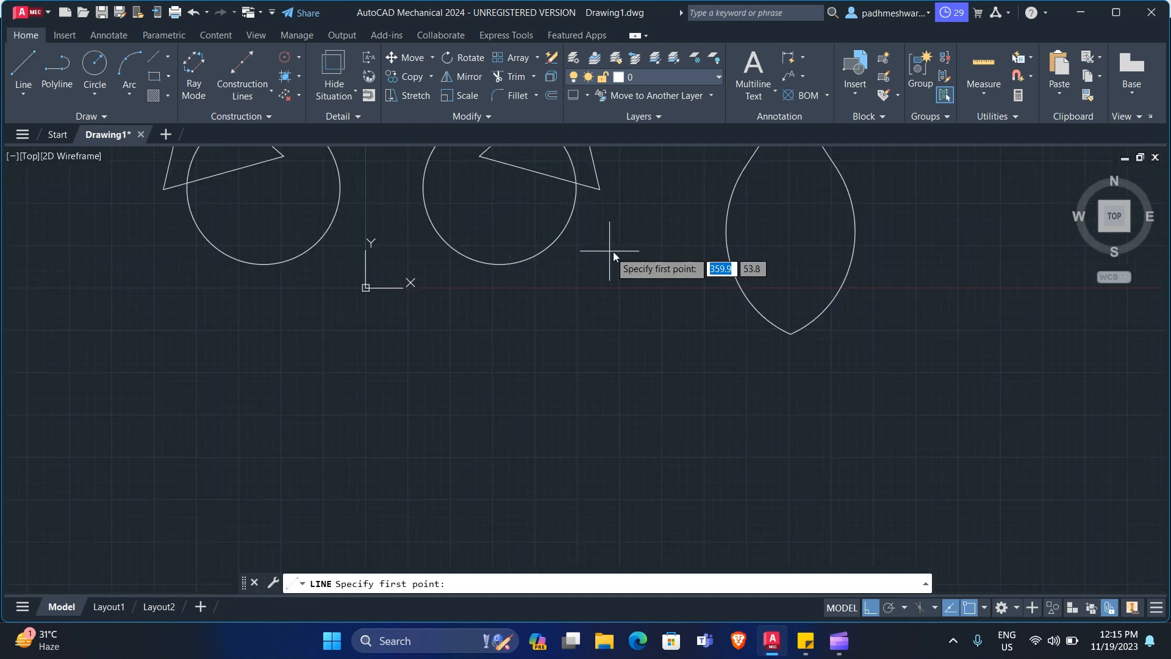
middle_click_drag(660, 235, 583, 358)
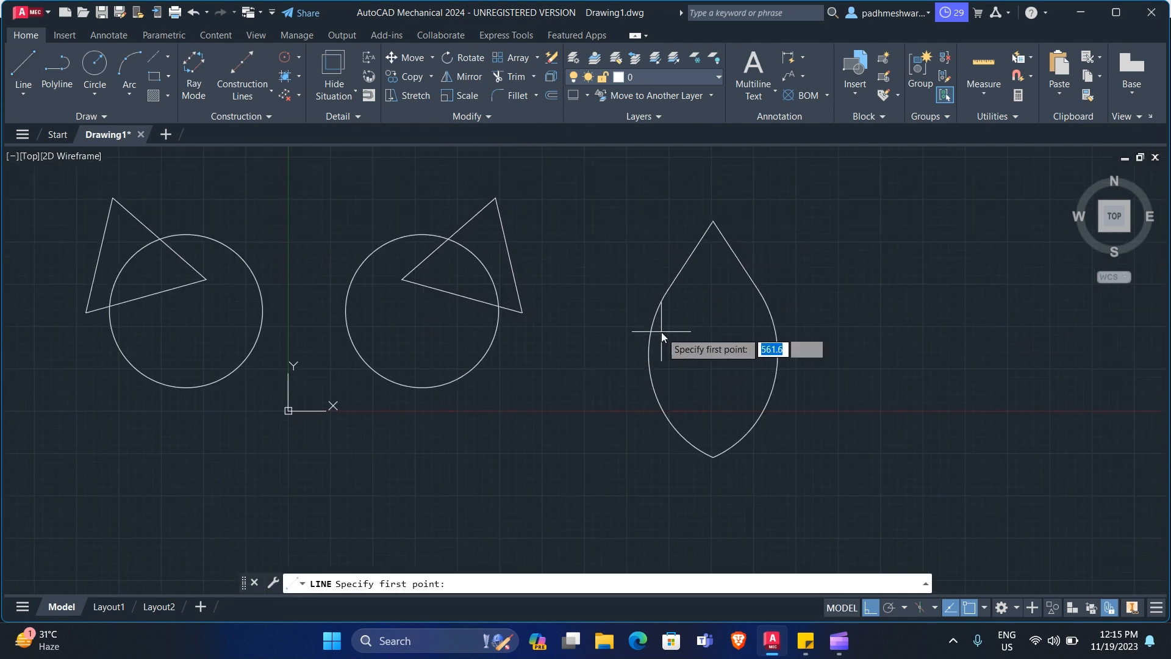
left_click(641, 296)
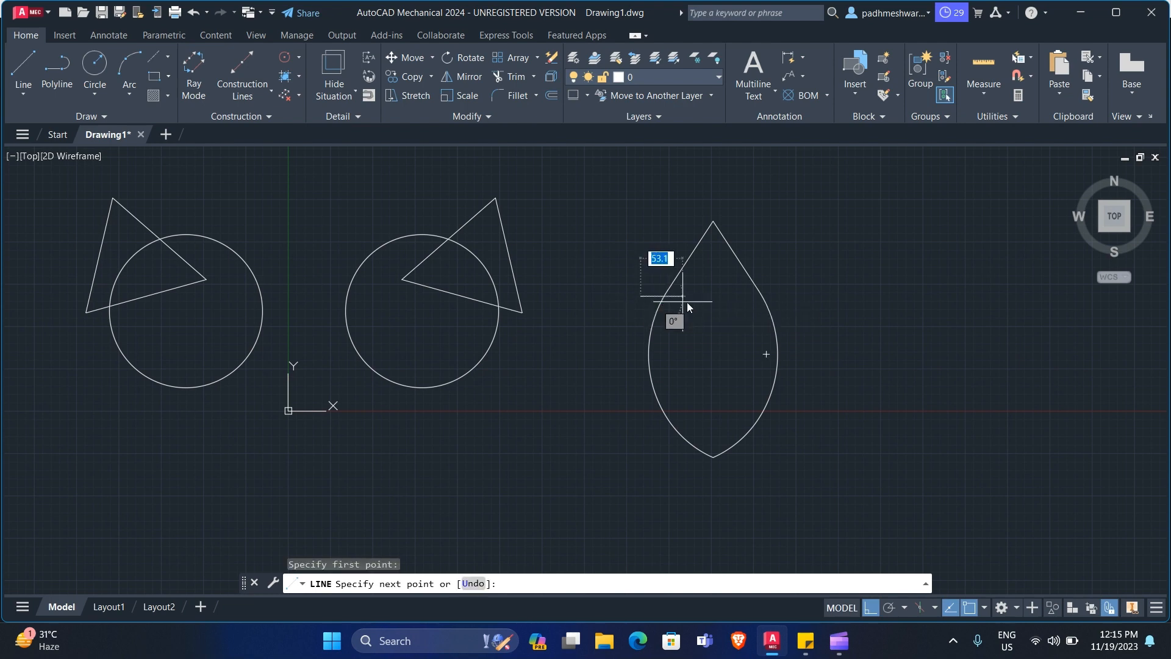
left_click(705, 303)
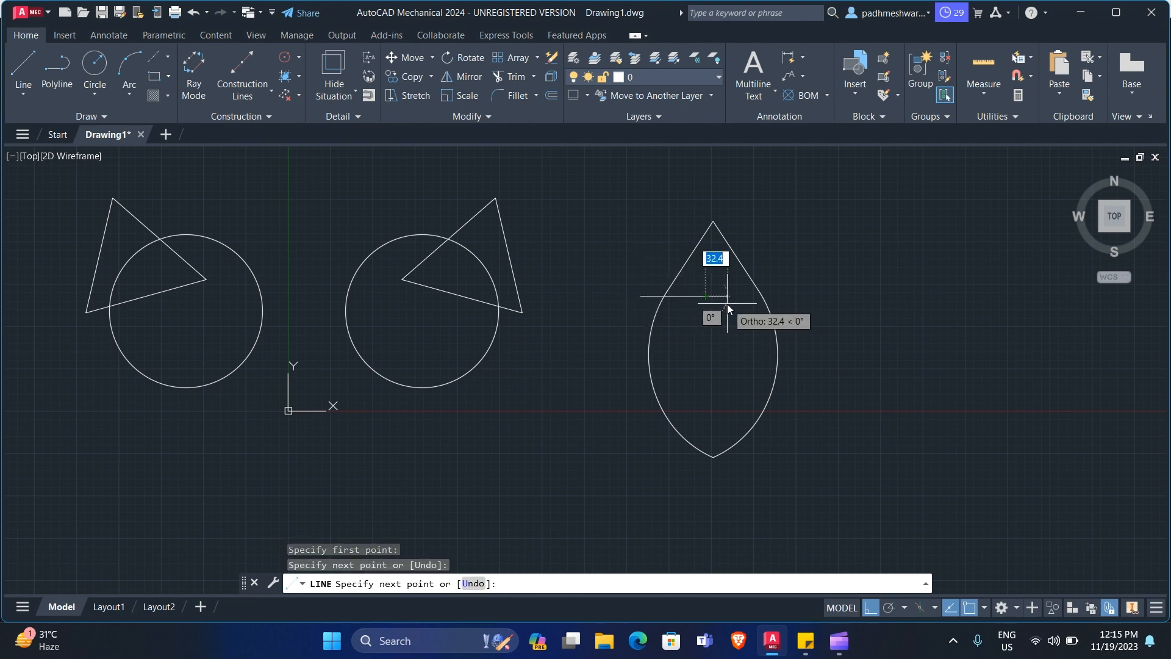
key("Escape")
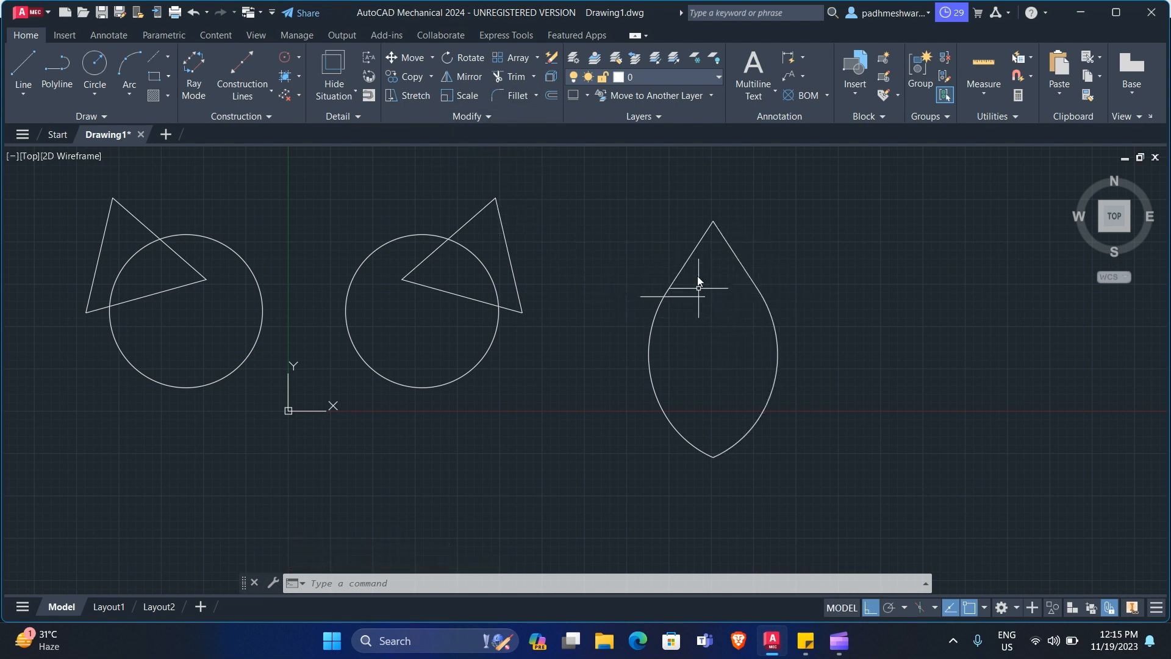
left_click(529, 82)
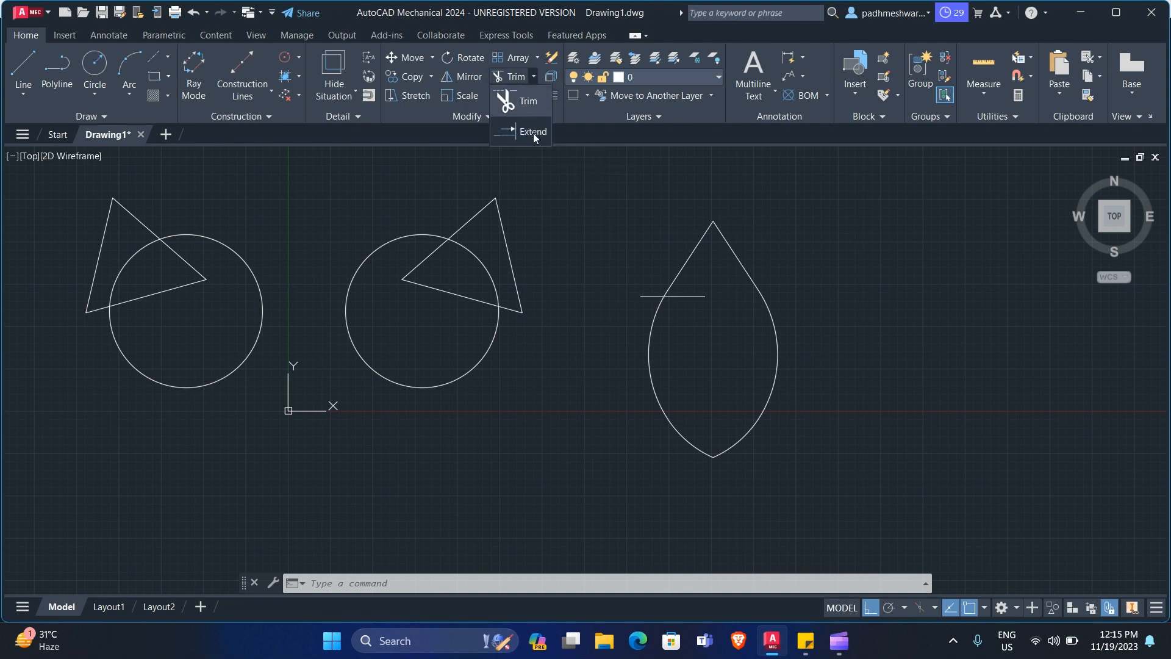
left_click(533, 133)
key("Escape")
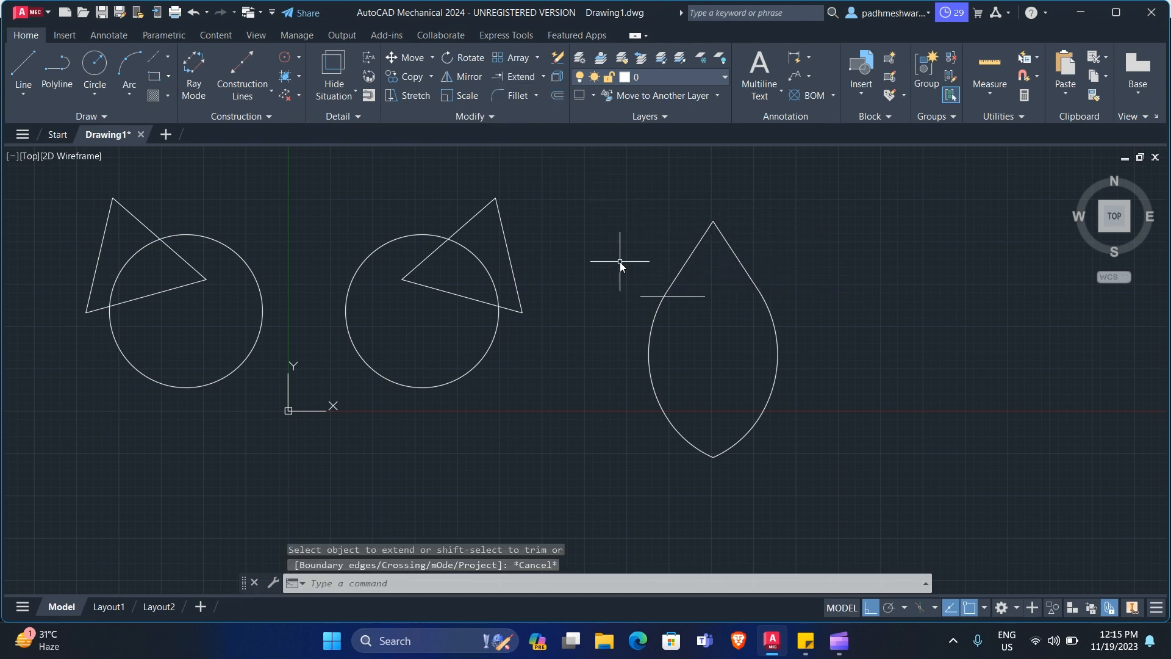
- Start the Extend command, and add the Trim shortcut tr as a new last line in the sticky note's shortcut list
type("ex")
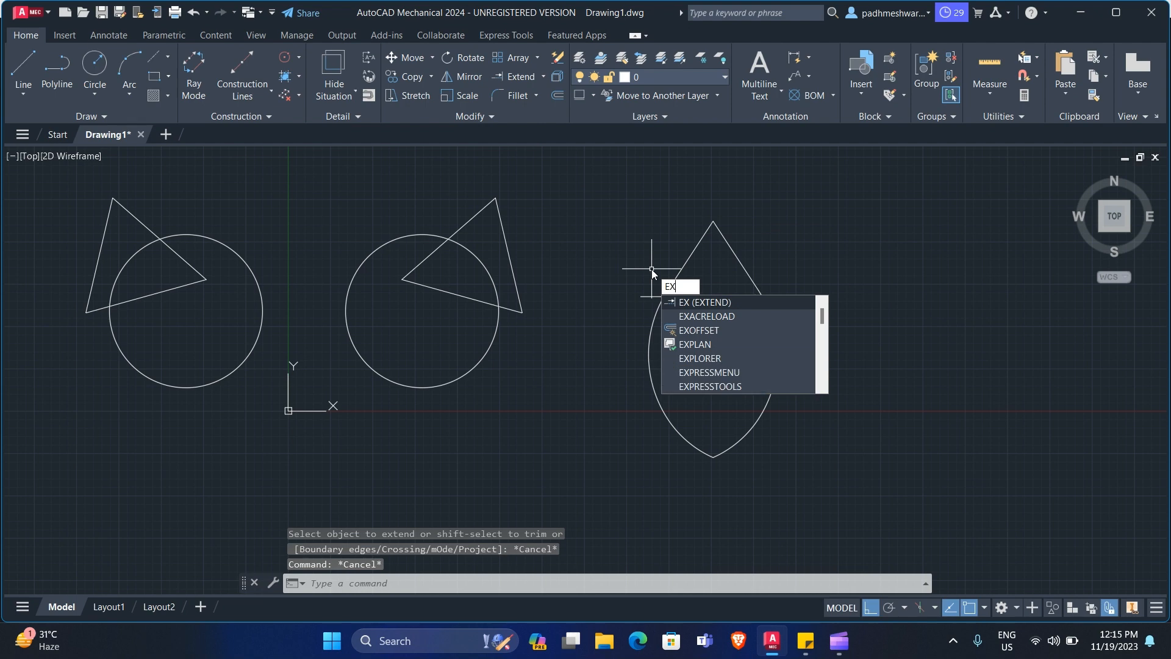
key("Return")
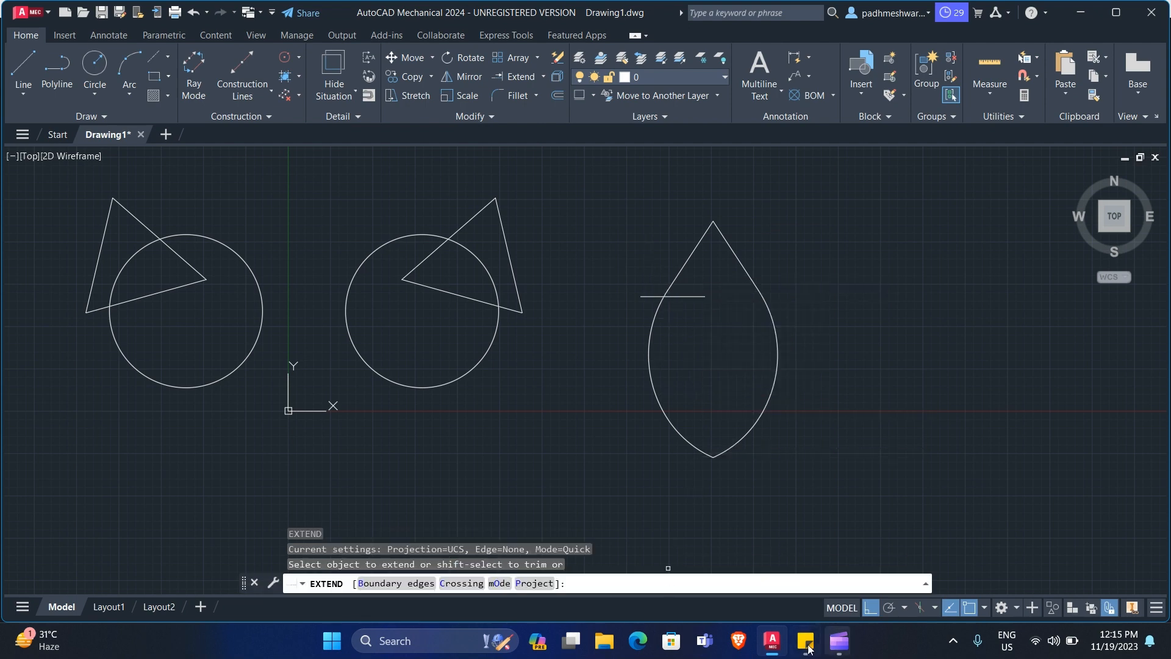
left_click(808, 639)
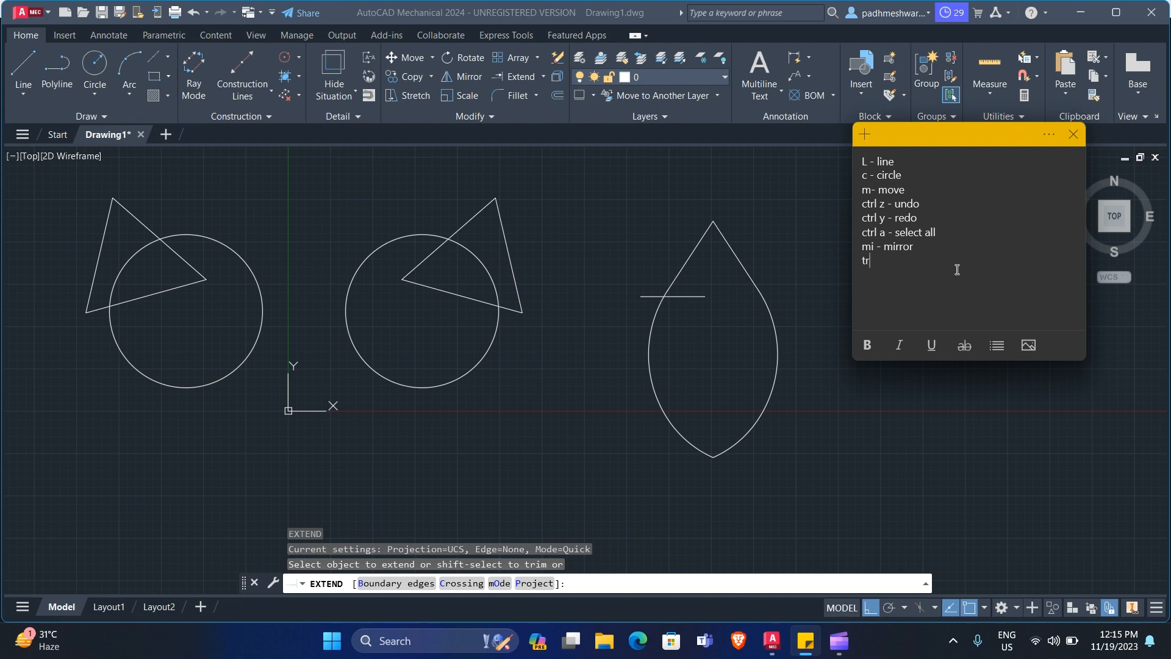
type("trim")
left_click(718, 355)
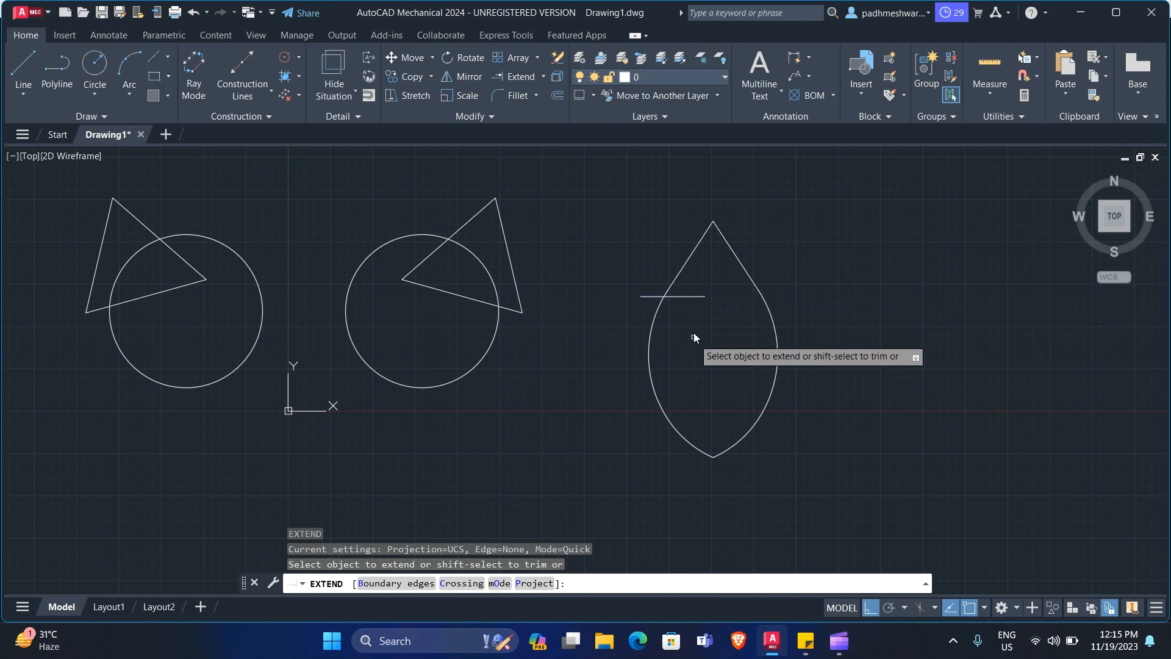
- Extend the horizontal line's left end to the mirrored triangle and its right end to the leaf's right side
left_click(650, 298)
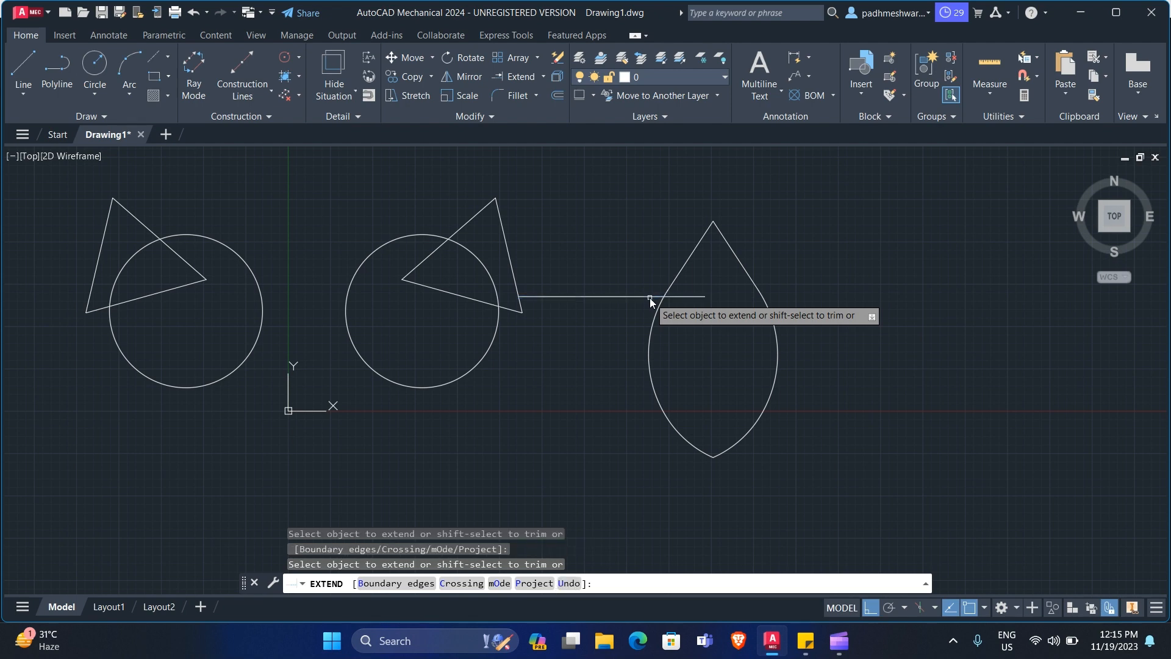
left_click(694, 297)
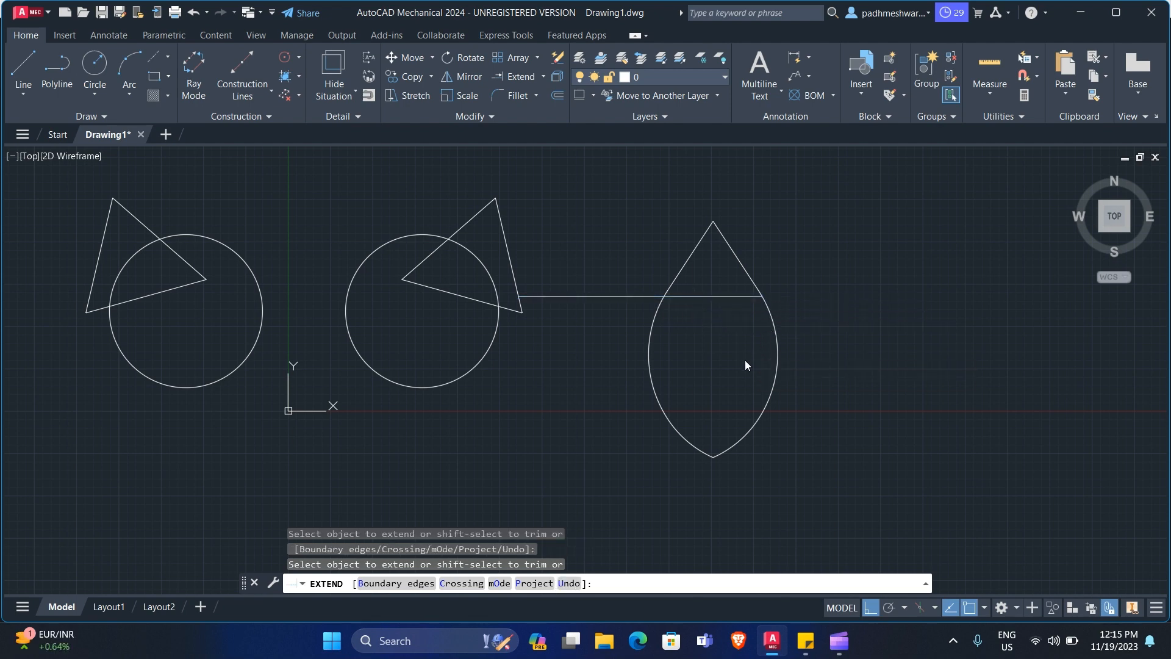
- Trim away the part of the horizontal line between the mirrored triangle and the left side of the leaf shape
key("Return")
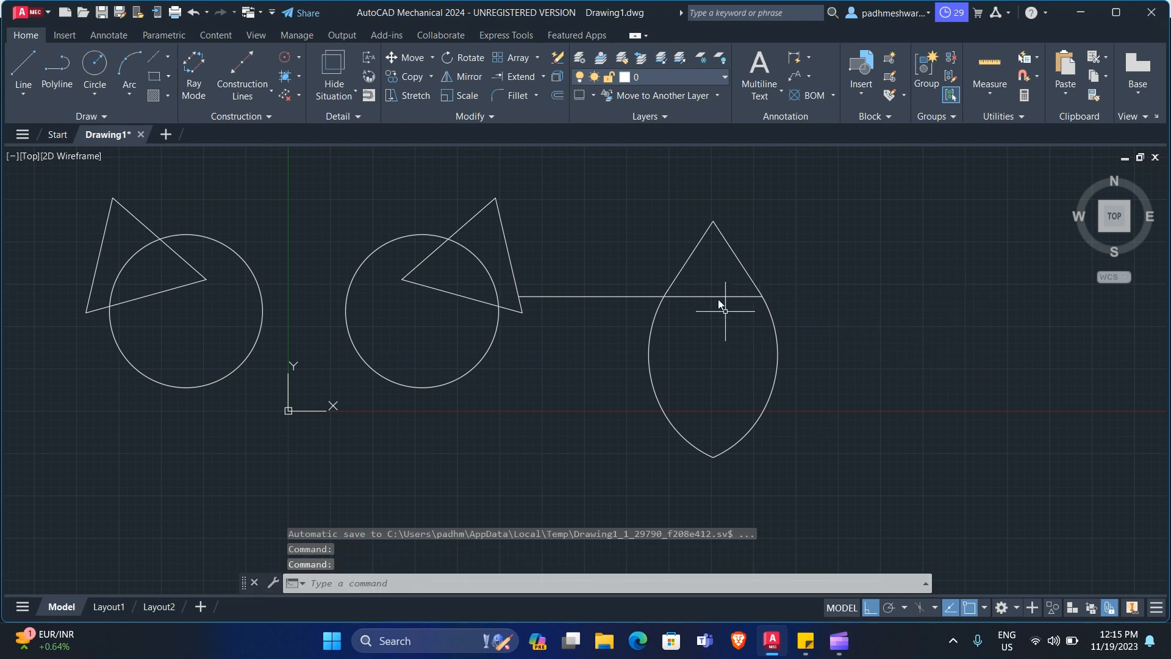
left_click(600, 296)
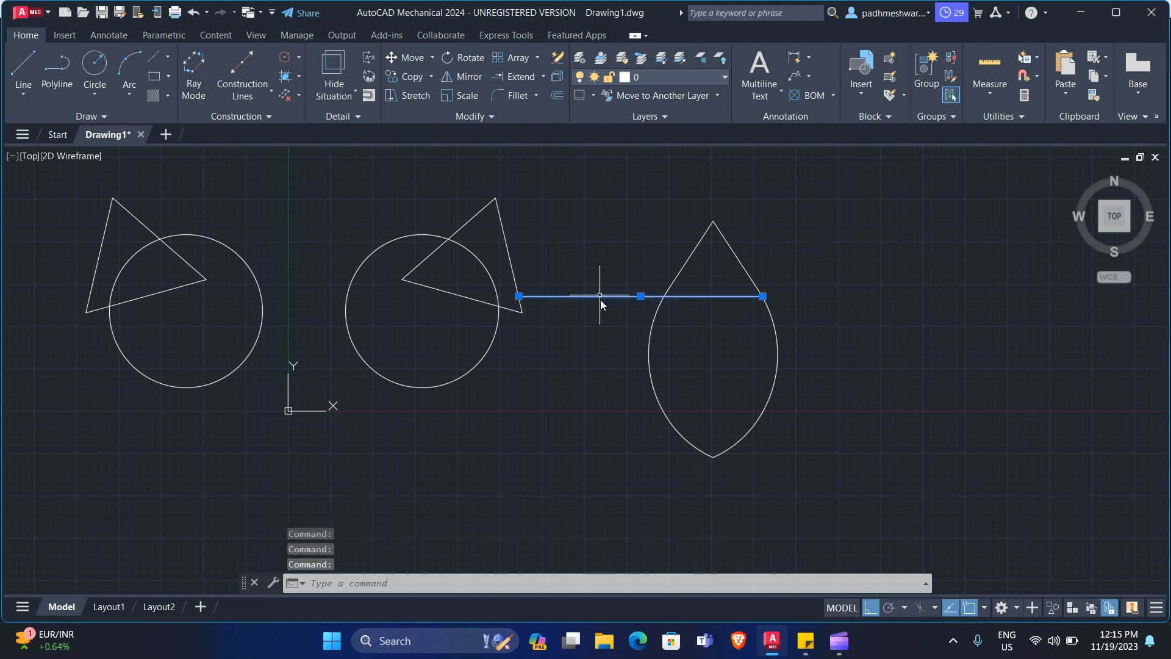
key("Escape")
key("Escape")
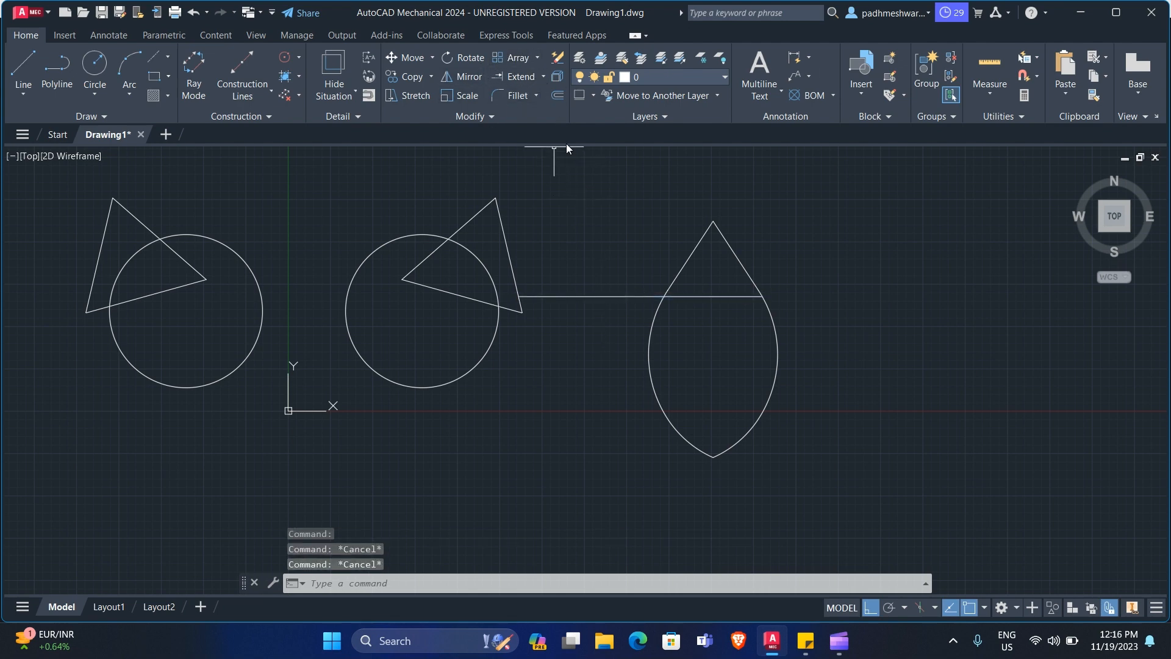
type("tr")
key("Return")
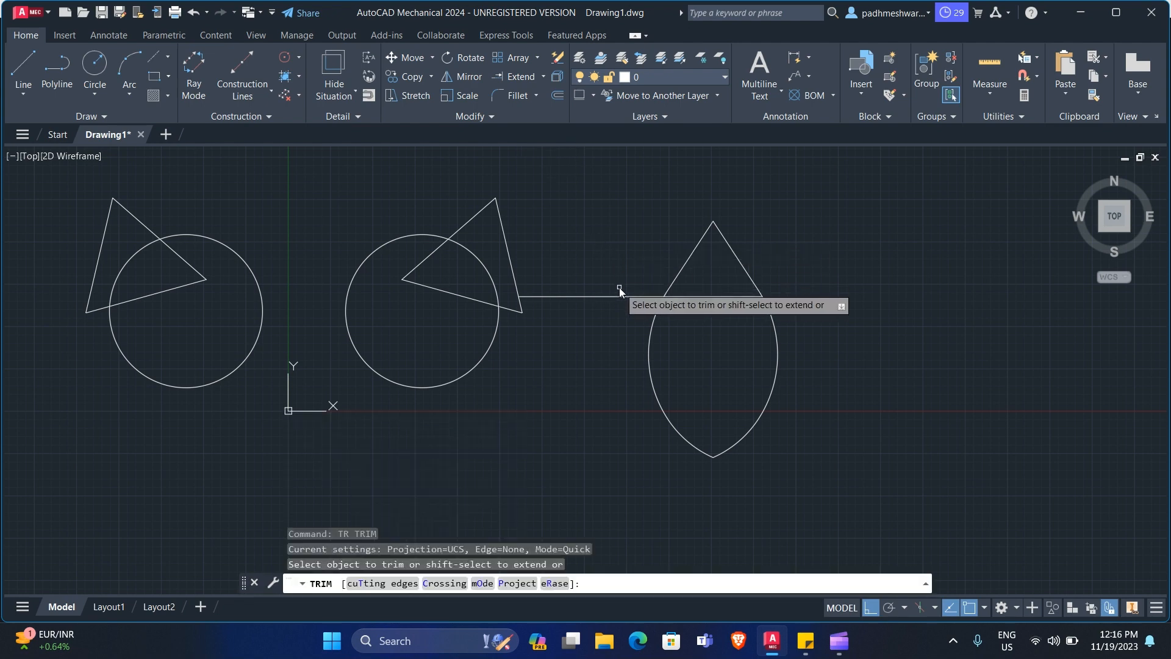
left_click(620, 295)
key("Escape")
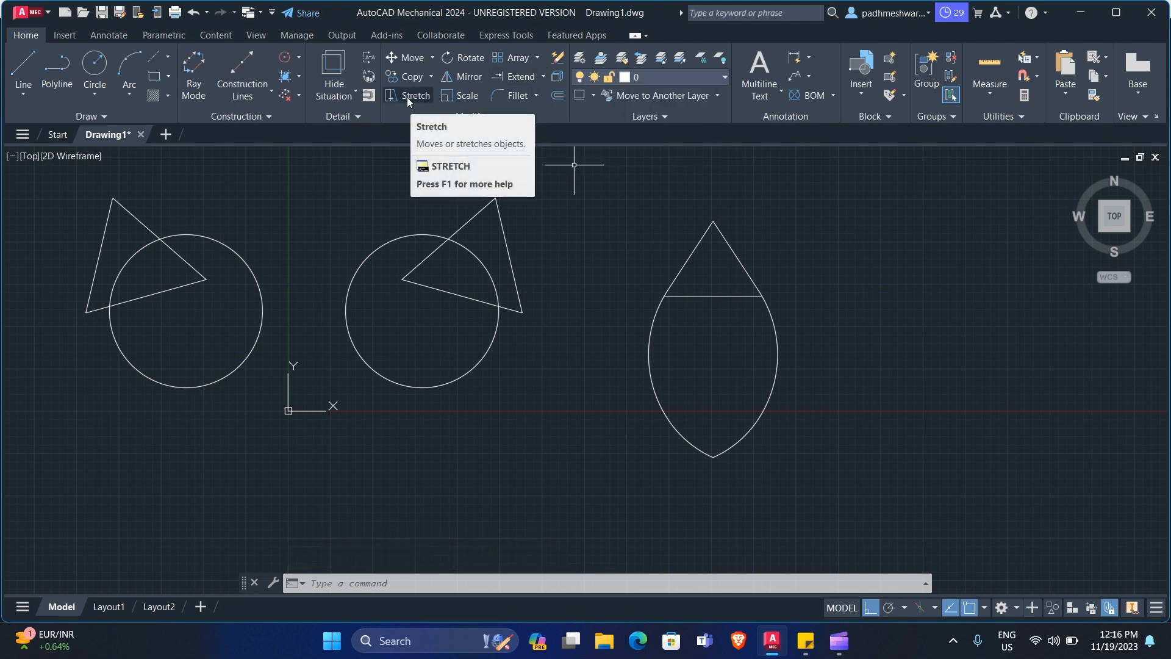
- Scale the whole leaf shape, including its inner horizontal line, down to slightly more than half size about its bottom tip
left_click(462, 95)
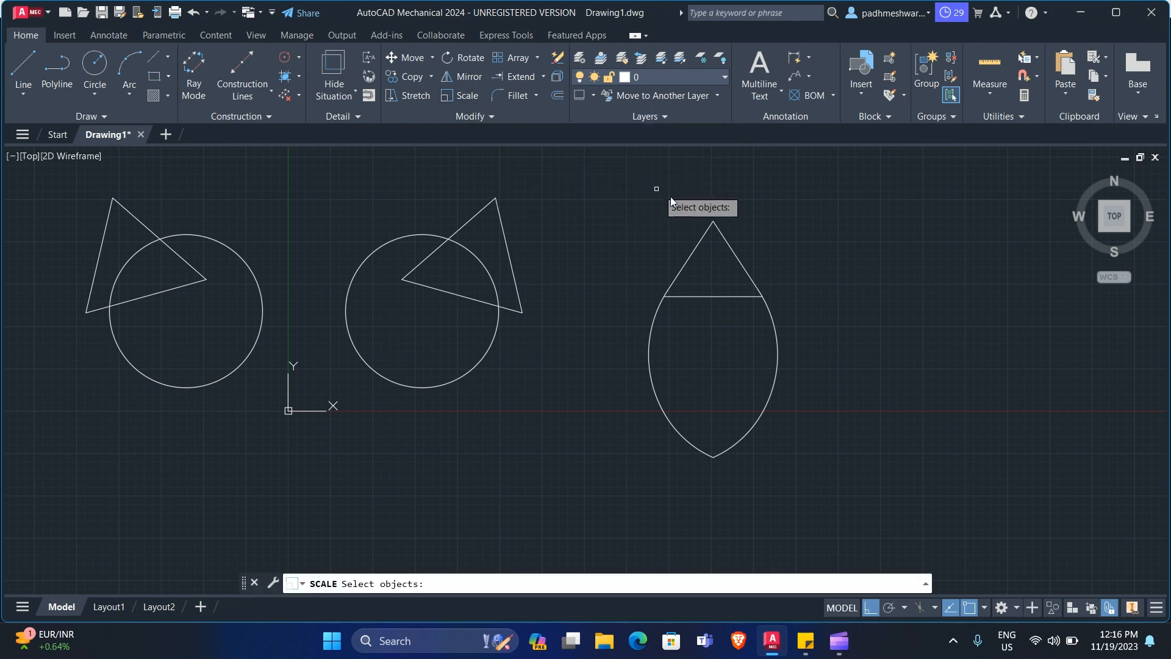
left_click(854, 199)
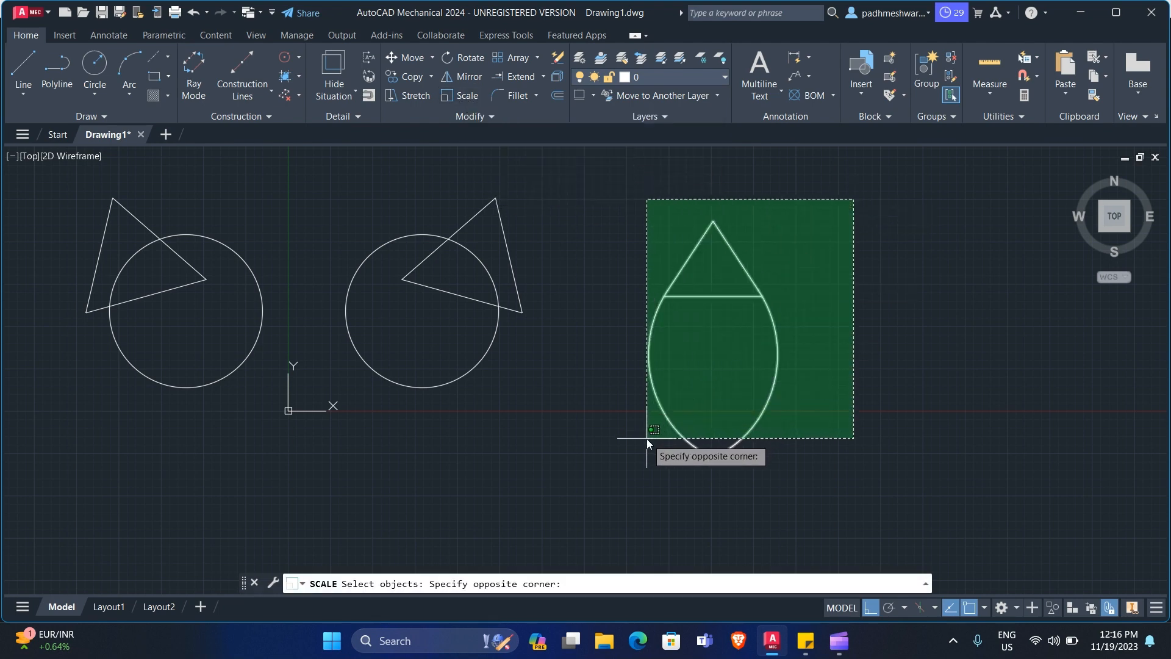
left_click(620, 471)
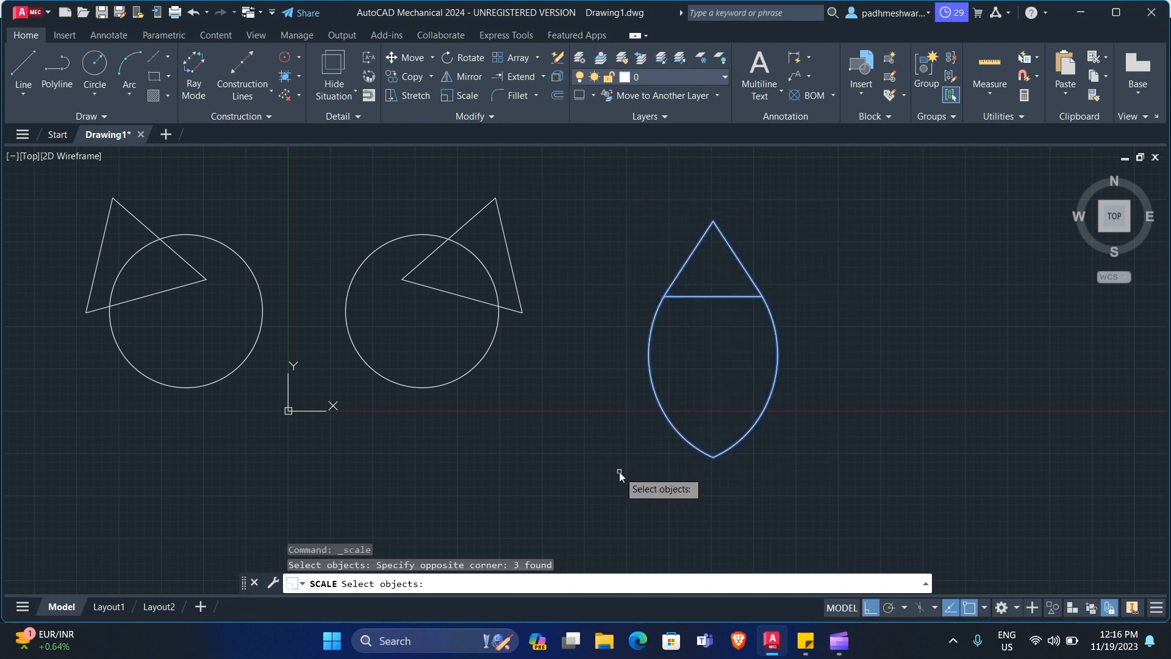
key("Return")
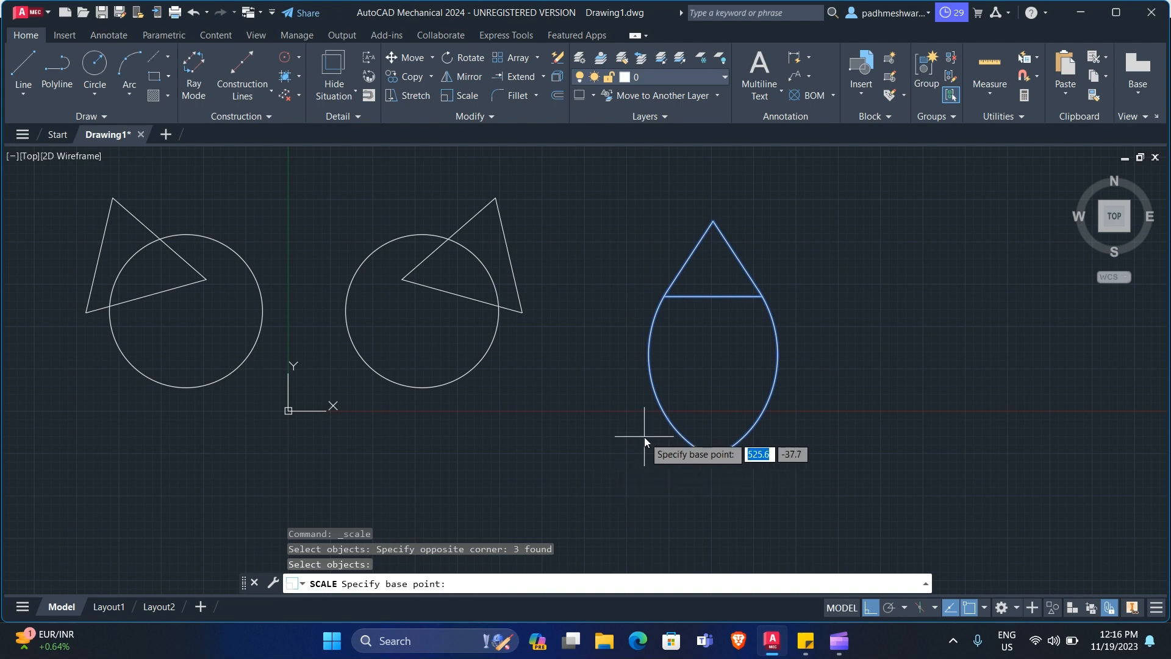
left_click(714, 456)
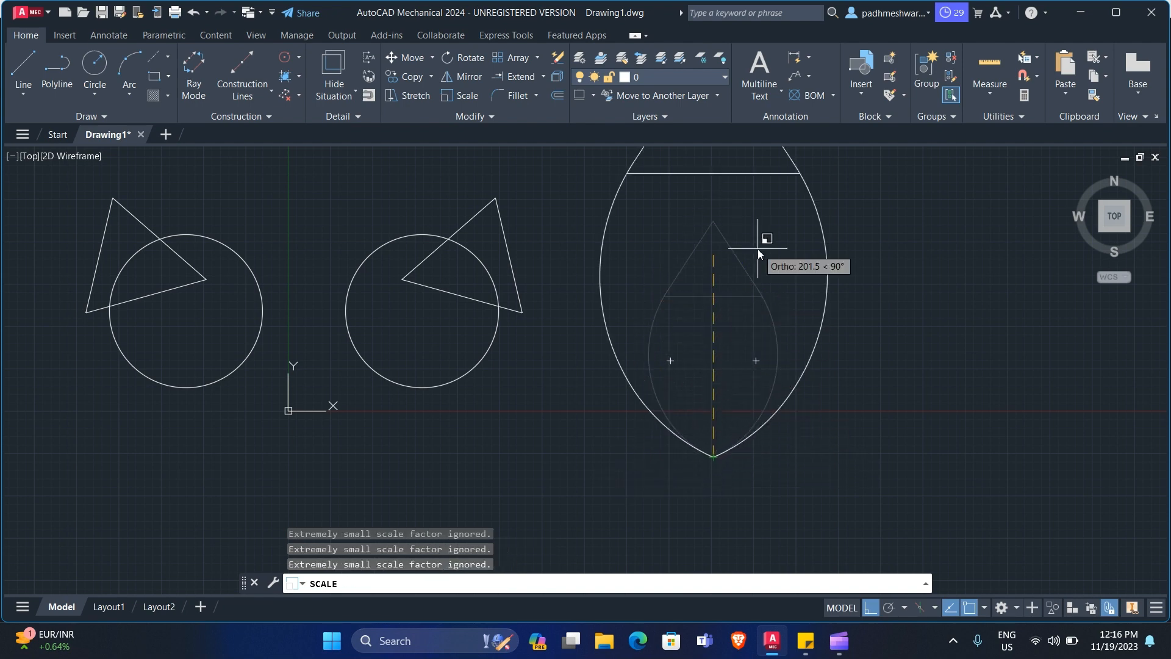
left_click(720, 394)
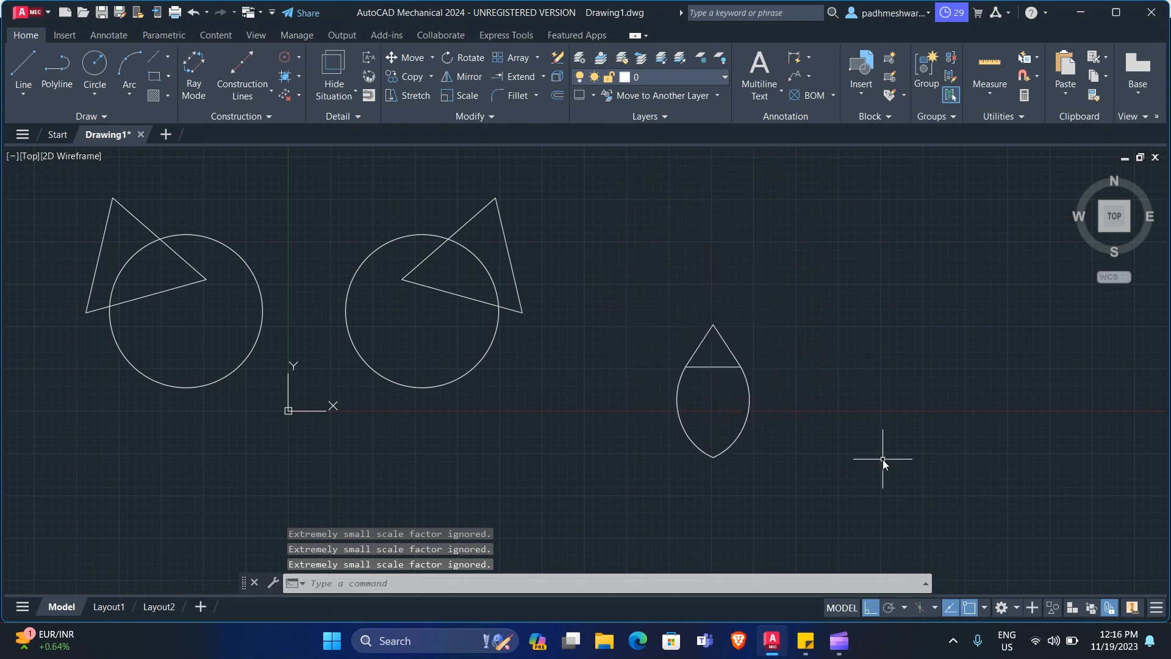
- Start the Fillet command and apply it with a radius of 0 to the two sides meeting at the leaf's top corner
left_click(516, 91)
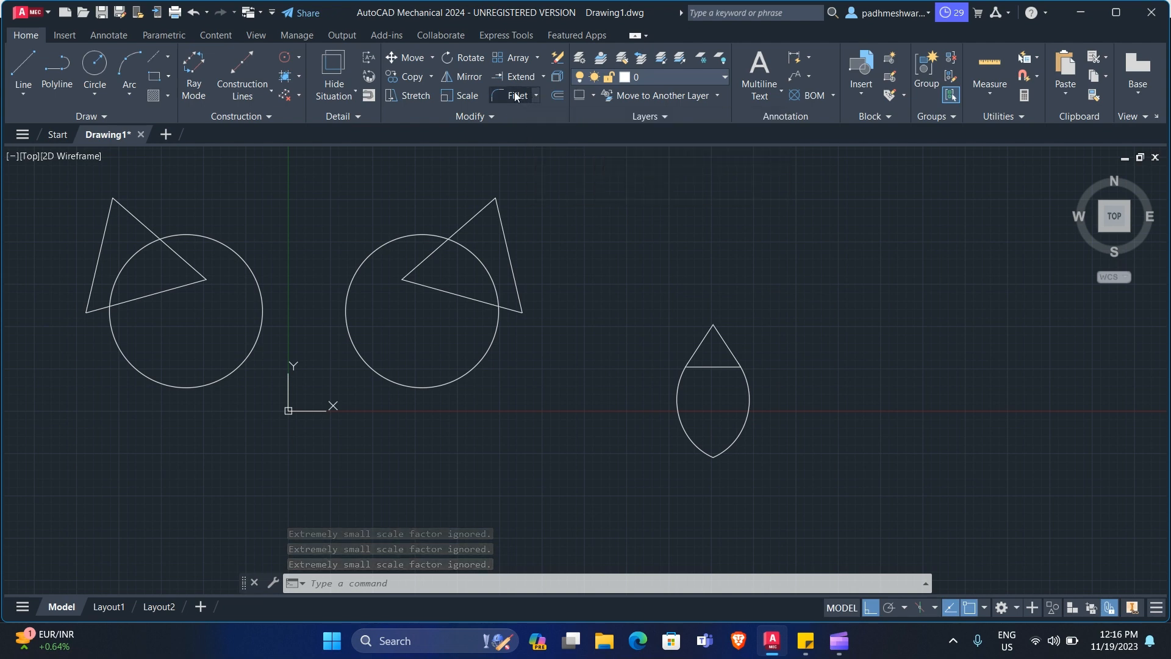
scroll(711, 334, "up", 8)
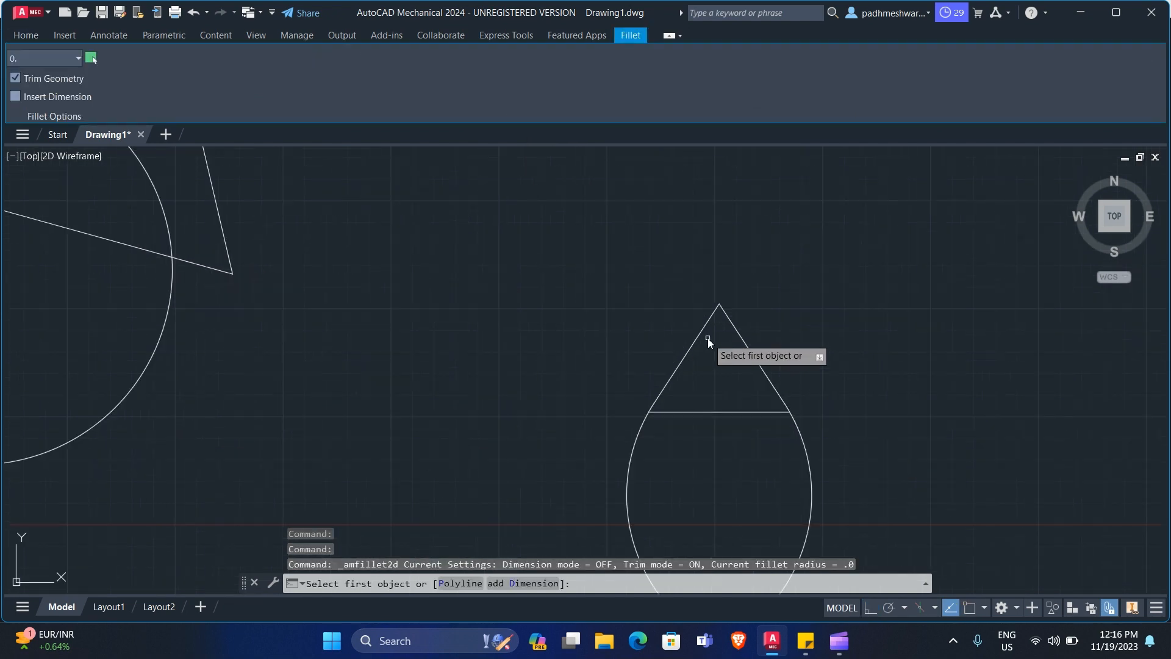
scroll(721, 283, "up", 2)
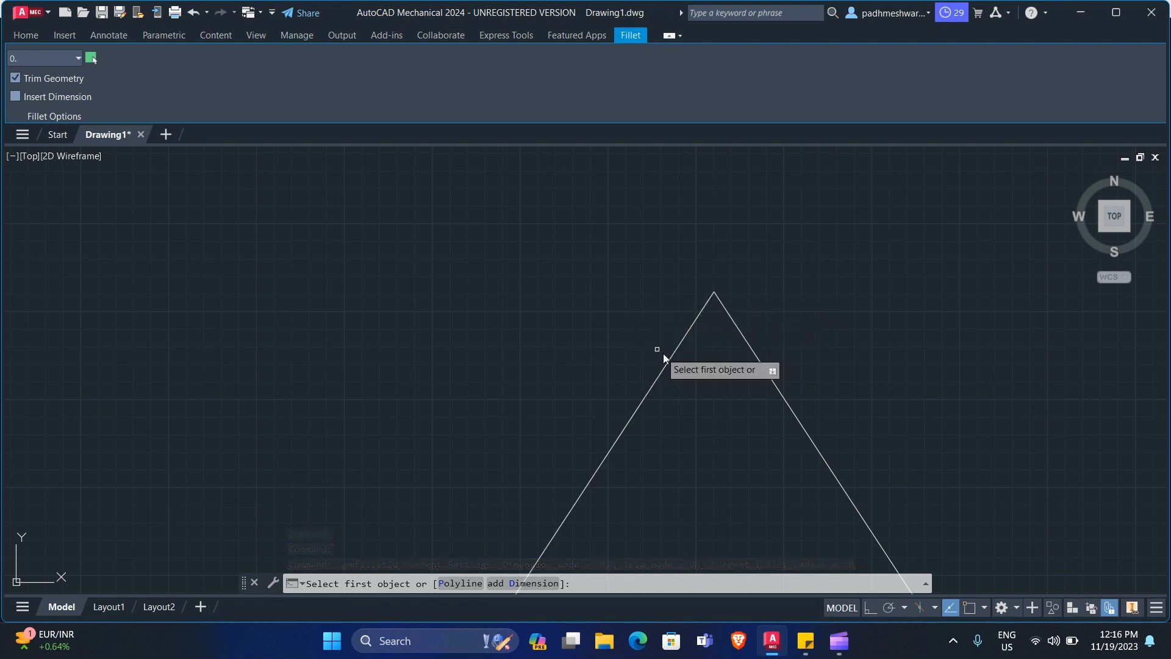
left_click(677, 345)
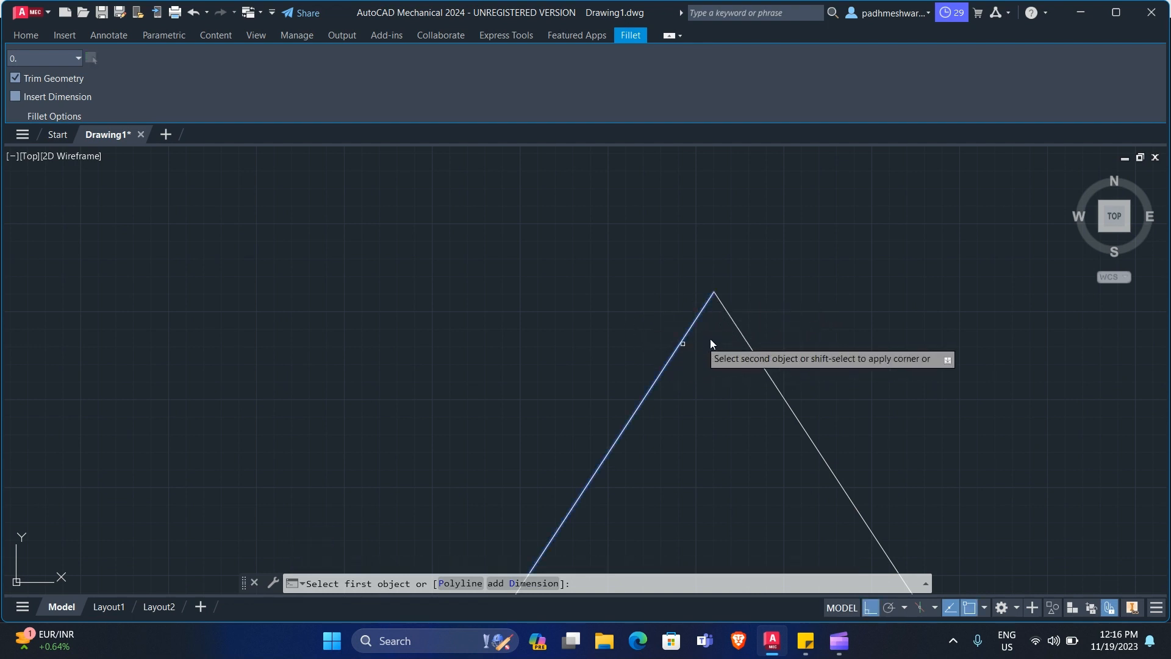
left_click(744, 335)
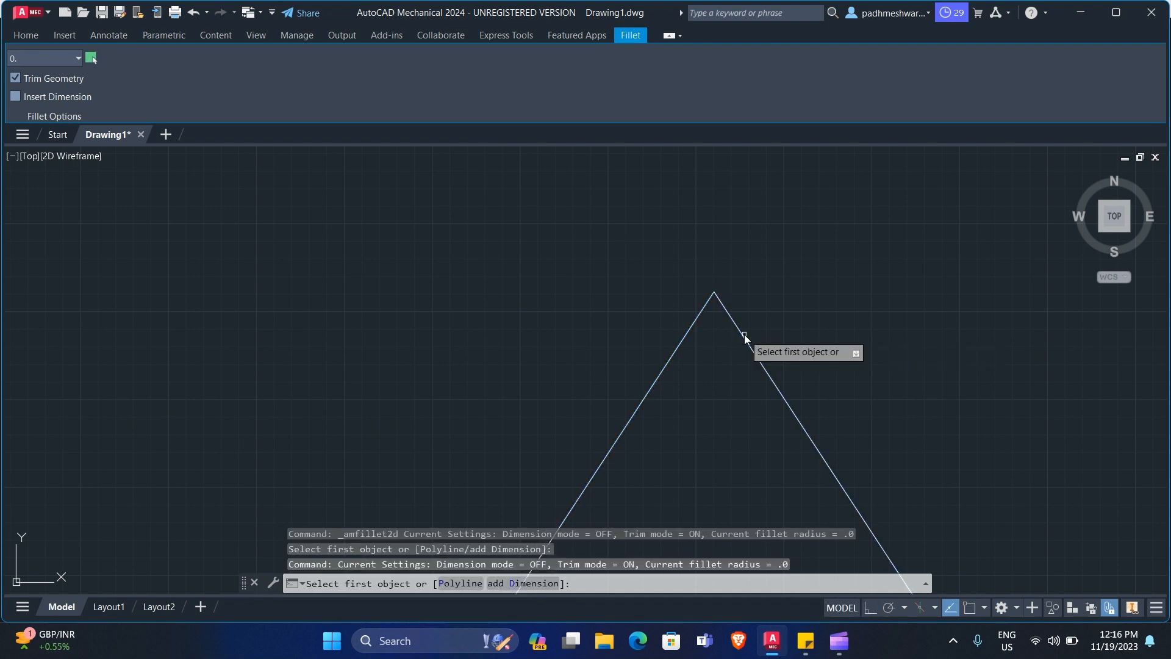
scroll(647, 262, "up", 5)
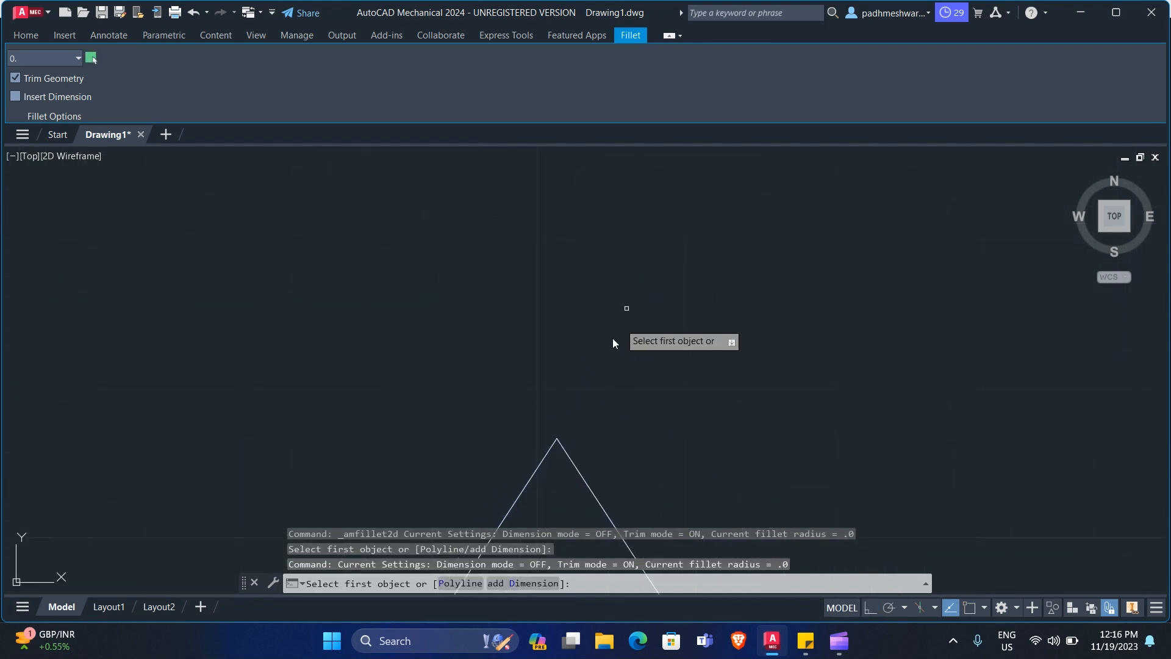
scroll(555, 434, "up", 5)
scroll(517, 429, "up", 4)
mouse_move(565, 401)
middle_mouse_down()
mouse_move(646, 340)
mouse_move(836, 308)
middle_mouse_up()
scroll(899, 344, "up", 6)
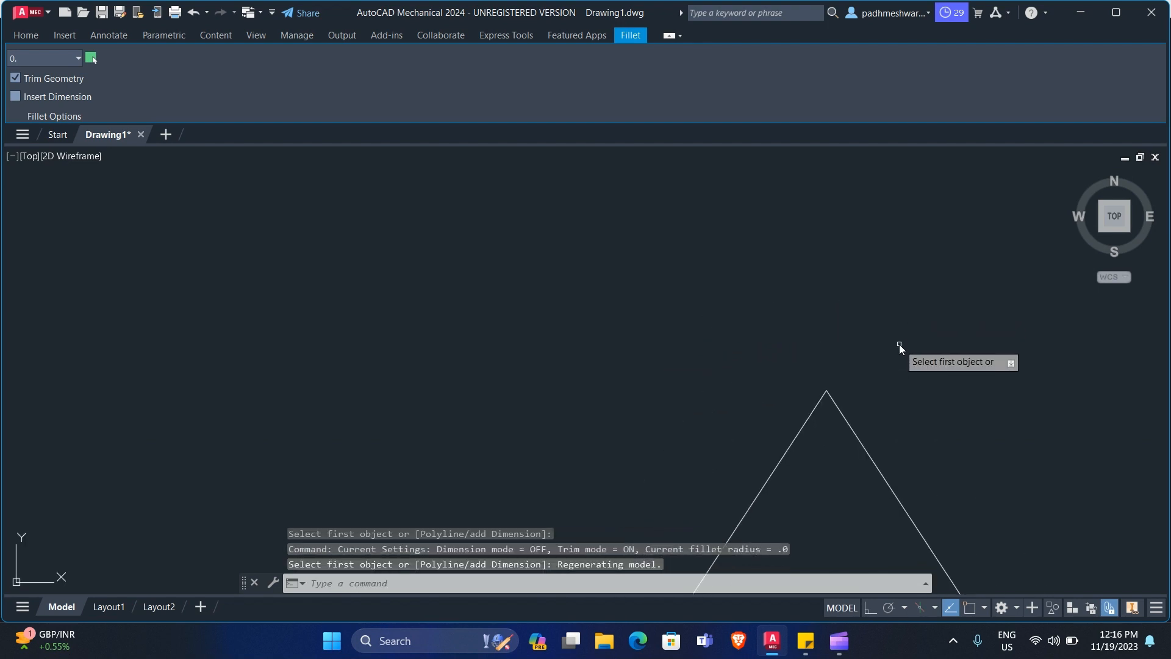
scroll(873, 385, "down", 10)
scroll(870, 386, "up", 8)
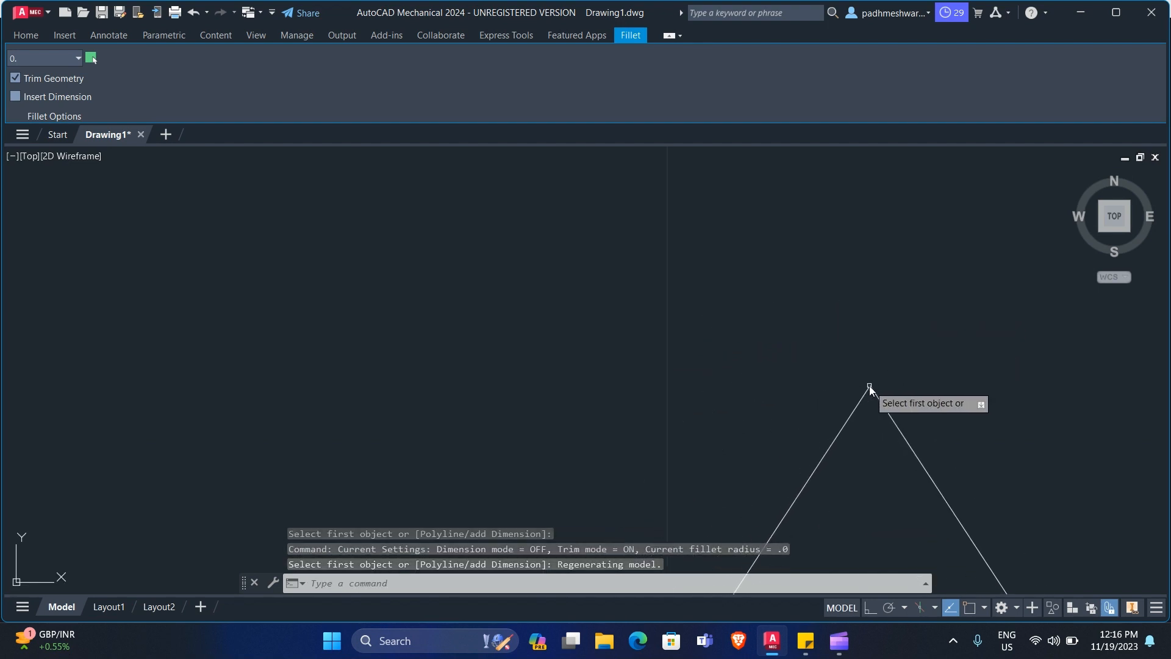
- Set the fillet radius to 5 and round the leaf's top corner
left_click(52, 56)
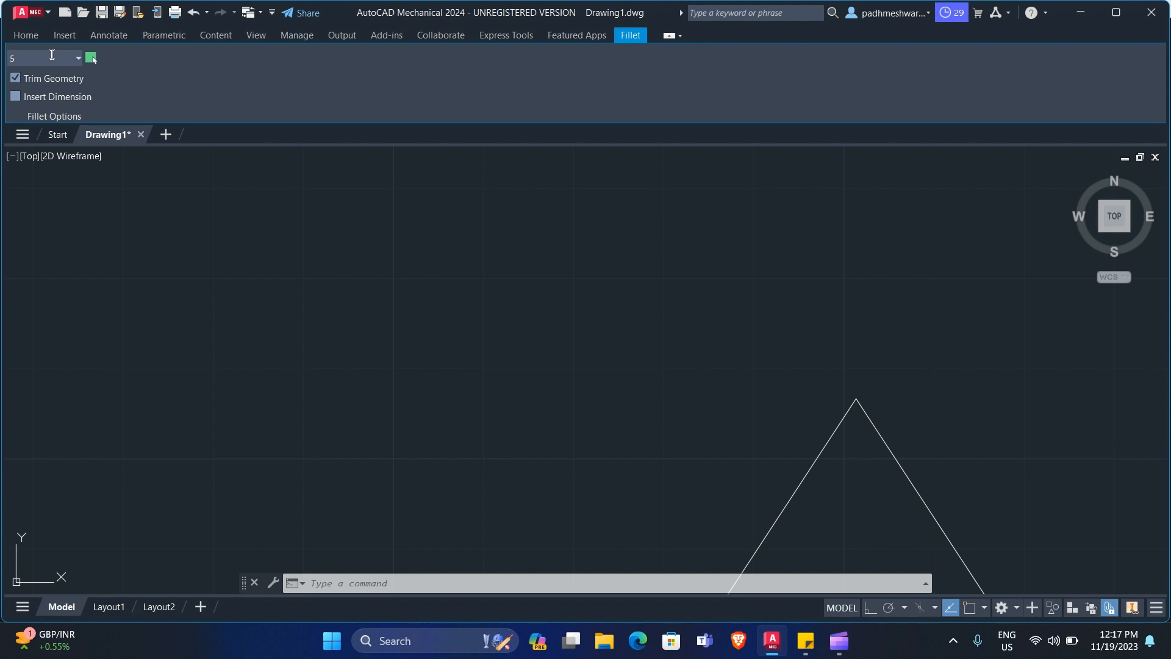
type("5")
key("Return")
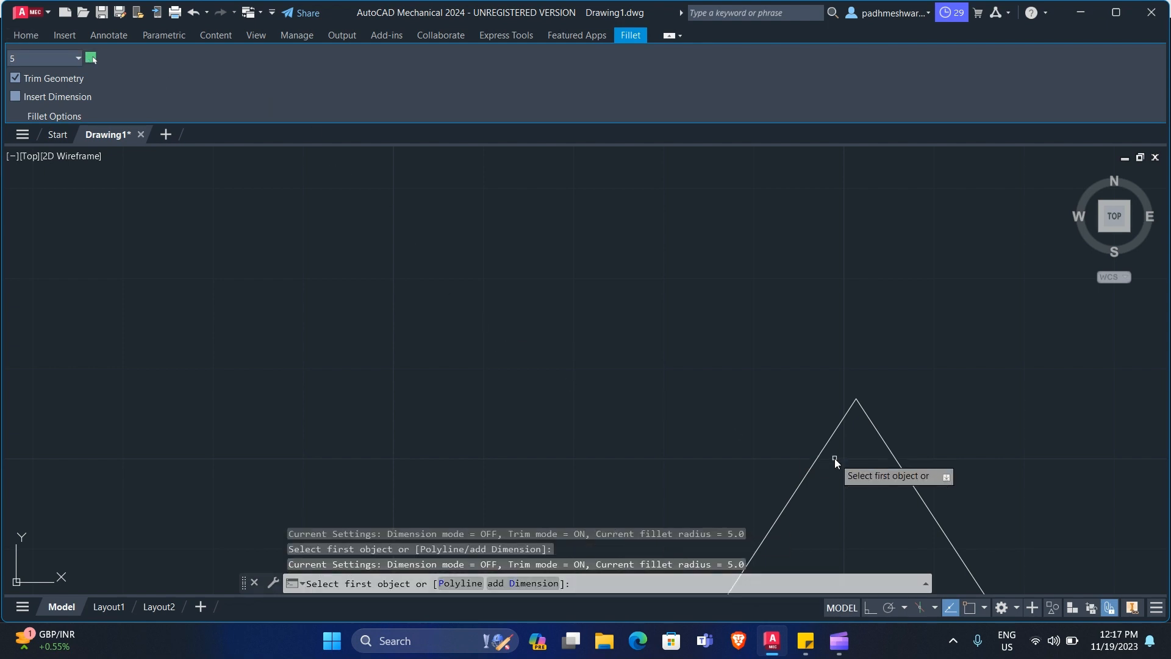
left_click(824, 446)
left_click(882, 440)
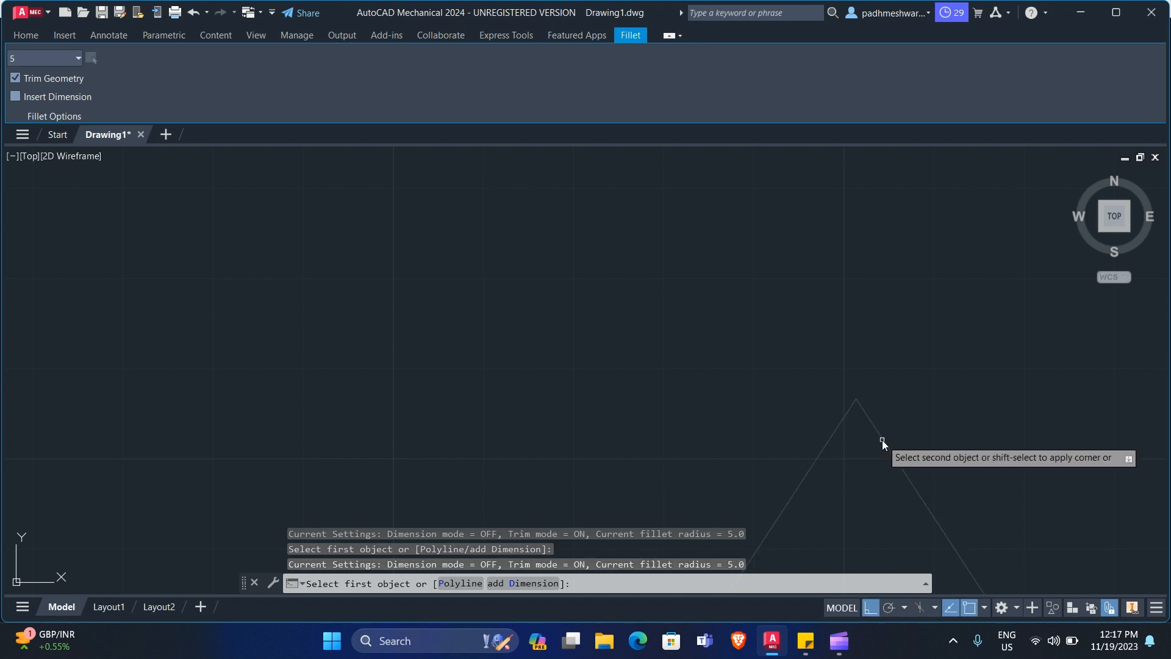
scroll(817, 444, "down", 5)
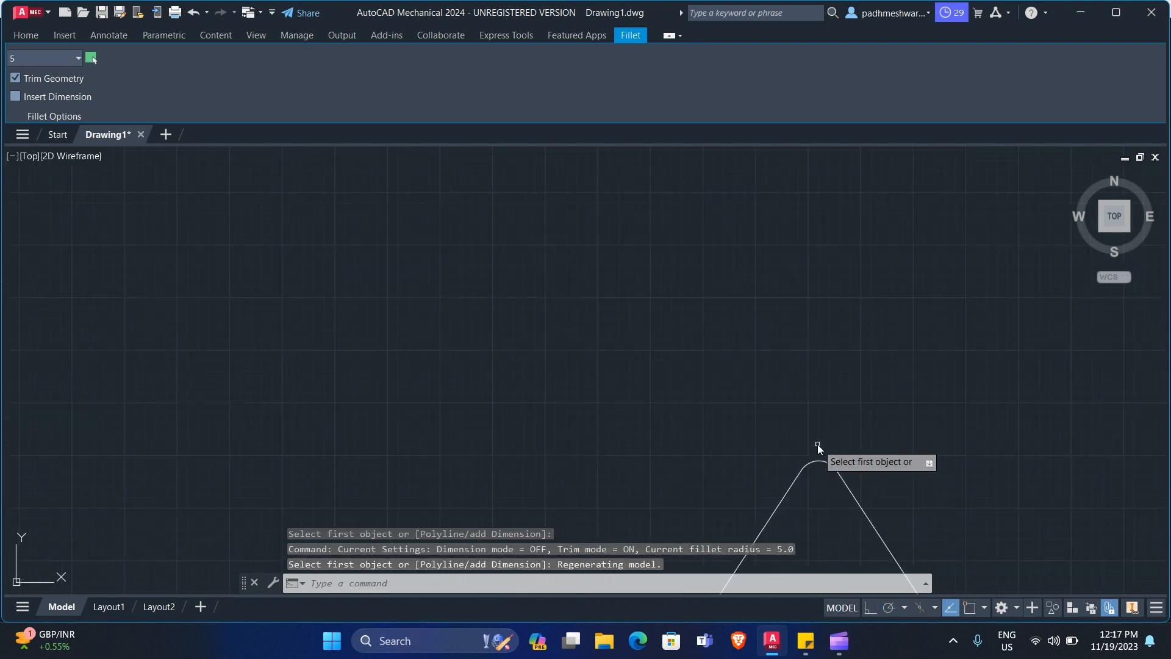
scroll(841, 492, "up", 8)
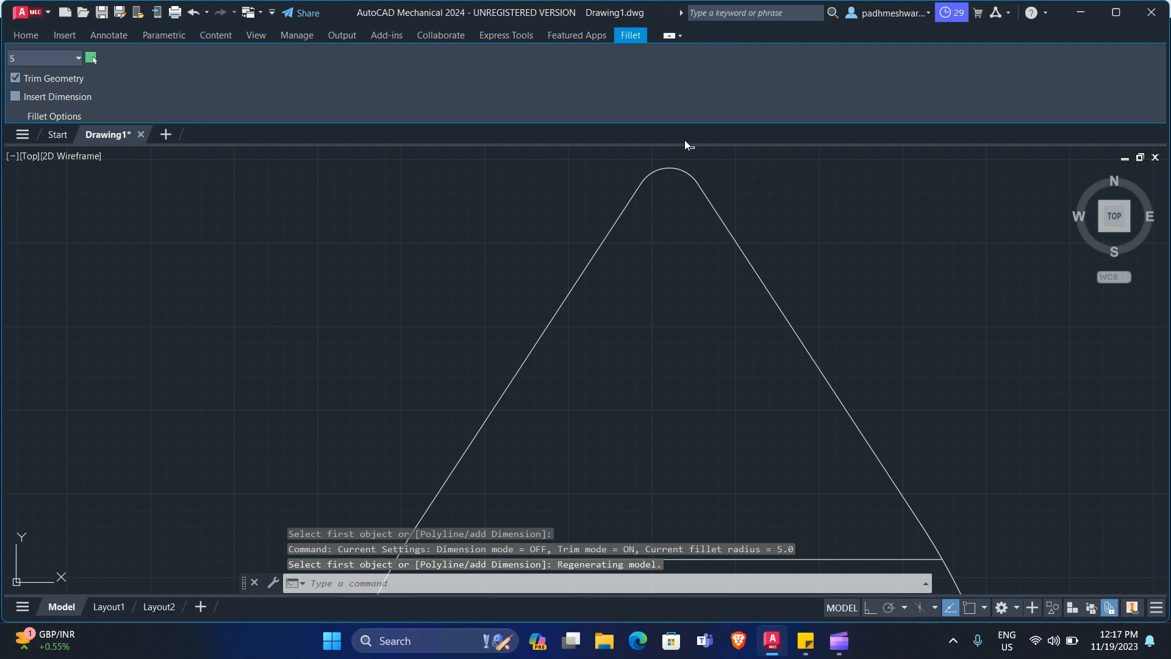
scroll(672, 165, "up", 4)
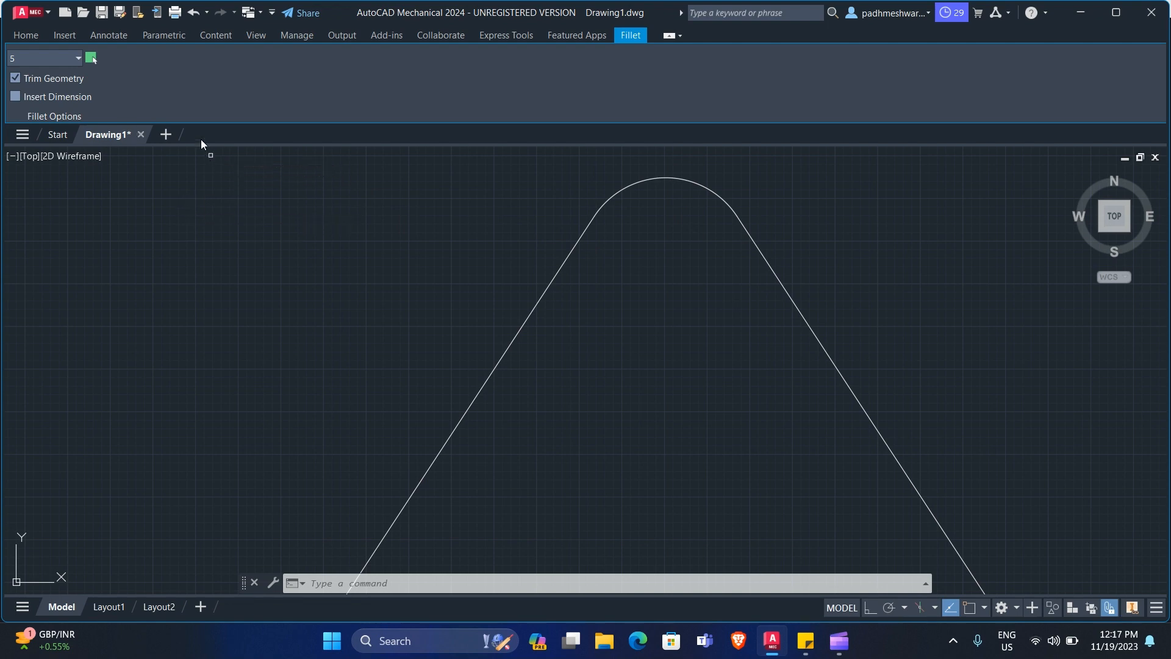
- Chamfer the leaf's bottom tip between its two curved sides, with first and second chamfer distances of 5
left_click(26, 35)
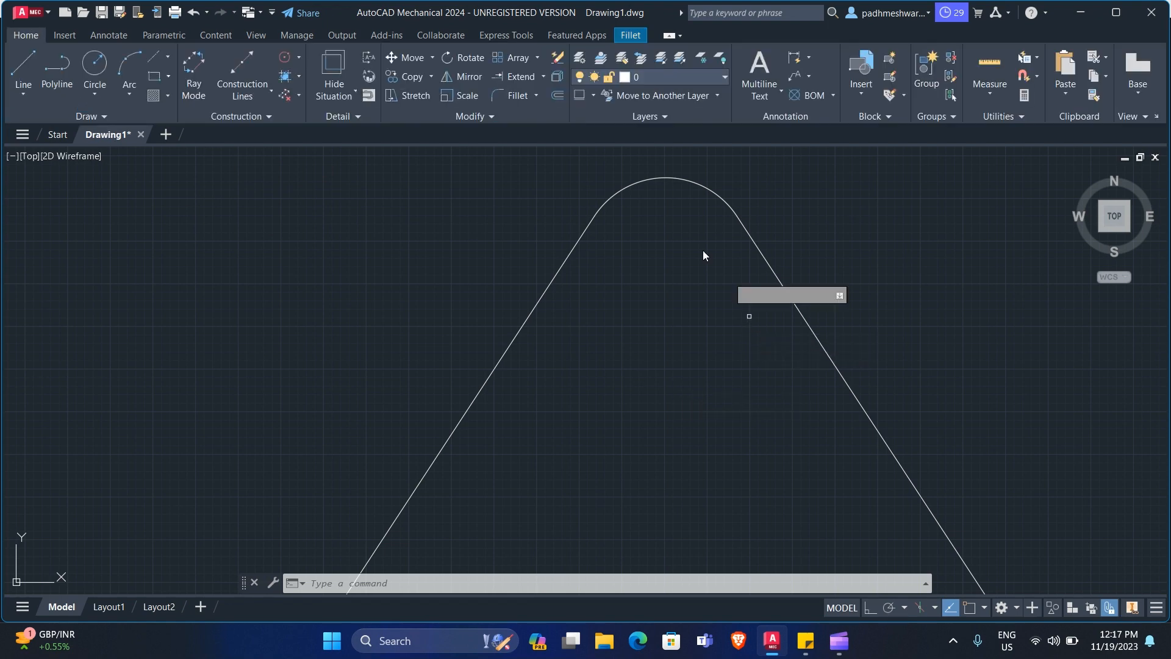
scroll(674, 239, "down", 5)
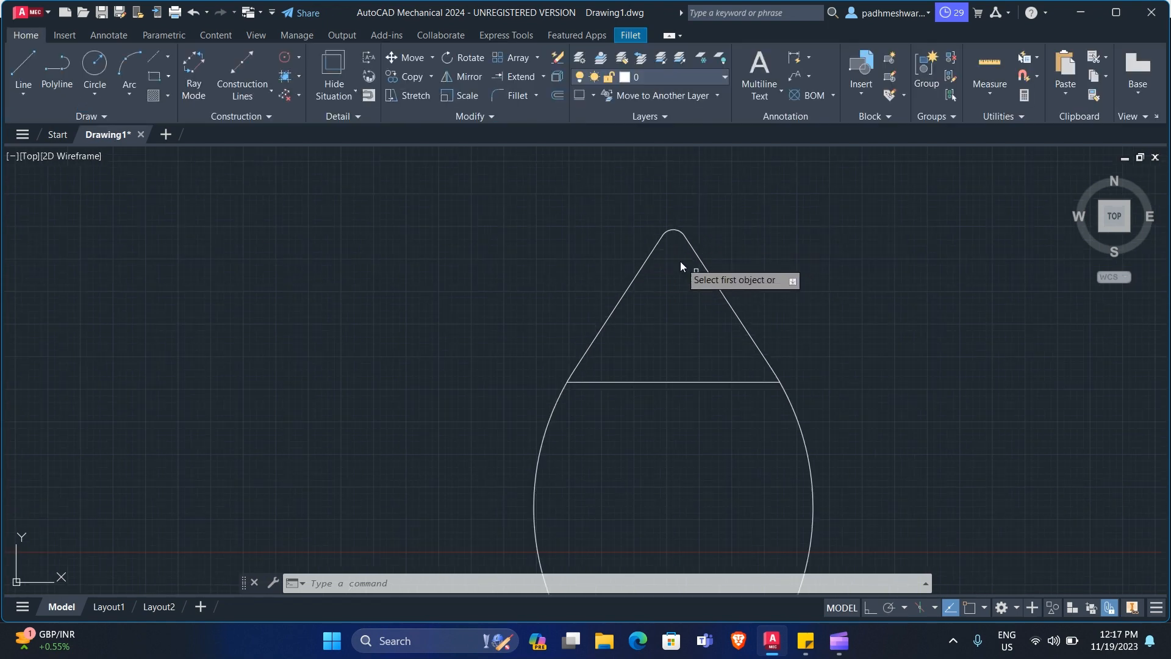
scroll(639, 339, "down", 8)
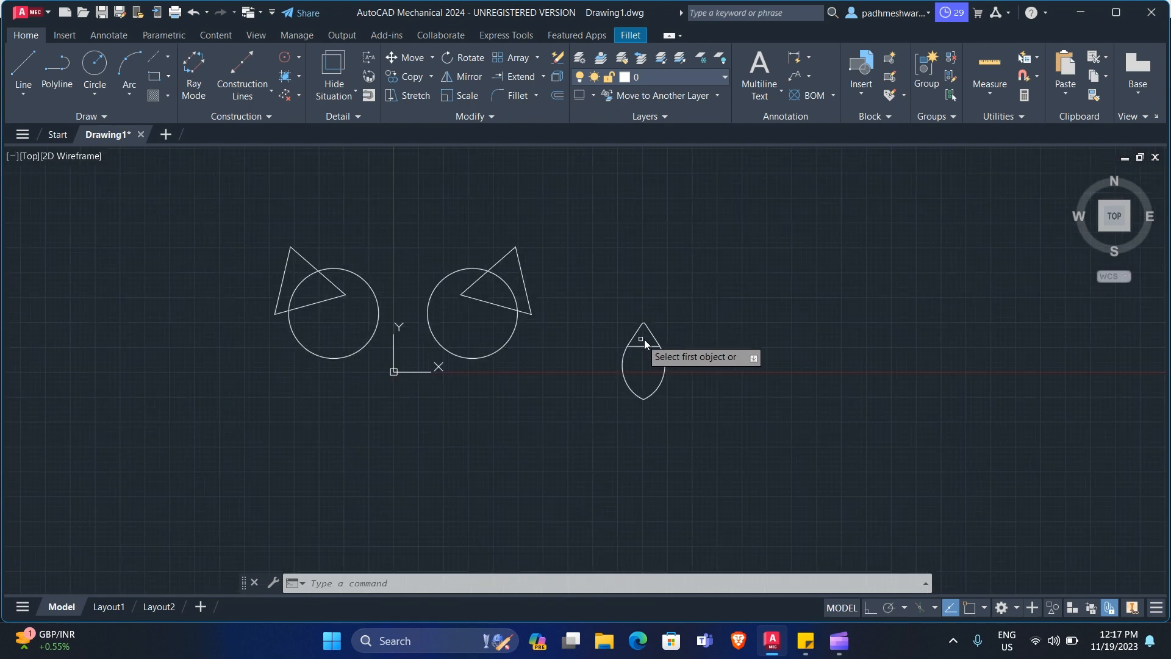
scroll(647, 339, "up", 4)
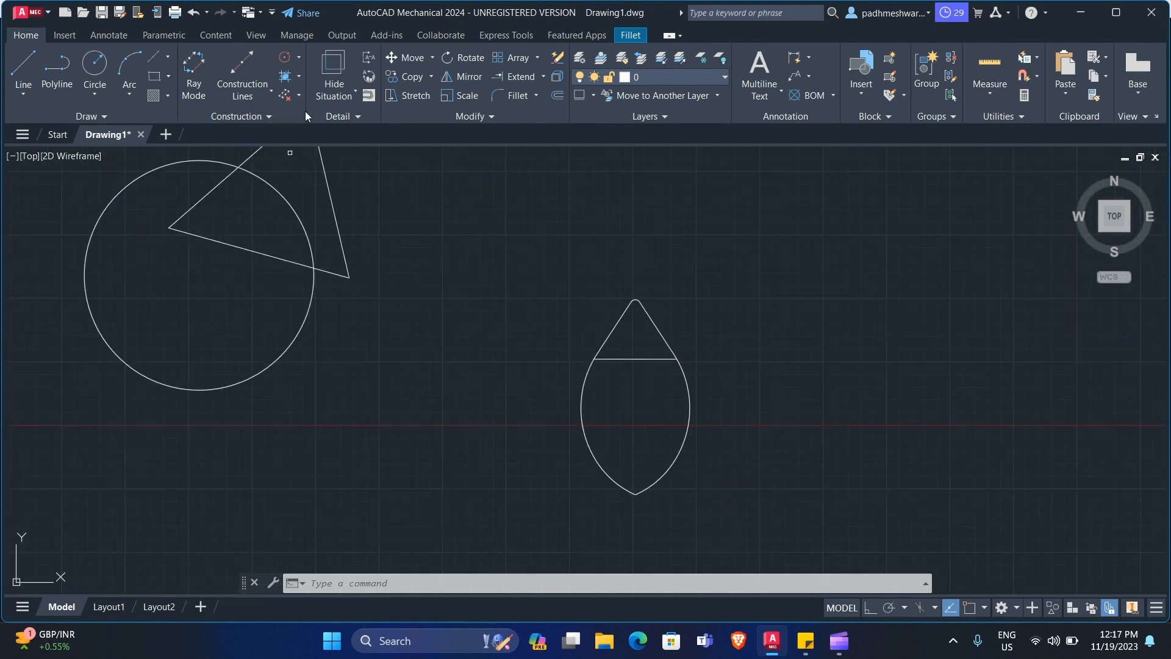
left_click(537, 95)
left_click(535, 159)
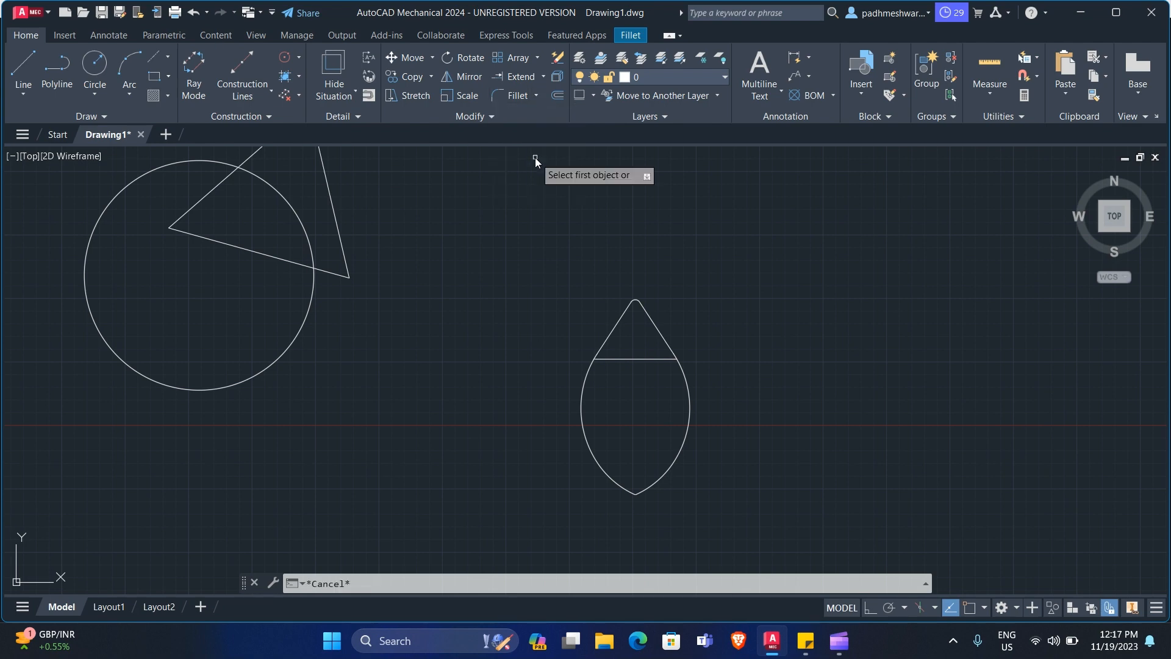
scroll(631, 504, "up", 6)
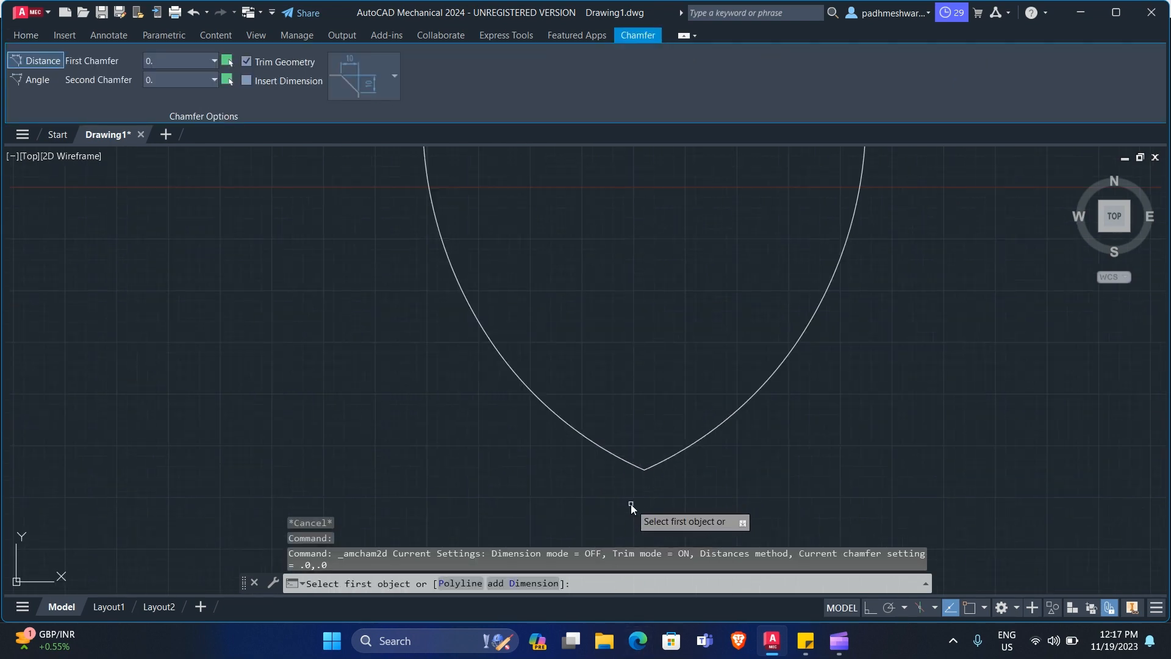
left_click(617, 436)
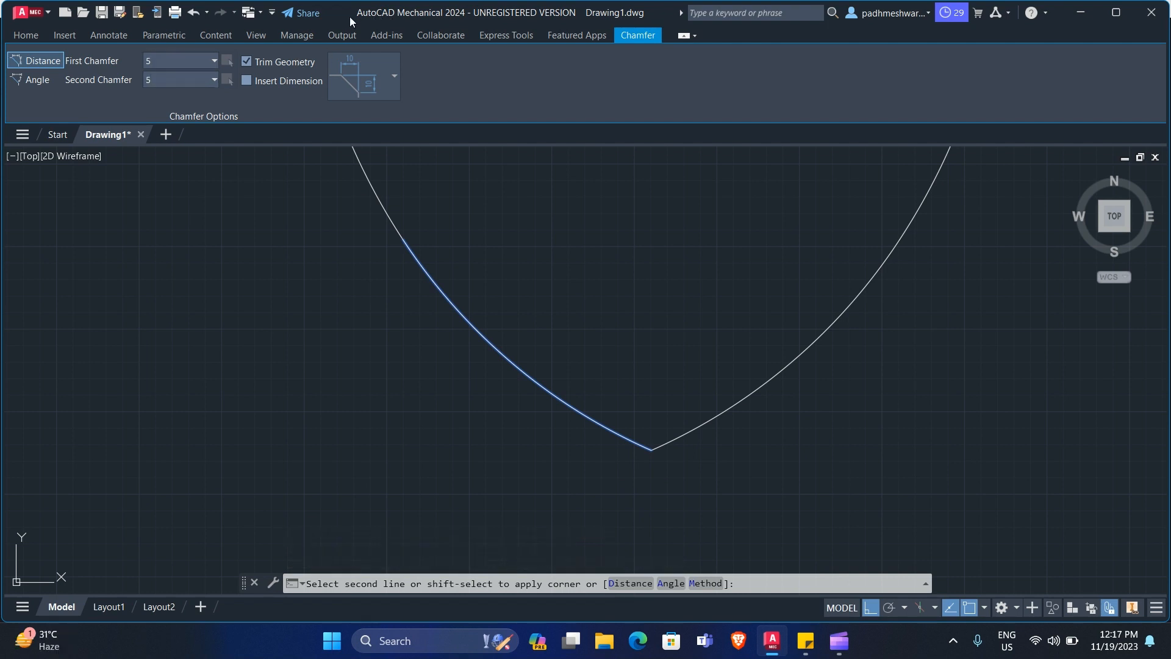
left_click(709, 419)
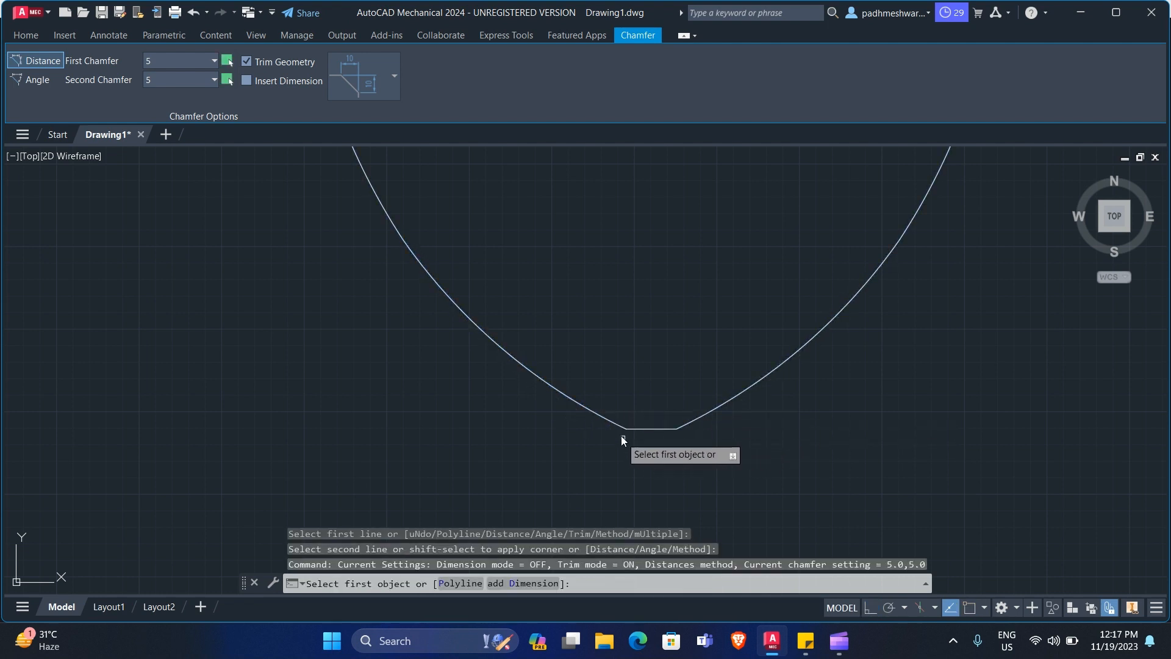
scroll(536, 354, "down", 3)
scroll(539, 352, "down", 8)
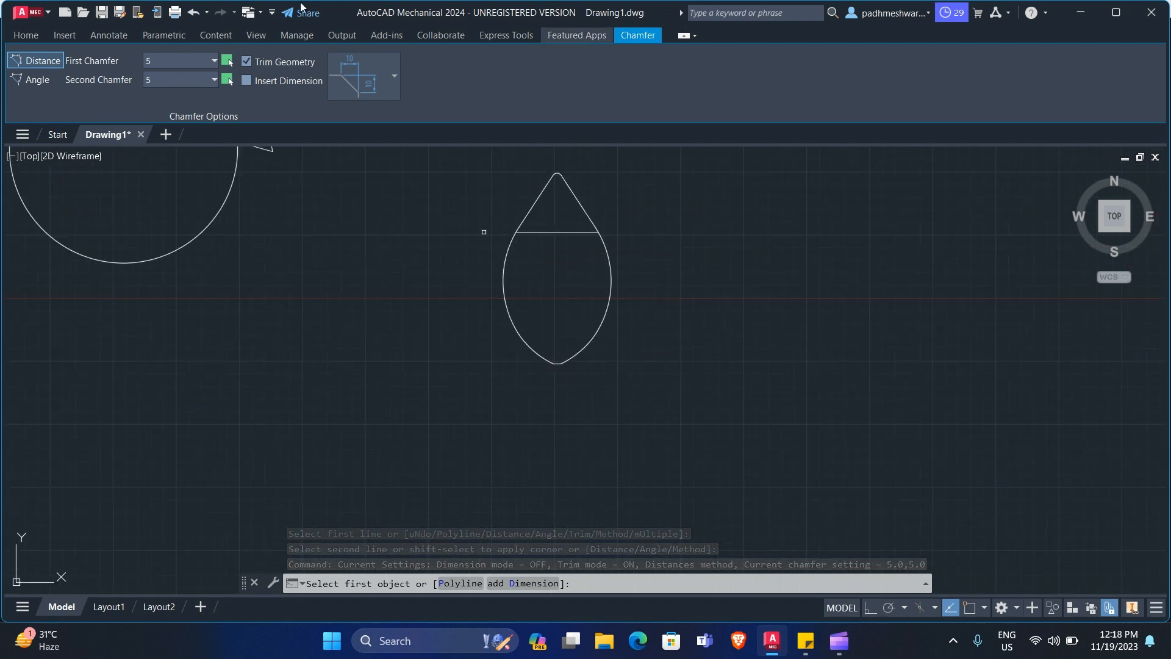
left_click(23, 35)
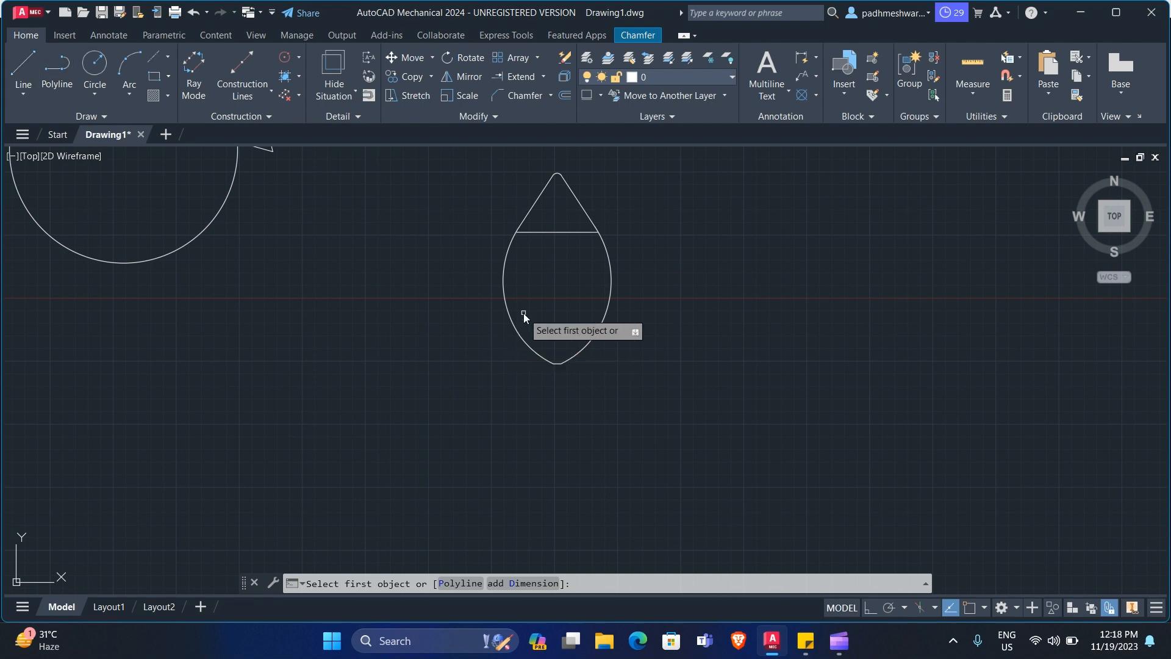
middle_click_drag(523, 313, 505, 424)
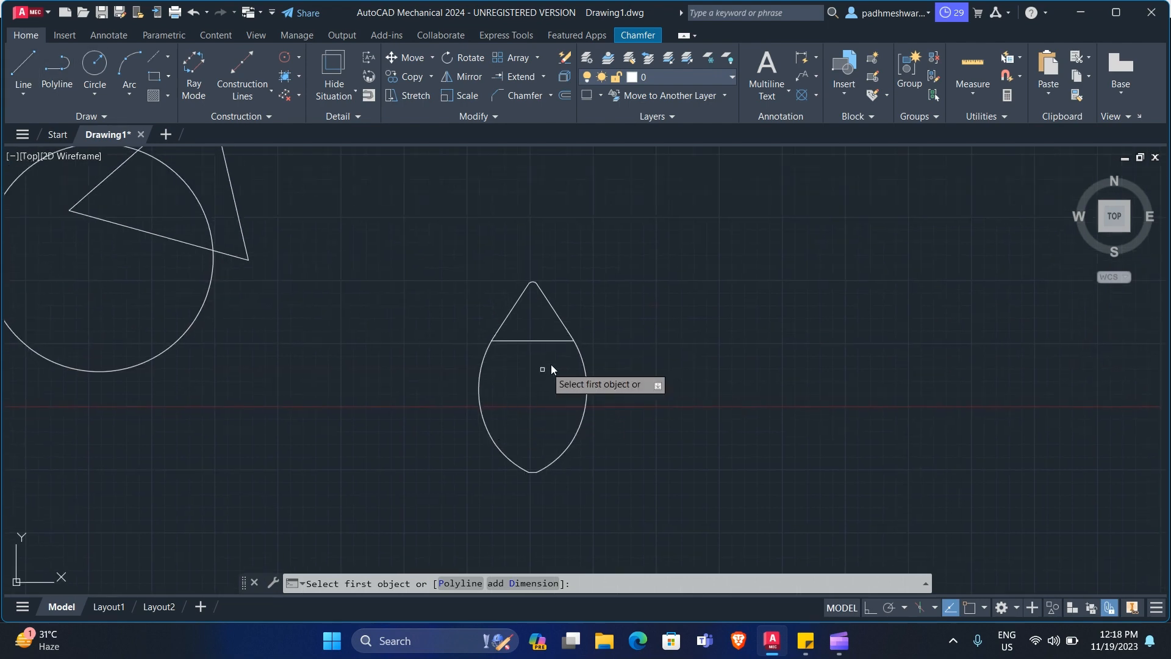
key("Escape")
key("Escape")
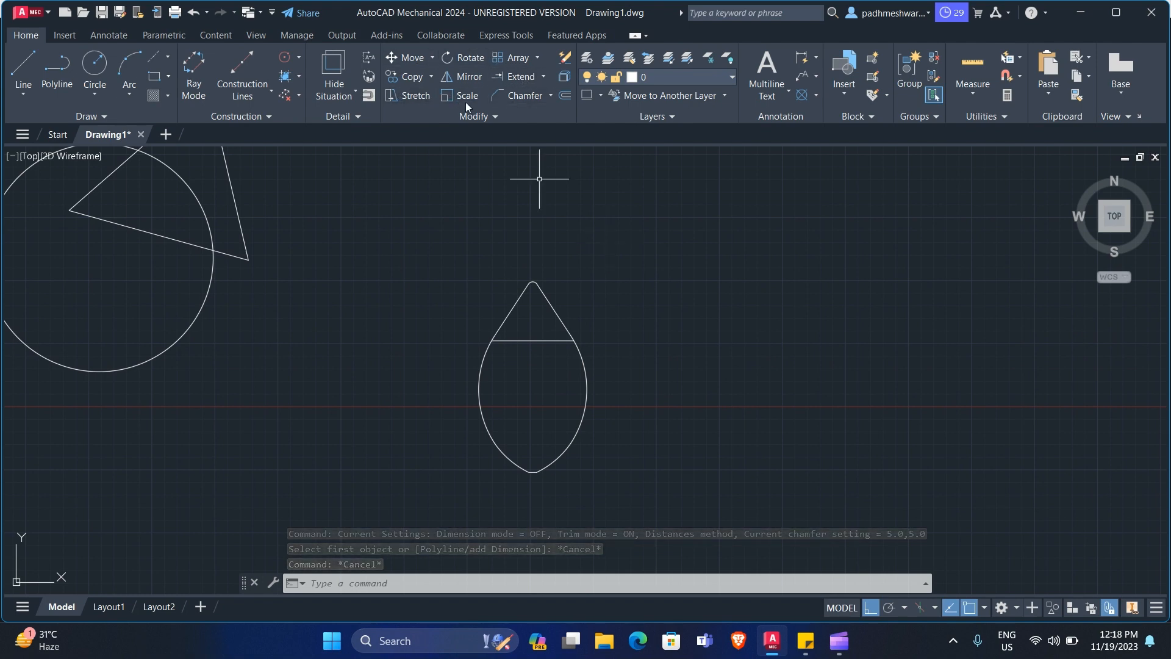
left_click(472, 117)
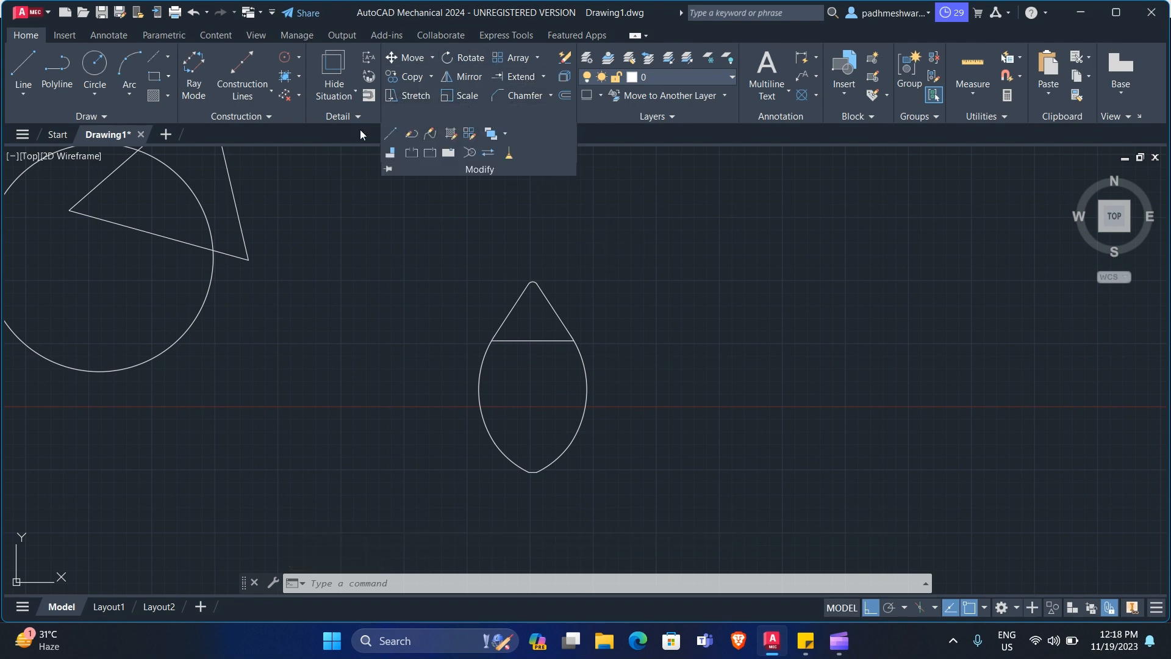
left_click(419, 210)
left_click(464, 153)
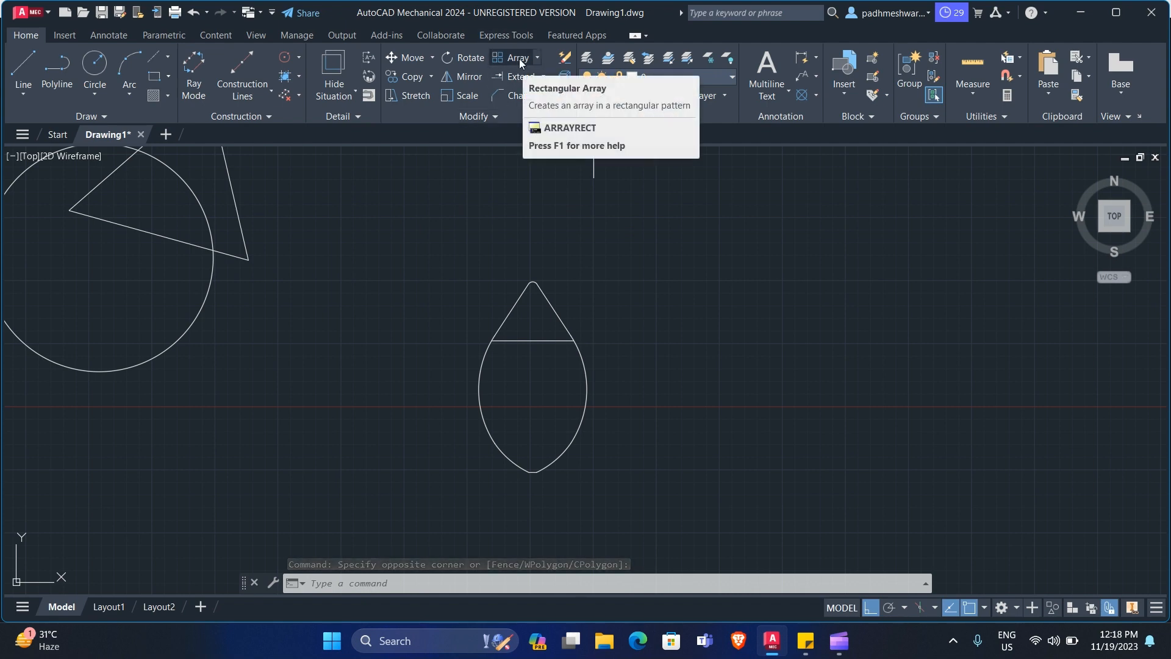
- Copy the pointed oval shape to three spots along a horizontal row, and undo the copies
scroll(547, 387, "down", 6)
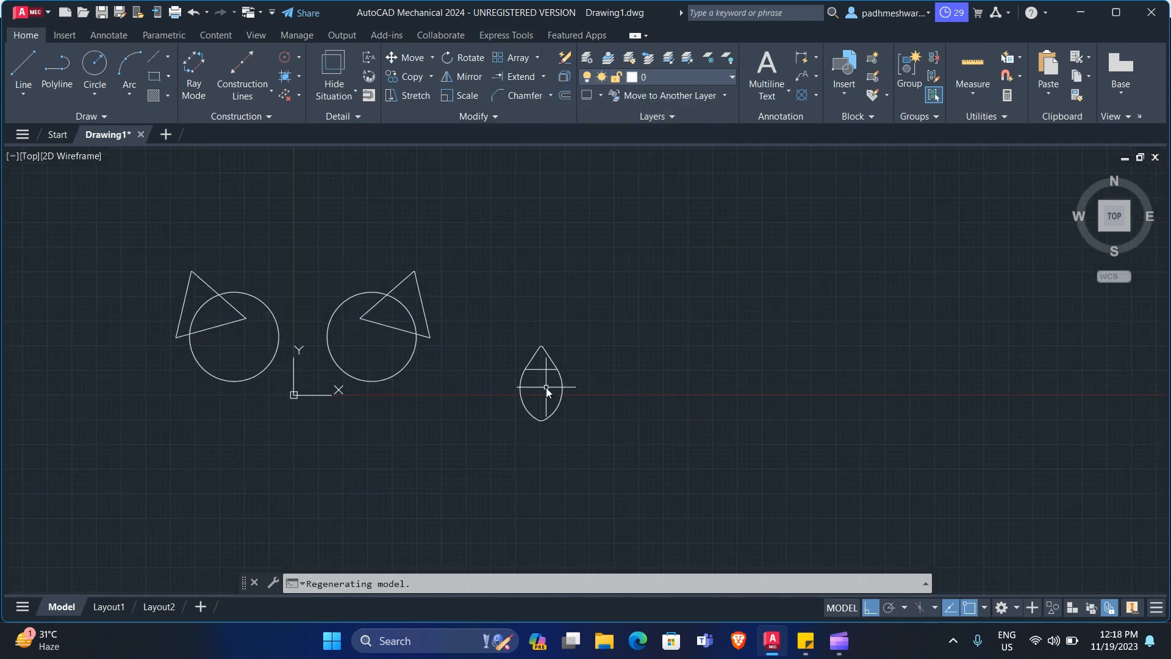
scroll(546, 452, "up", 4)
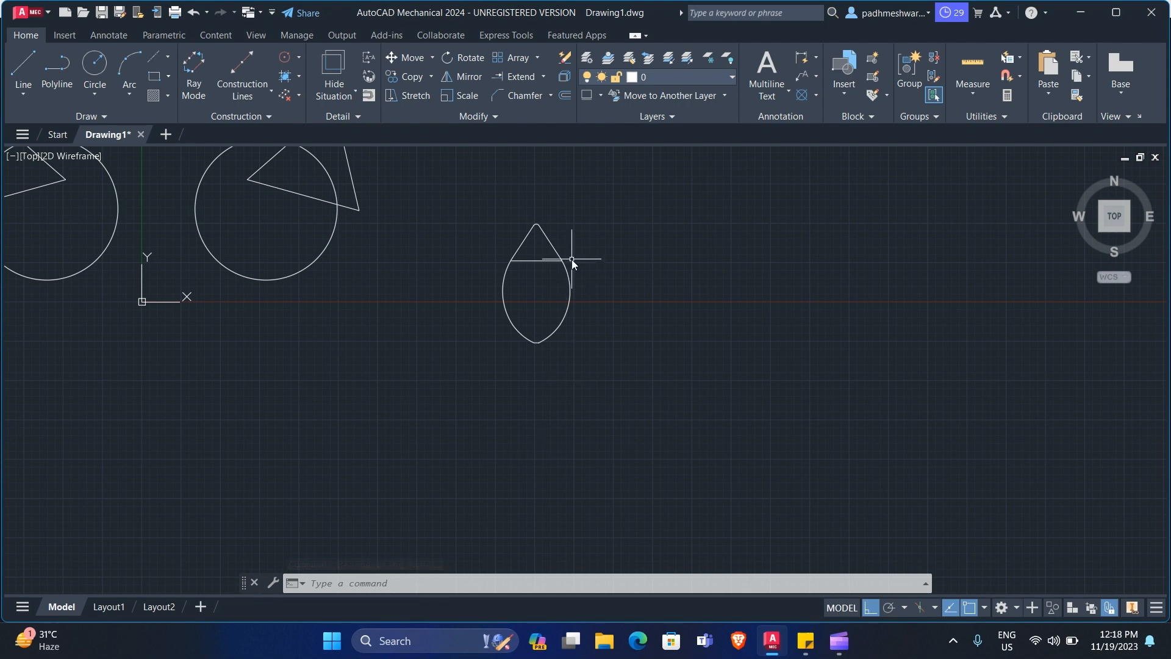
left_click(594, 243)
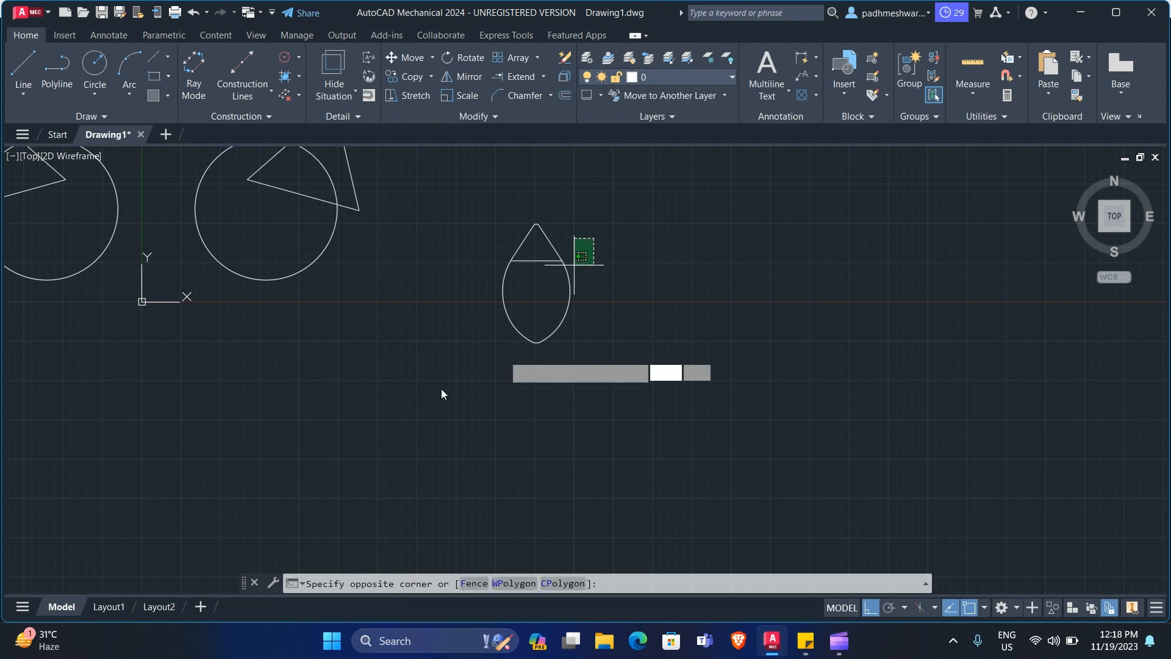
left_click(429, 397)
type("co")
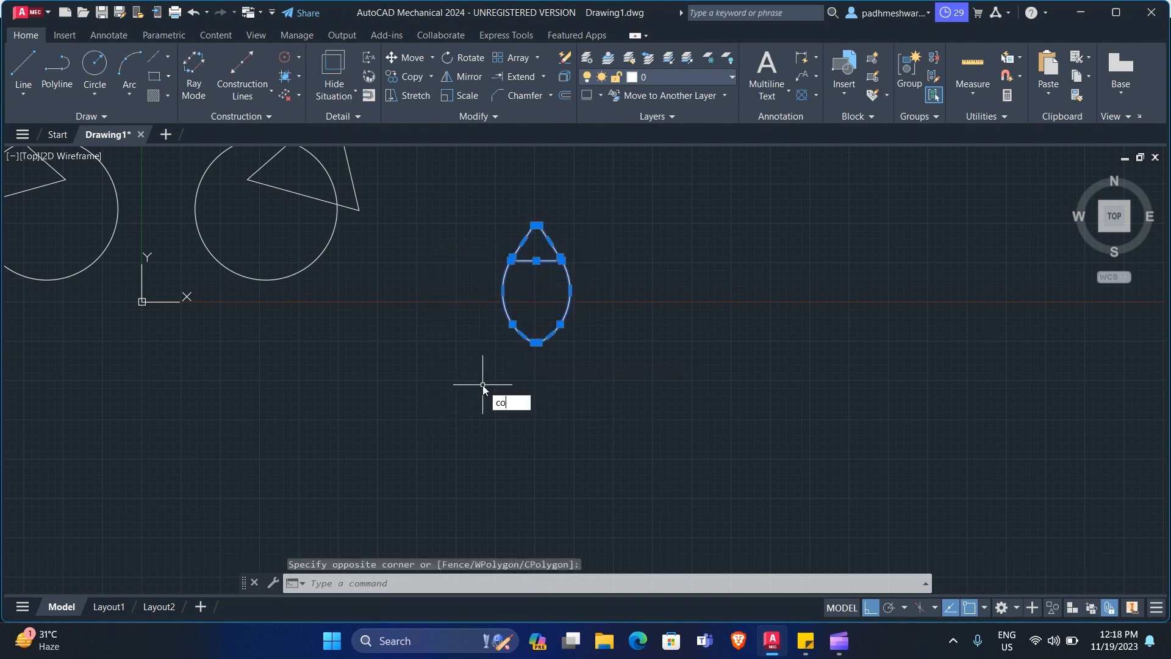
key("Return")
left_click(550, 303)
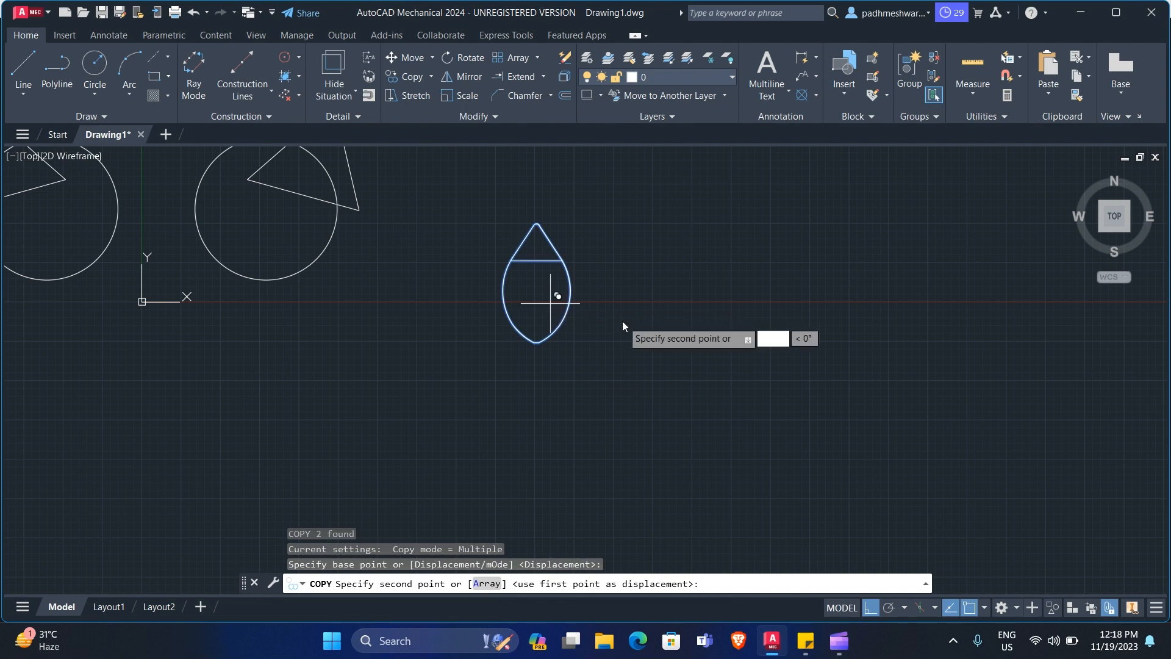
left_click(666, 303)
left_click(815, 326)
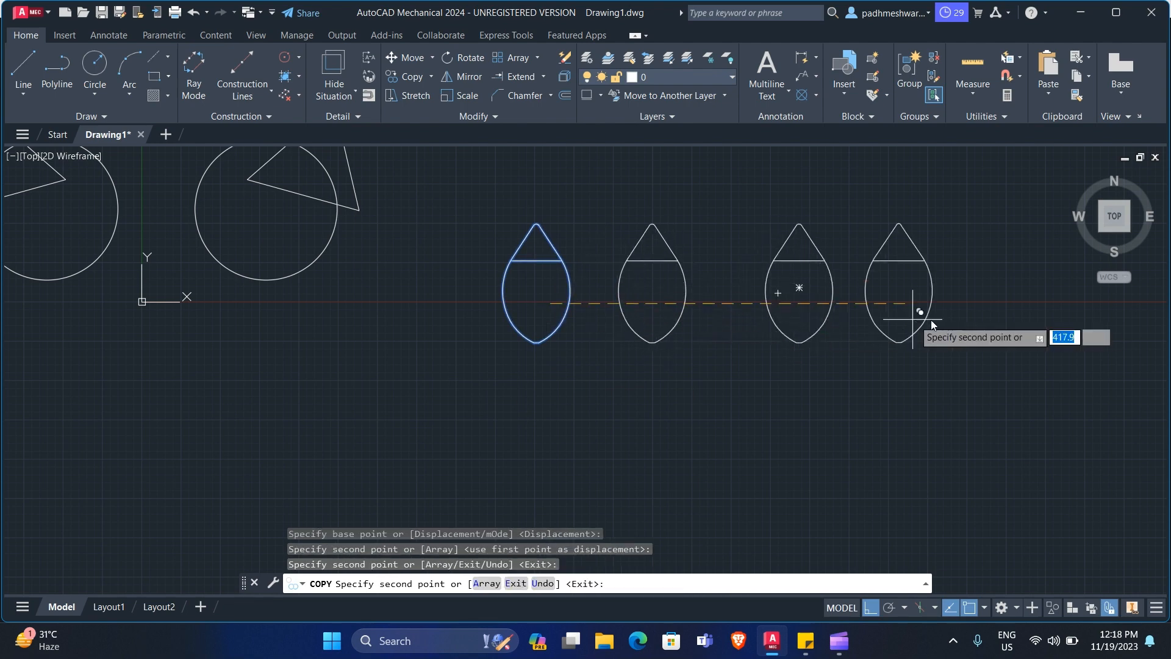
left_click(942, 323)
key("Escape")
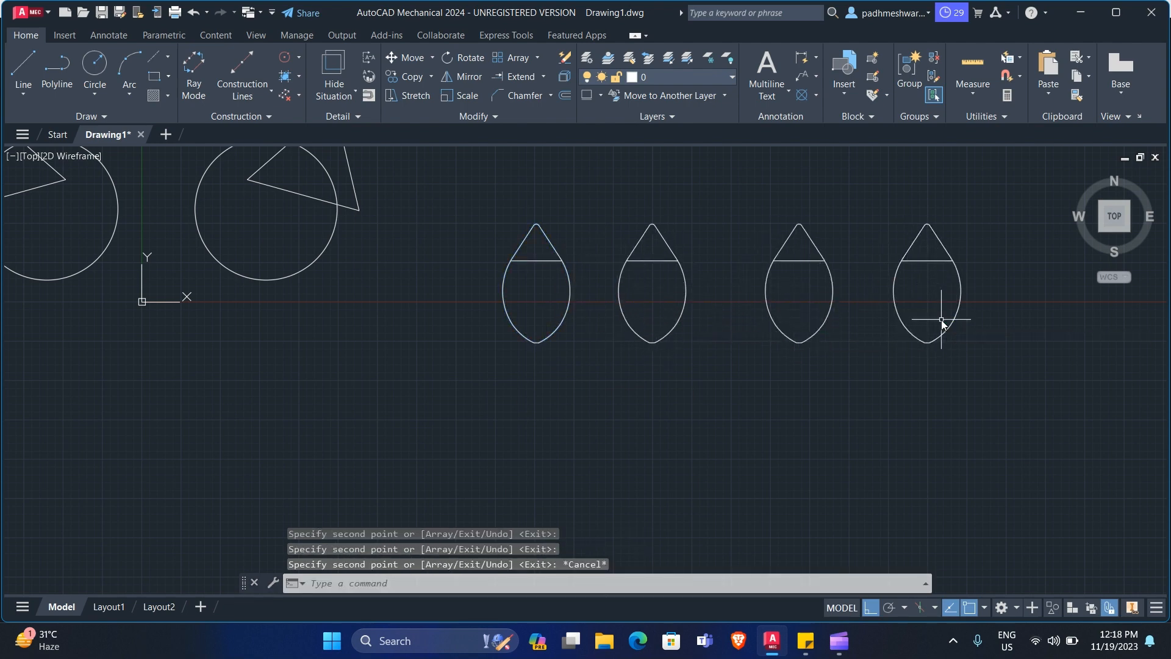
key("ctrl+z")
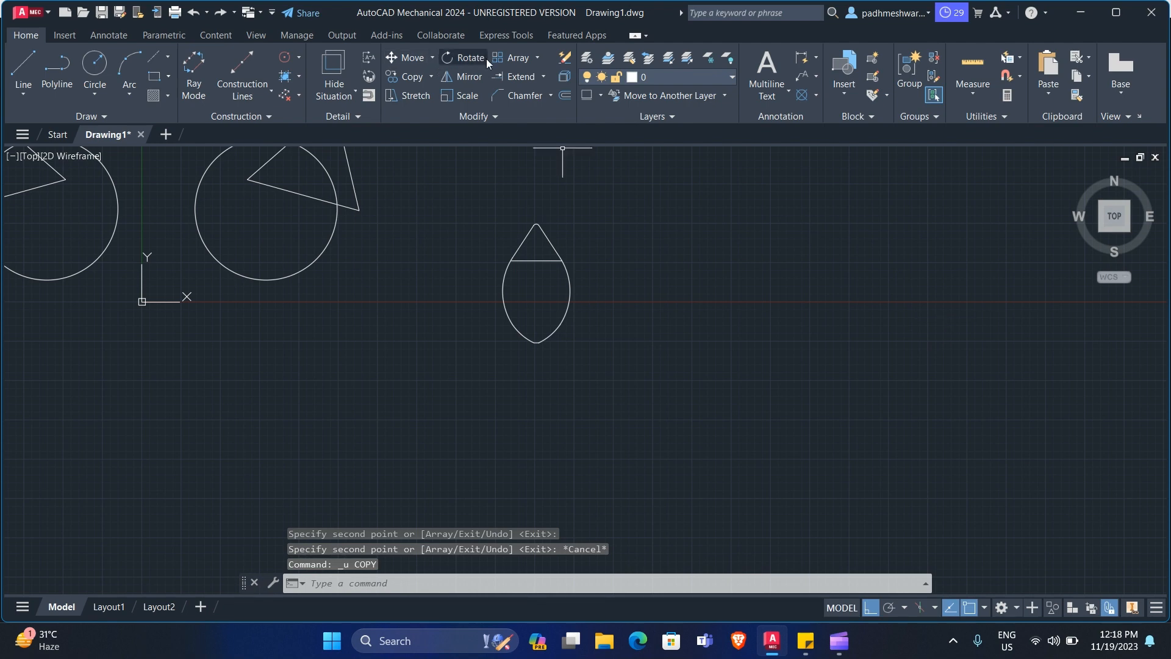
- Create a rectangular array of the pointed oval shape with 5 columns and 5 rows
left_click(514, 57)
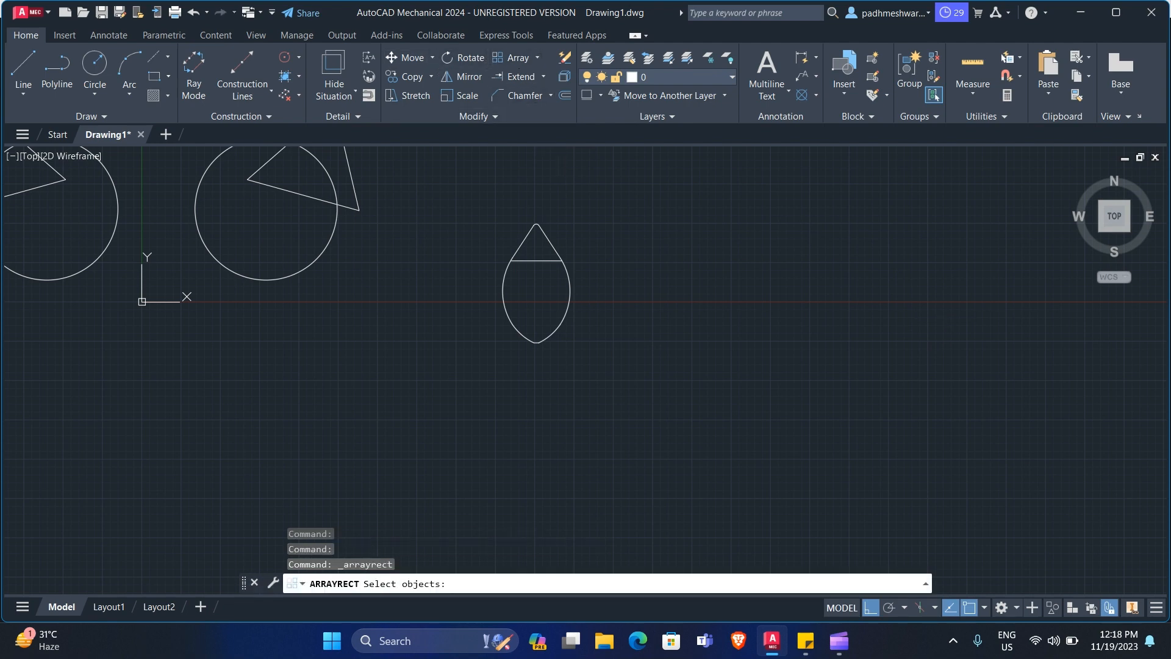
left_click(597, 210)
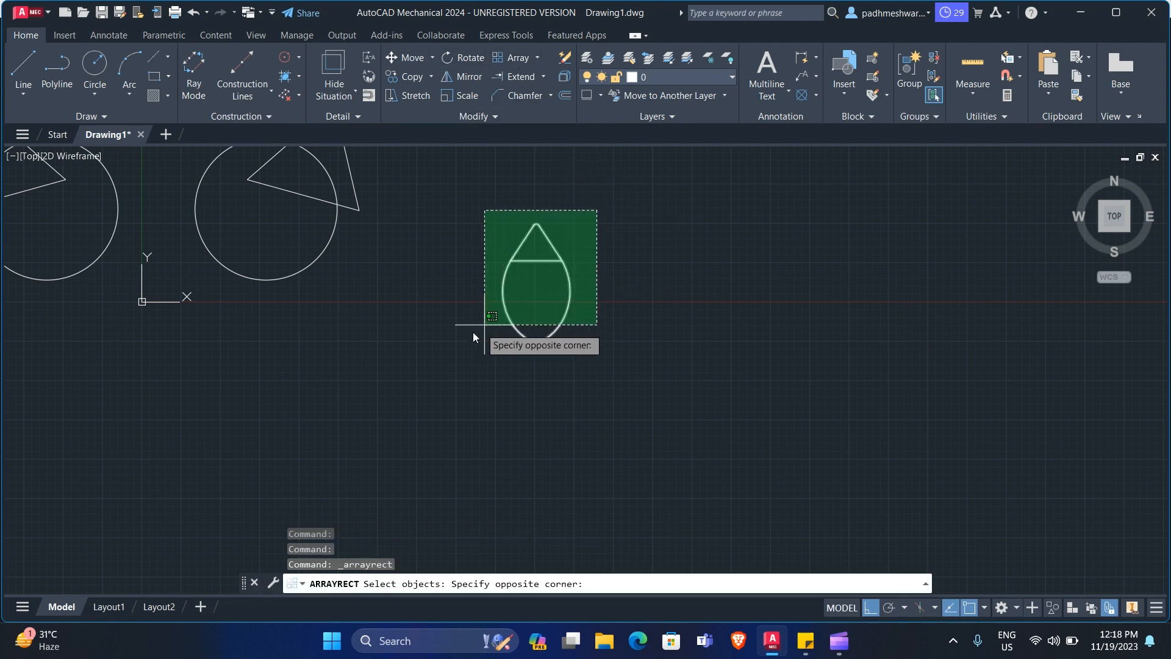
left_click(453, 356)
key("Return")
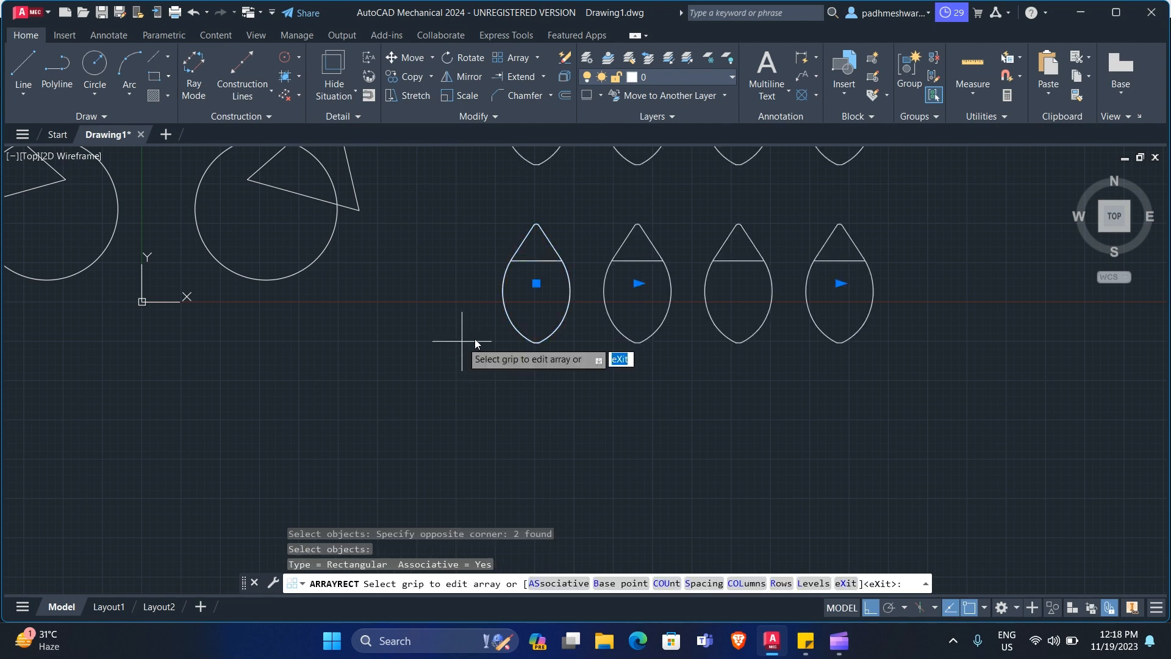
scroll(671, 344, "down", 2)
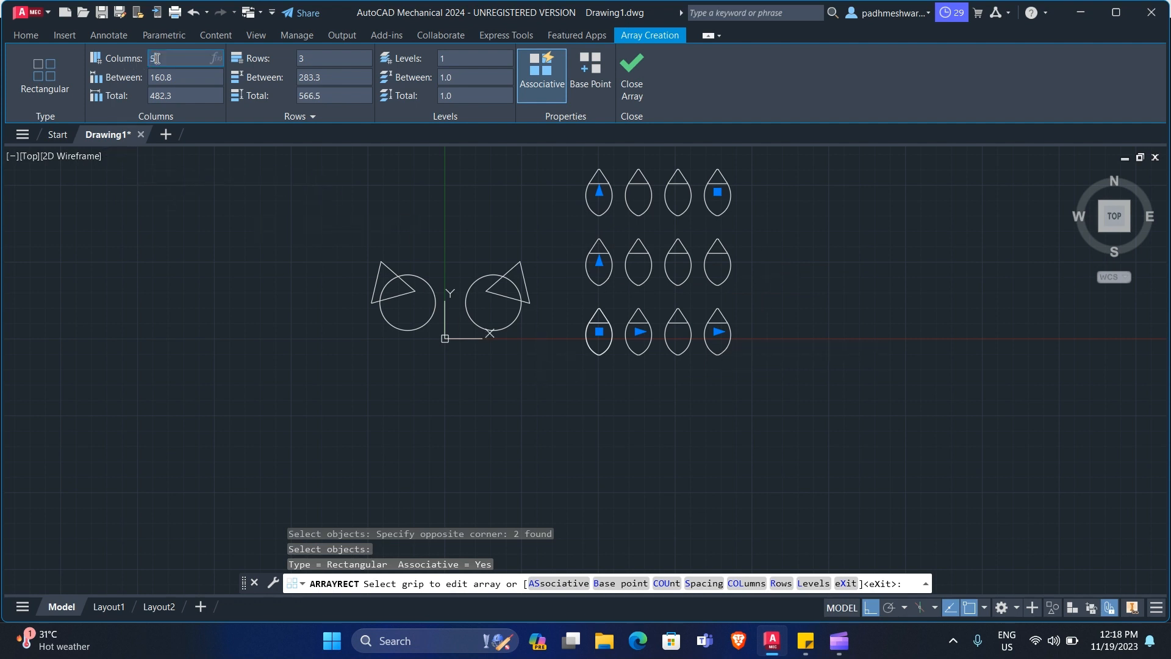
left_click(318, 56)
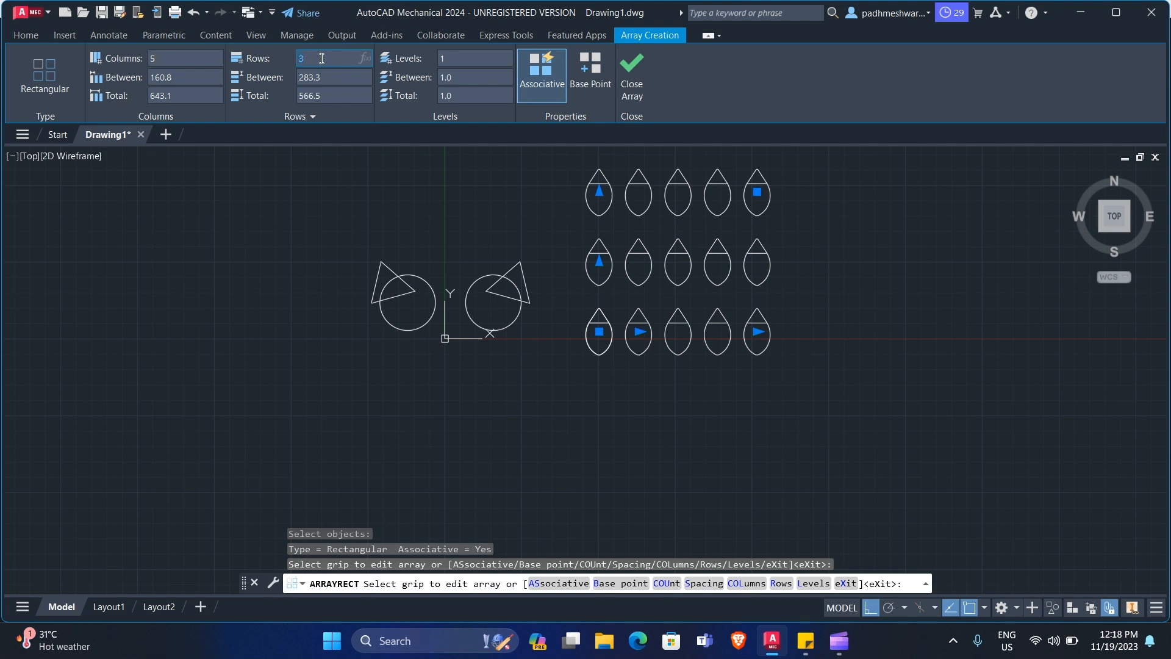
type("5")
key("Return")
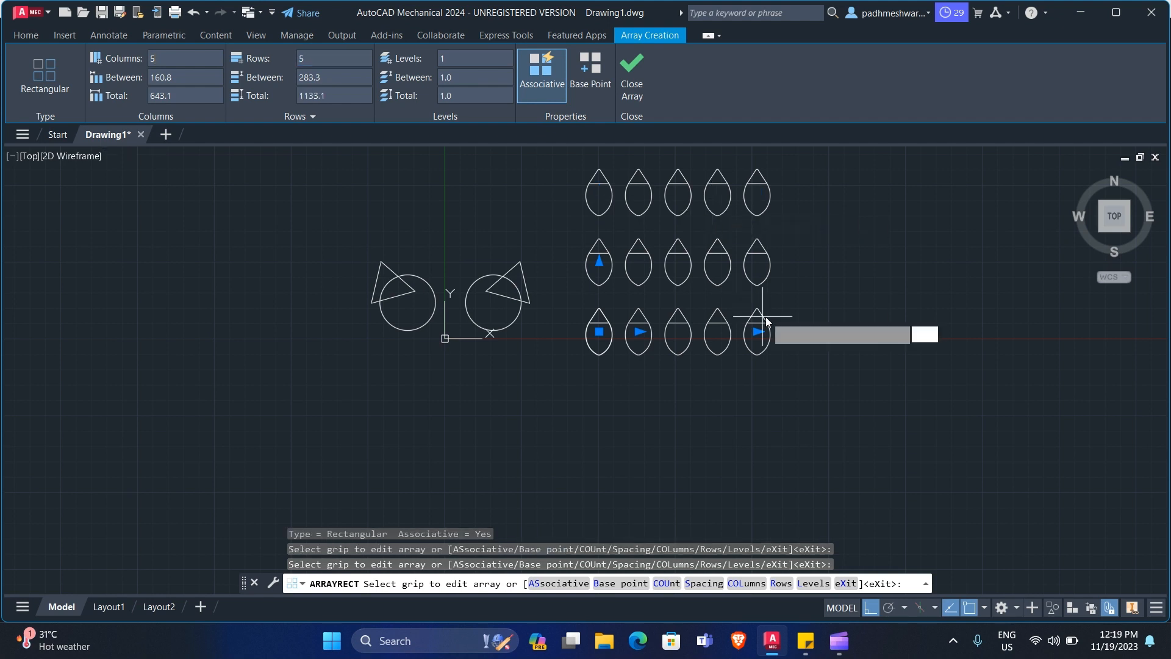
- Set the array's column spacing to 200 and row spacing to 300, and finish the array
scroll(766, 317, "down", 2)
scroll(772, 284, "down", 3)
scroll(687, 252, "up", 2)
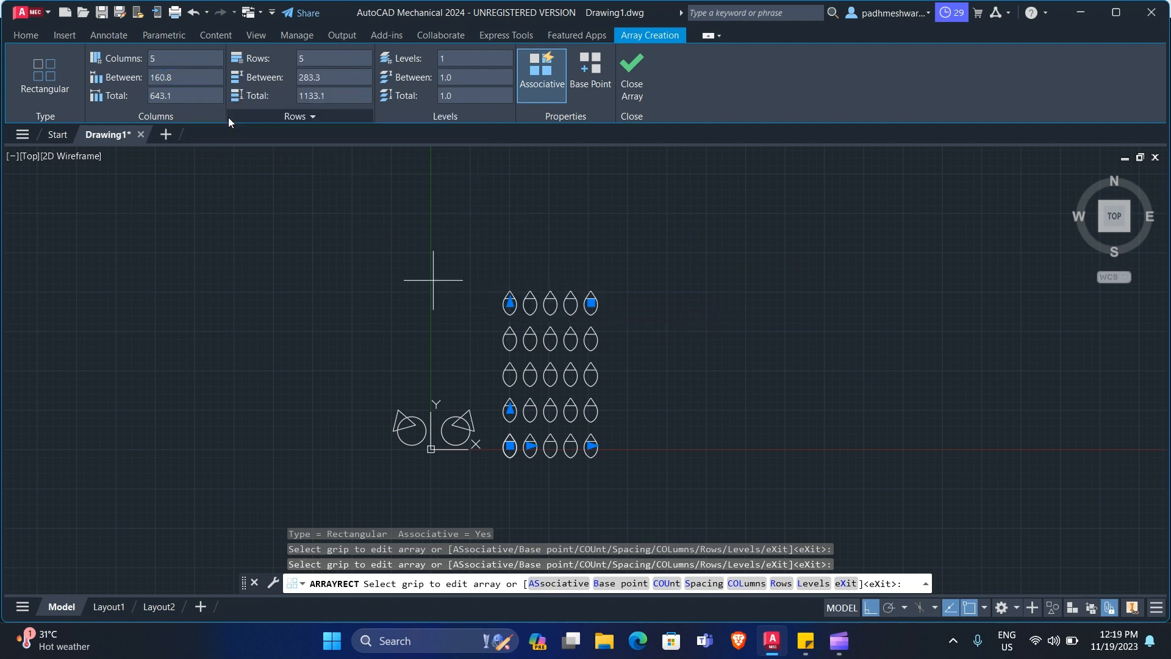
left_click(179, 72)
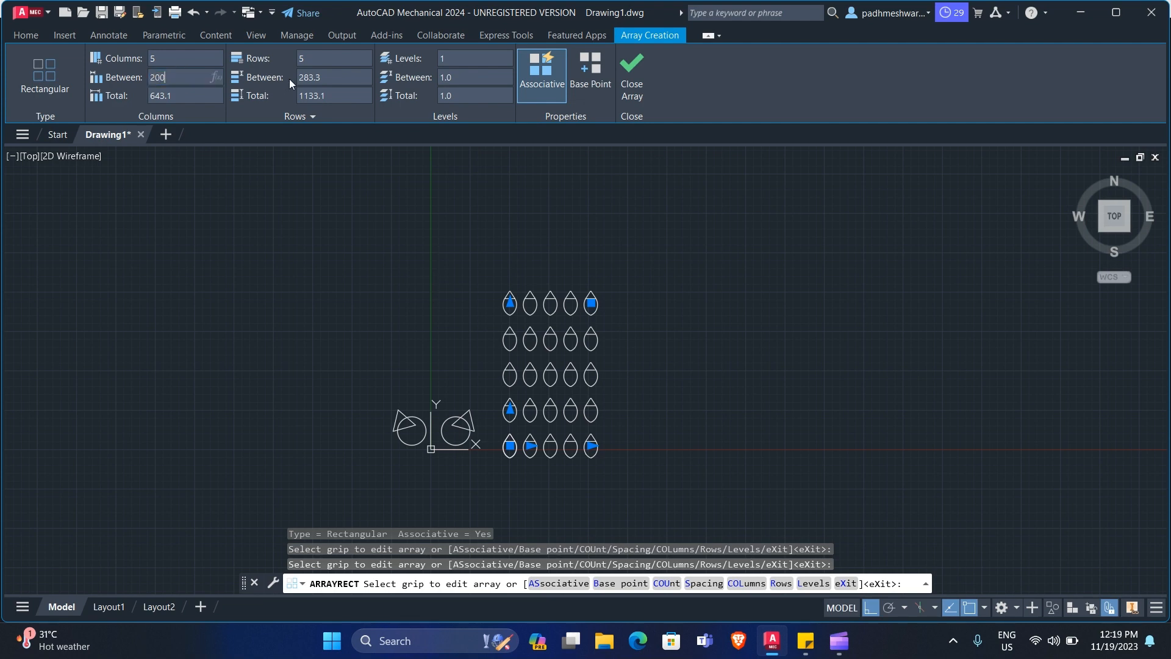
left_click(334, 78)
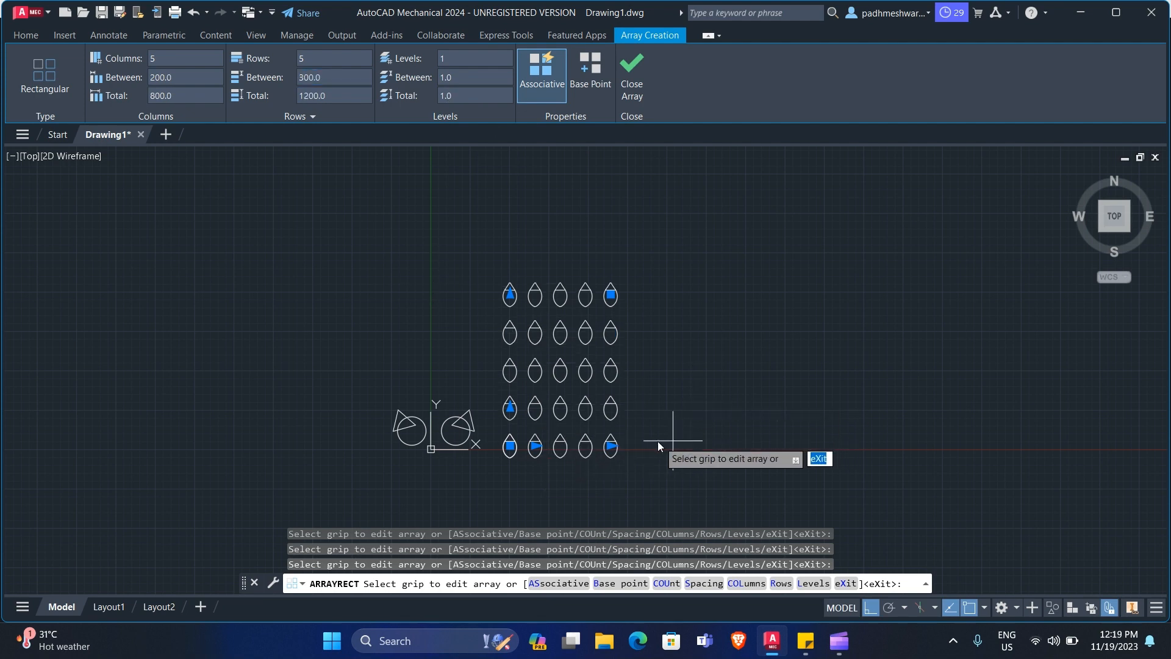
left_click(622, 91)
- Inspect the finished rectangular array of oval shapes and undo it
scroll(592, 396, "up", 6)
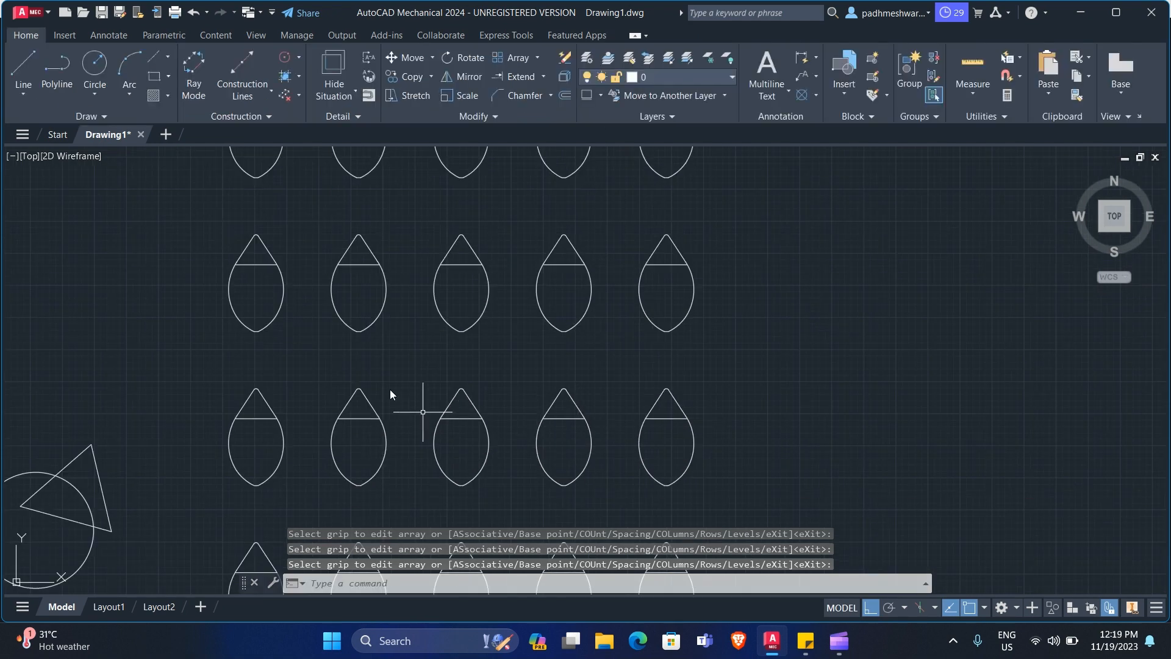
scroll(430, 423, "down", 4)
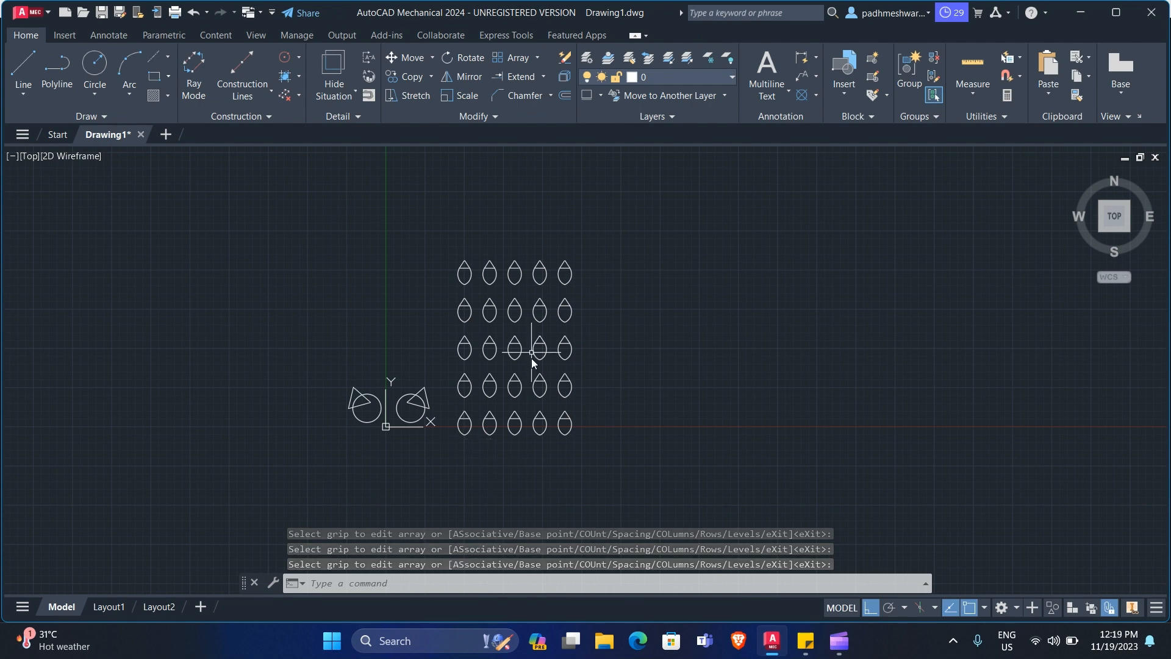
scroll(532, 357, "up", 2)
scroll(532, 357, "down", 4)
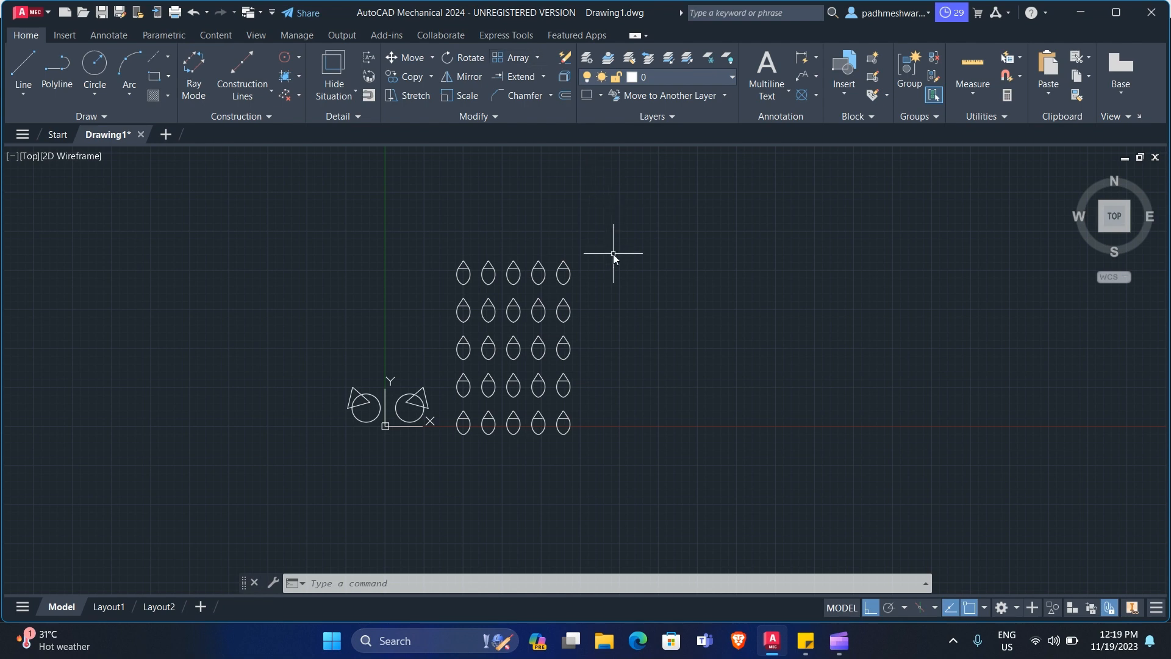
key("ctrl+z")
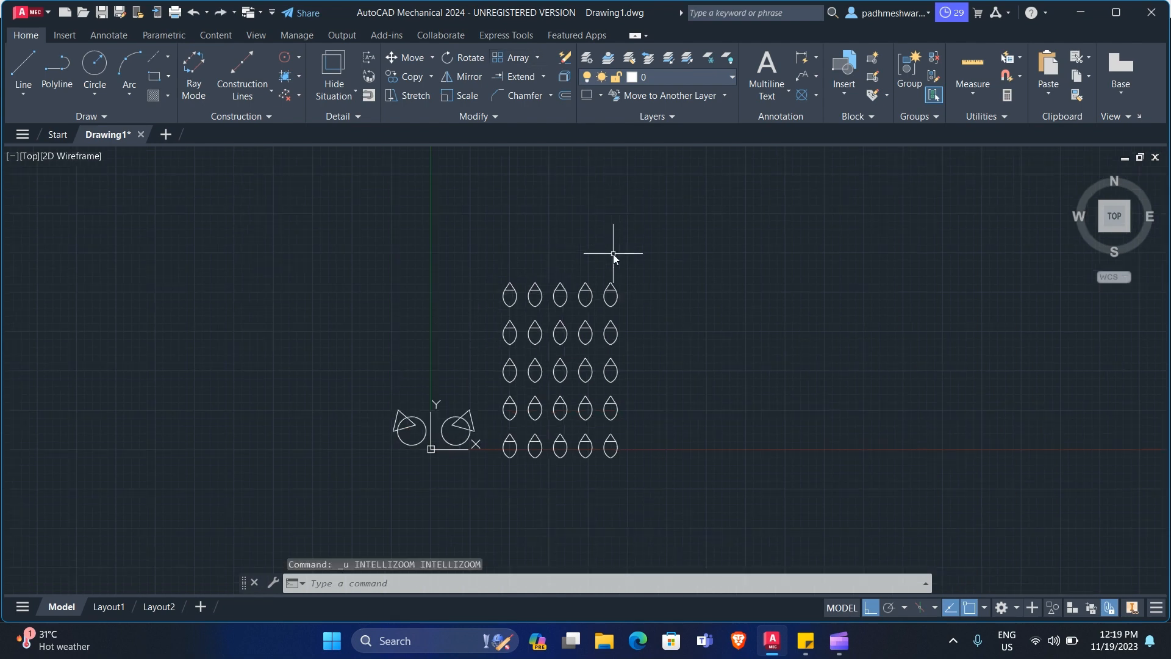
key("ctrl+z")
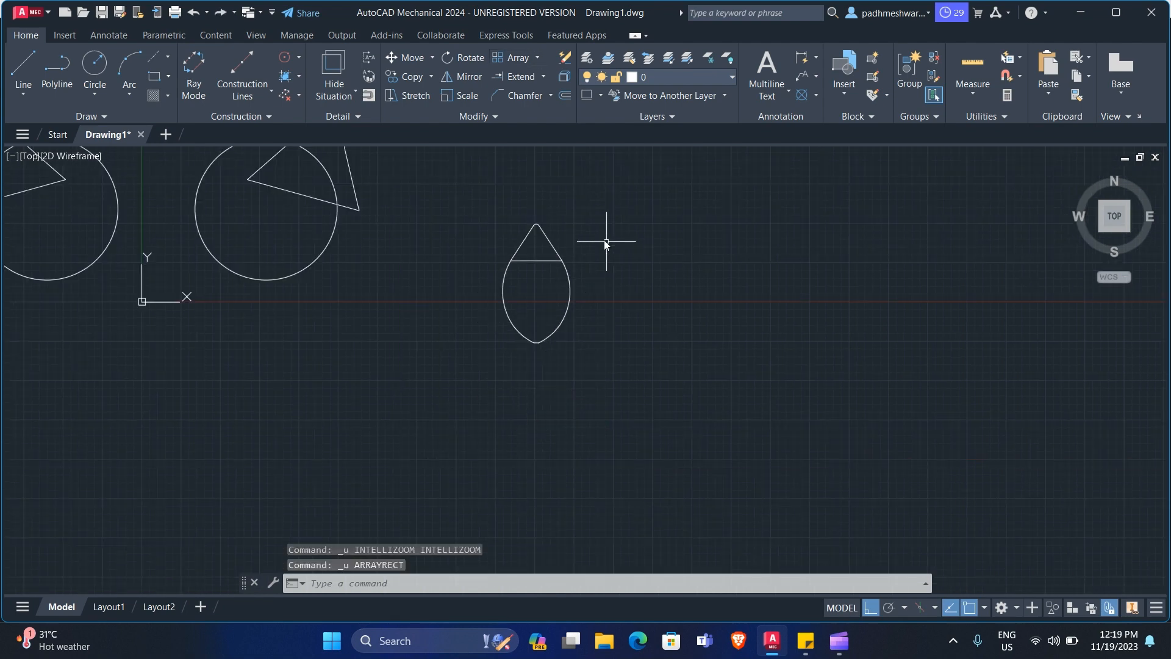
left_click(537, 58)
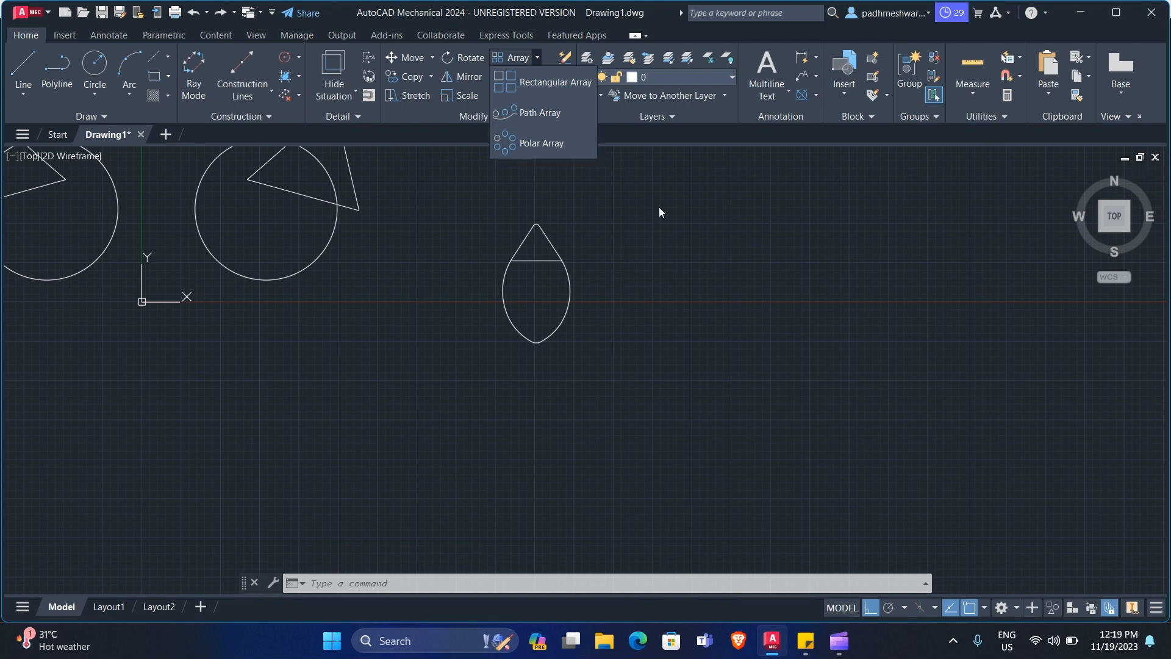
key("Escape")
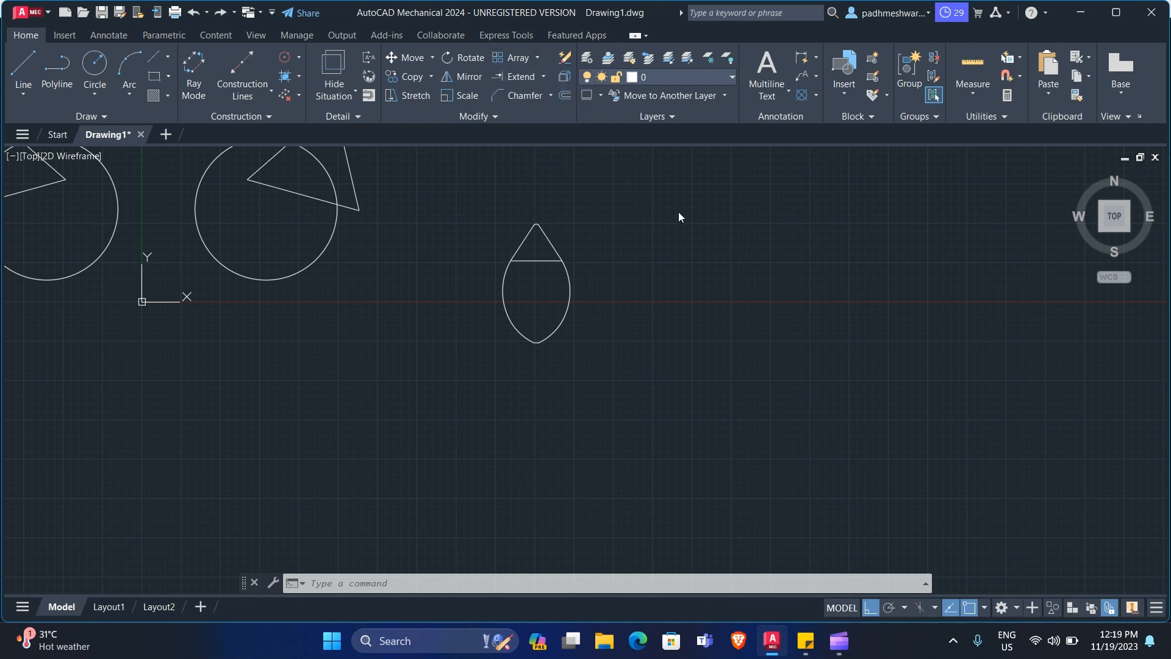
- Draw a large circle with a radius of about 841 in an empty area away from the existing shapes
scroll(679, 211, "down", 3)
scroll(678, 211, "down", 2)
mouse_move(701, 209)
middle_mouse_down()
mouse_move(432, 341)
mouse_move(31, 388)
middle_mouse_up()
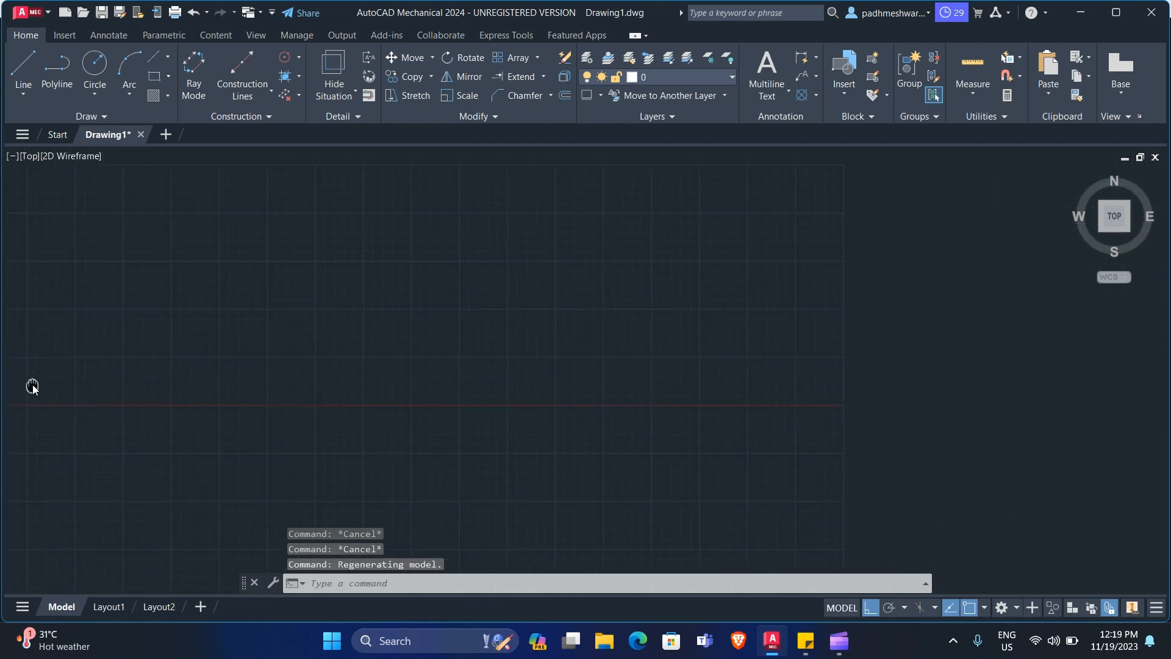
left_click(100, 50)
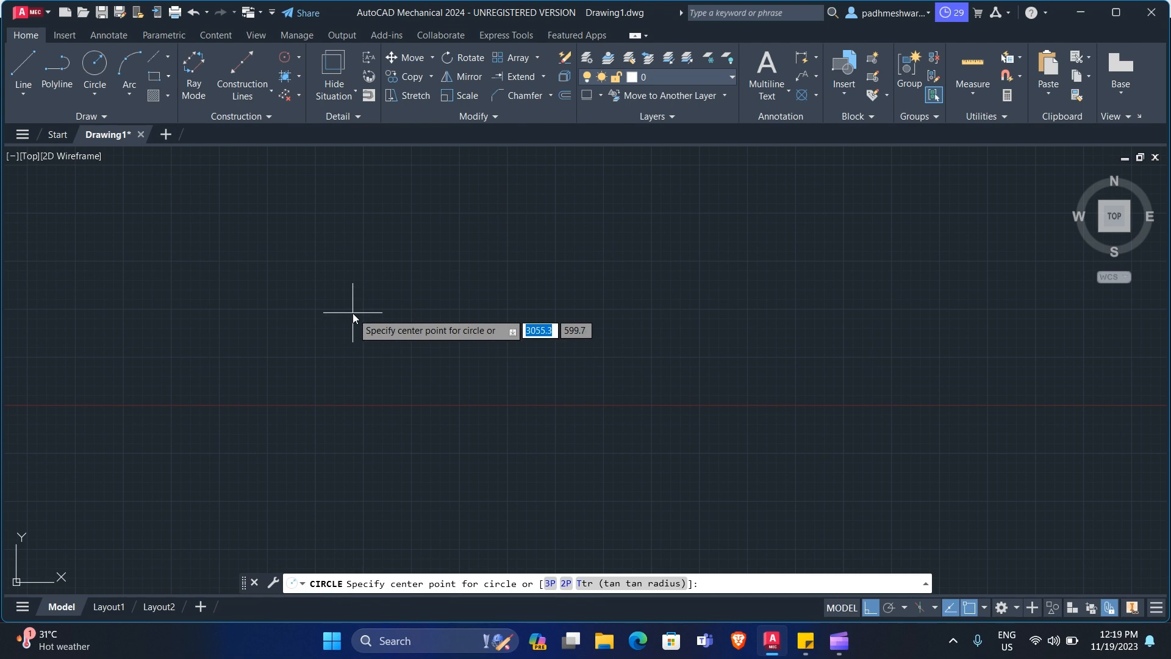
left_click(365, 358)
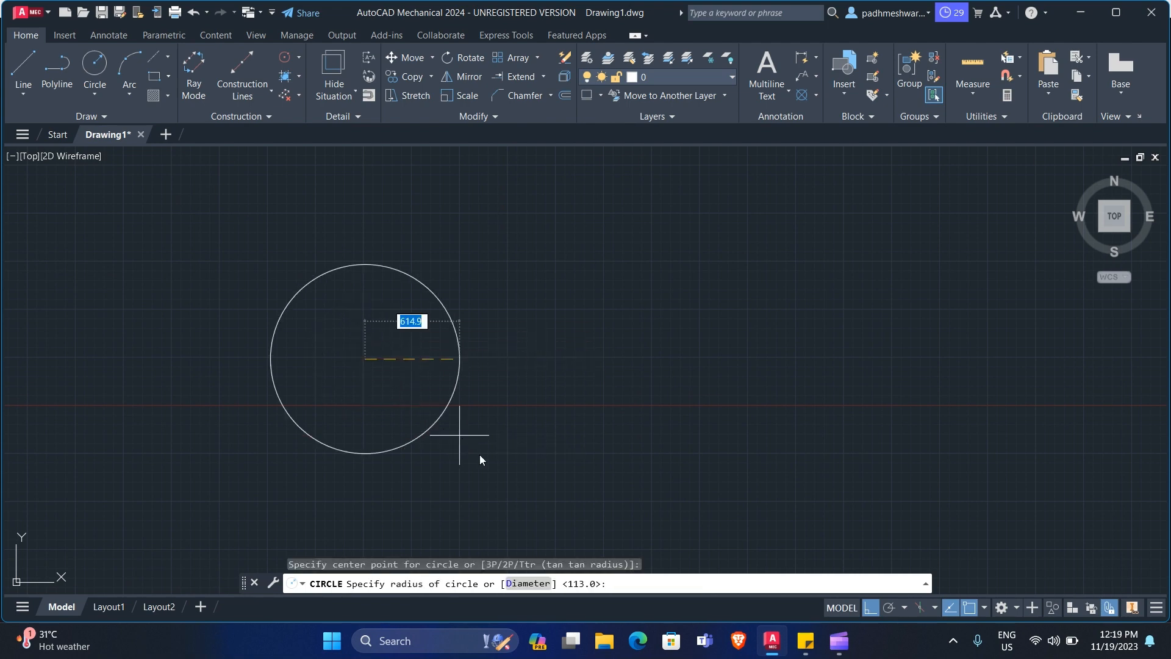
left_click(494, 462)
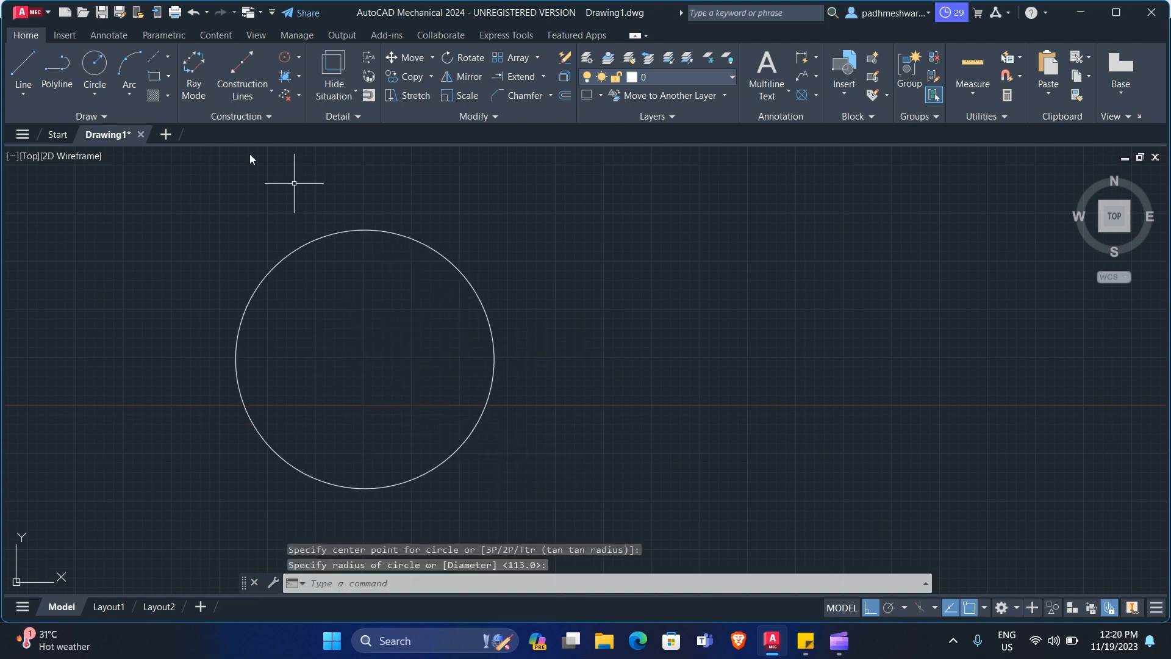
- Draw a small circle inside the large circle, near its upper edge and slightly left of centre
left_click(94, 63)
scroll(415, 316, "up", 2)
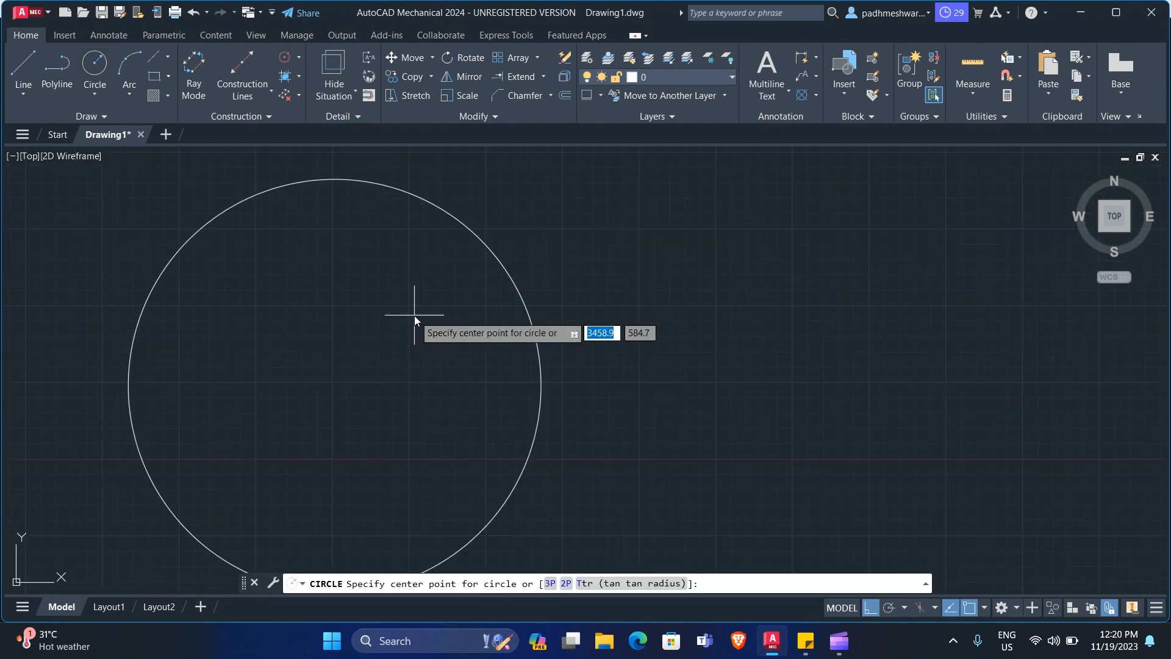
left_click(313, 211)
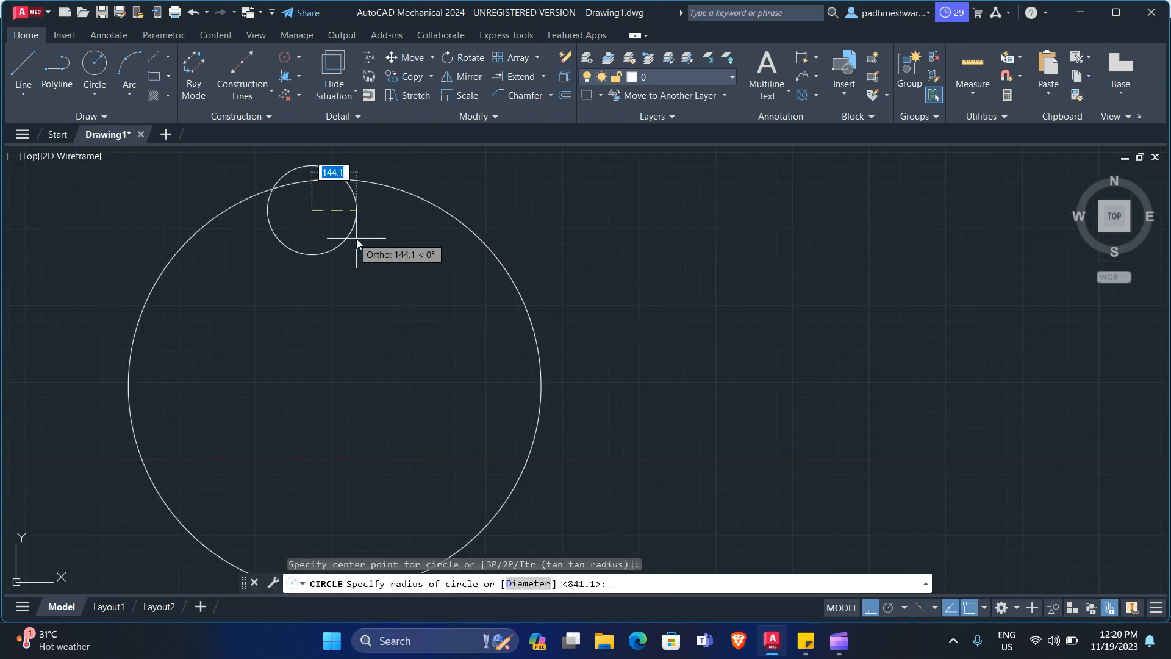
left_click(331, 220)
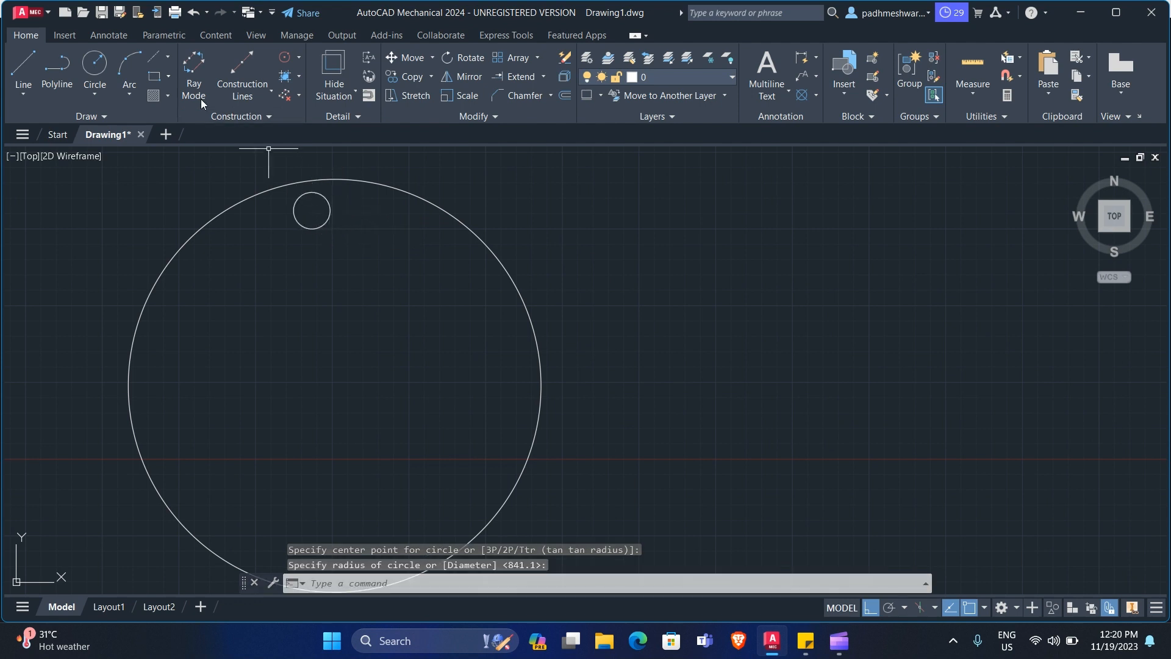
- Draw a vertical line about 211 long from the small circle's right quadrant up past the large circle's edge
left_click(23, 64)
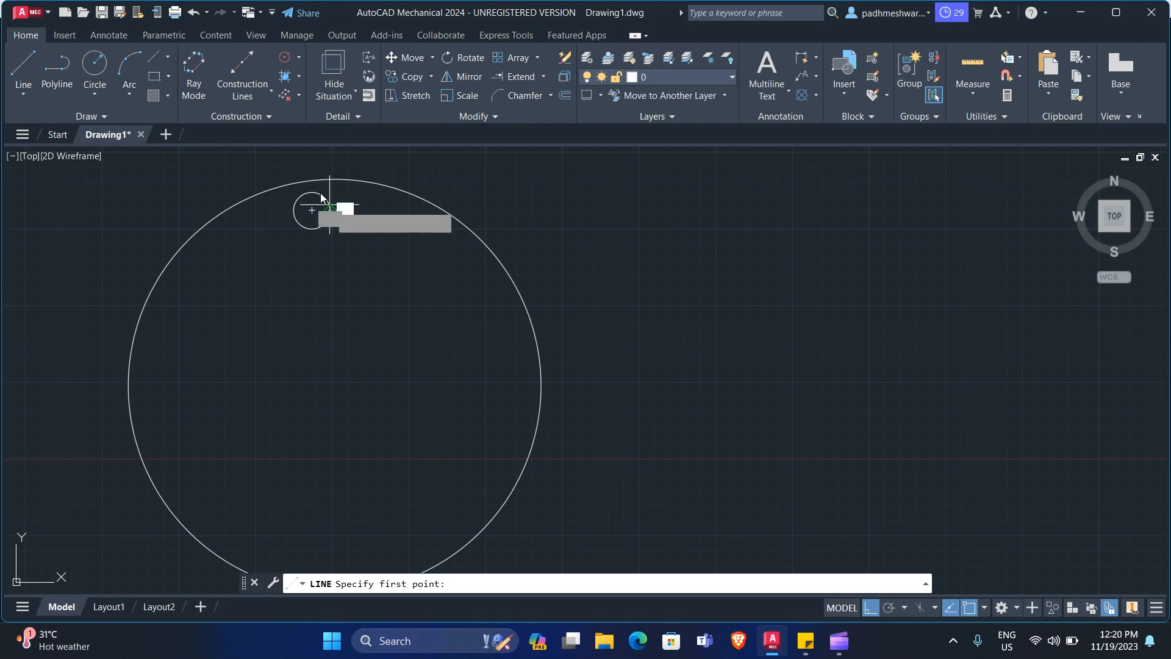
left_click(330, 210)
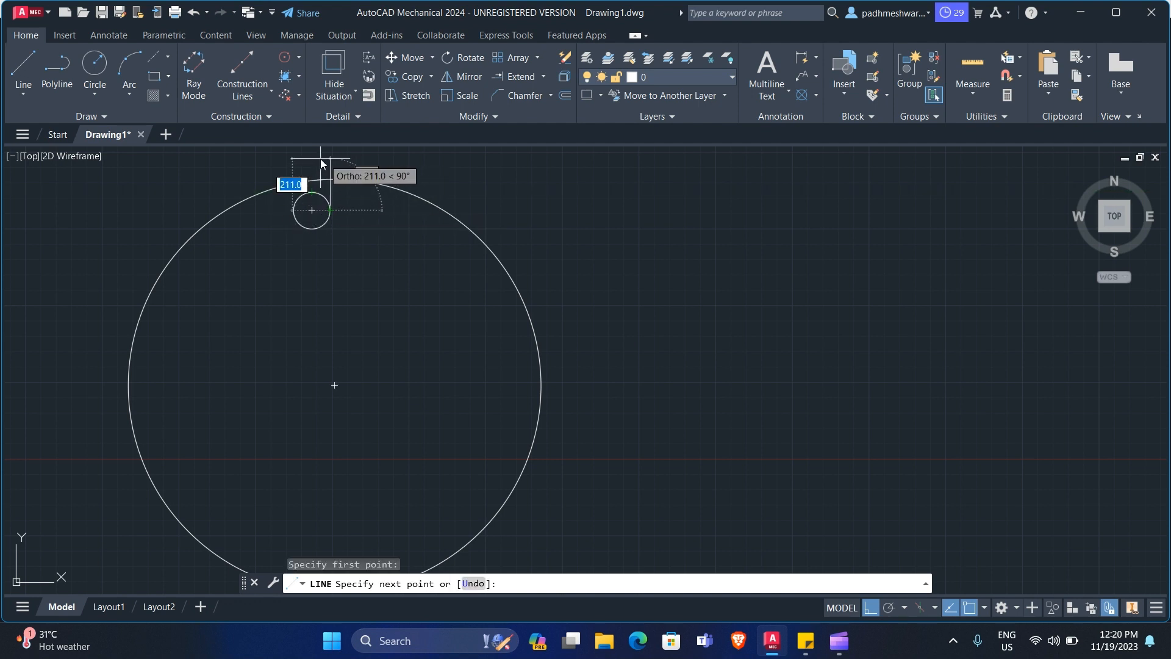
left_click(320, 159)
key("Escape")
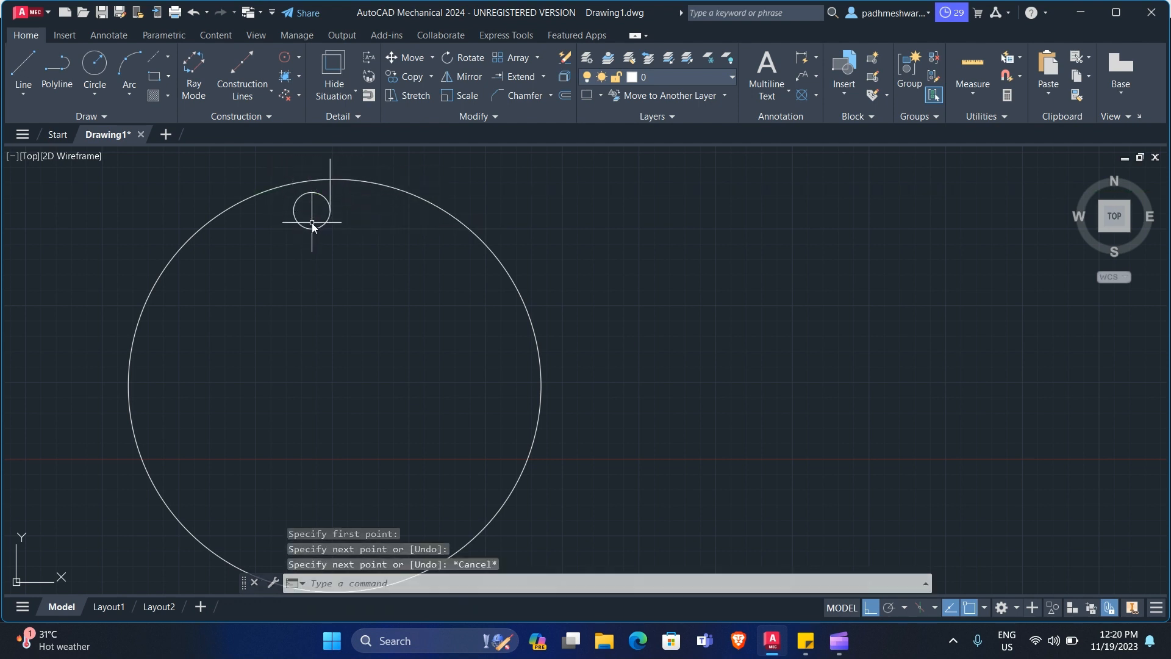
- Draw a second vertical line from the small circle's left quadrant up past the large circle's edge
type("l")
key("Return")
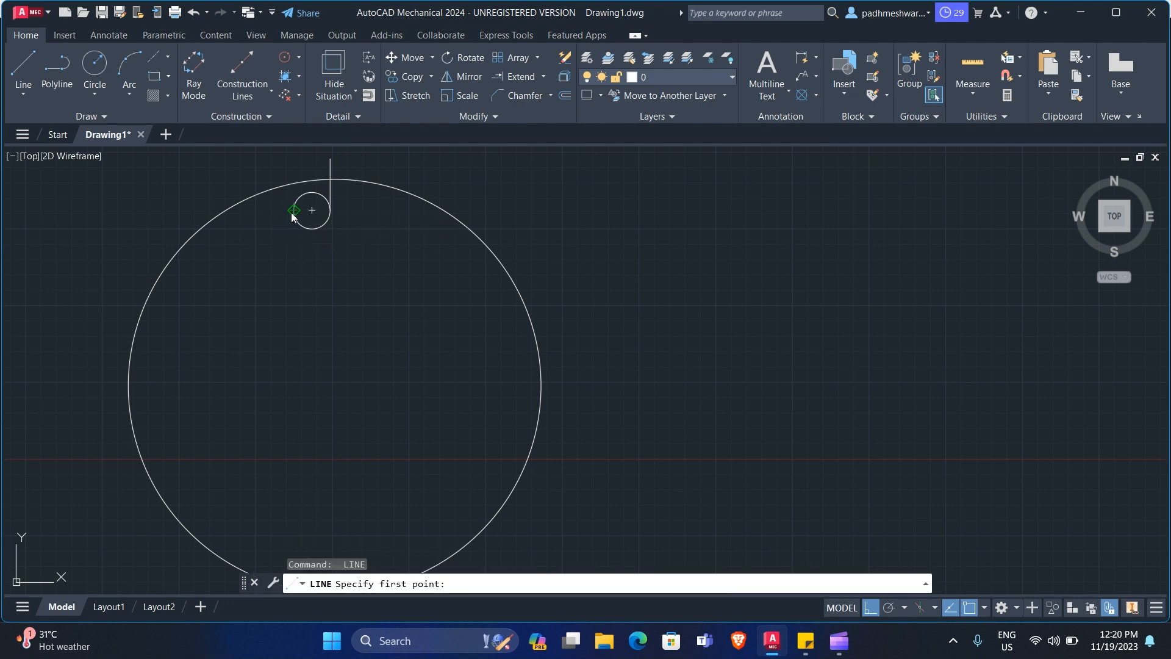
left_click(291, 212)
left_click(291, 155)
key("Escape")
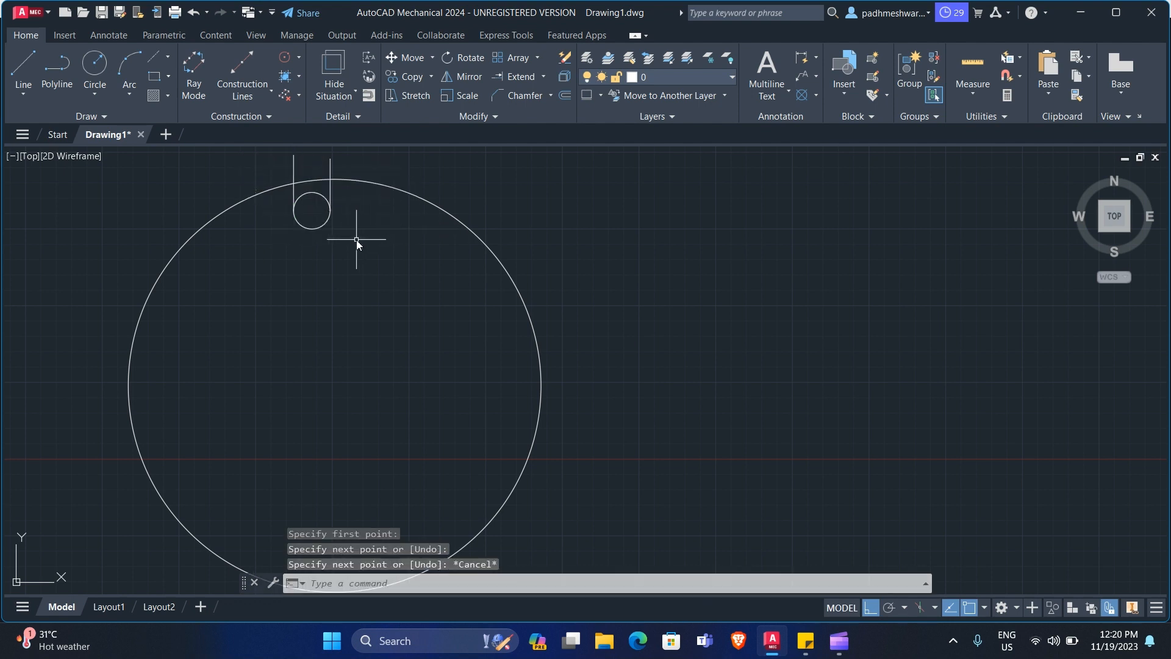
- Move the small circle and its two vertical lines horizontally from the circle's centre into alignment with the large circle's top quadrant
left_click(346, 195)
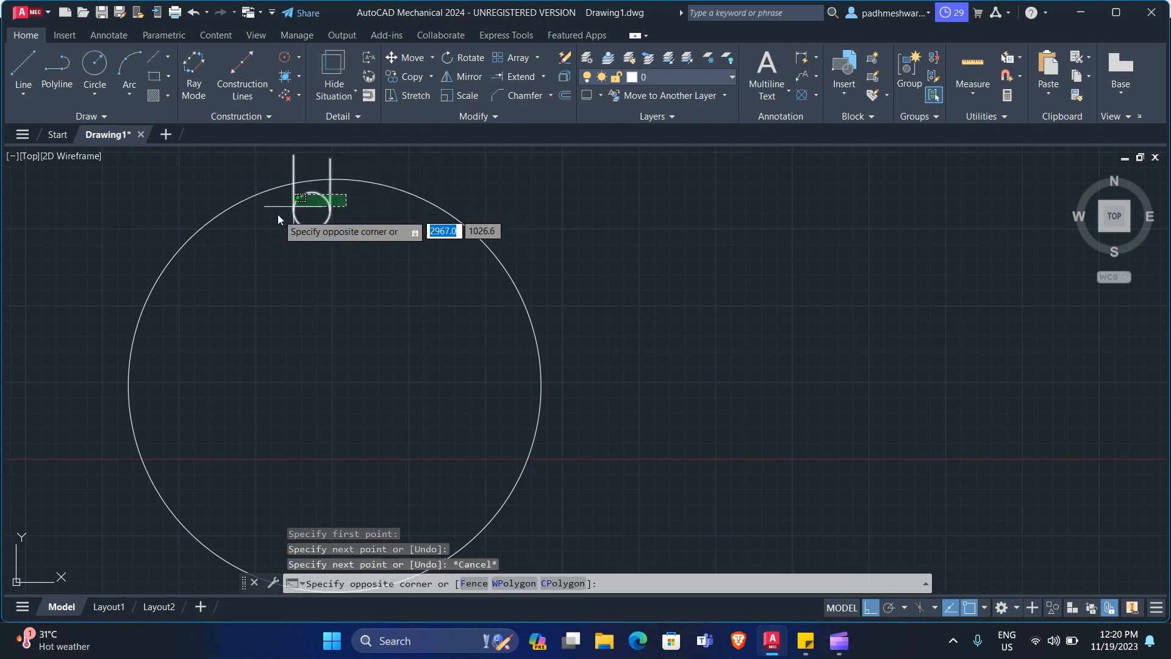
left_click(269, 233)
type("m")
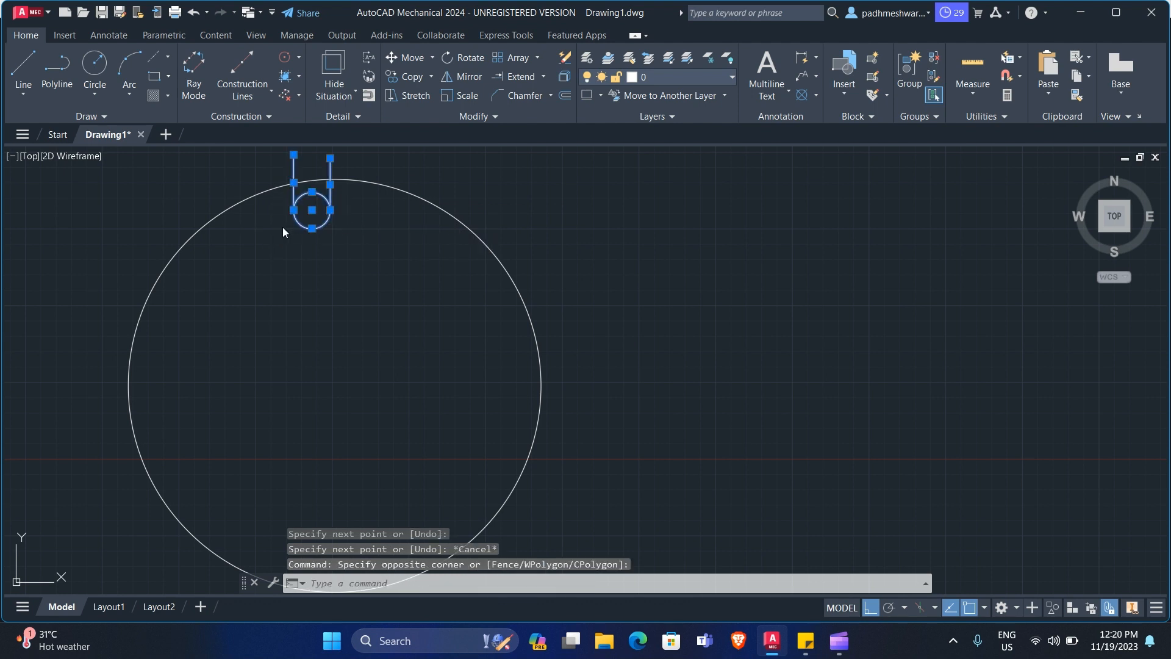
key("Return")
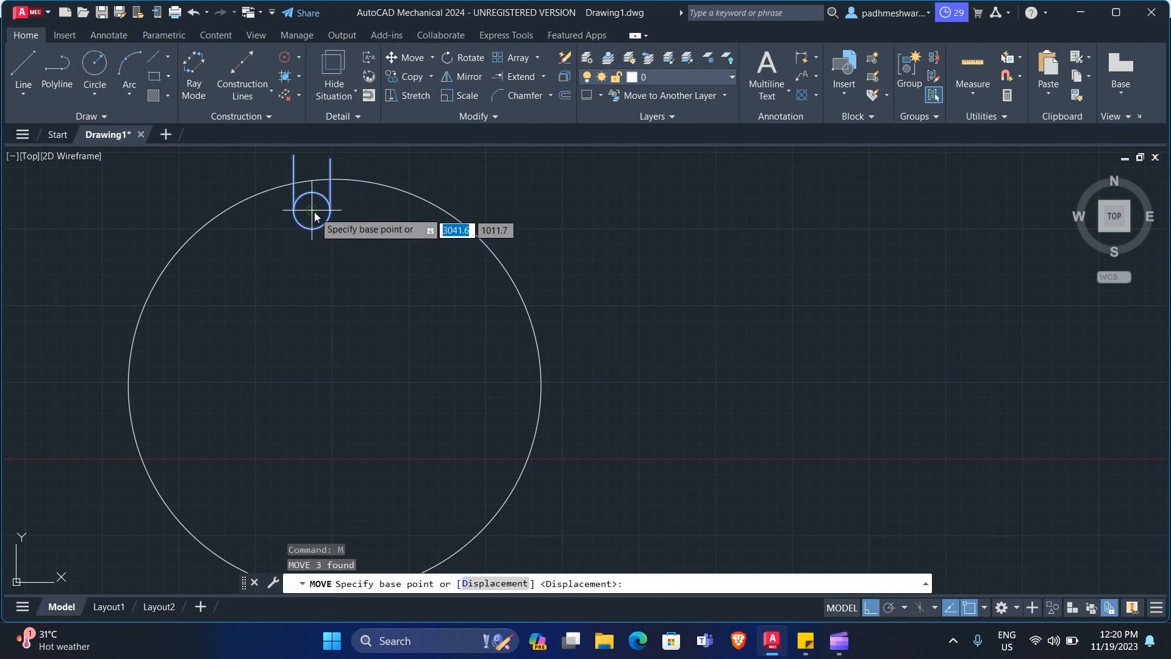
left_click(312, 210)
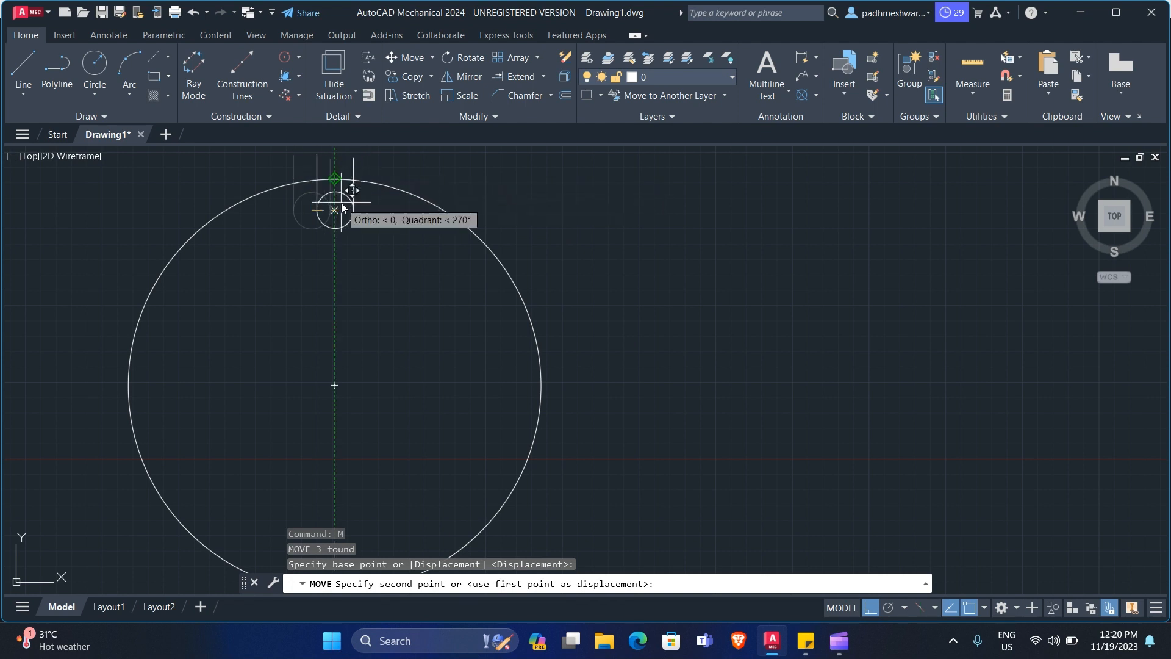
left_click(341, 202)
- Trim the line ends outside the large circle, the arc between the lines and the small circle's upper half to form an open U-shaped slot
scroll(409, 227, "down", 3)
scroll(384, 176, "up", 3)
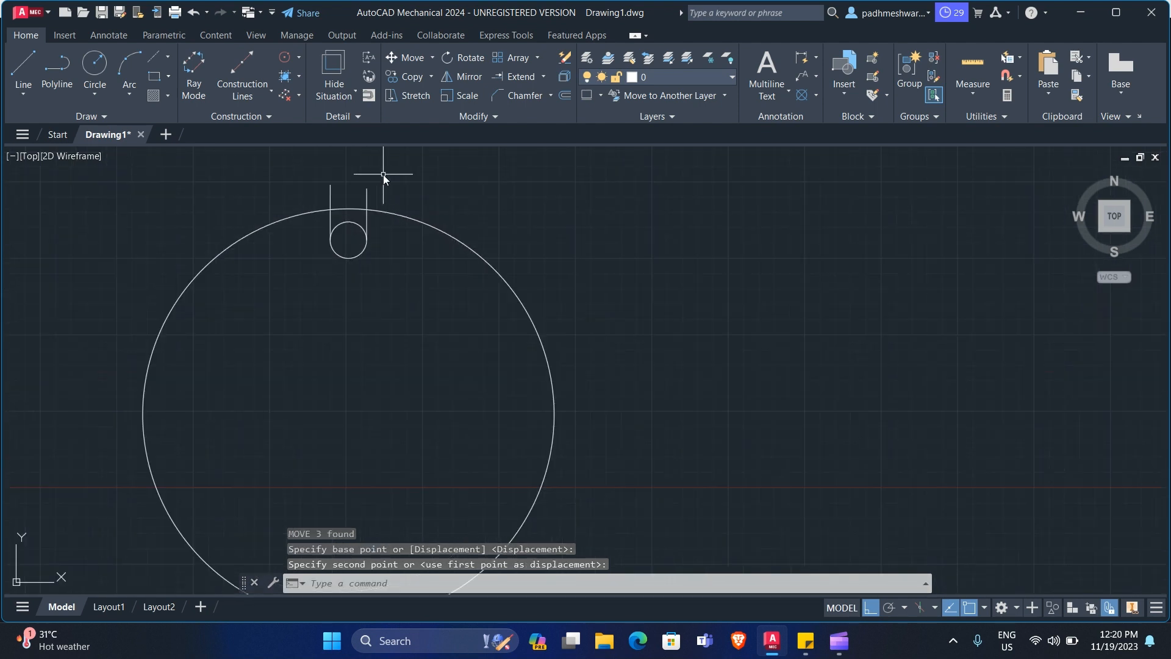
middle_click_drag(383, 182, 390, 242)
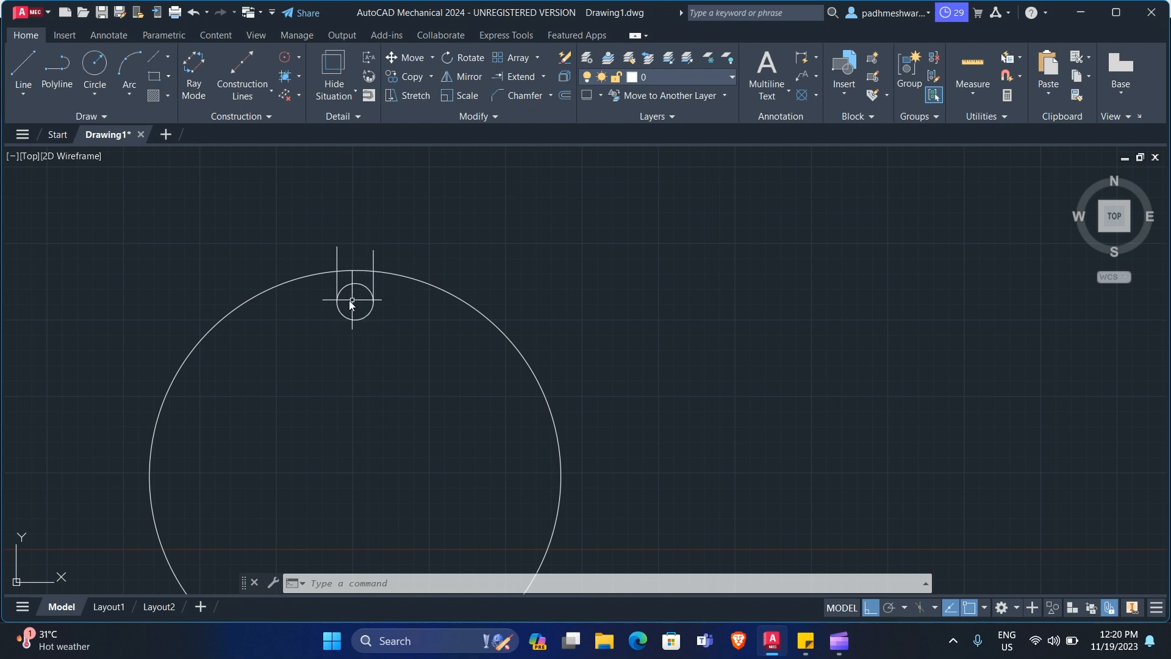
type("TR")
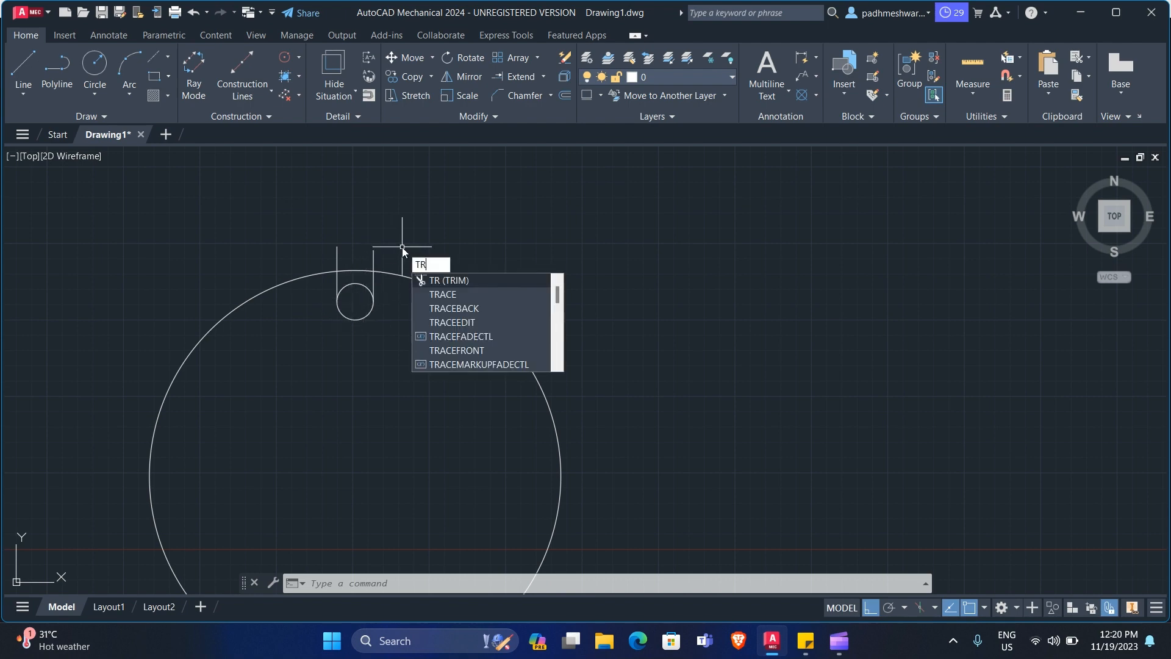
key("Return")
left_click(378, 262)
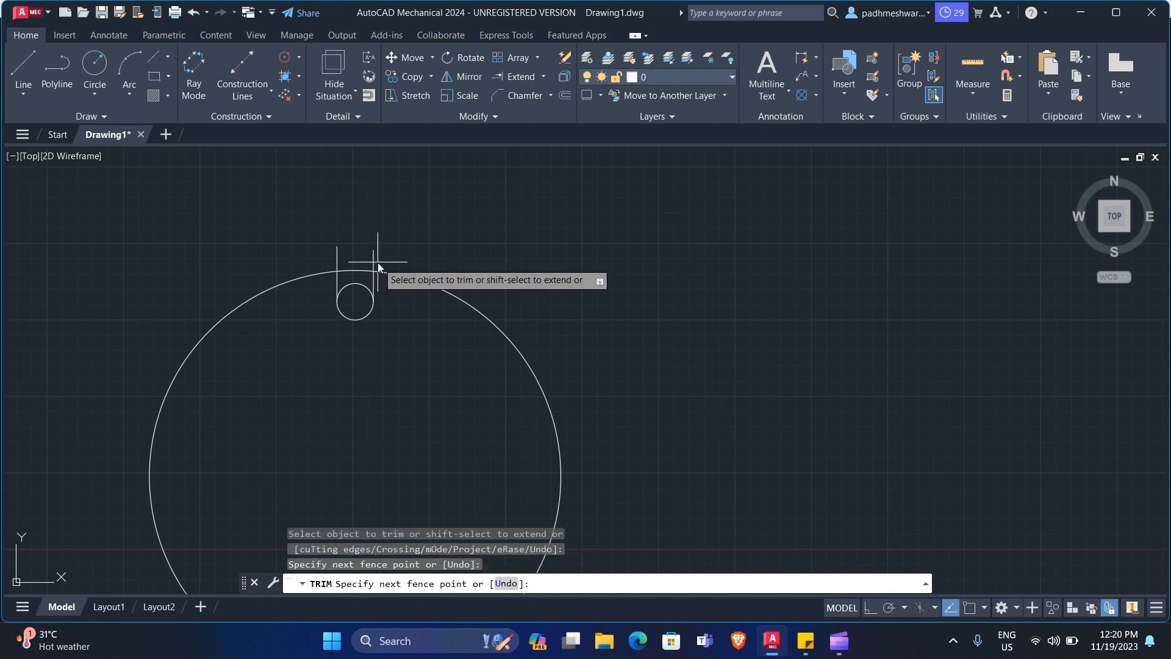
left_click(335, 260)
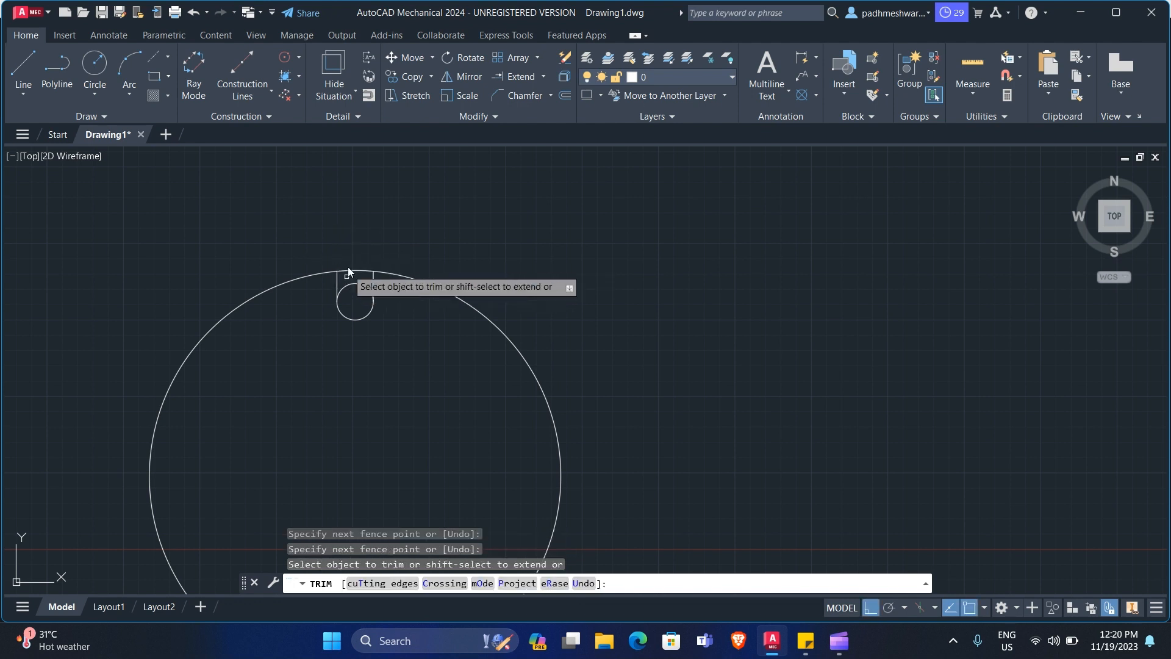
left_click(348, 267)
left_click(352, 299)
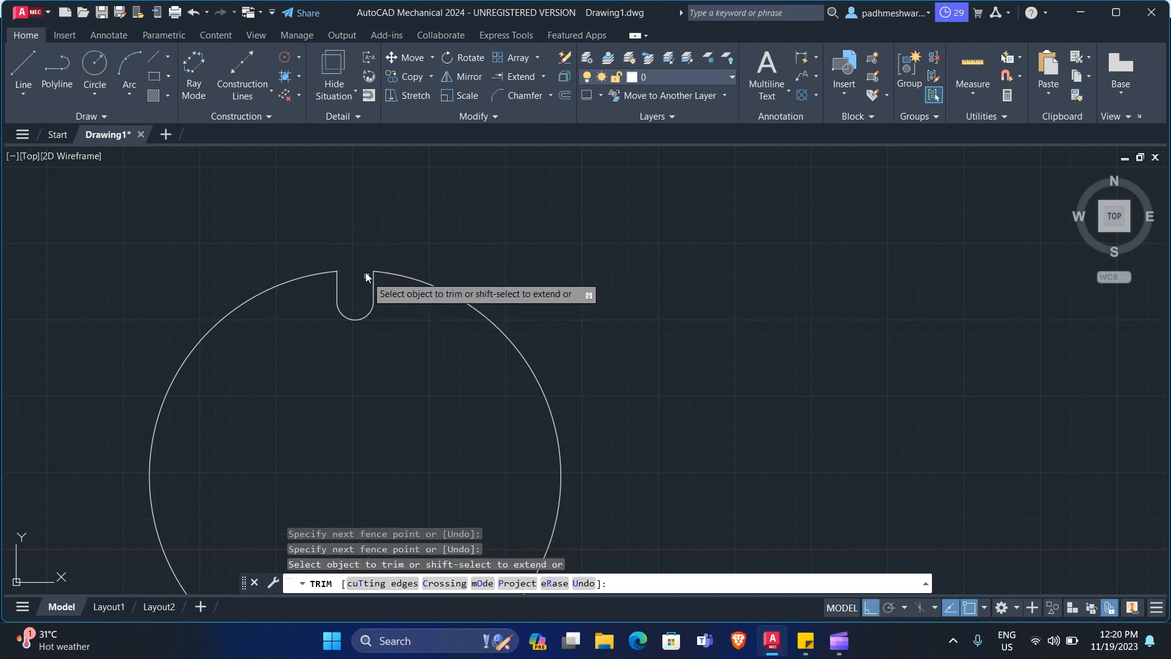
key("Escape")
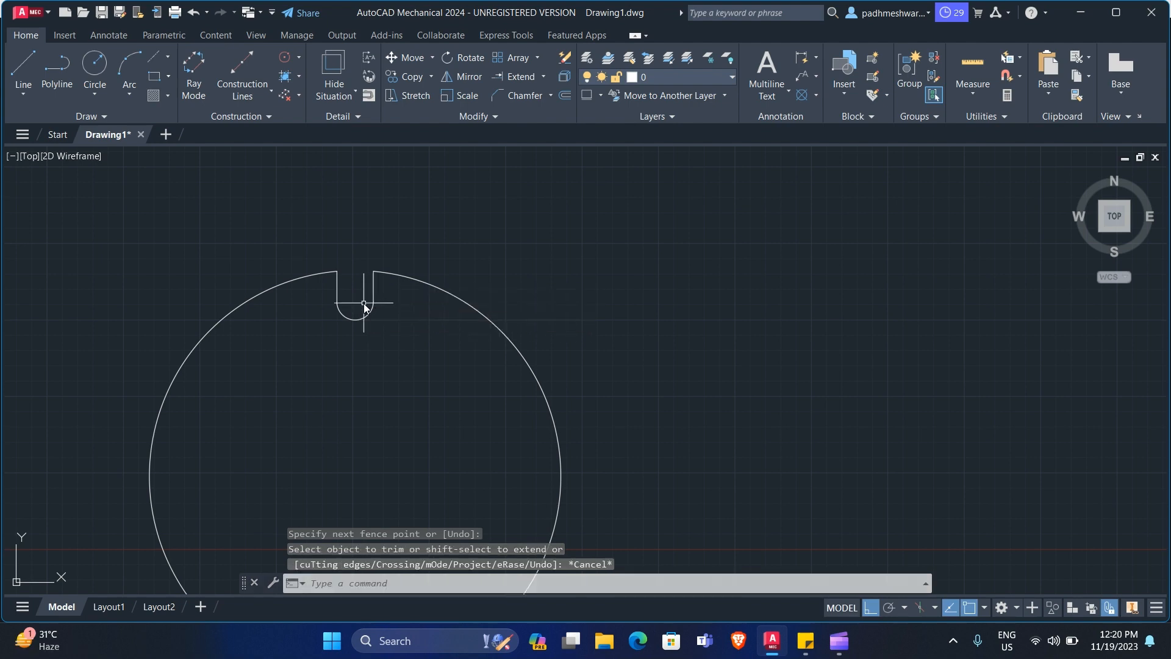
- Create a polar array of the U-shaped slot's two lines and arc around the large circle's centre
scroll(365, 306, "down", 4)
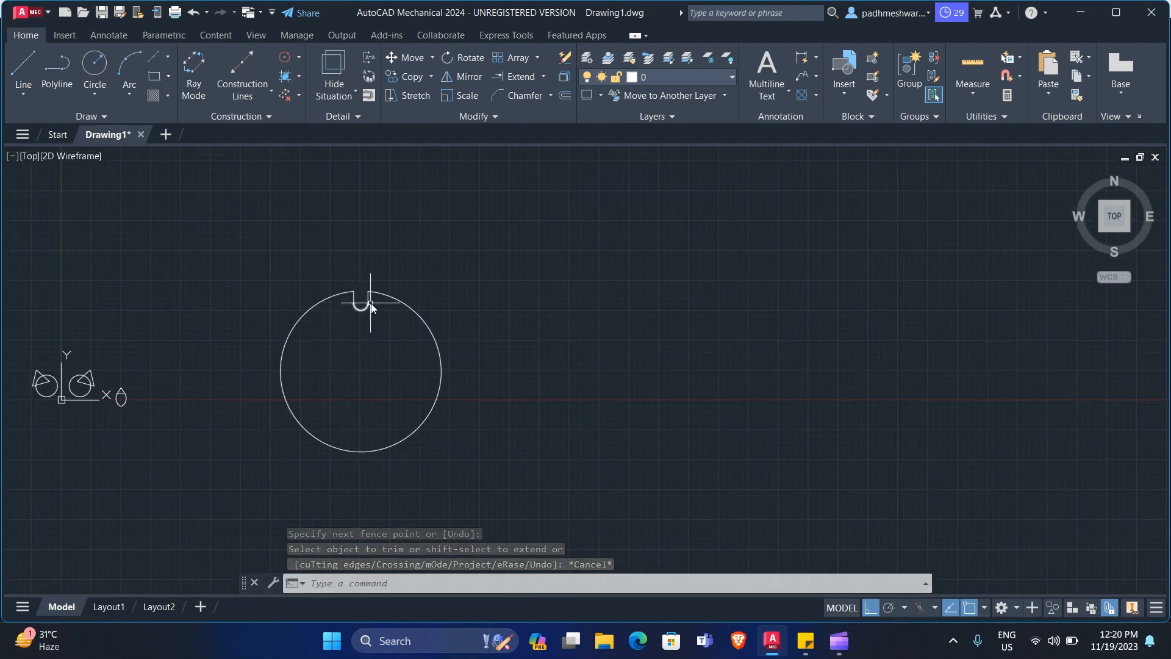
scroll(370, 298, "up", 4)
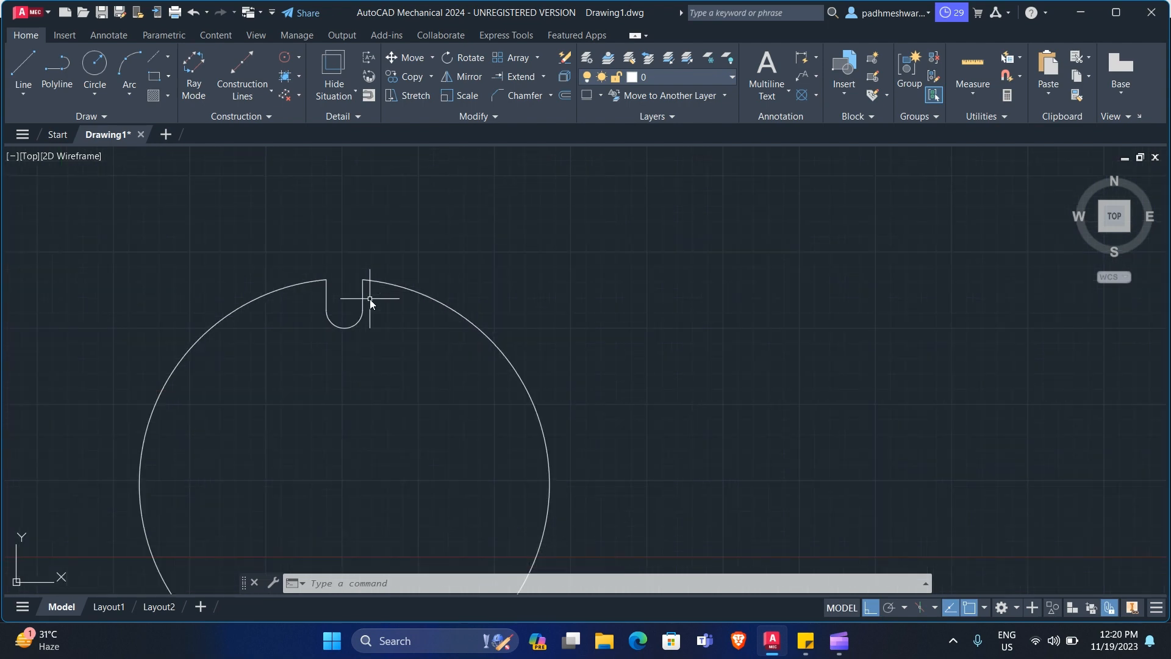
left_click(370, 299)
left_click(276, 345)
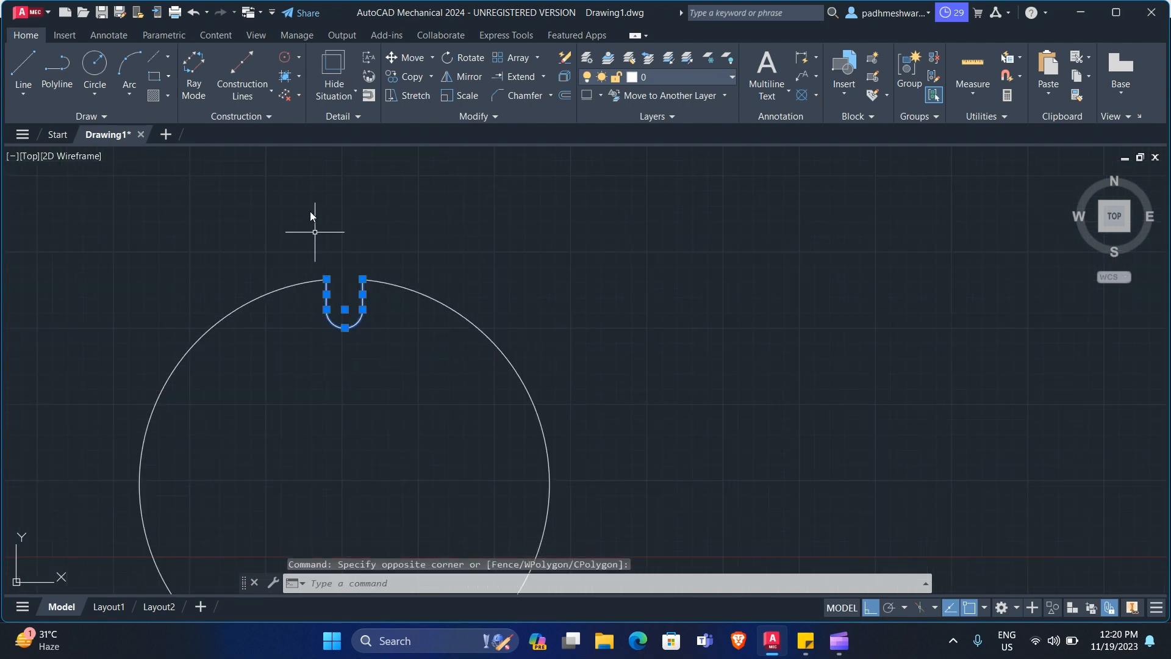
left_click(537, 57)
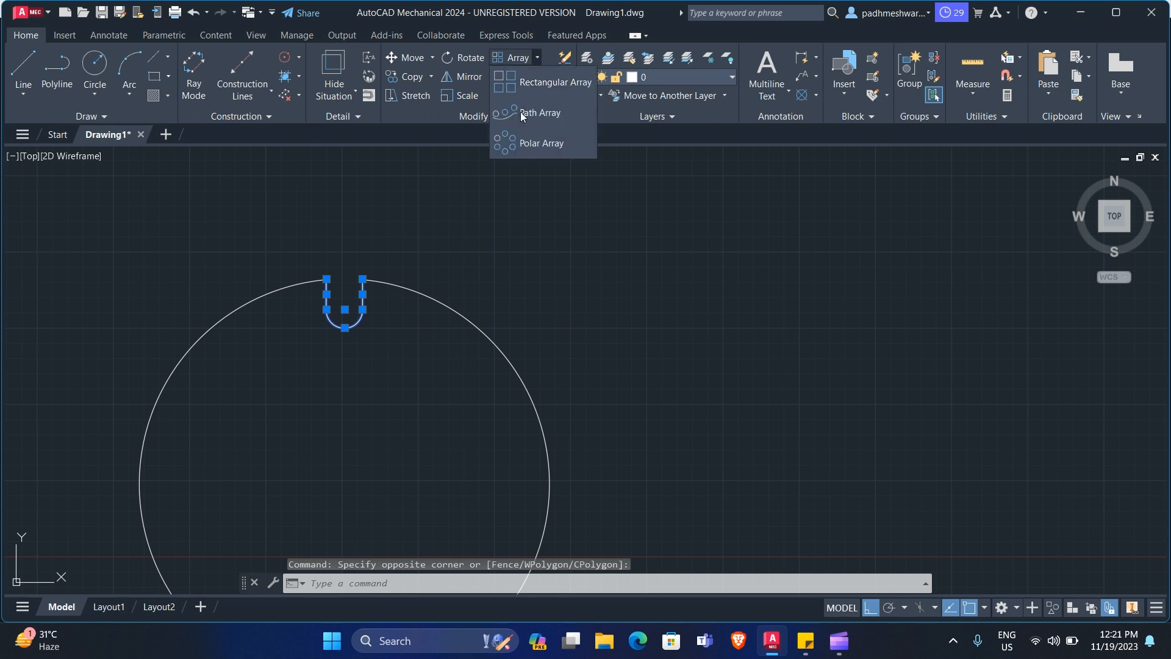
left_click(527, 137)
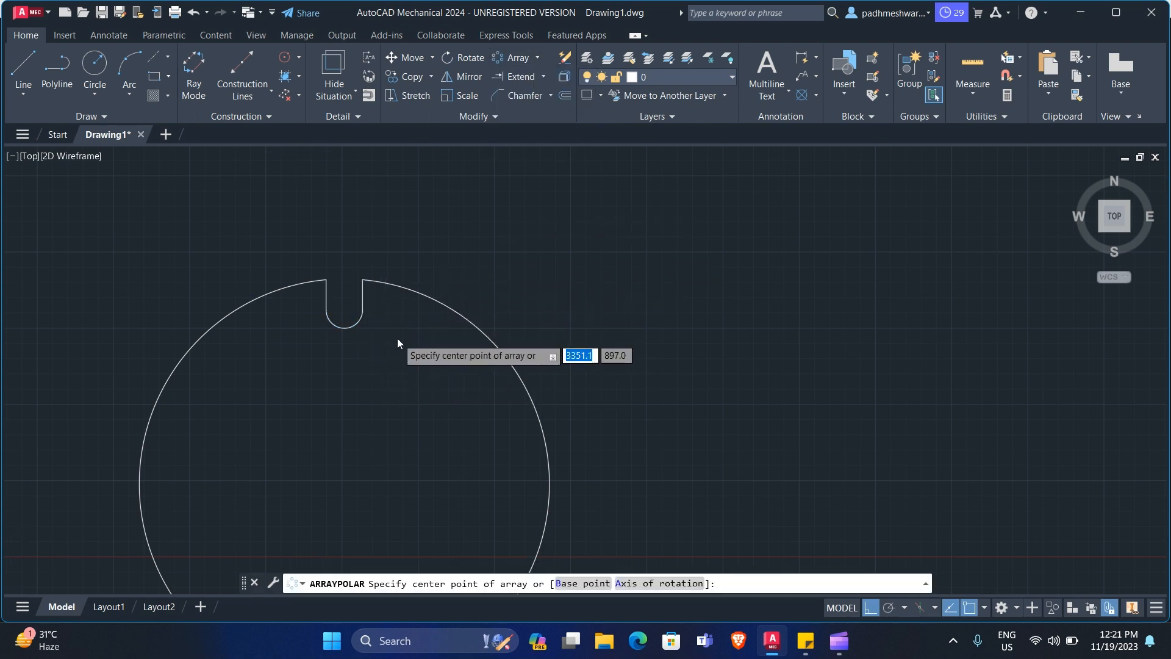
scroll(390, 366, "down", 2)
scroll(403, 327, "down", 1)
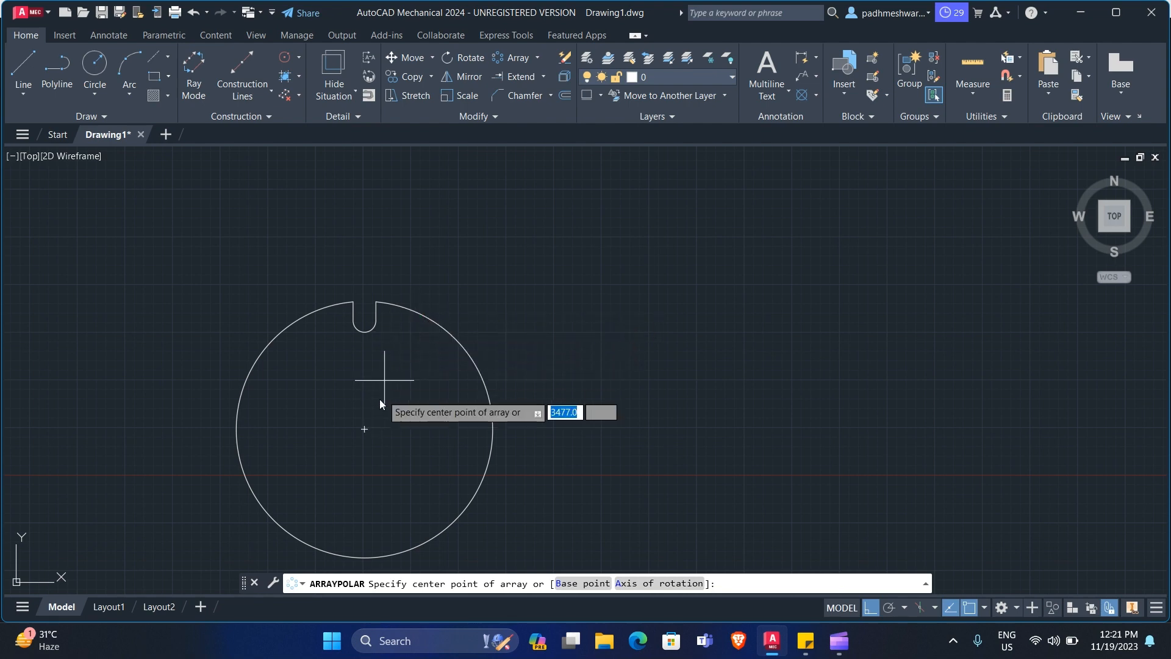
left_click(365, 429)
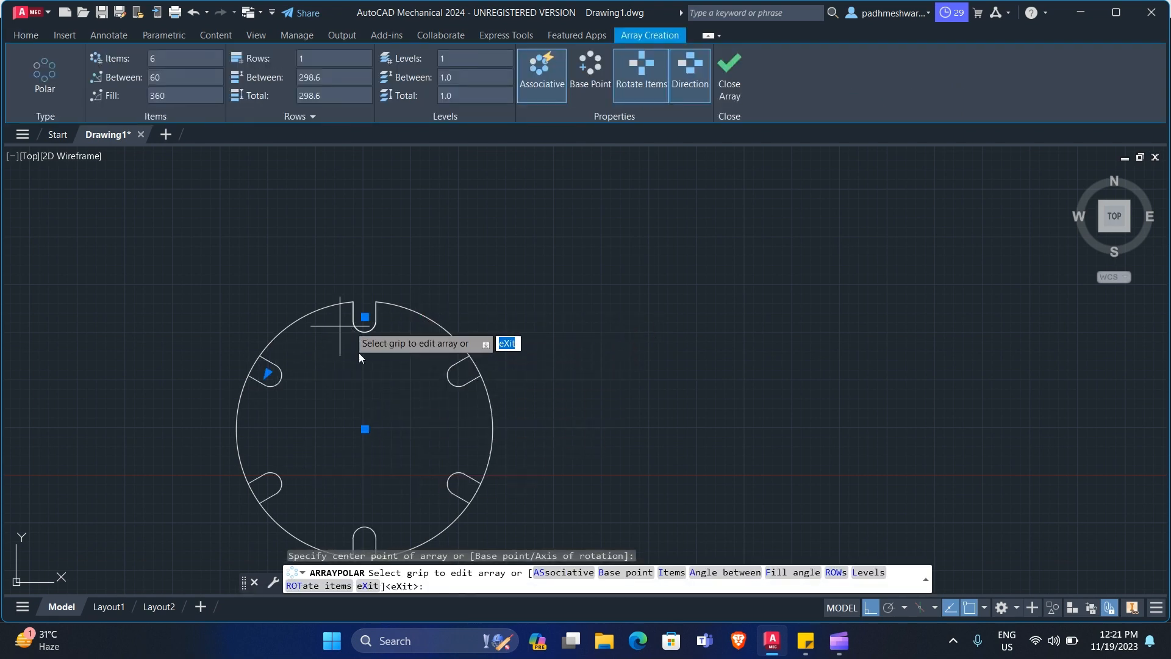
- Set the polar array to 8 items and finish it
left_click(201, 58)
type("8")
key("Return")
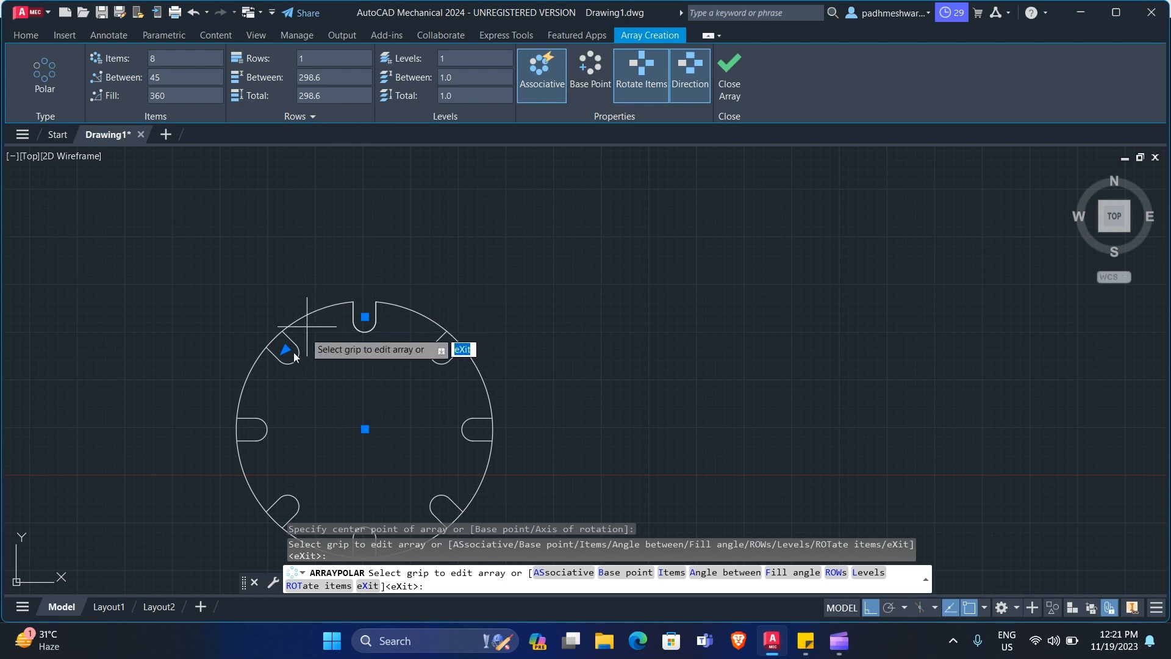
left_click(735, 78)
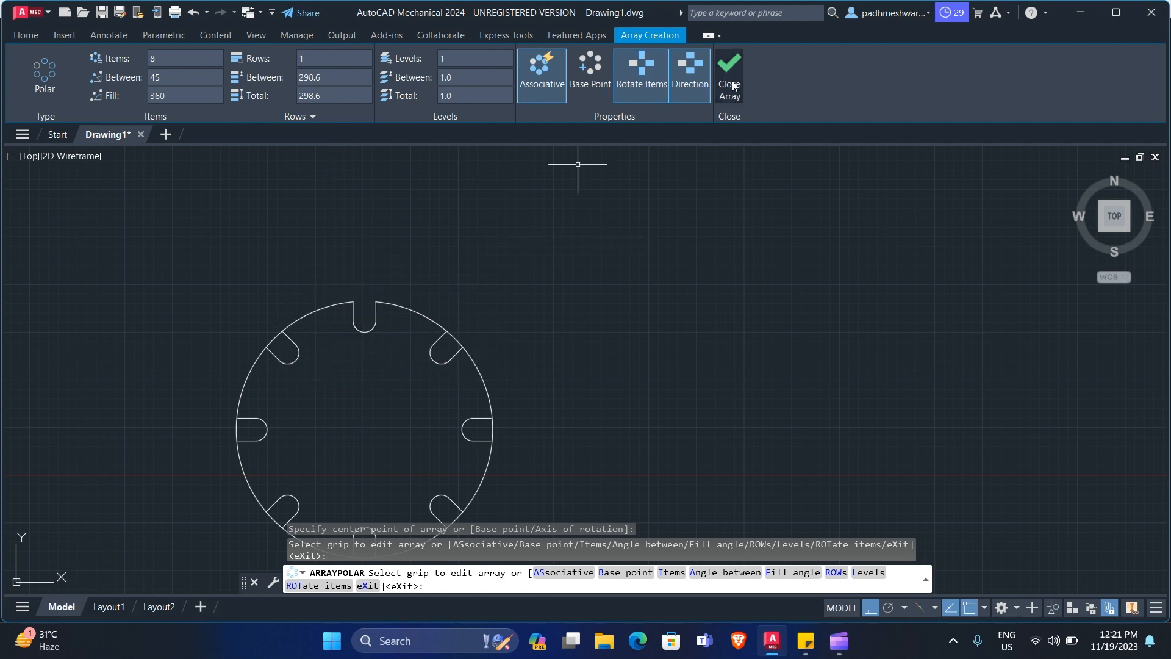
- Trim the large circle's edge across the mouths of the seven arrayed slots to open them all
scroll(496, 379, "down", 2)
scroll(401, 431, "up", 2)
type("tr")
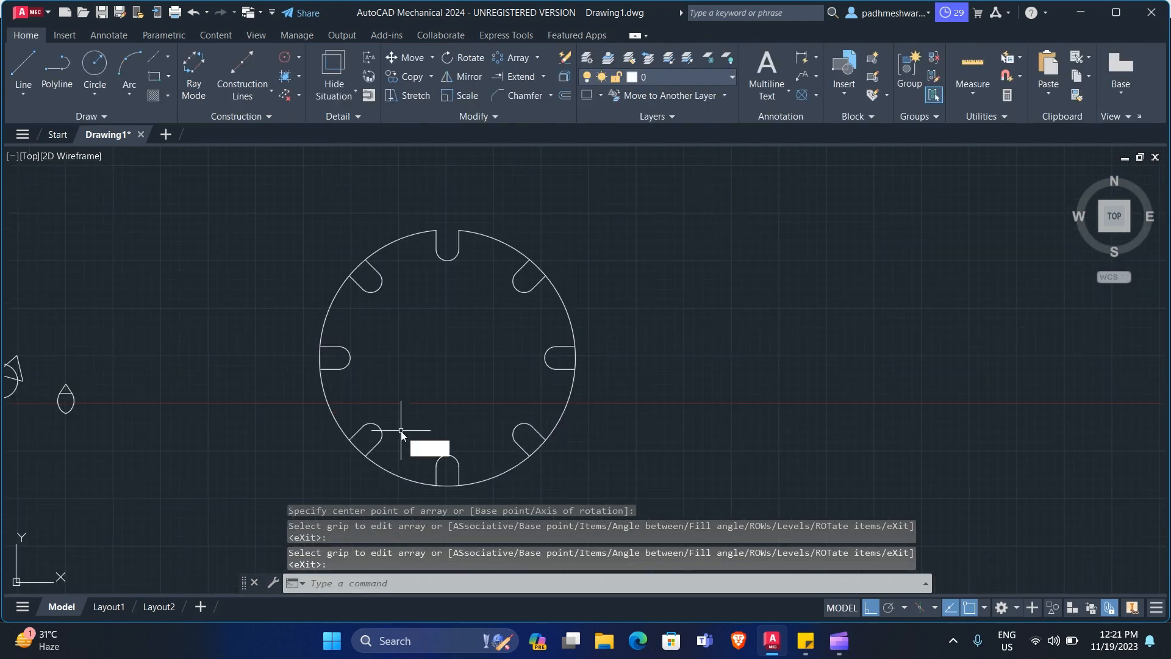
key("Return")
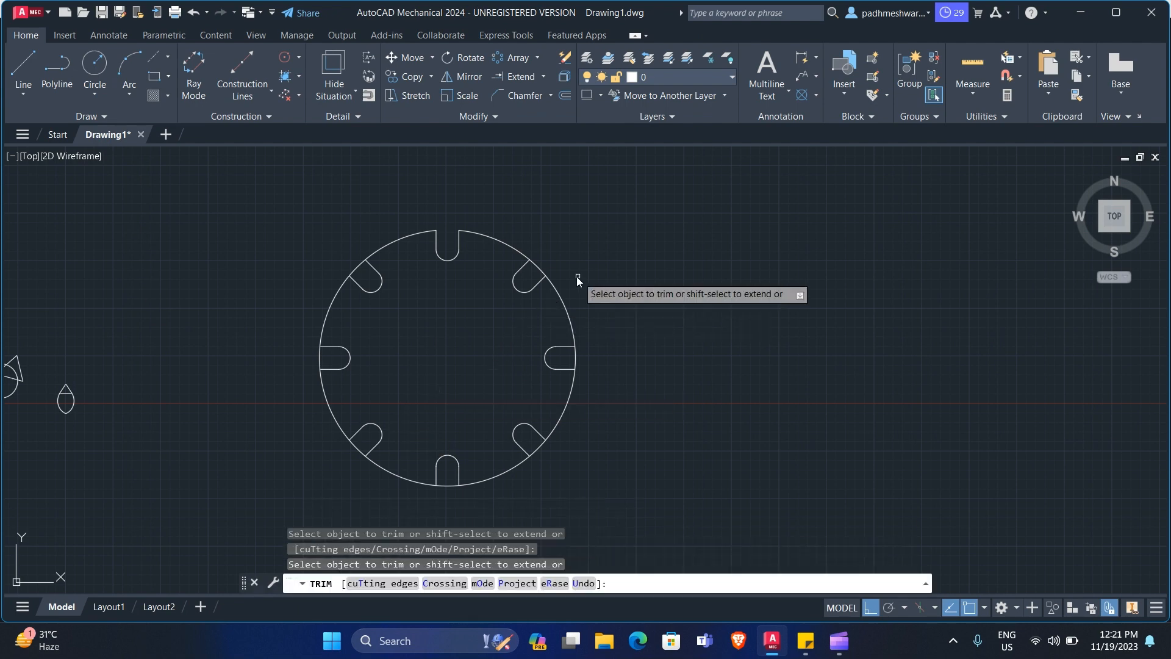
left_click(539, 276)
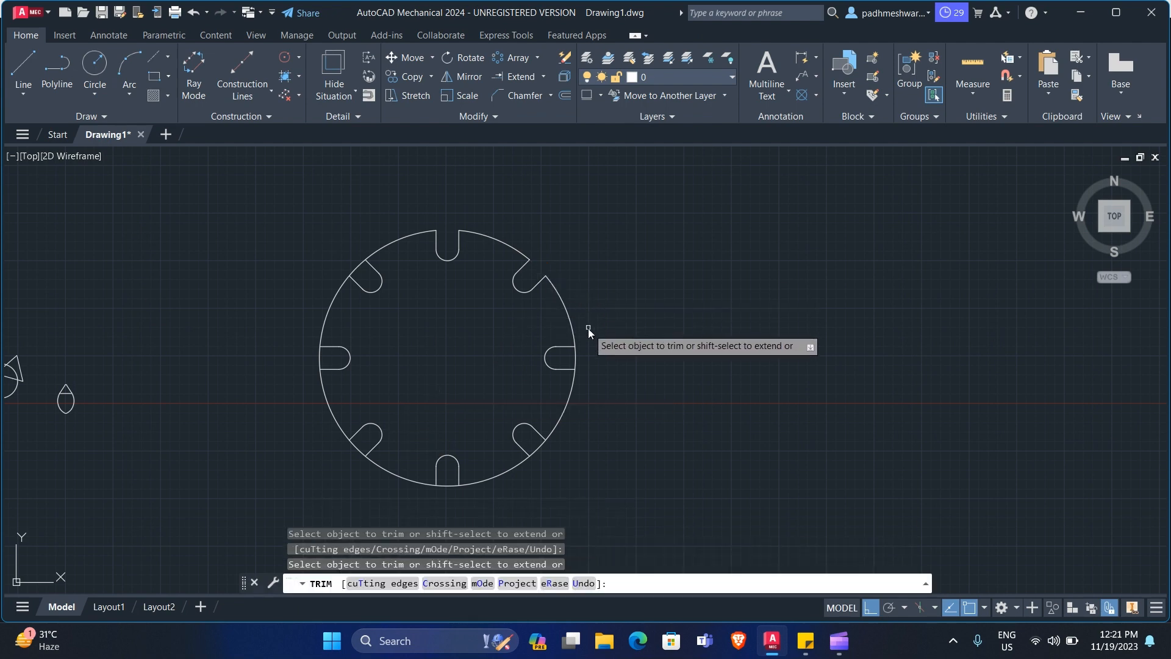
left_click(576, 359)
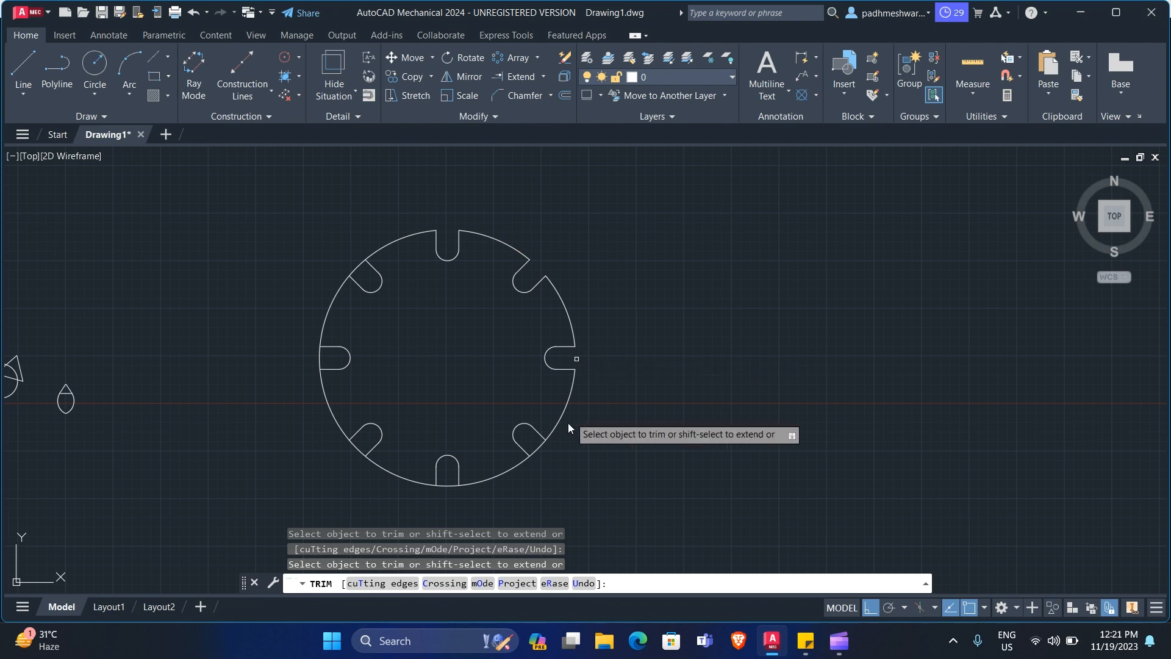
left_click(538, 448)
left_click(449, 484)
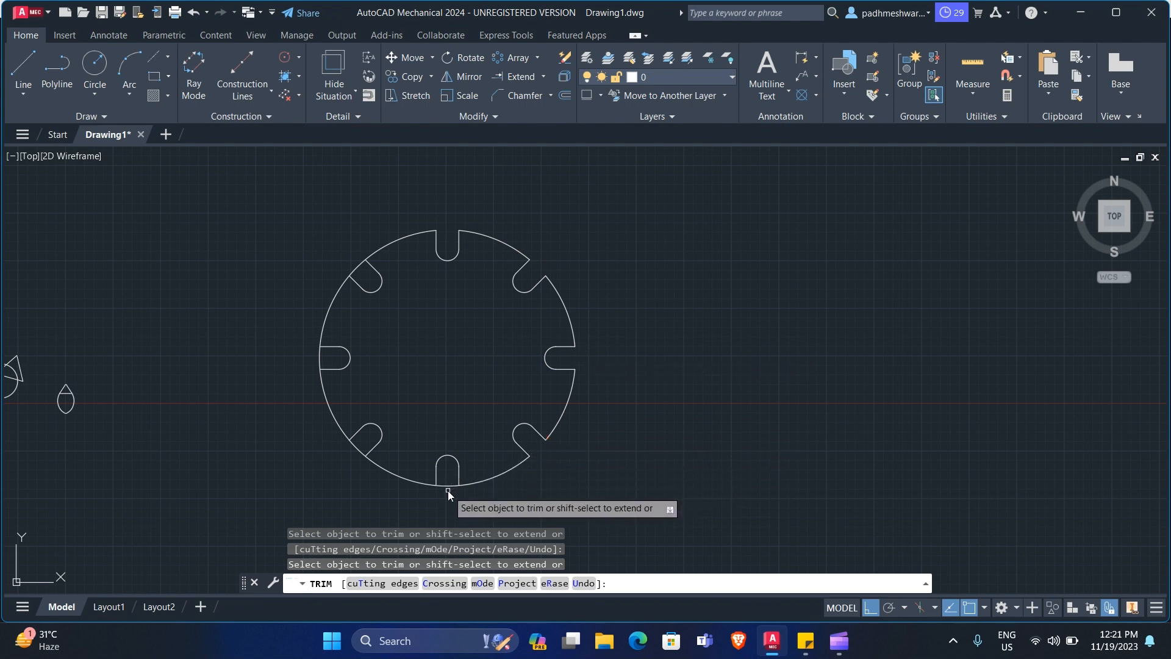
left_click(353, 449)
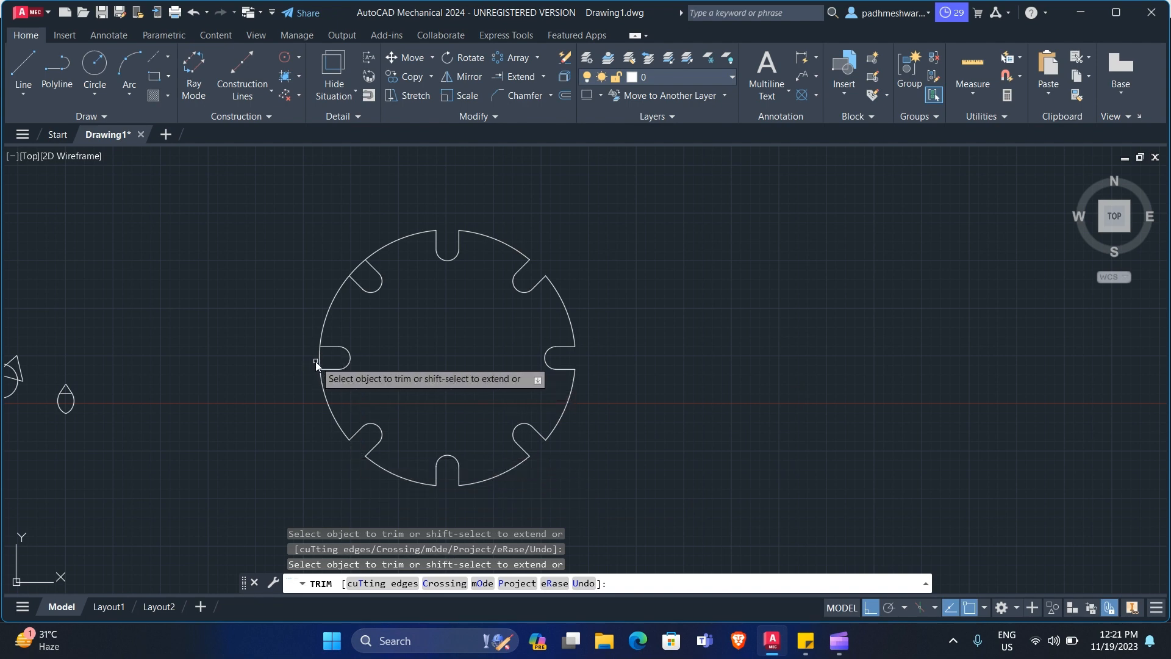
left_click(319, 361)
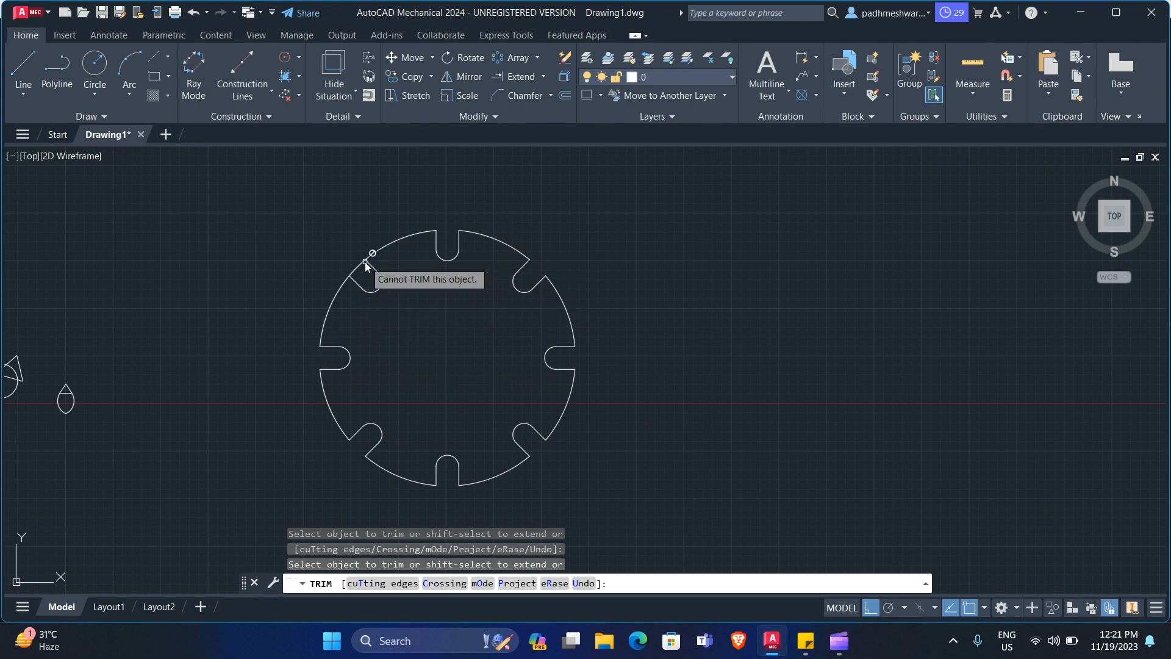
left_click(364, 264)
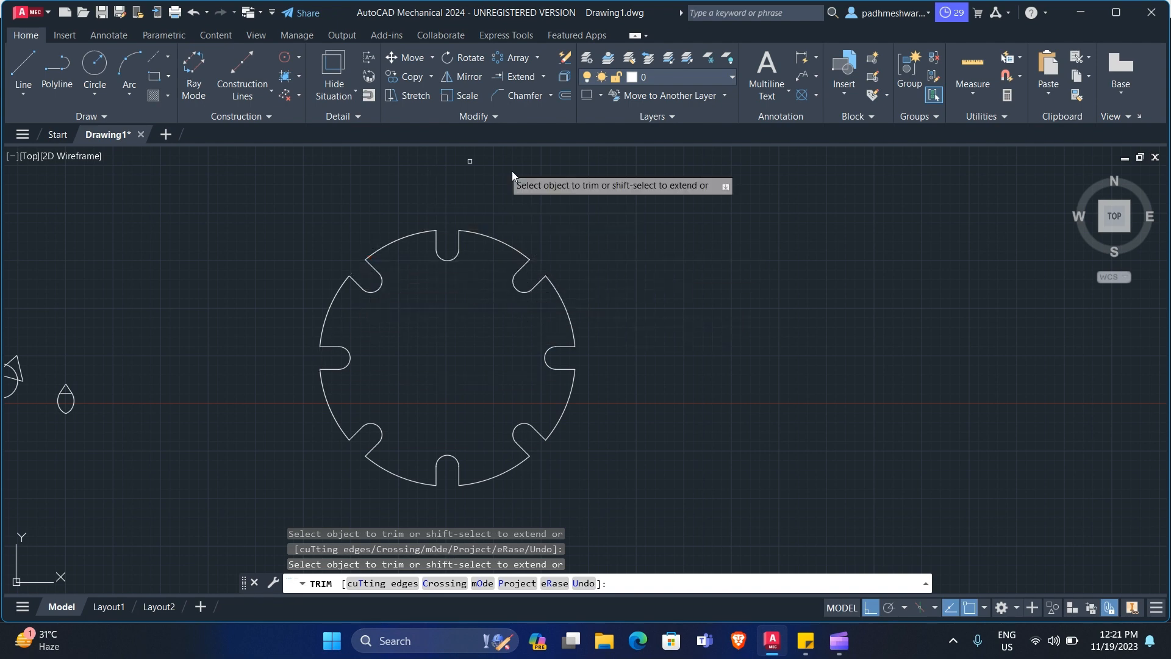
scroll(475, 387, "up", 2)
scroll(621, 262, "down", 4)
key("Escape")
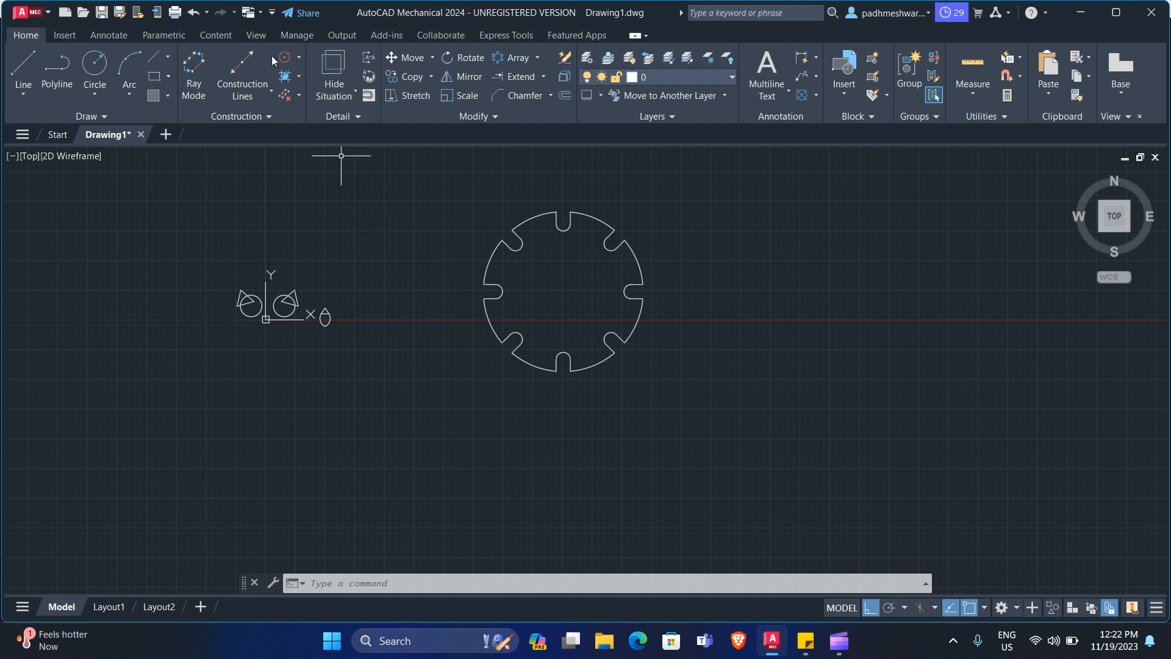
- Add a power diameter dimension across the slotted disc from its left outer arc, placing the text inside and keeping the default value
left_click(110, 37)
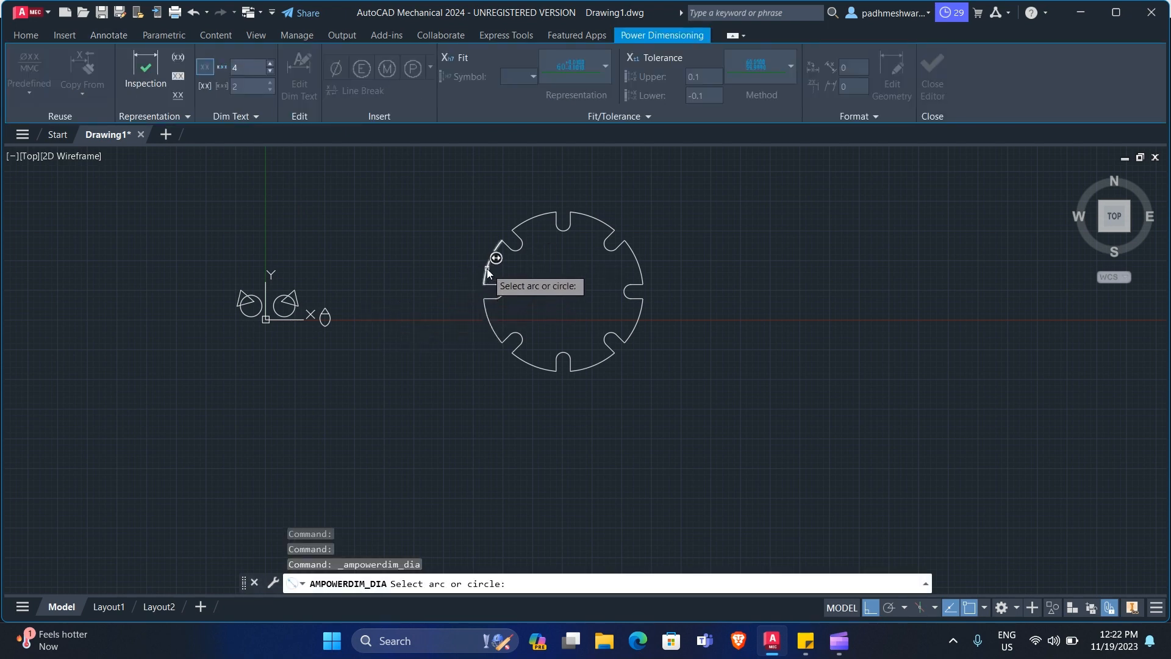
left_click(487, 269)
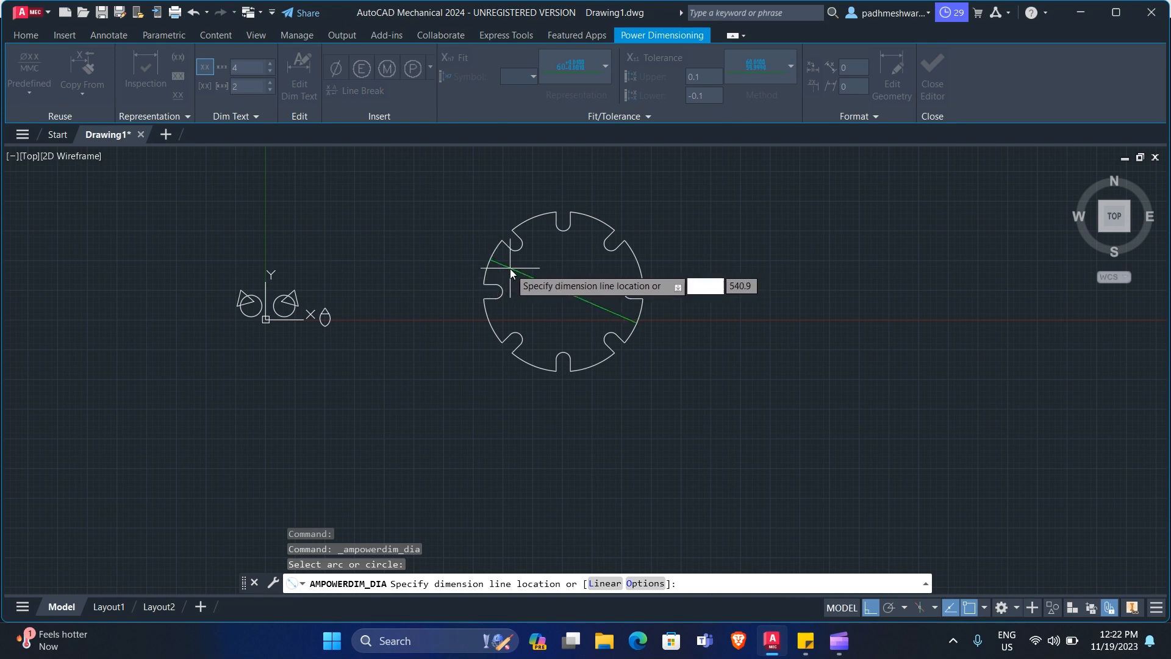
left_click(510, 269)
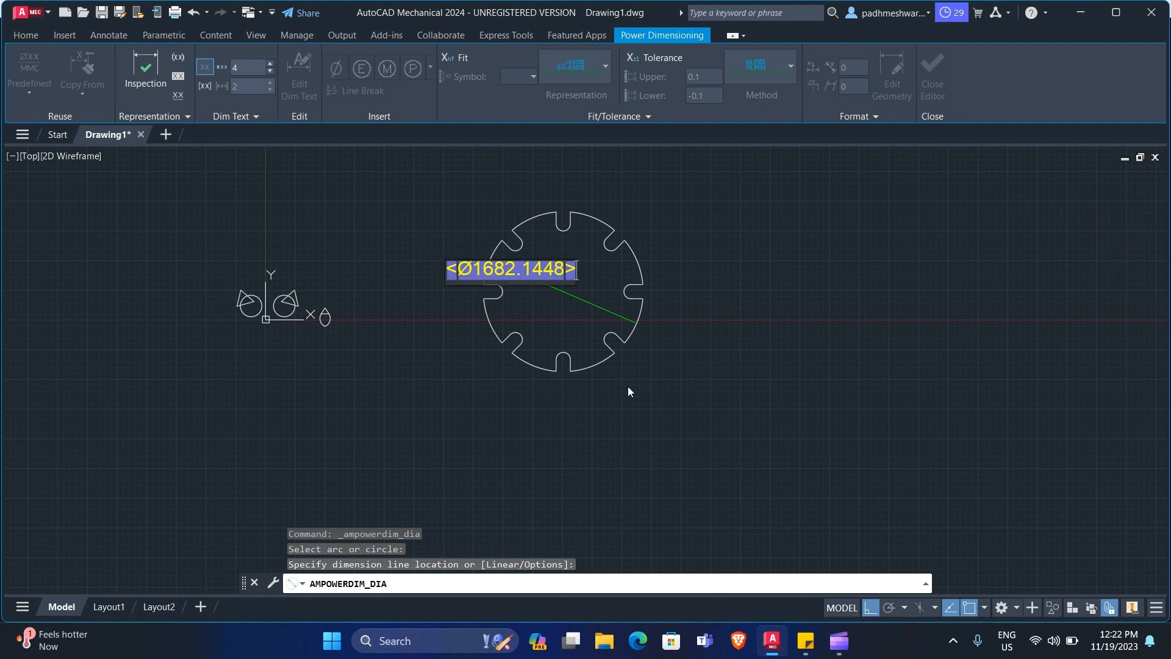
scroll(547, 391, "up", 2)
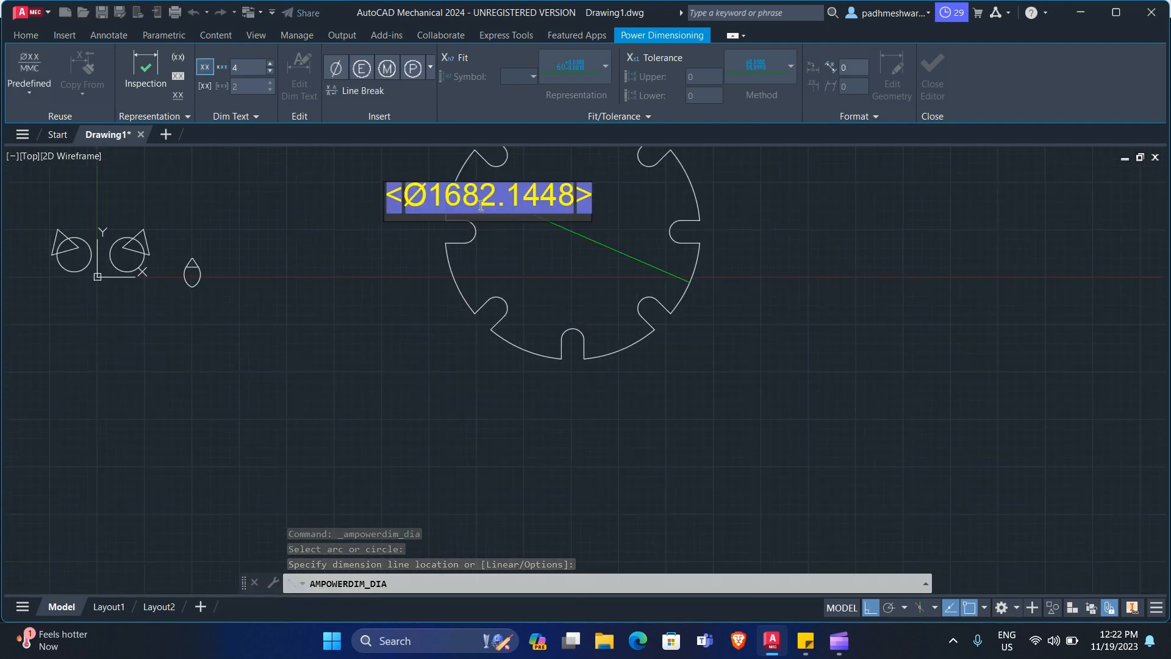
left_click(609, 263)
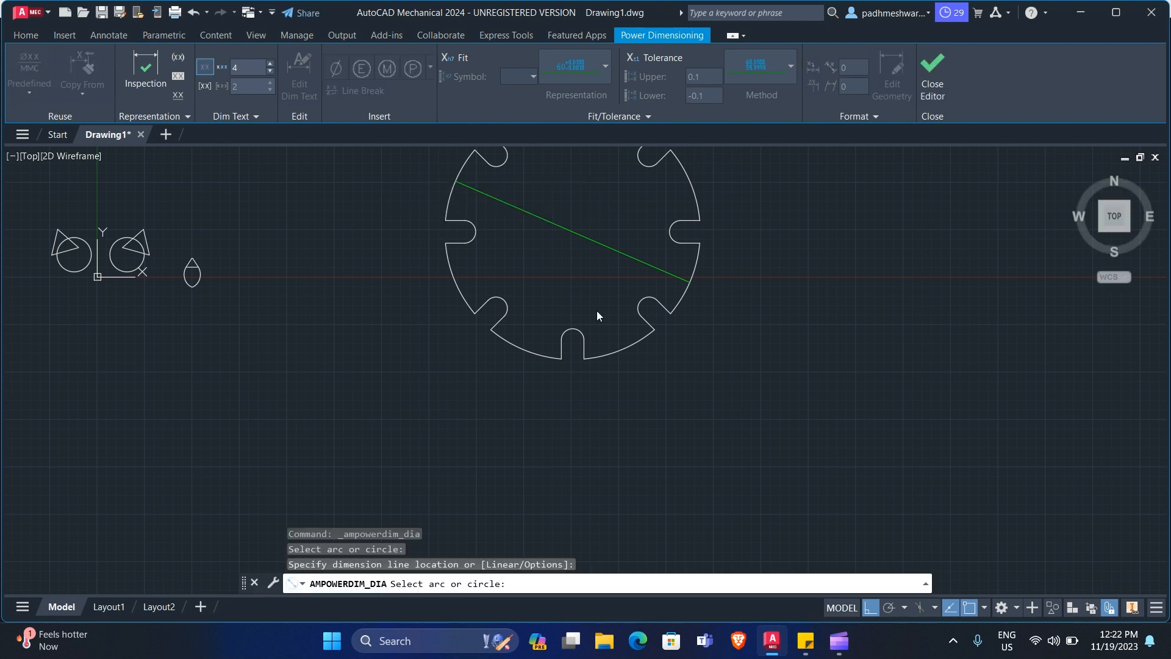
scroll(572, 208, "down", 4)
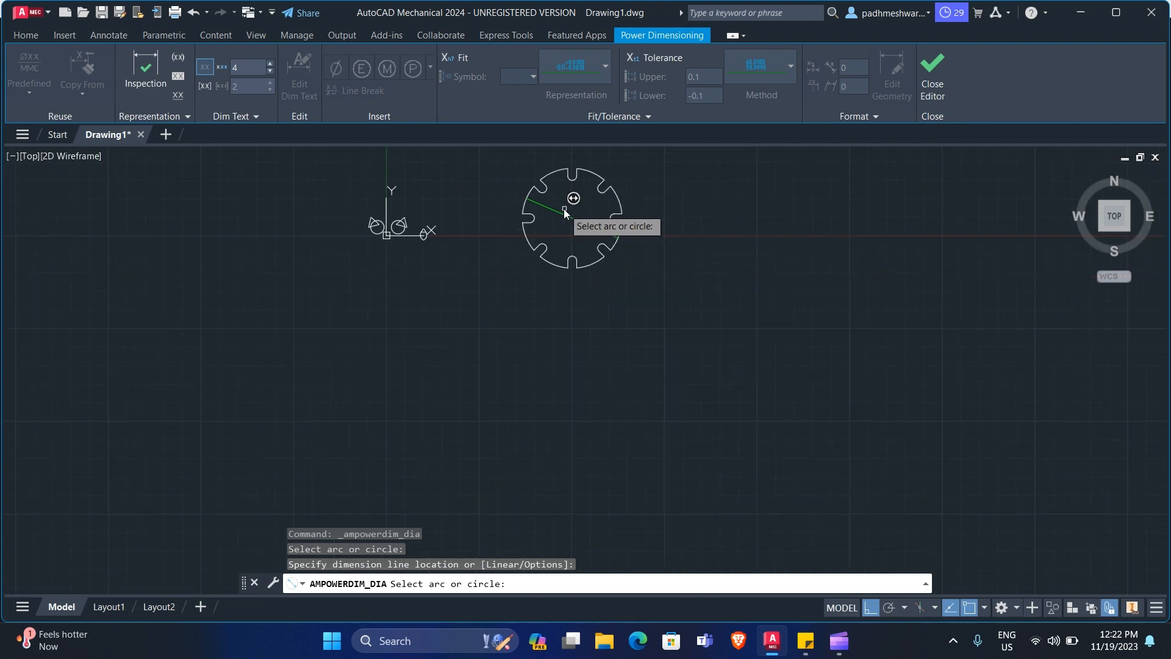
middle_click_drag(564, 208, 544, 293)
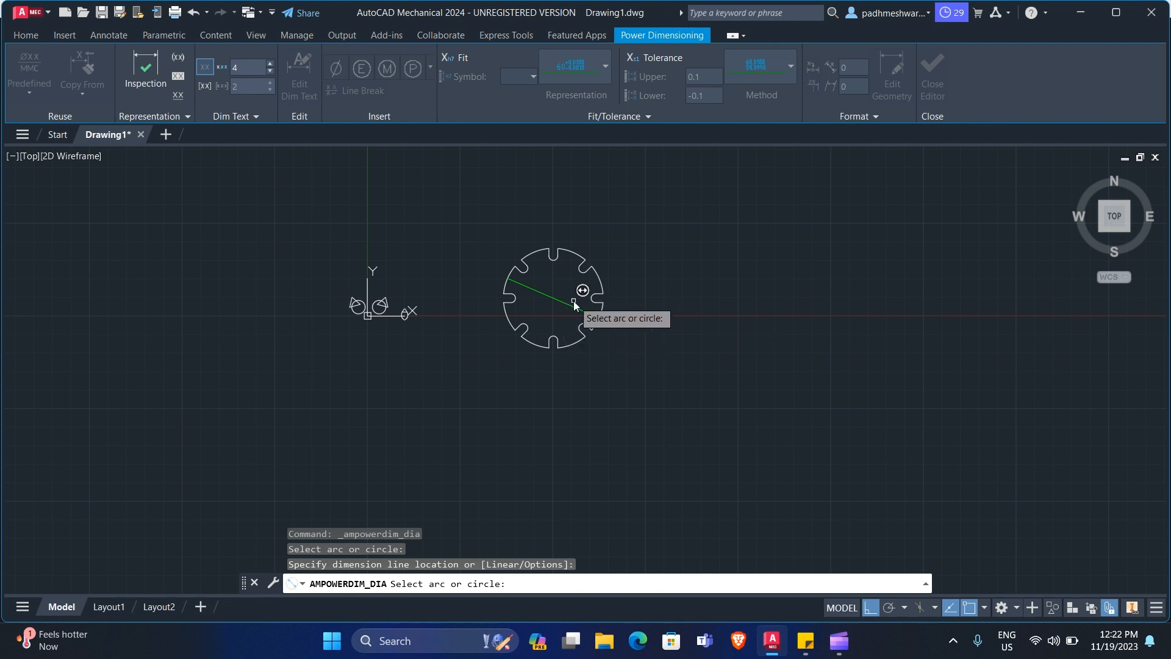
key("Escape")
key("Escape")
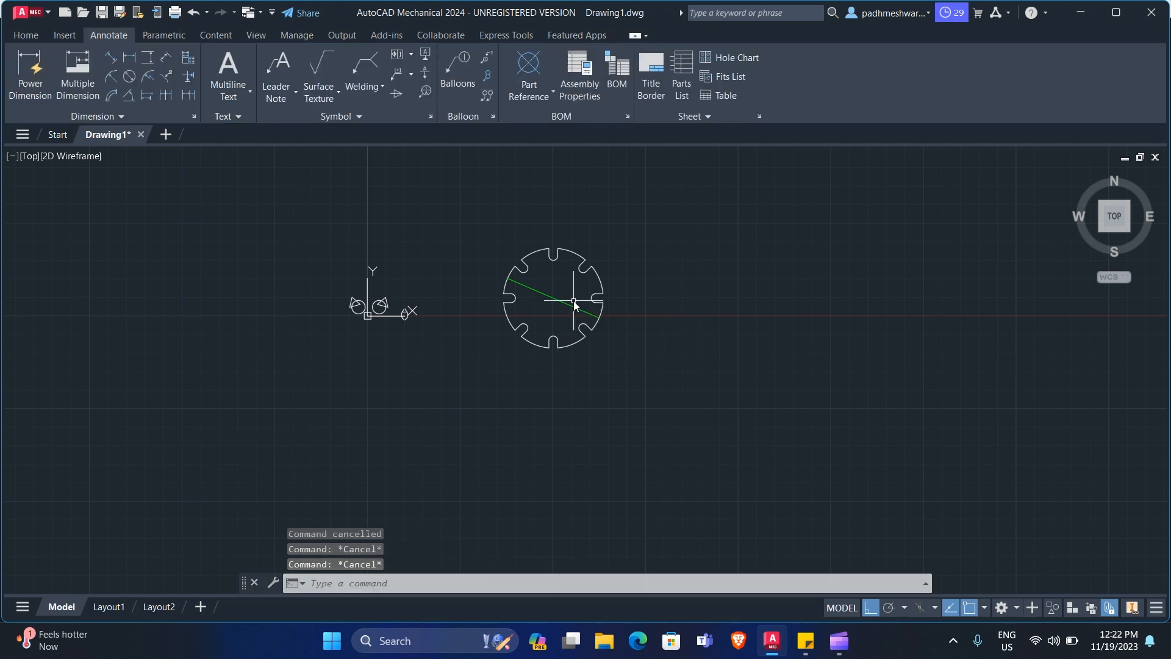
- Select the slotted disc's diameter dimension and examine its line and text up close
left_click(557, 300)
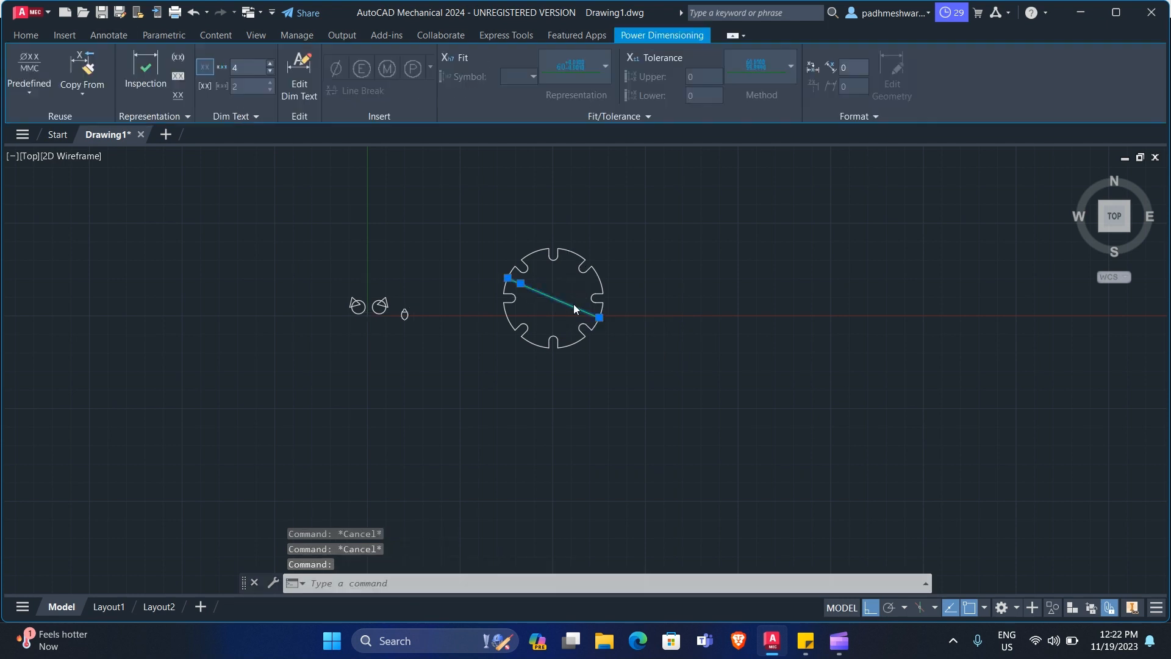
scroll(833, 391, "up", 10)
scroll(626, 376, "down", 6)
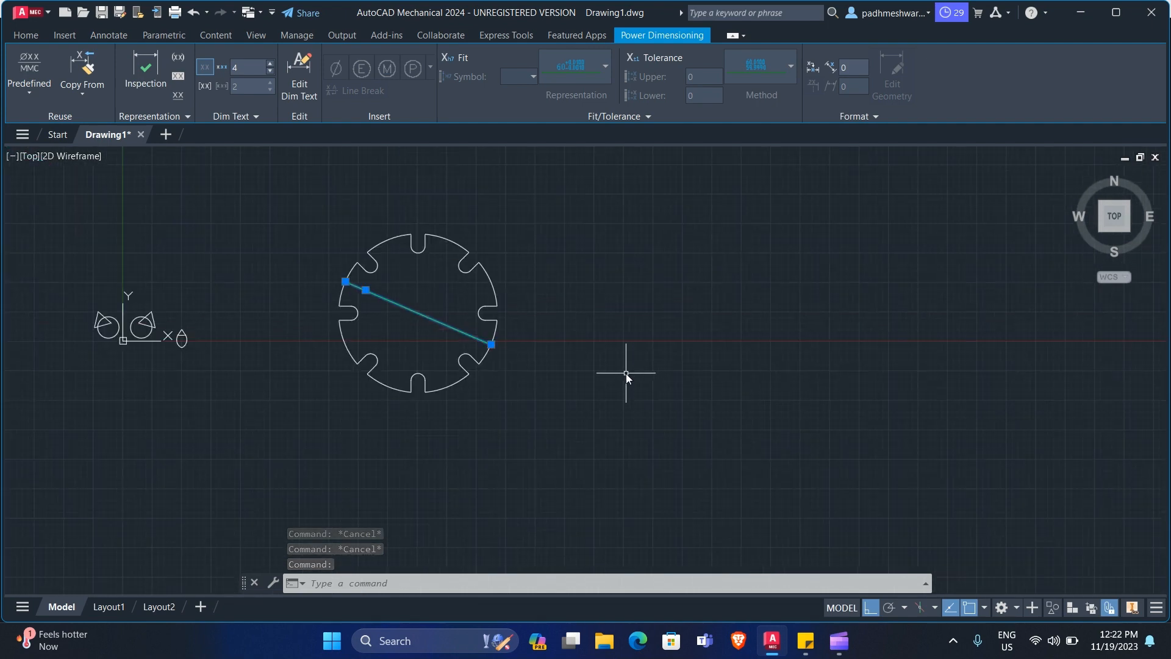
scroll(347, 259, "down", 3)
scroll(349, 268, "up", 10)
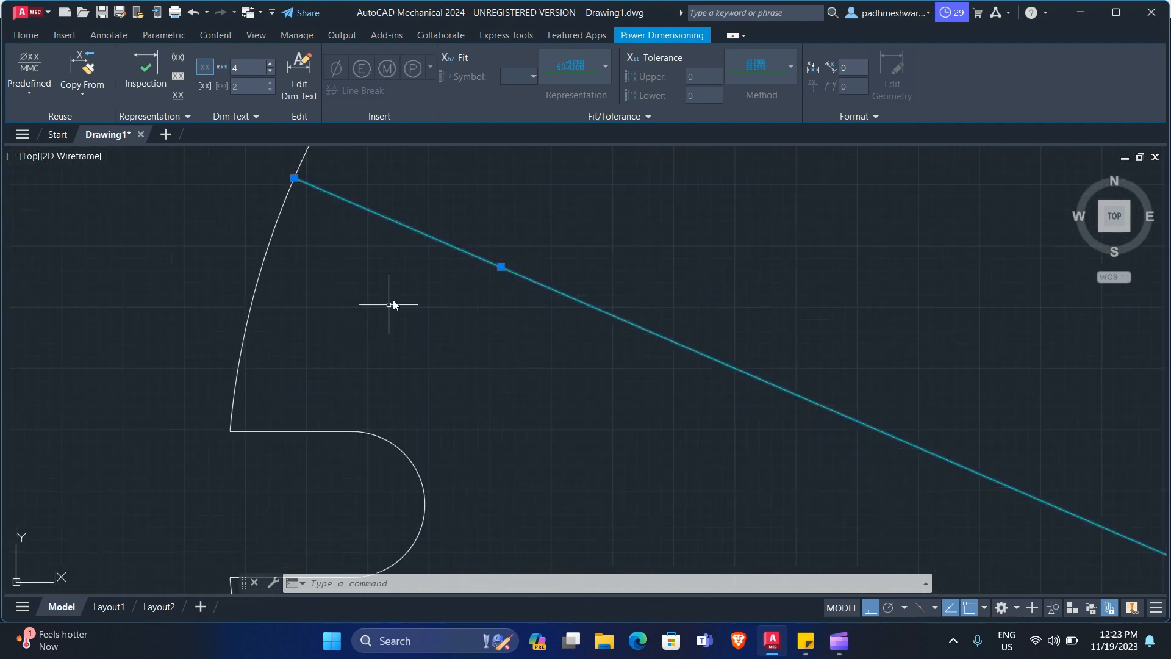
scroll(508, 287, "down", 8)
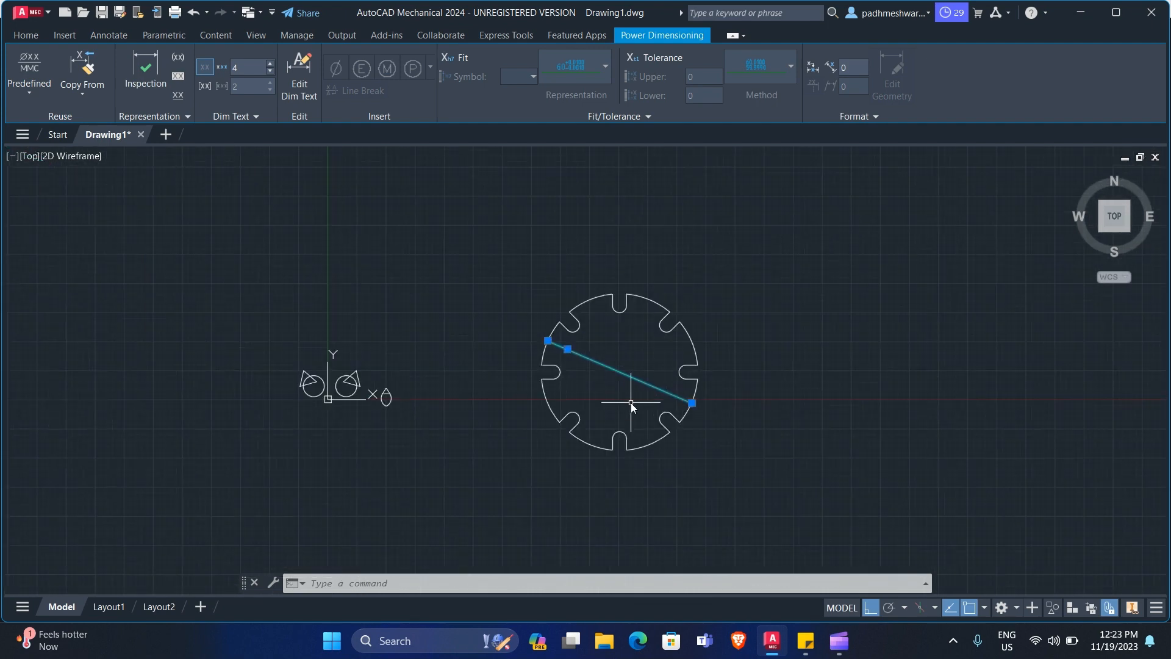
key("Escape")
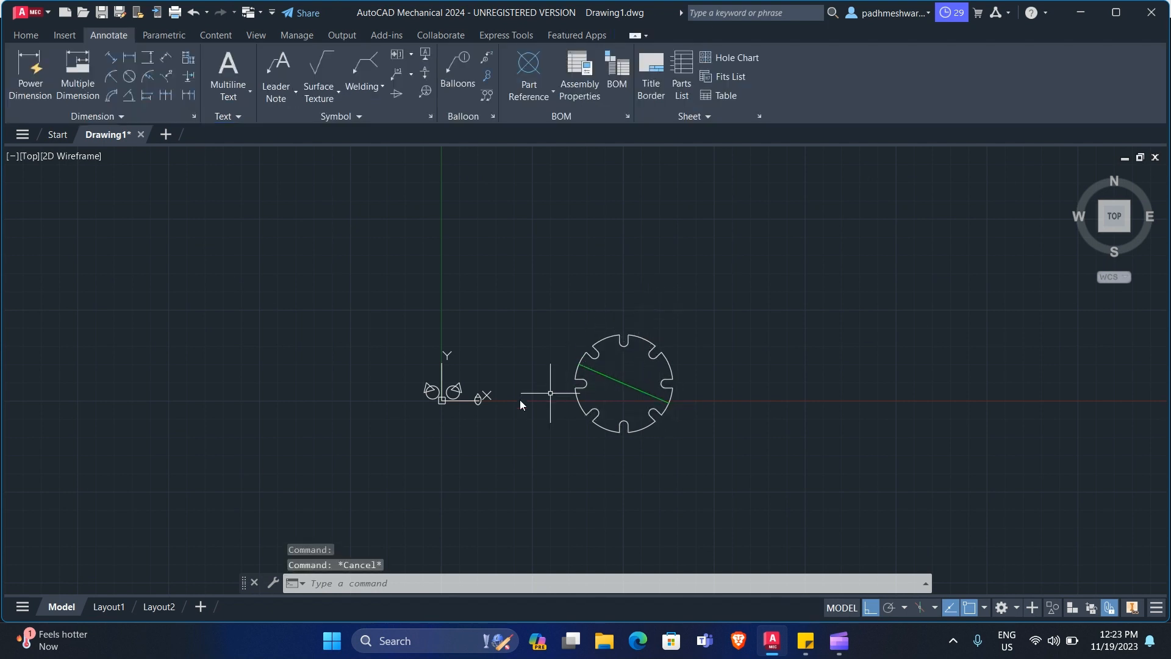
- Add a power diameter dimension to the circle right of the Y axis, placing its text outside to the upper left
scroll(441, 404, "up", 8)
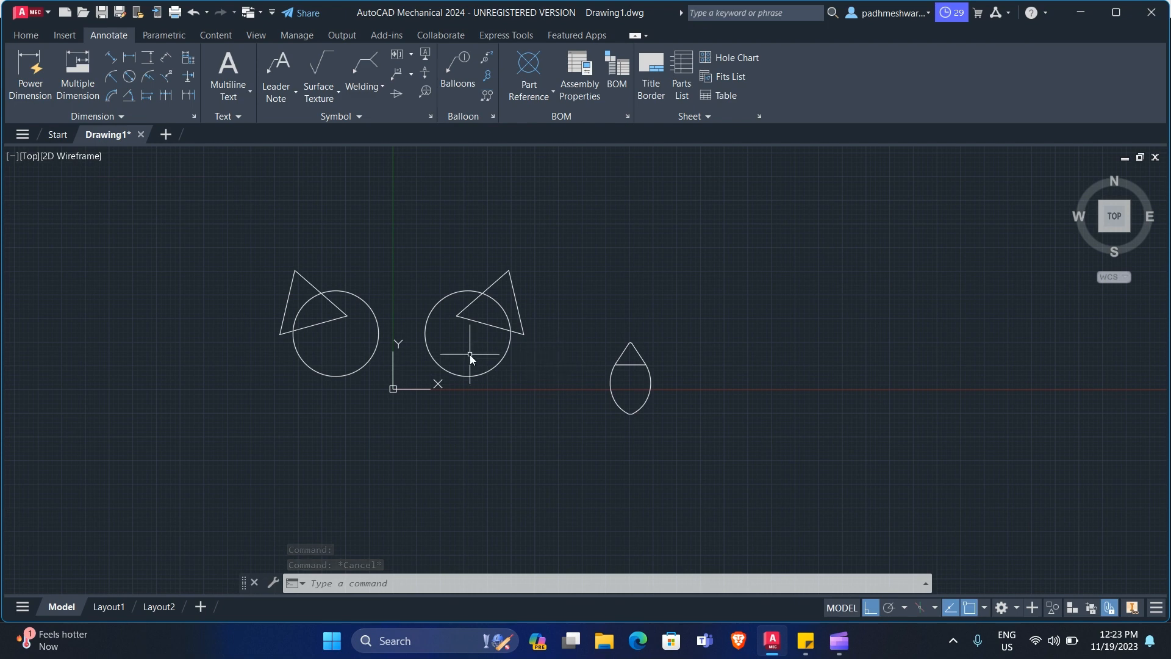
scroll(471, 359, "up", 3)
middle_click_drag(471, 354, 536, 439)
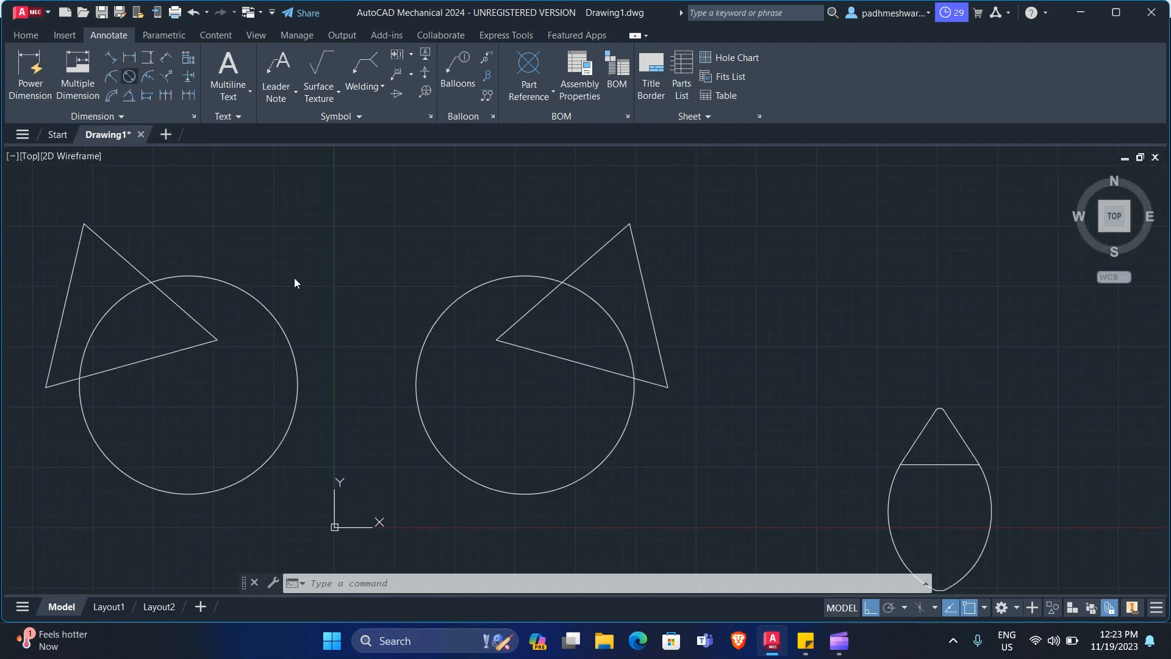
left_click(418, 354)
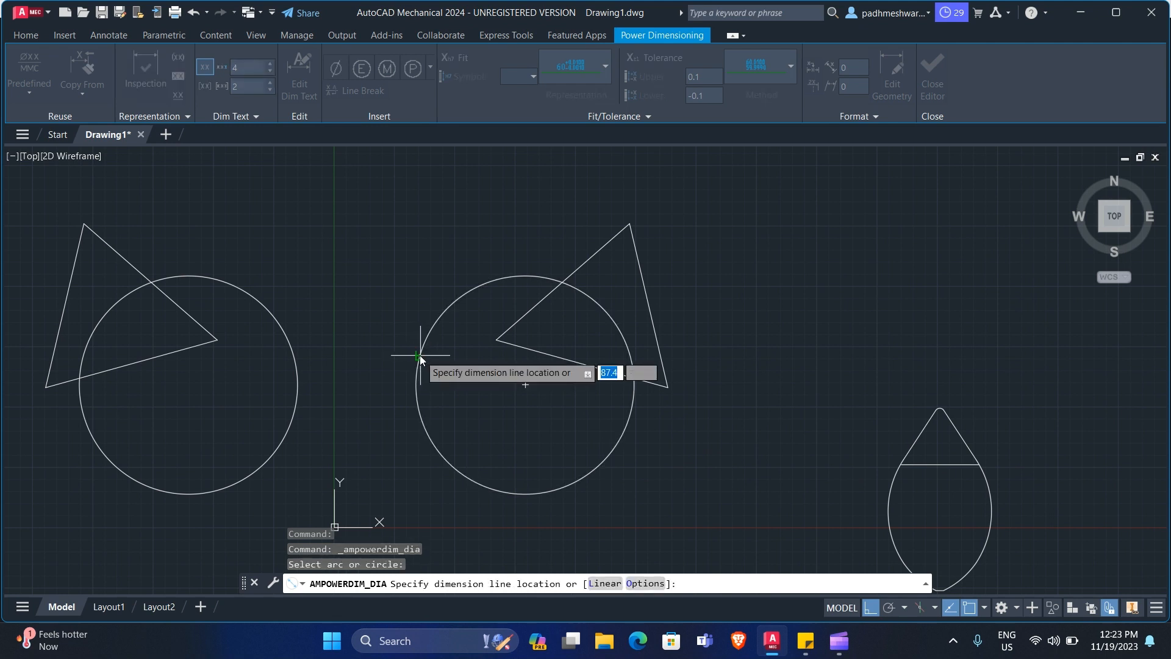
left_click(395, 280)
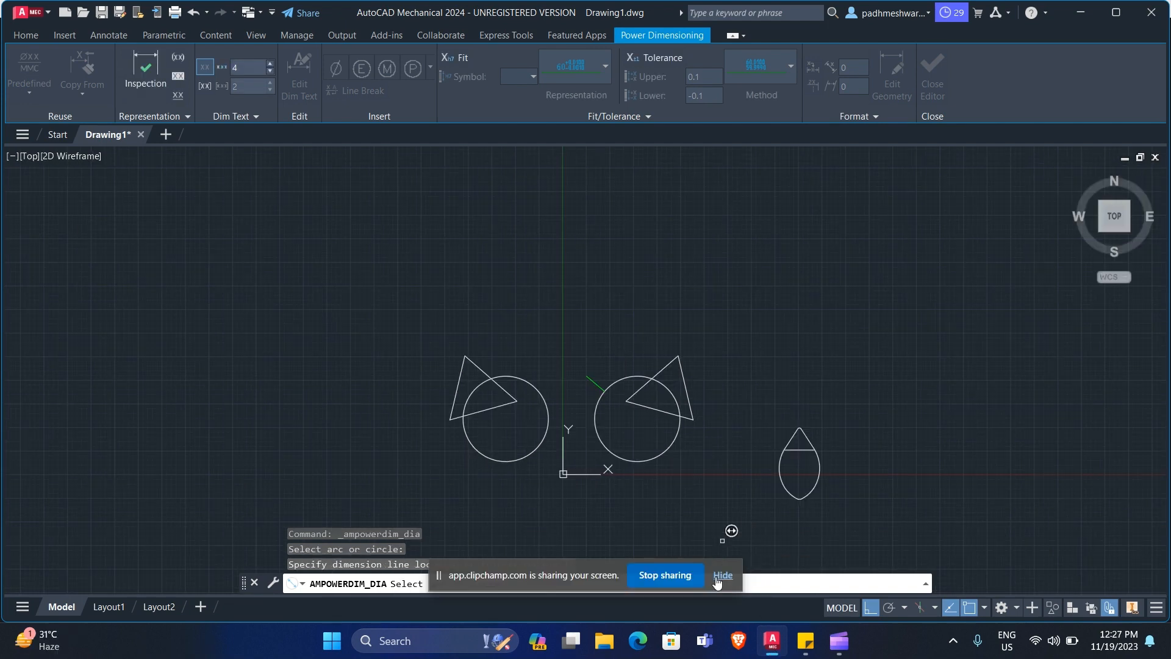
left_click(723, 576)
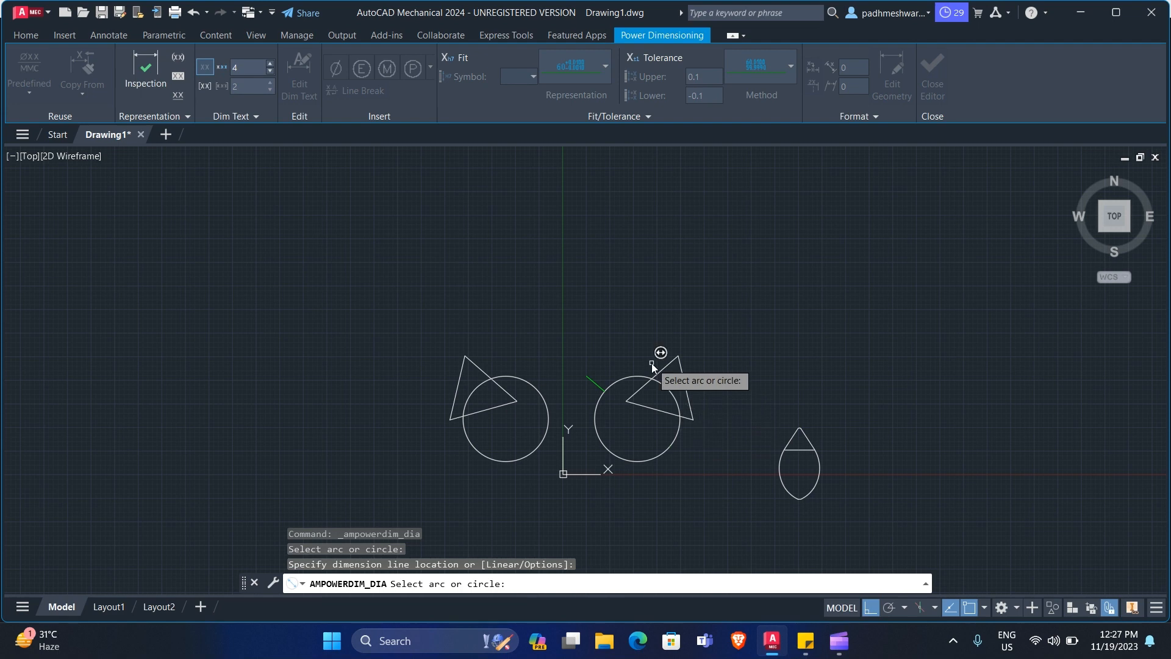
- Examine the circle's diameter dimension text up close and compare its size with the surrounding shapes, ending the dimension command
scroll(631, 373, "up", 6)
scroll(482, 415, "up", 3)
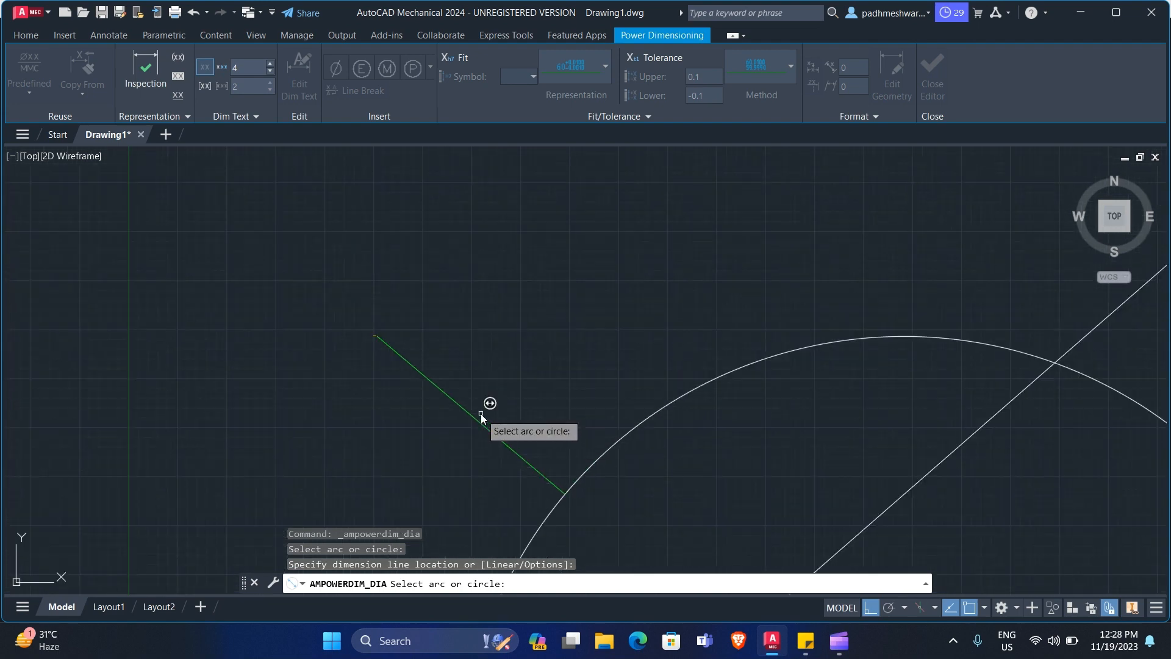
scroll(366, 313, "up", 2)
scroll(399, 385, "up", 10)
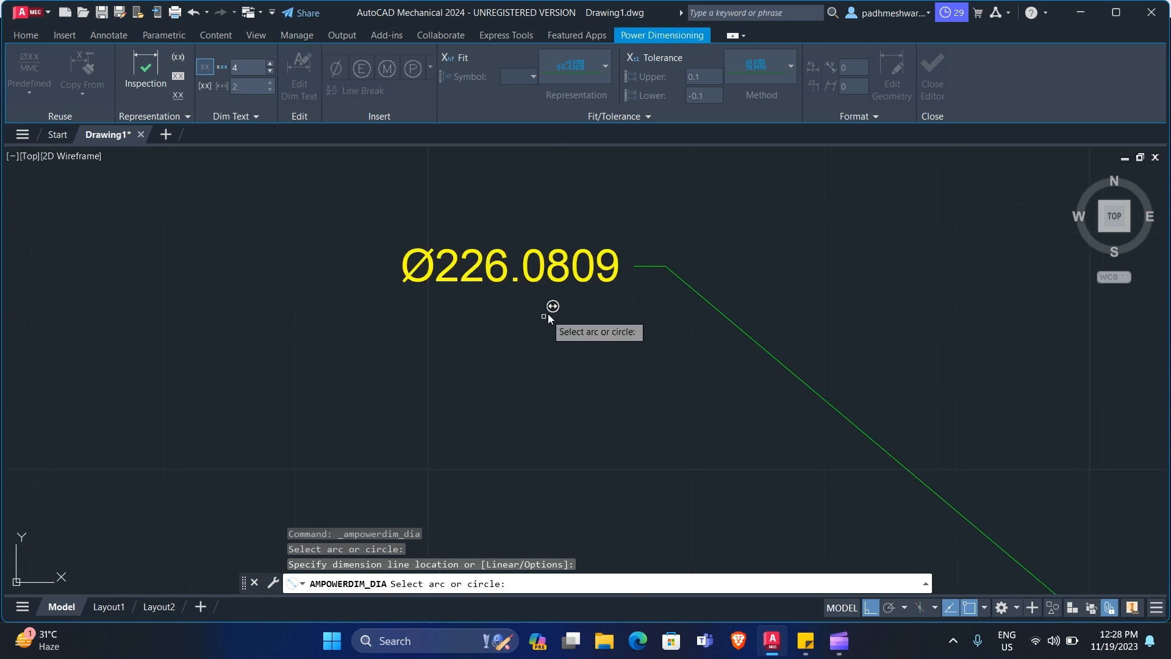
scroll(548, 314, "down", 10)
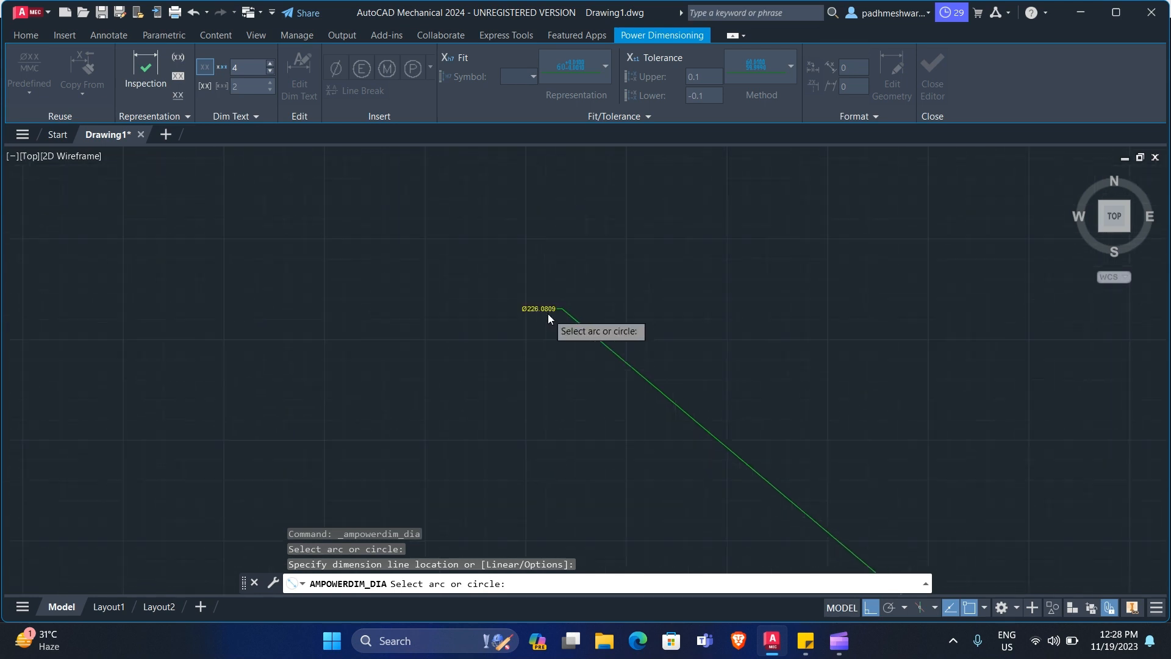
scroll(548, 313, "down", 5)
scroll(851, 493, "down", 10)
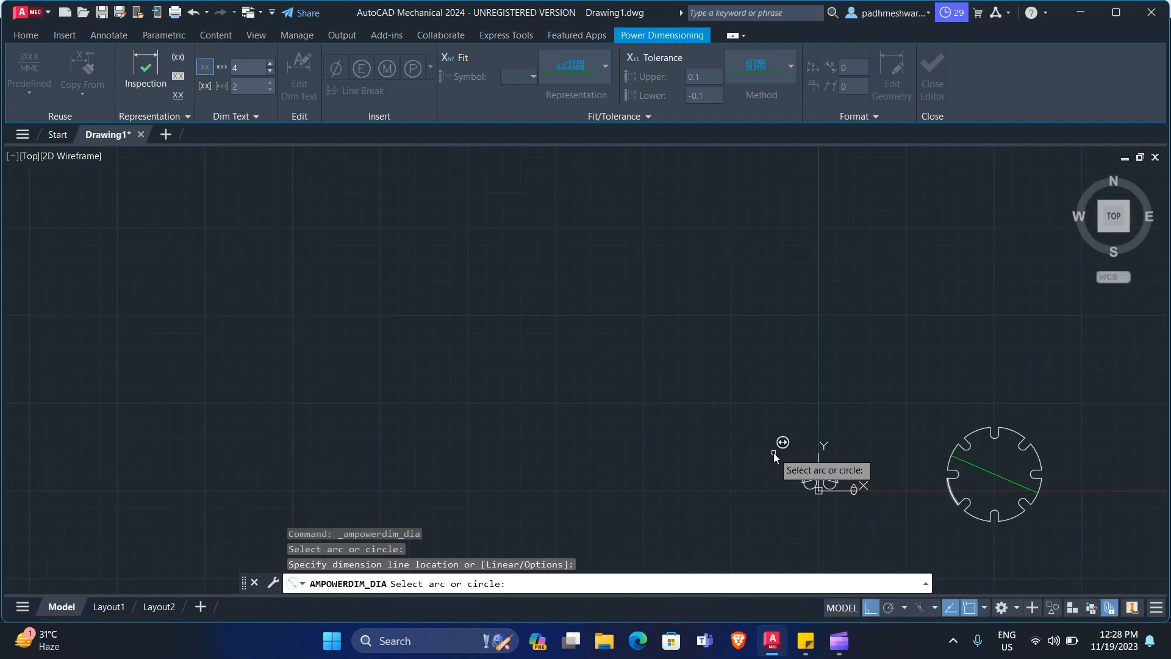
scroll(821, 479, "up", 8)
scroll(898, 525, "up", 8)
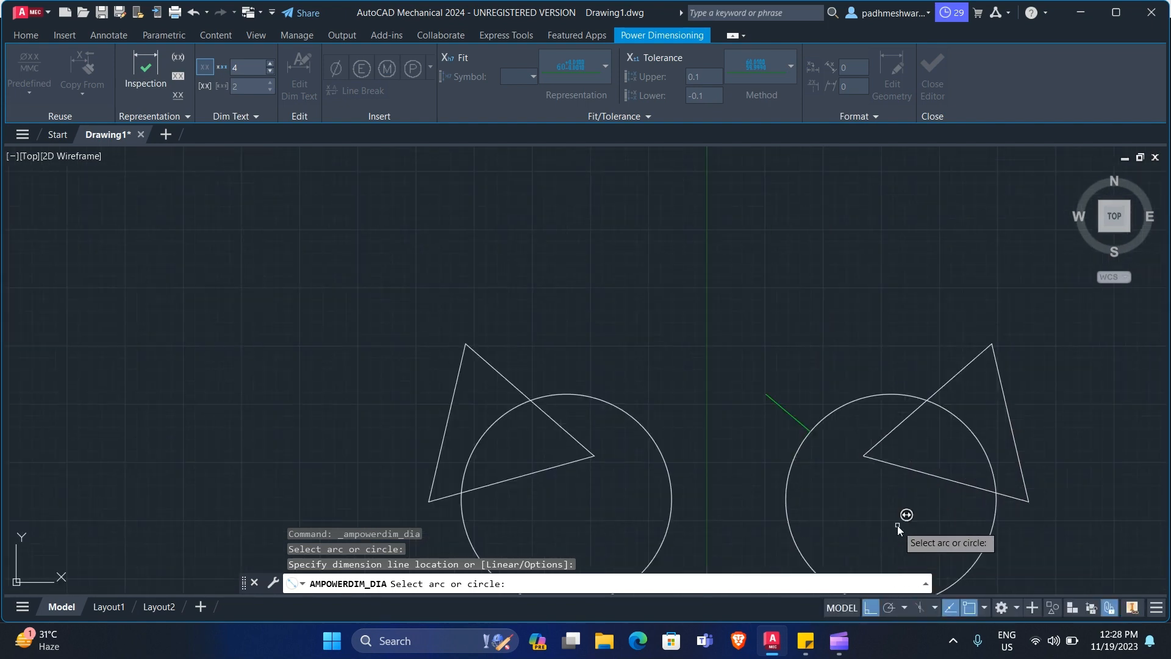
middle_click_drag(879, 516, 895, 459)
scroll(851, 405, "down", 4)
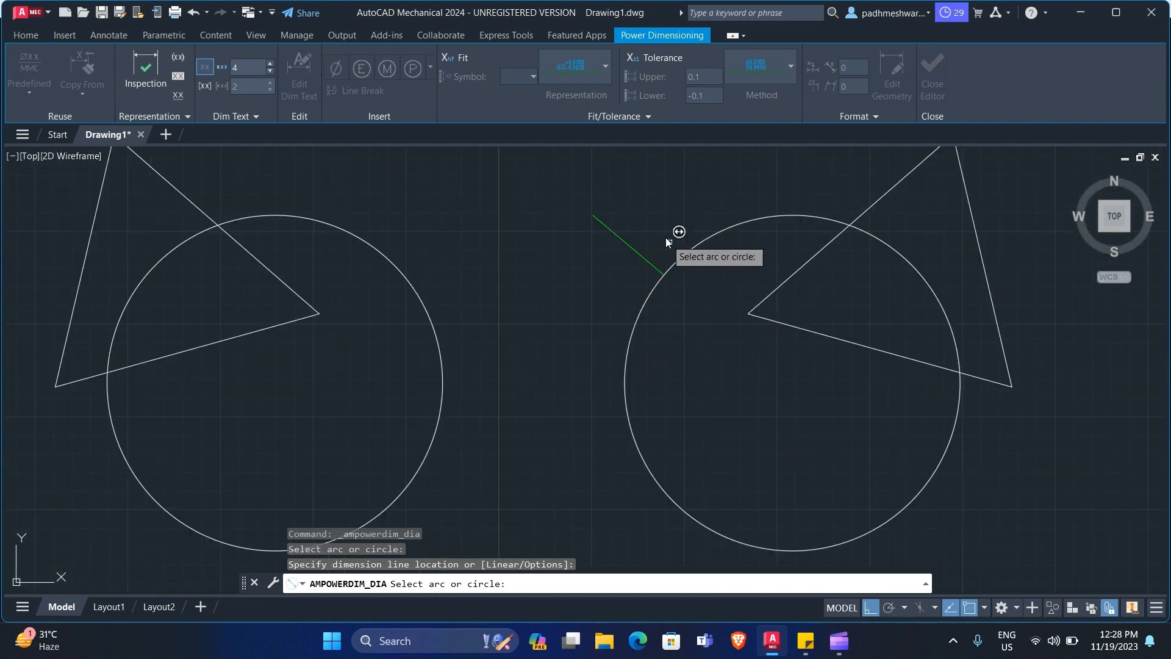
scroll(589, 206, "up", 6)
scroll(591, 225, "up", 6)
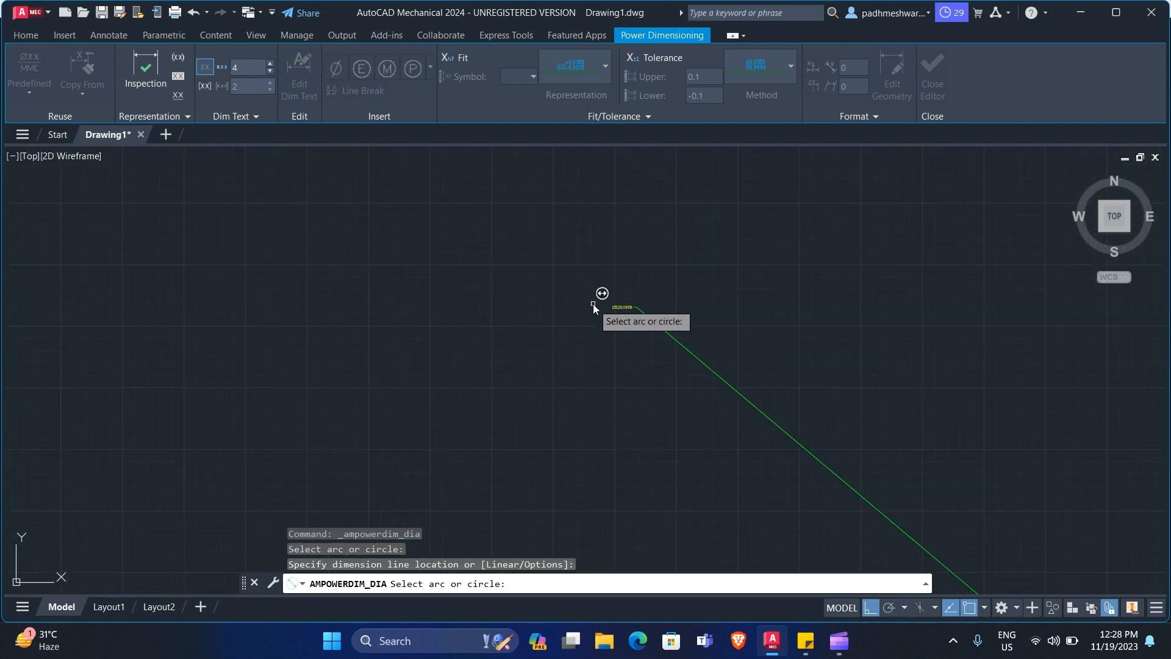
scroll(593, 304, "up", 4)
scroll(763, 337, "down", 4)
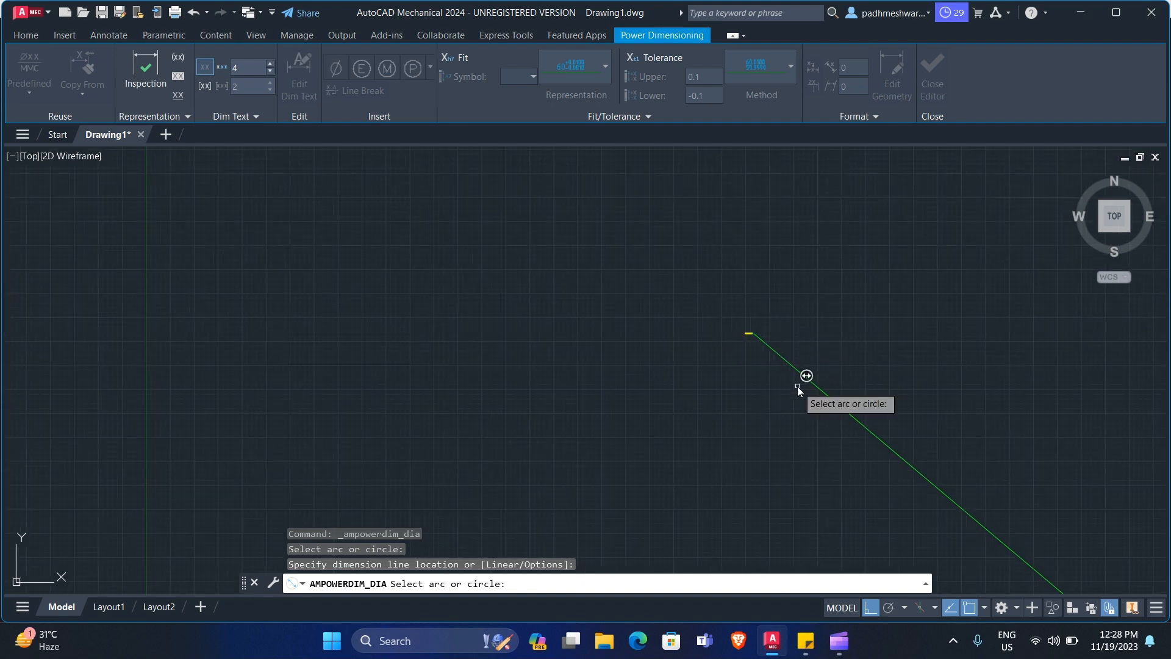
scroll(805, 387, "down", 6)
middle_click_drag(932, 437, 683, 272)
scroll(693, 265, "up", 5)
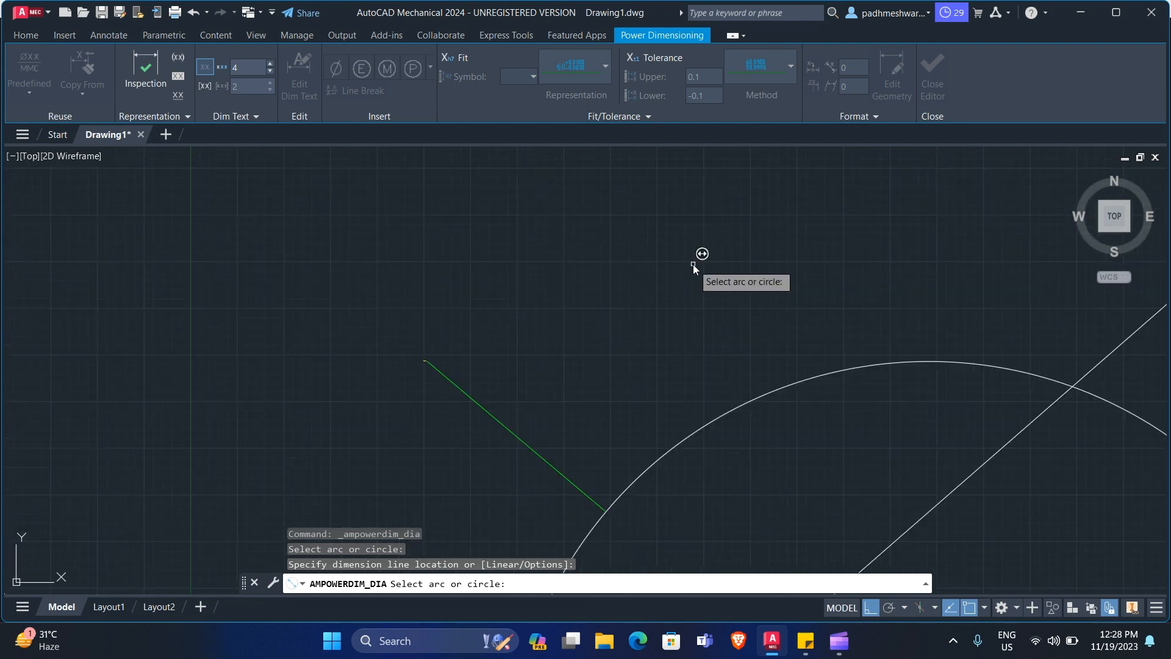
scroll(496, 319, "up", 1)
scroll(481, 432, "up", 1)
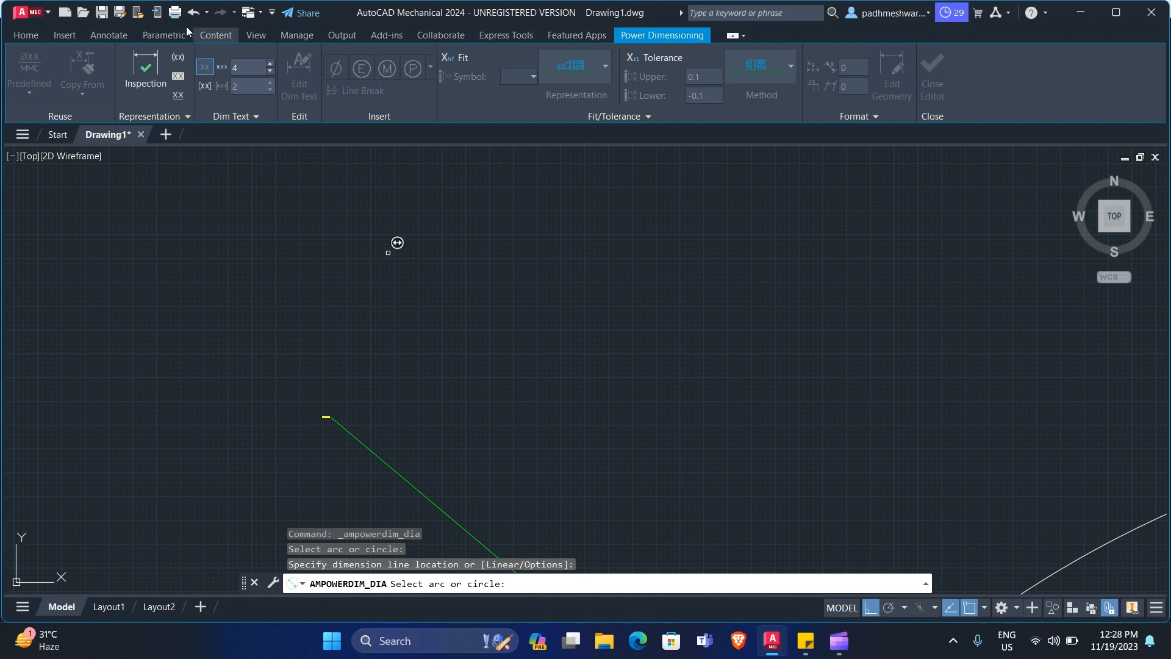
left_click(24, 36)
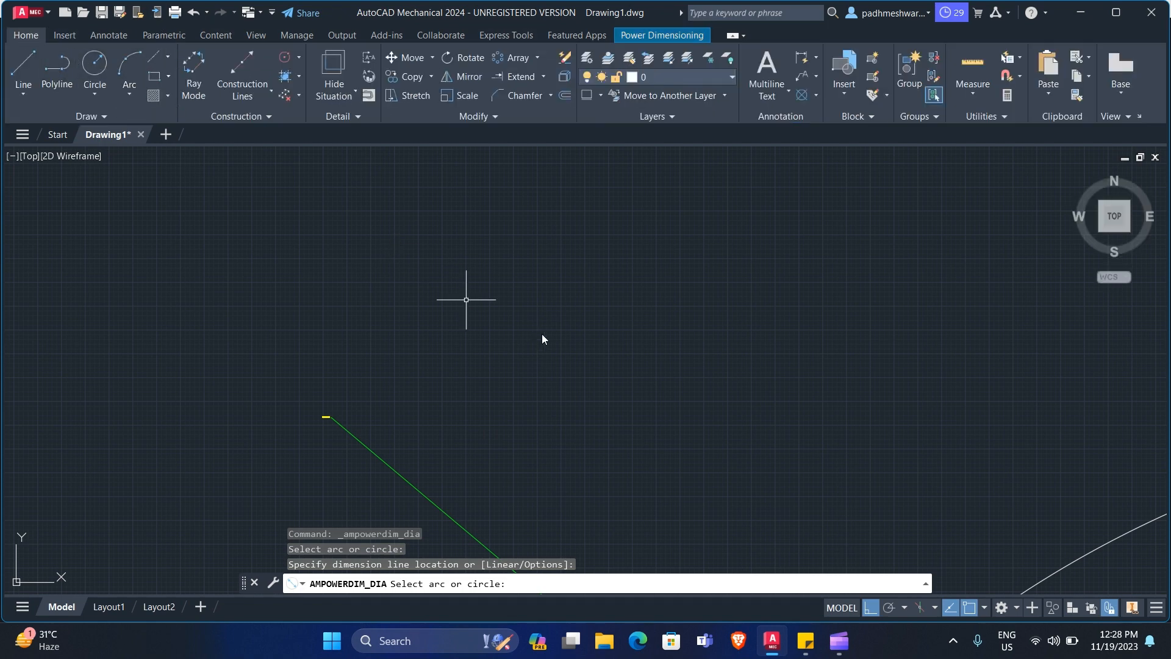
key("Escape")
- Draw a small circle freehand by centre and radius in the empty area between the two large circles
scroll(557, 345, "up", 5)
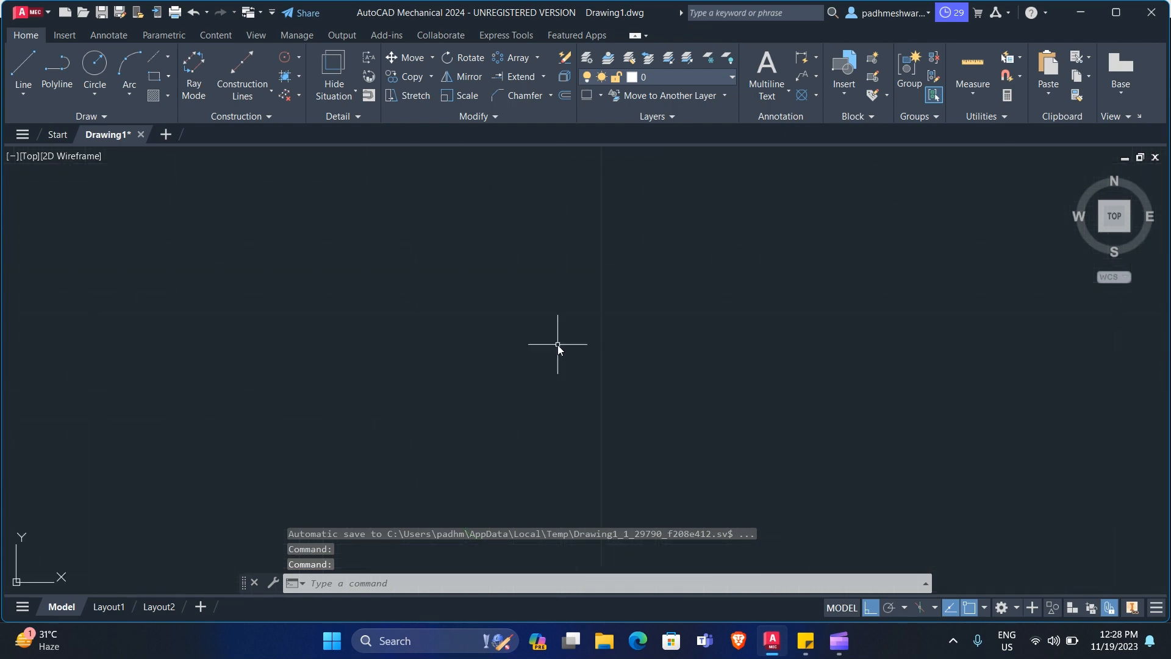
left_click(473, 311)
left_click(558, 420)
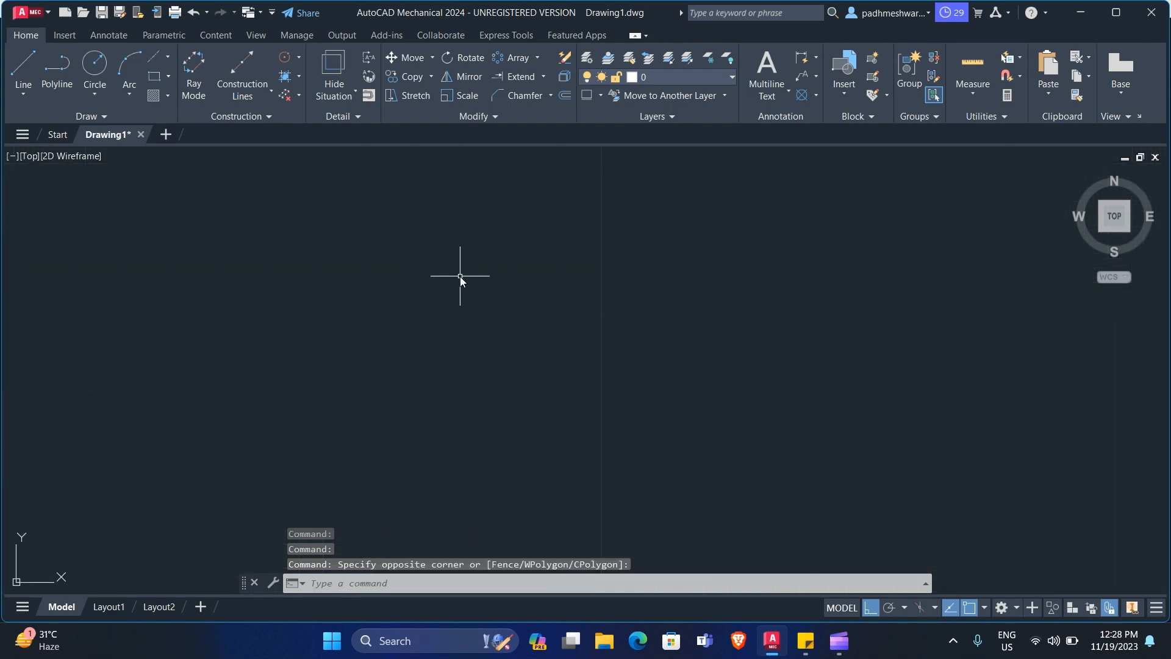
type("c")
key("Return")
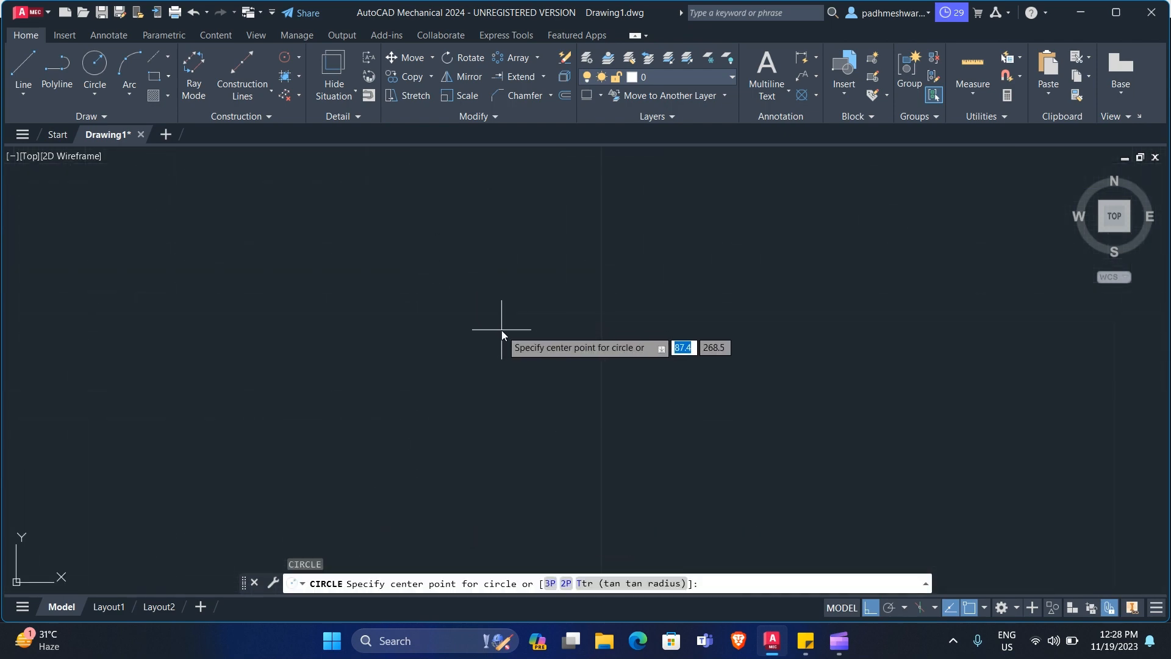
left_click(501, 330)
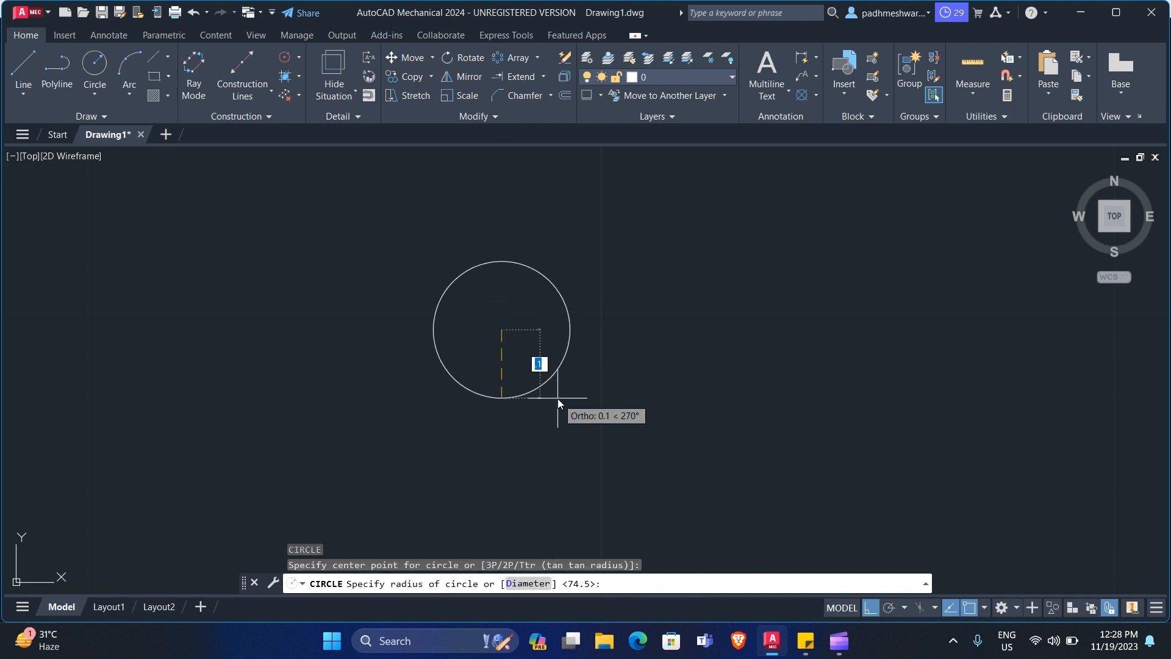
scroll(603, 466, "down", 8)
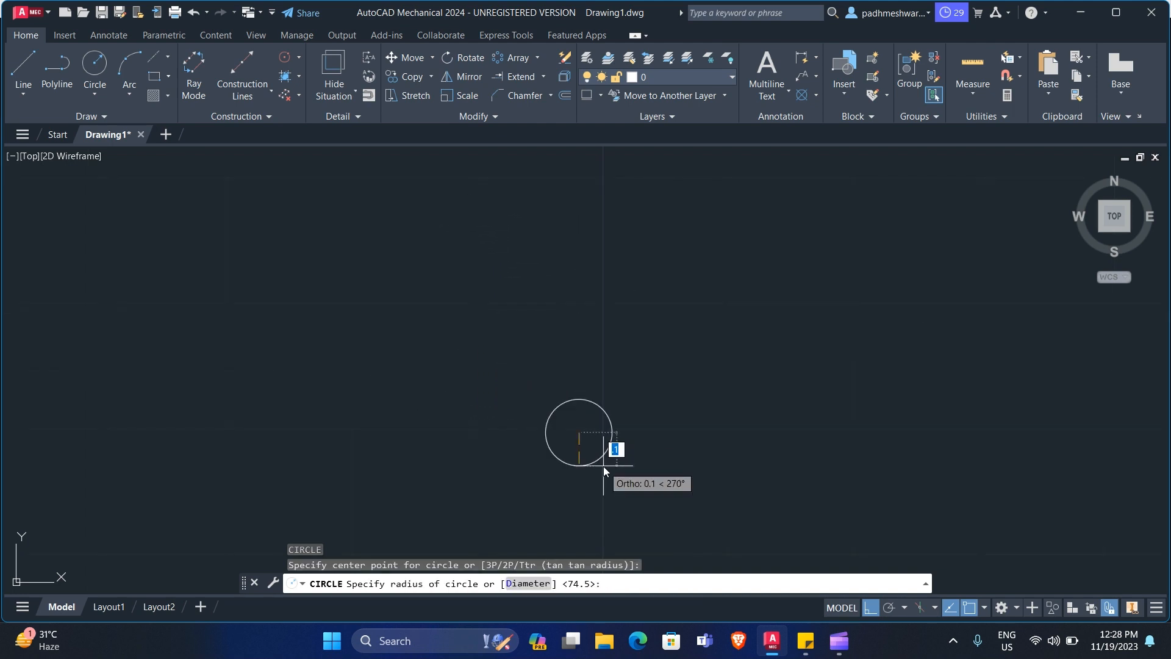
left_click(746, 548)
scroll(770, 427, "down", 4)
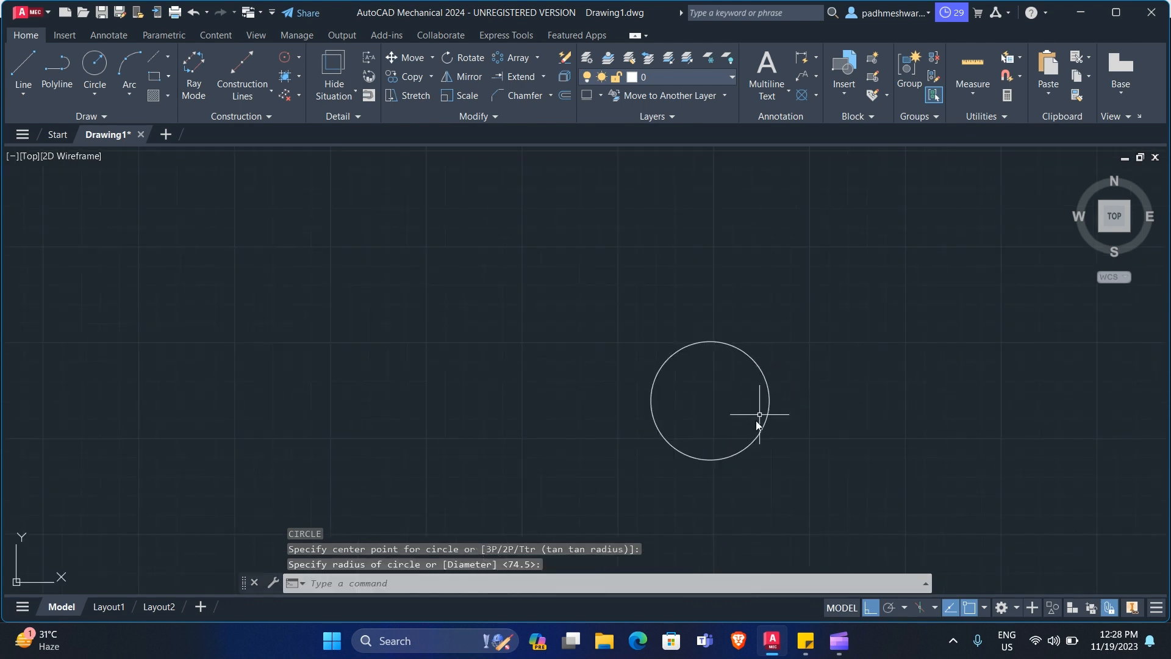
- Add a power diameter dimension to the small circle between the two large circles, placing its text outside to the upper left
scroll(758, 415, "up", 4)
scroll(757, 420, "down", 6)
scroll(758, 473, "down", 5)
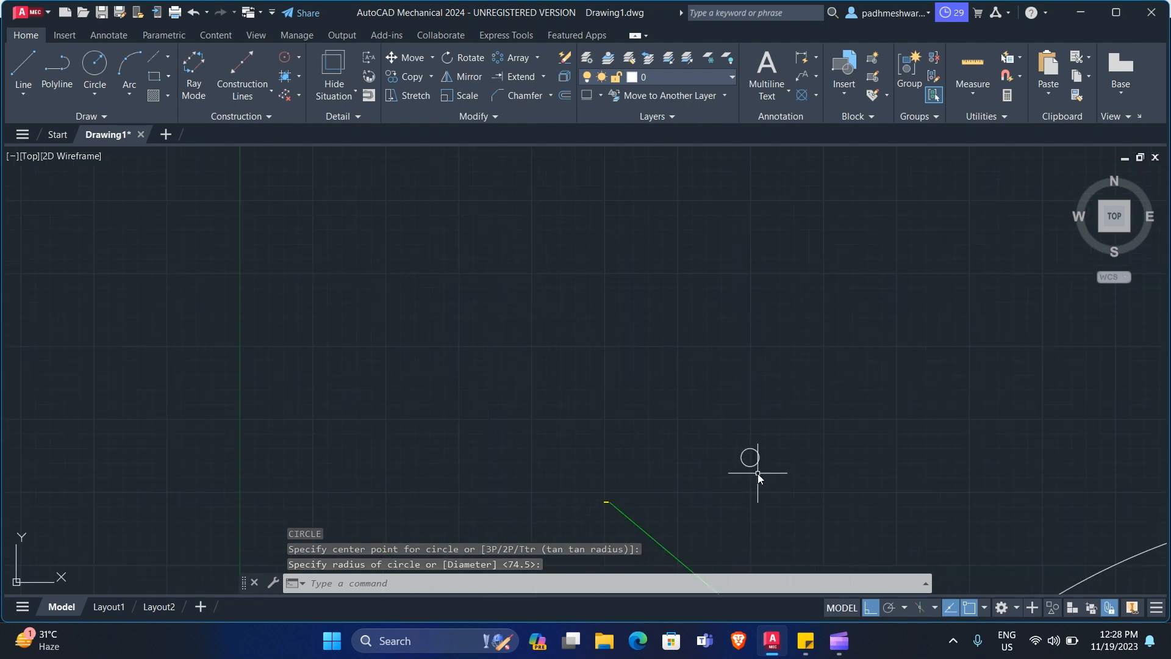
middle_click_drag(758, 479, 665, 373)
scroll(658, 359, "up", 2)
scroll(657, 359, "up", 4)
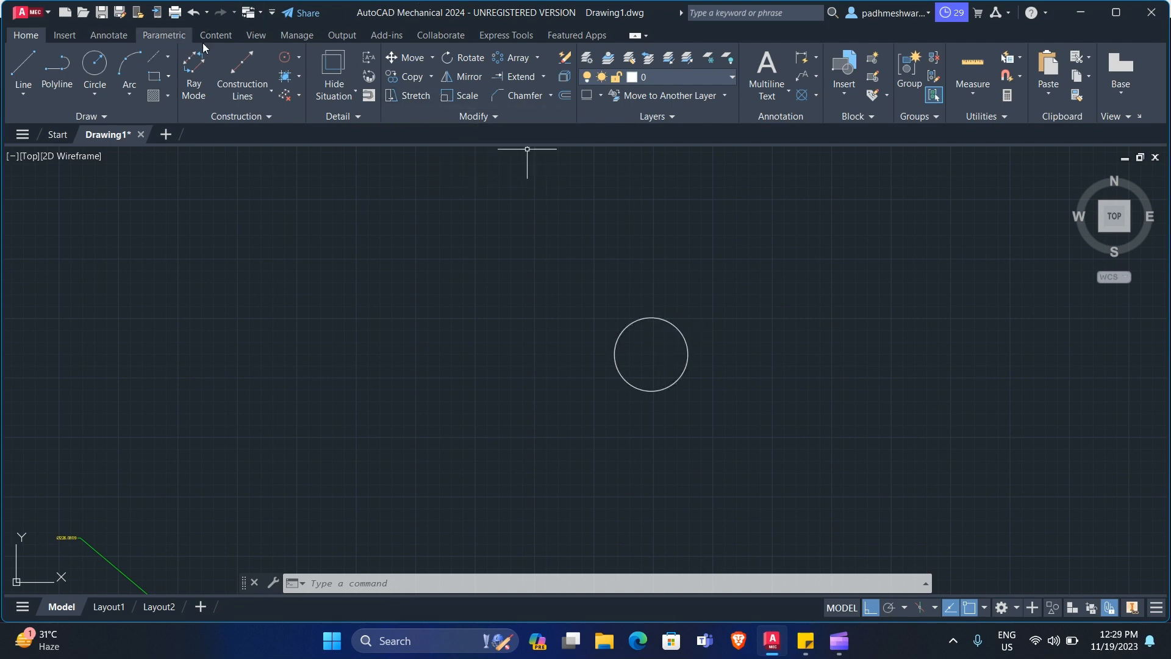
left_click(815, 59)
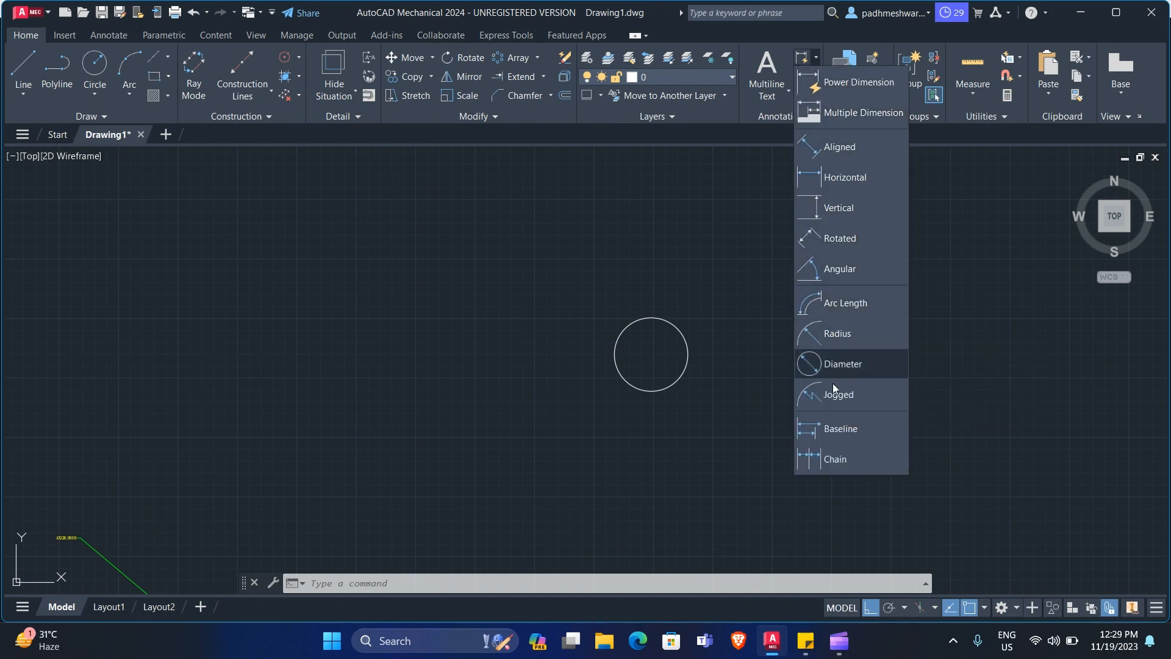
left_click(835, 364)
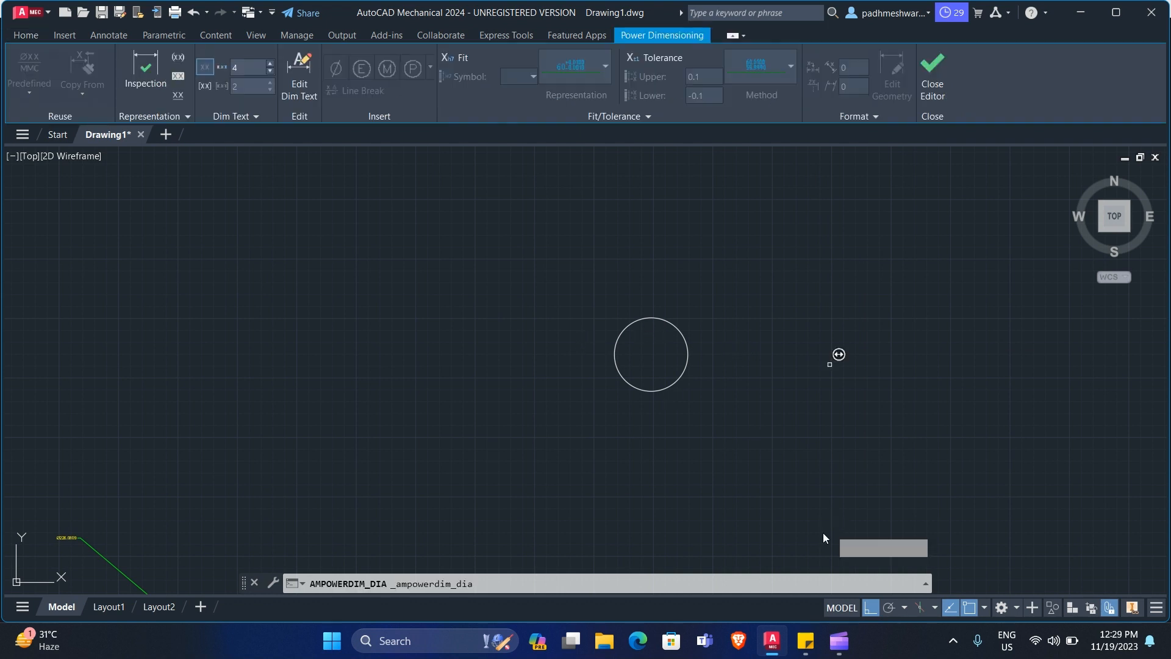
left_click(613, 361)
left_click(557, 318)
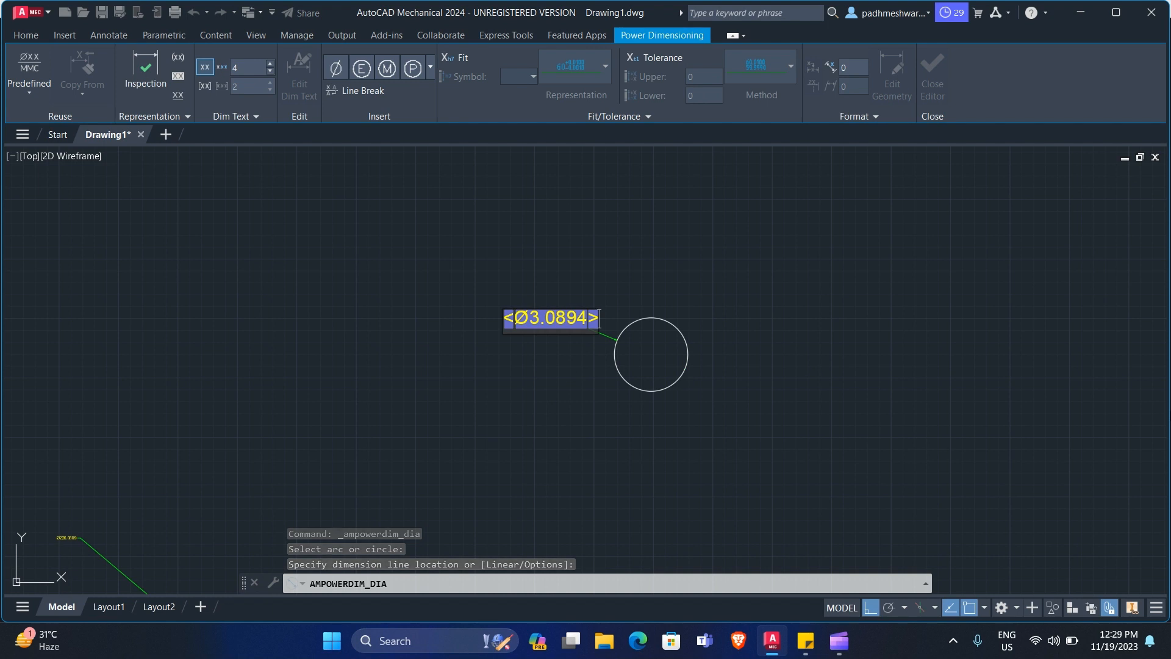
left_click(1165, 413)
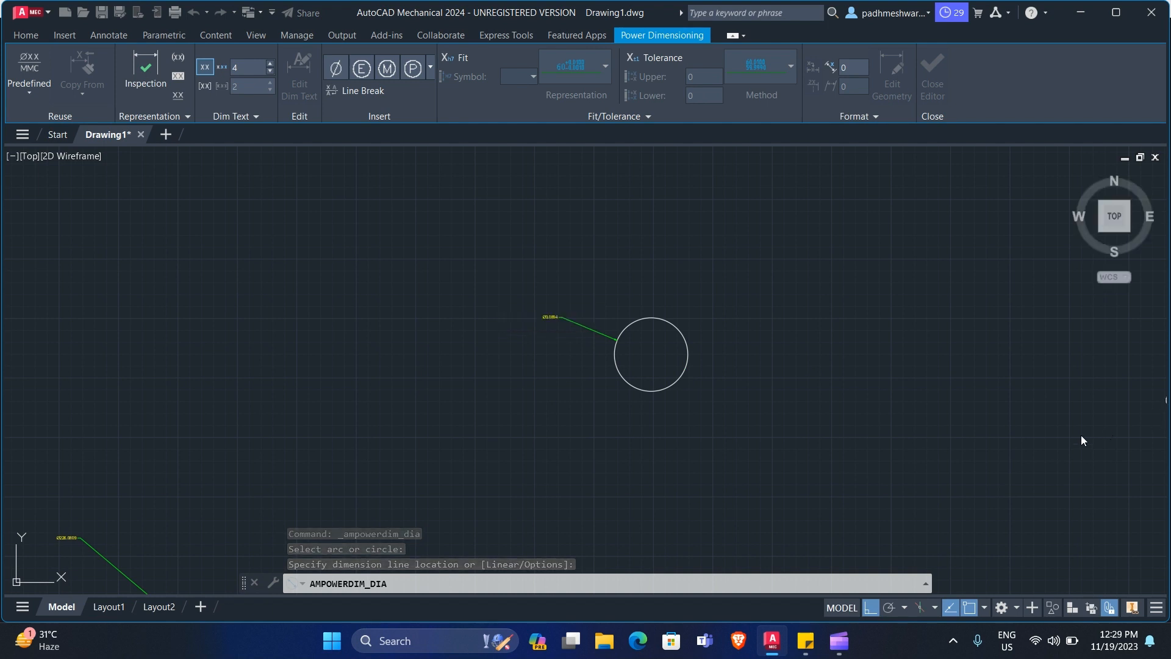
key("Return")
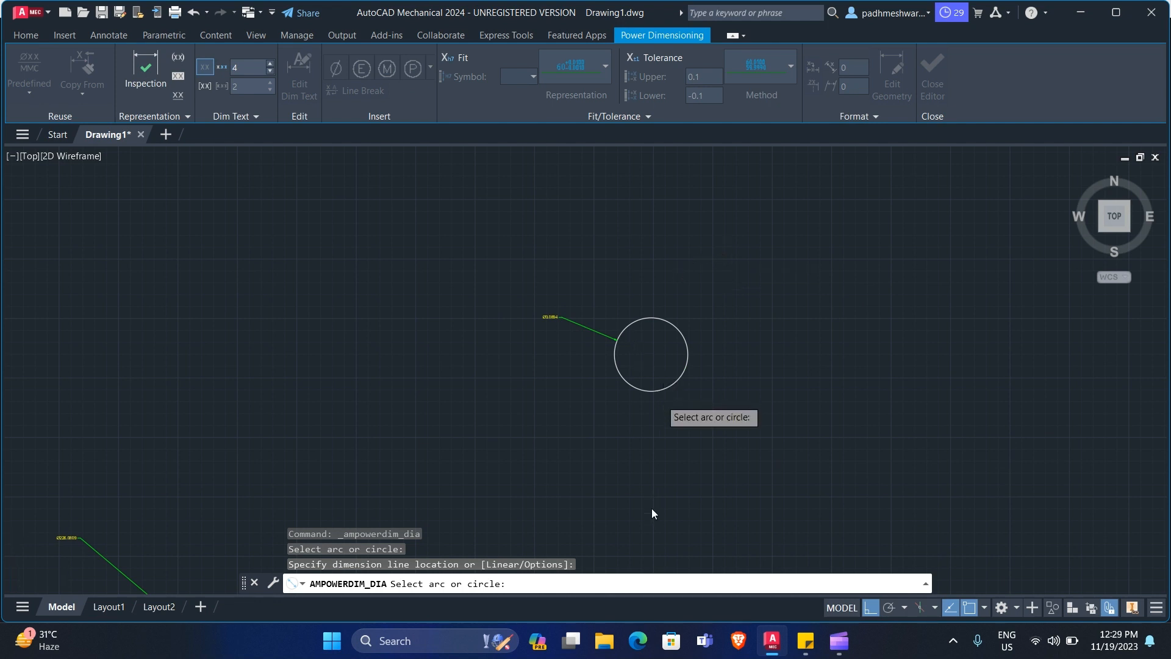
- Compare the small circle's dimension text size with the large circles and the slotted disc, ending the dimension command
scroll(652, 507, "up", 4)
scroll(641, 426, "down", 4)
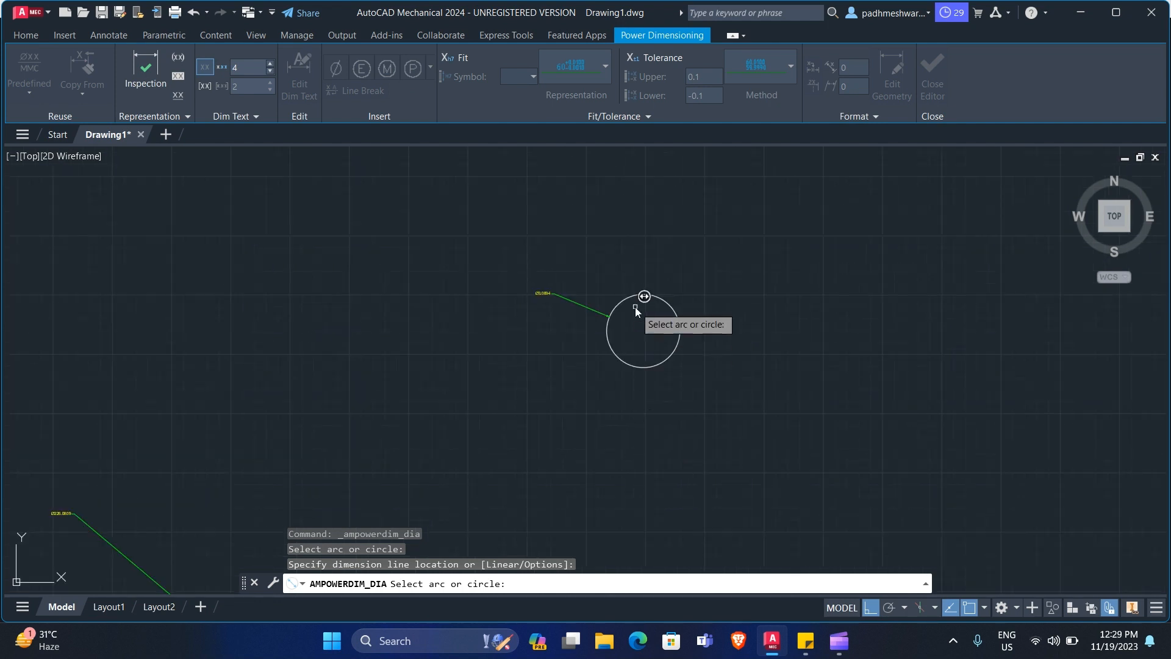
middle_click_drag(635, 306, 550, 328)
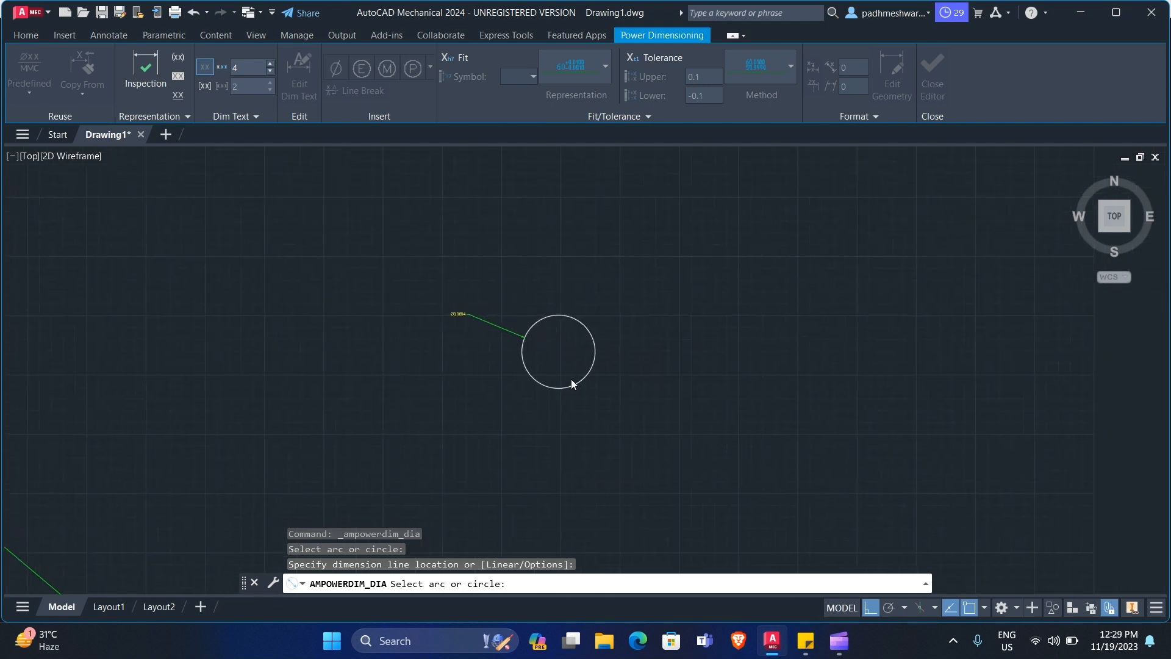
scroll(571, 379, "down", 5)
scroll(638, 394, "down", 5)
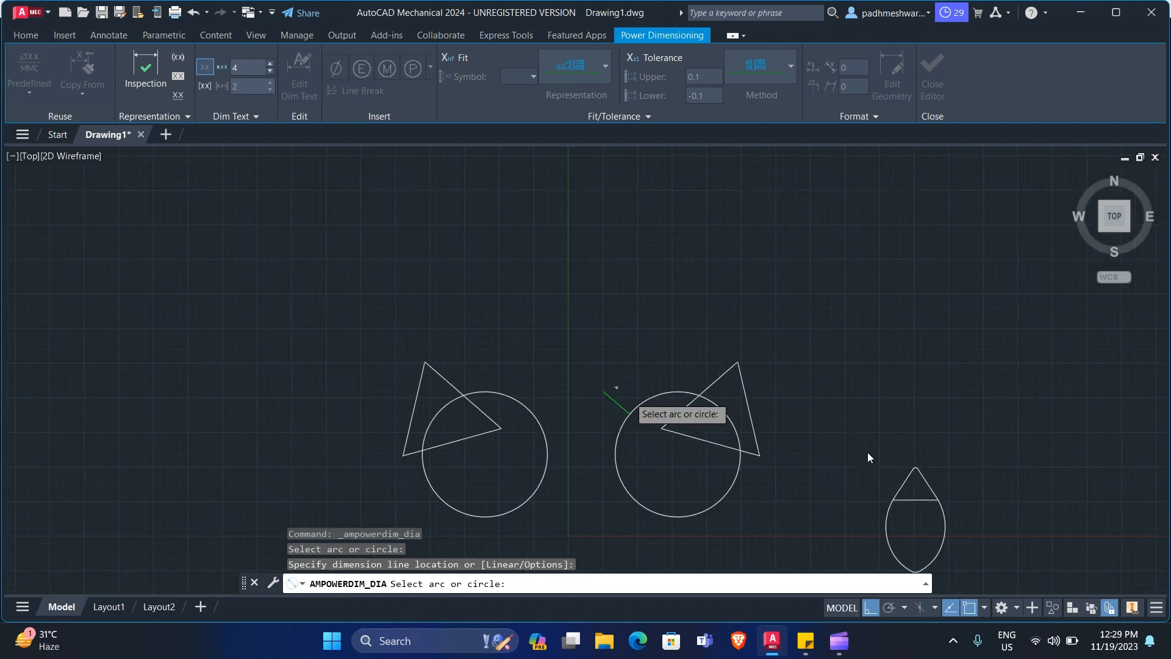
scroll(872, 457, "down", 6)
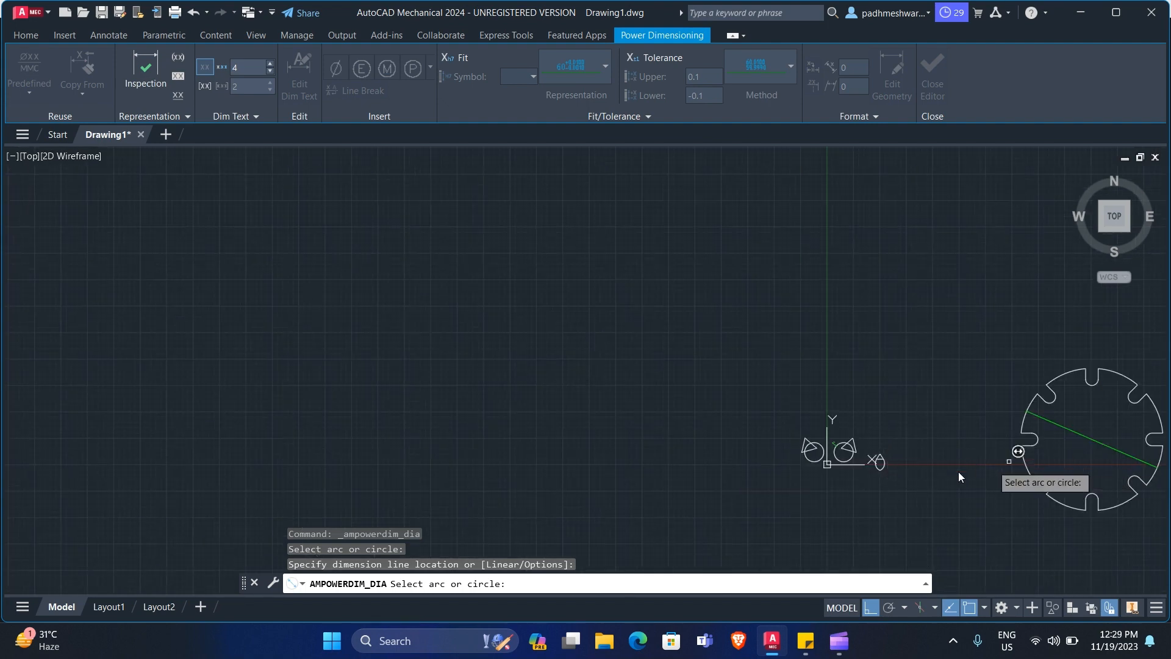
scroll(928, 474, "up", 4)
scroll(920, 474, "up", 4)
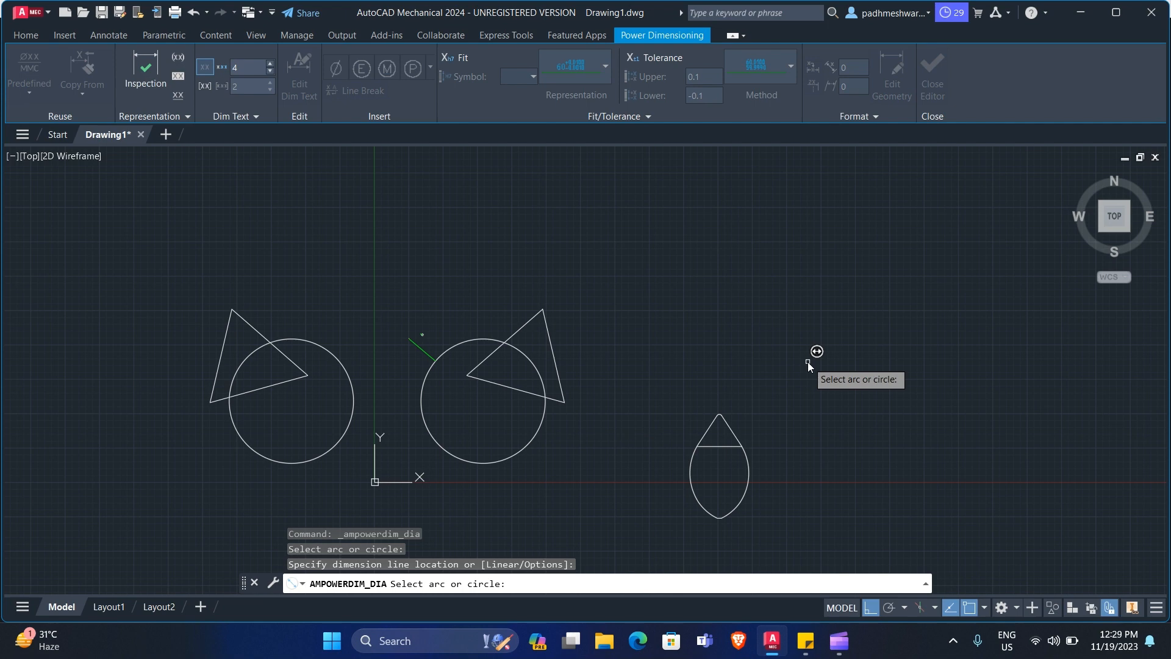
middle_click_drag(712, 382, 686, 423)
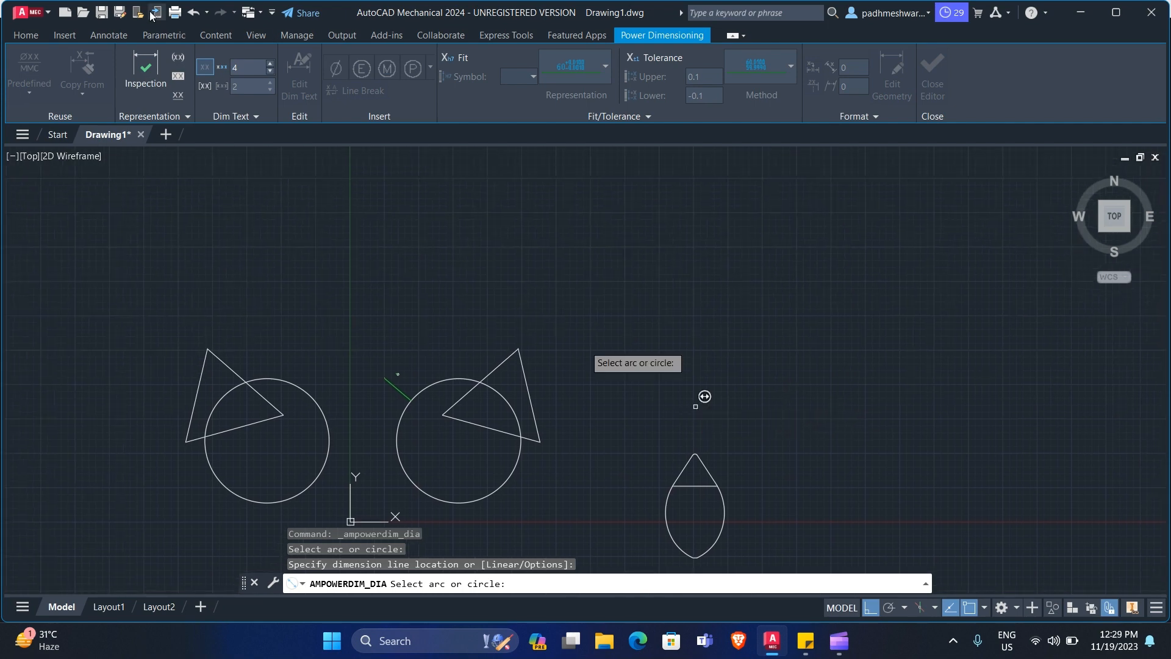
left_click(22, 35)
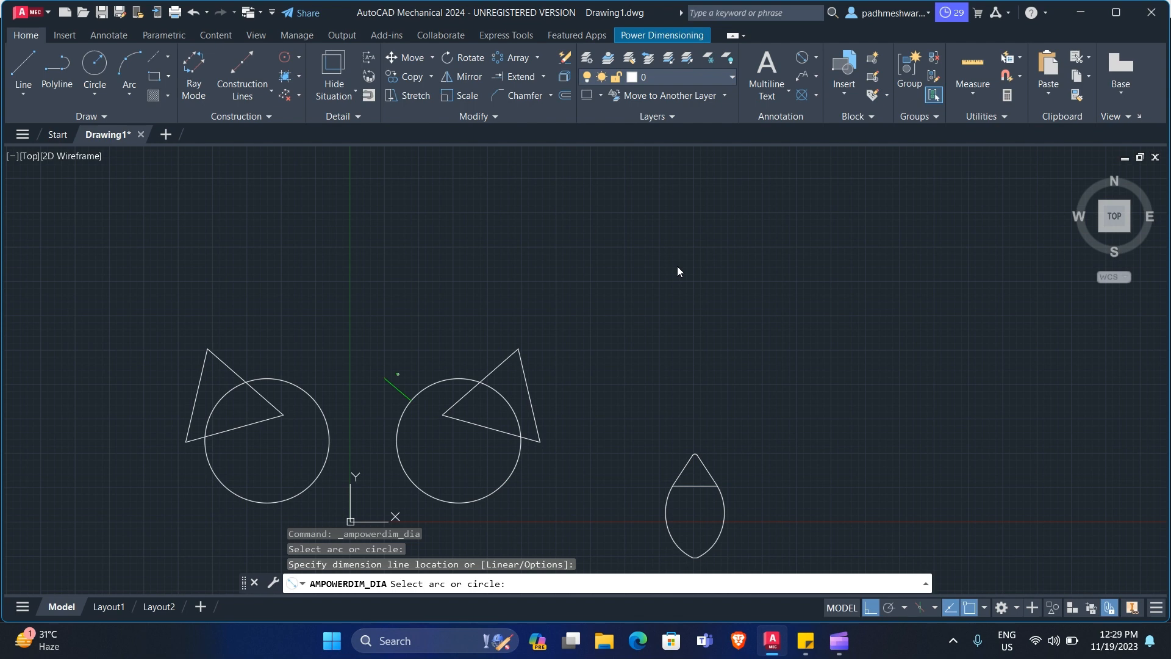
key("Escape")
key("Escape")
key("Escape")
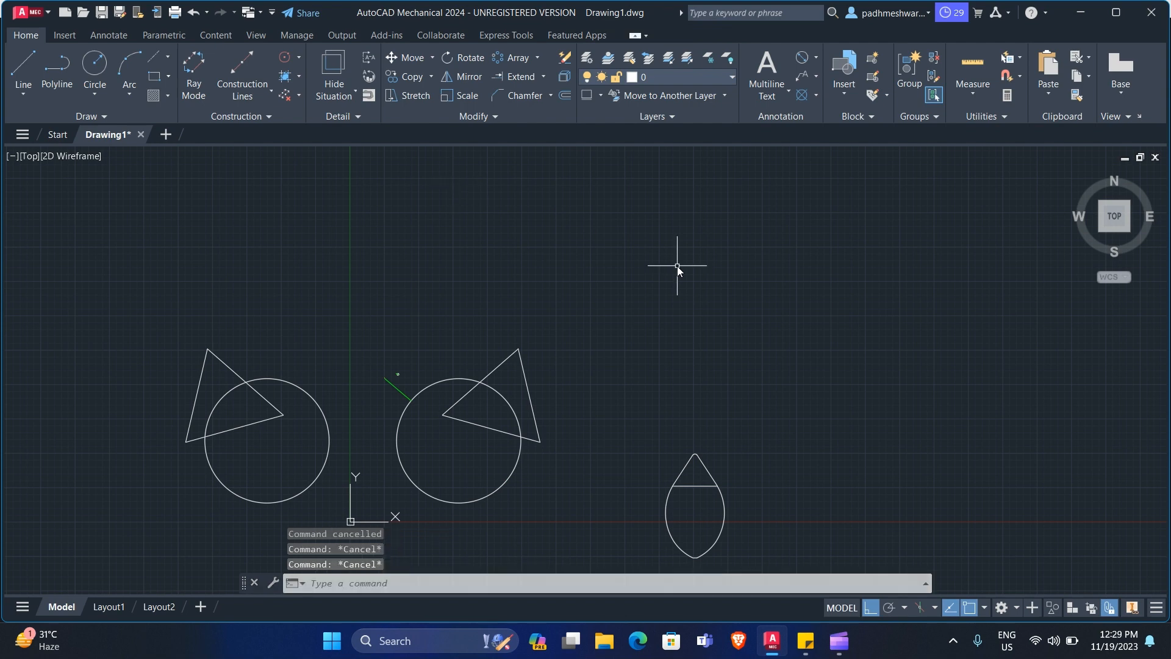
- Open the Dimension Style Manager with the D command
type("D")
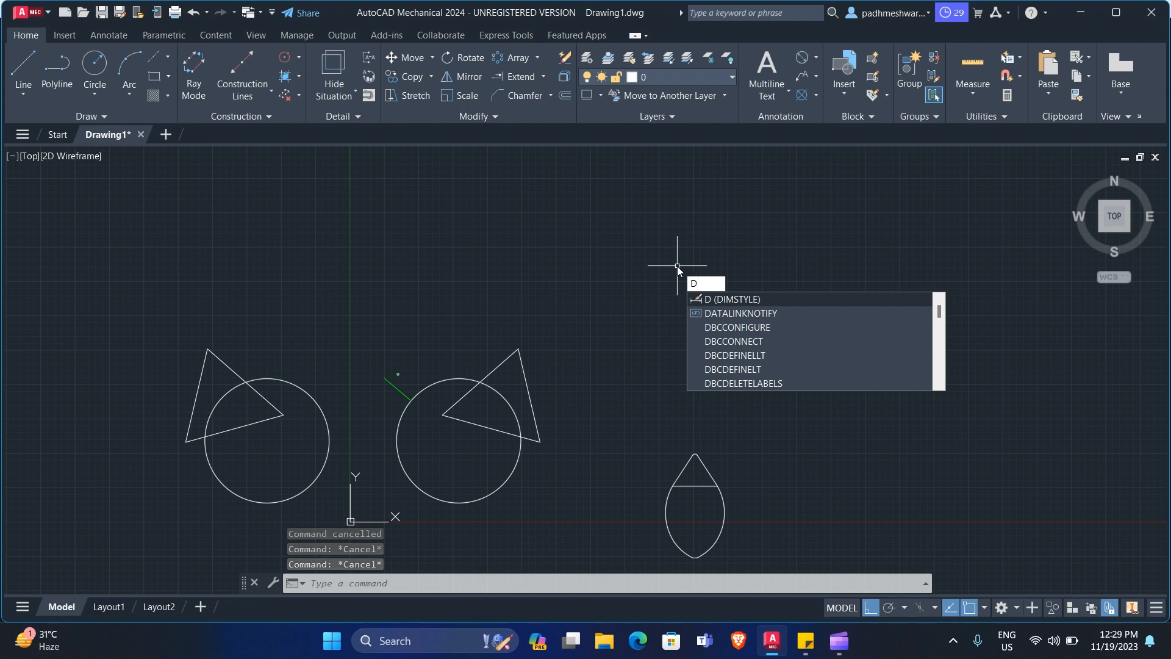
key("BackSpace")
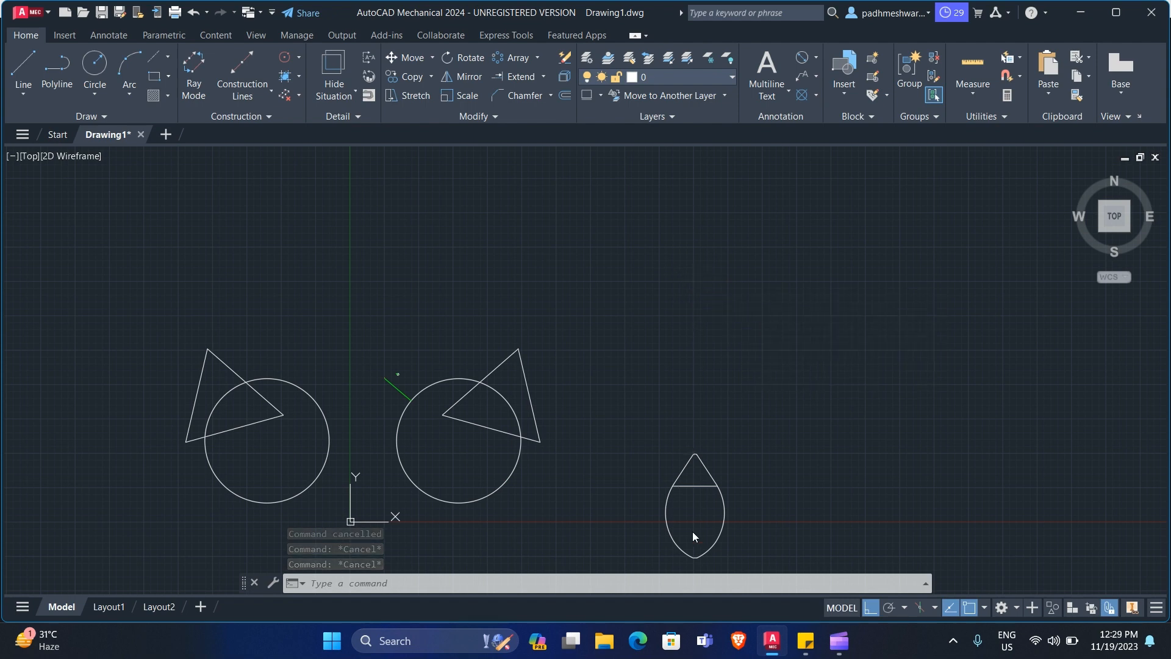
type("D")
key("Return")
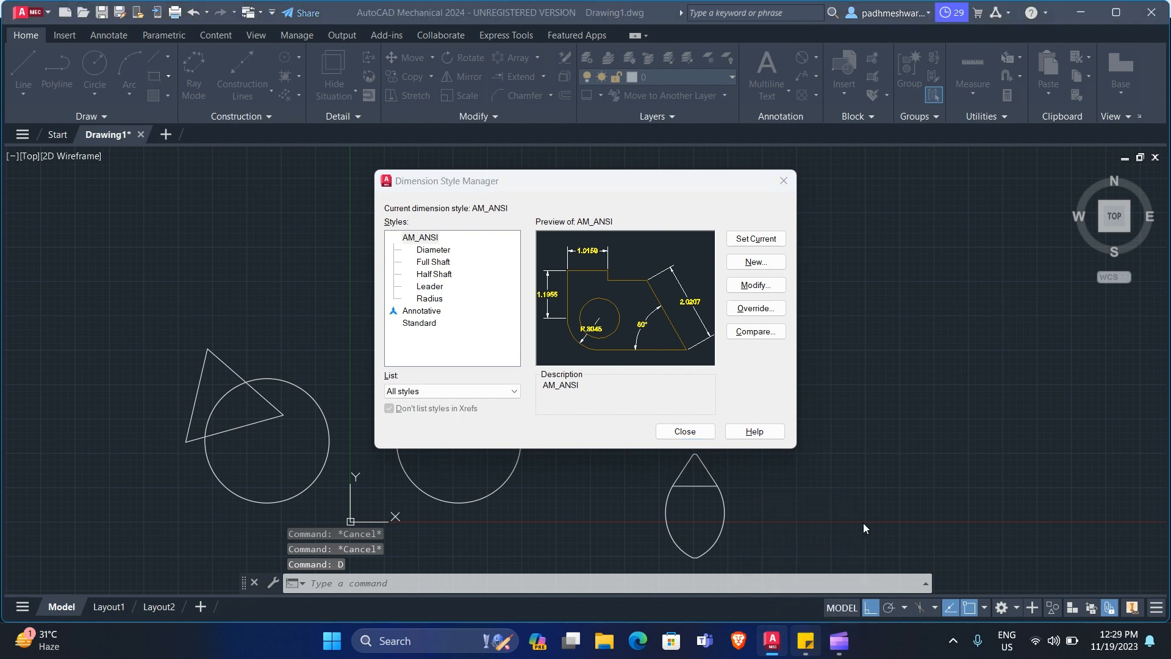
- Switch to the Sticky Notes shortcut list and add the line "d- dimension style" below the extend entry
left_click(805, 641)
left_click(942, 278)
key("Return")
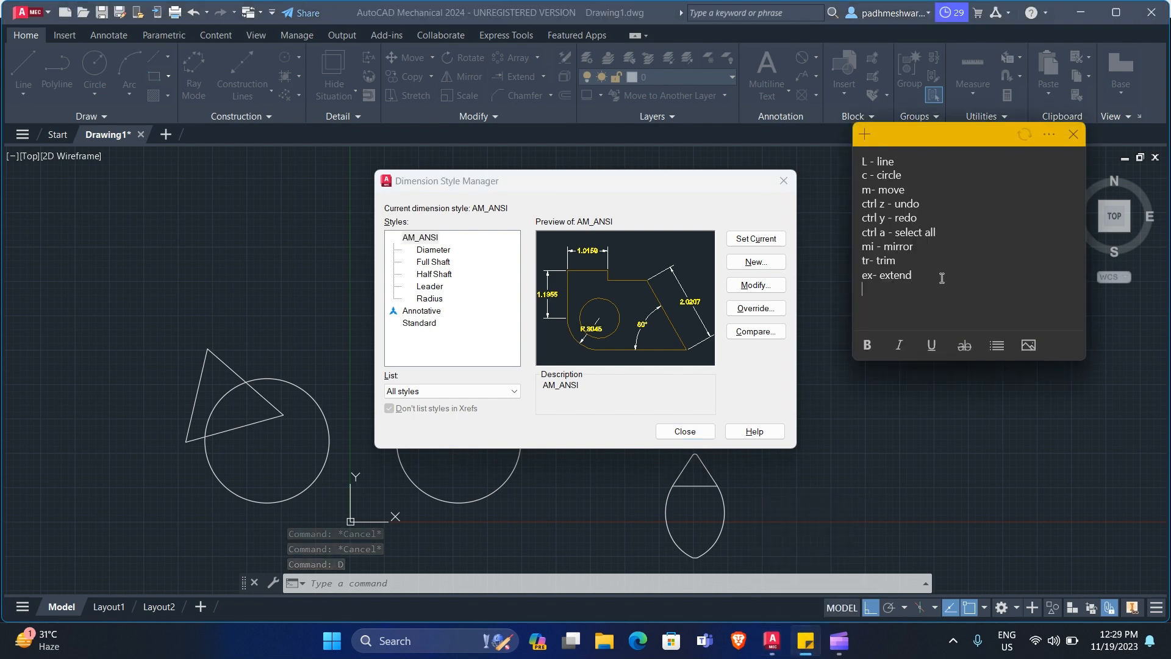
type("d- n")
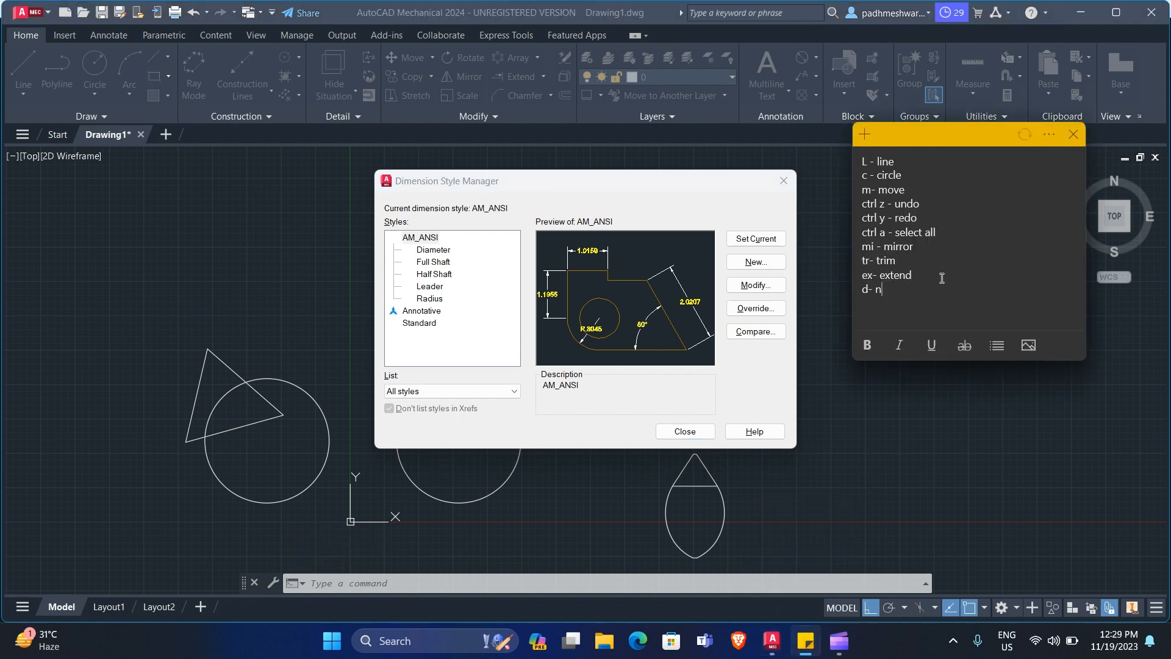
key("BackSpace")
type("dimension style")
- Return to the Dimension Style Manager, open the AM_ANSI style for modification and look through its line, arrow, text, fit and unit settings
left_click(705, 197)
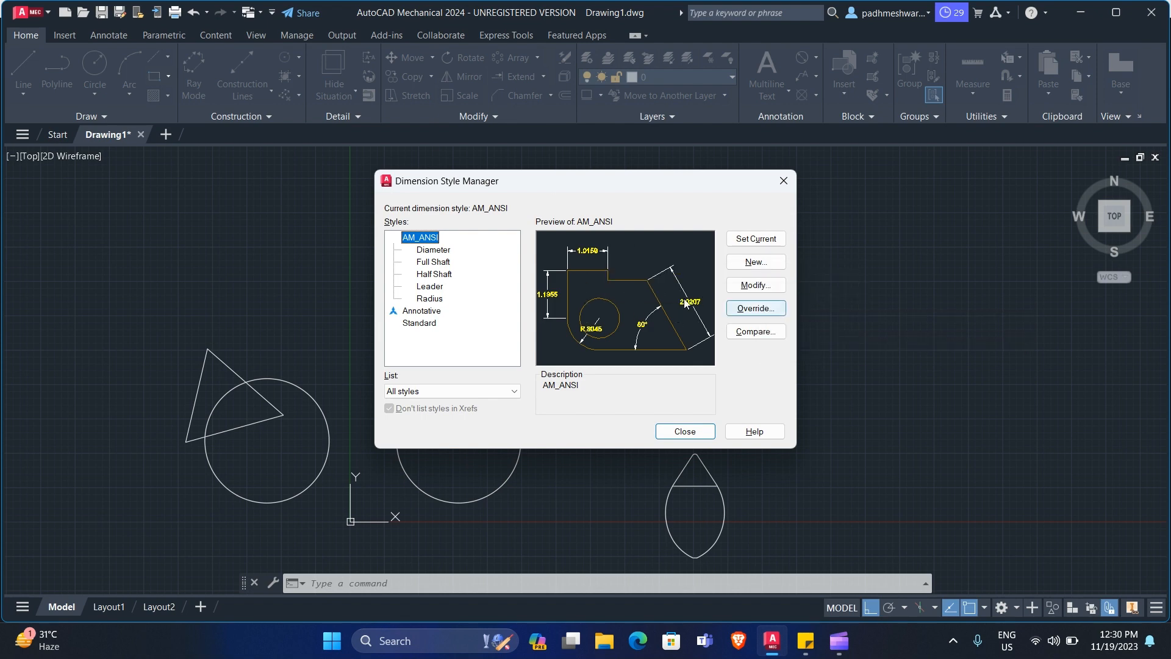
left_click(765, 292)
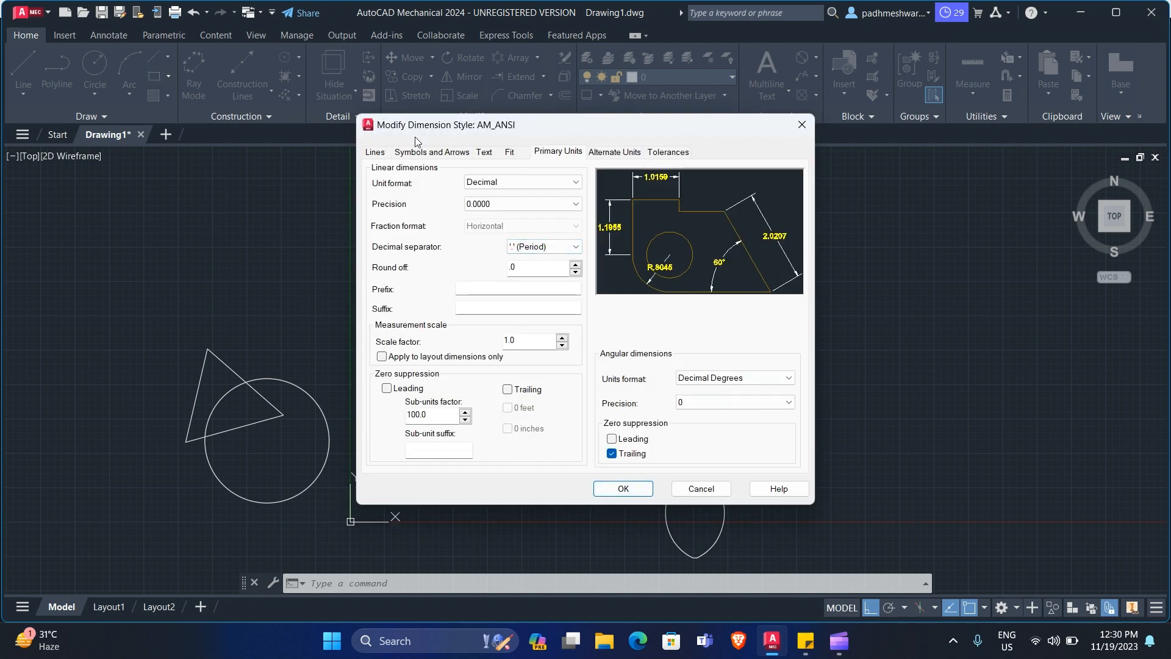
left_click(367, 158)
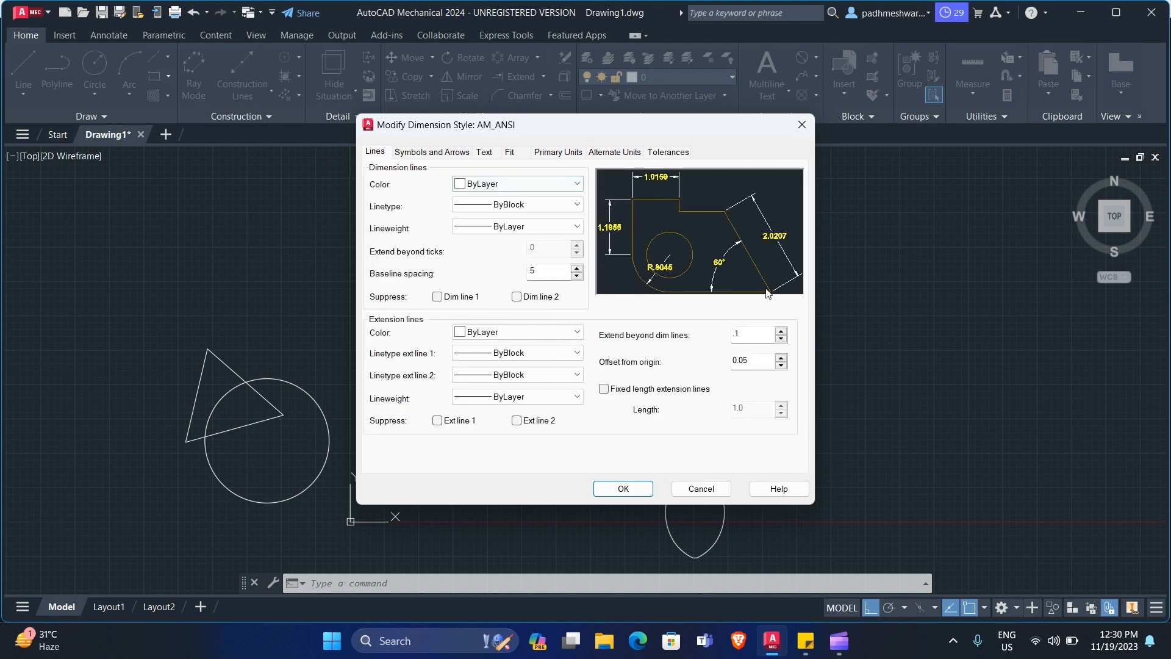
left_click(429, 152)
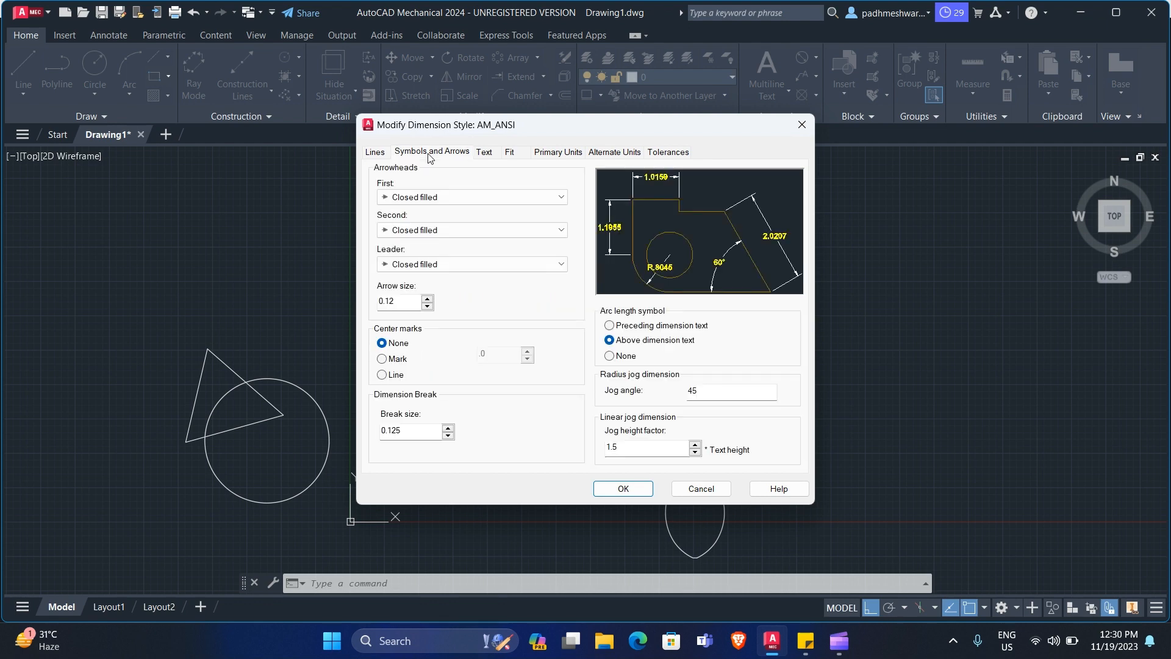
left_click(494, 152)
left_click(509, 153)
left_click(558, 153)
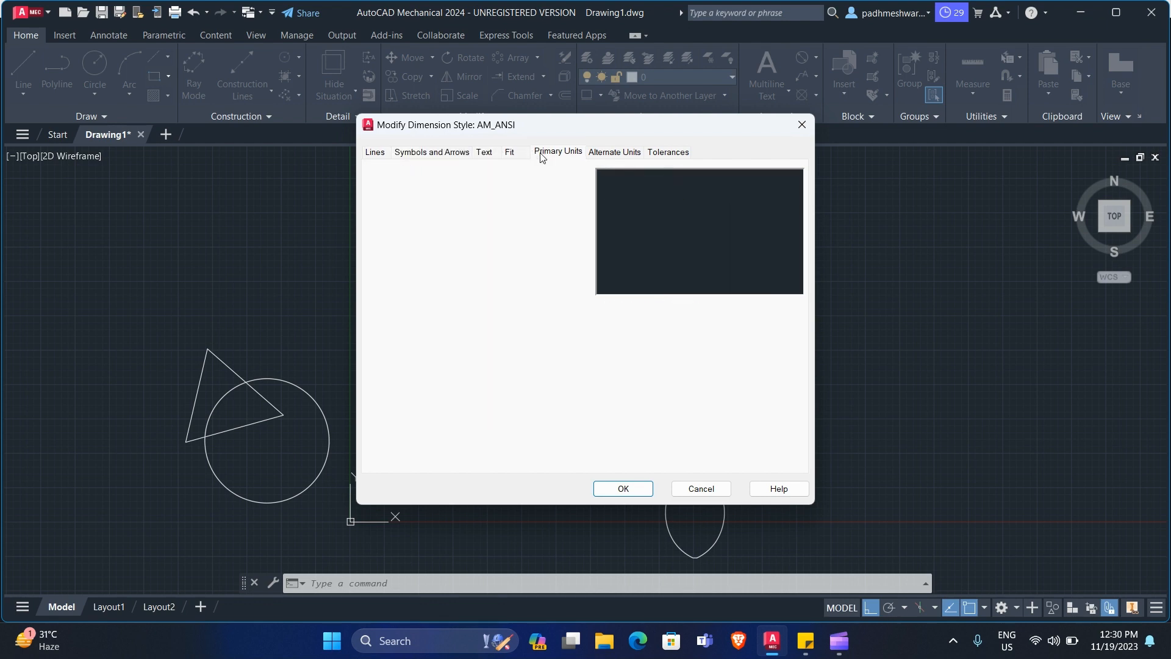
left_click(590, 154)
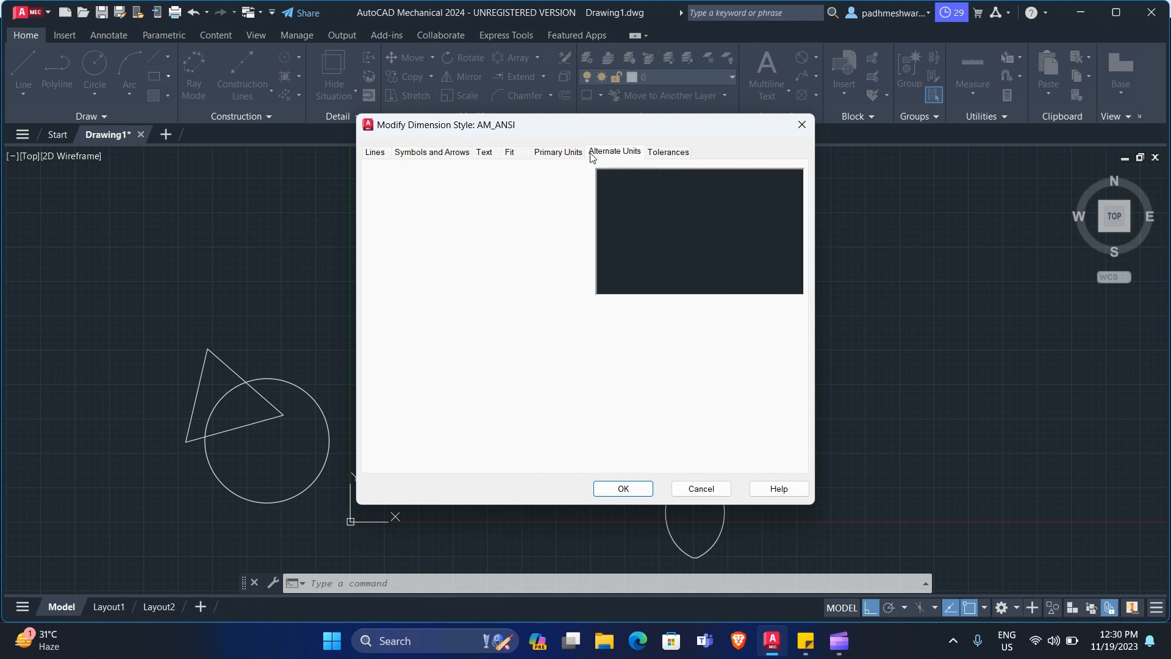
- Set the AM_ANSI style's arrow size to 50
left_click(429, 152)
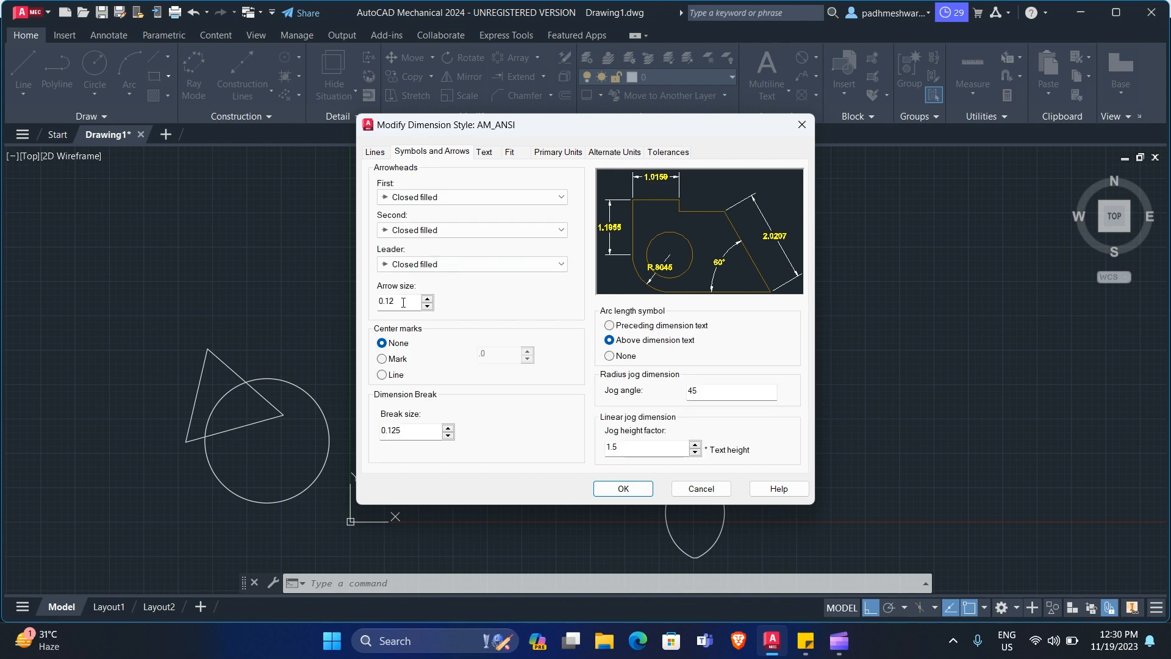
key("BackSpace")
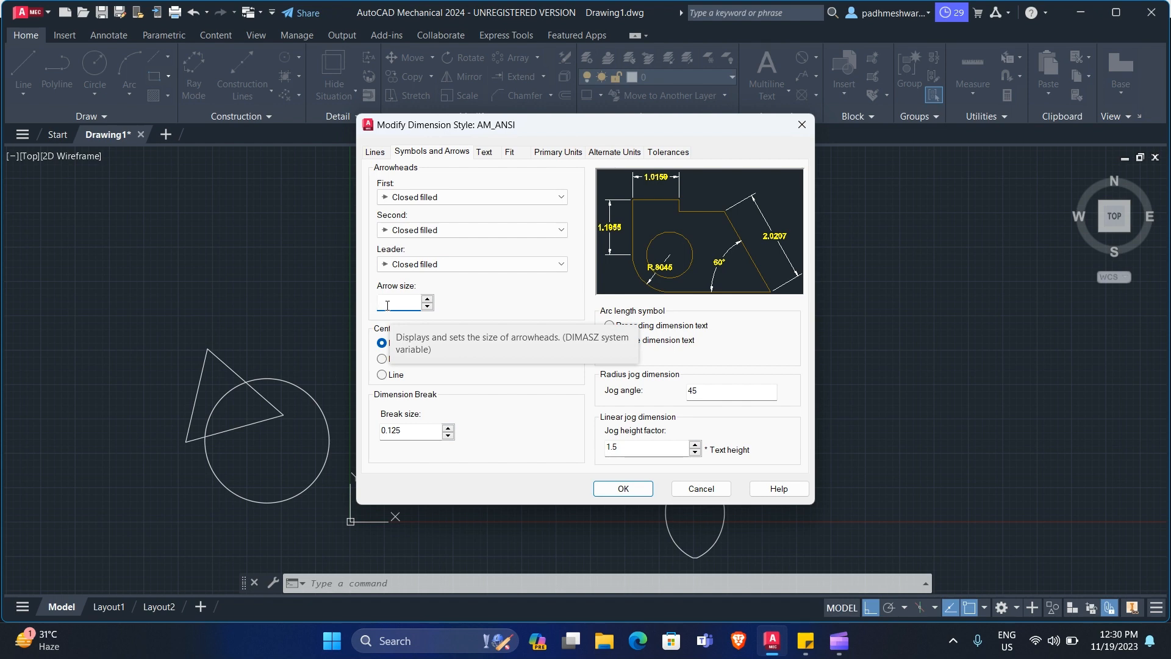
type("50")
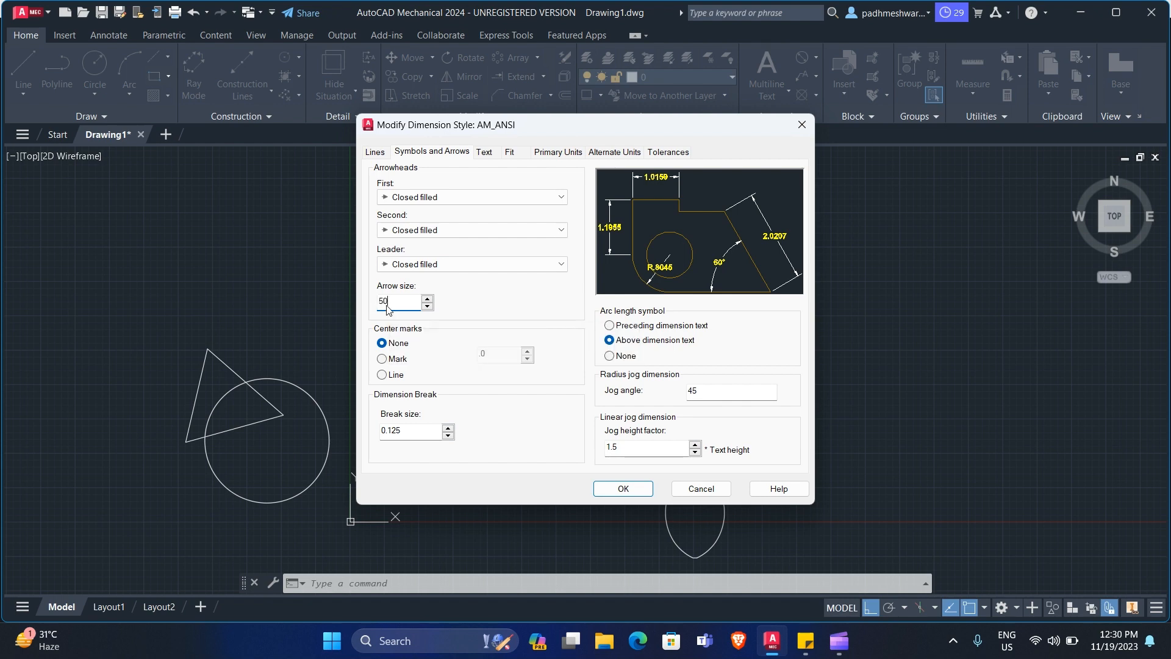
- Set the AM_ANSI style's text height to 50 and its text alignment to ISO standard, rechecking the arrow settings
left_click(484, 153)
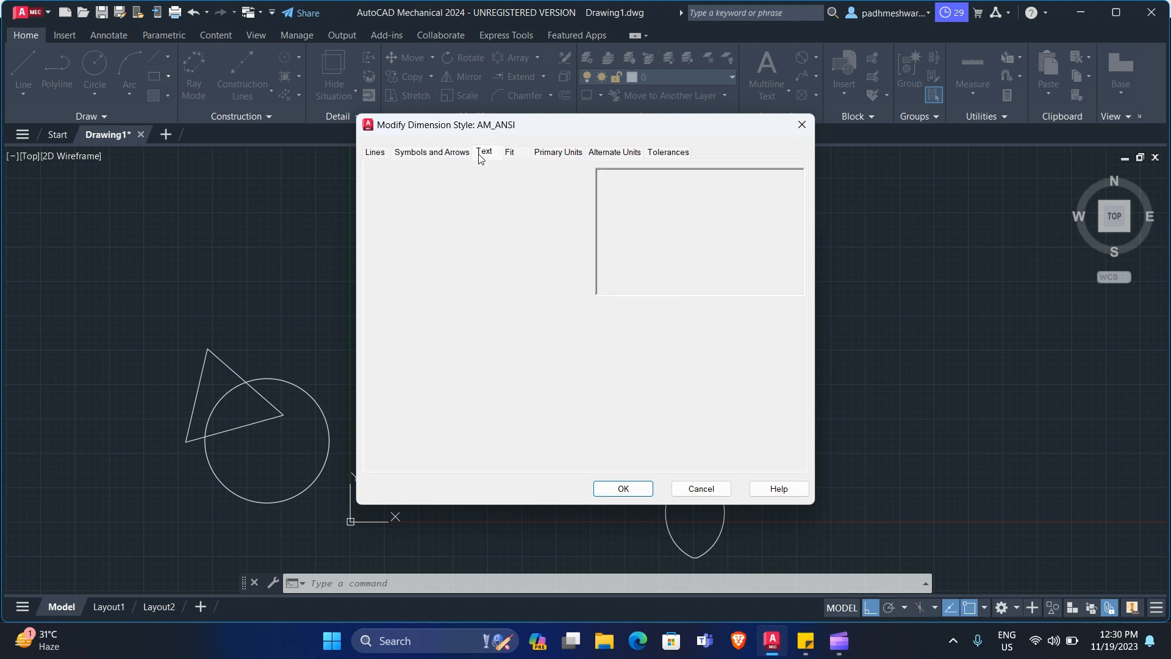
double_click(546, 257)
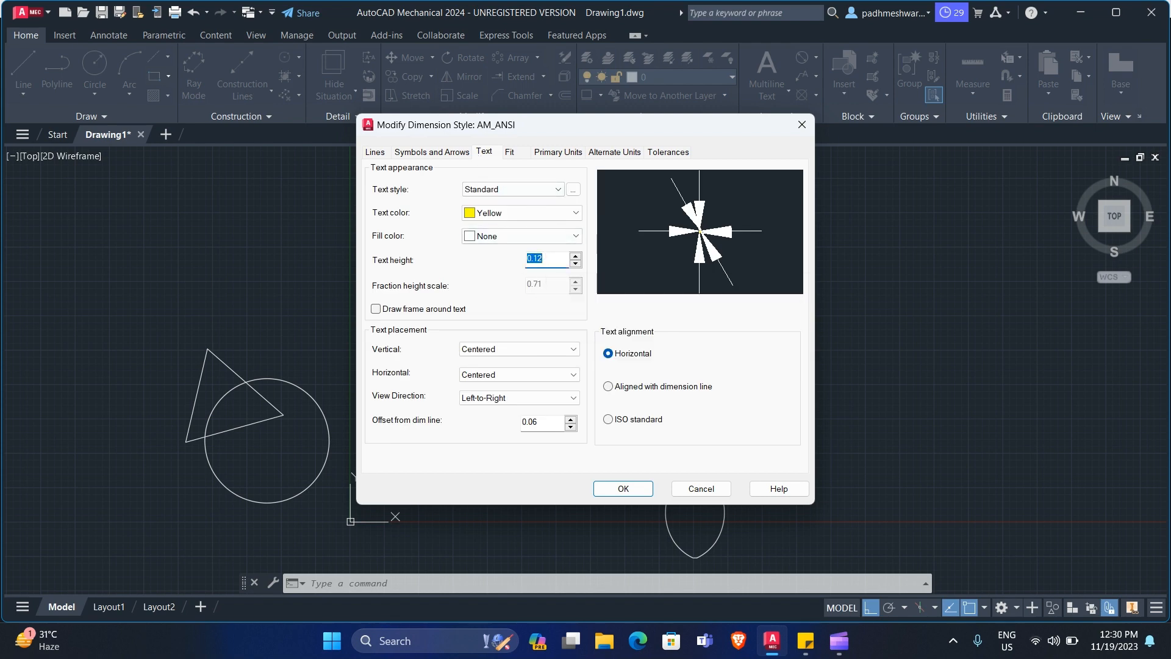
type("50")
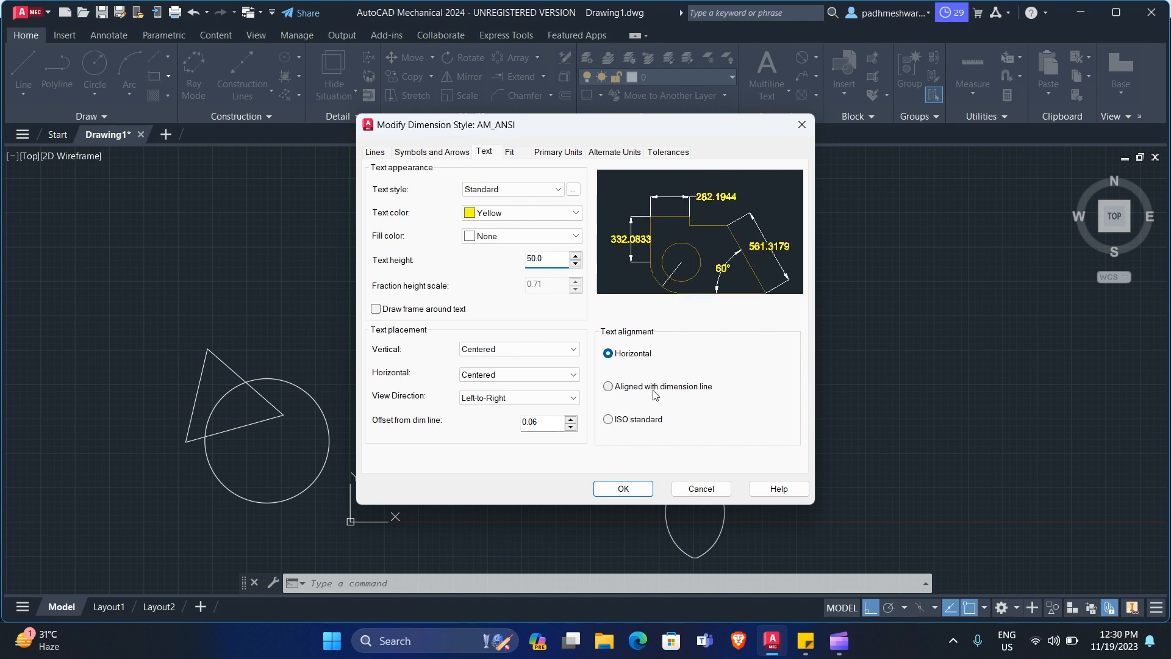
left_click(655, 420)
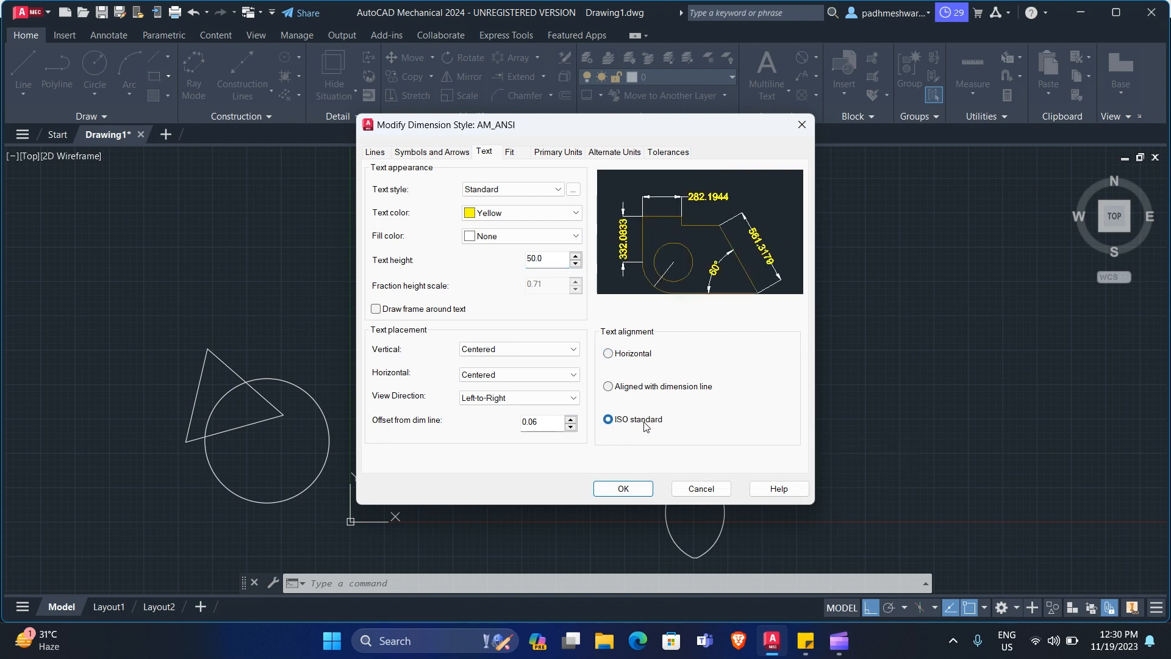
left_click(432, 153)
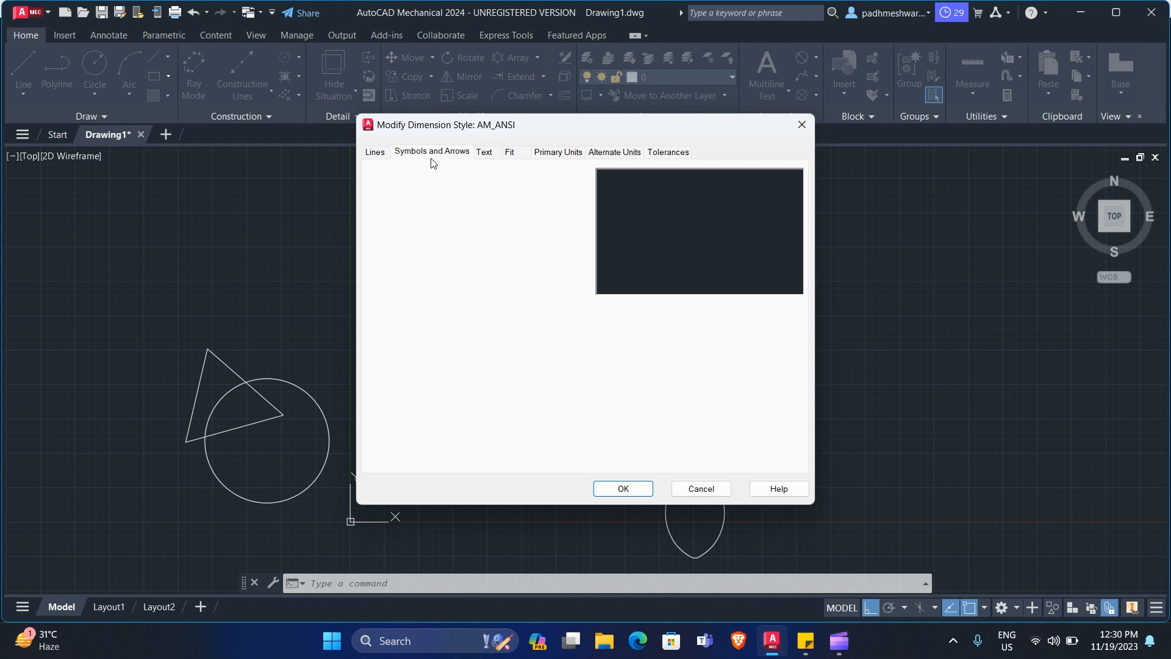
left_click(482, 152)
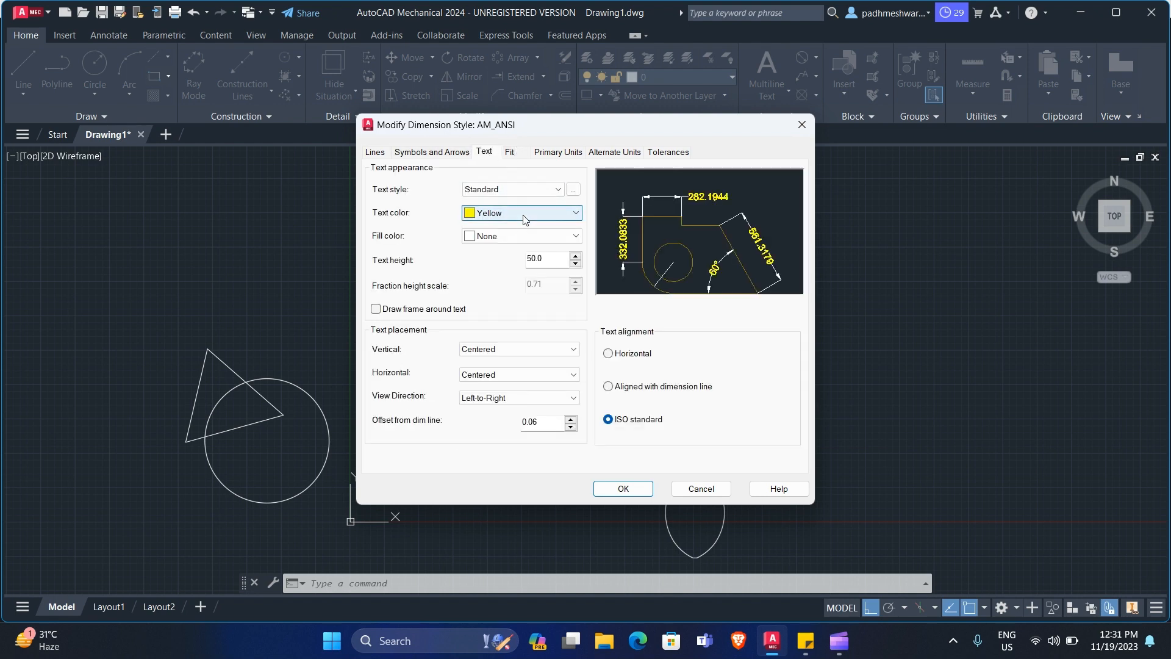
- Set the AM_ANSI style's text color to red and recheck its symbols and arrows settings
left_click(567, 215)
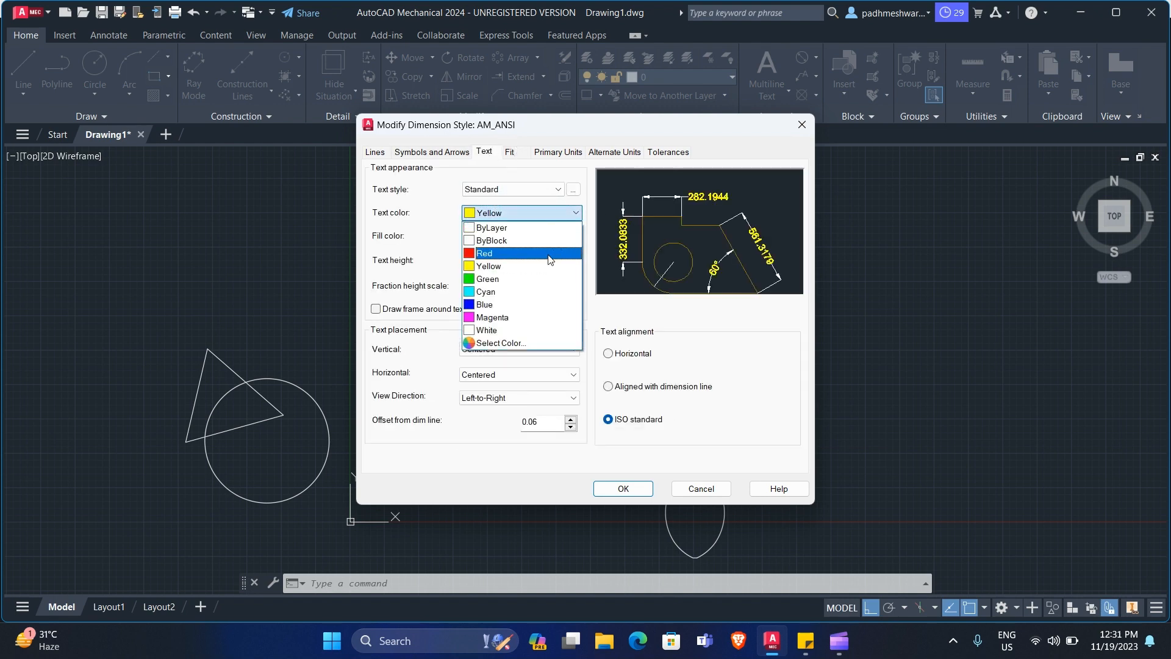
left_click(552, 251)
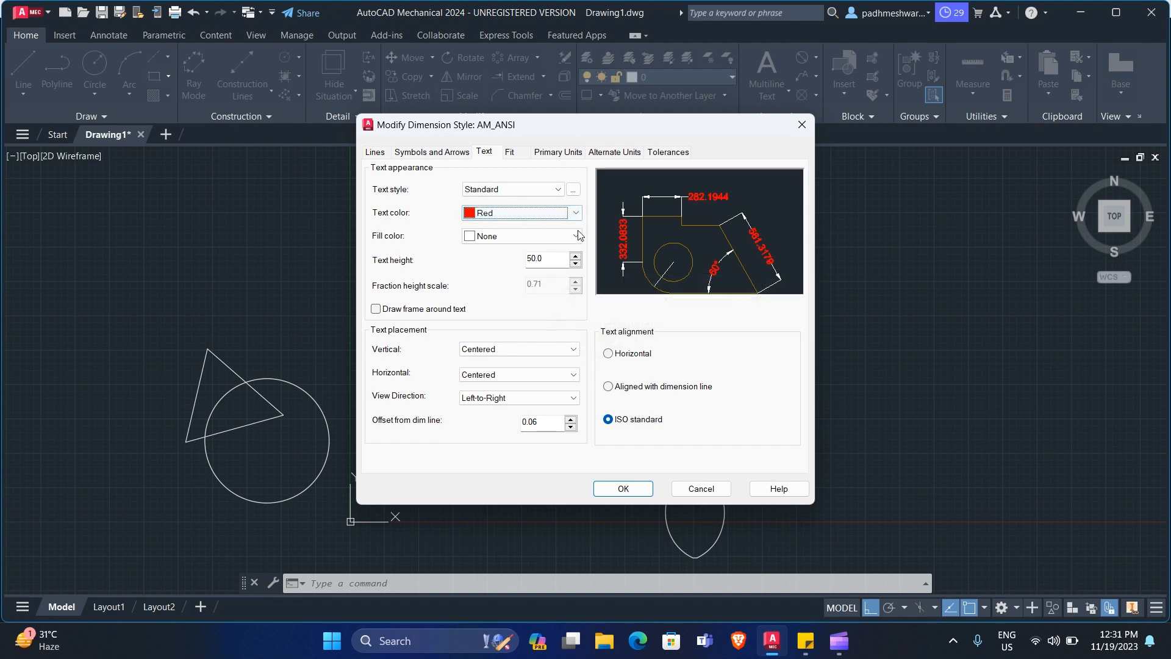
left_click(449, 153)
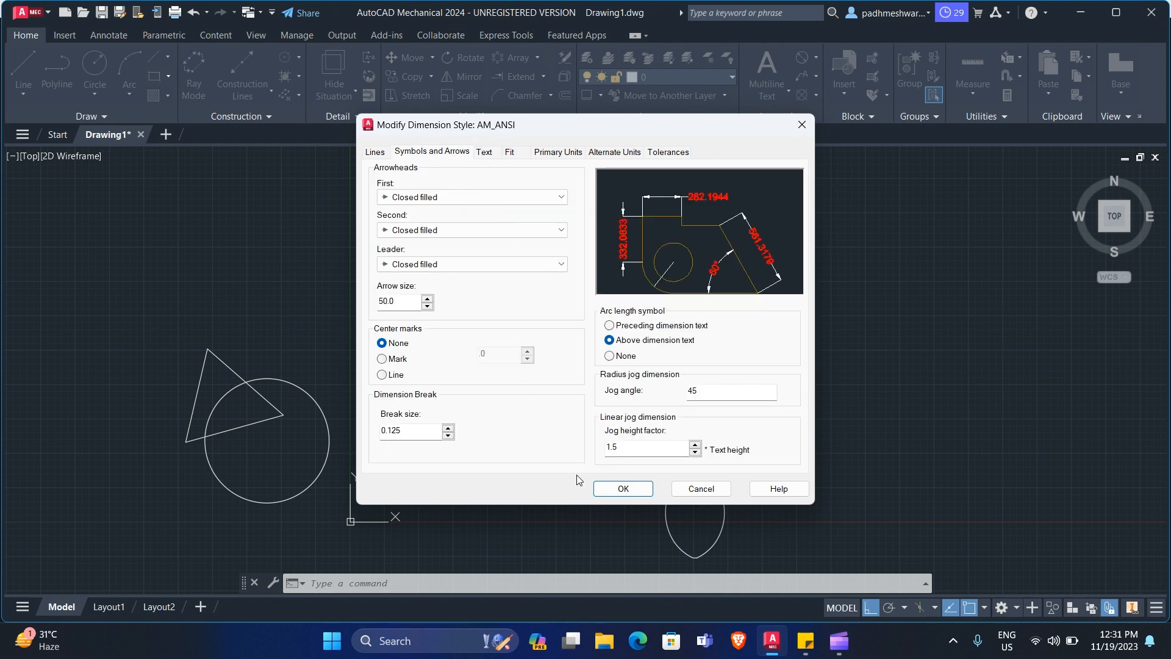
- Set the AM_ANSI style's dimension line color to yellow and extension line color to green, and accept the style changes
left_click(375, 152)
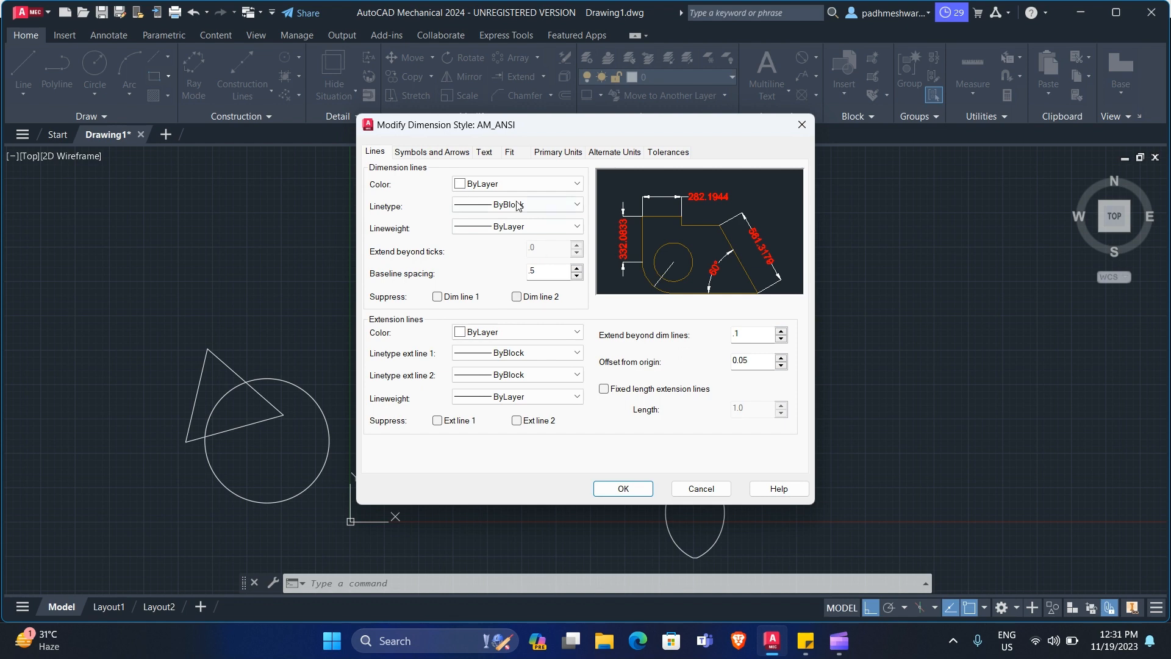
left_click(520, 184)
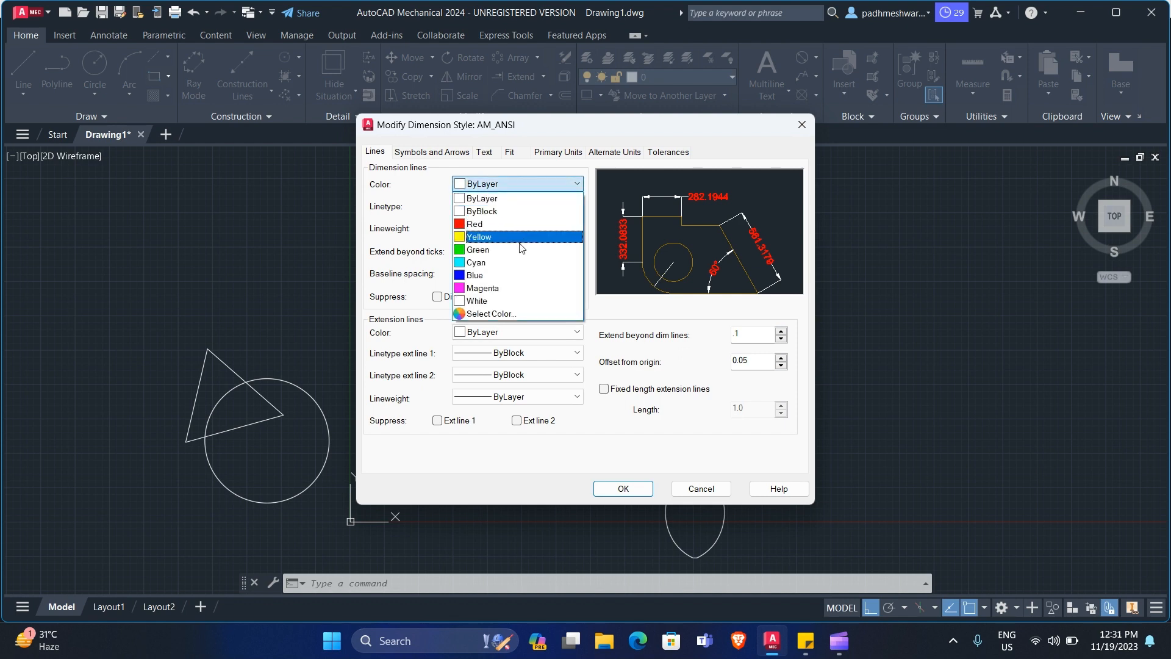
left_click(520, 242)
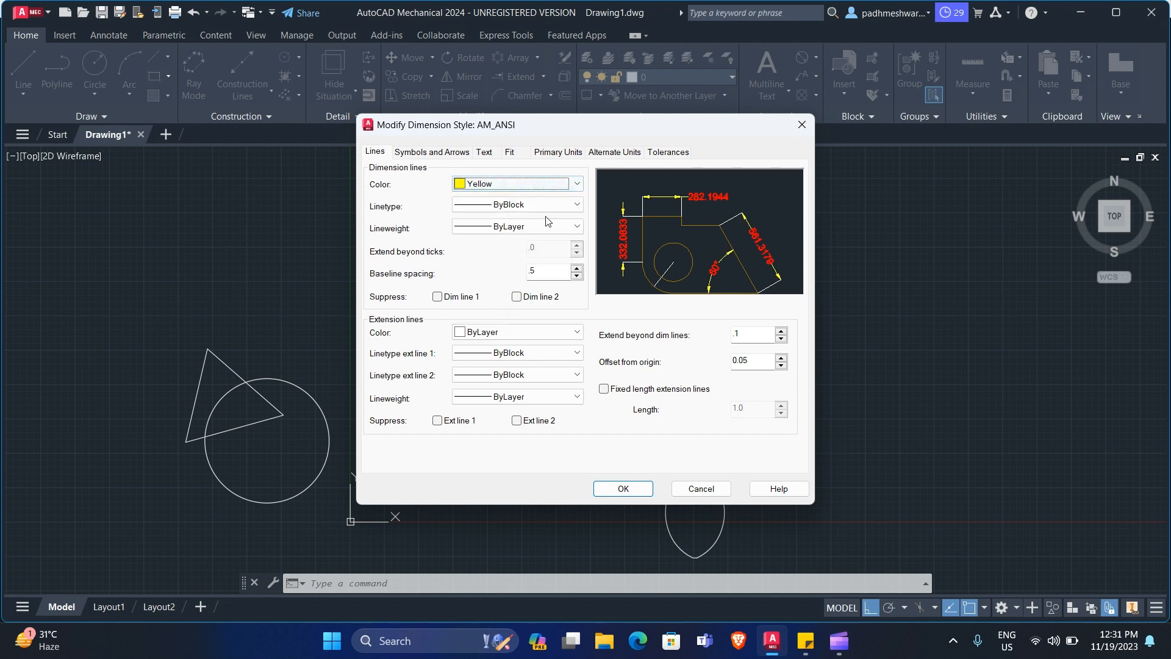
left_click(545, 334)
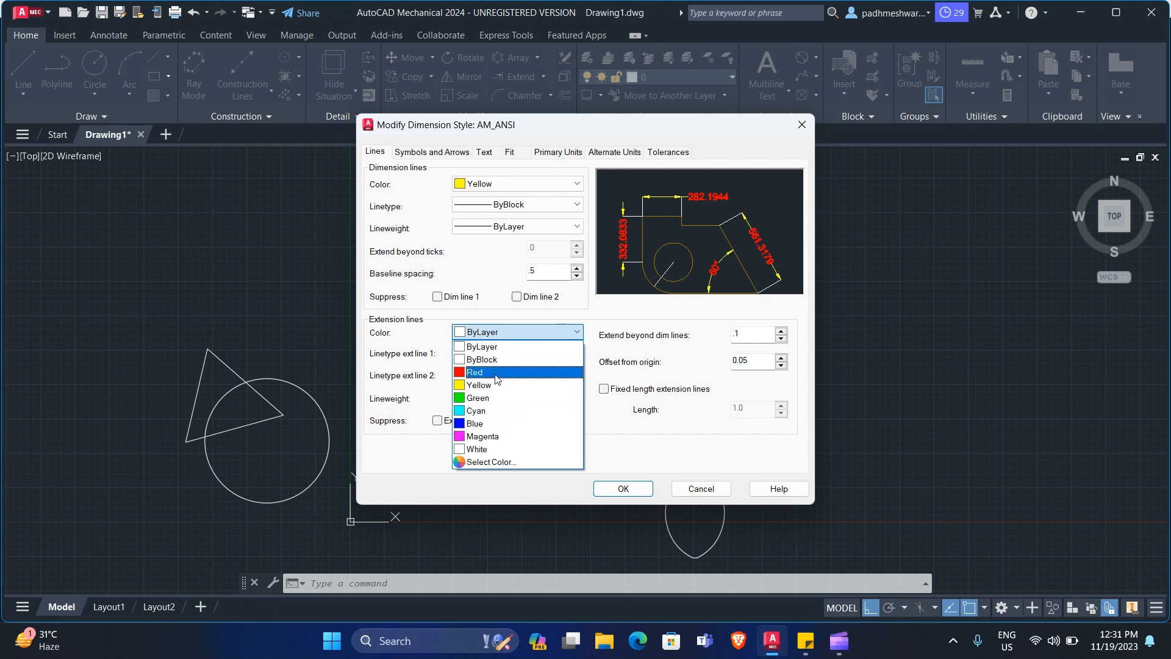
left_click(497, 397)
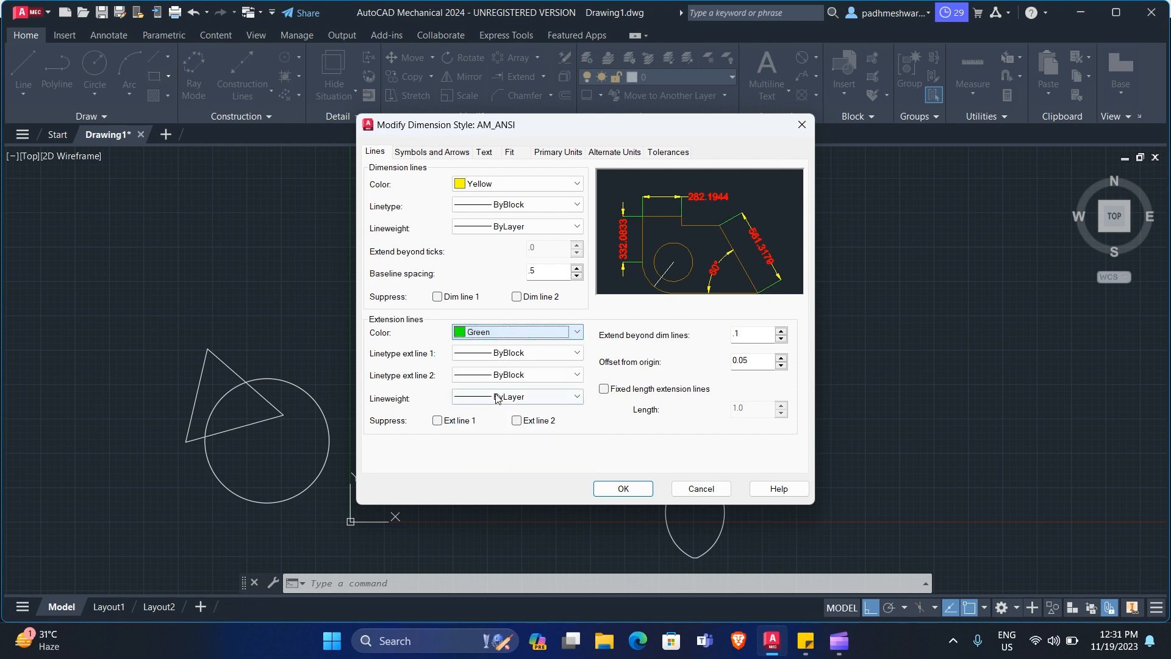
left_click(623, 489)
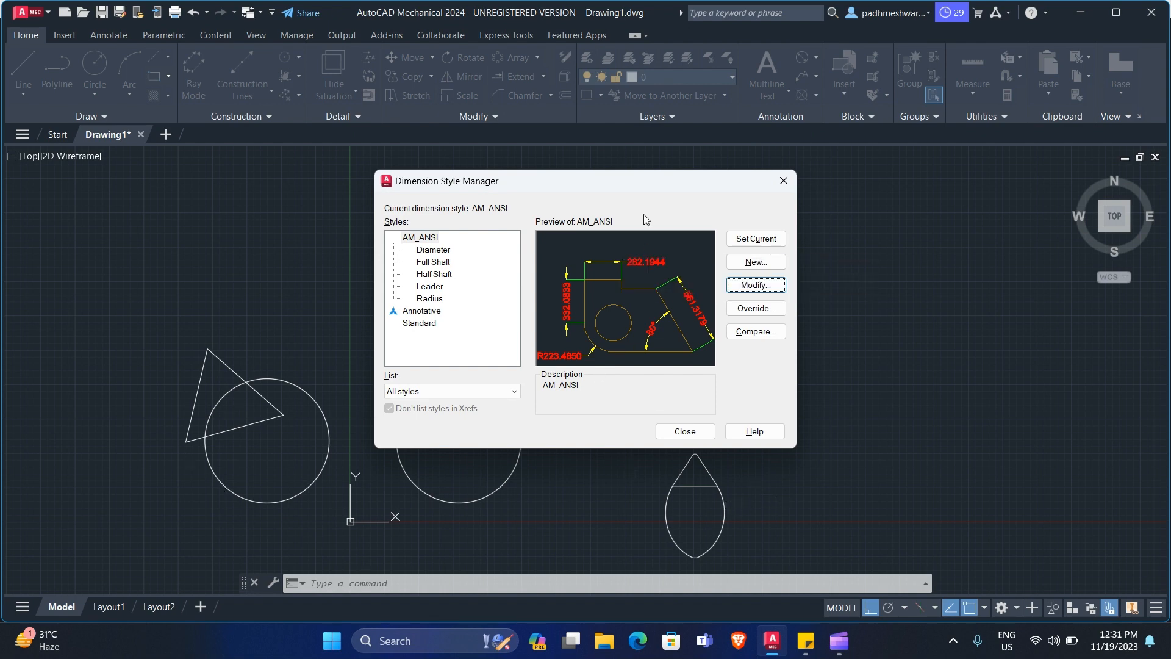
- Move the Dimension Style Manager aside, make AM_ANSI the current style and close the manager
left_click_drag(640, 193, 828, 204)
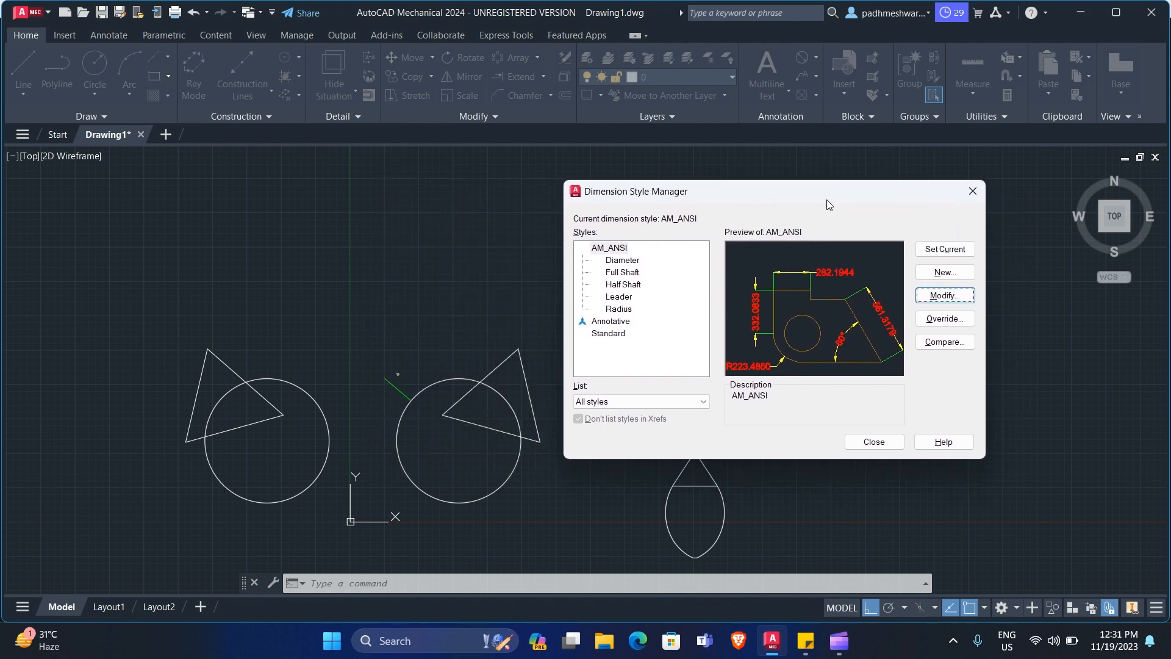
left_click(945, 250)
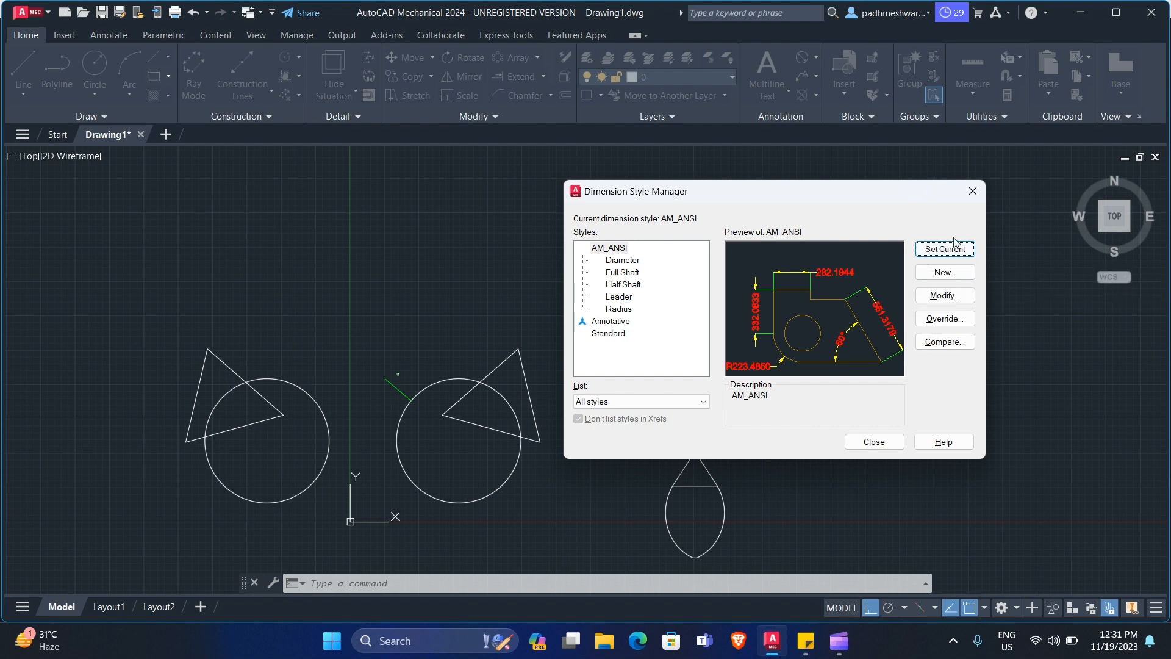
left_click(875, 442)
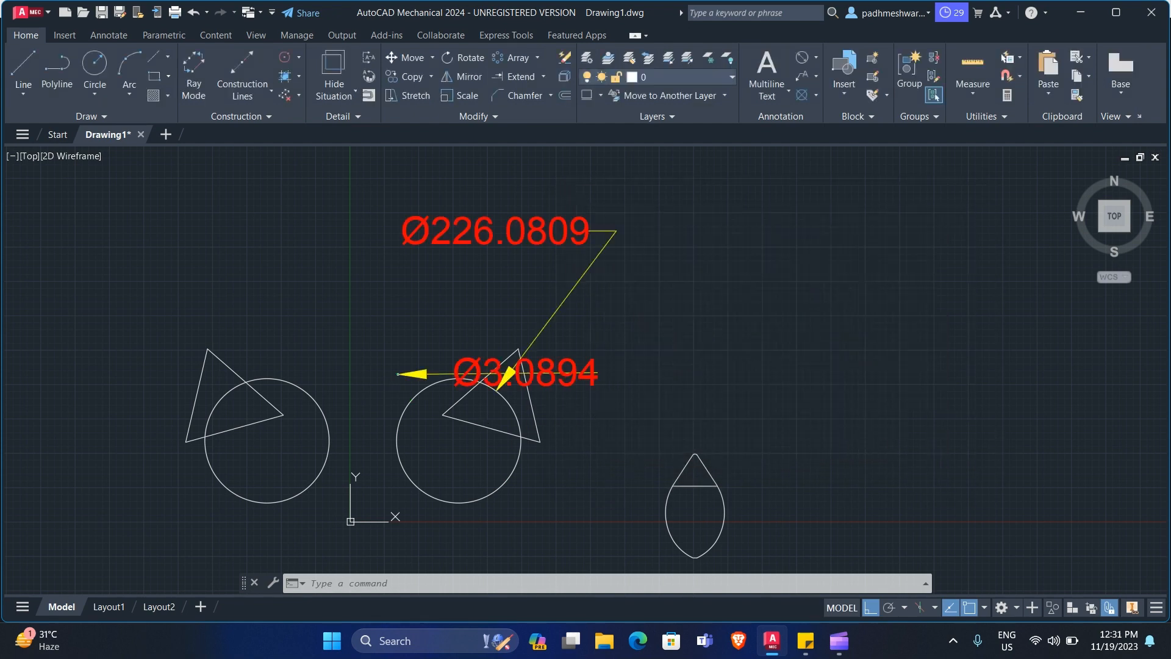
- Examine the text size, arrows and colors of the diameter dimensions on the small circles and the large slotted disc
scroll(433, 385, "up", 4)
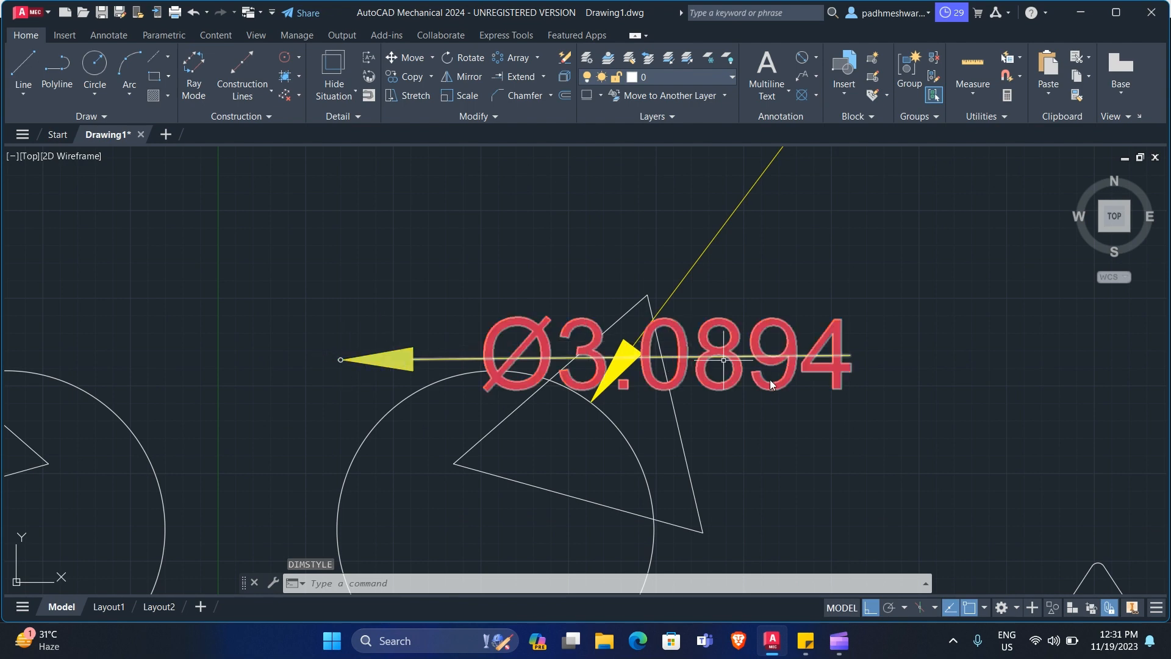
scroll(635, 401, "down", 4)
scroll(631, 410, "down", 6)
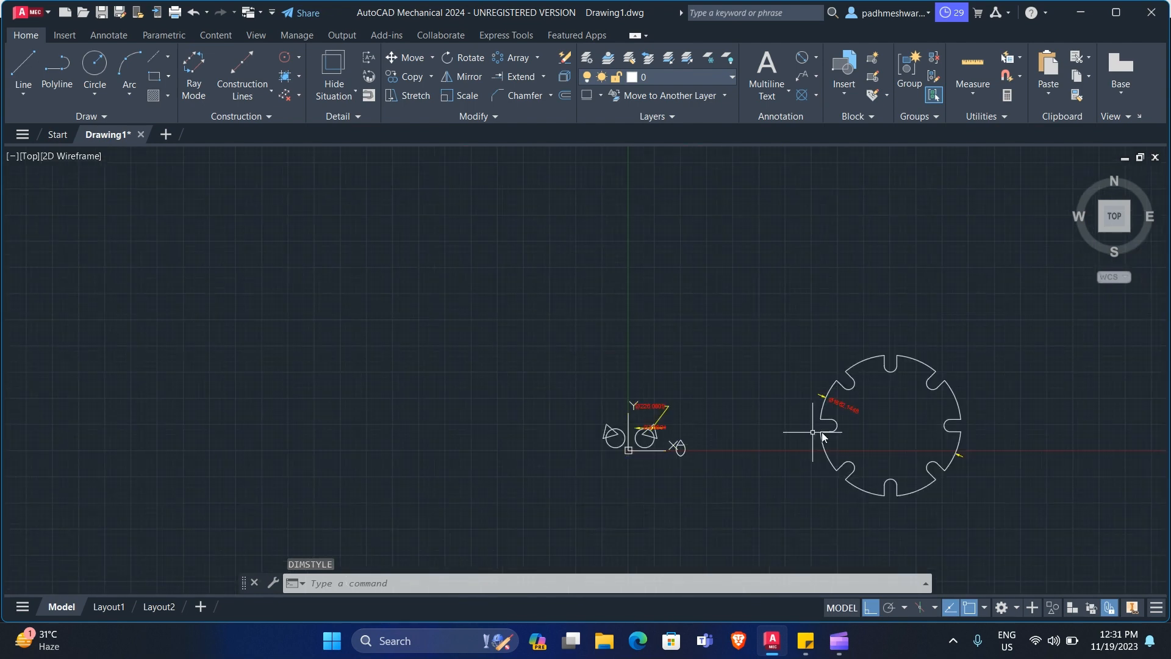
scroll(843, 429, "up", 6)
middle_click_drag(891, 398, 568, 306)
scroll(380, 330, "down", 3)
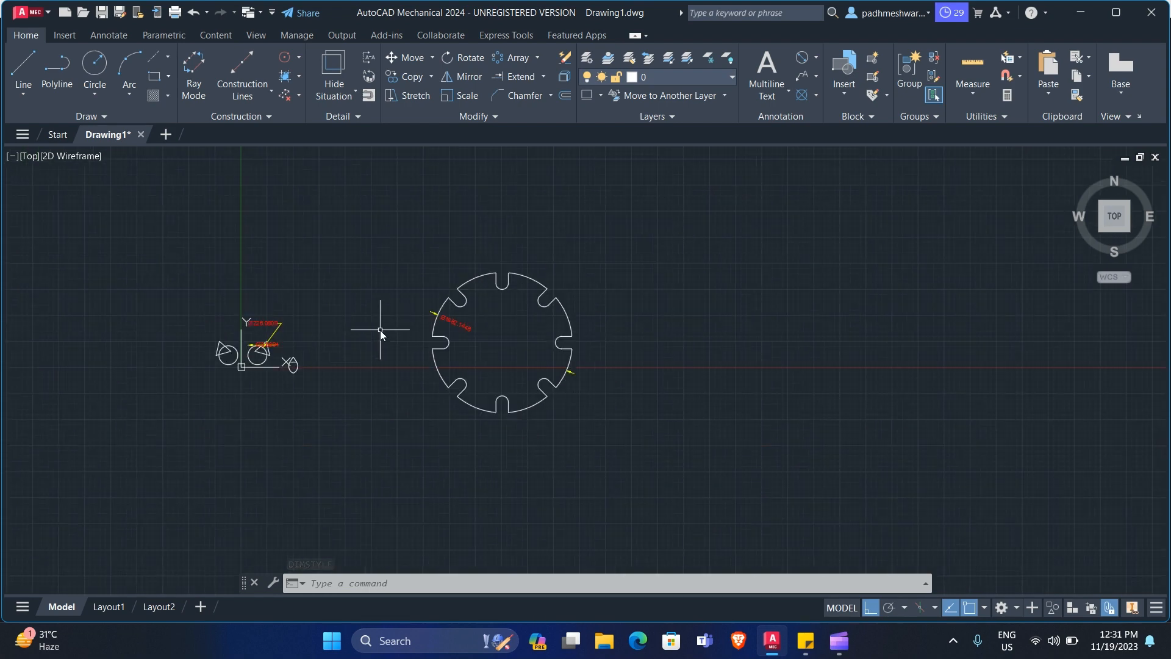
scroll(204, 326, "up", 8)
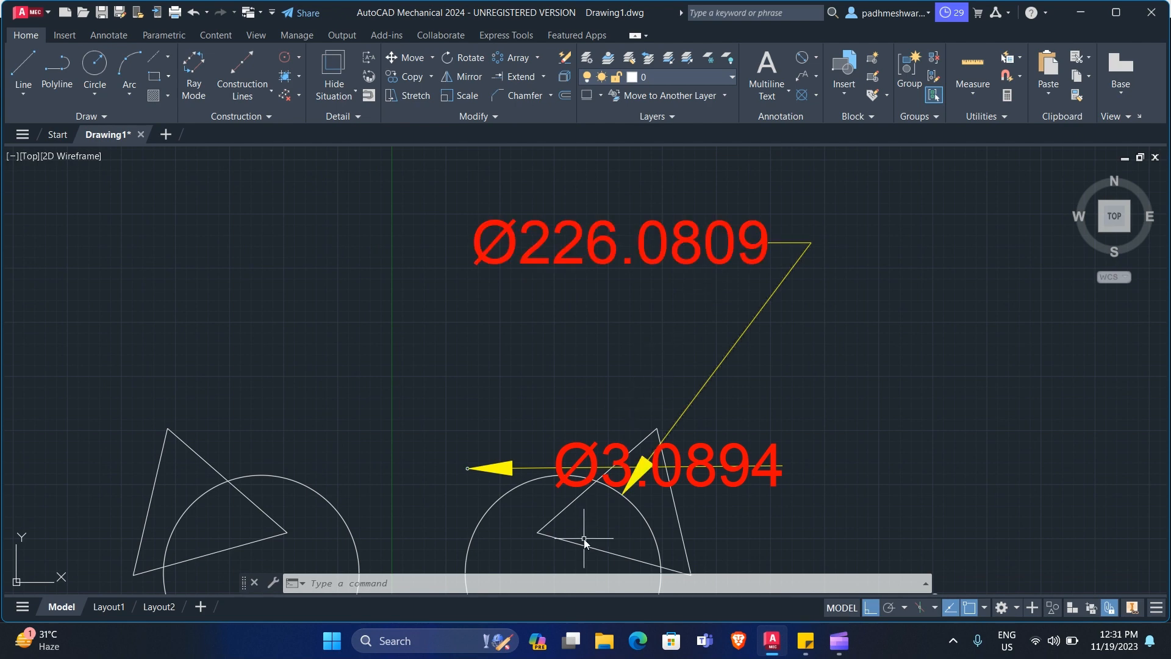
scroll(720, 421, "down", 6)
scroll(854, 427, "up", 2)
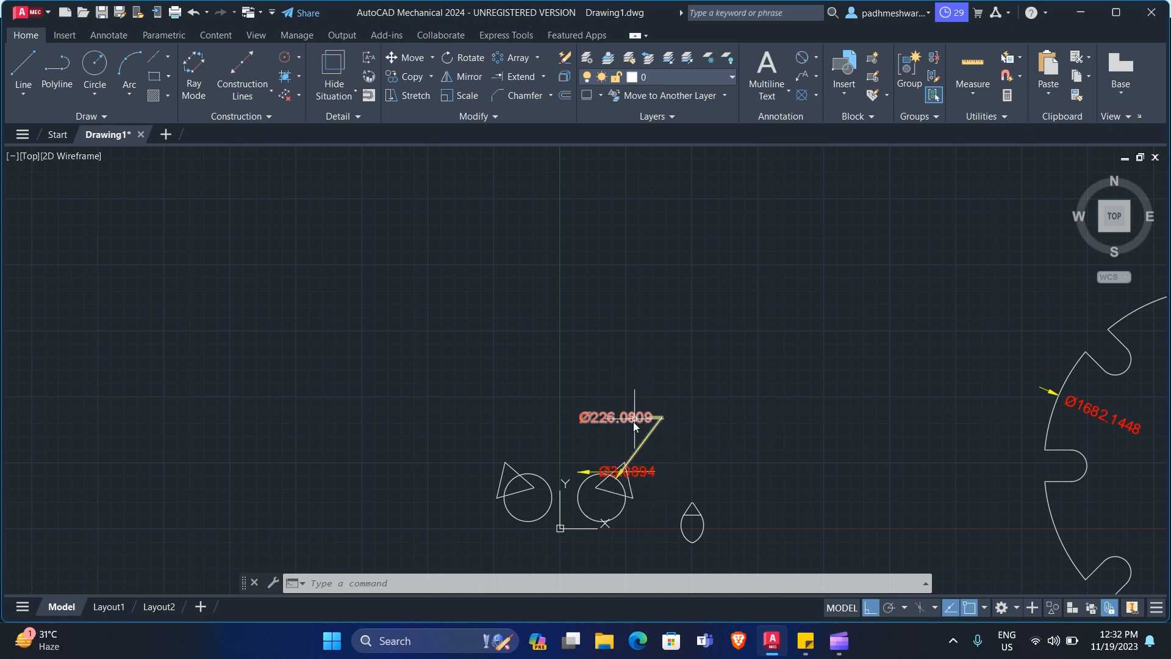
scroll(612, 431, "up", 5)
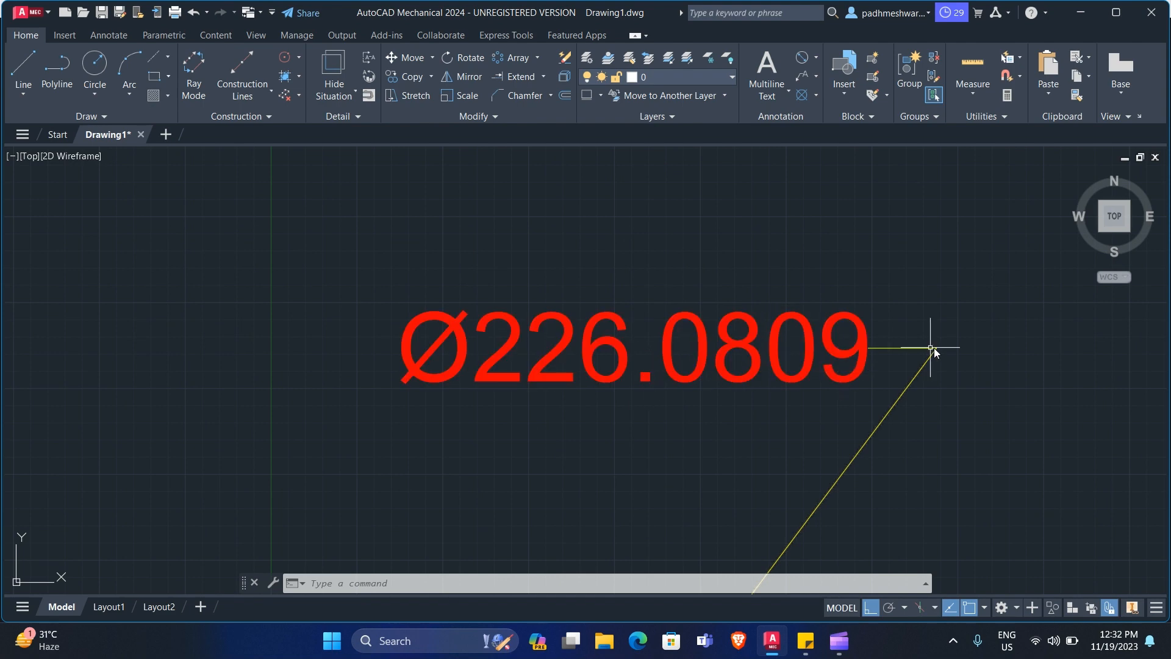
scroll(767, 347, "down", 4)
scroll(768, 348, "down", 4)
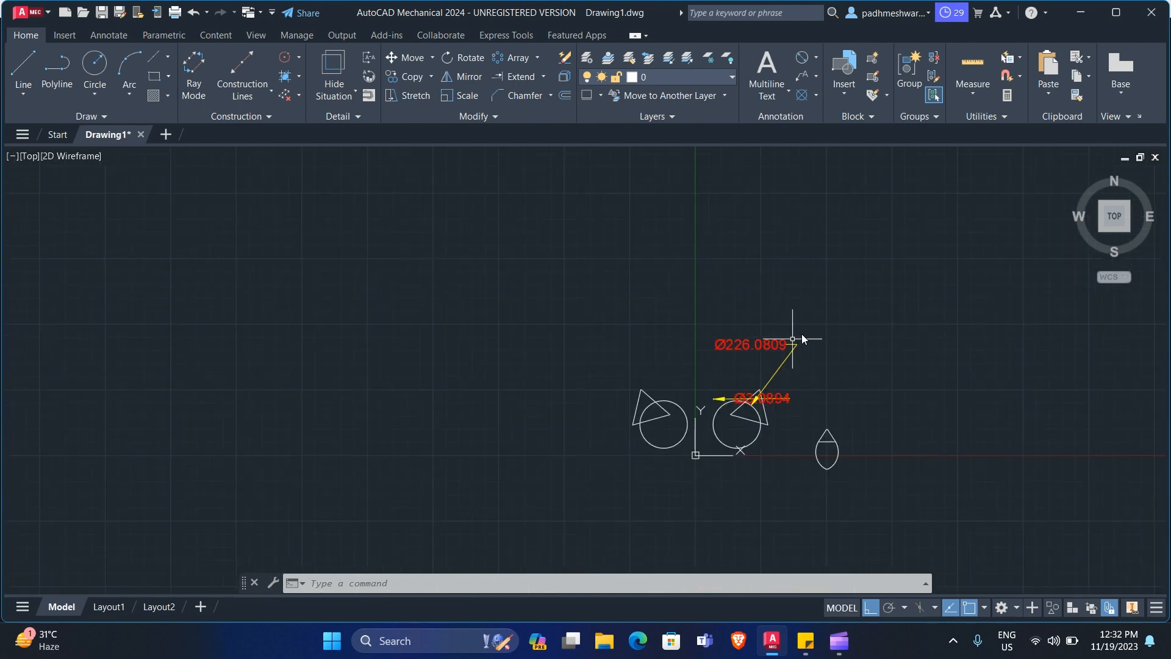
middle_click_drag(777, 348, 547, 403)
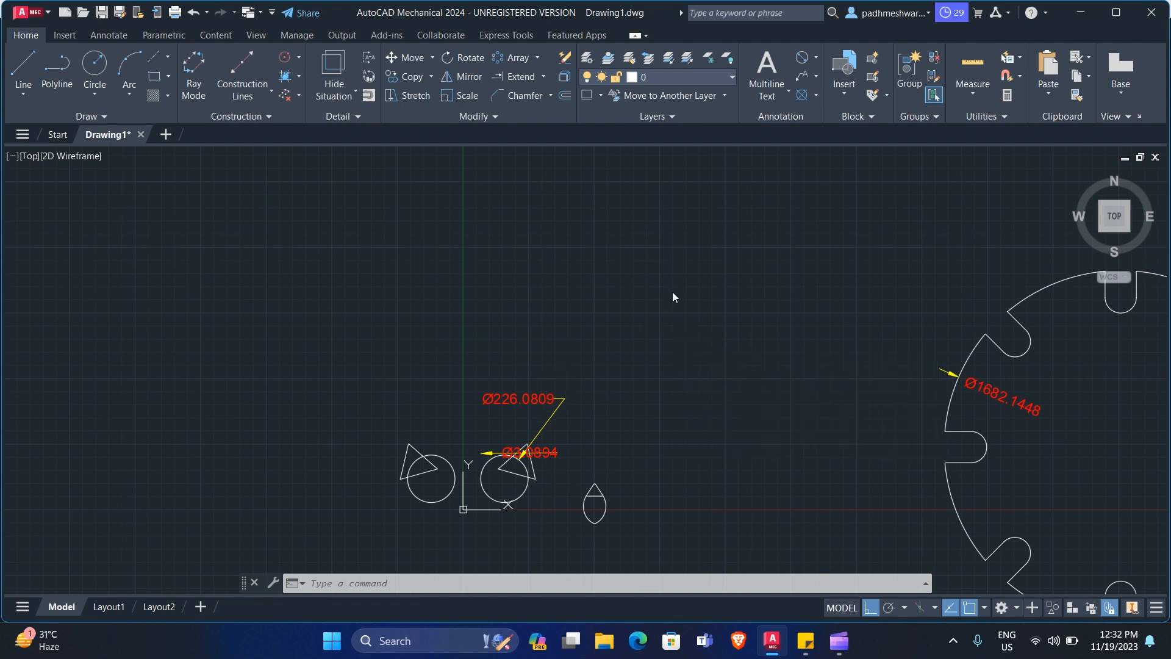
- Modify the AM_ANSI style again, setting the linear precision of its primary units to 0.0, and close the Dimension Style Manager
type("d")
key("Return")
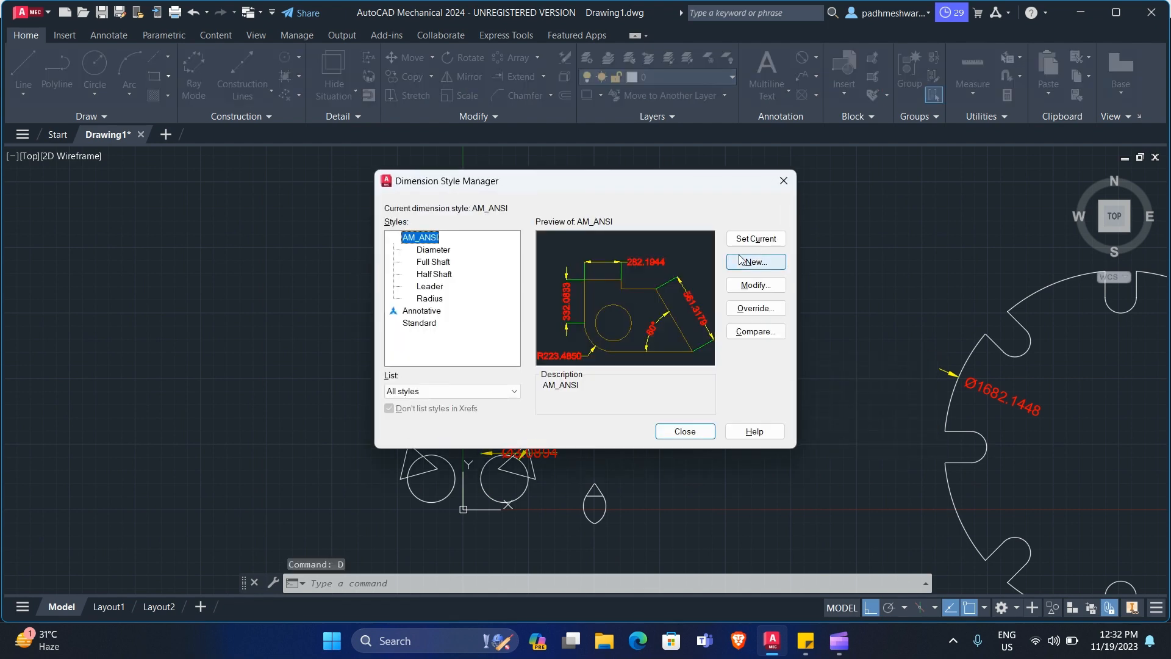
left_click(755, 287)
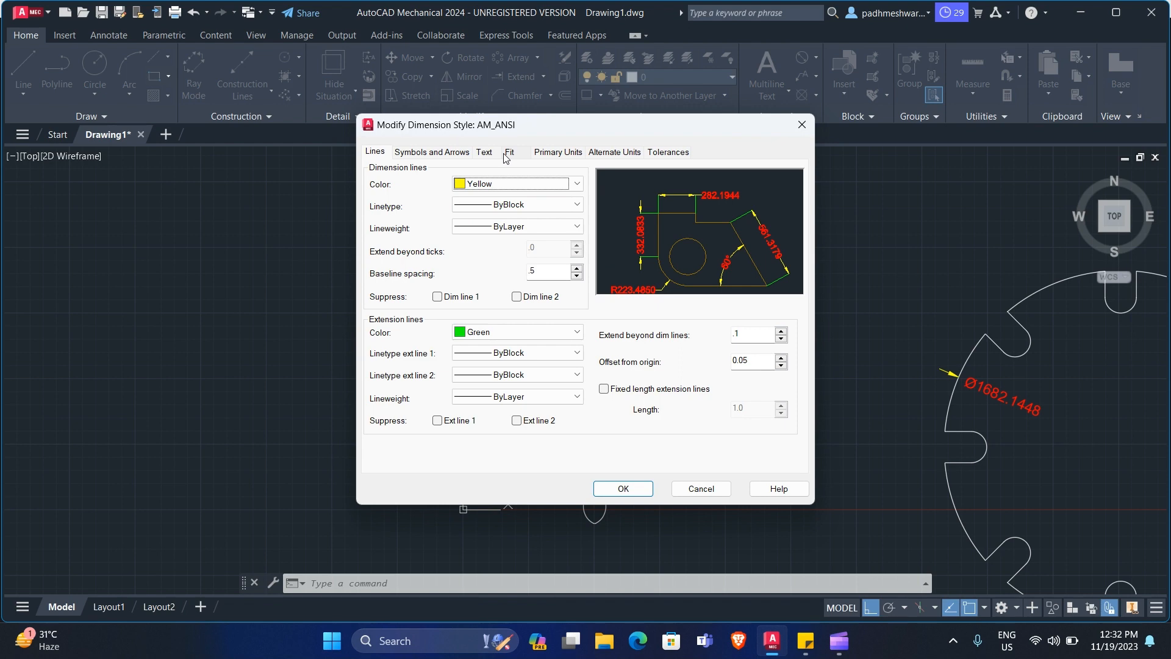
left_click(486, 152)
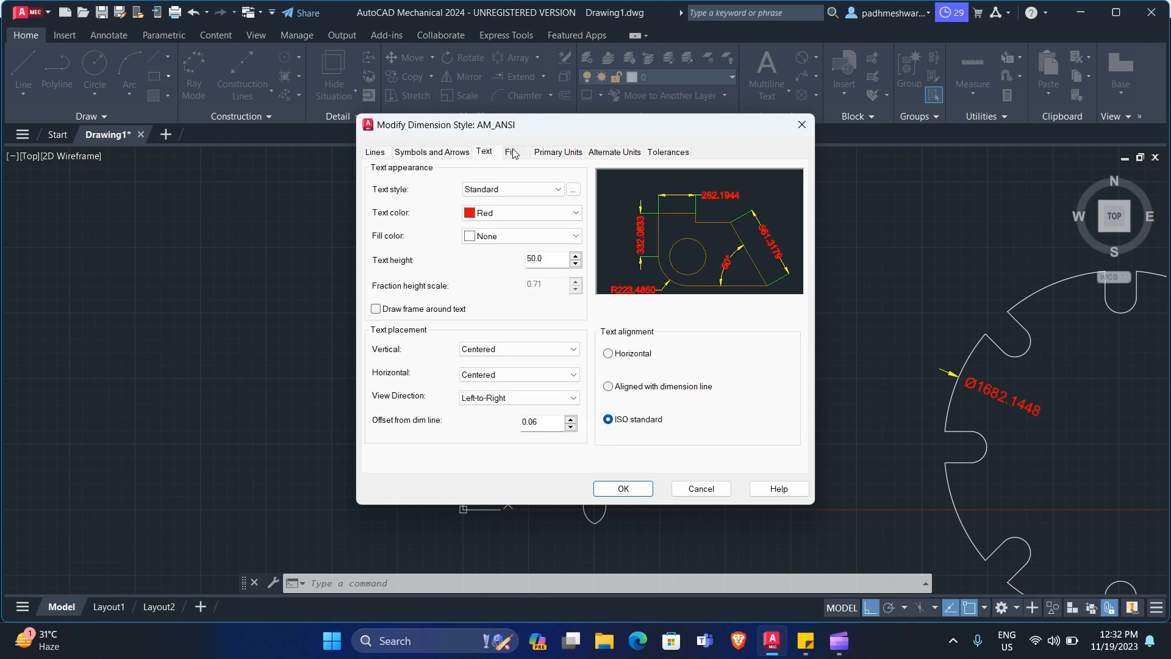
left_click(539, 153)
left_click(529, 204)
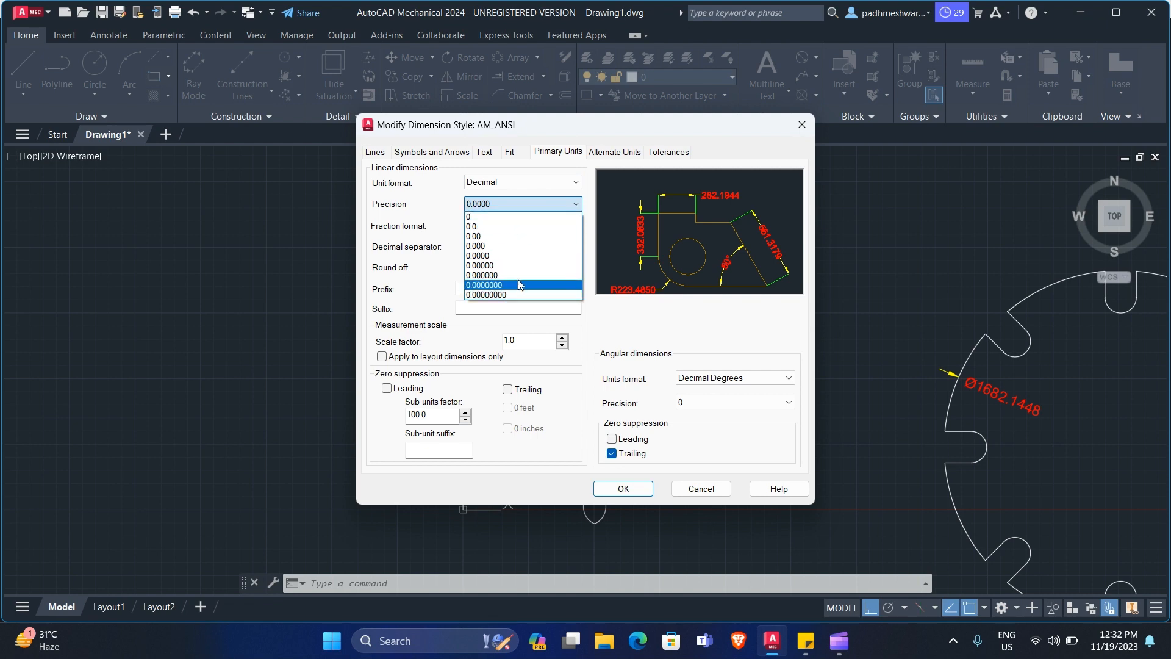
left_click(526, 229)
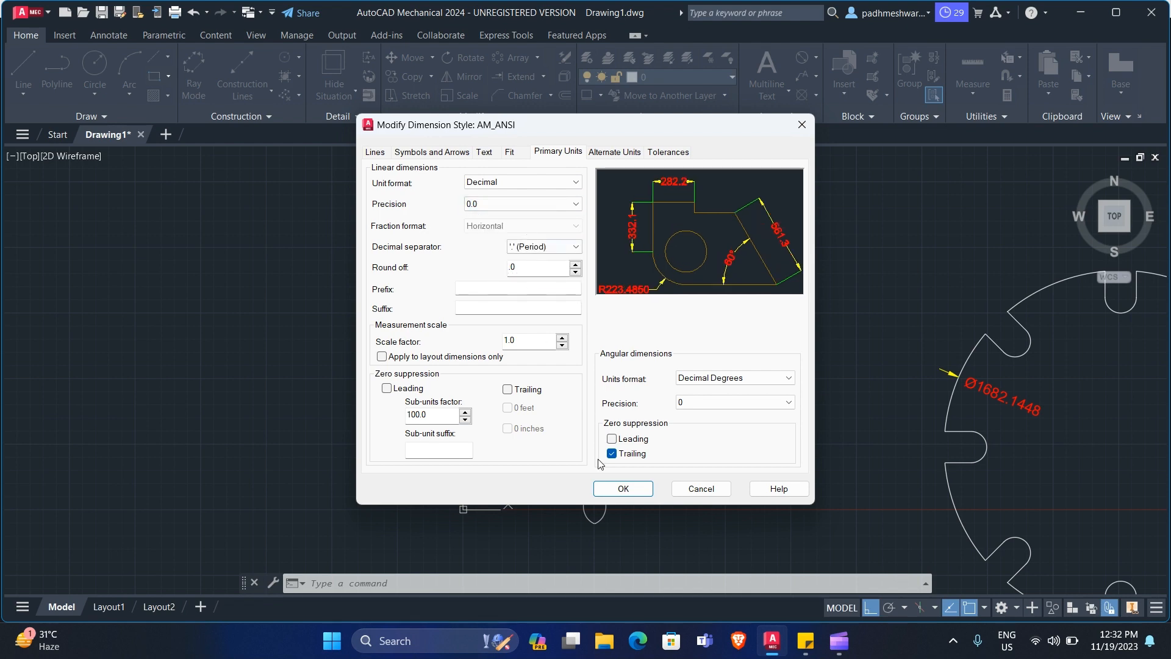
left_click(626, 489)
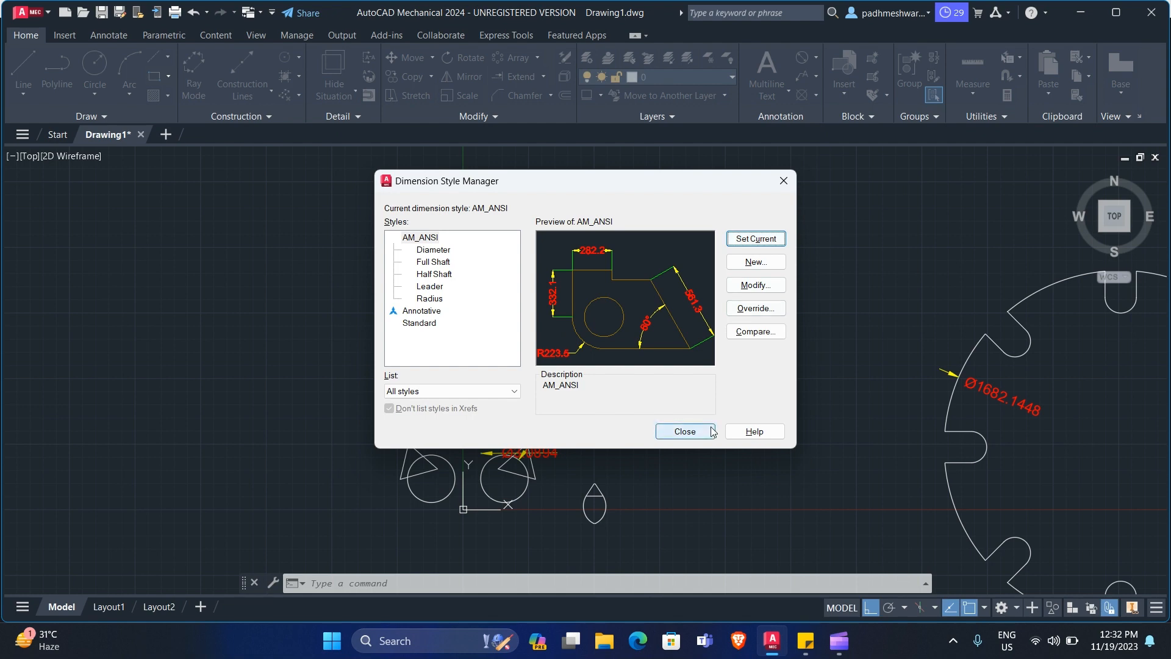
left_click(686, 431)
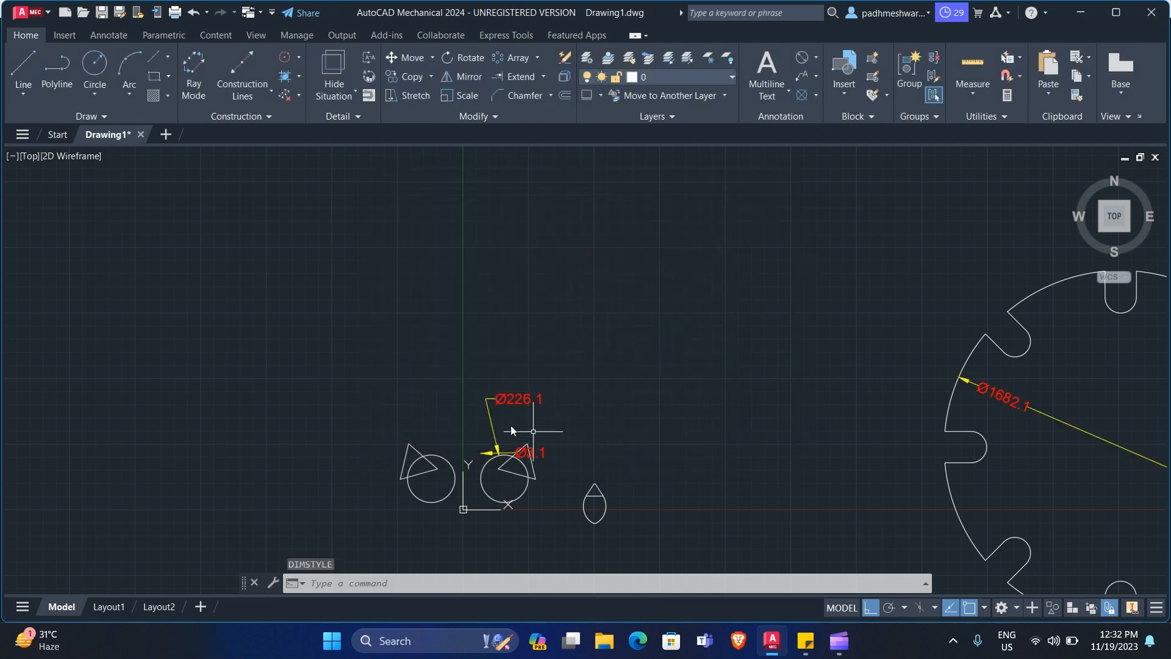
- Check the diameter dimensions, then select all the geometry and dimensions in the drawing and erase them
scroll(604, 445, "down", 2)
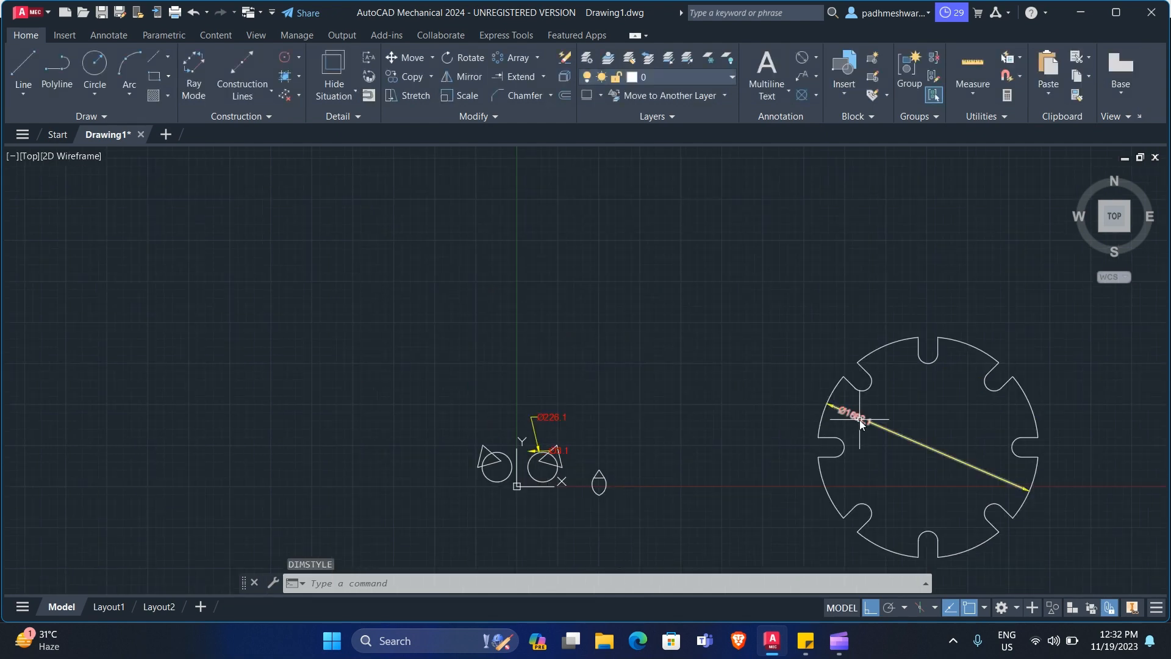
scroll(851, 415, "up", 2)
scroll(719, 283, "down", 5)
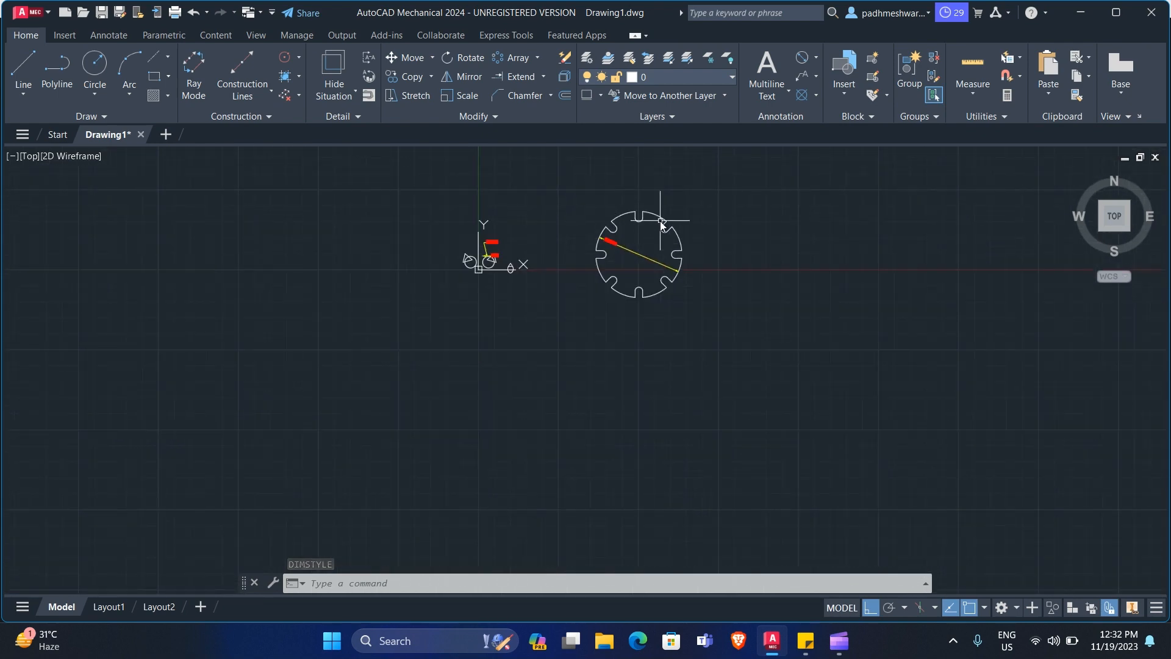
middle_click_drag(659, 214, 681, 278)
left_click(759, 212)
left_click(356, 382)
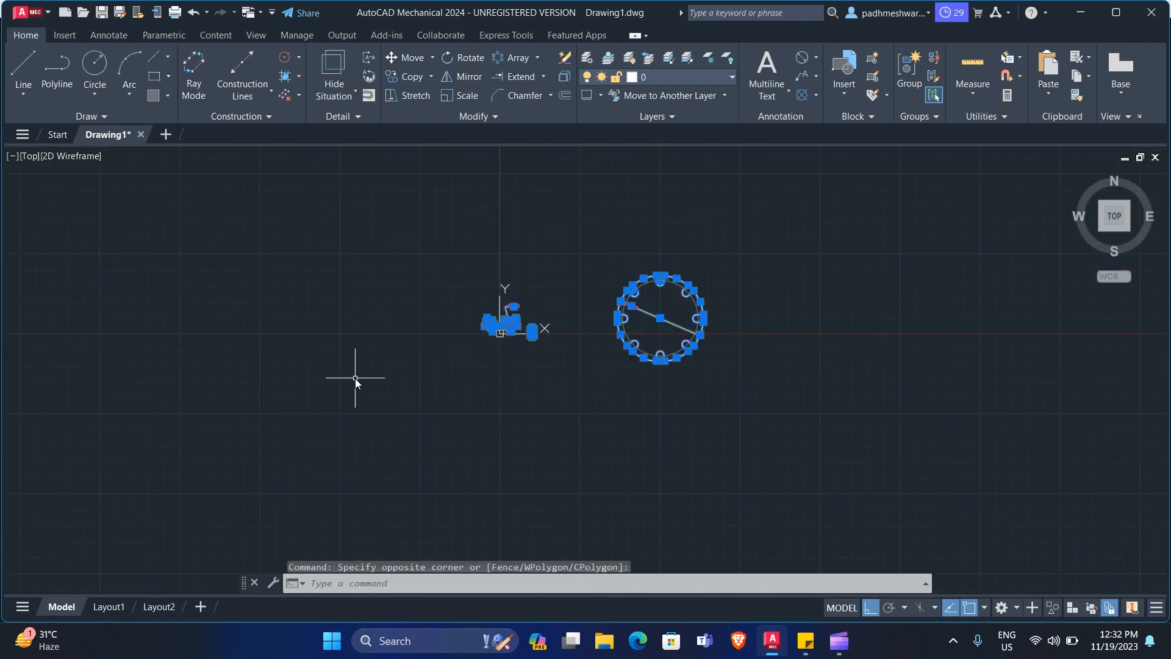
key("Delete")
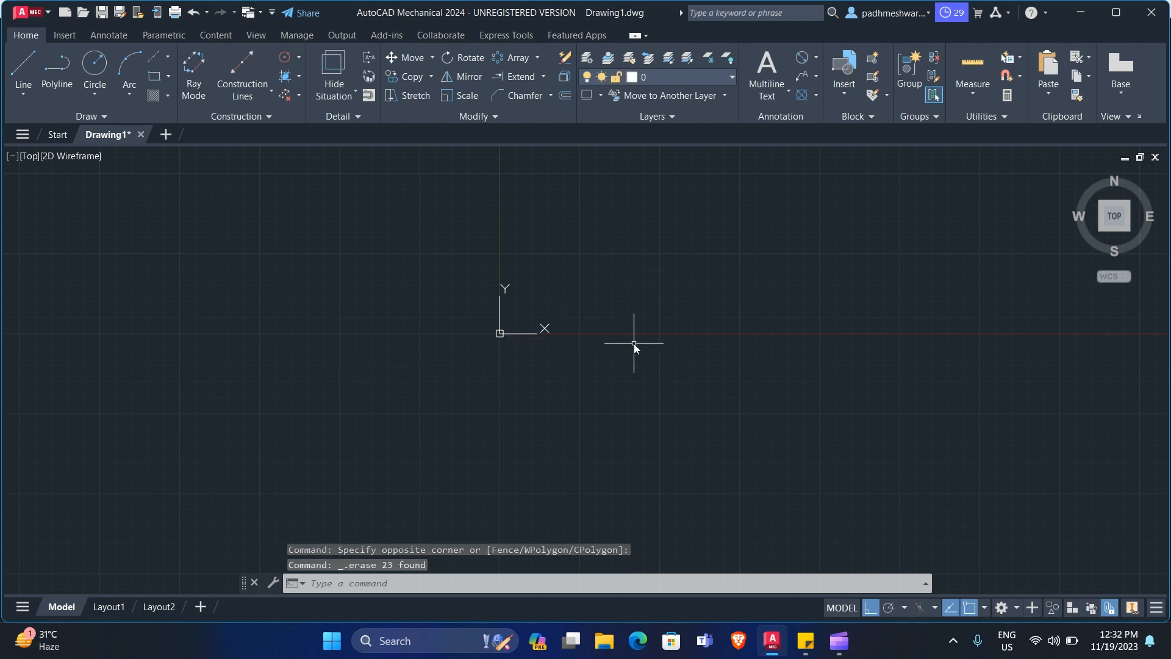
middle_click_drag(635, 340, 467, 449)
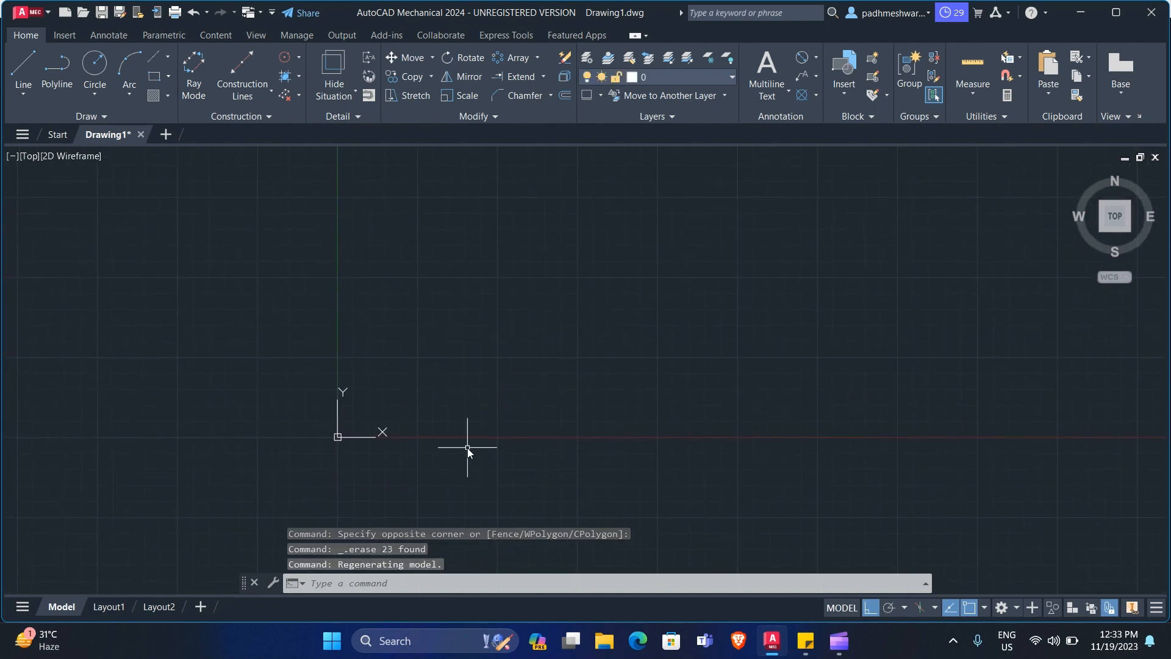
- Switch to Microsoft Edge and search the web for "autocad drawing practice" in a new tab
left_click(636, 644)
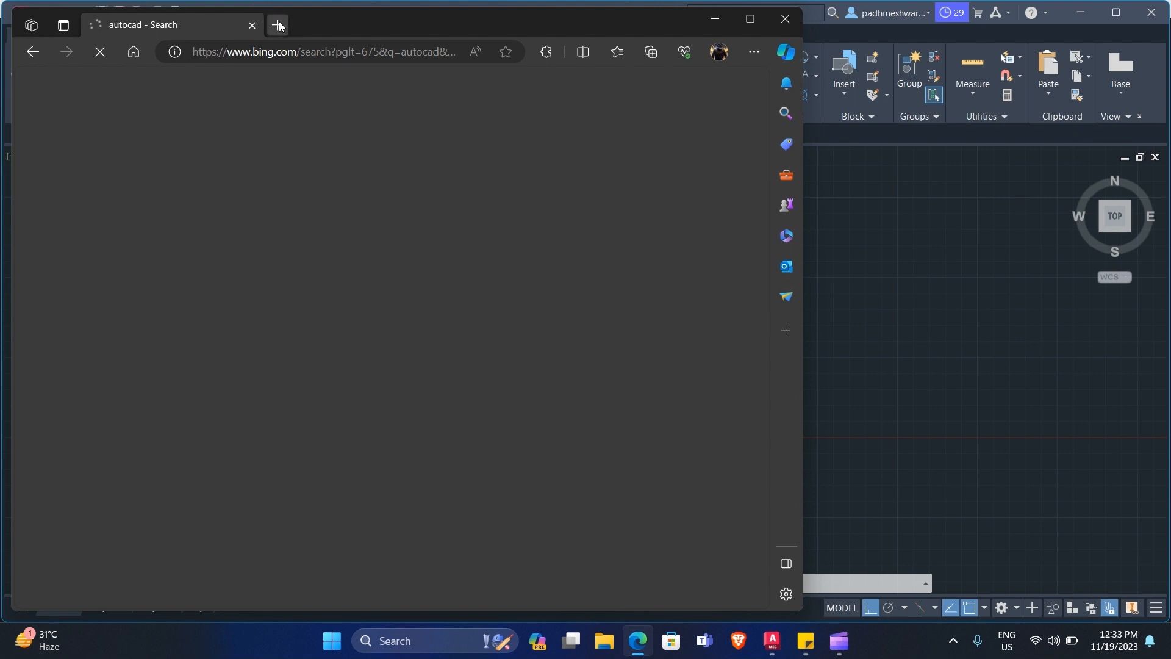
left_click(347, 57)
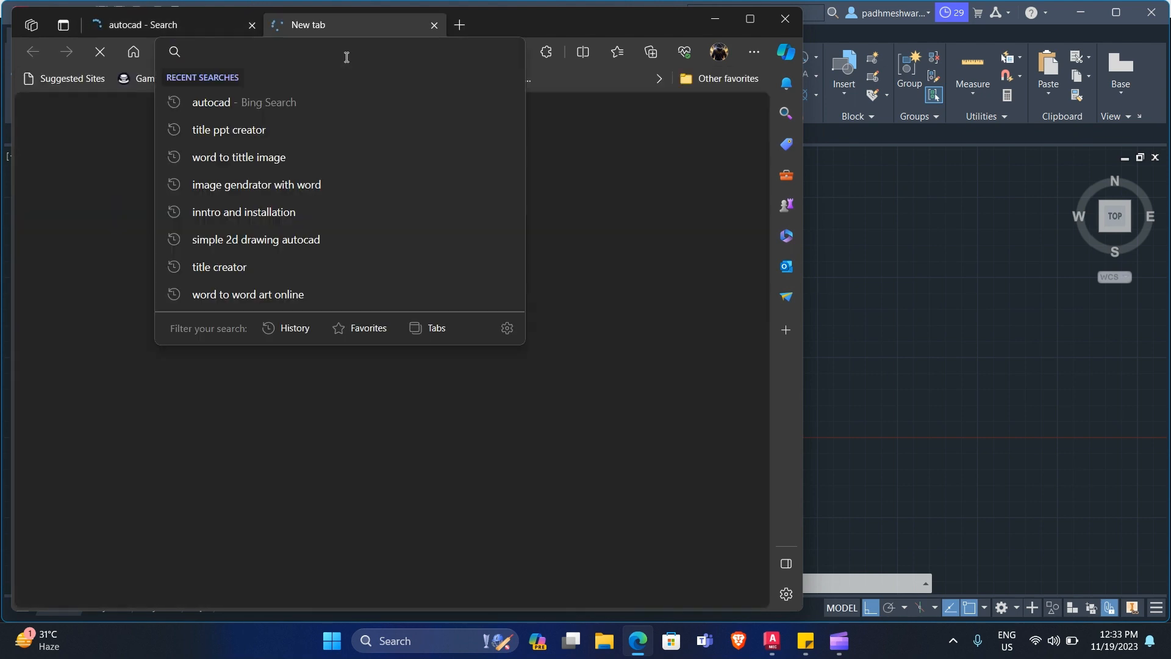
type("autoc")
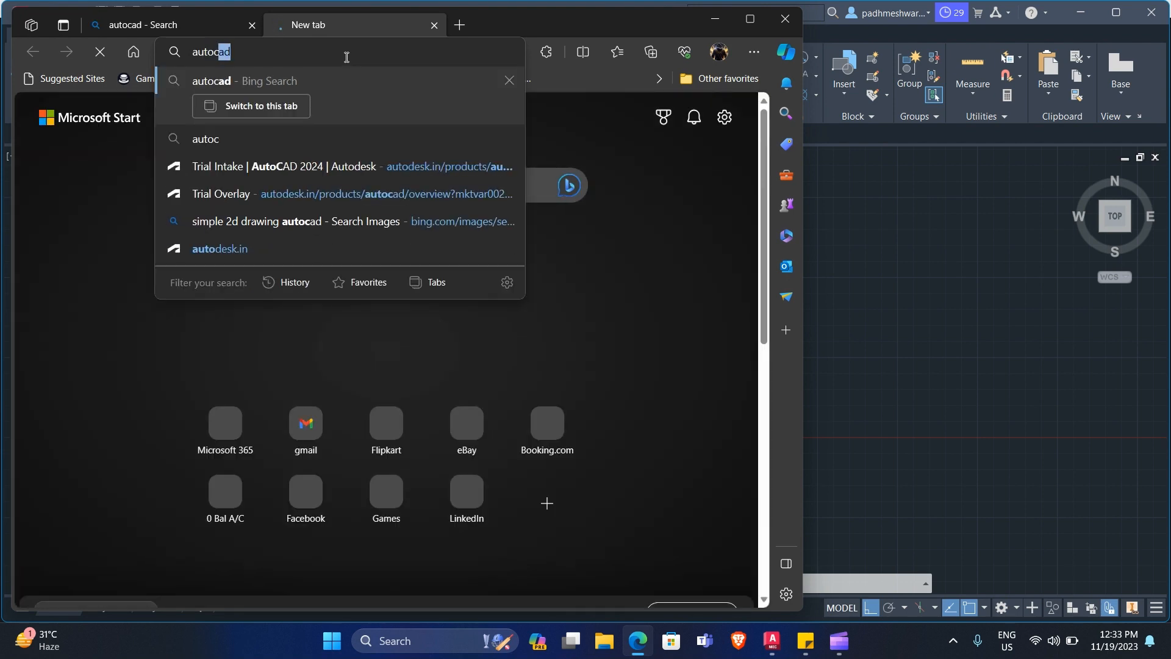
type("ad ")
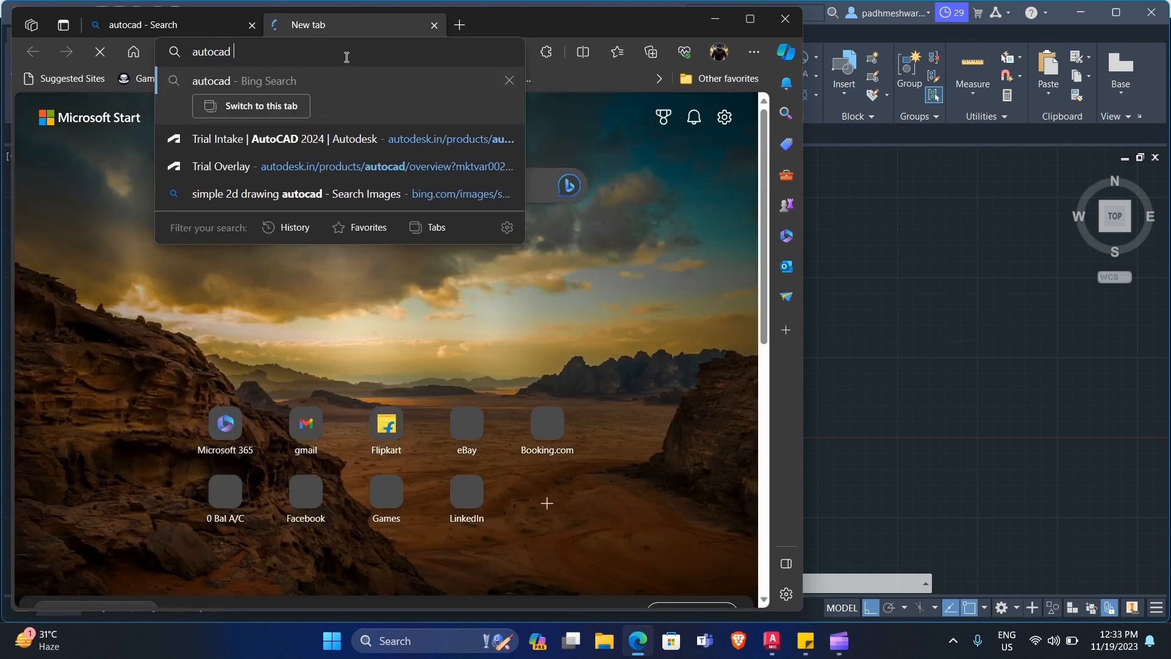
type("draw")
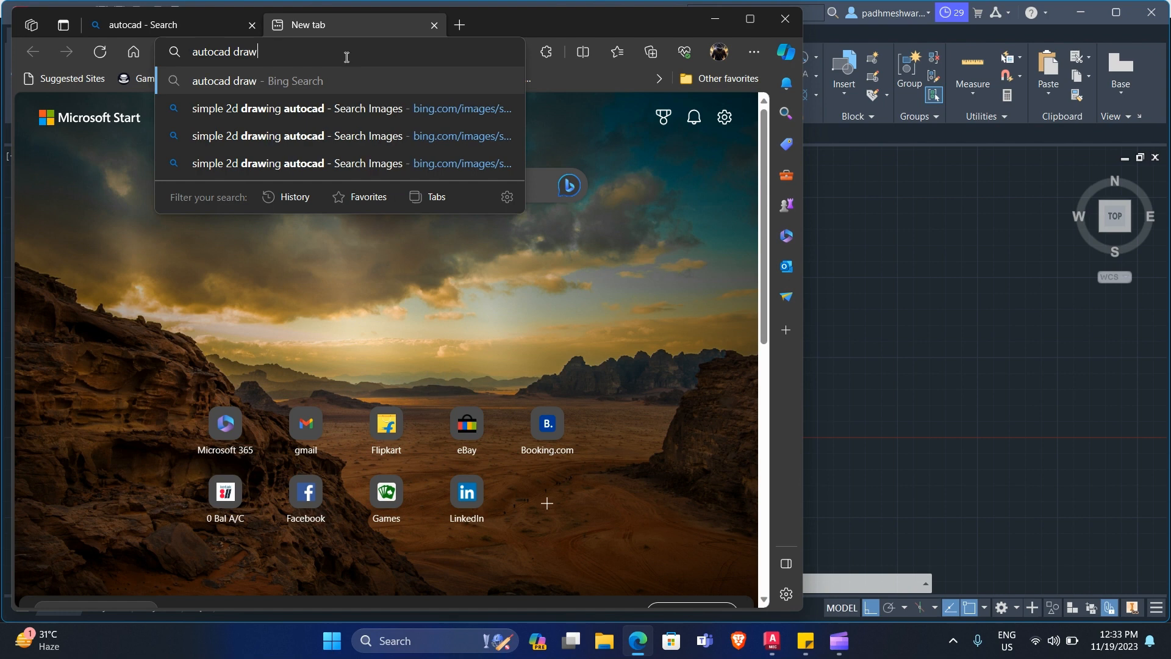
type("ing")
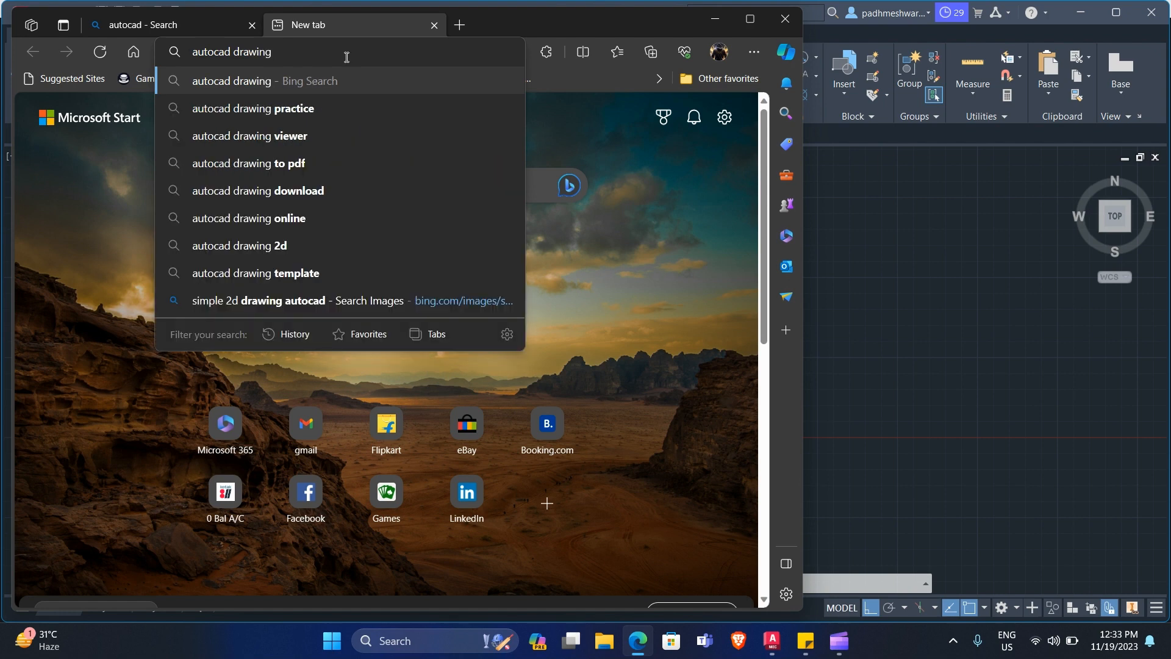
key("Down")
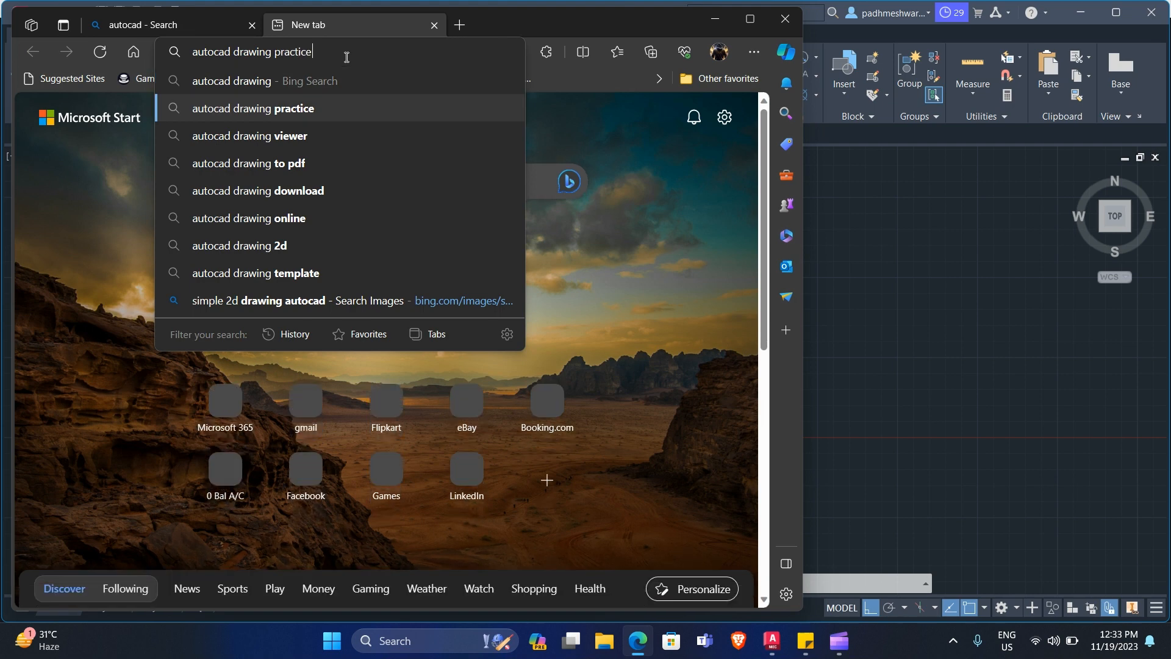
key("Return")
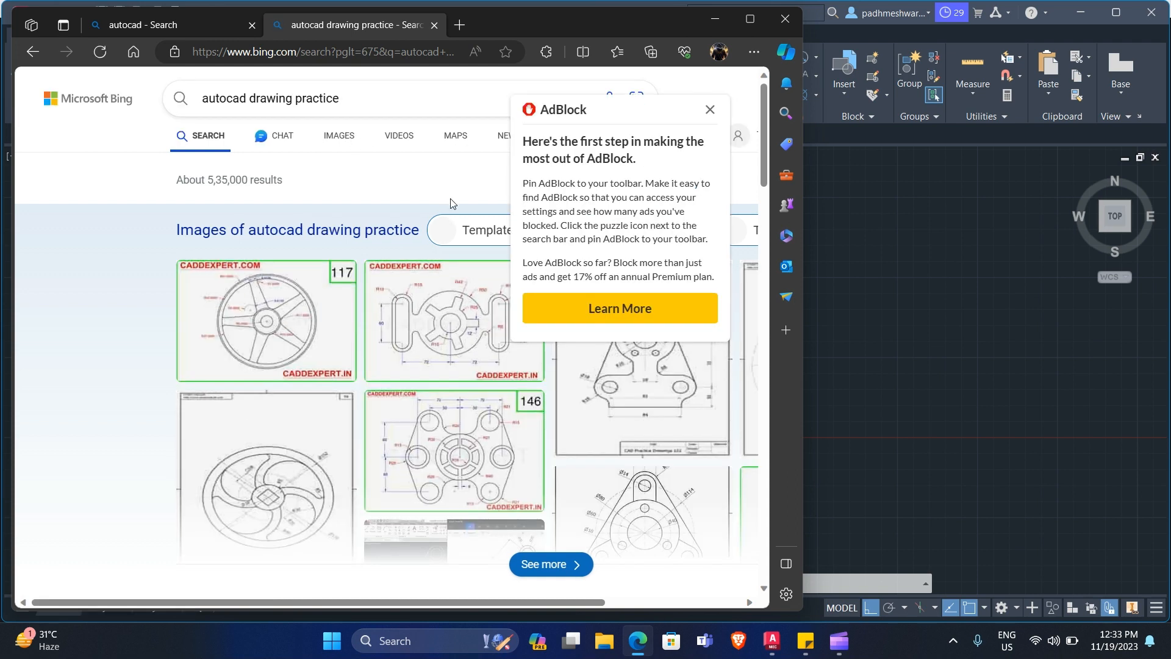
- Dismiss the AdBlock prompt, show the image results for the search and maximize the browser window
left_click(712, 118)
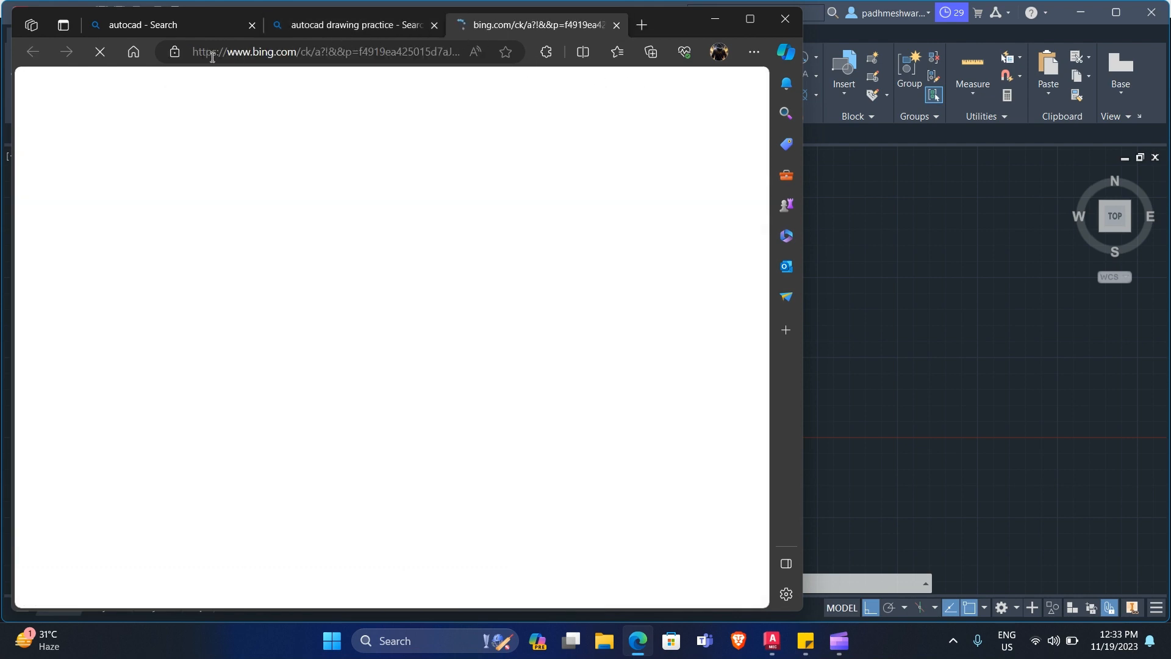
left_click(433, 25)
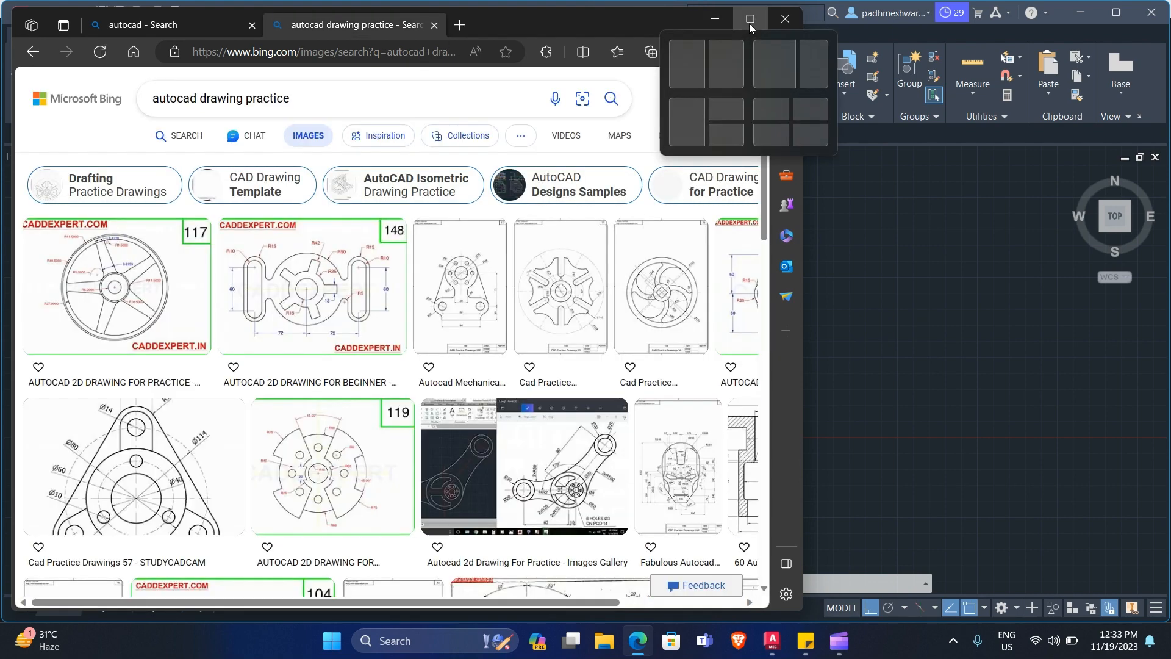
left_click(749, 23)
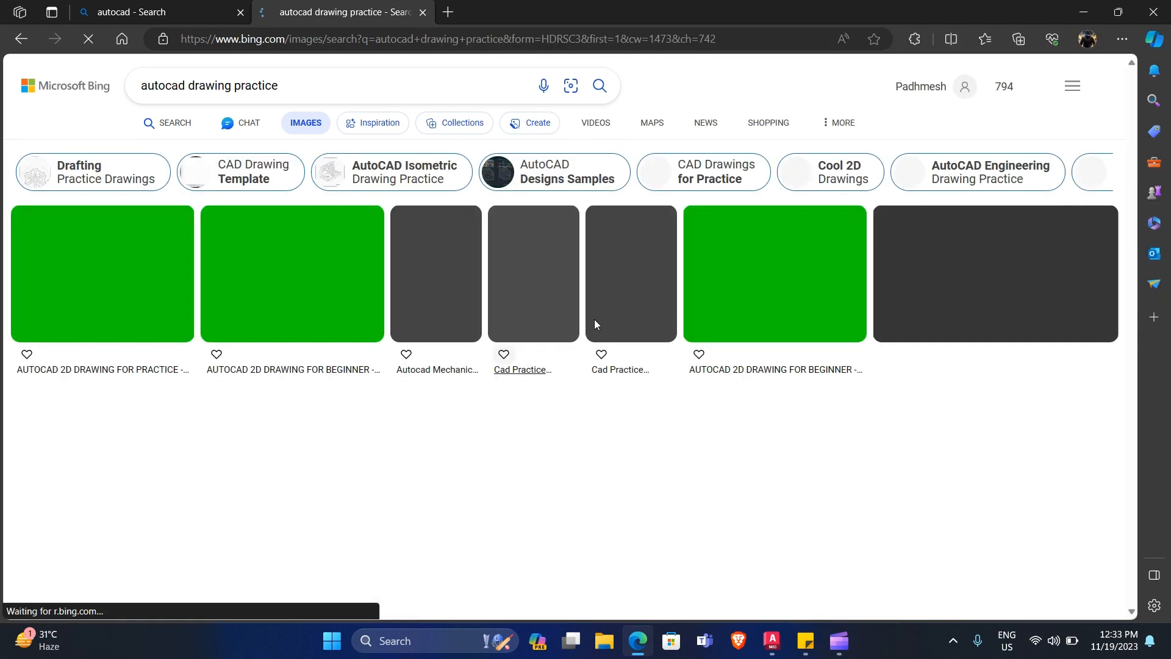
- Browse the image results for a dimensioned 2D practice drawing suitable for recreating in AutoCAD
scroll(712, 317, "down", 3)
scroll(712, 317, "down", 10)
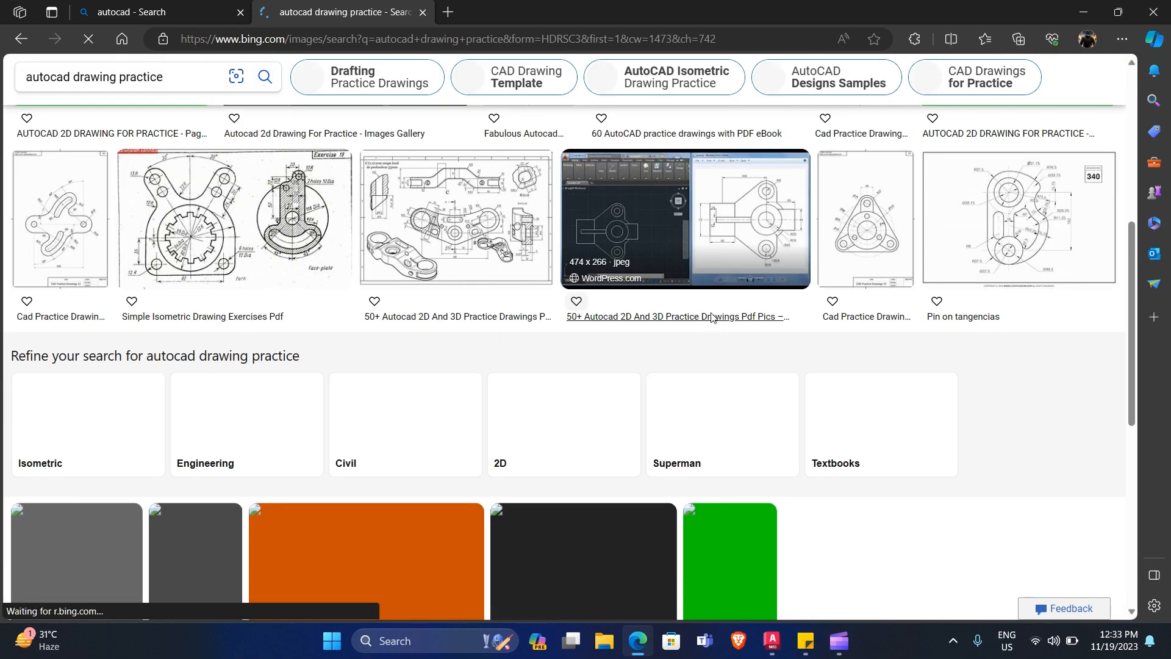
scroll(712, 319, "up", 11)
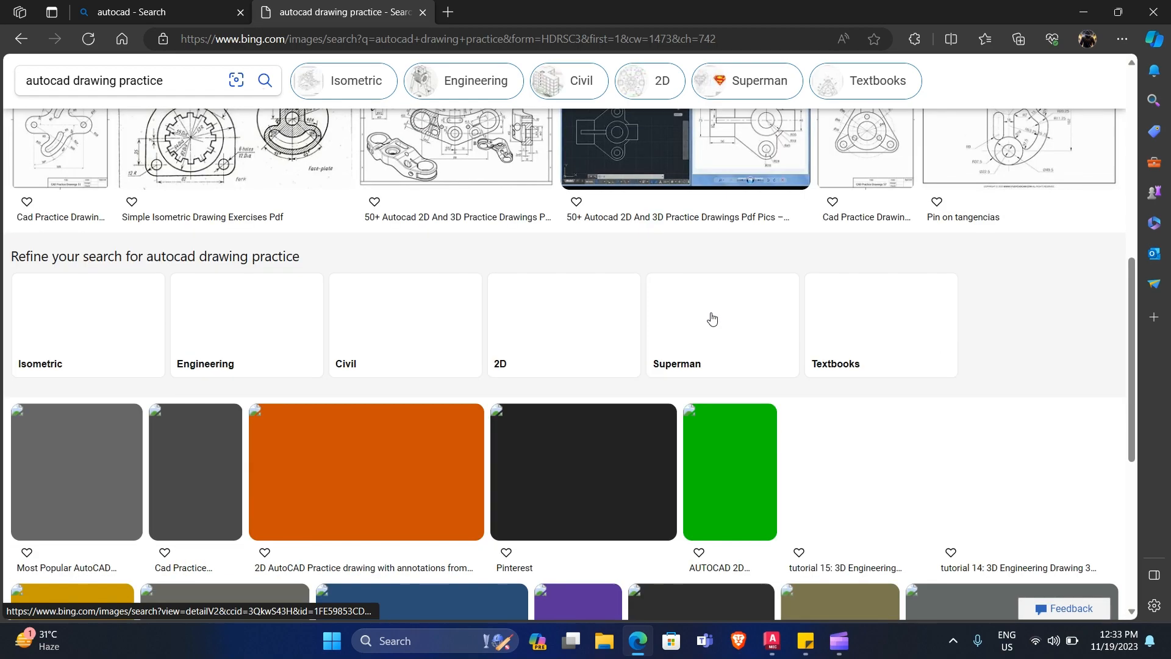
scroll(712, 317, "down", 10)
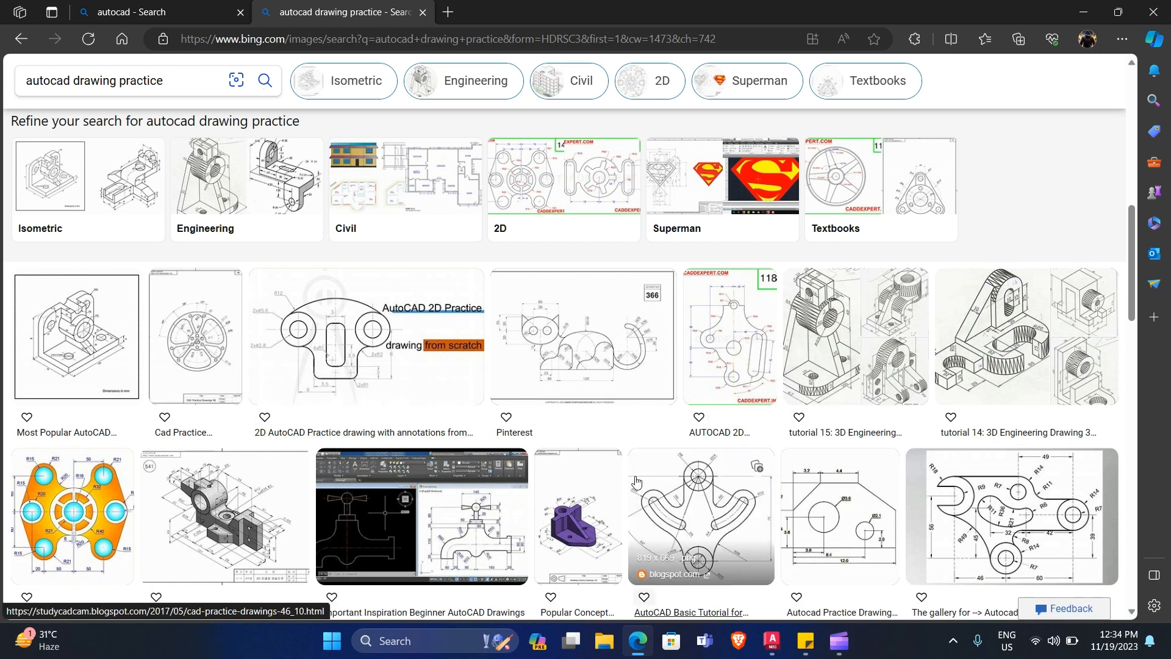
scroll(636, 481, "down", 5)
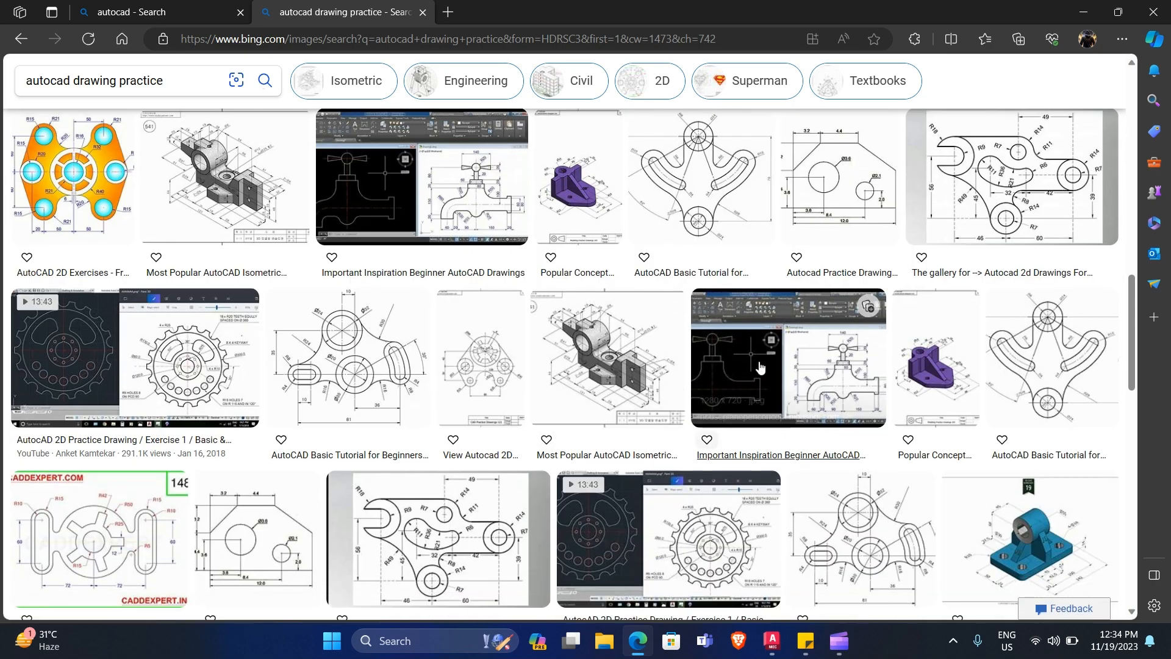
scroll(759, 366, "down", 3)
scroll(475, 333, "down", 3)
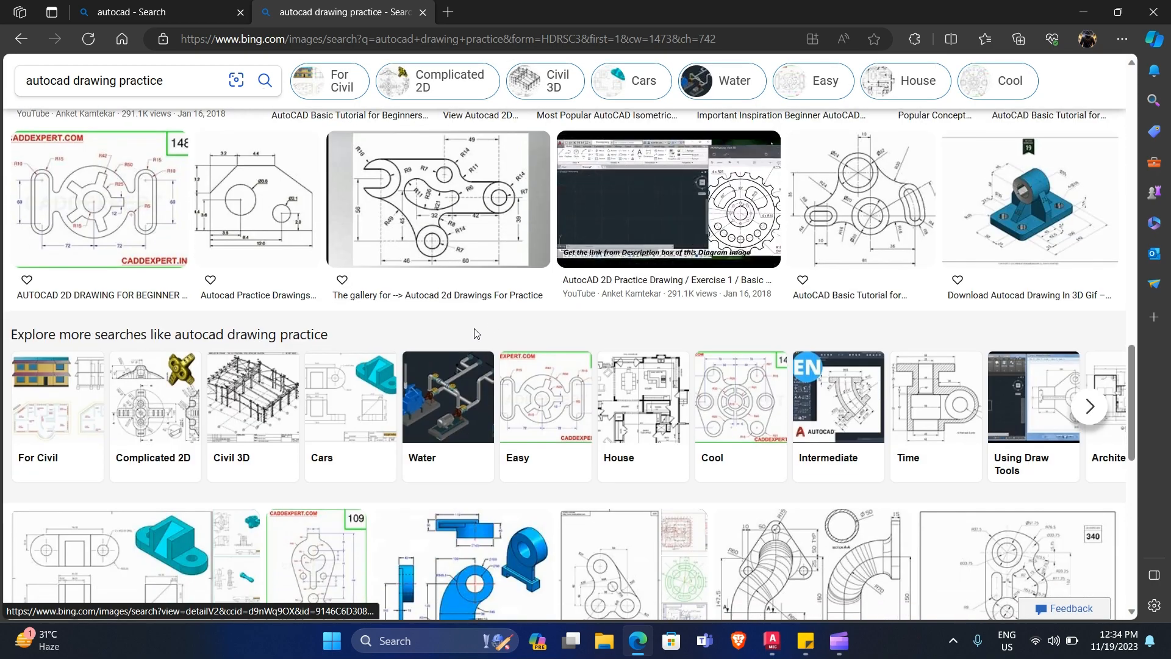
scroll(474, 333, "down", 4)
scroll(923, 348, "down", 1)
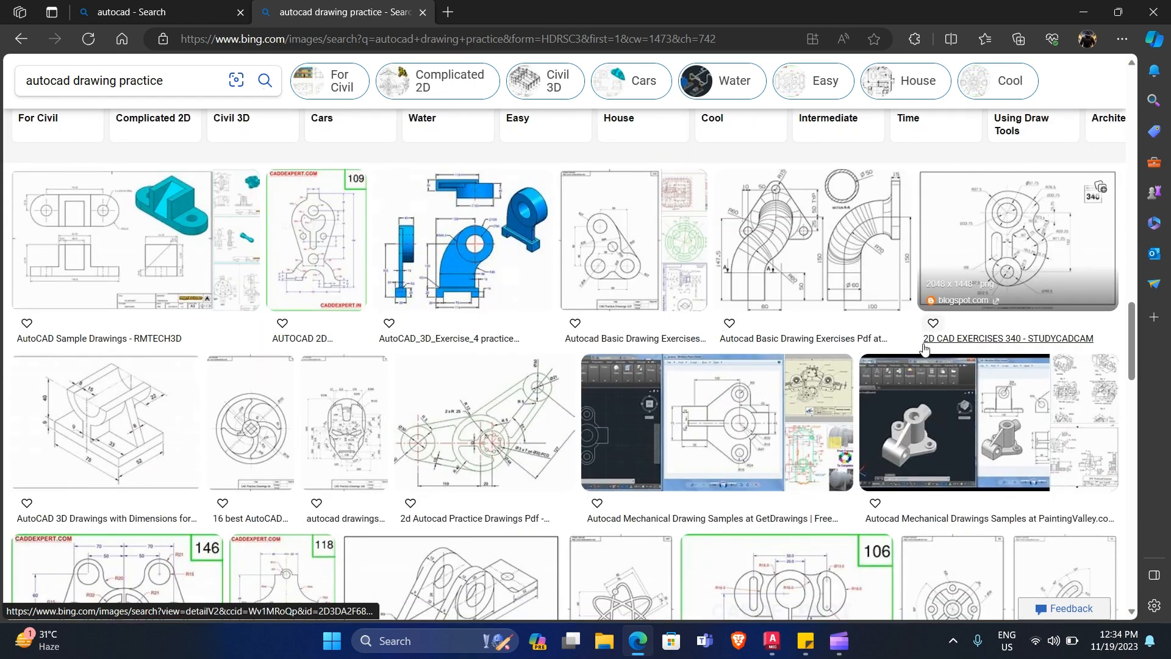
scroll(924, 348, "down", 3)
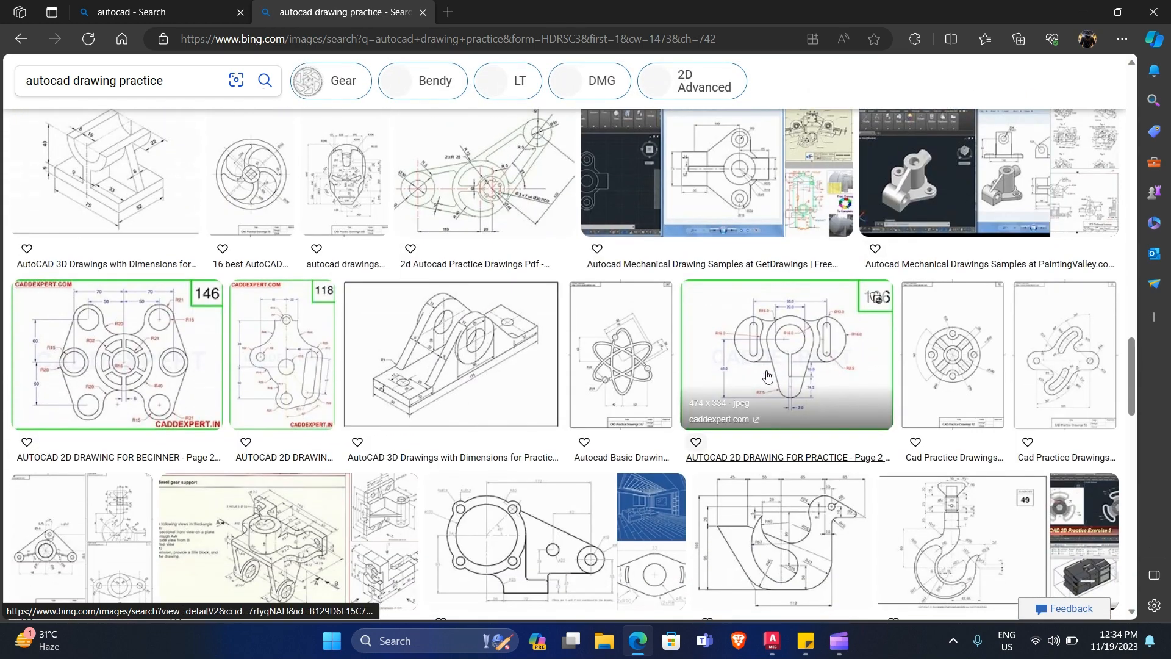
scroll(767, 375, "down", 1)
scroll(872, 393, "down", 2)
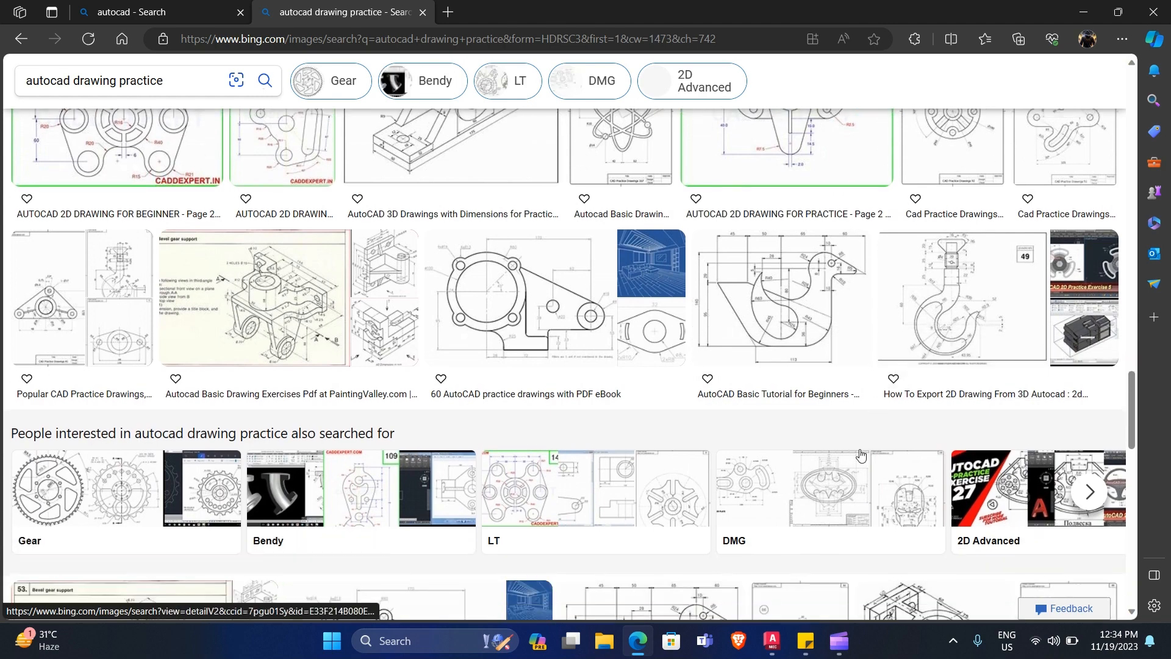
scroll(841, 457, "down", 1)
scroll(585, 371, "down", 1)
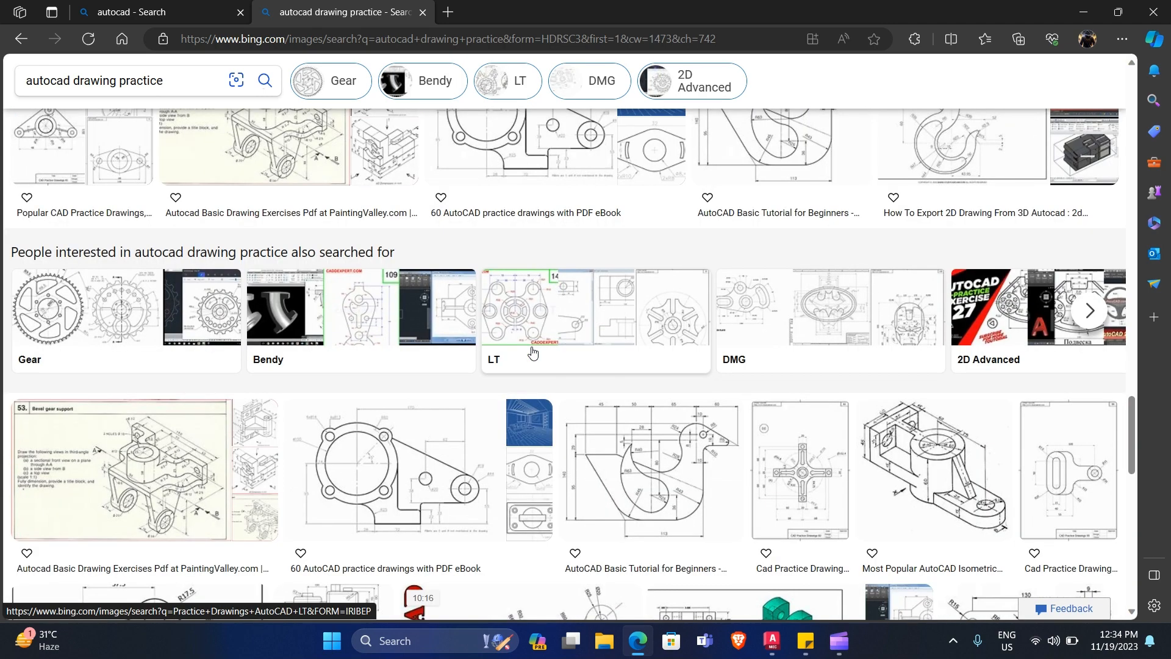
scroll(531, 354, "up", 3)
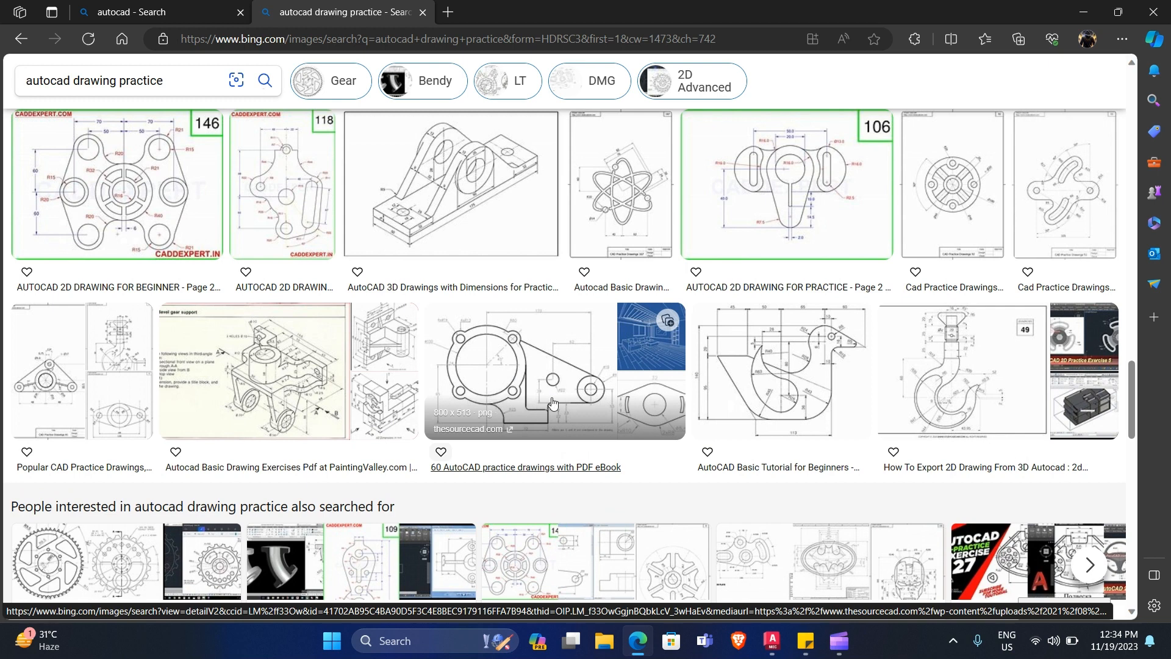
- Open the preview of the flanged bracket drawing titled "60 AutoCAD practice drawings with PDF eBook"
left_click(517, 379)
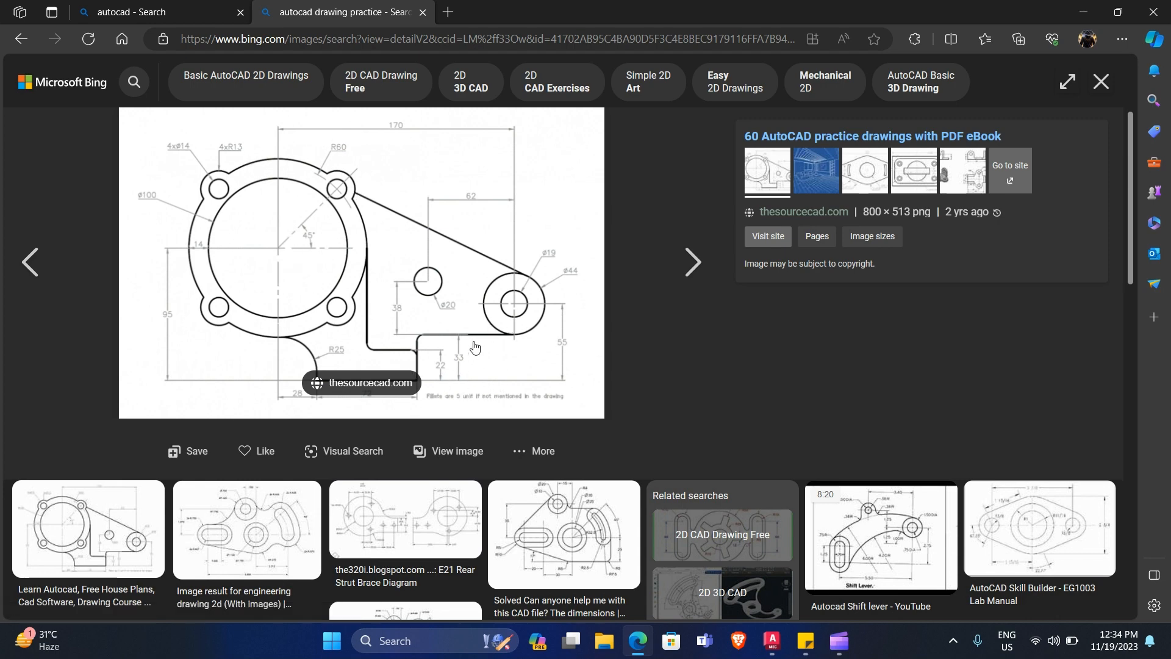
right_click(492, 316)
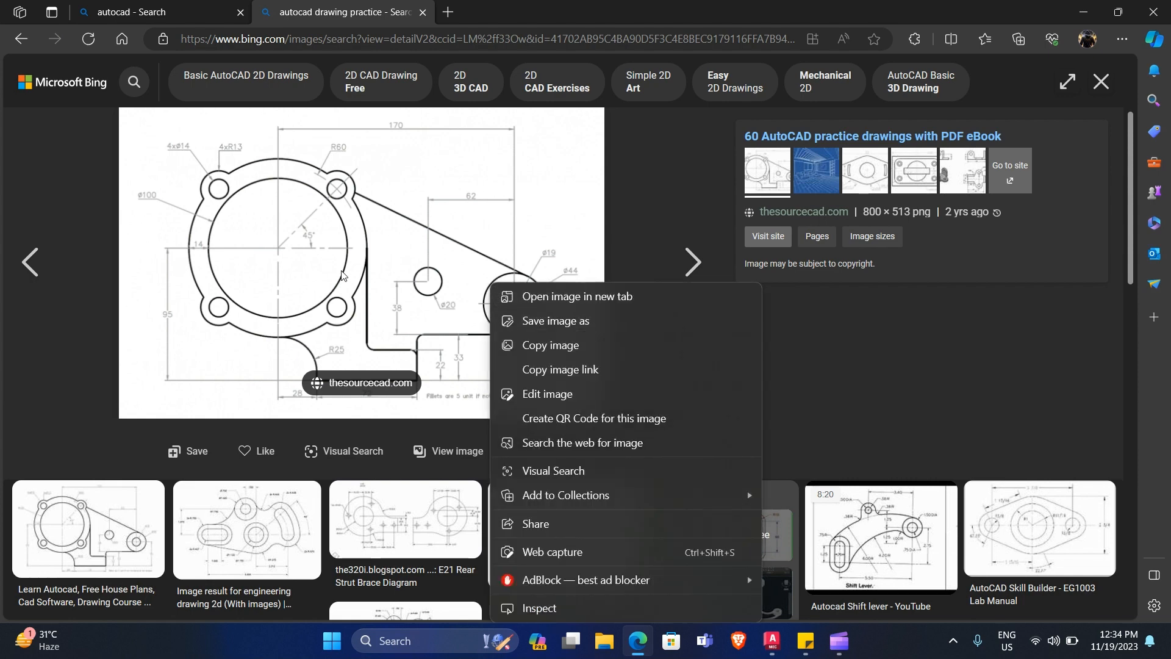
left_click(369, 328)
key("Right")
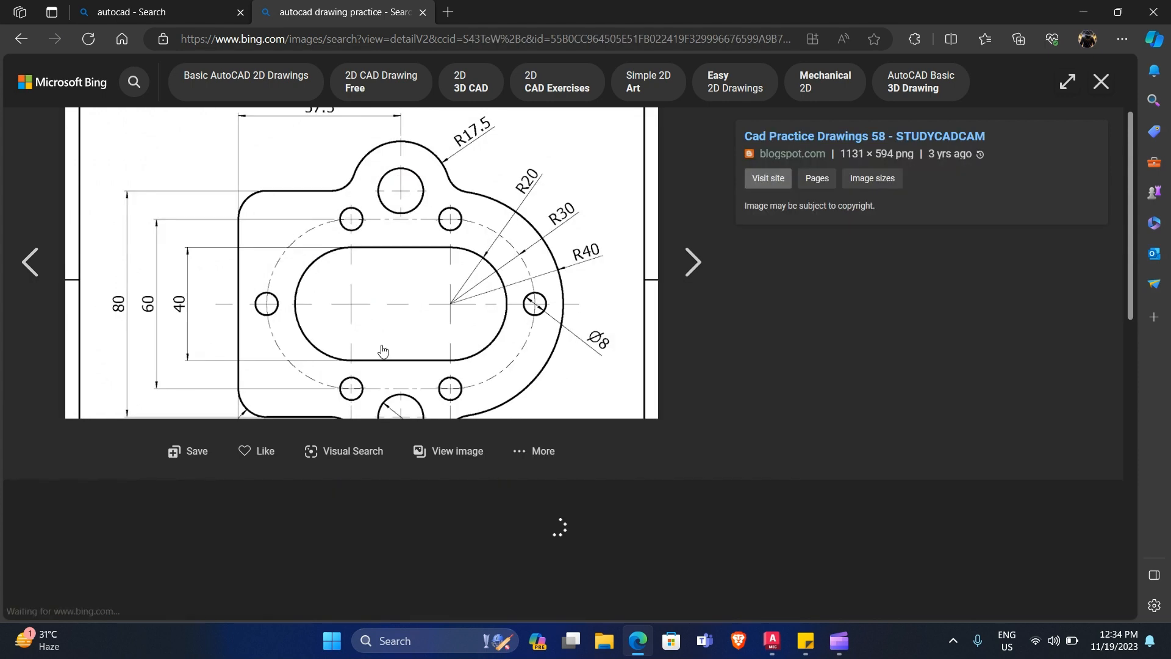
left_click(35, 261)
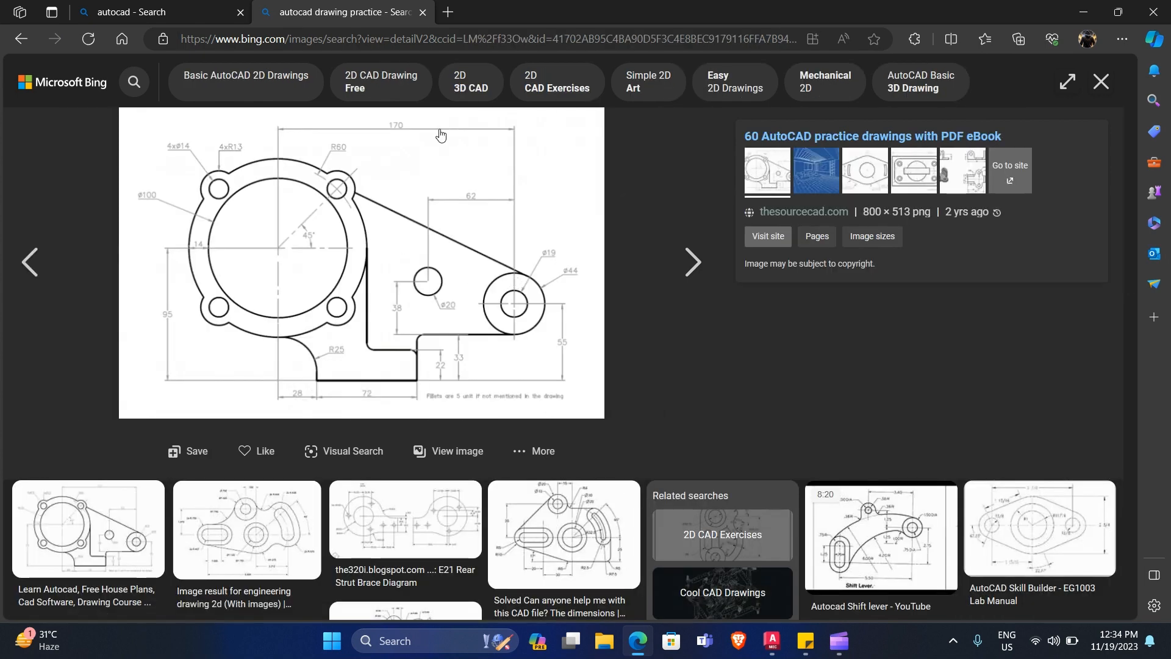
- Try to open the bracket drawing's image from thesourcecad.com in a separate browser tab
right_click(457, 245)
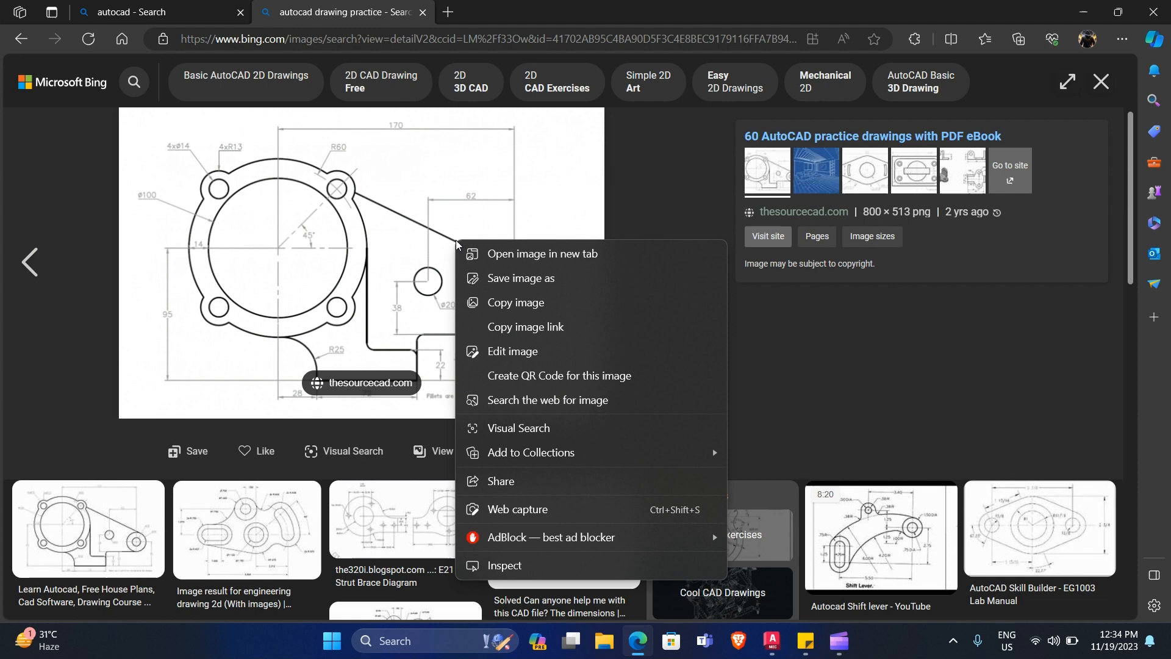
left_click(499, 254)
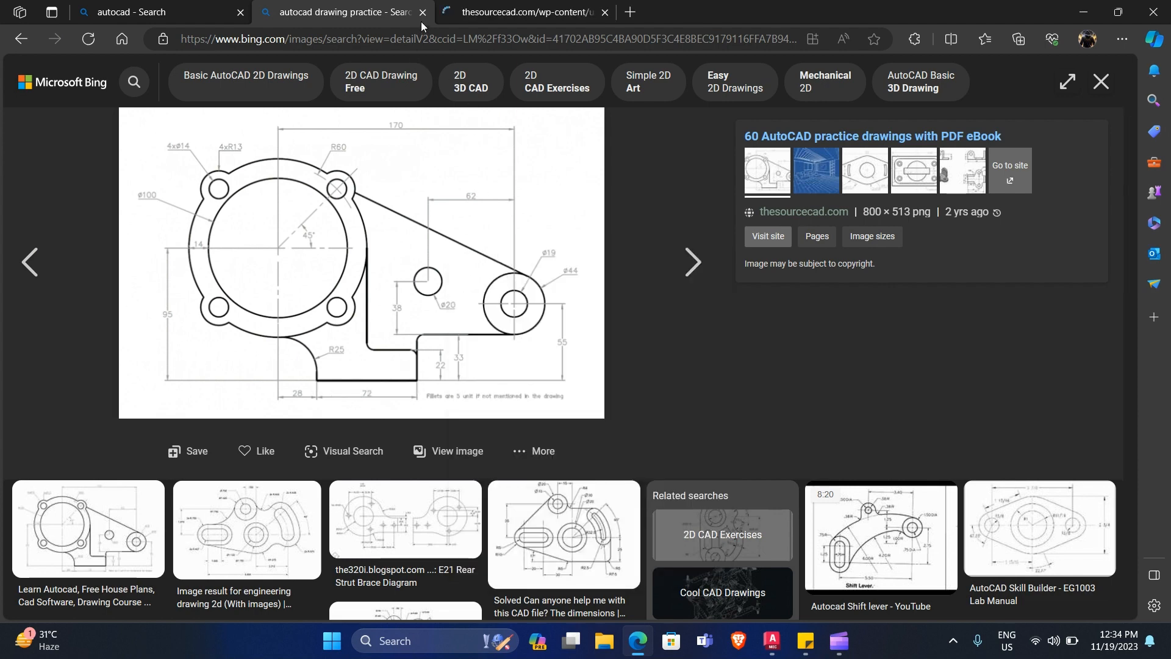
left_click(463, 13)
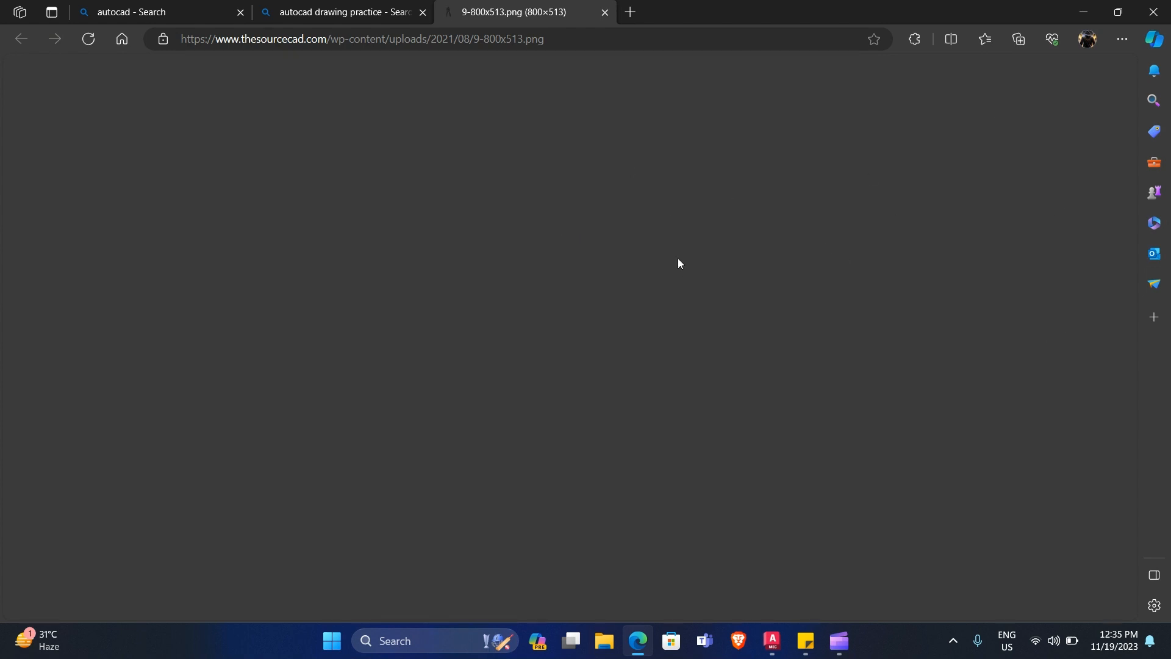
left_click(342, 12)
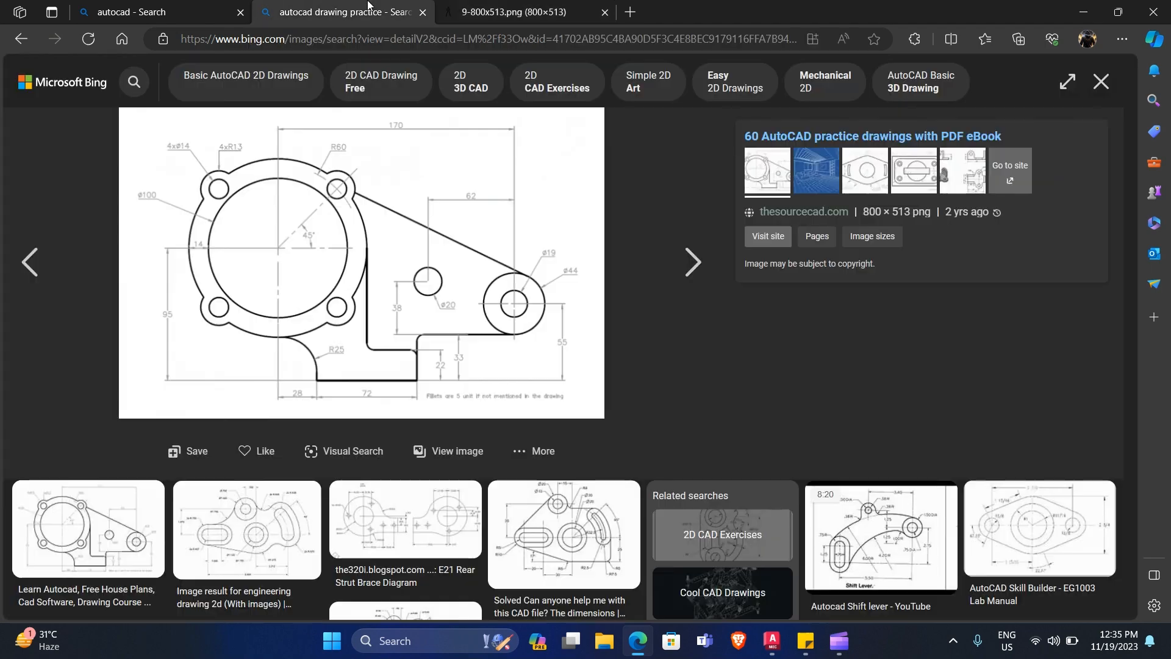
left_click(537, 12)
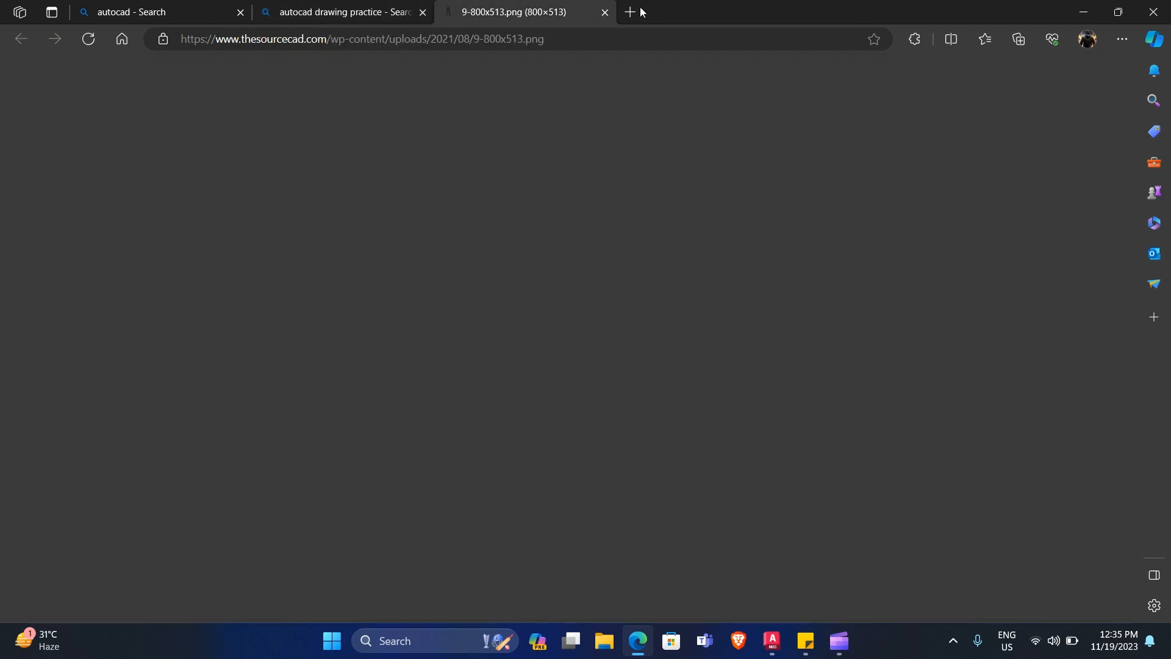
left_click(605, 12)
key("Right")
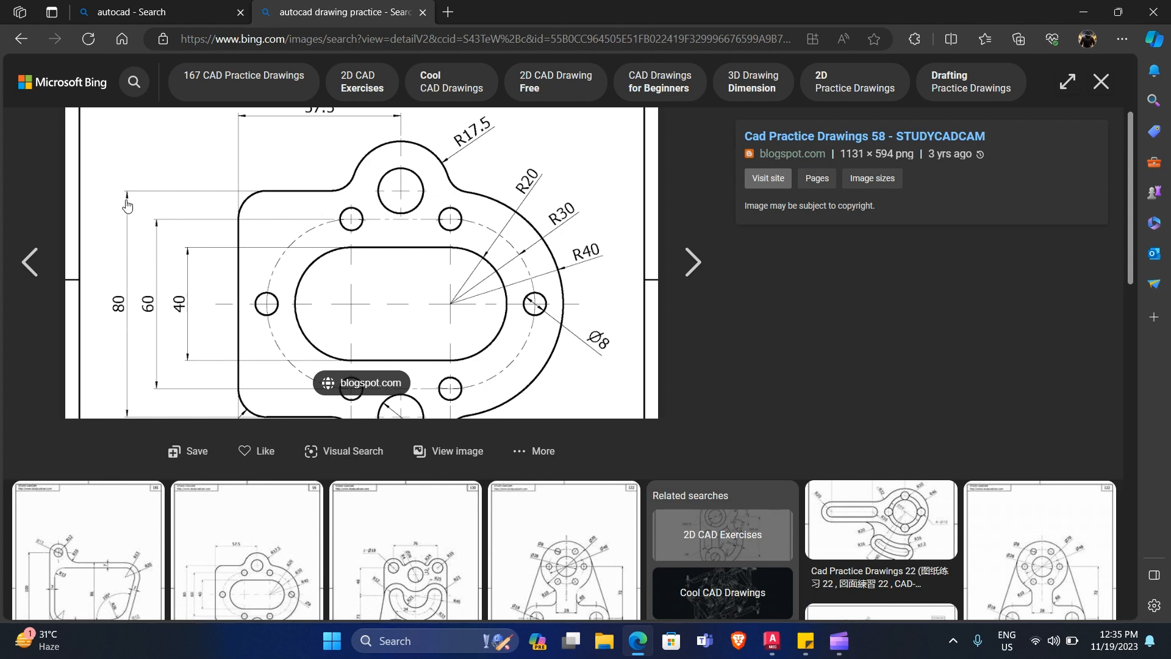
left_click(38, 261)
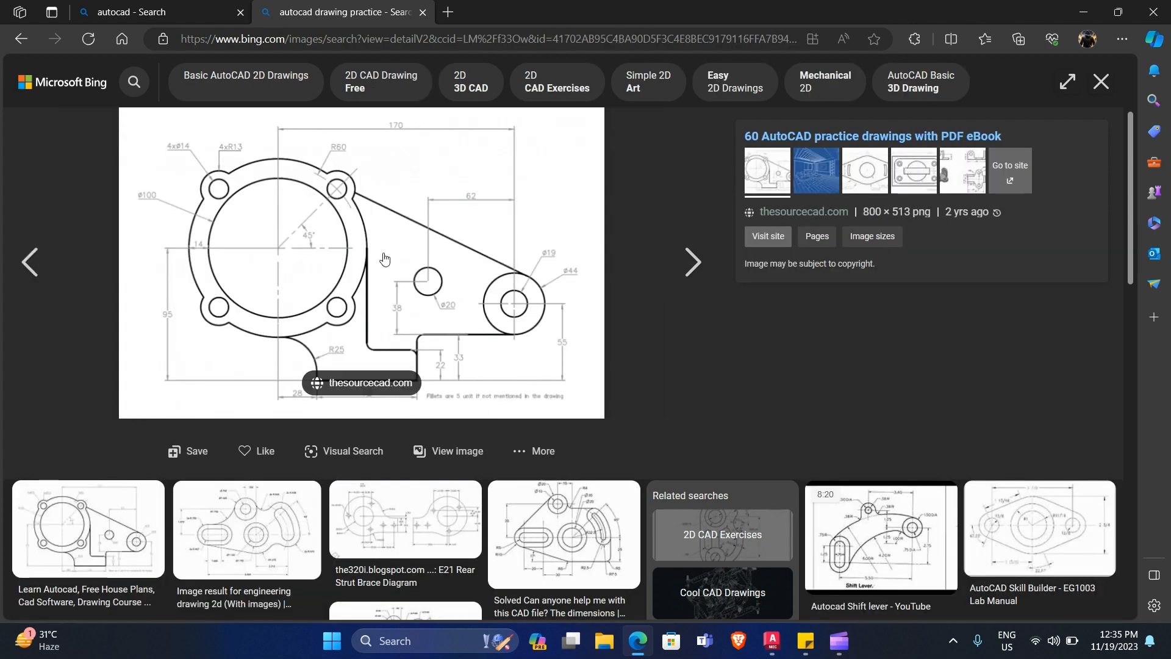
- Open the Pinterest copy of the flanged bracket drawing from the related image results in a separate browser tab
scroll(388, 288, "down", 1)
left_click(105, 458)
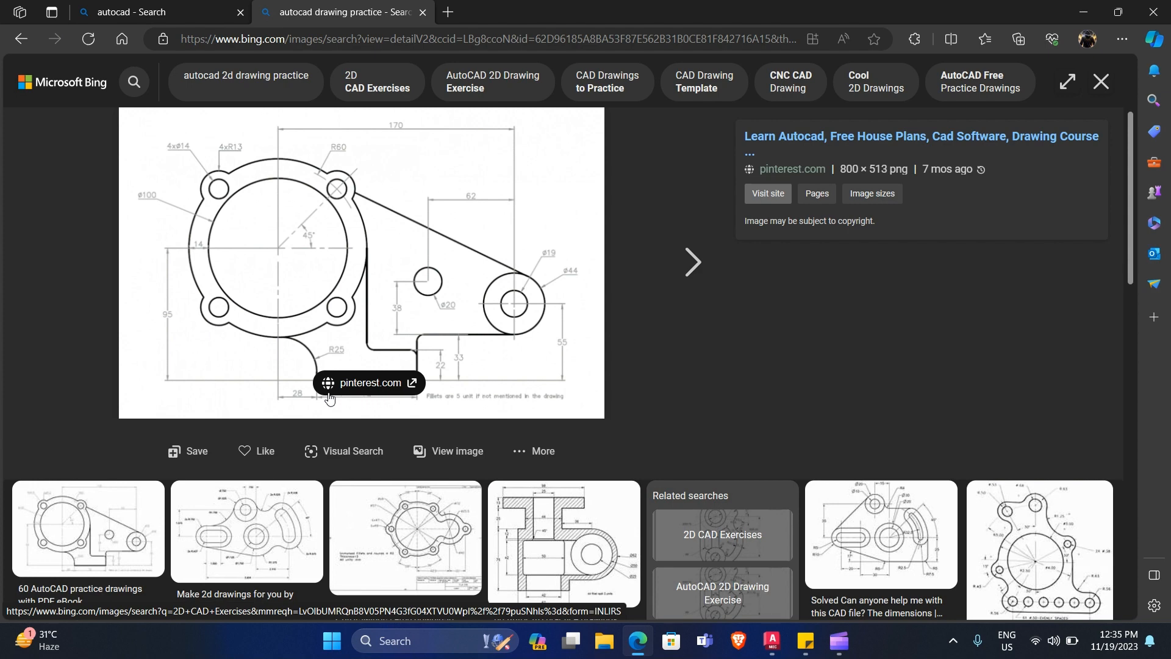
left_click(395, 385)
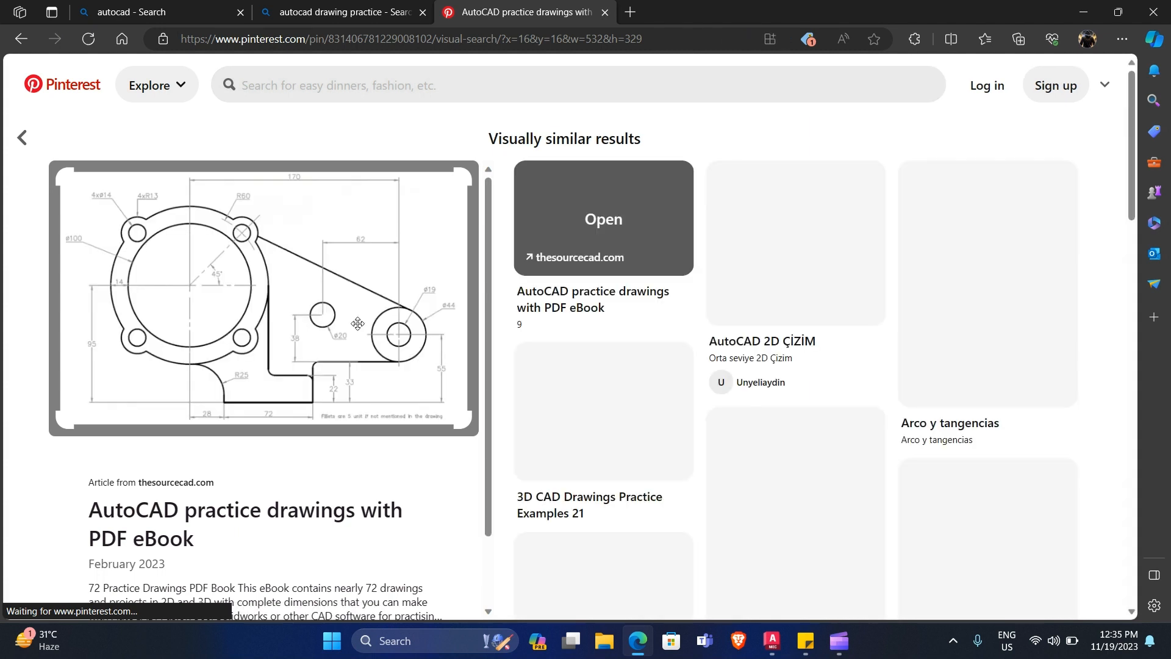
right_click(293, 321)
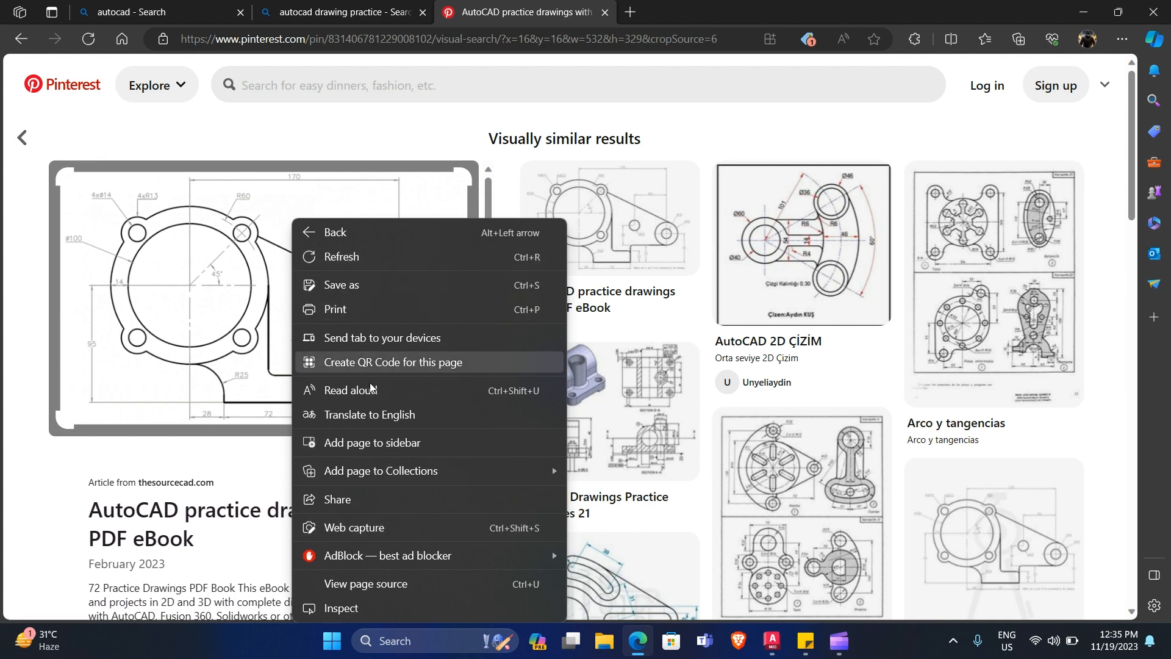
left_click(247, 475)
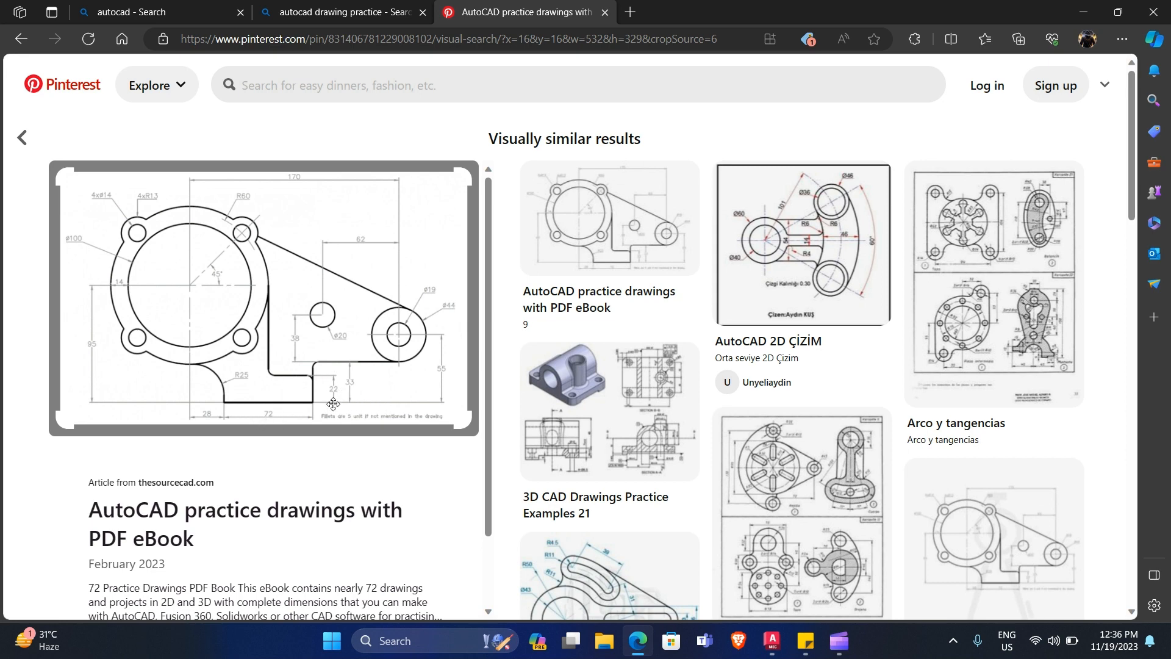
- Switch to AutoCAD and draw a 72-unit horizontal line with Ortho on as the bracket's base edge
key("alt+Tab")
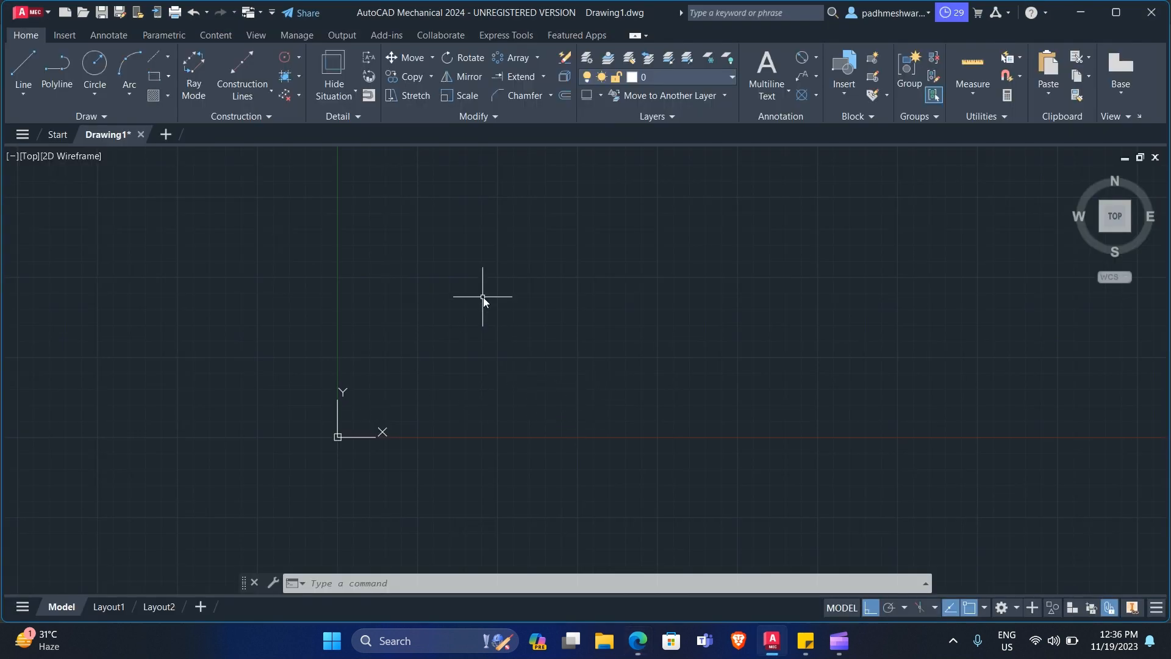
scroll(743, 281, "up", 5)
middle_click_drag(744, 281, 619, 336)
left_click(23, 67)
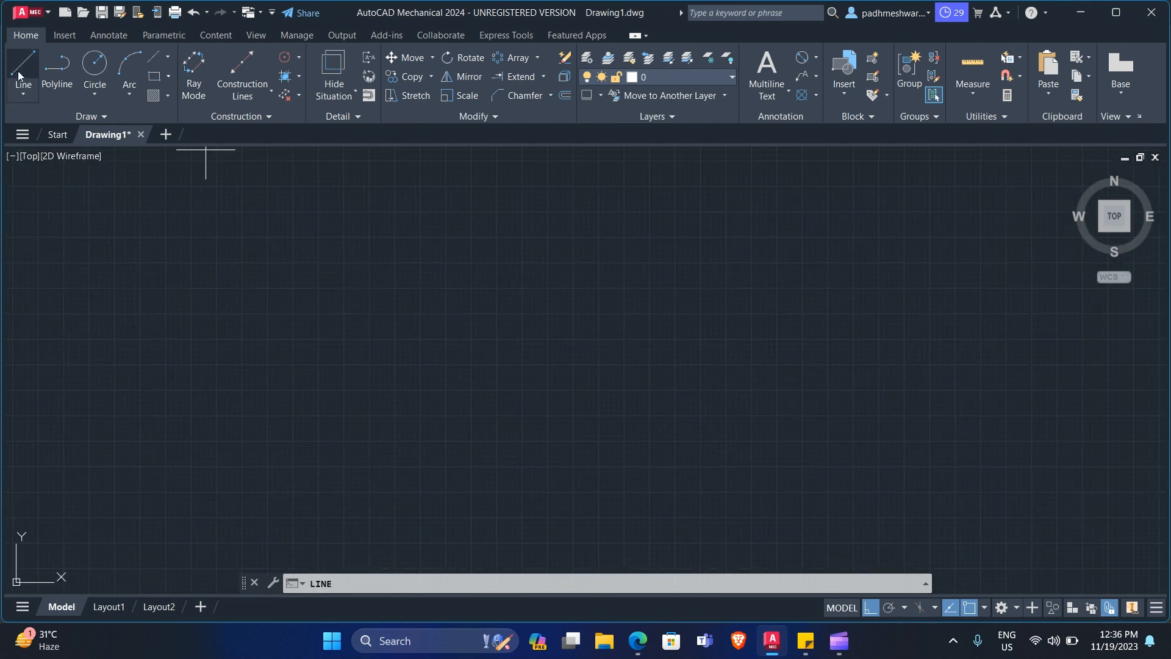
left_click(269, 393)
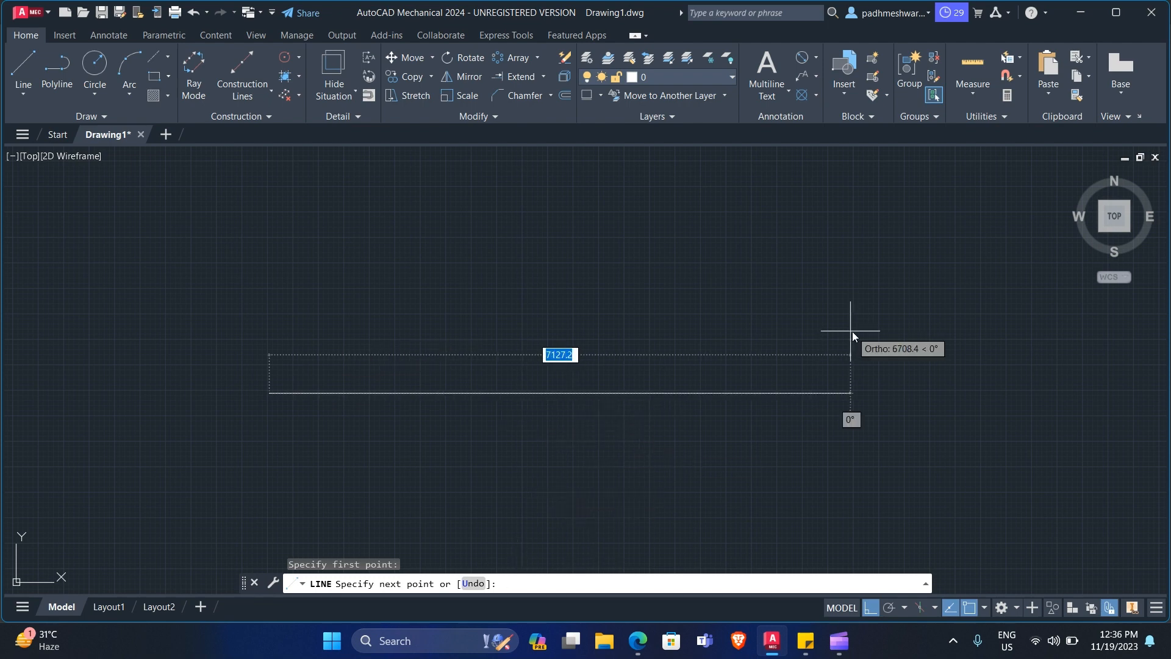
key("F8")
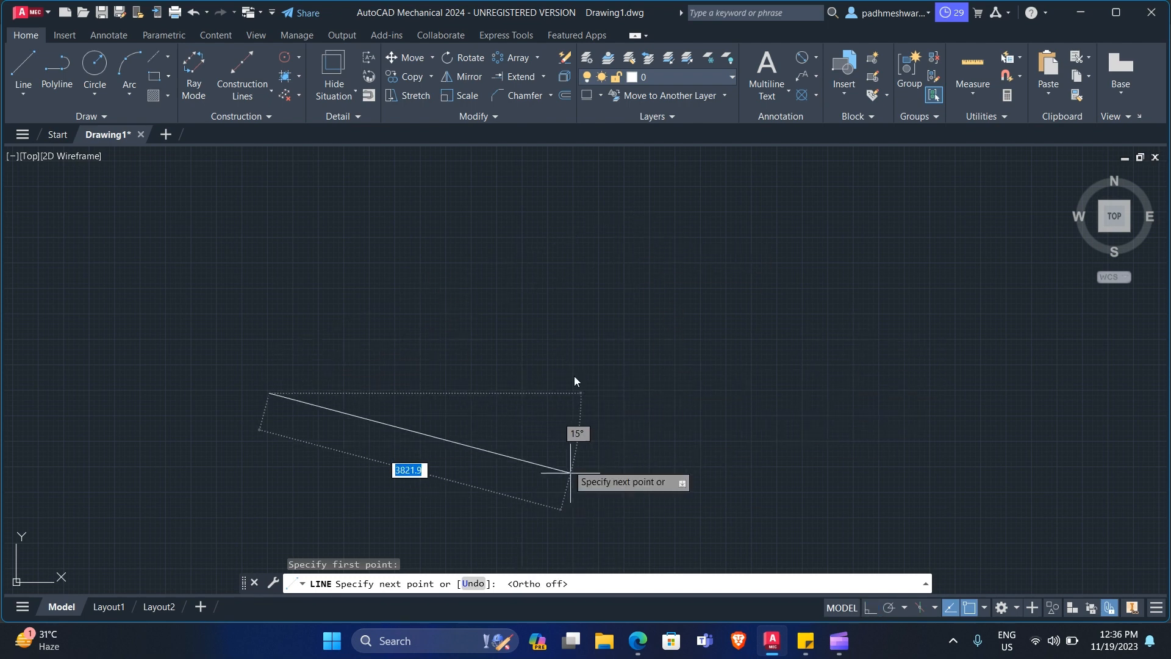
left_click(870, 609)
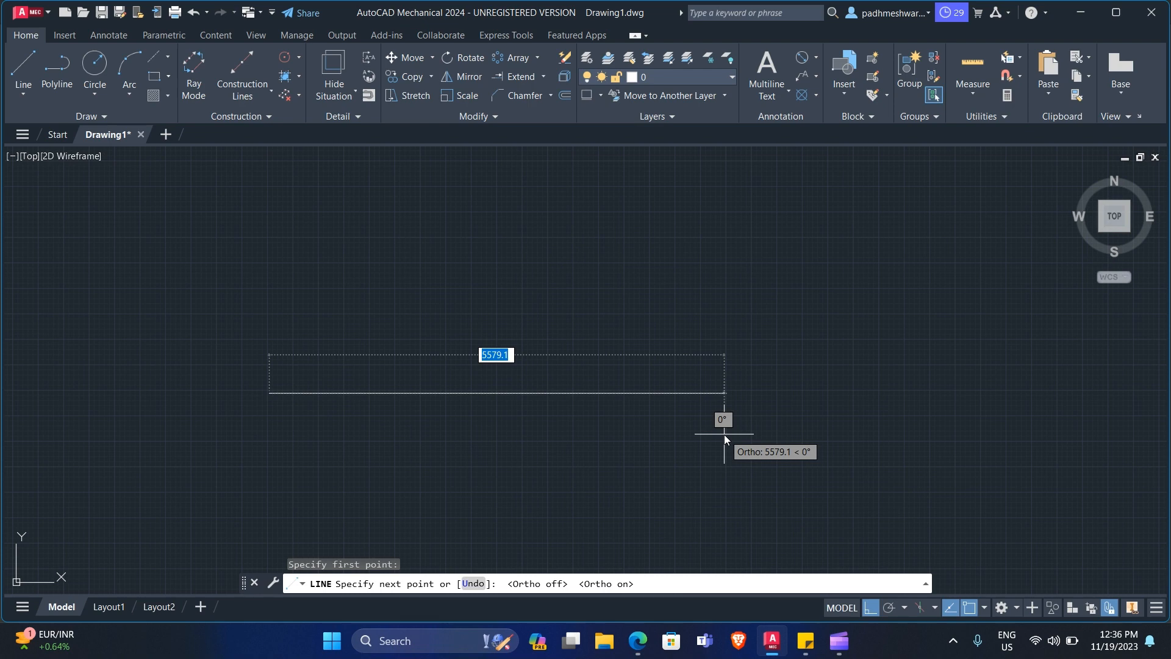
type("72")
key("Return")
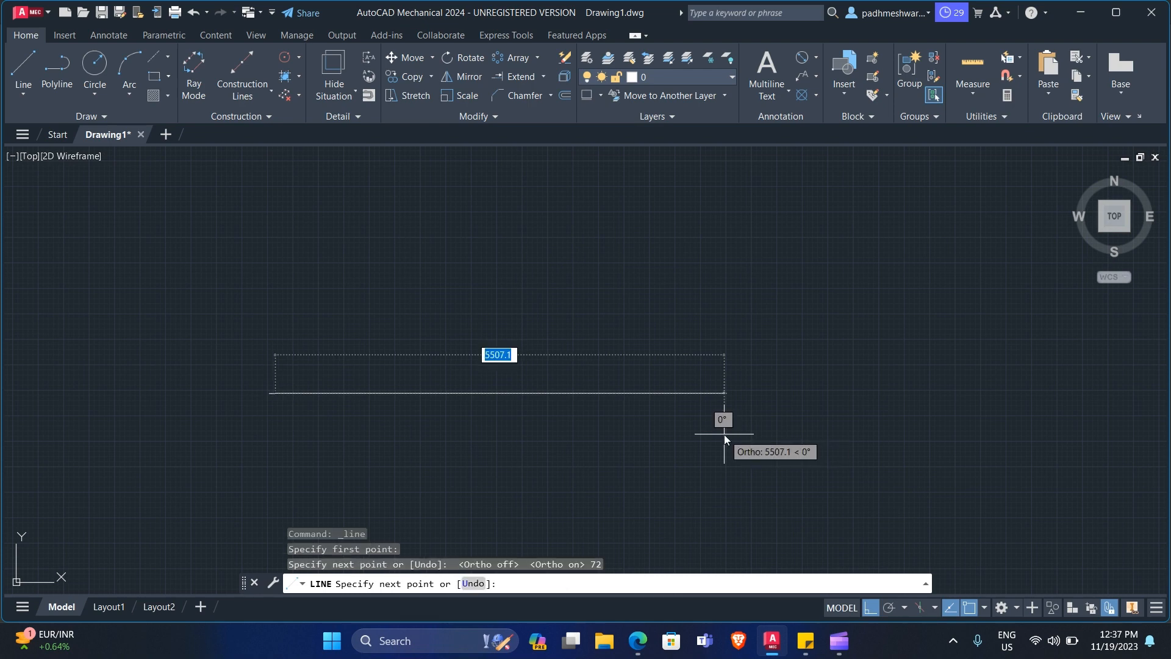
key("Escape")
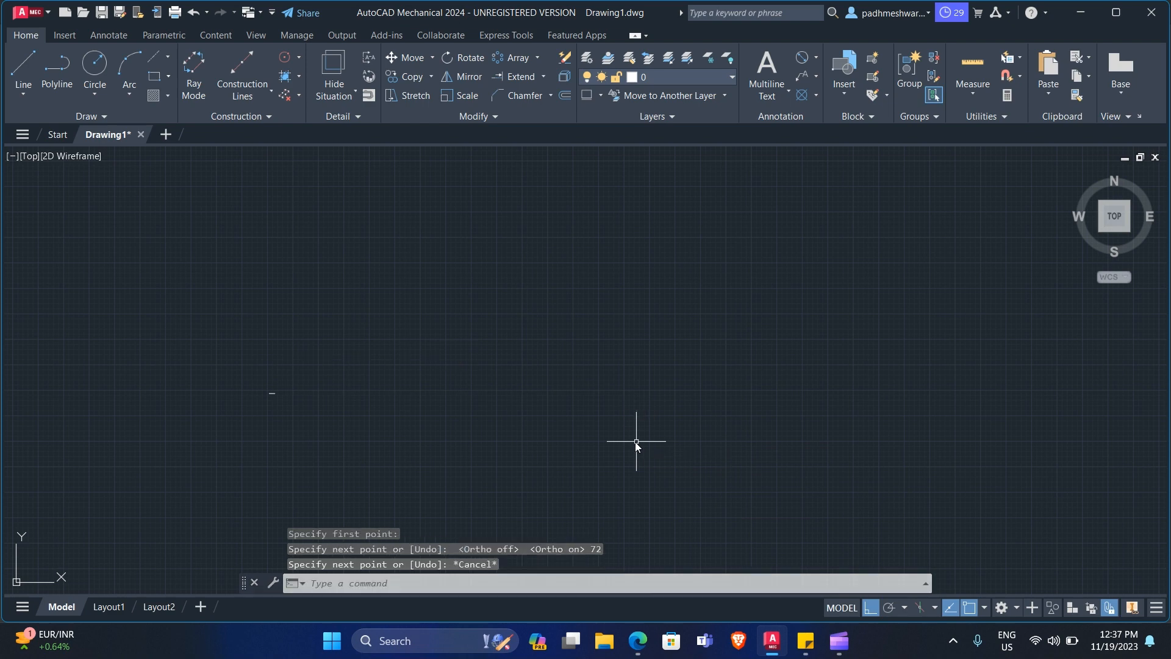
scroll(225, 369, "up", 8)
scroll(349, 430, "up", 2)
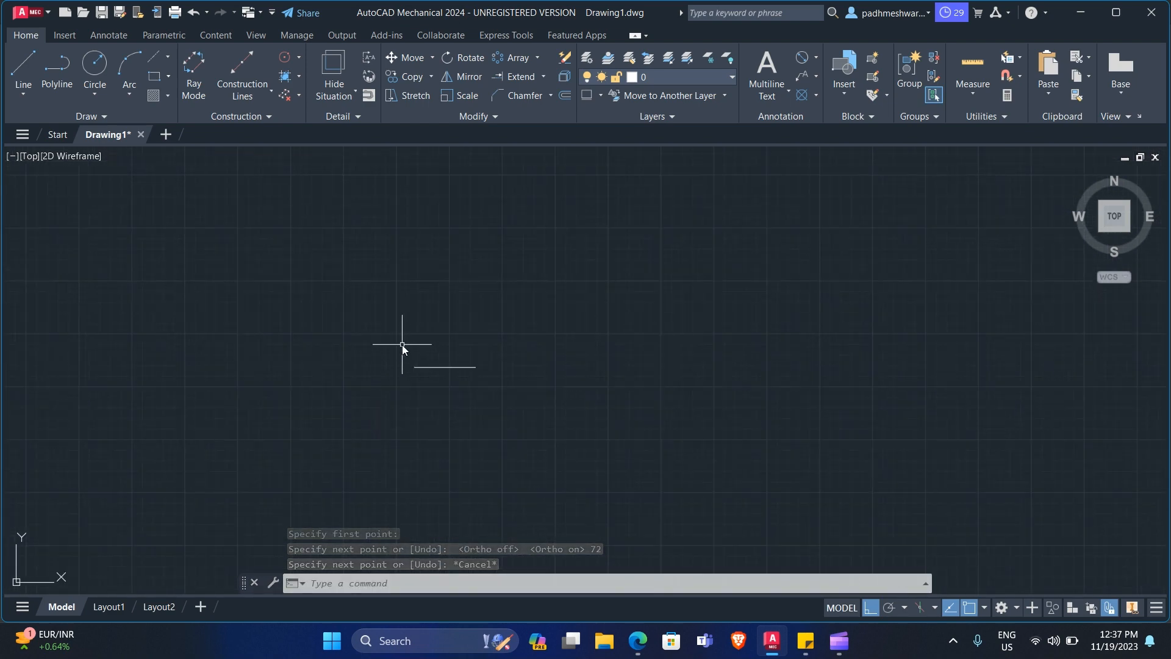
mouse_move(419, 324)
middle_mouse_down()
mouse_move(437, 423)
mouse_move(459, 430)
mouse_move(445, 460)
mouse_move(437, 425)
middle_mouse_up()
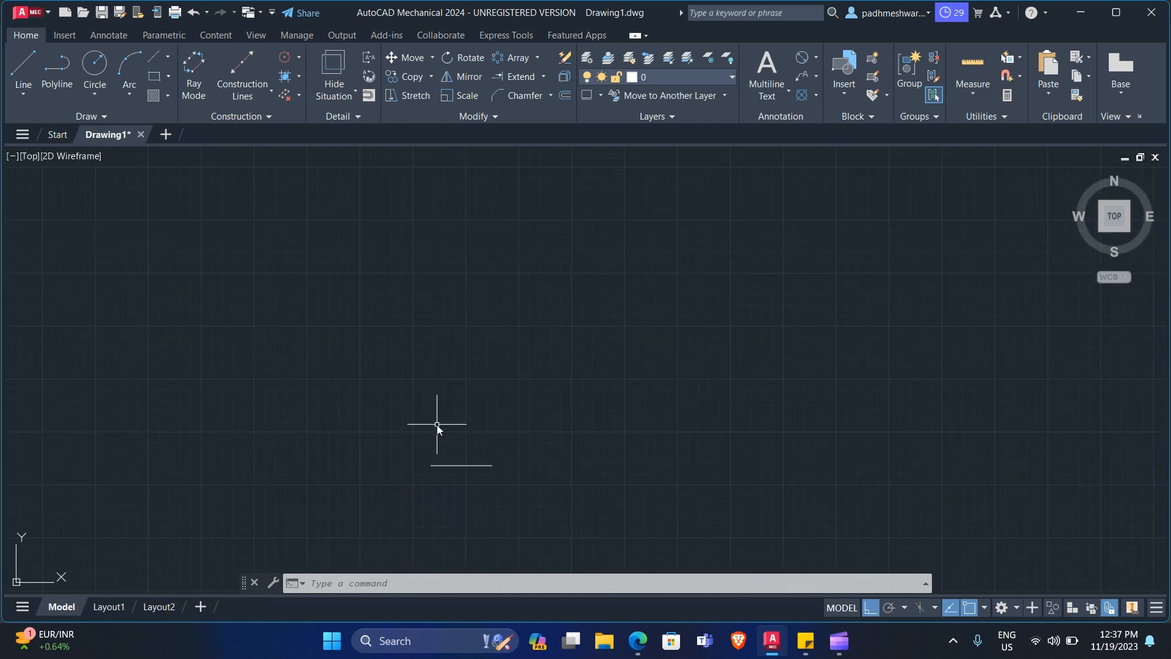
scroll(468, 445, "up", 3)
- Switch to the browser and try to save the Pinterest drawing page to Downloads as a complete webpage, cancelling the download
key("alt+Tab")
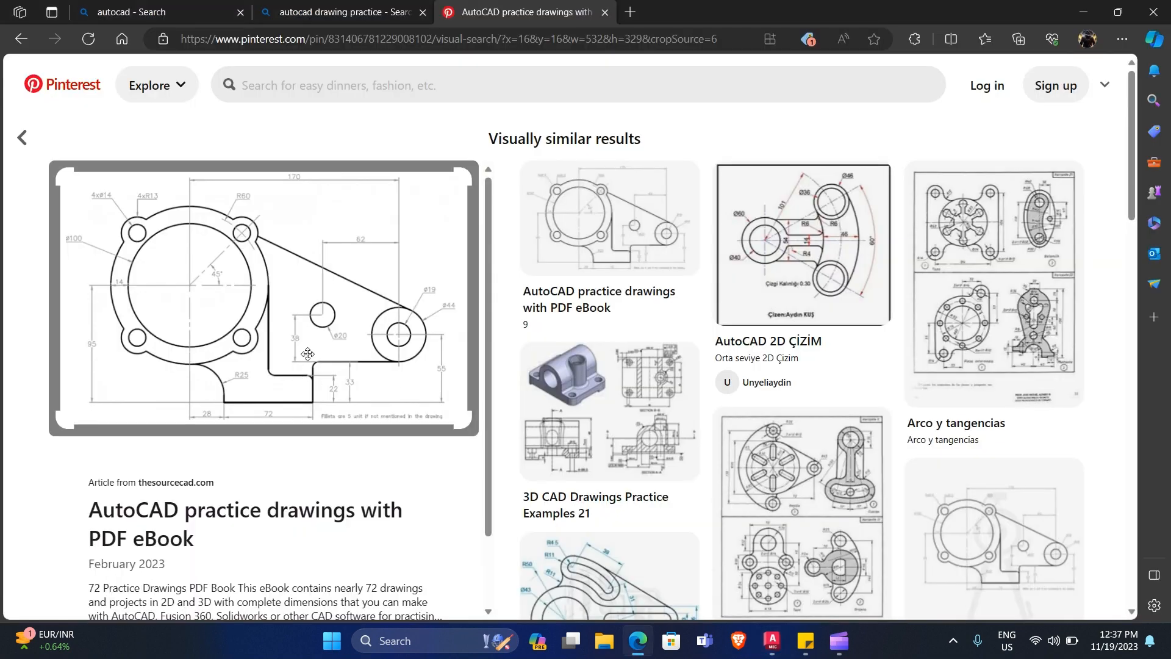
right_click(324, 320)
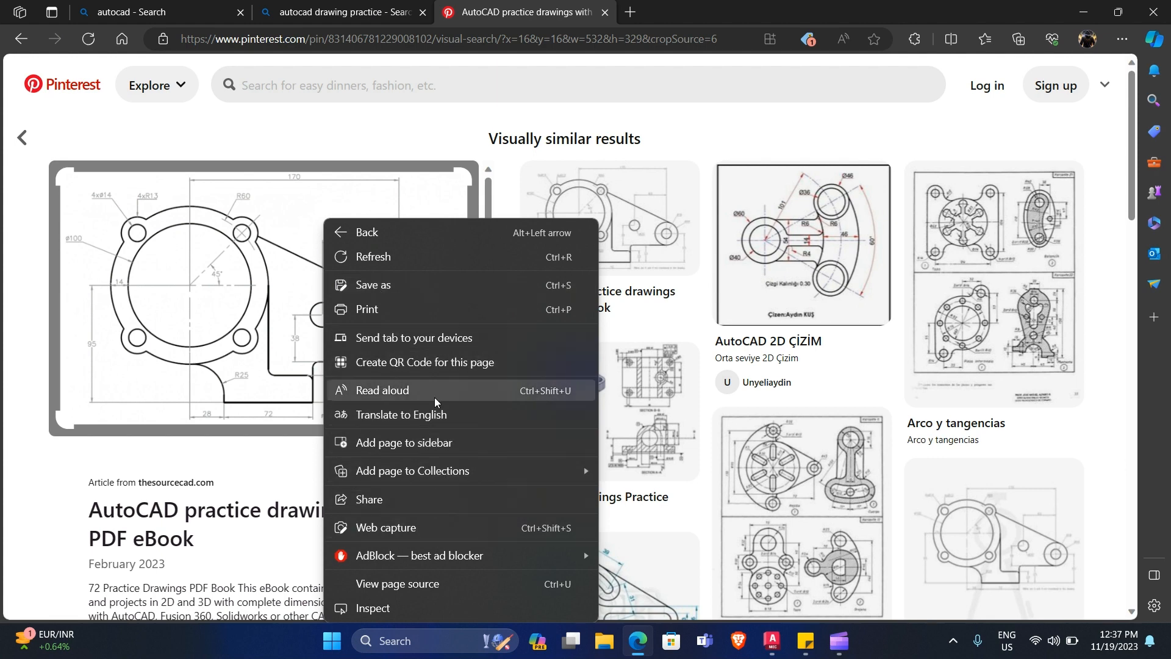
left_click(414, 291)
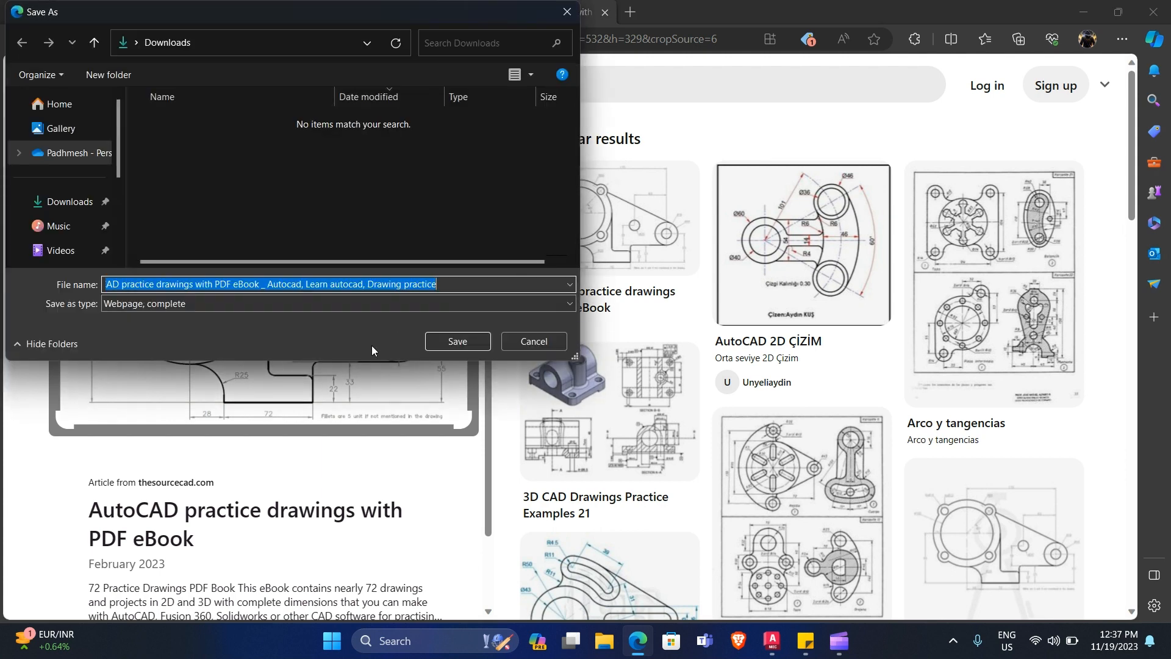
left_click(446, 346)
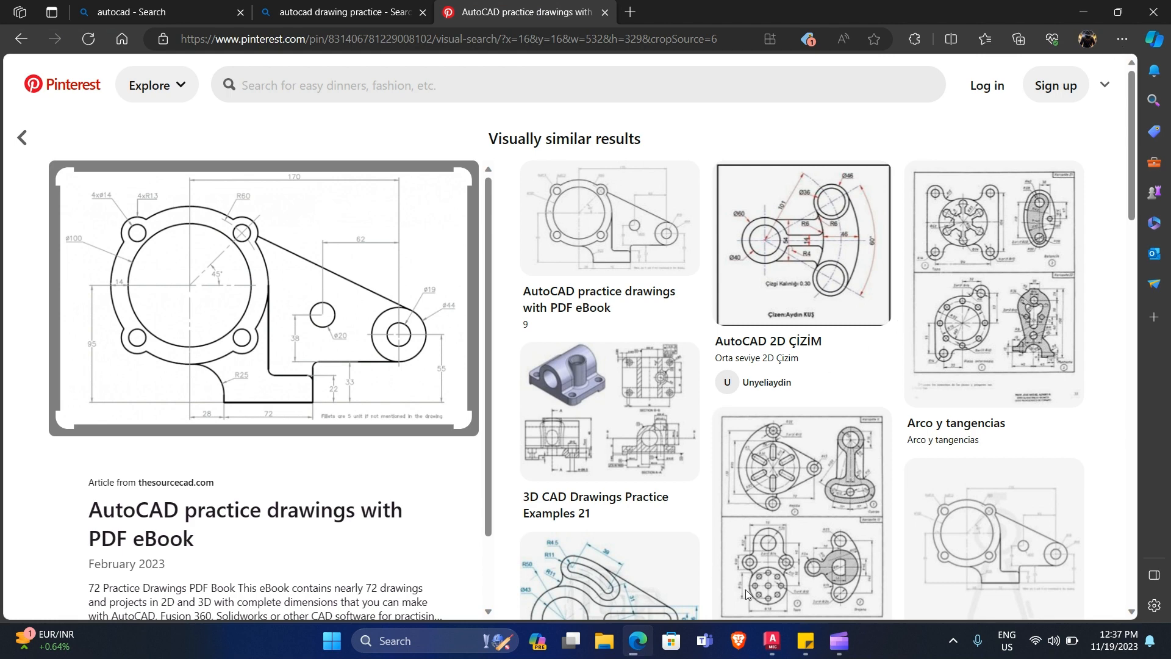
key("alt+f")
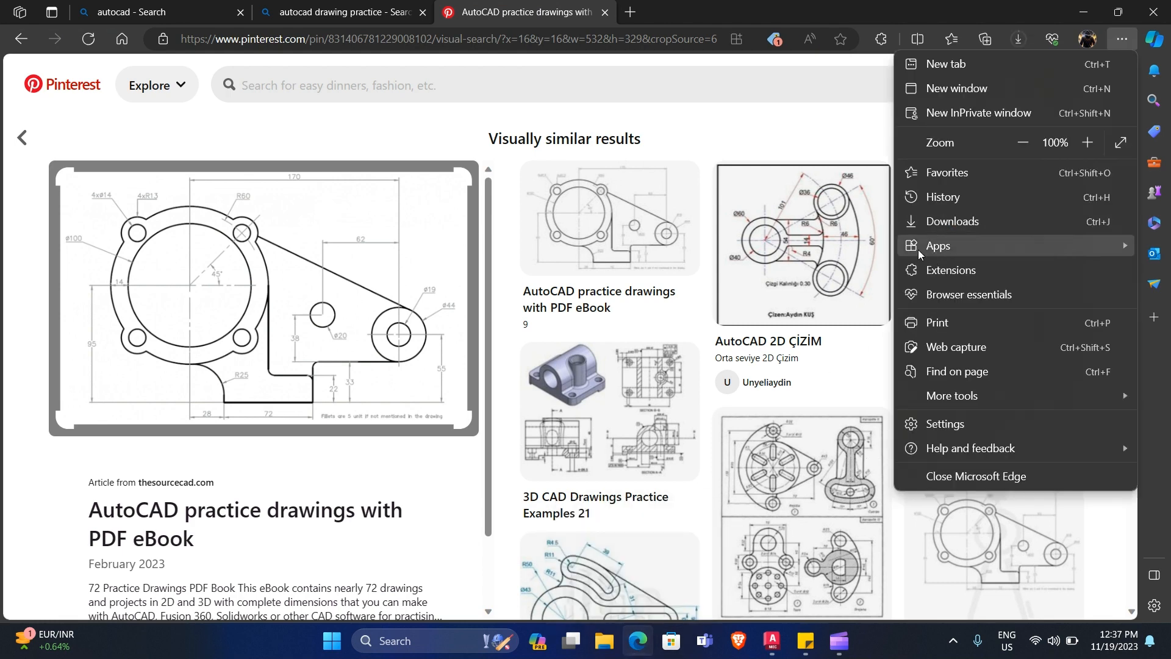
left_click(935, 225)
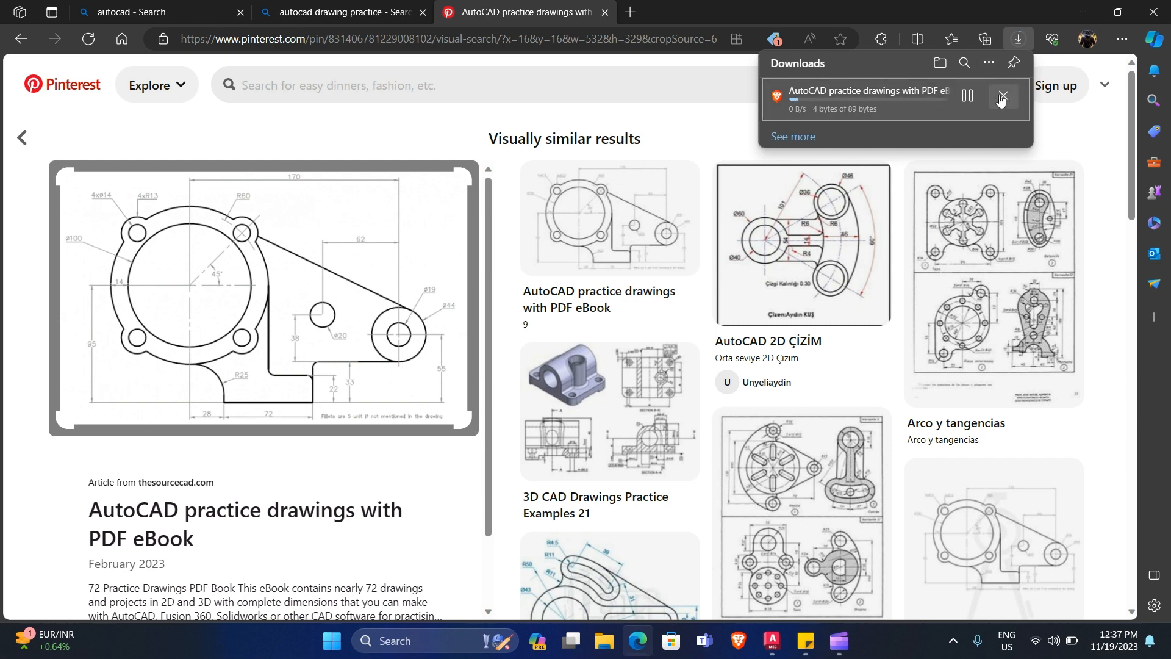
left_click(1000, 98)
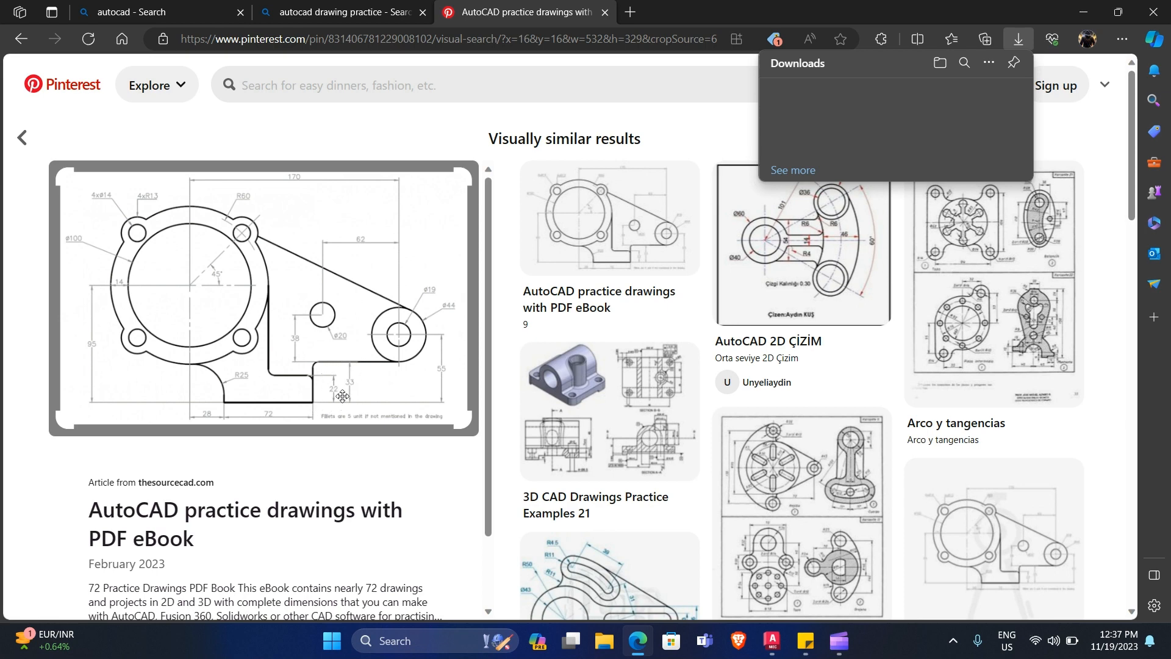
- Switch to AutoCAD and draw a 33-unit vertical line upward from the right end of the 72-unit line, consulting the browser reference drawing
key("alt+Tab")
type("l")
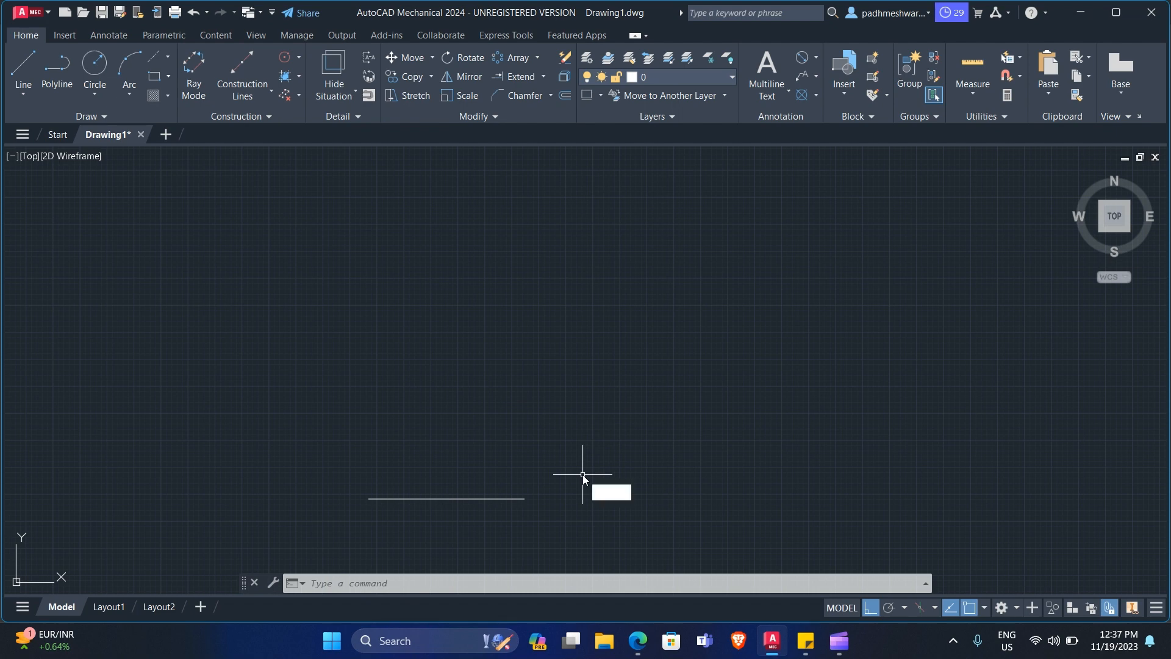
key("Return")
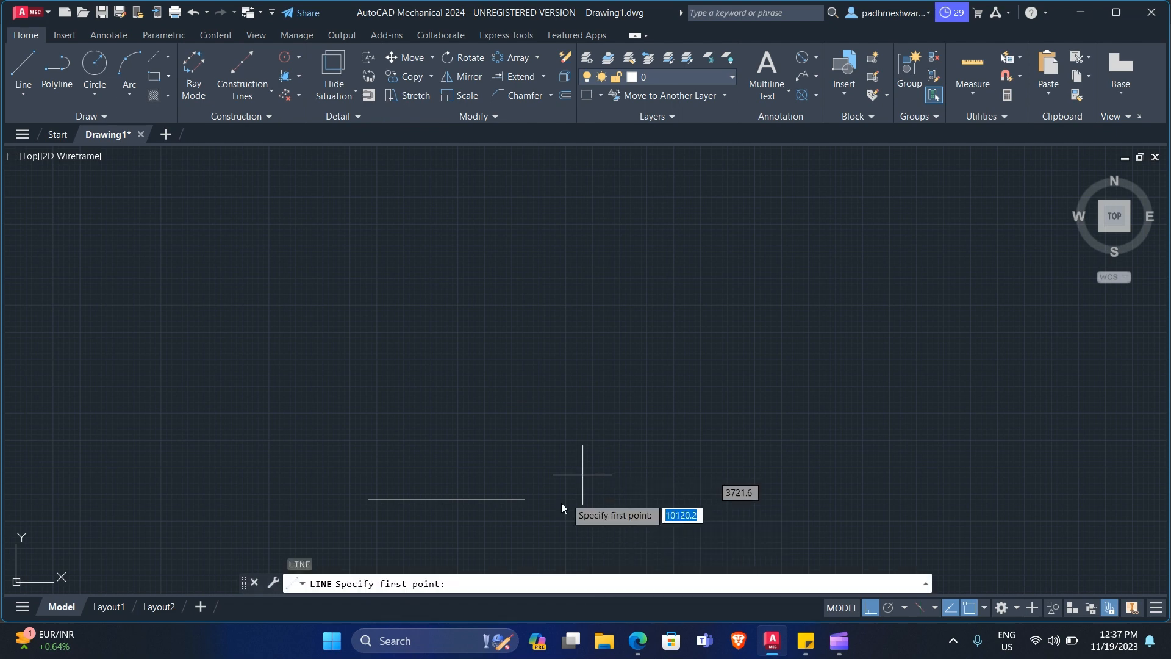
left_click(523, 501)
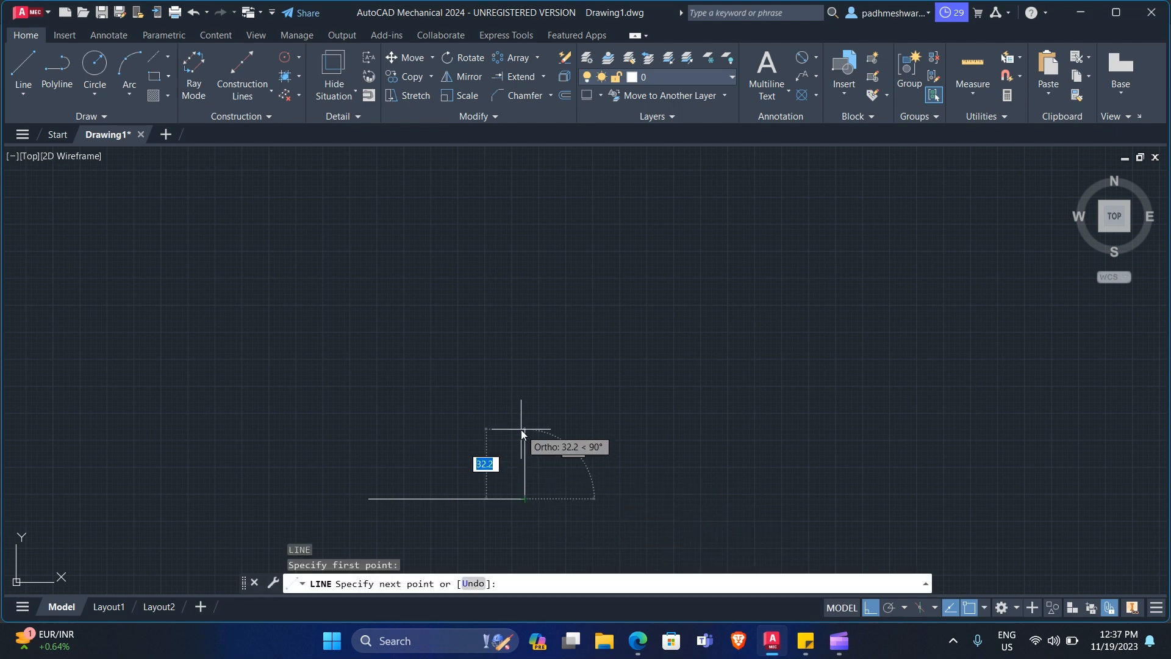
type("33")
key("Return")
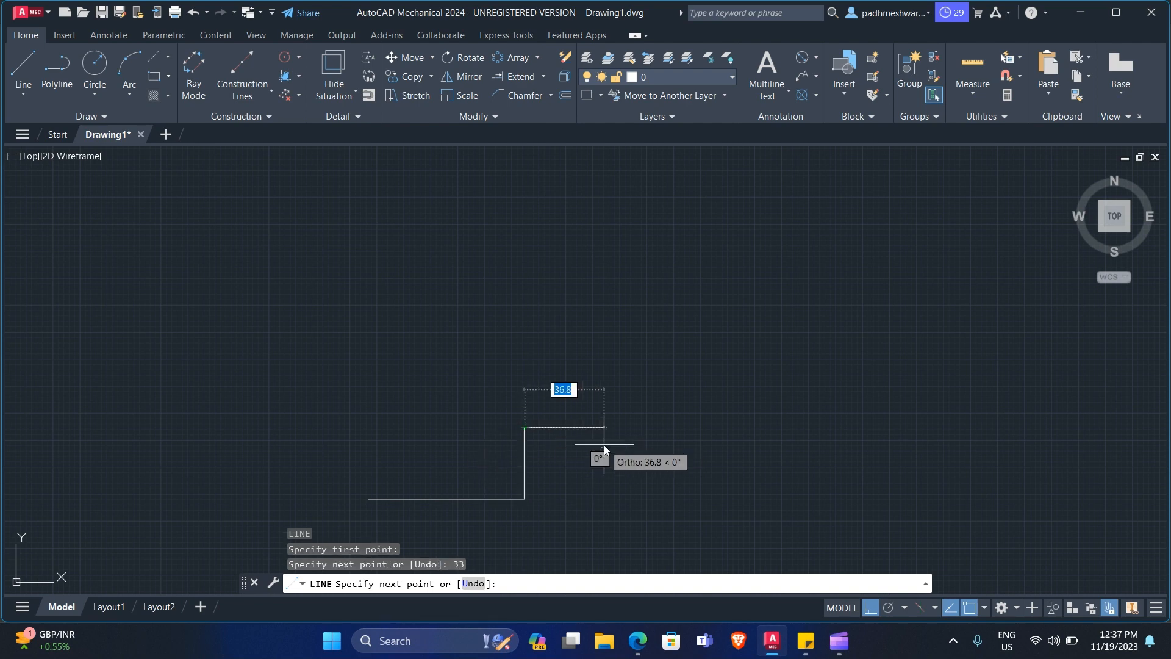
key("alt+Tab")
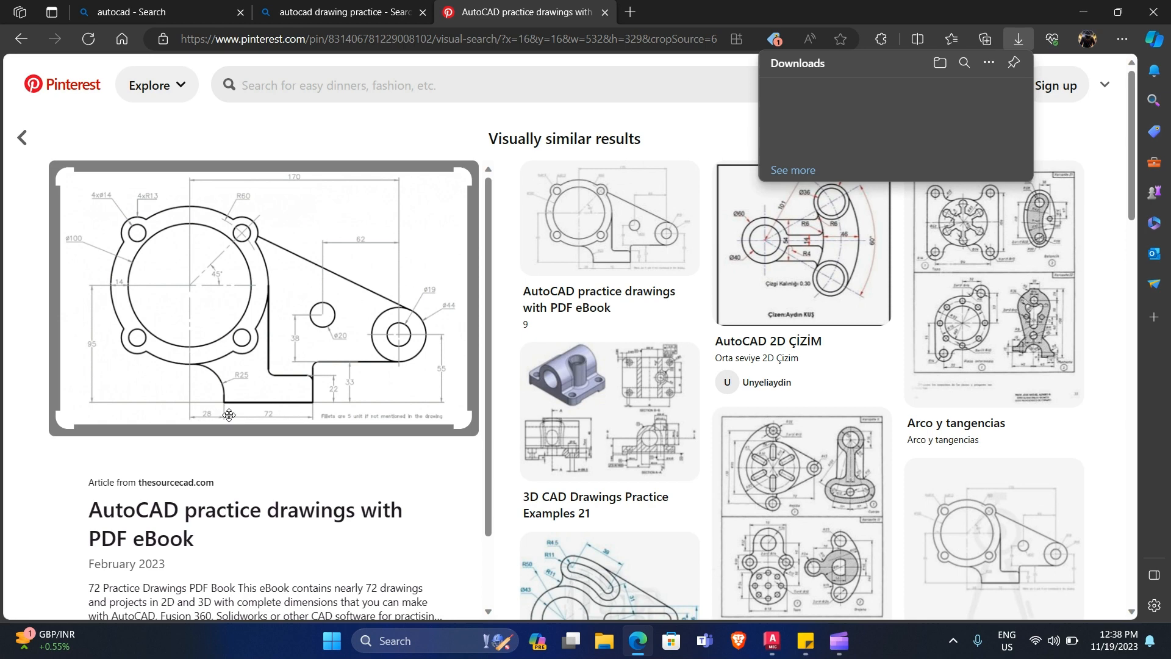
key("alt+Tab")
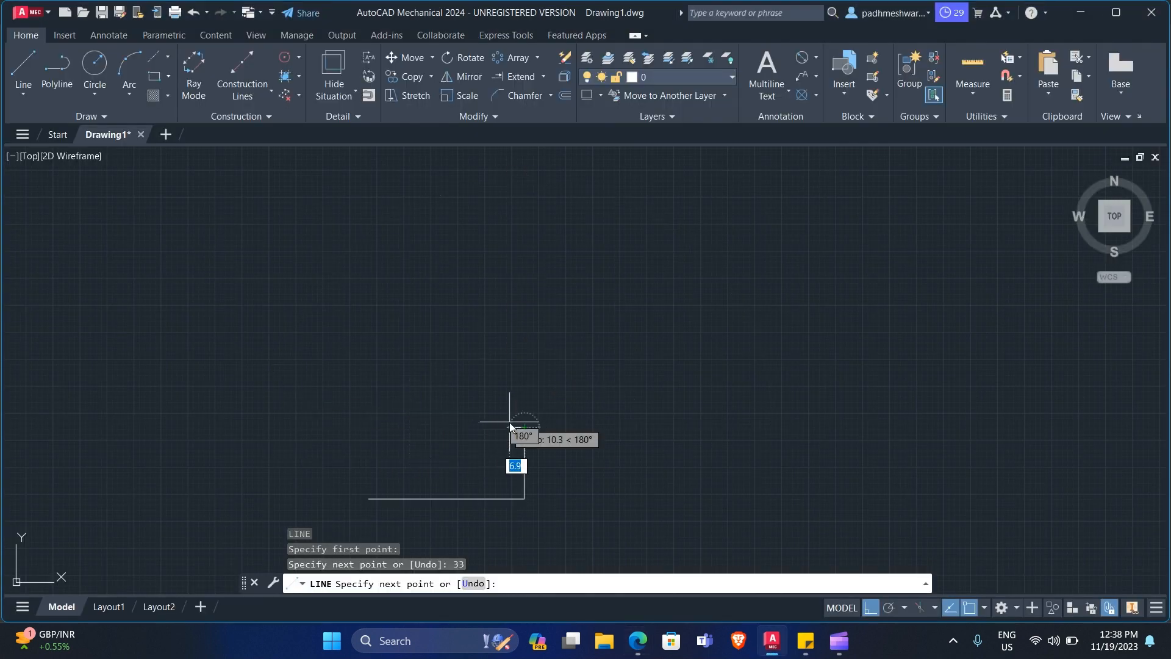
key("Escape")
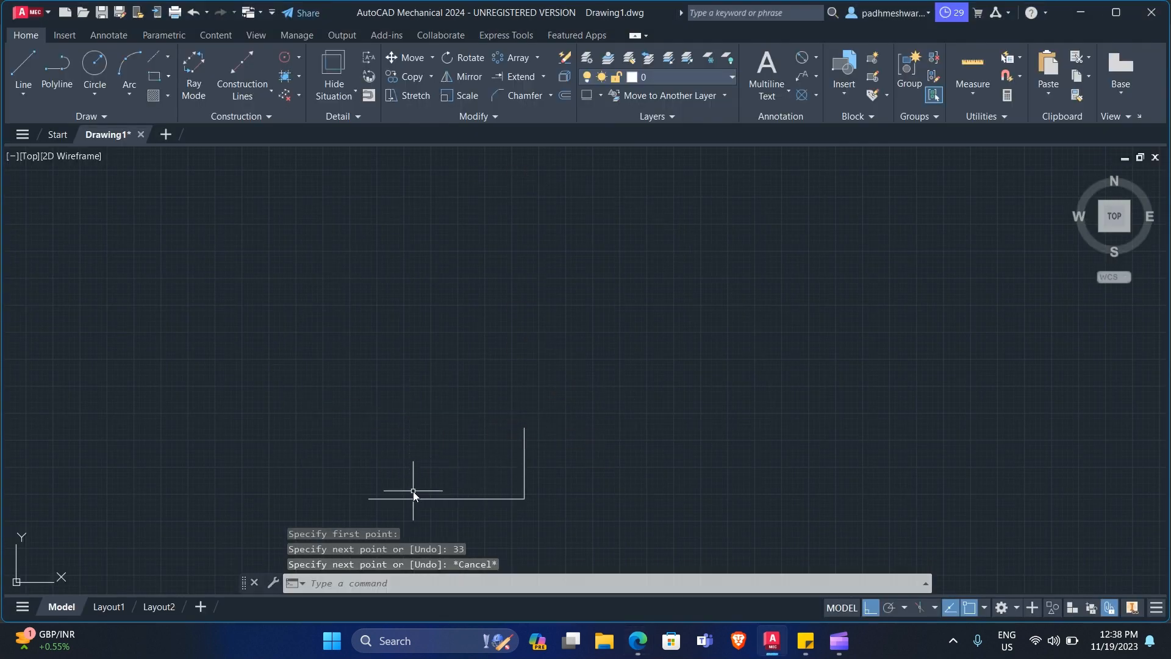
- Draw a 28-unit line leftward from the base edge's left end, continuing with a 170-unit line back to the right
type("l")
key("Return")
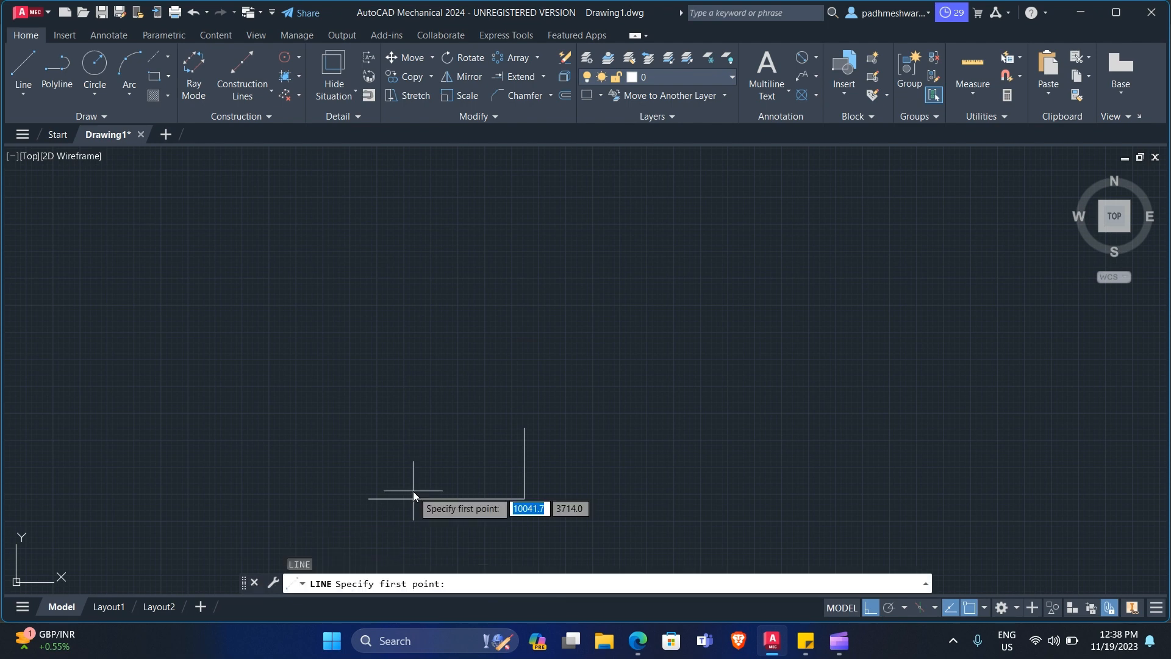
left_click(371, 503)
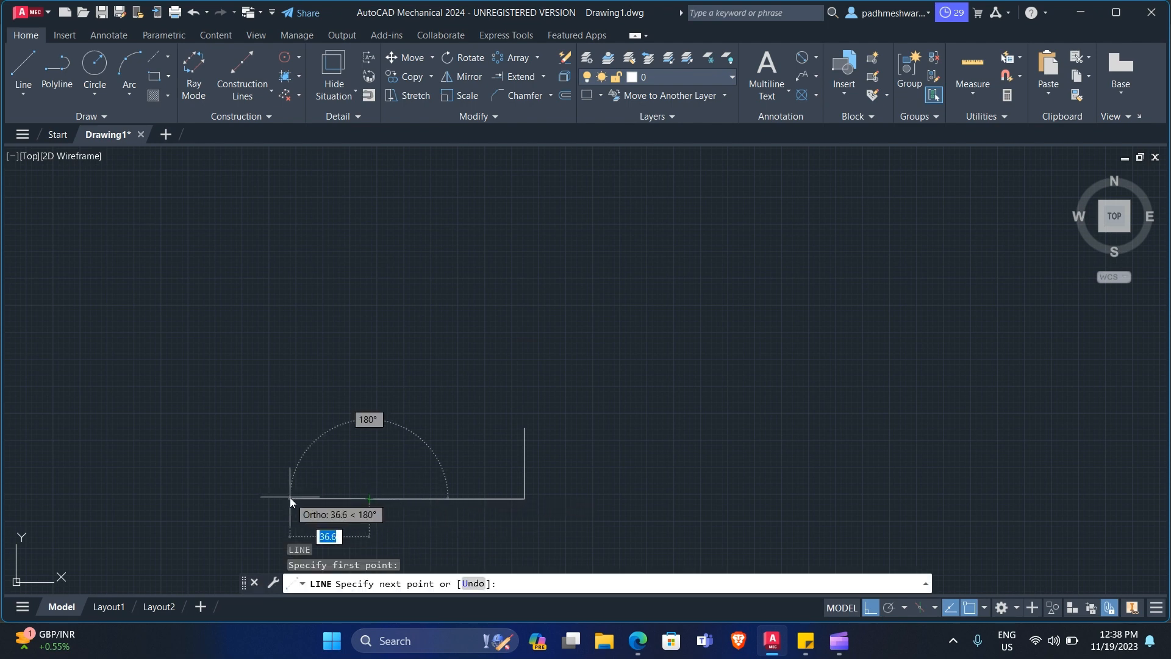
type("28")
key("Return")
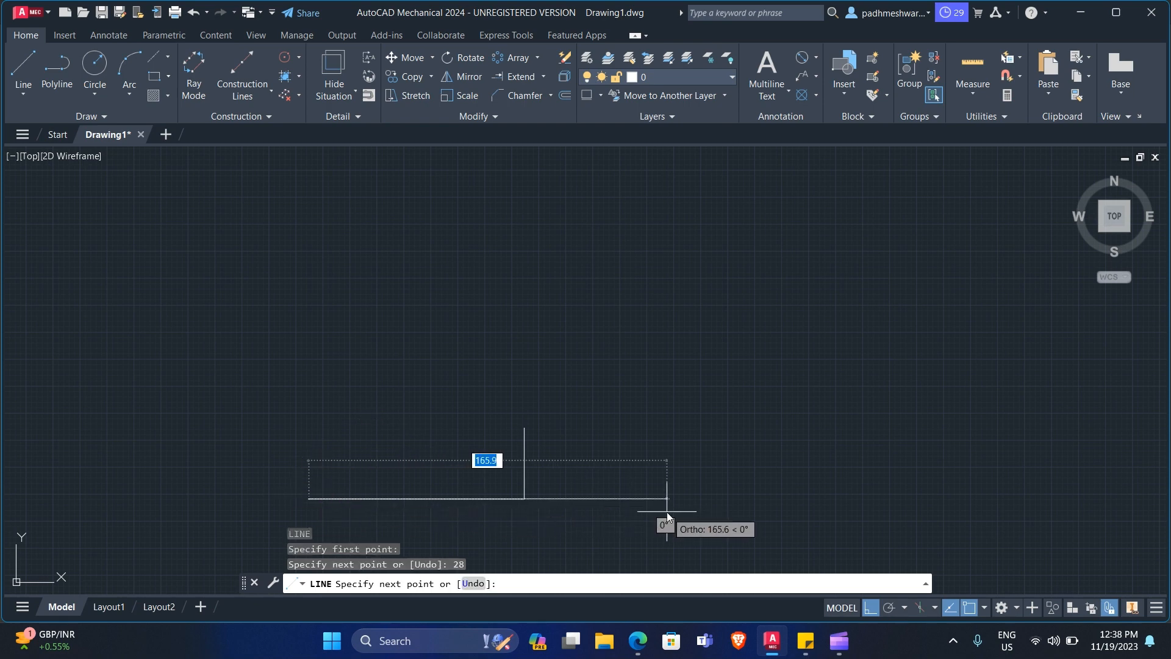
type("170")
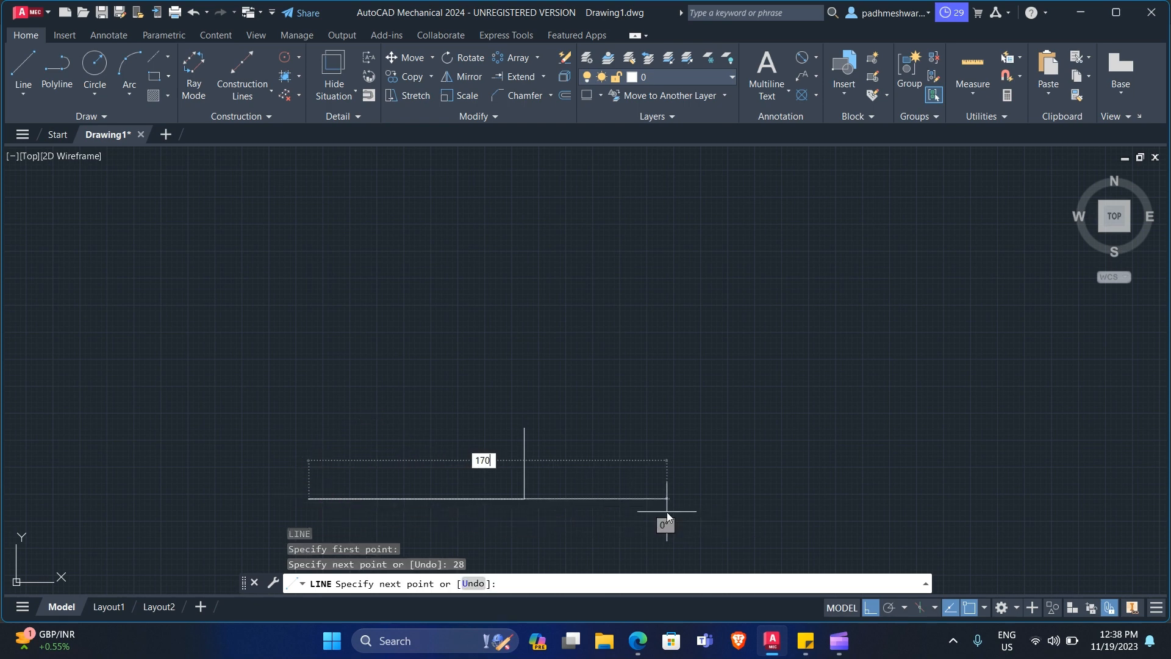
key("Return")
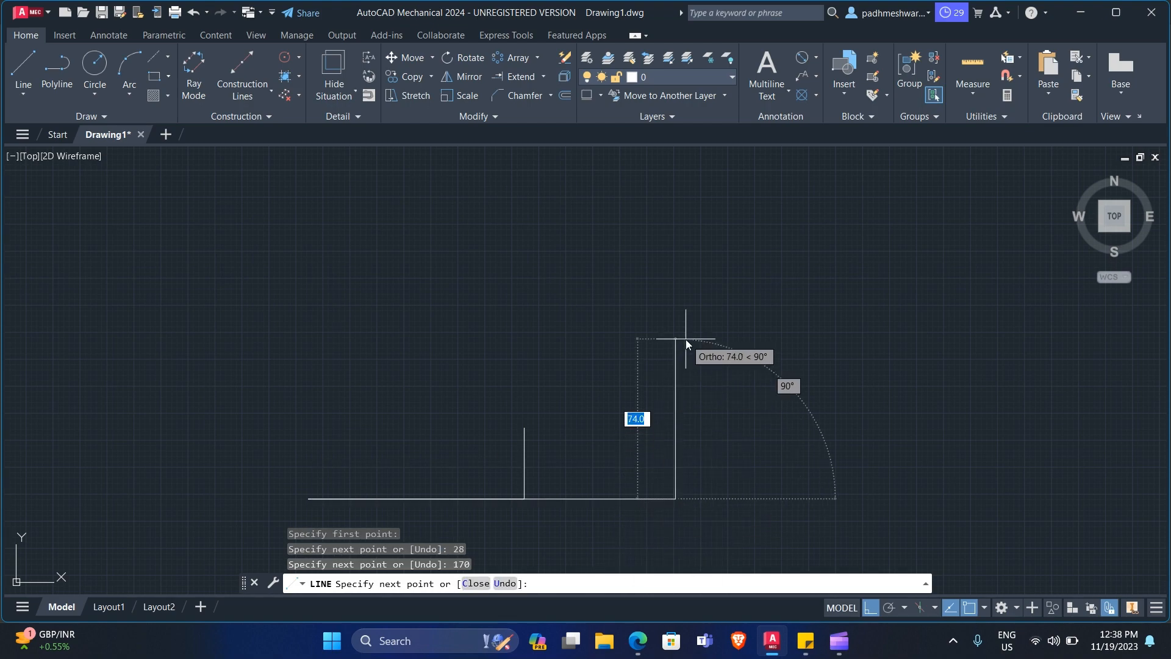
- Draw a 55-unit vertical line upward from the right end of the 170-unit line, consulting the browser reference drawing
key("alt+Tab")
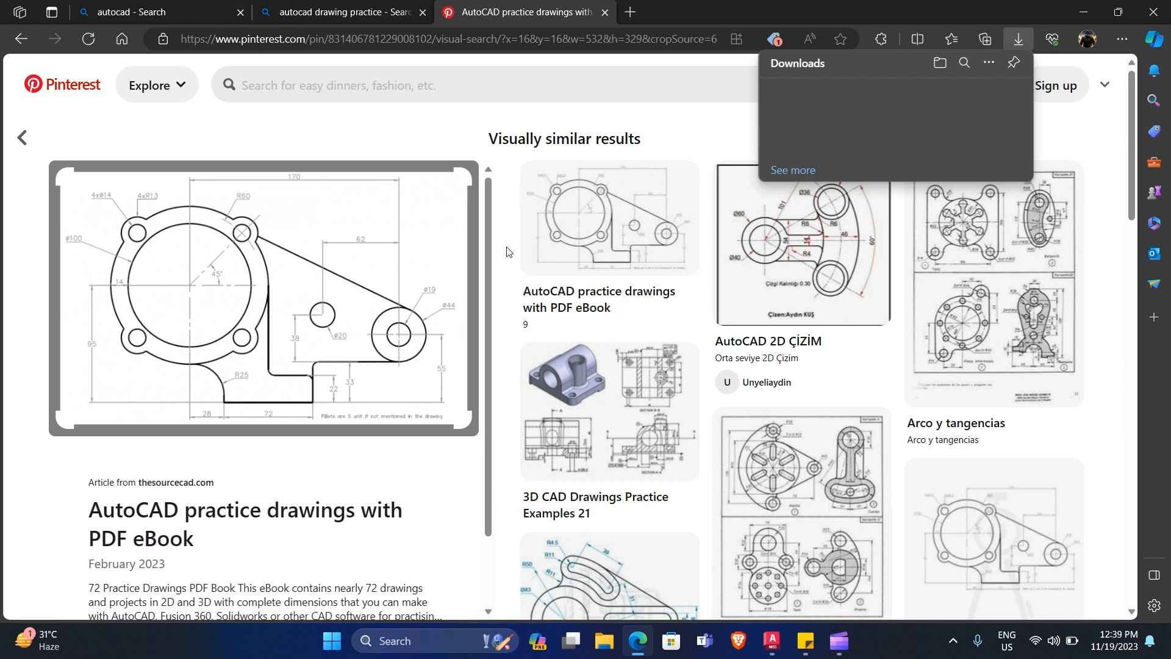
key("alt+Tab")
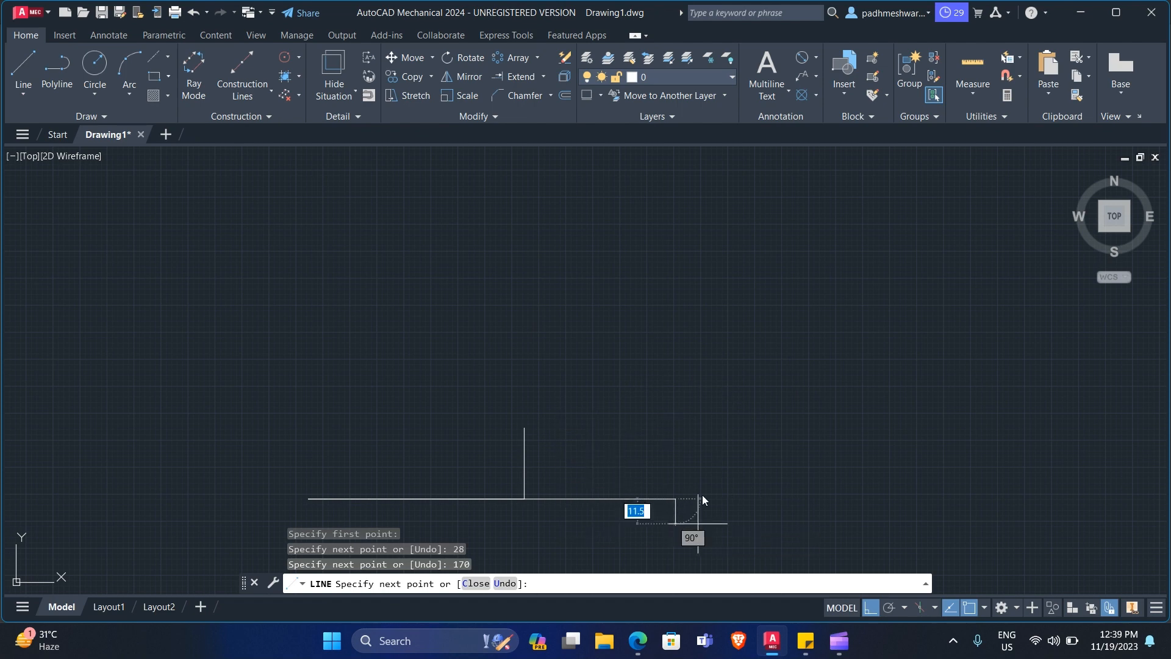
type("55")
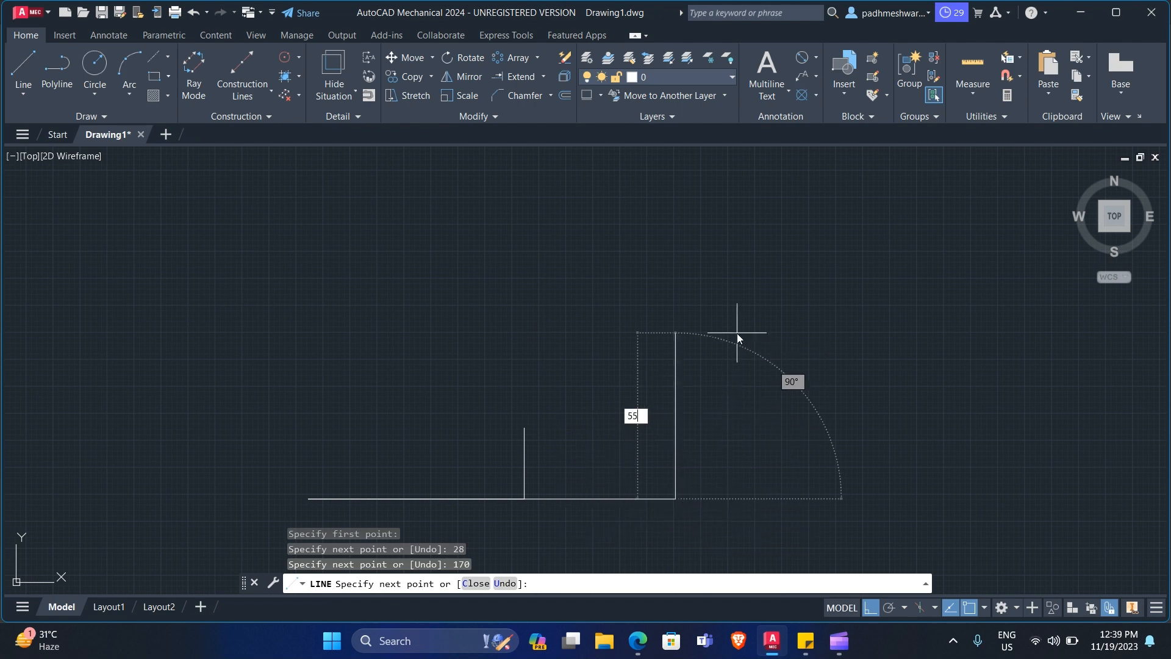
key("Return")
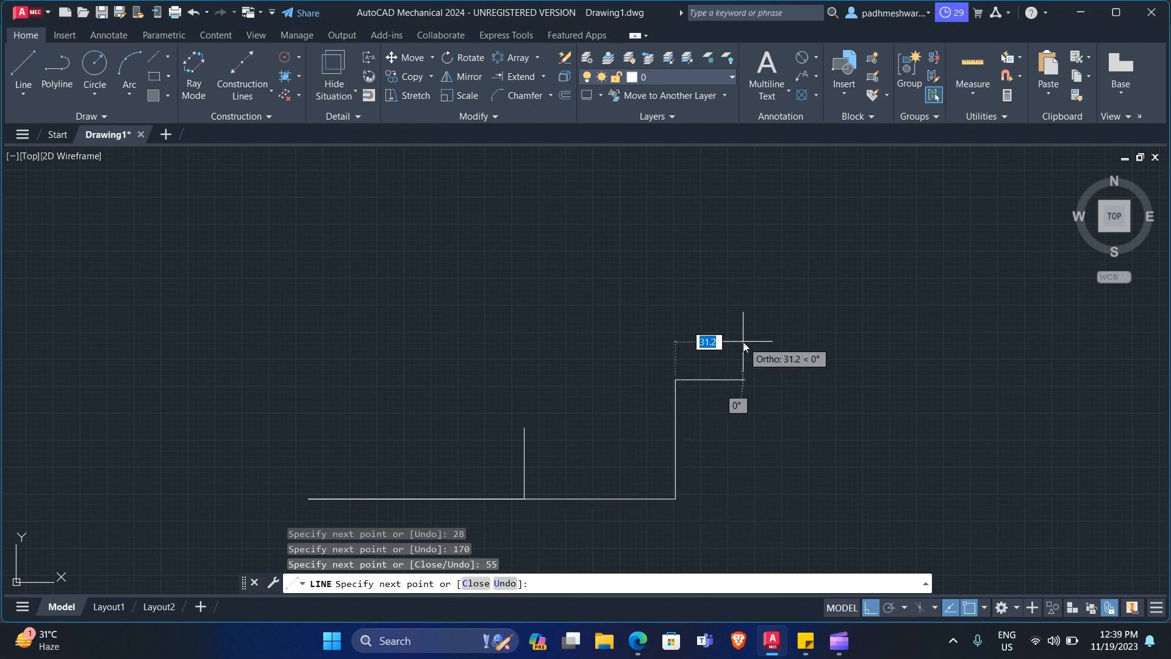
key("Escape")
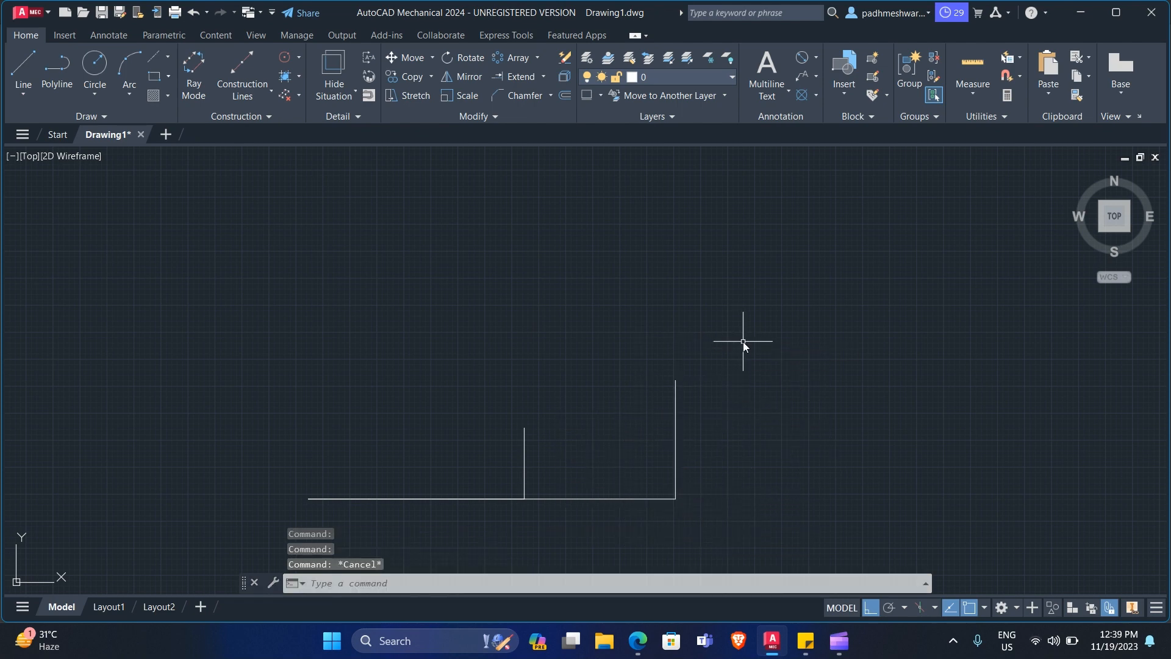
- Delete the 170-unit horizontal construction line and the 28-unit line extending left of the base edge
left_click(595, 499)
key("Delete")
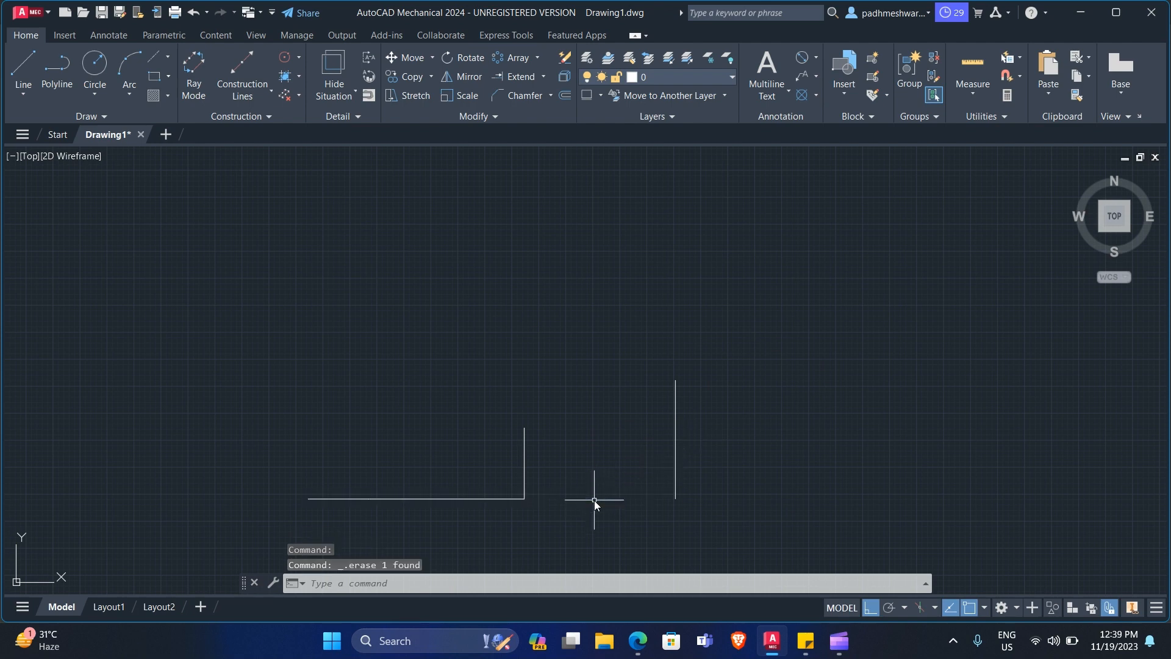
left_click(321, 499)
key("Delete")
- Draw a 19-unit diameter circle centered on the upper end of the 55-unit vertical line, consulting the browser reference drawing
key("alt+Tab")
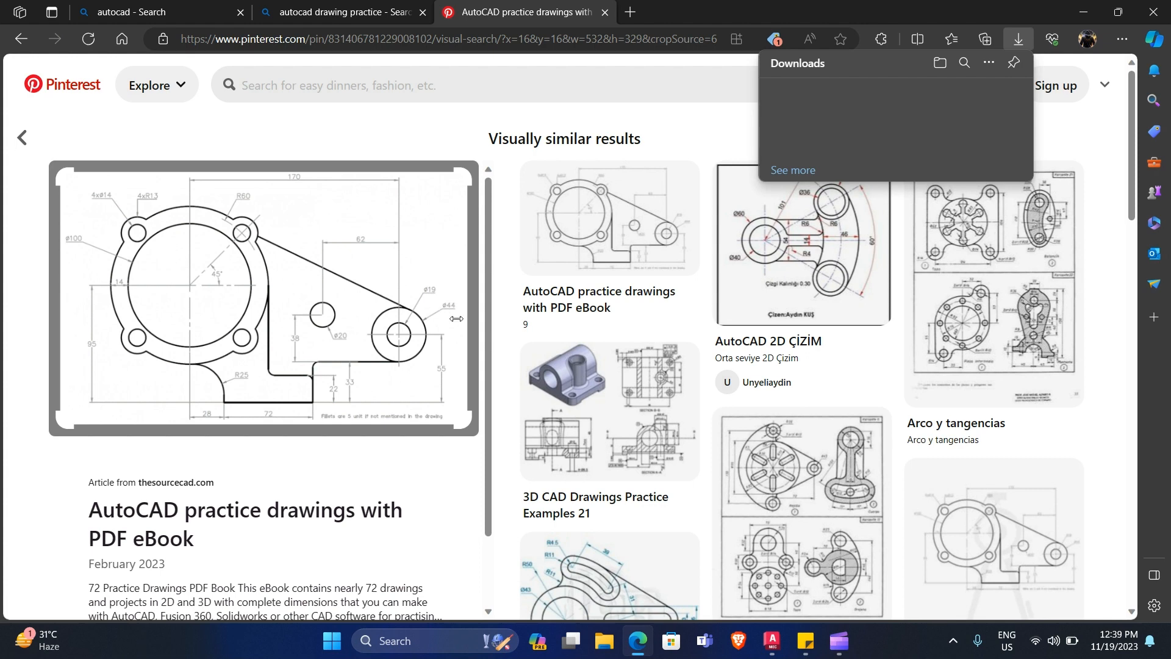
key("alt+Tab")
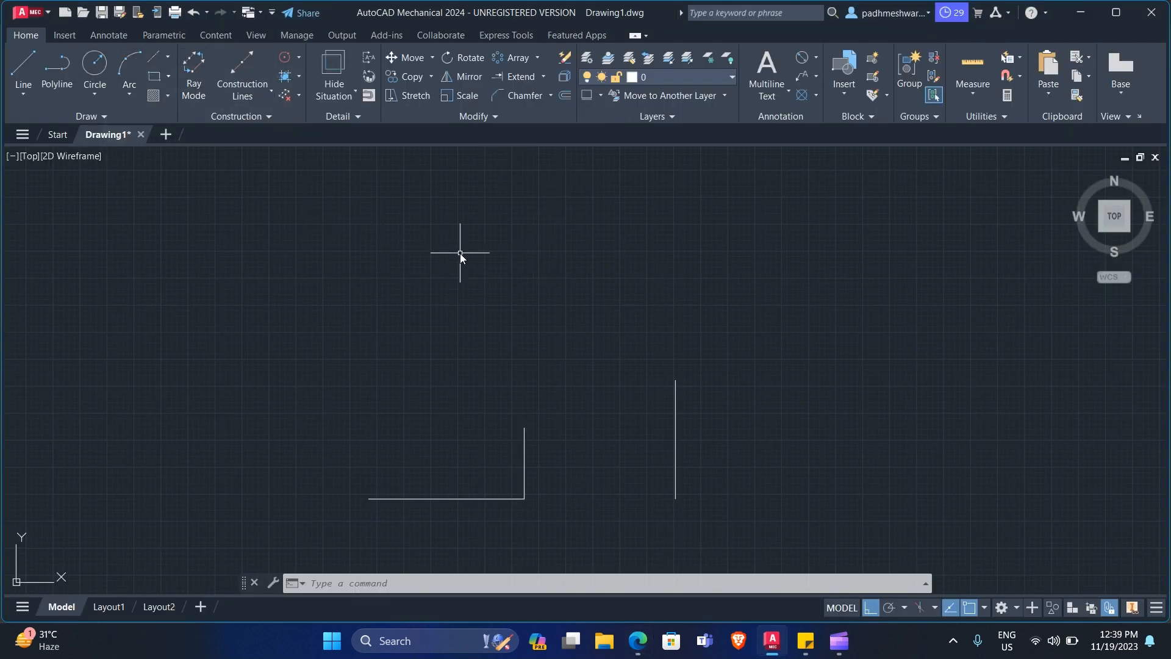
type("c")
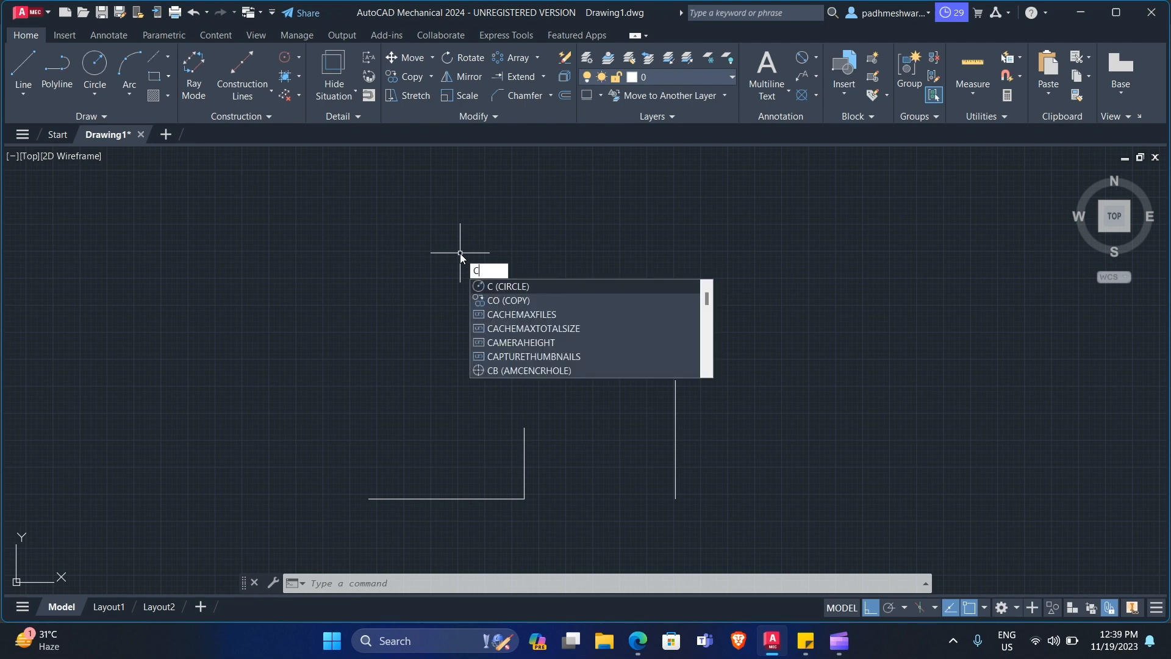
key("Return")
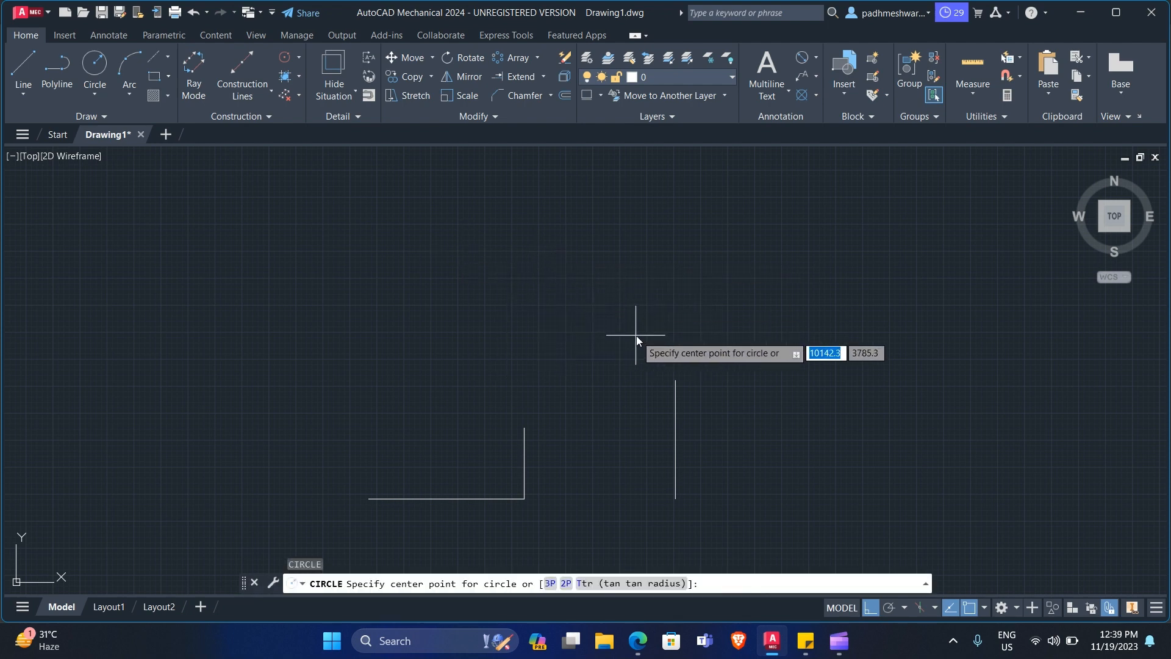
left_click(670, 382)
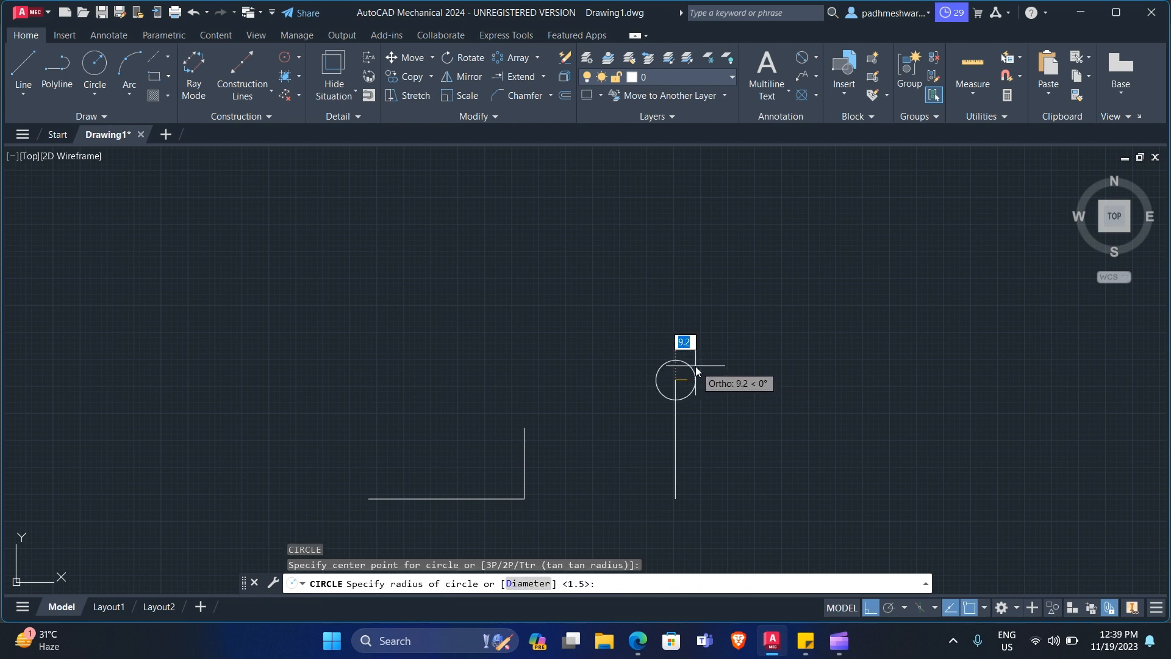
key("alt+Tab")
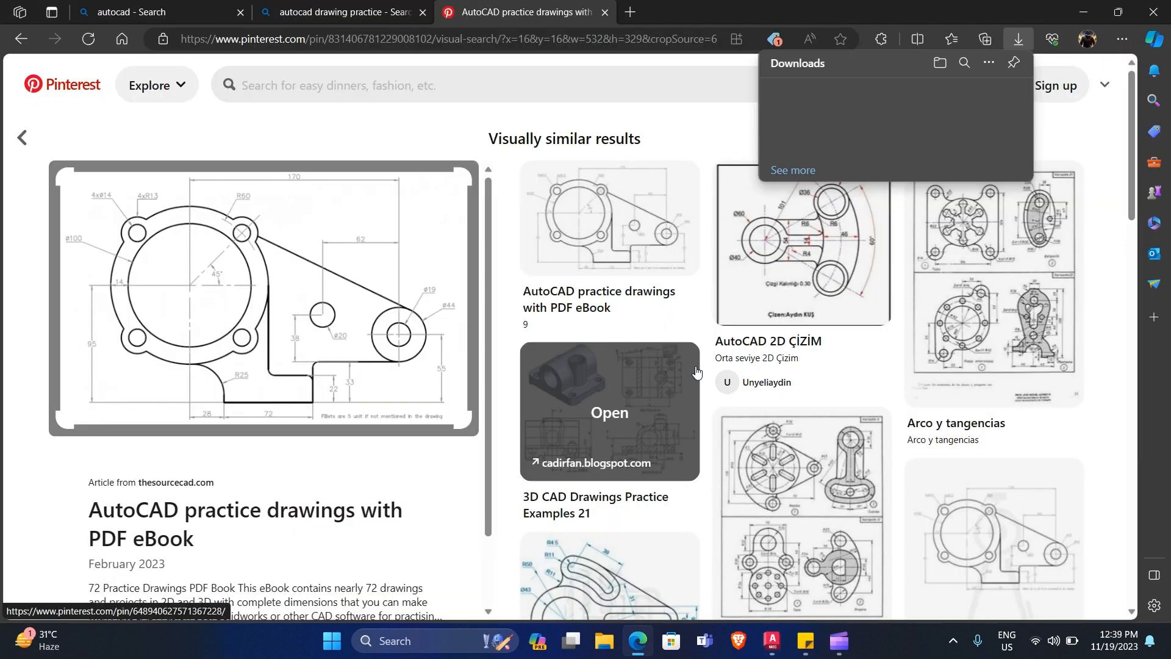
key("alt+Tab")
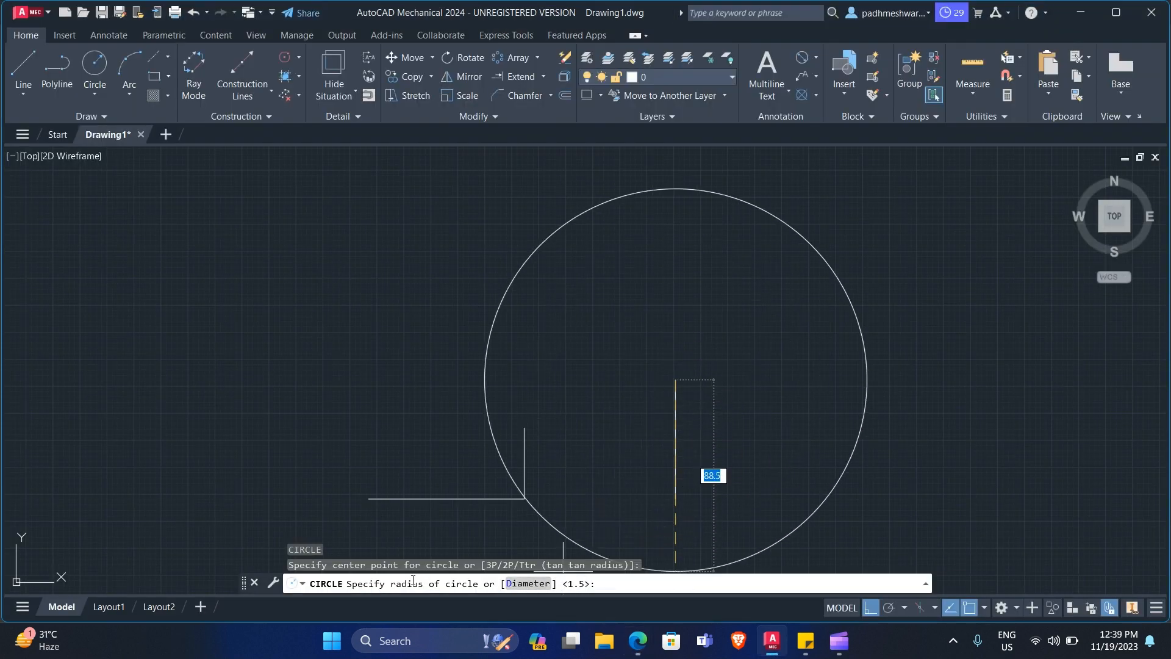
left_click(528, 584)
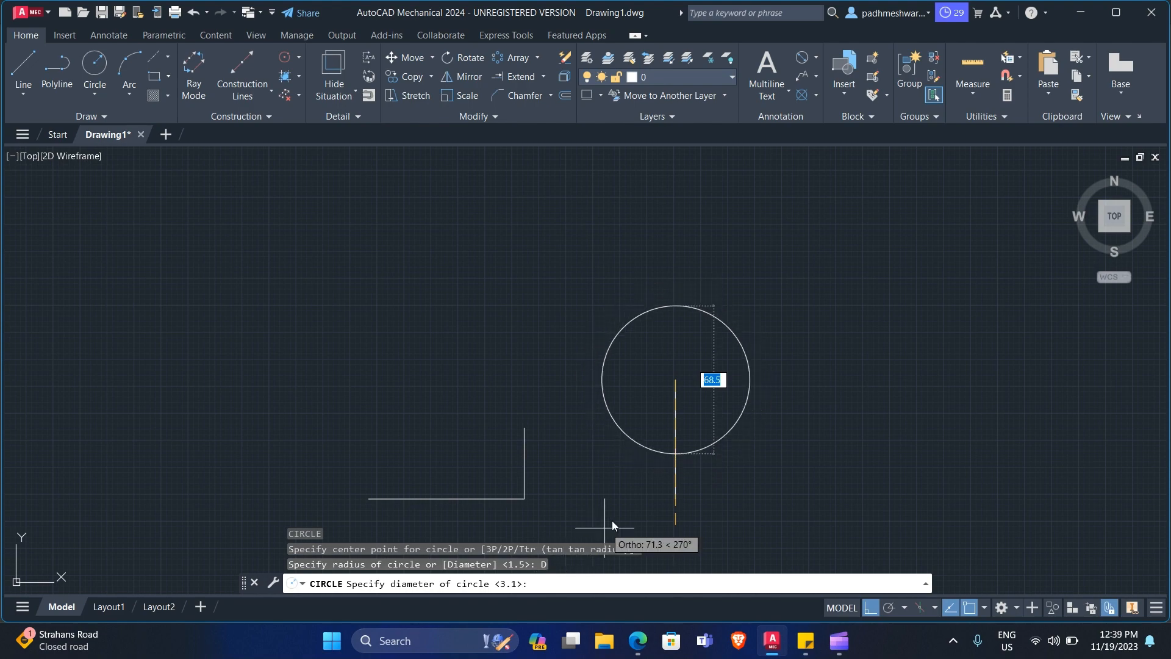
key("alt+Tab")
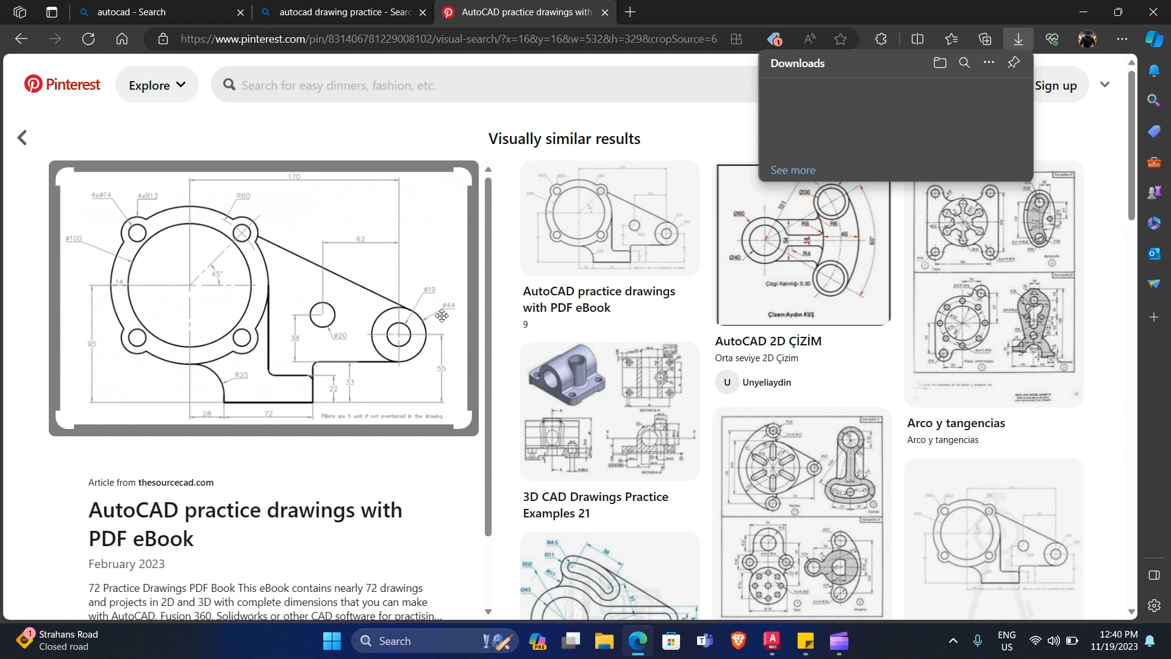
key("alt+Tab")
type("19")
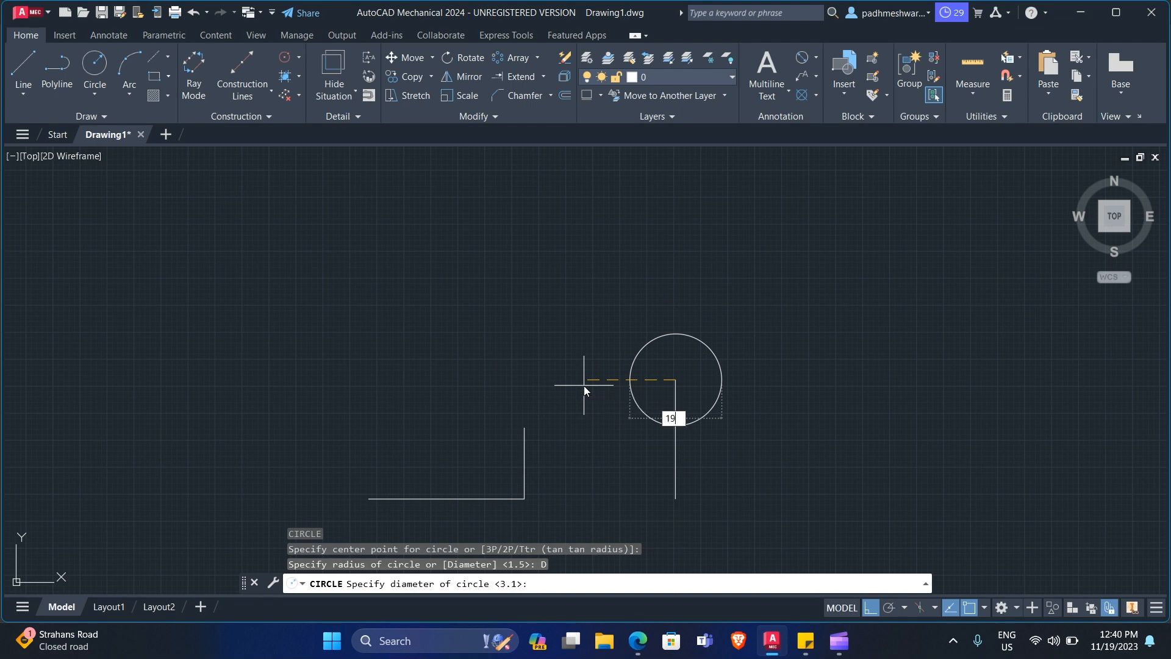
key("Return")
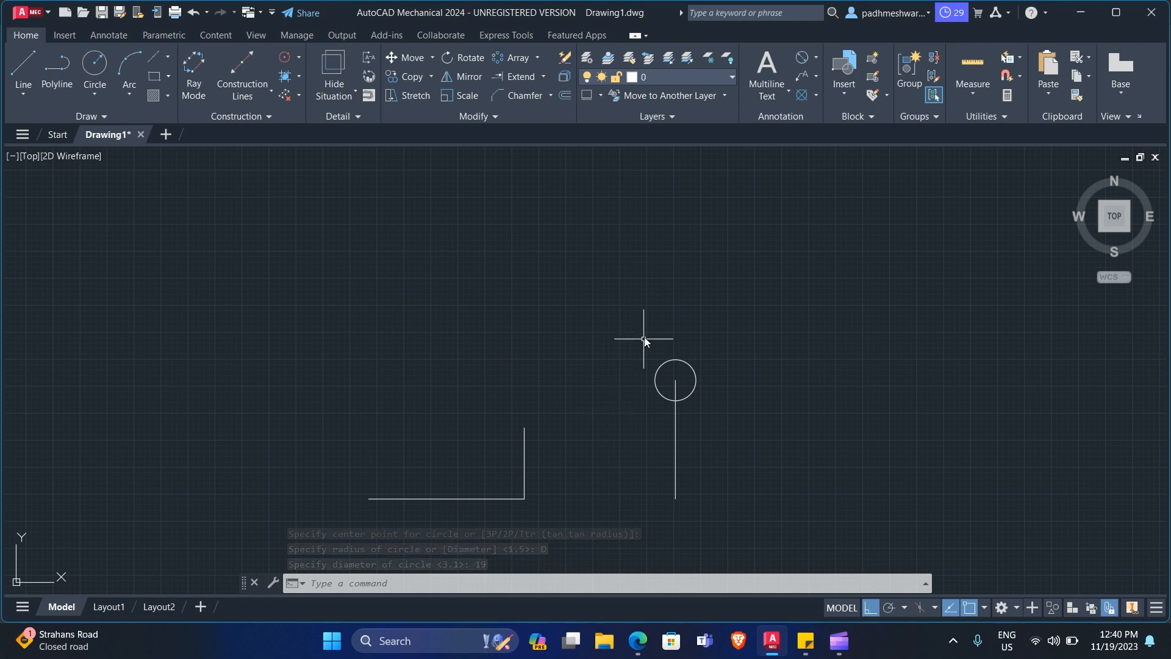
- Draw a 44-unit diameter circle concentric with the 19-unit circle, and delete the 55-unit vertical construction line
key("Return")
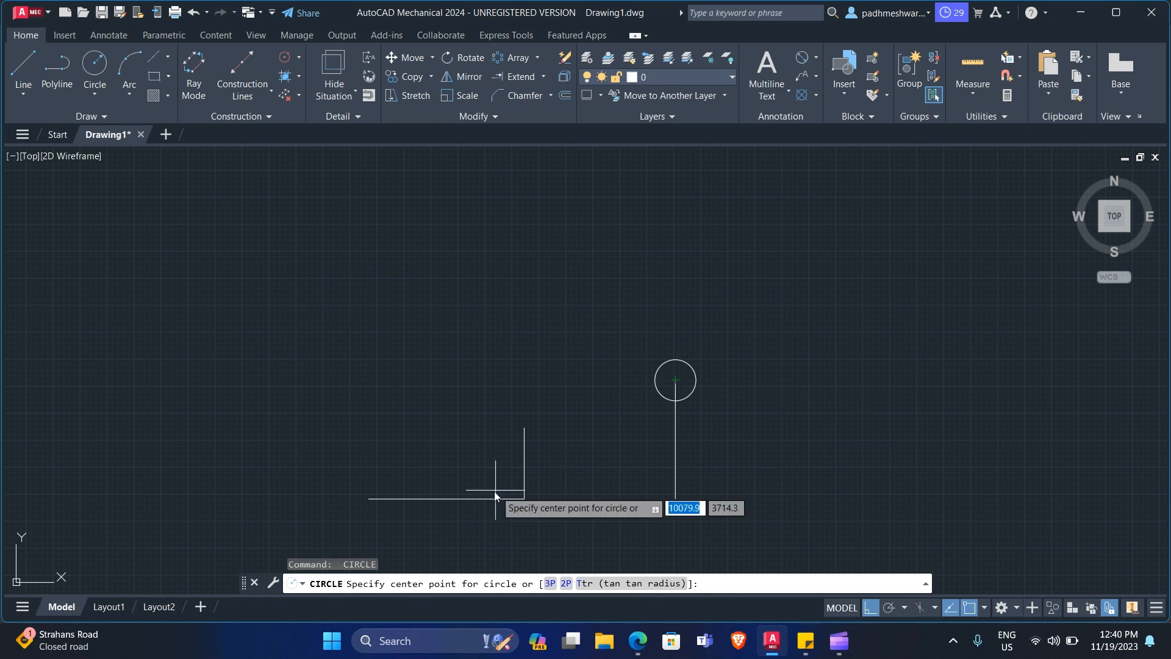
left_click(678, 386)
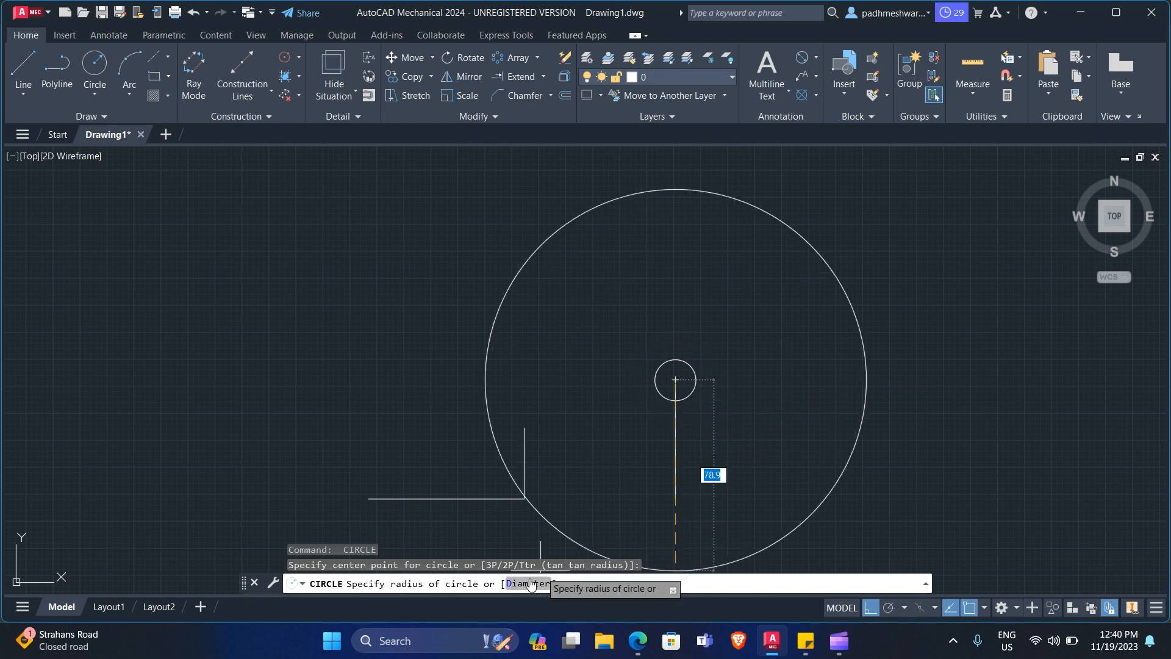
type("D")
key("Return")
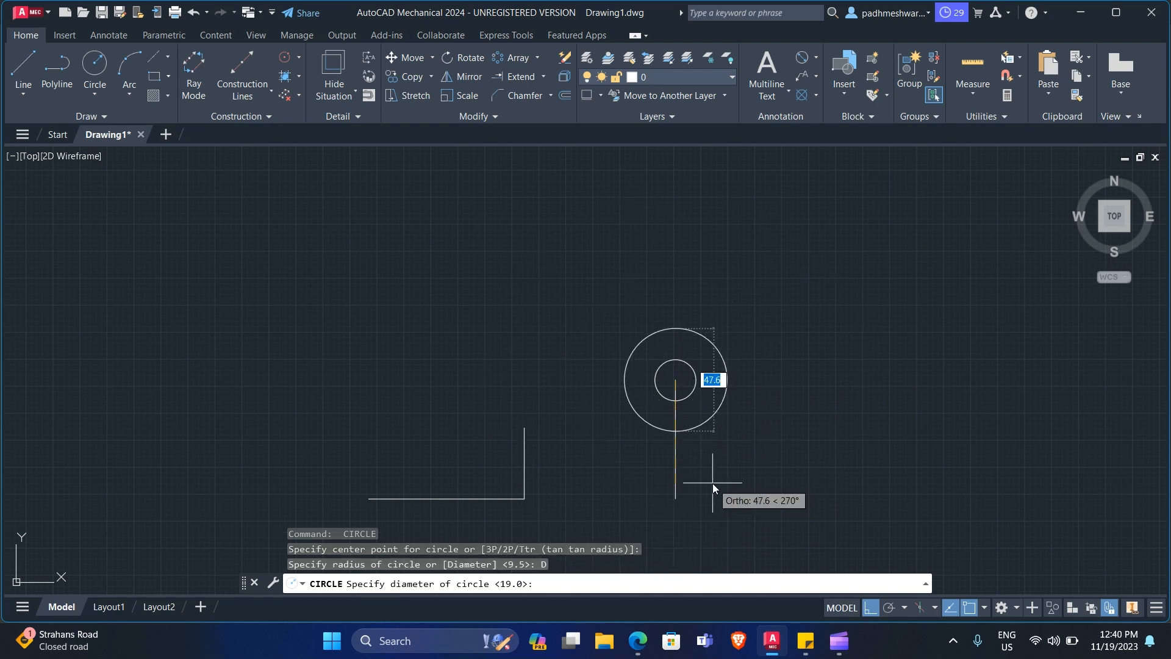
type("44")
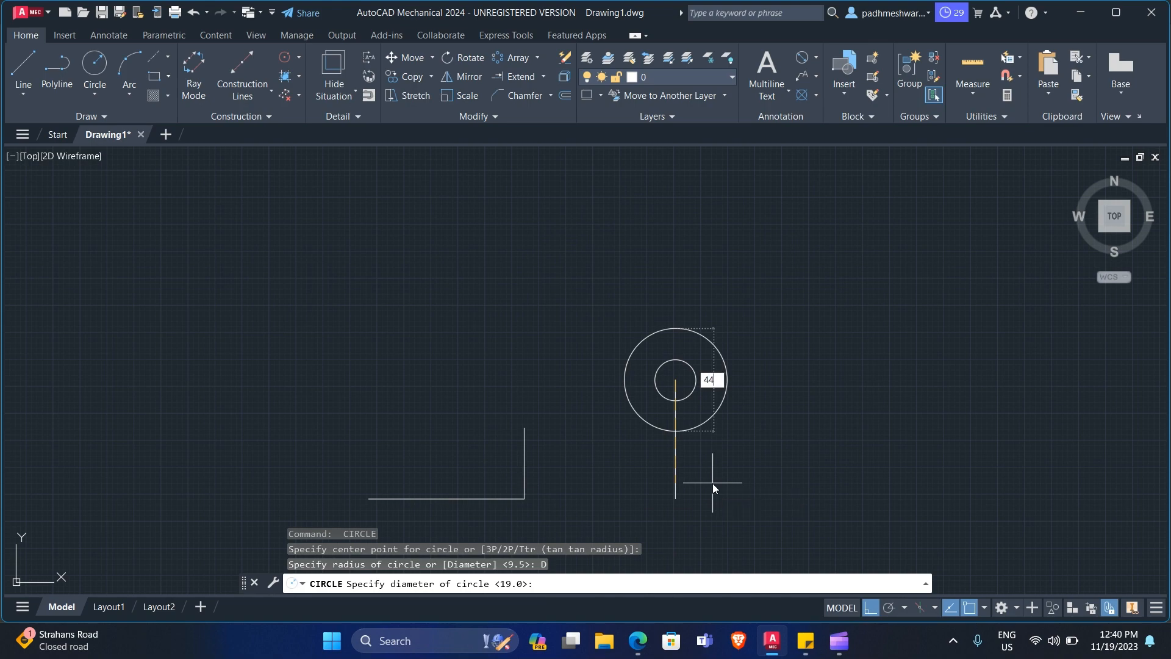
key("alt+Tab")
key("alt+Tab")
key("Return")
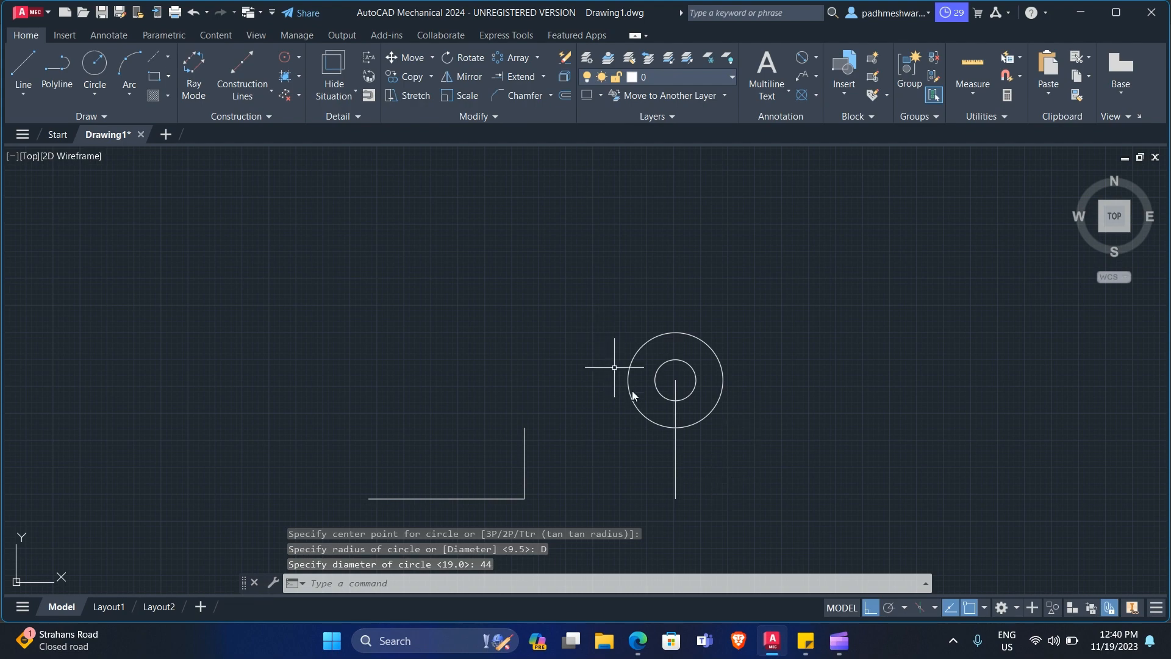
left_click(675, 450)
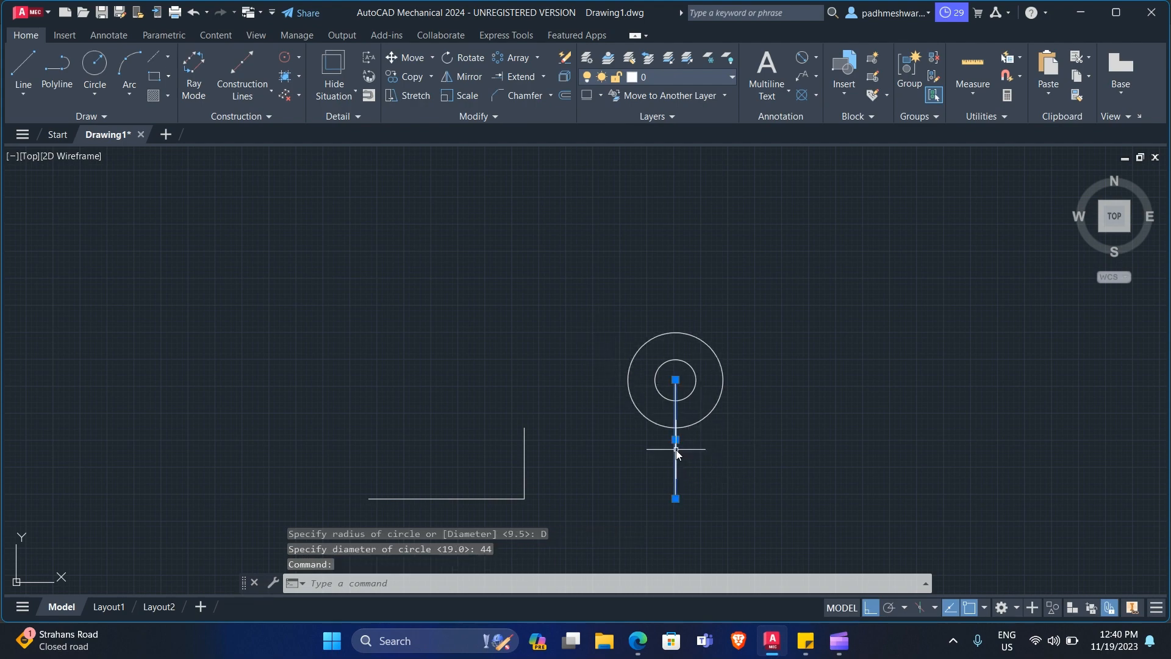
key("Escape")
- Draw a horizontal line from the top of the 33-unit vertical line to the lowest point of the outer circle, and check its length
key("alt+Tab")
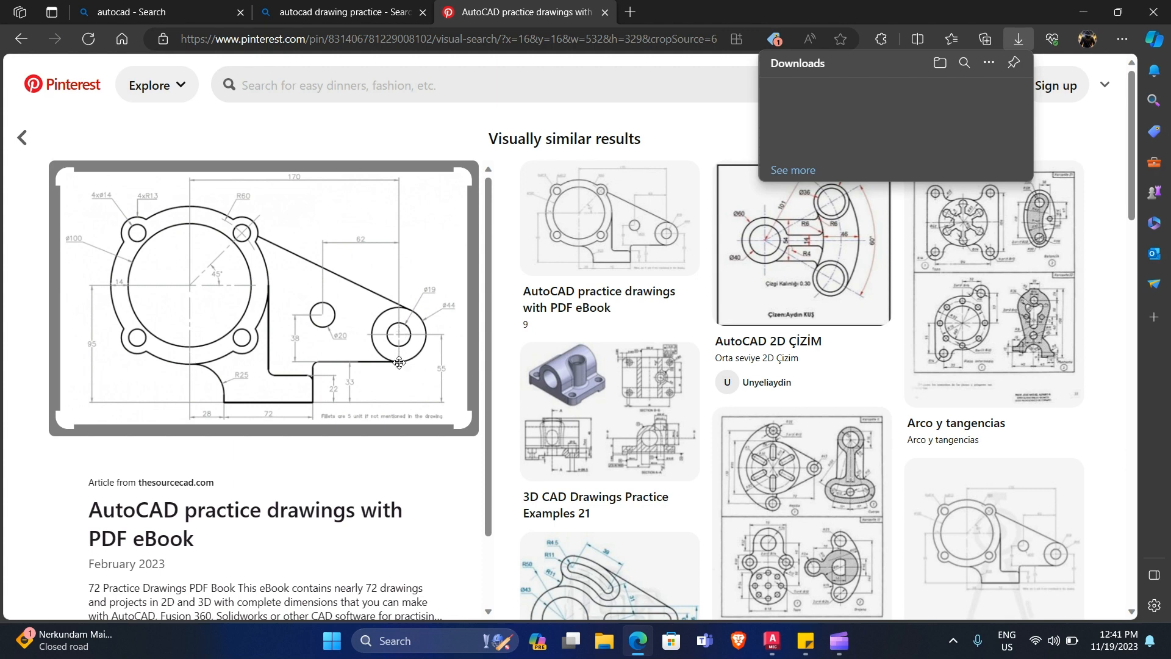
key("alt+Tab")
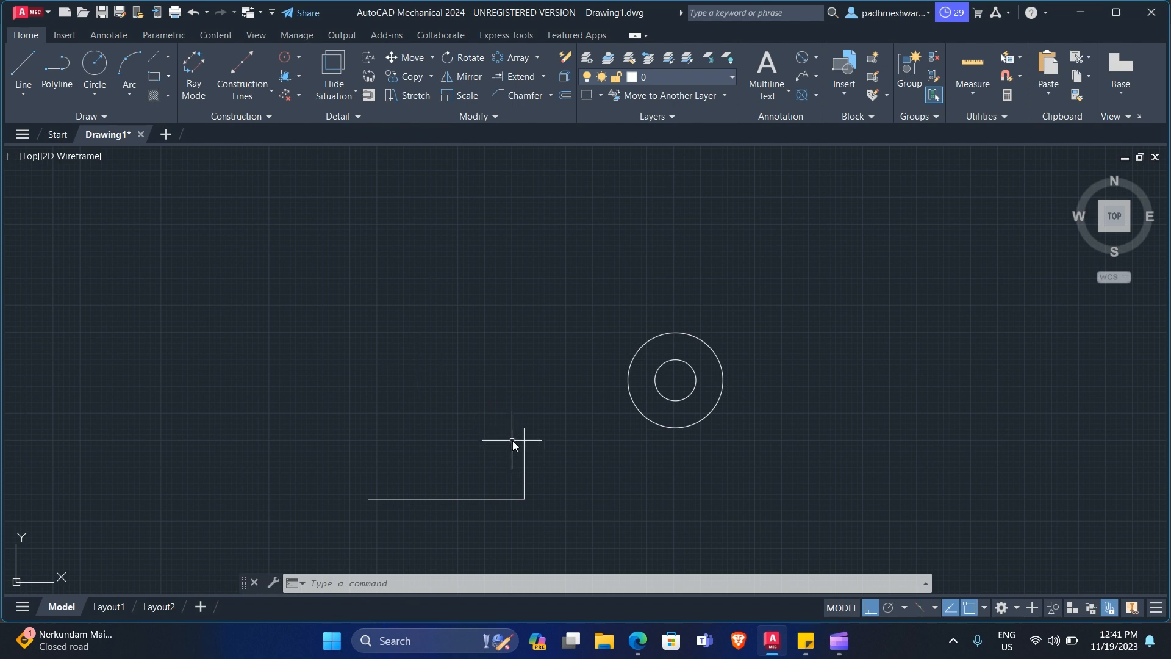
type("l")
key("Return")
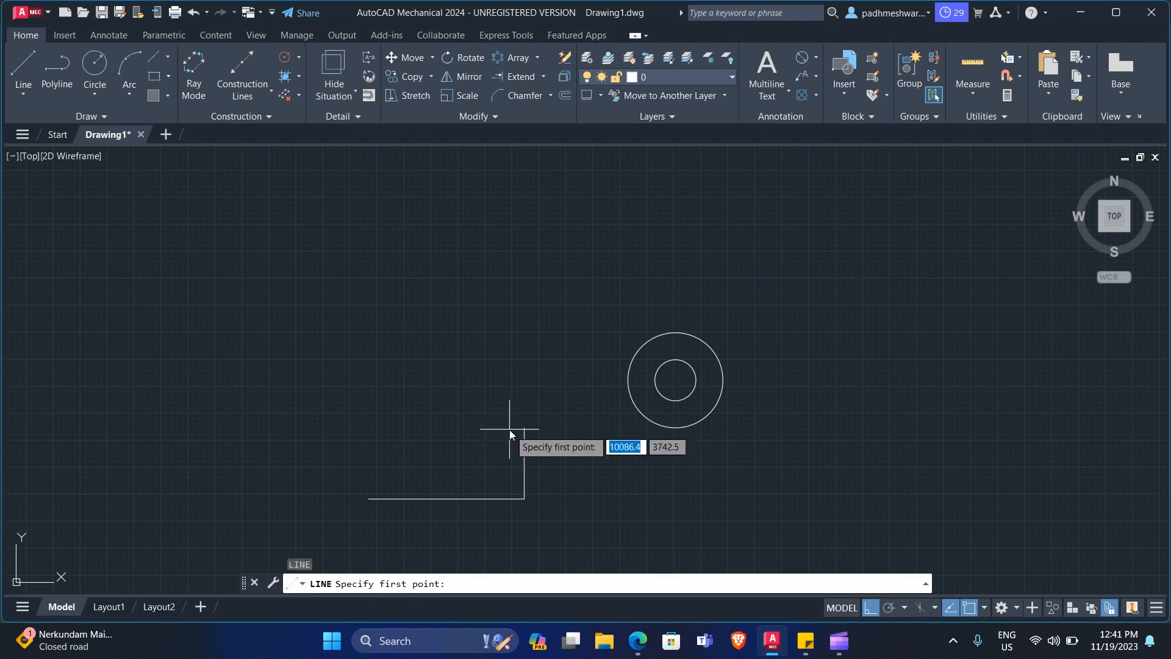
left_click(526, 431)
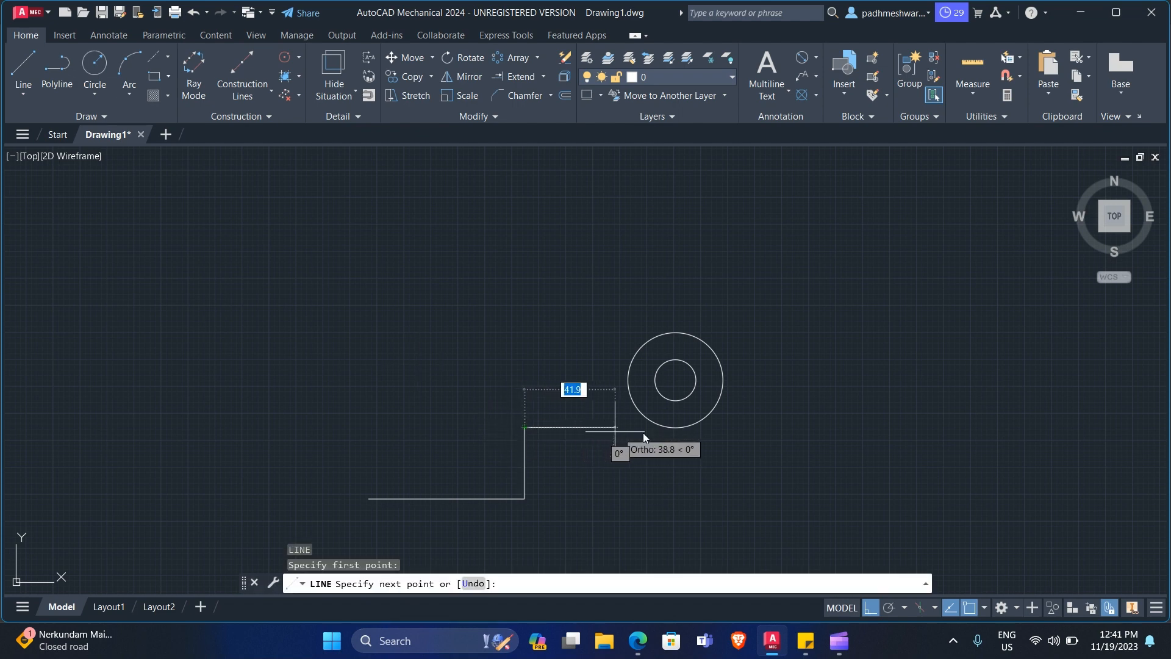
left_click(676, 429)
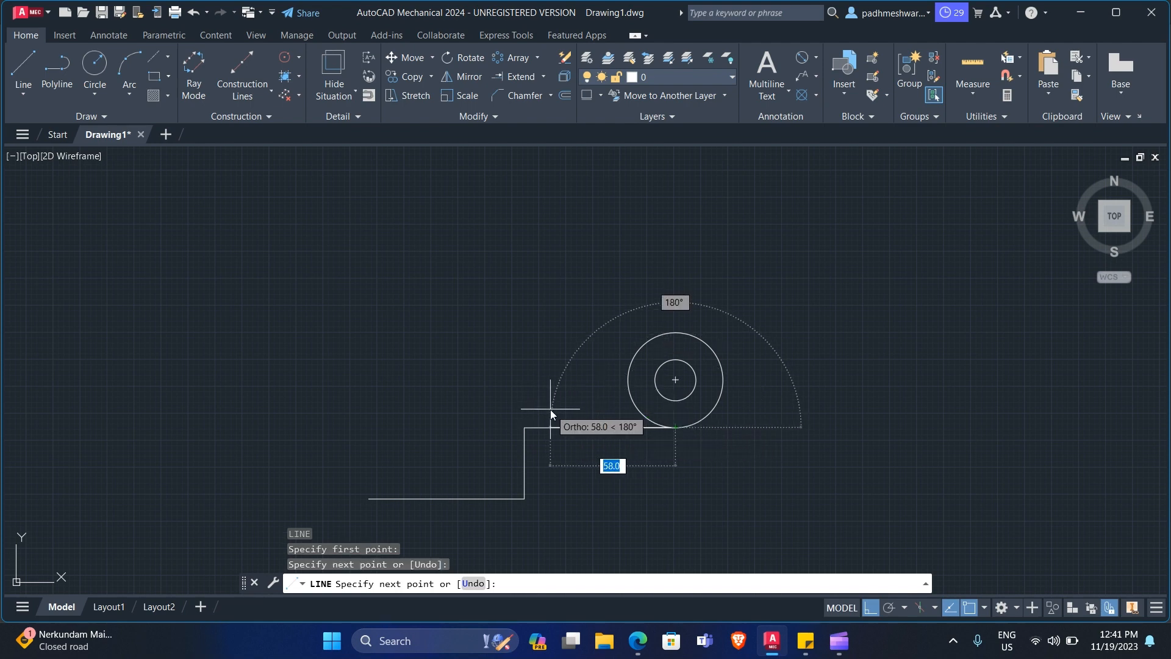
key("Escape")
left_click(549, 428)
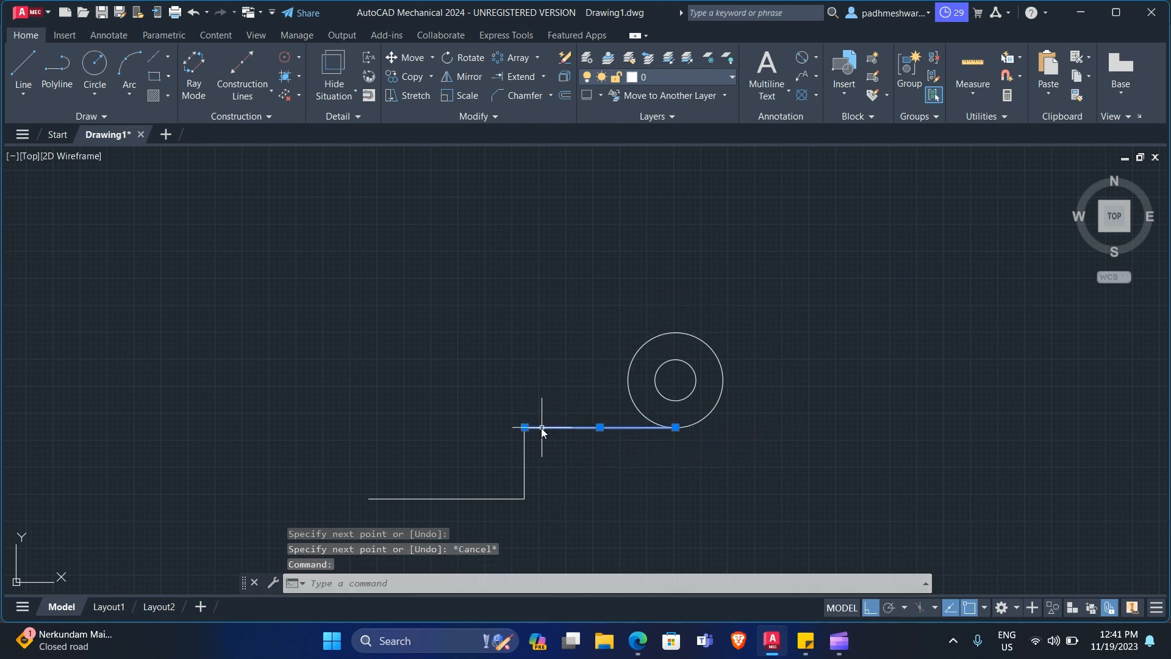
mouse_move(525, 428)
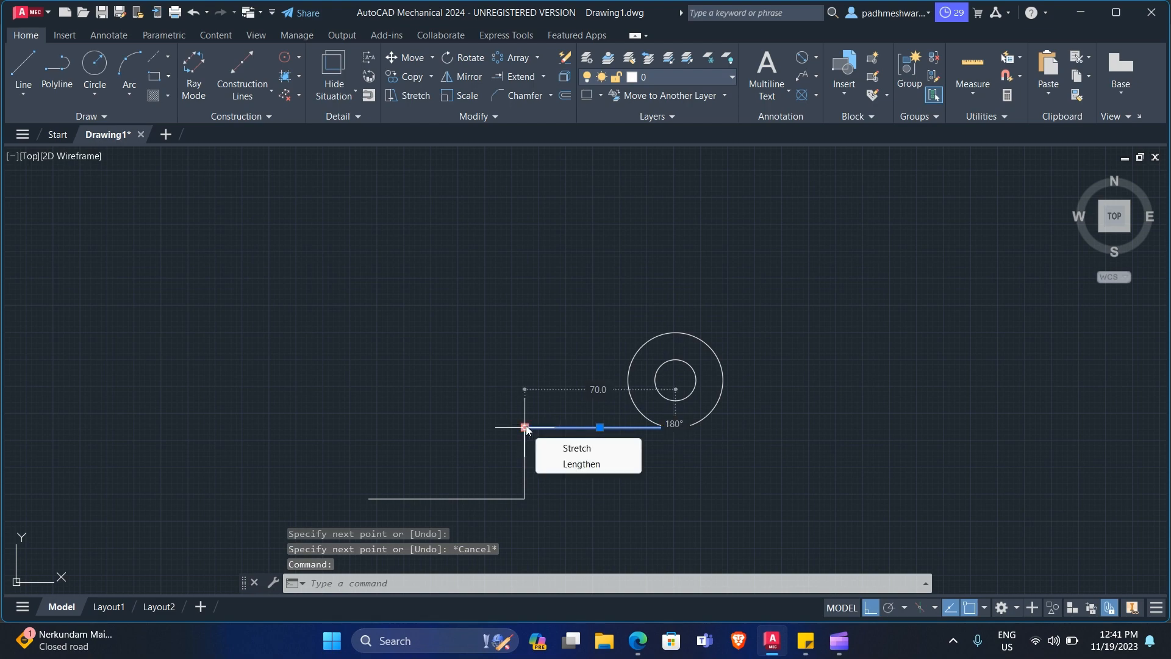
key("Escape")
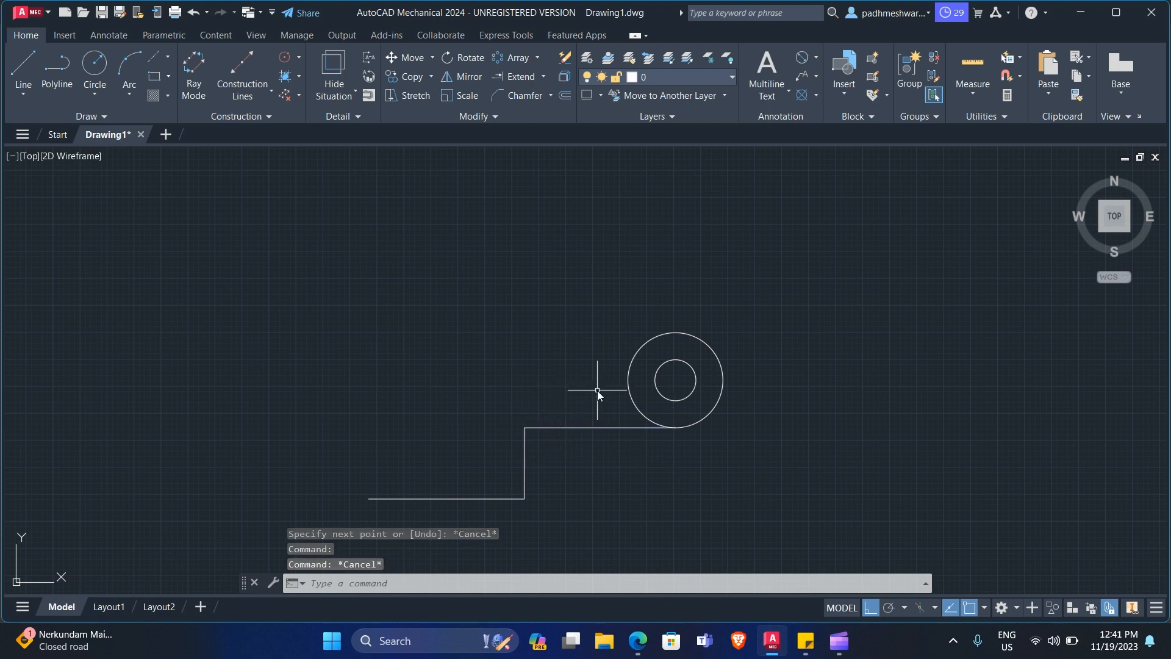
- Consult the browser reference drawing and draw a 28-unit horizontal line extending left from the left end of the base edge
key("alt+Tab")
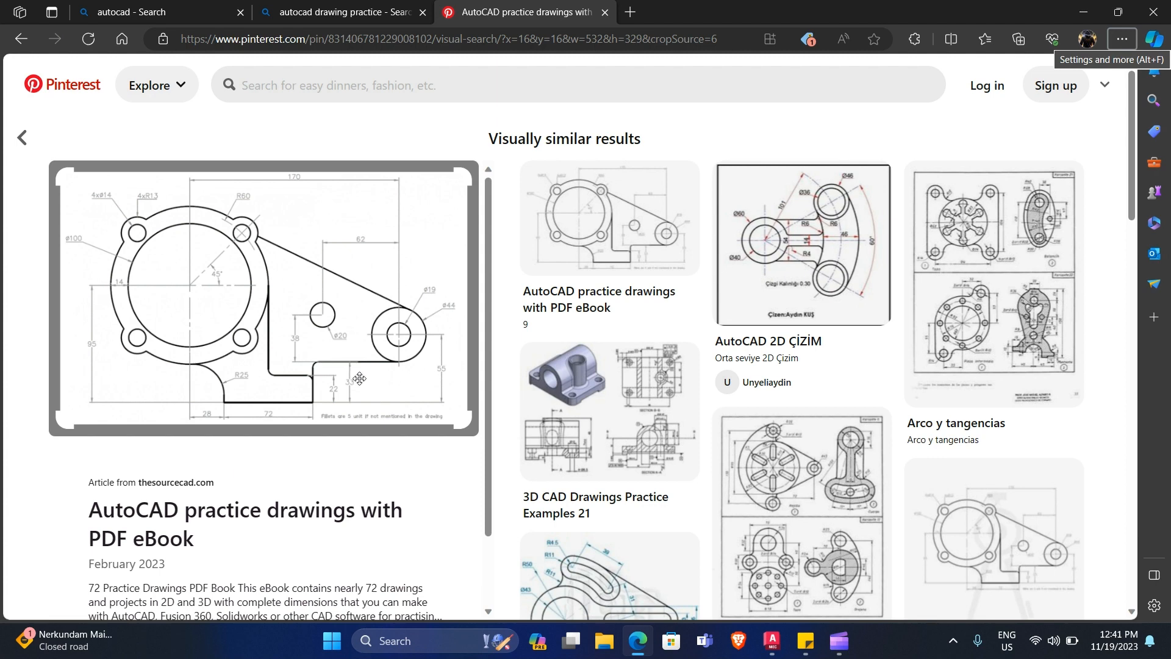
key("alt+Tab")
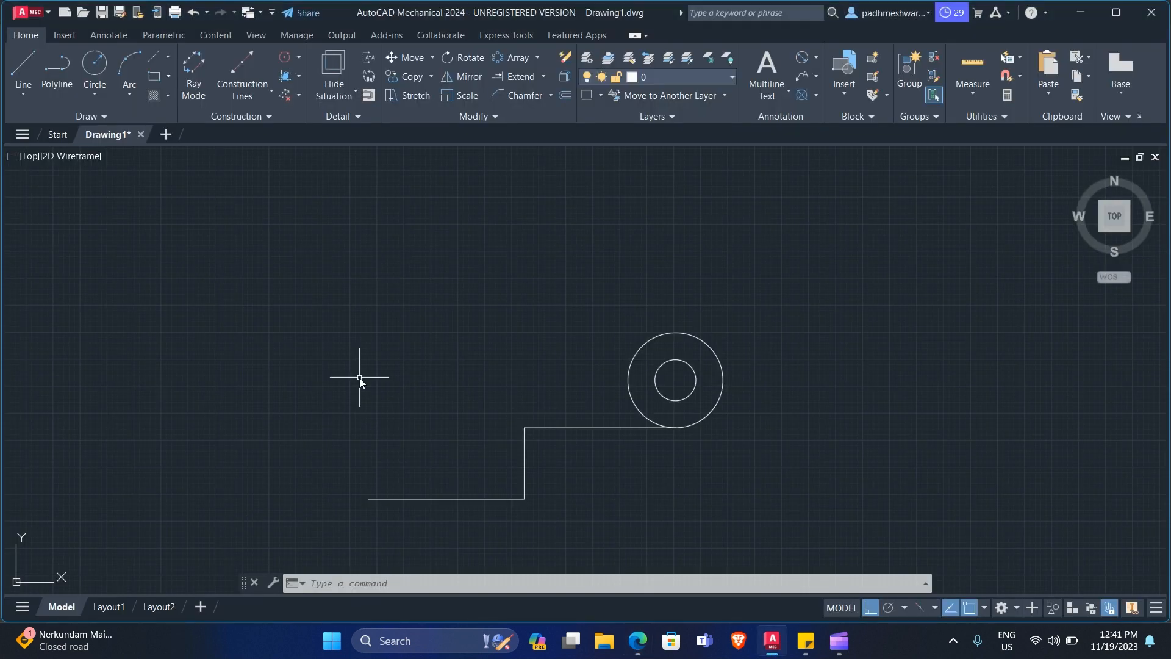
key("alt+Tab")
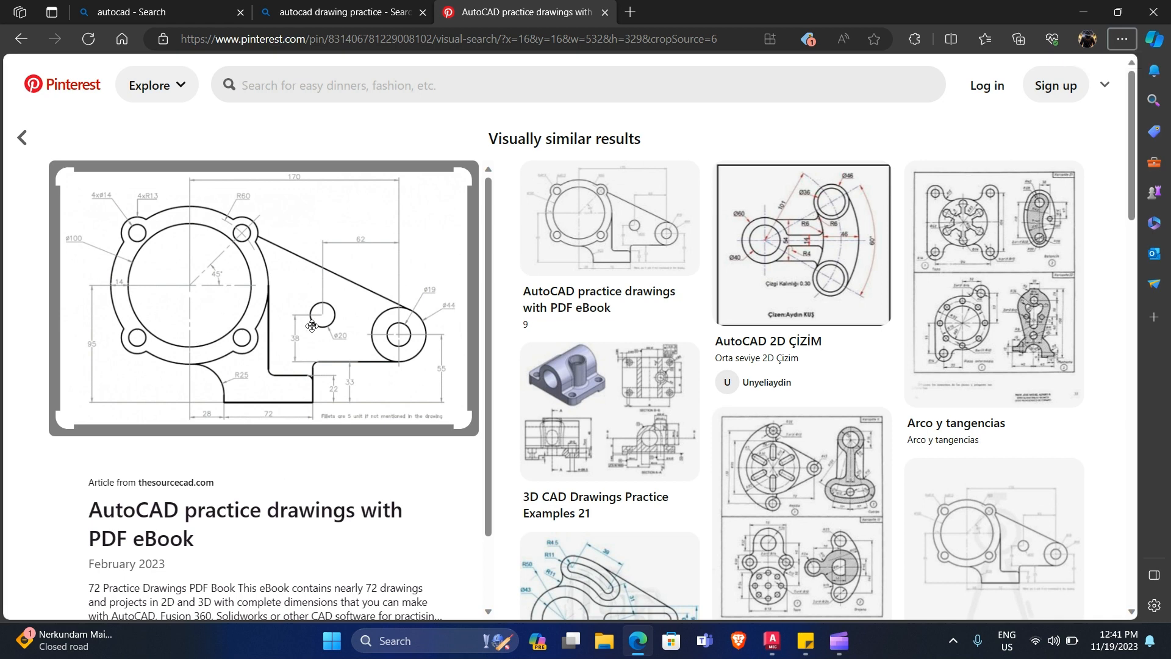
key("alt+Tab")
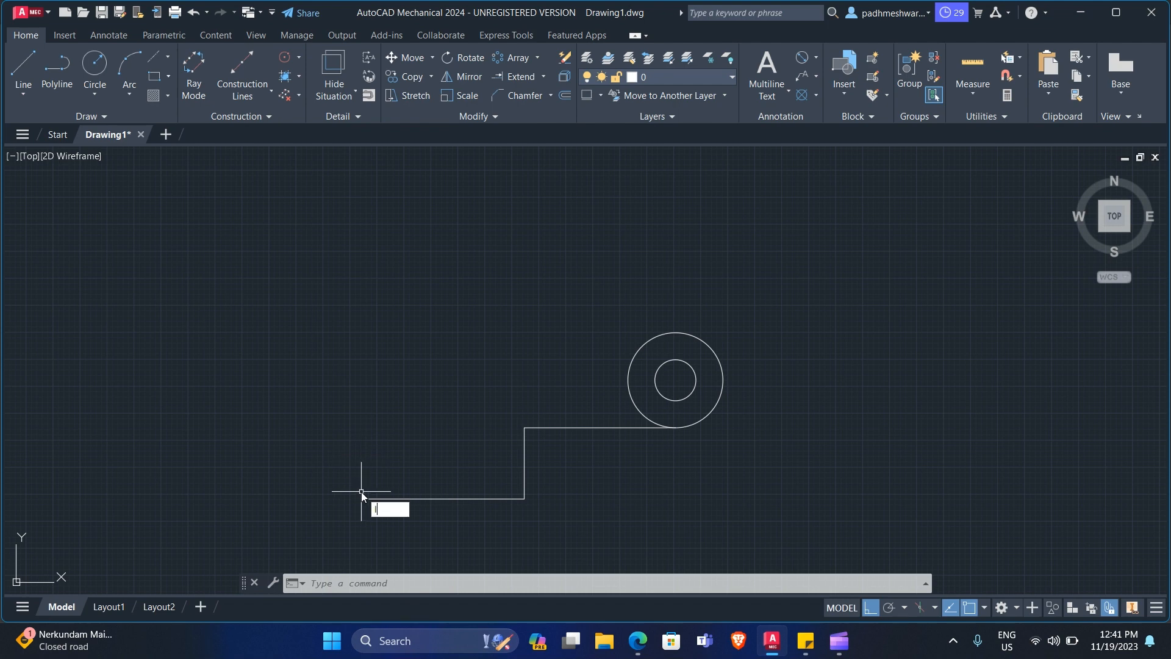
key("Return")
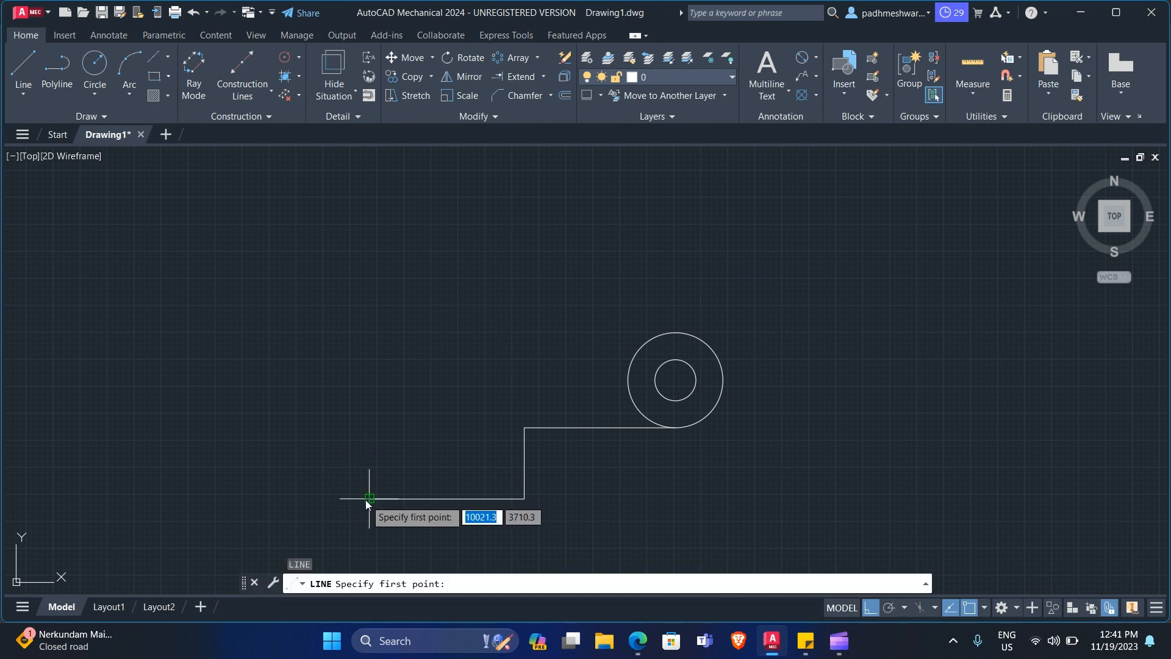
left_click(366, 501)
key("alt+Tab")
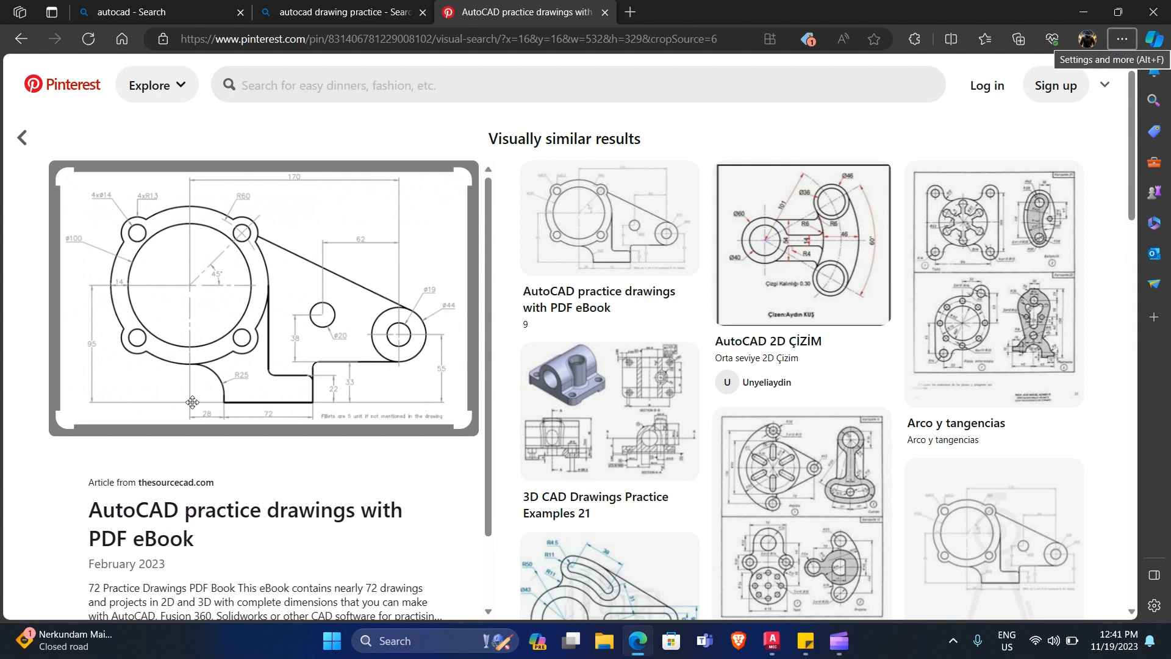
key("alt+Tab")
type("2")
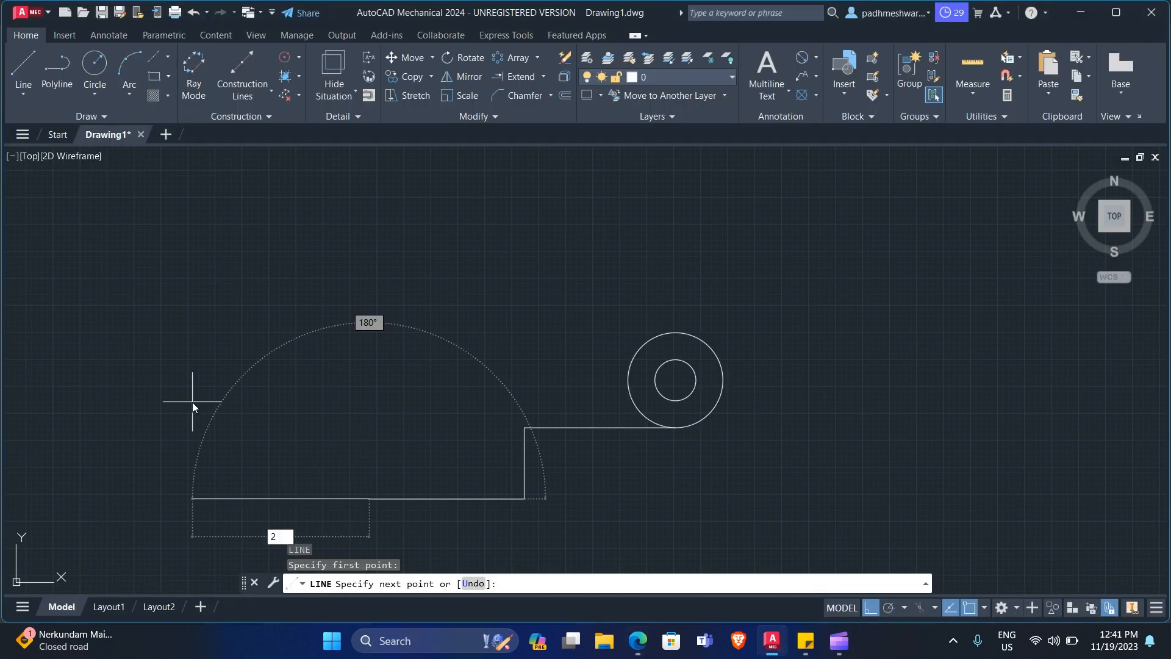
type("8")
key("Return")
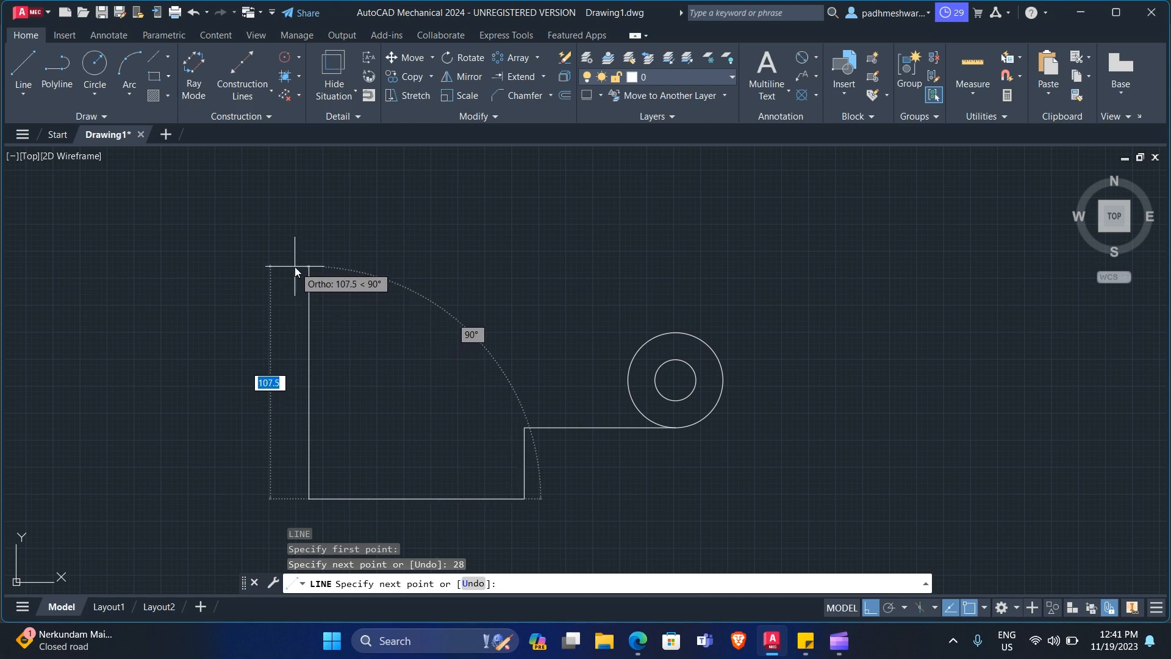
- Continue with a 95-unit vertical line upward from the left end of the 28-unit line, checking the height in the reference drawing
key("alt+Tab")
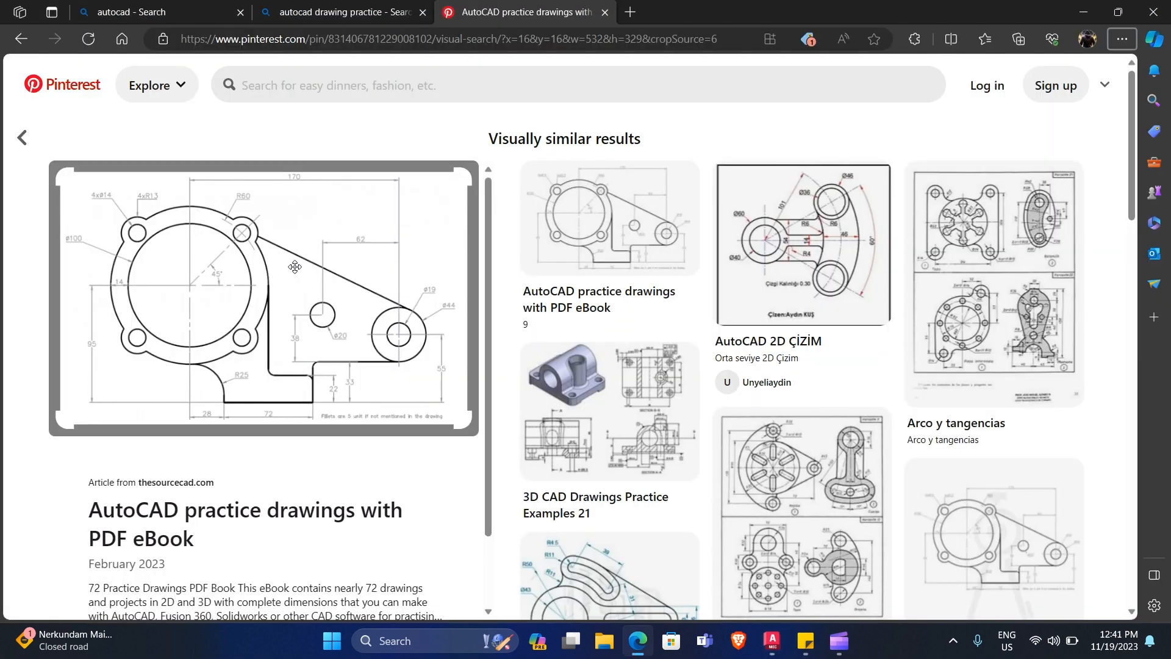
key("alt+Tab")
type("95")
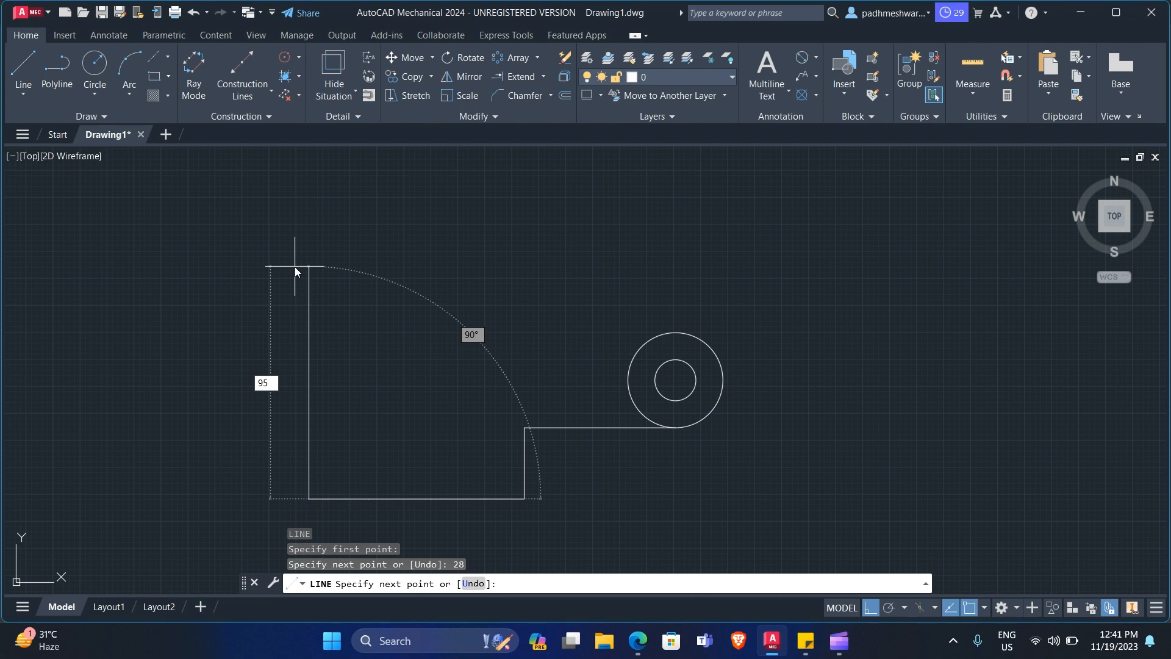
key("Return")
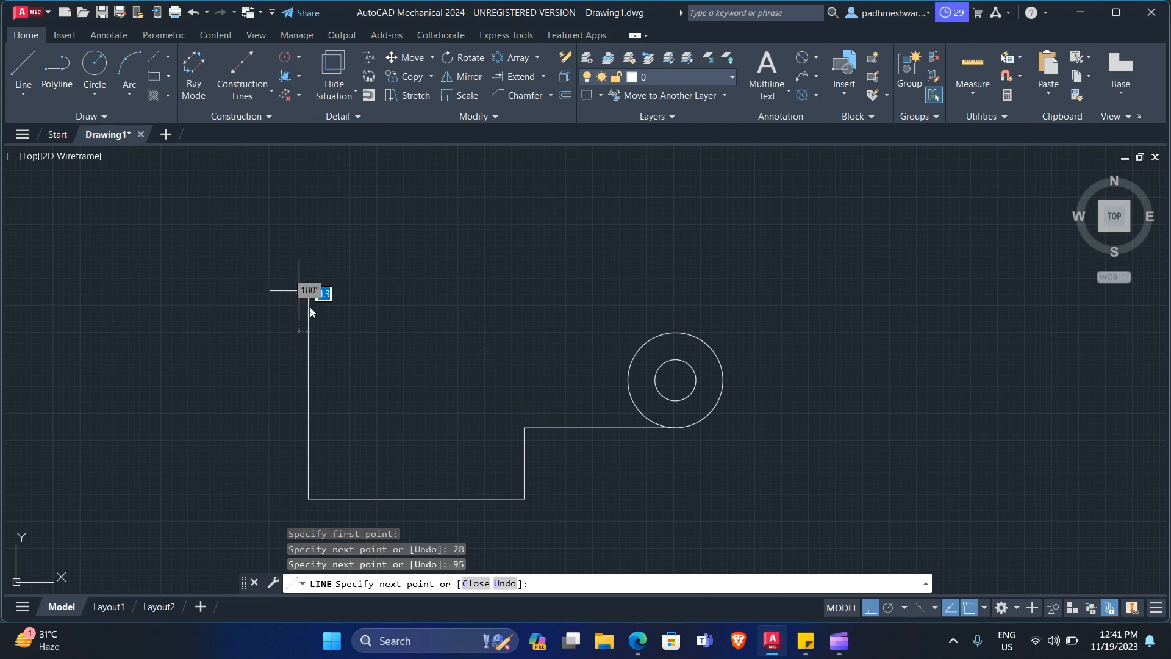
key("Escape")
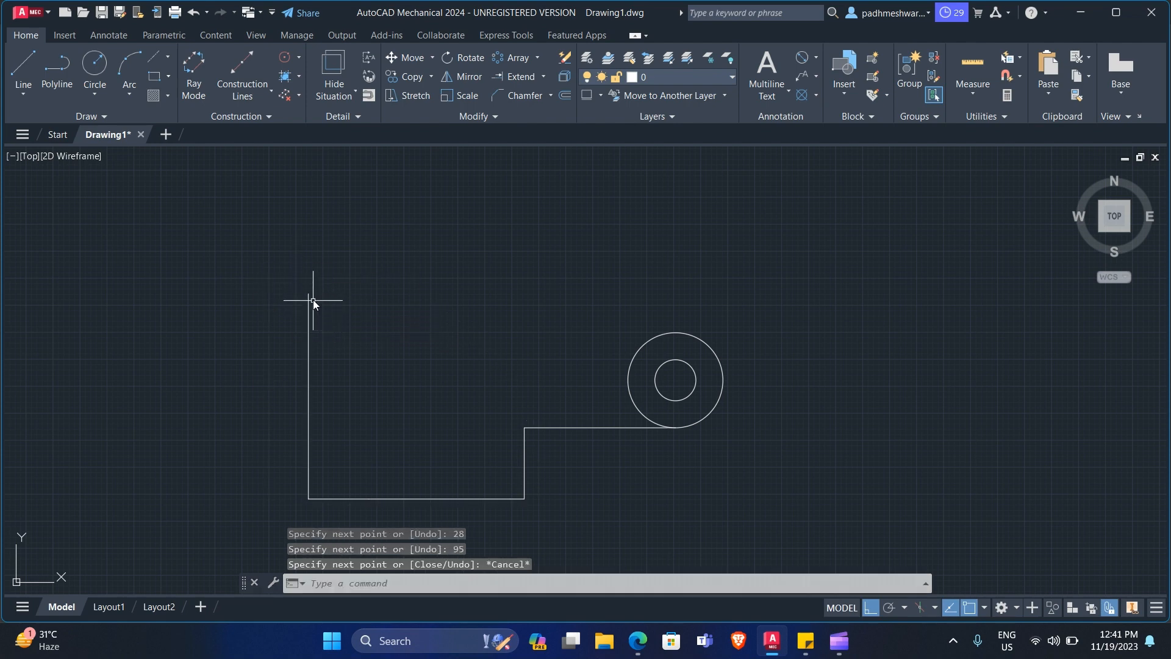
- Draw a 100-unit diameter circle centered on the upper end of the 95-unit vertical line, consulting the browser reference drawing
type("c")
key("Return")
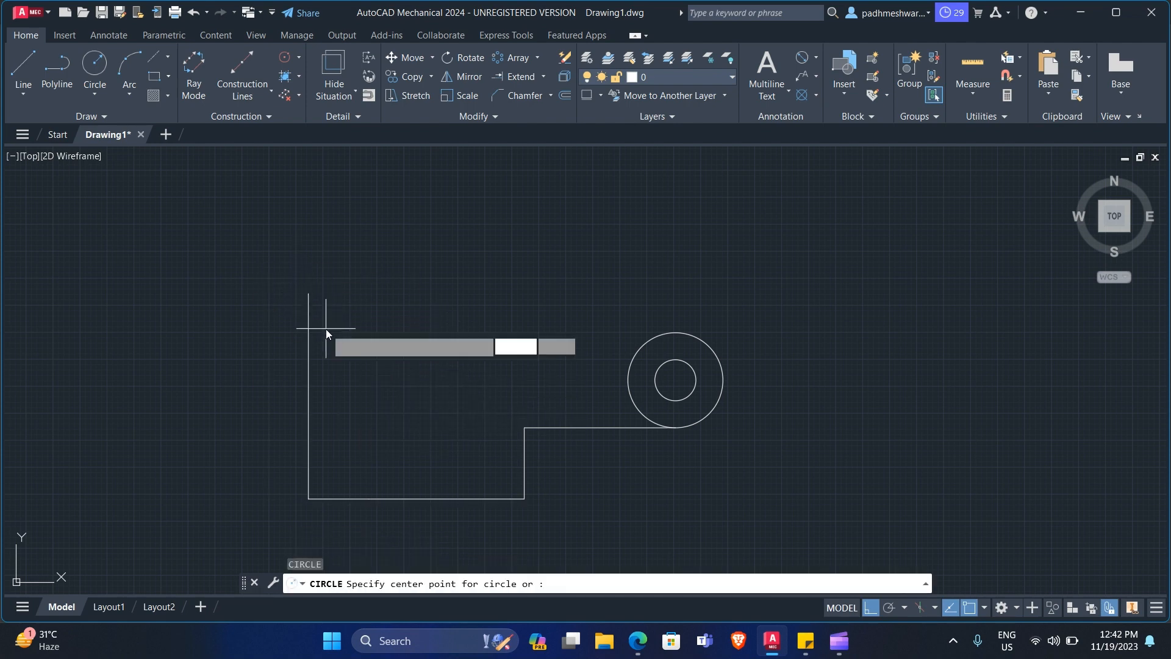
left_click(310, 293)
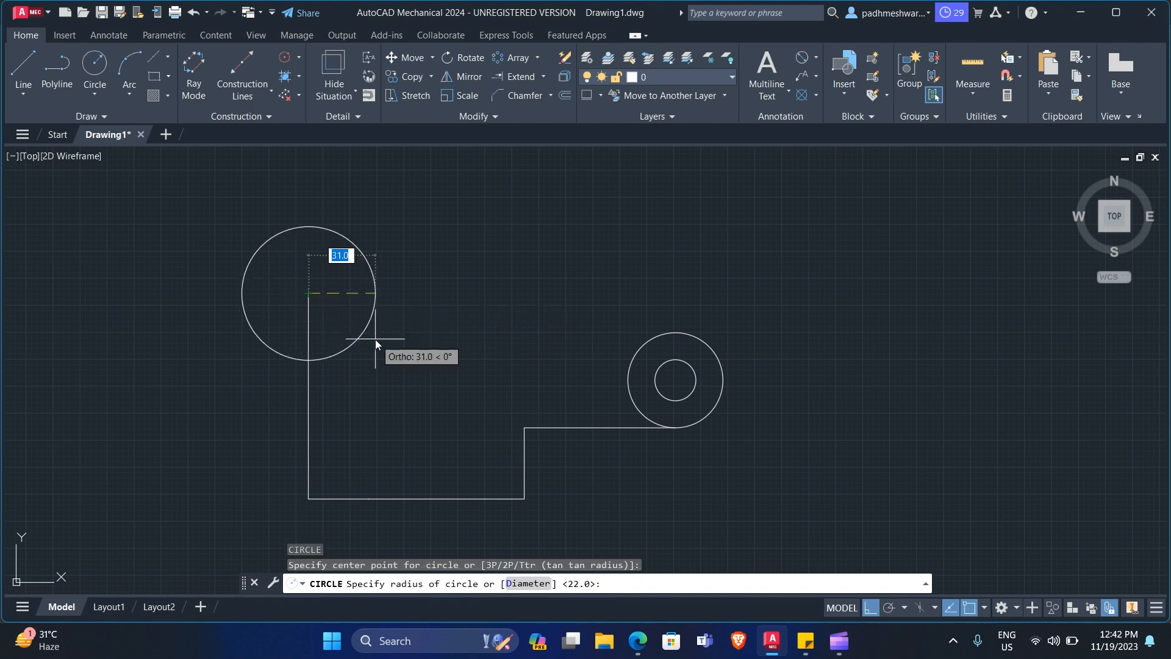
key("alt+Tab")
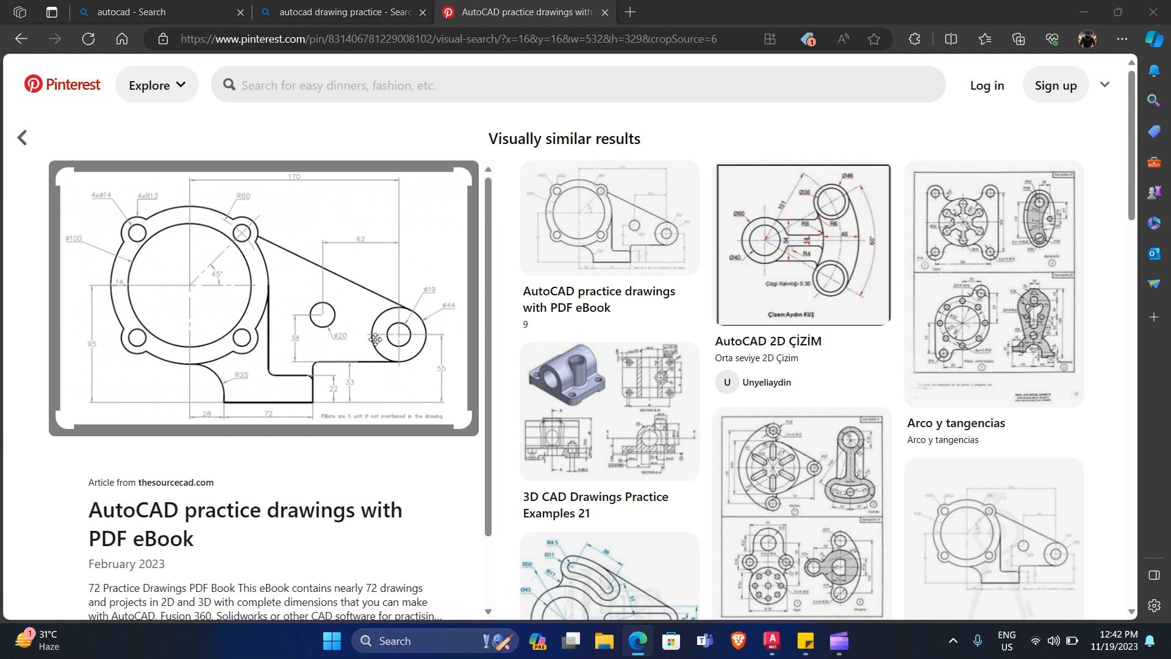
key("alt+Tab")
type("d")
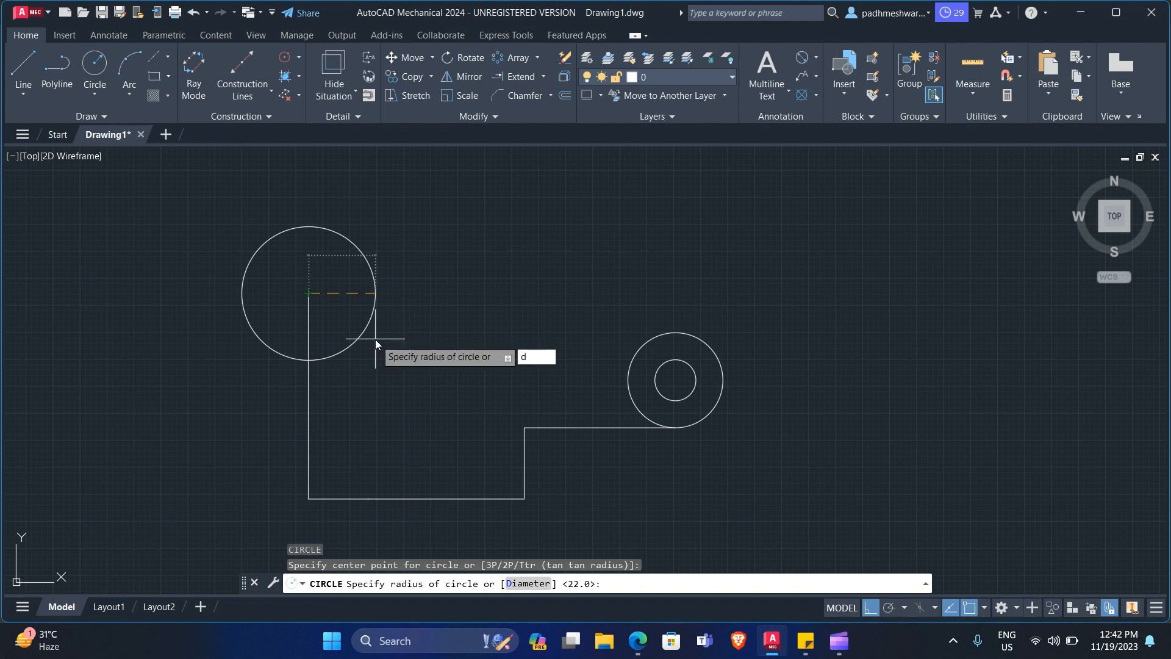
key("Return")
type("100")
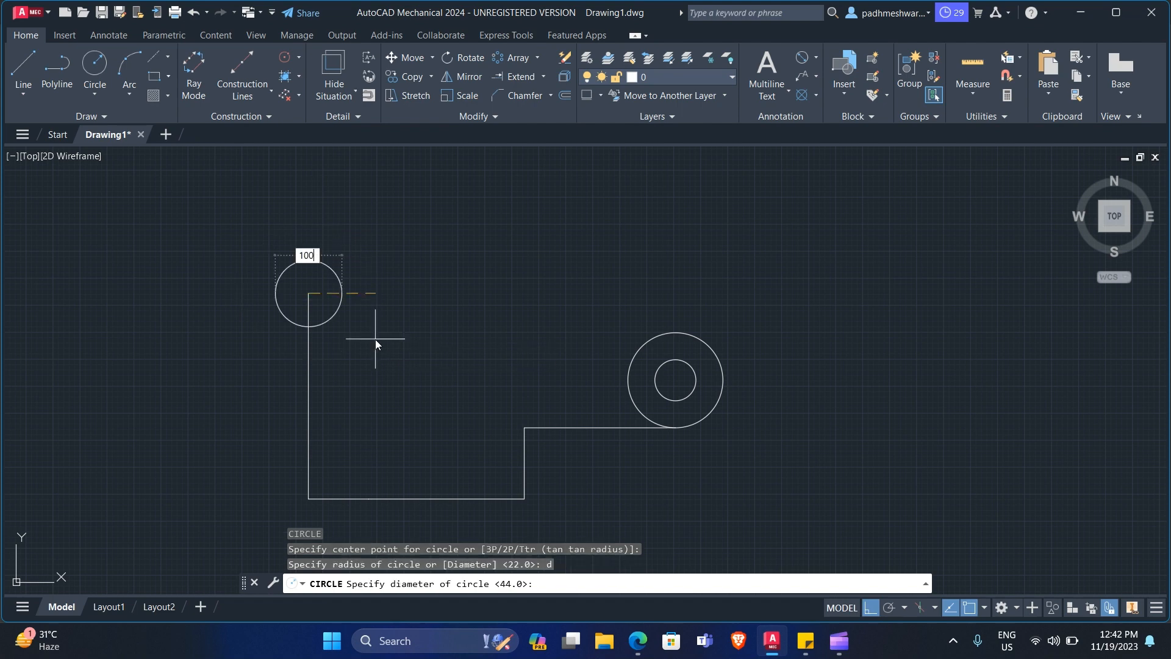
key("Return")
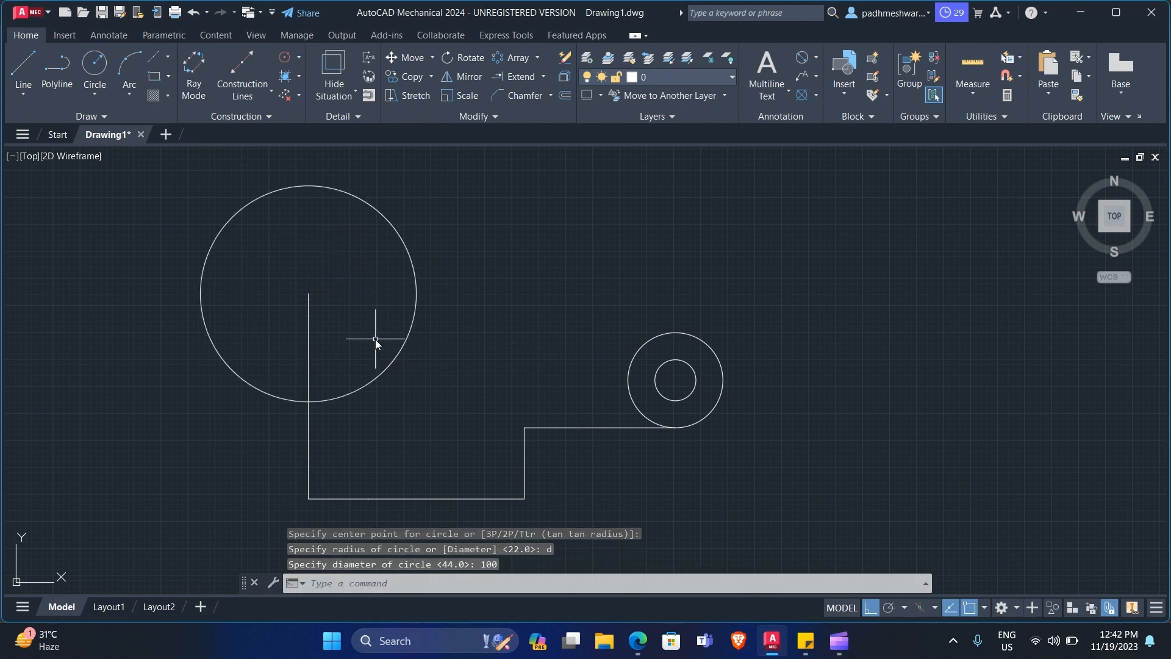
- Offset the 100-unit diameter circle outward by 14 units, consulting the browser reference drawing
key("alt+Tab")
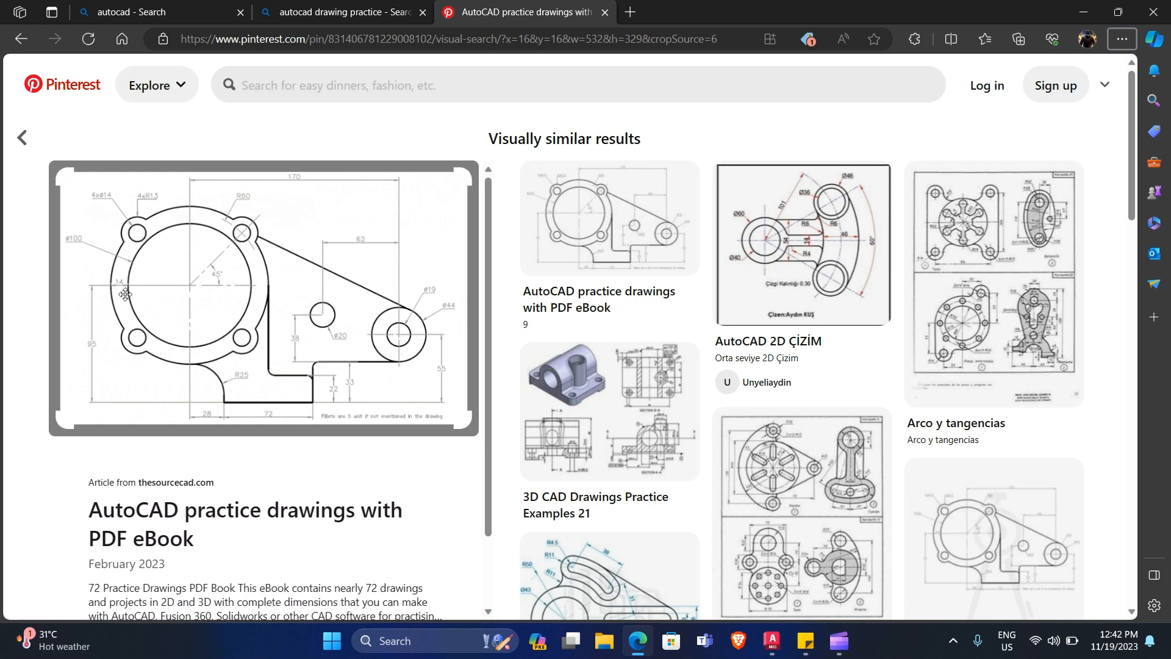
key("alt+Tab")
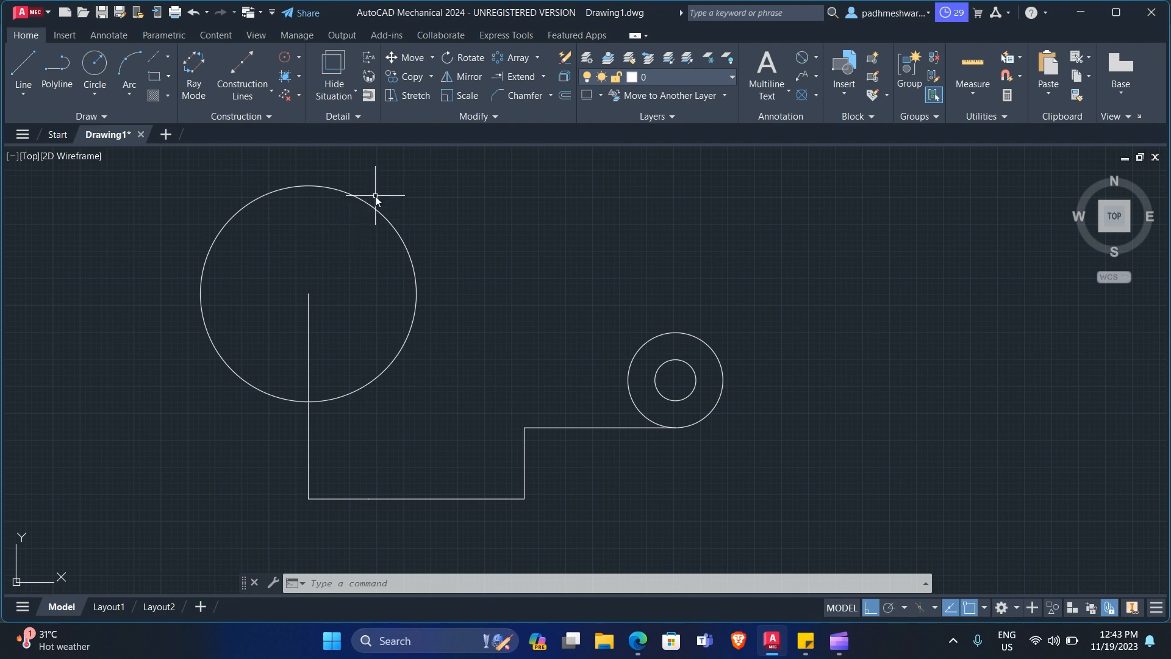
scroll(375, 255, "down", 2)
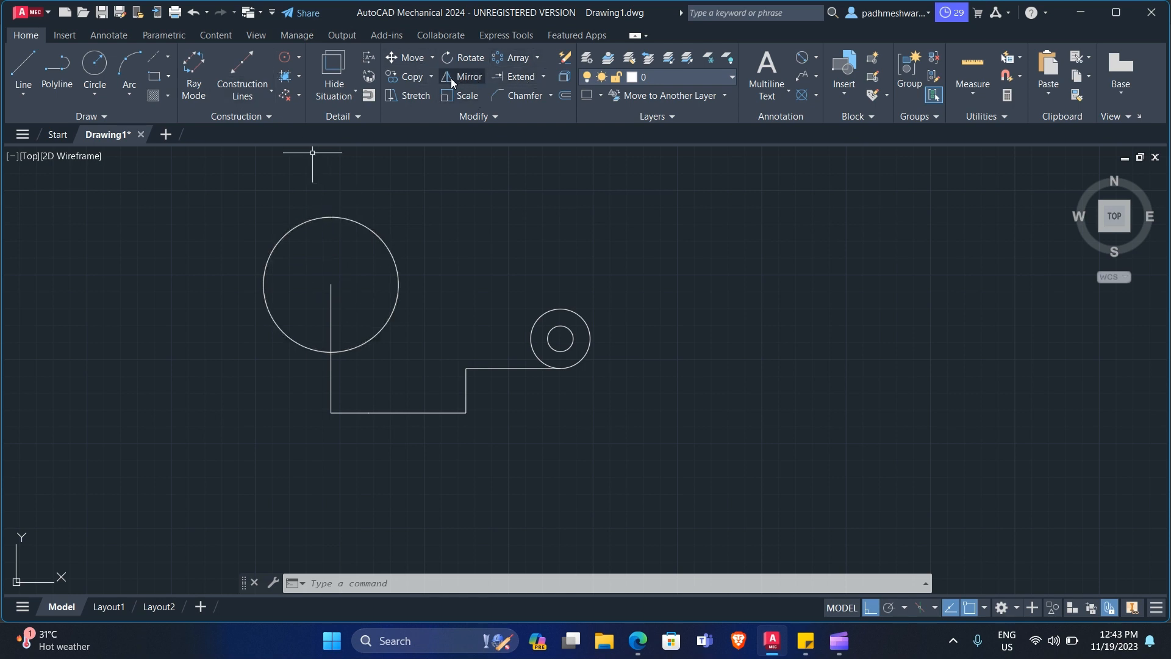
left_click(566, 96)
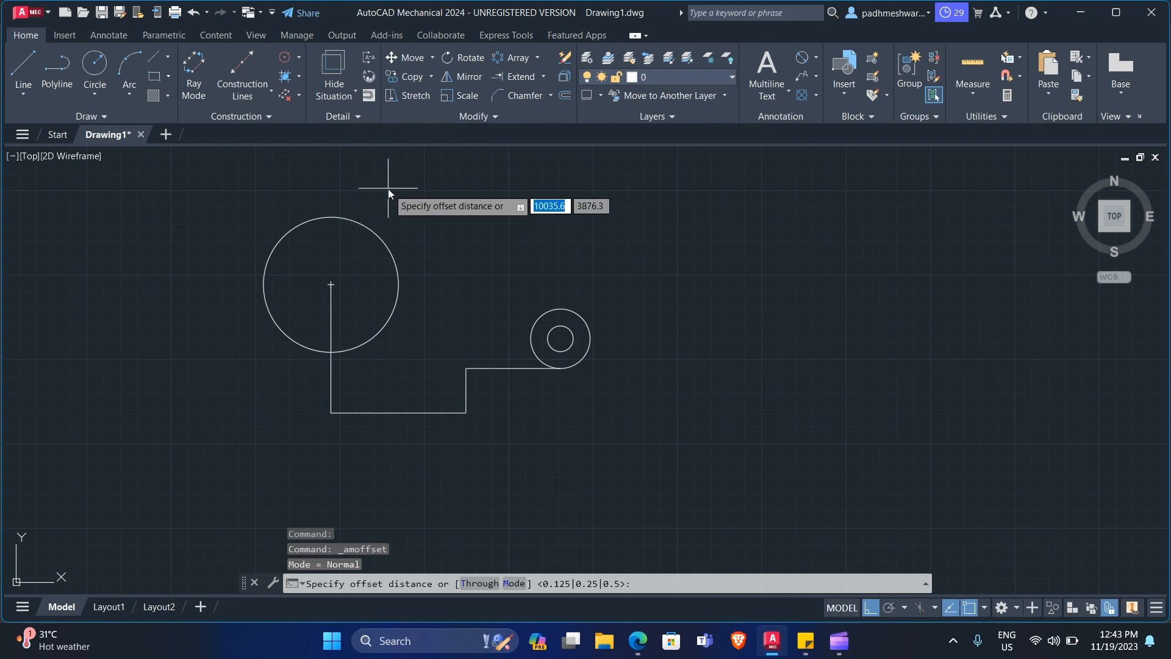
type("14")
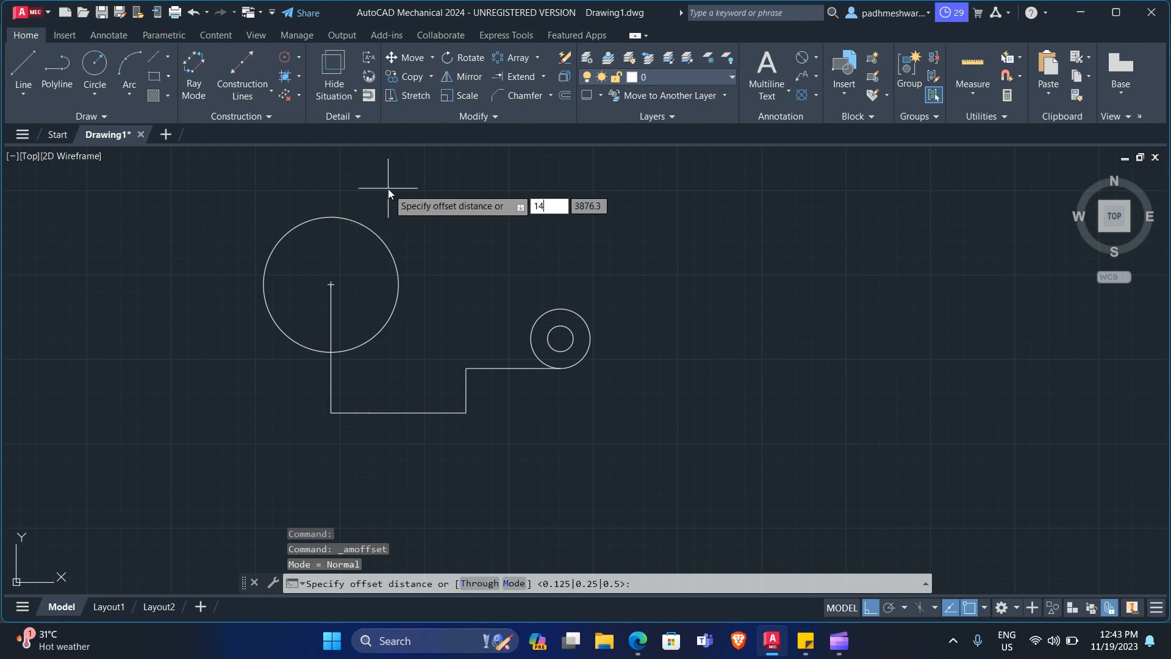
key("Return")
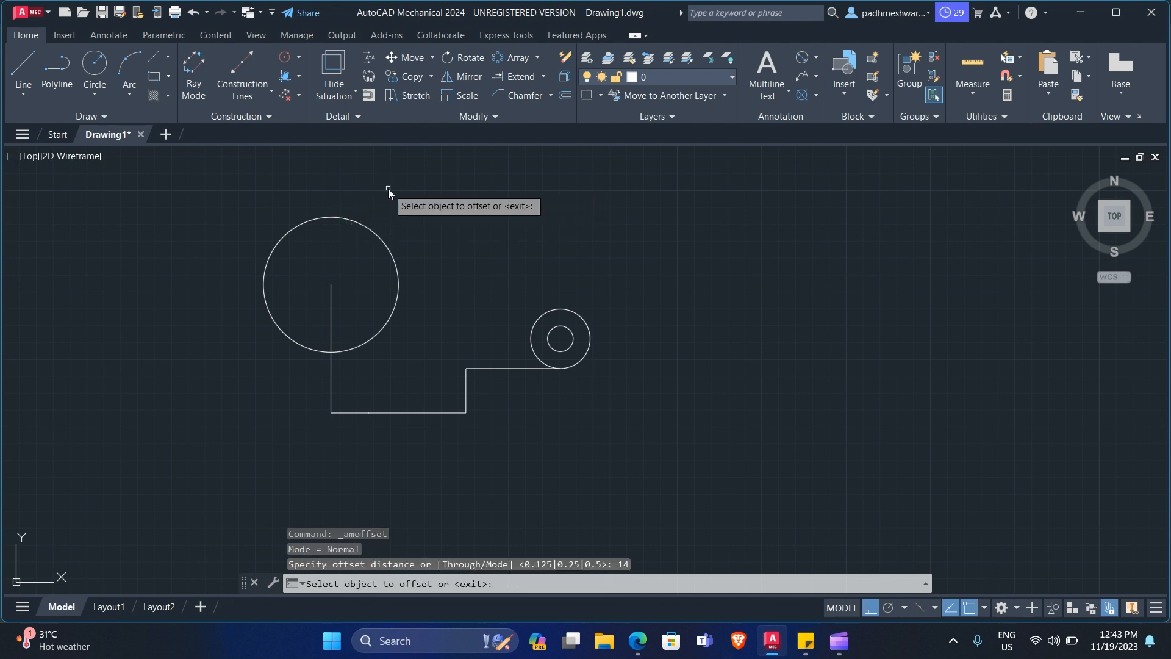
key("alt+Tab")
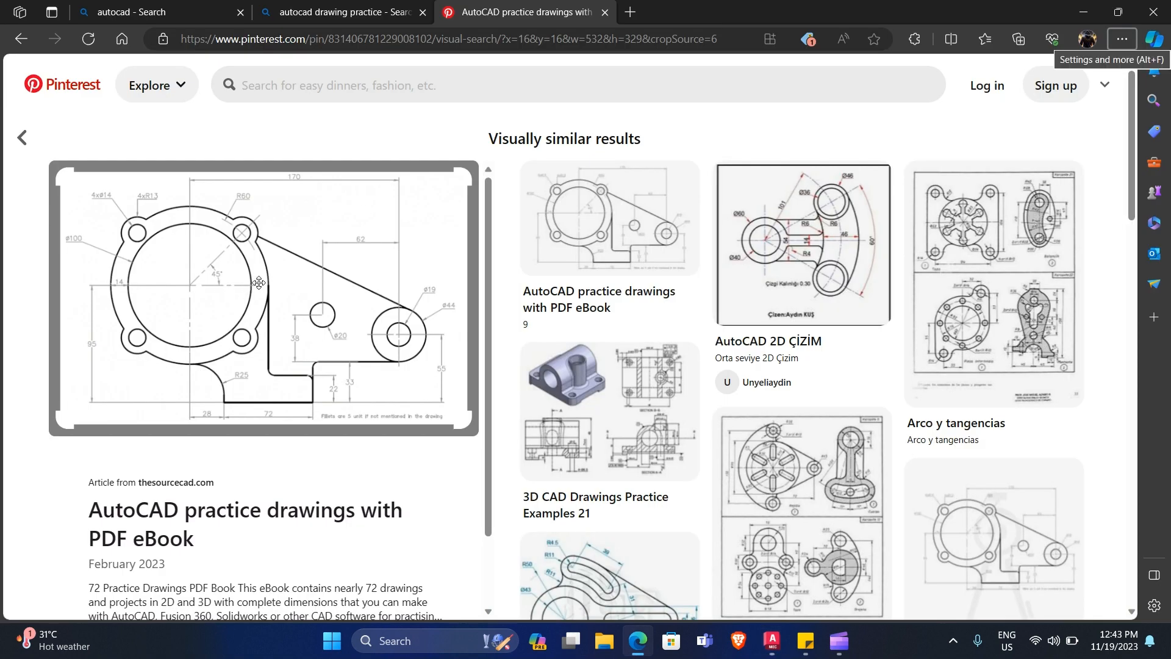
key("alt+Tab")
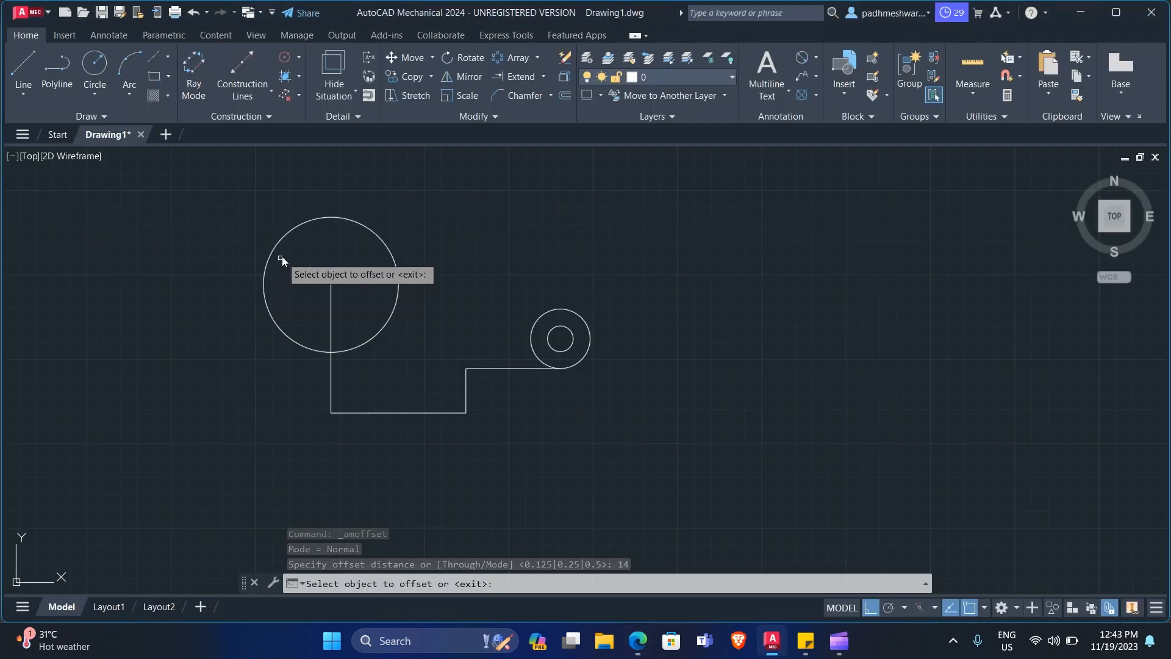
left_click(327, 217)
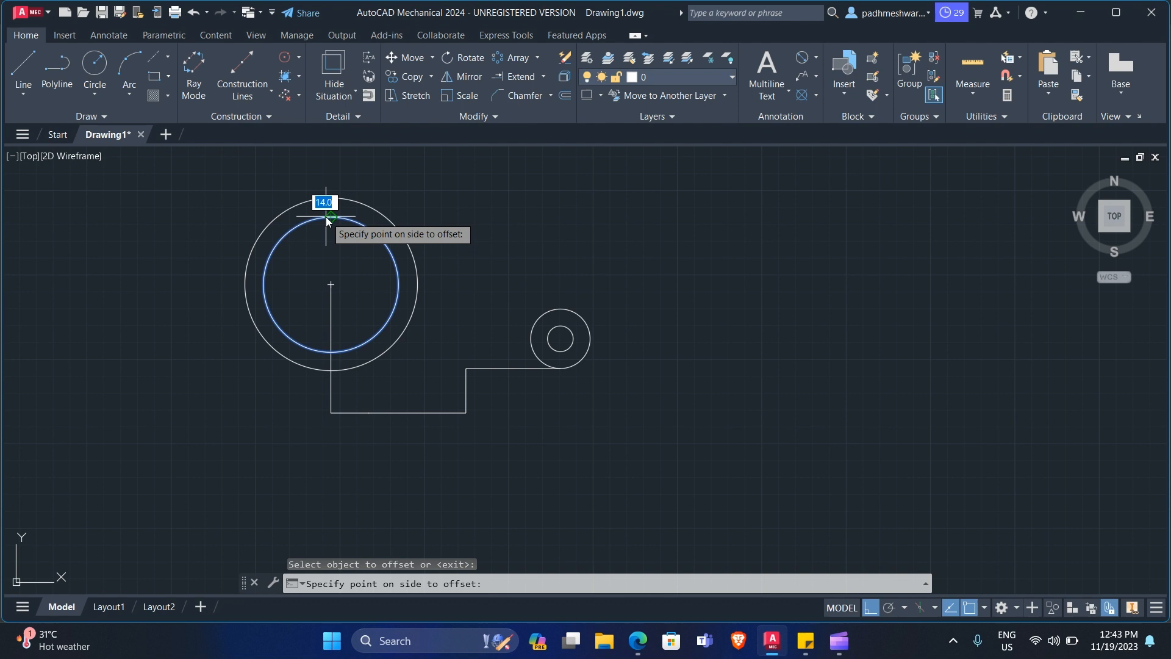
left_click(340, 183)
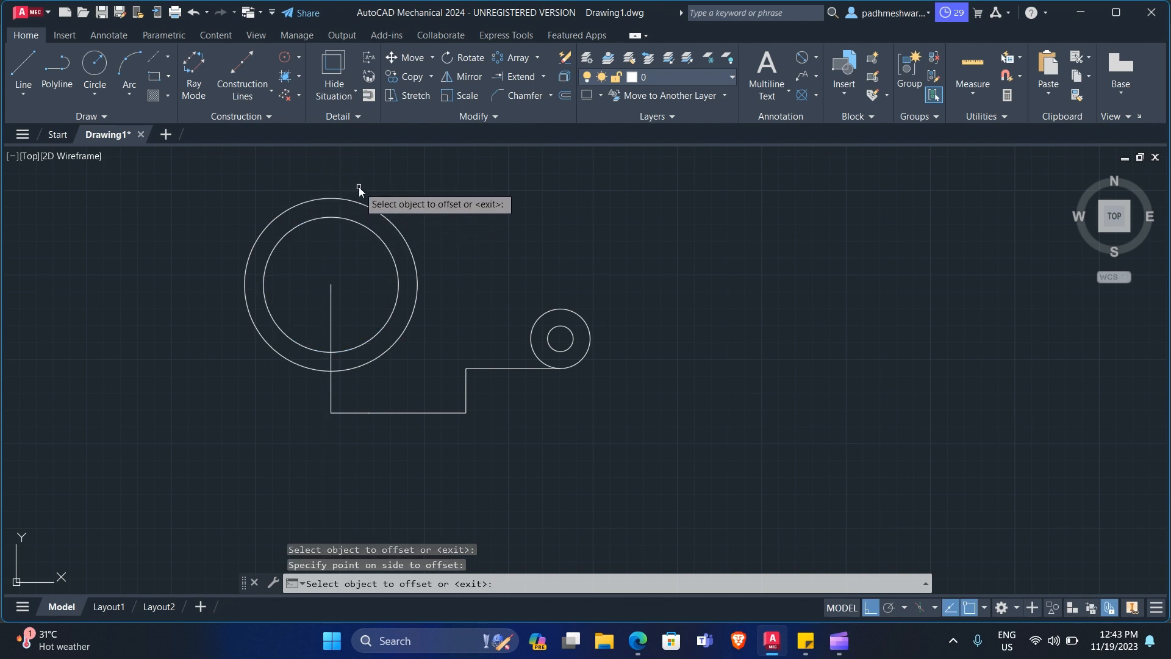
key("Escape")
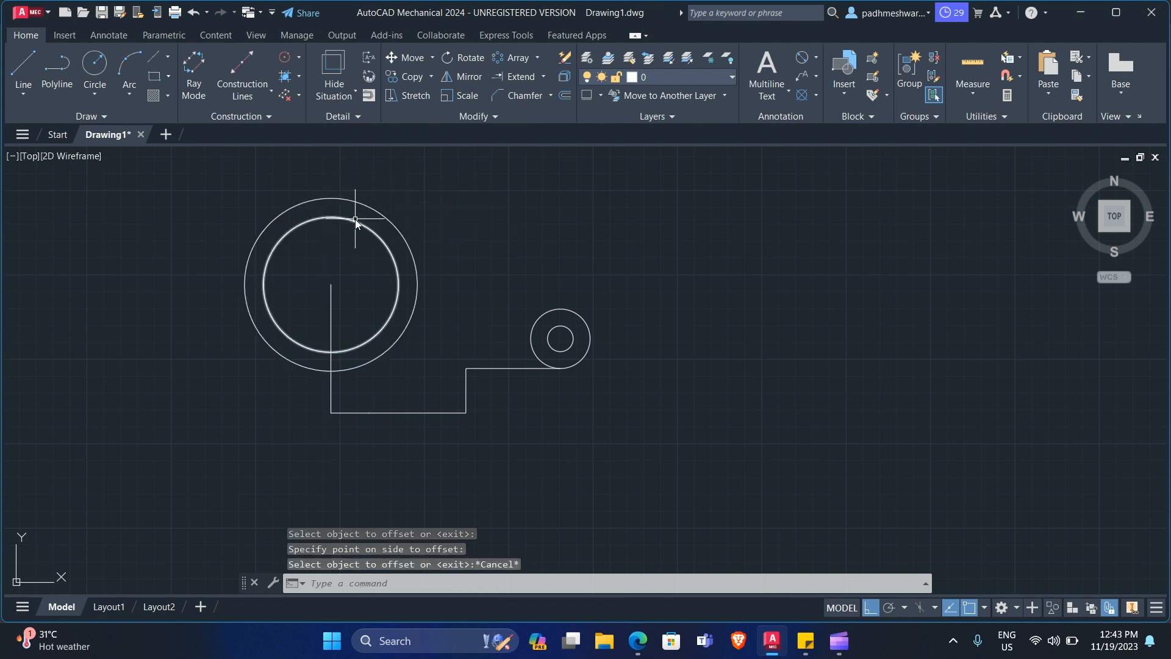
- Review the slanted tangent edge in the browser reference and check whether the Tangent object snap is enabled
key("alt+Tab")
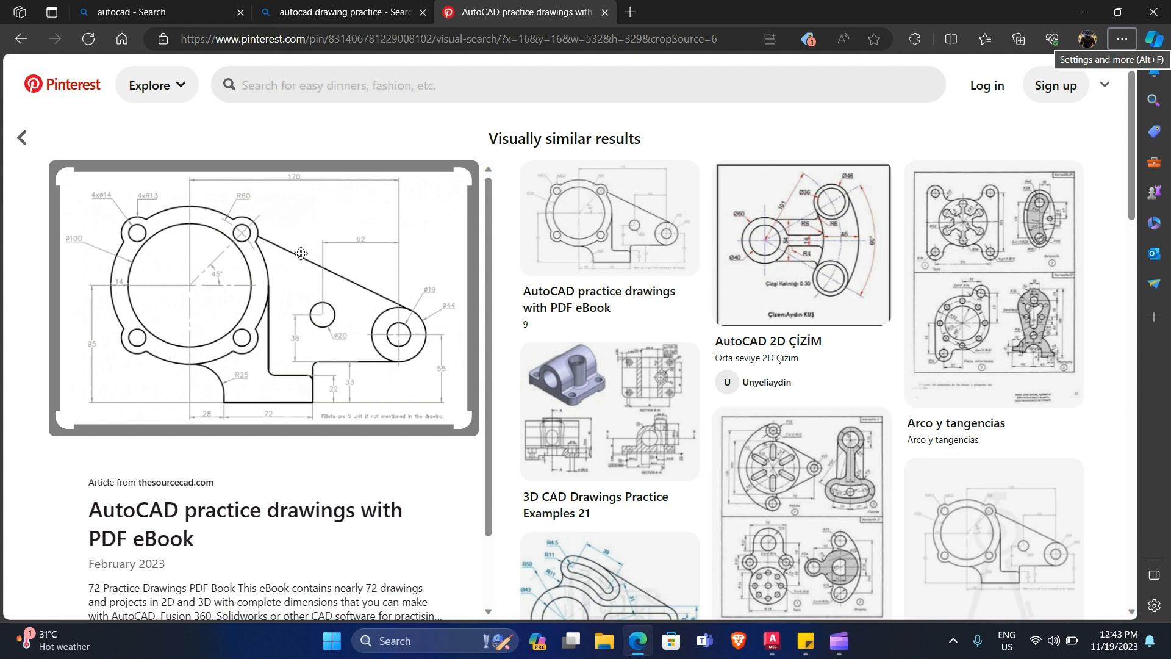
key("alt+Tab")
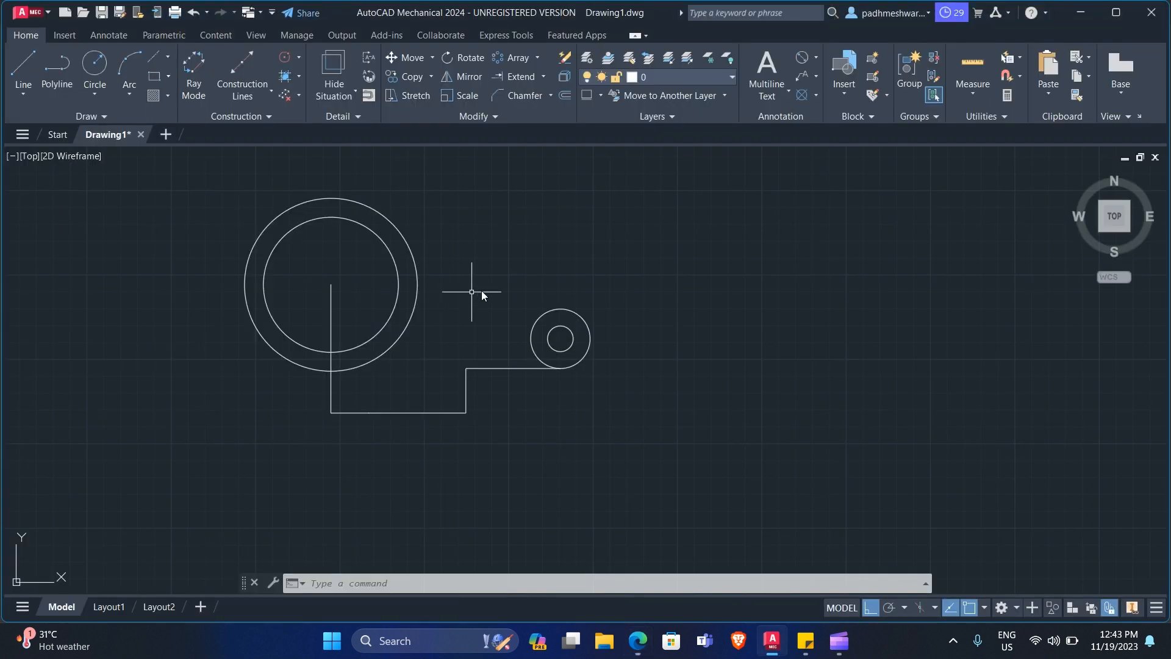
left_click(986, 607)
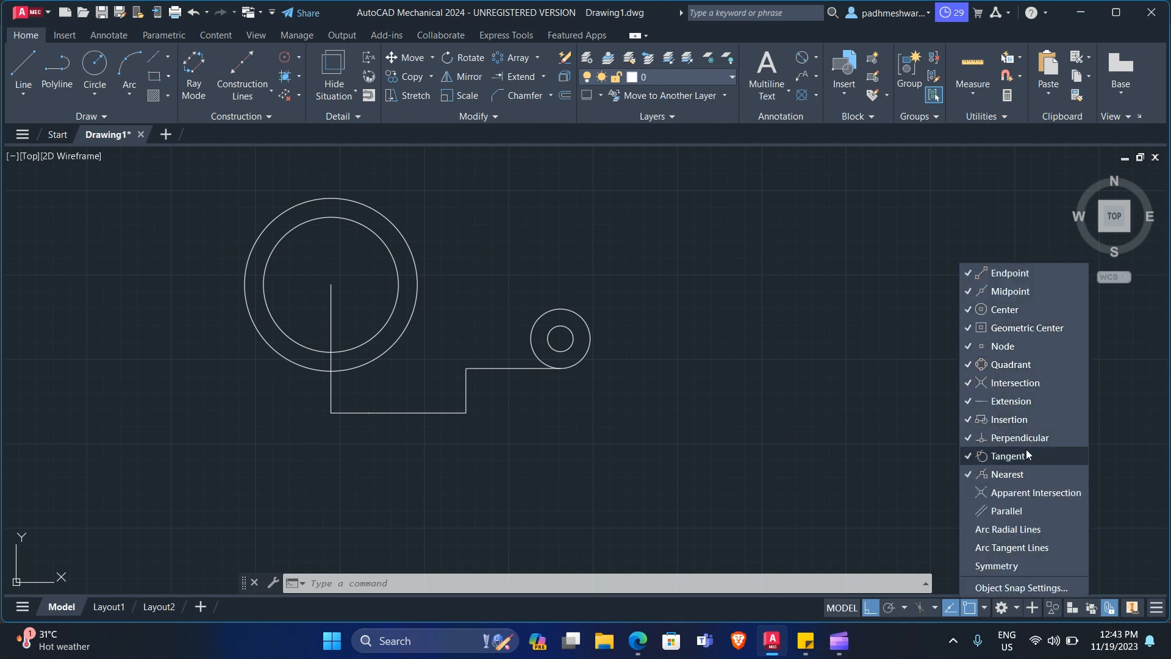
key("Escape")
key("Escape")
key("Escape")
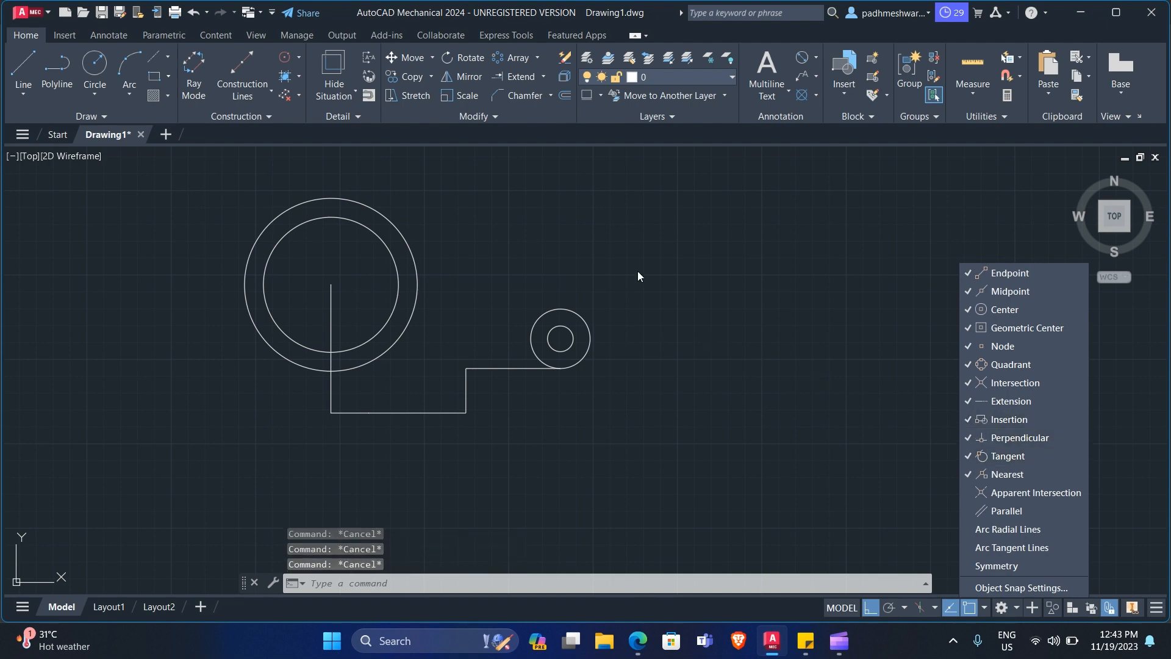
left_click(638, 276)
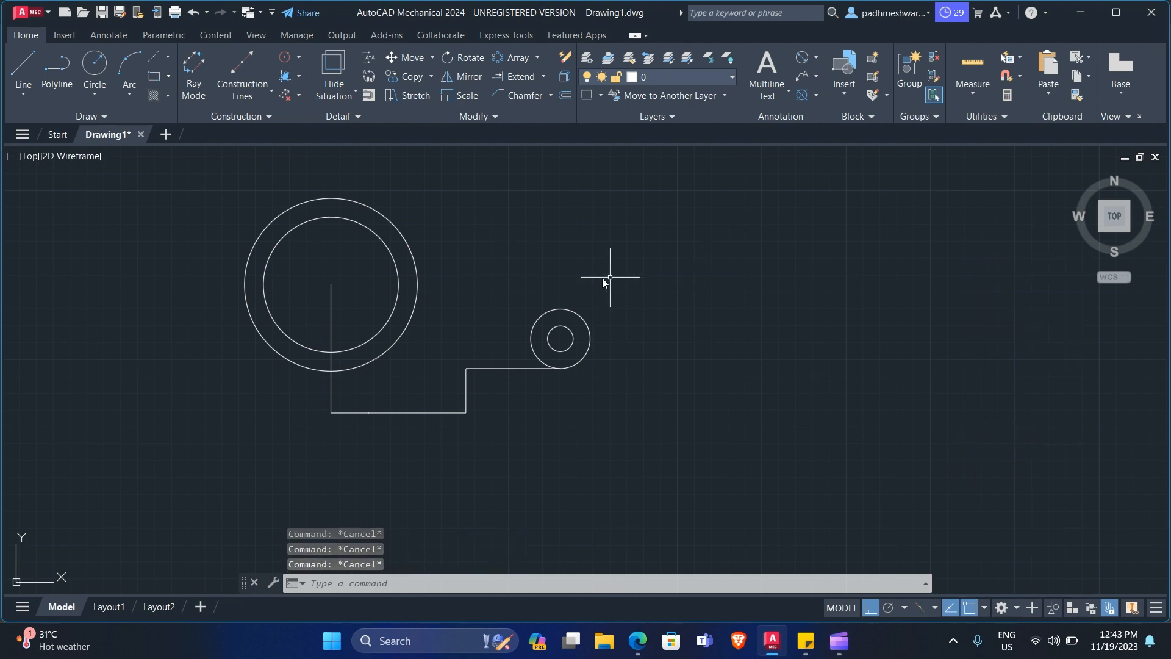
- Start a slanted line from the upper right of the 44-unit circle toward the large outer circle, with Ortho mode turned off
left_click(25, 71)
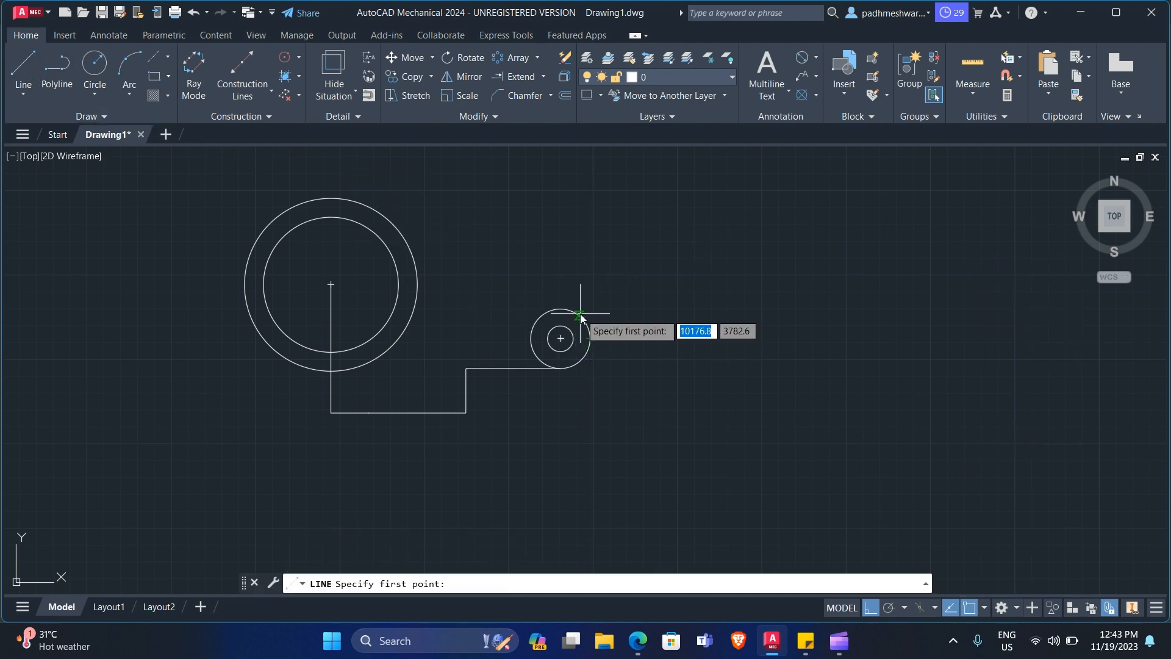
key("alt+Tab")
key("alt+Tab")
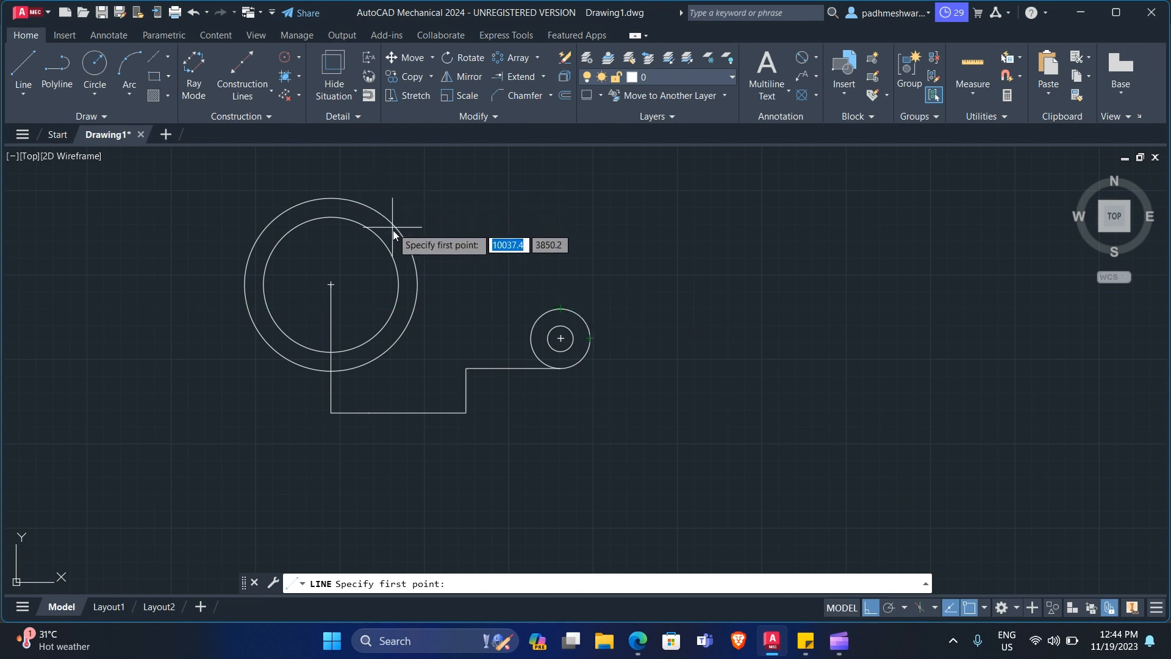
key("alt+Tab")
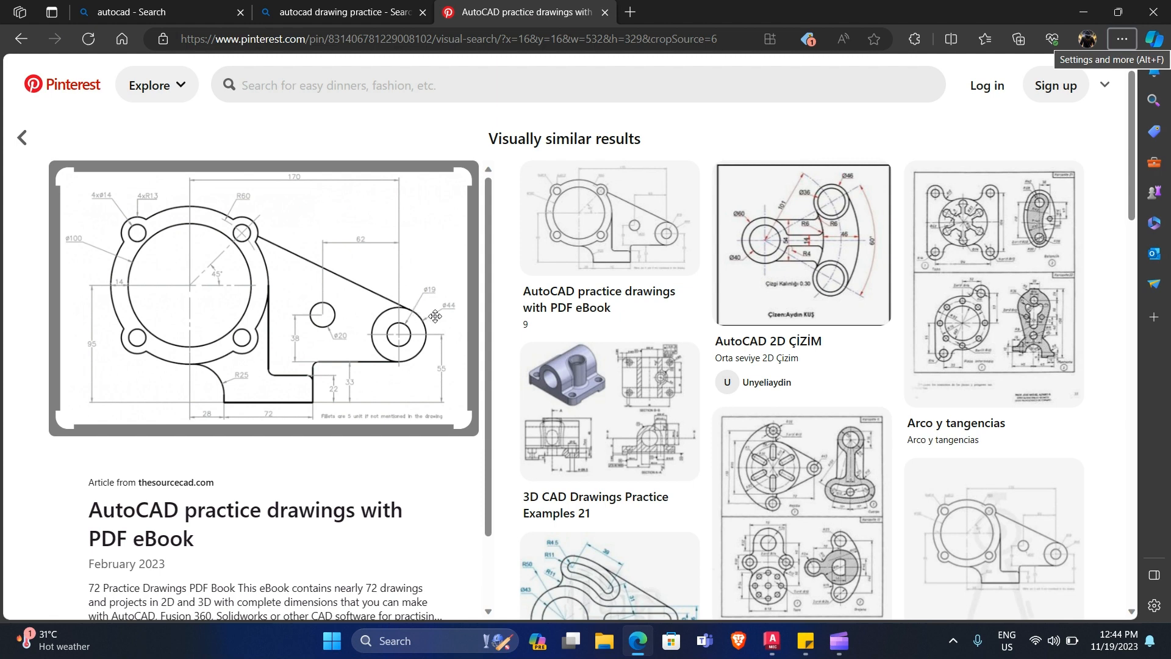
key("alt+Tab")
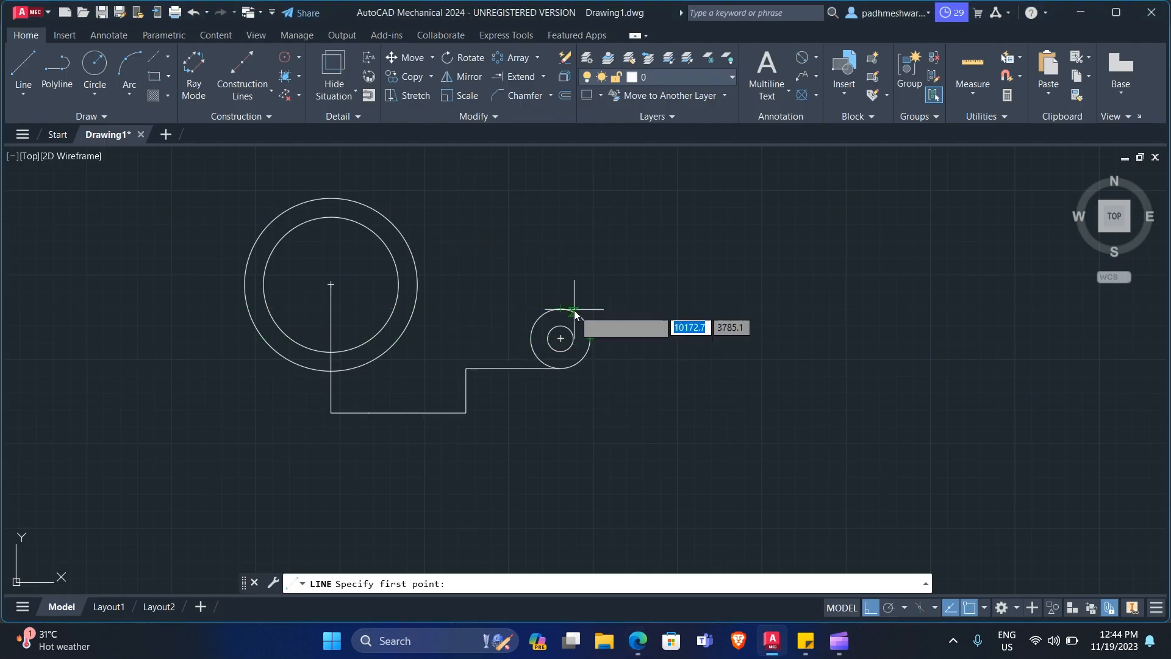
left_click(575, 313)
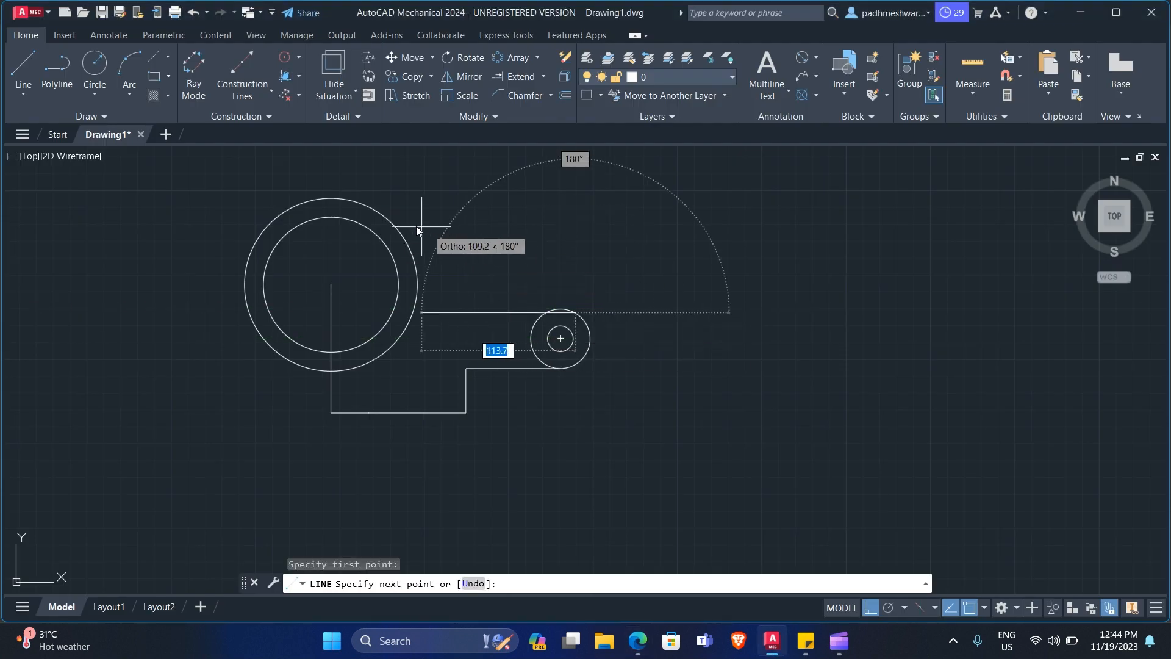
key("F8")
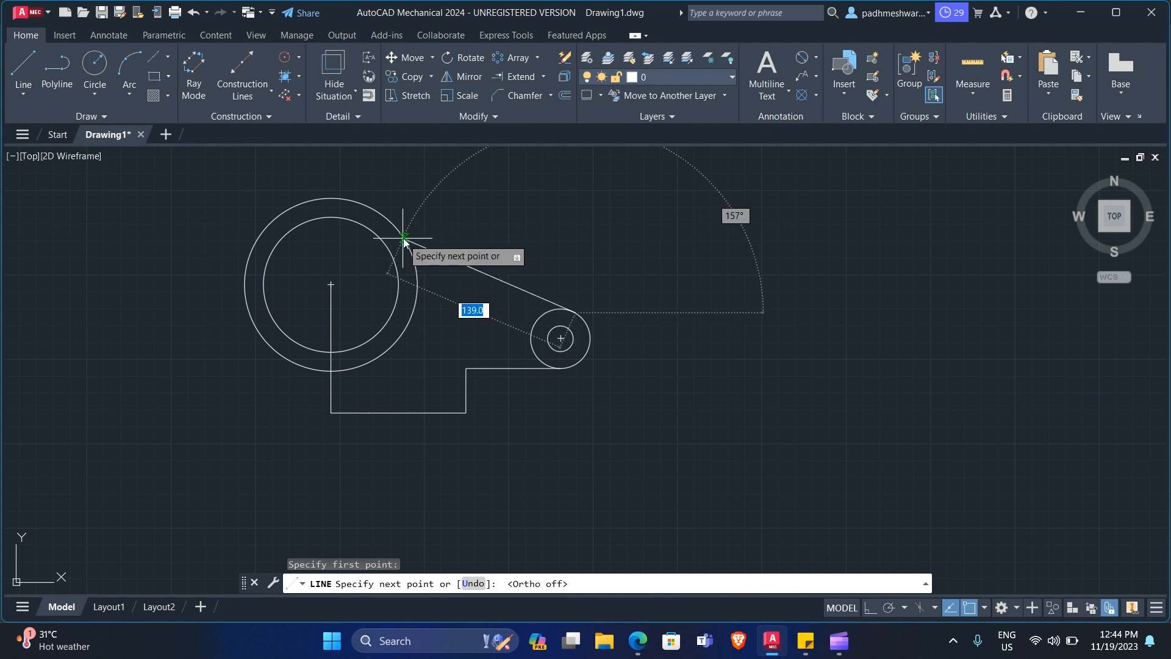
- Finish the slanted line from the small outer circle, ending it tangent to the upper edge of the large outer circle
left_click(371, 210)
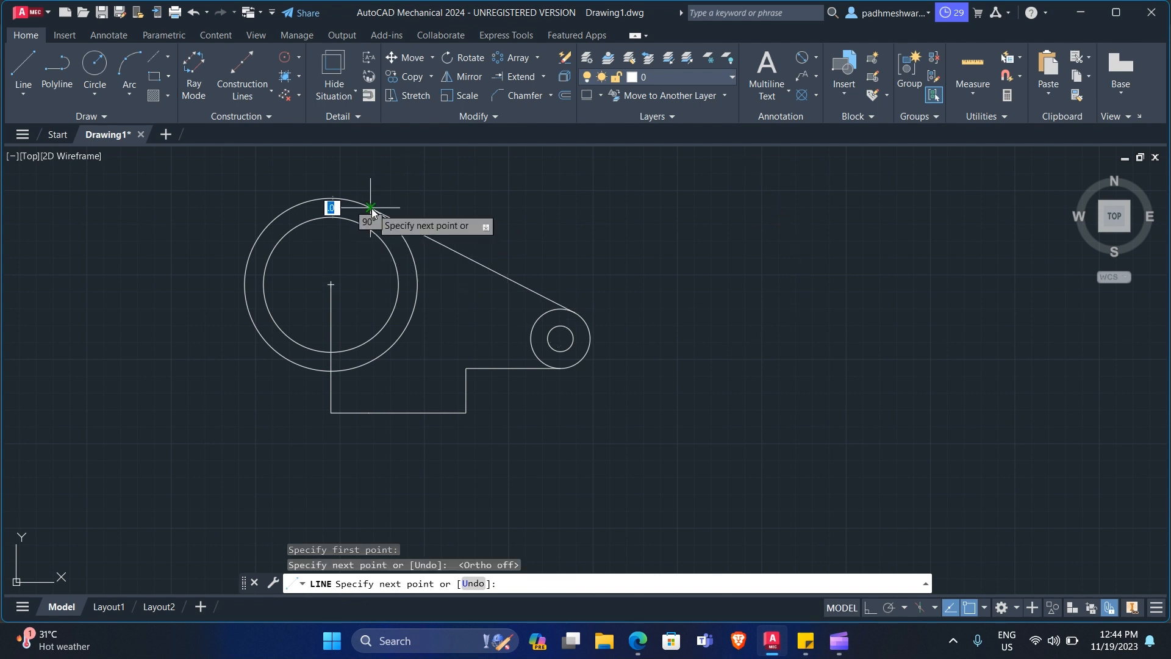
key("Escape")
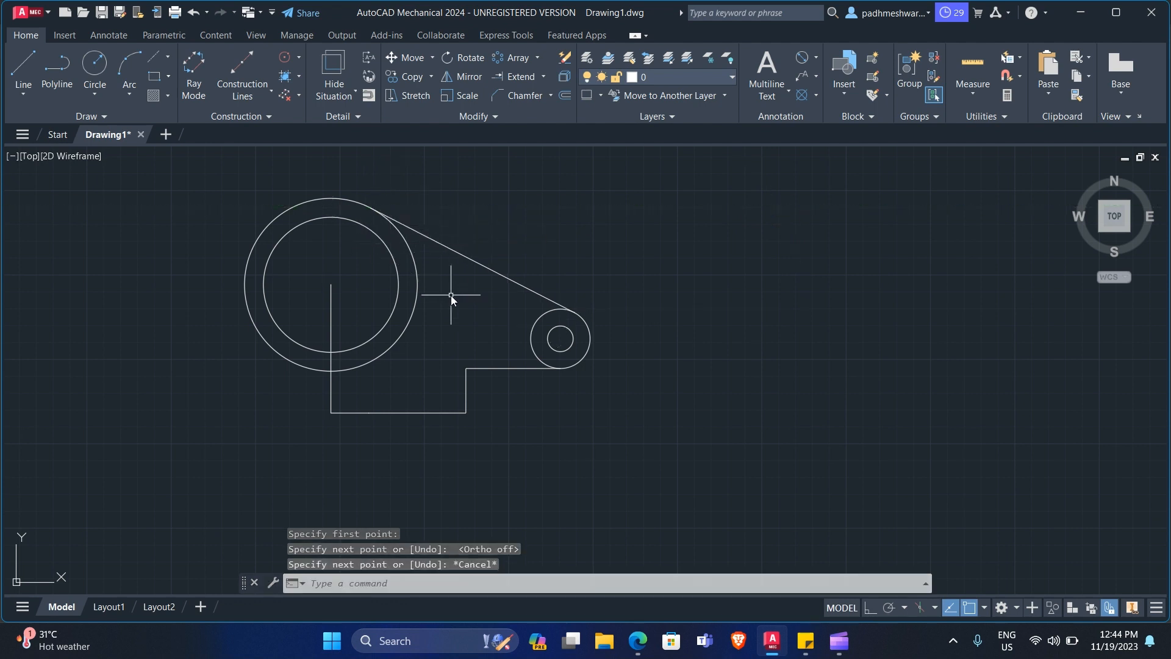
- Erase the vertical line dropped from the large circle's centre and the short segment at the left end of the lowest horizontal line
left_click(328, 308)
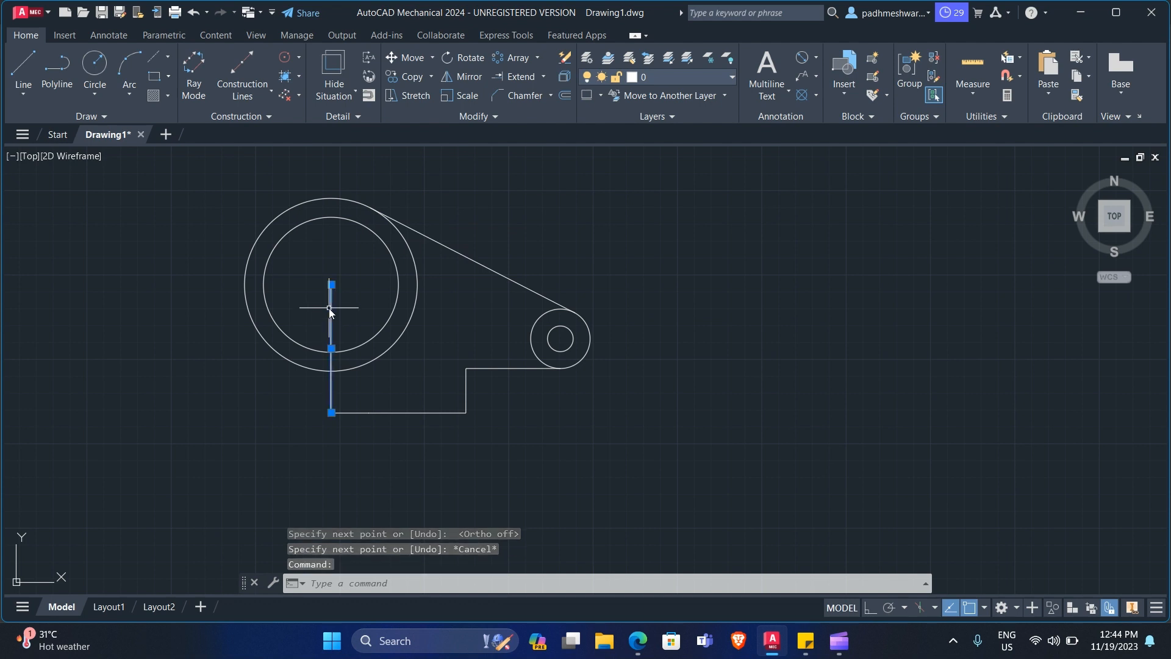
key("Delete")
left_click(328, 413)
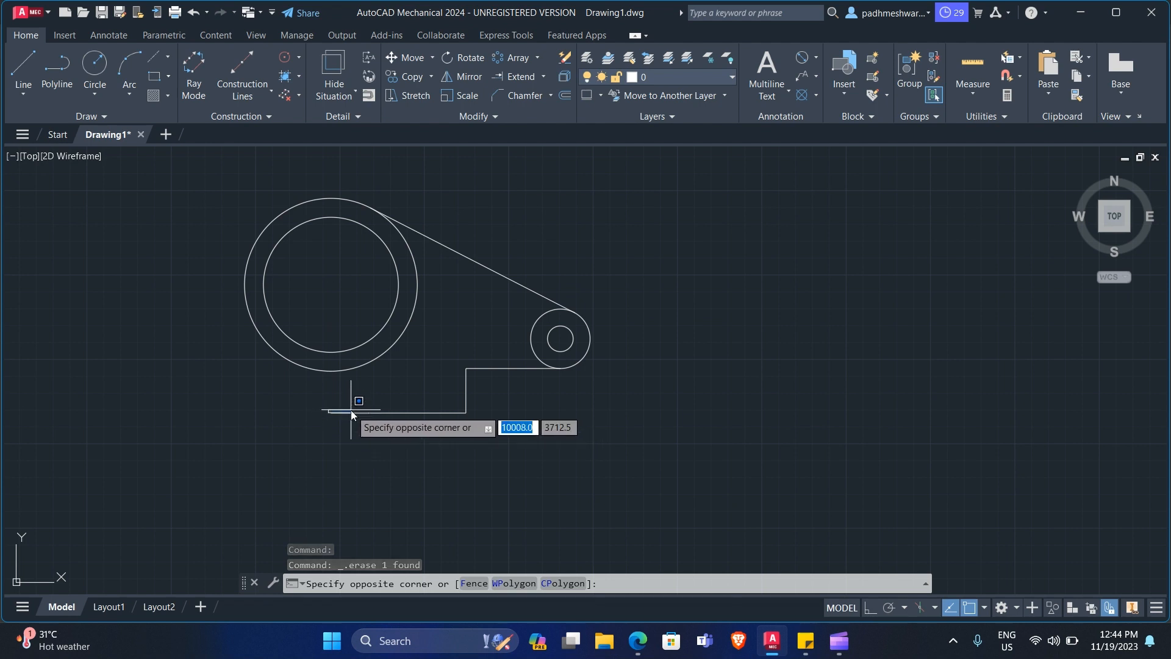
left_click(350, 410)
left_click(335, 426)
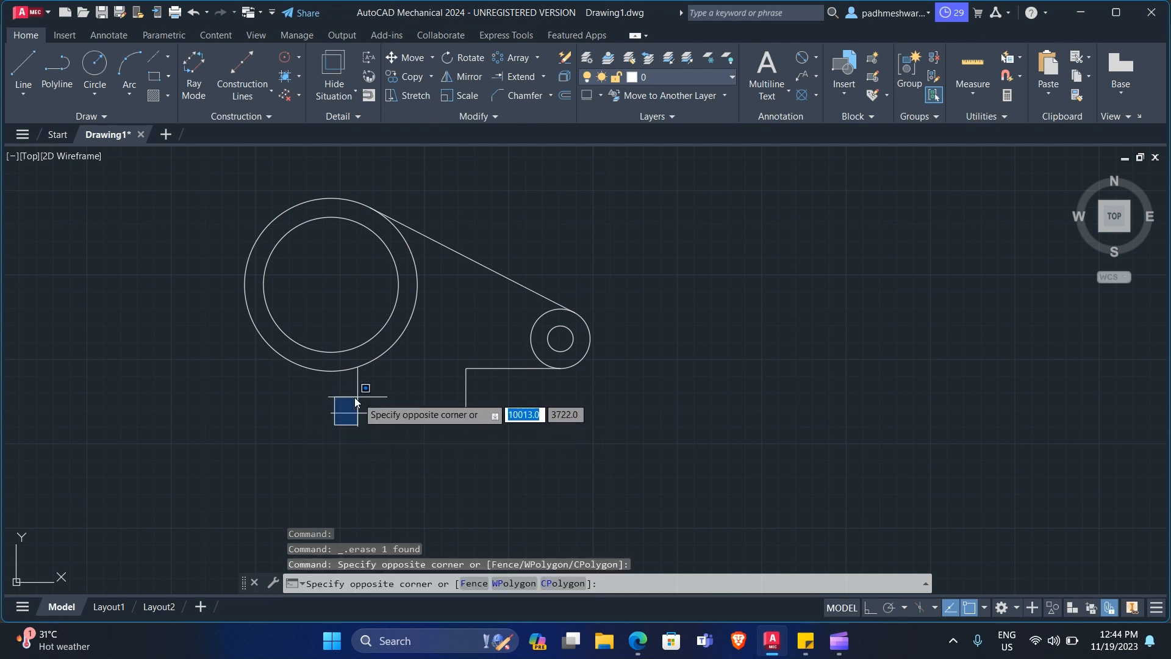
left_click(354, 398)
left_click(350, 403)
left_click(331, 419)
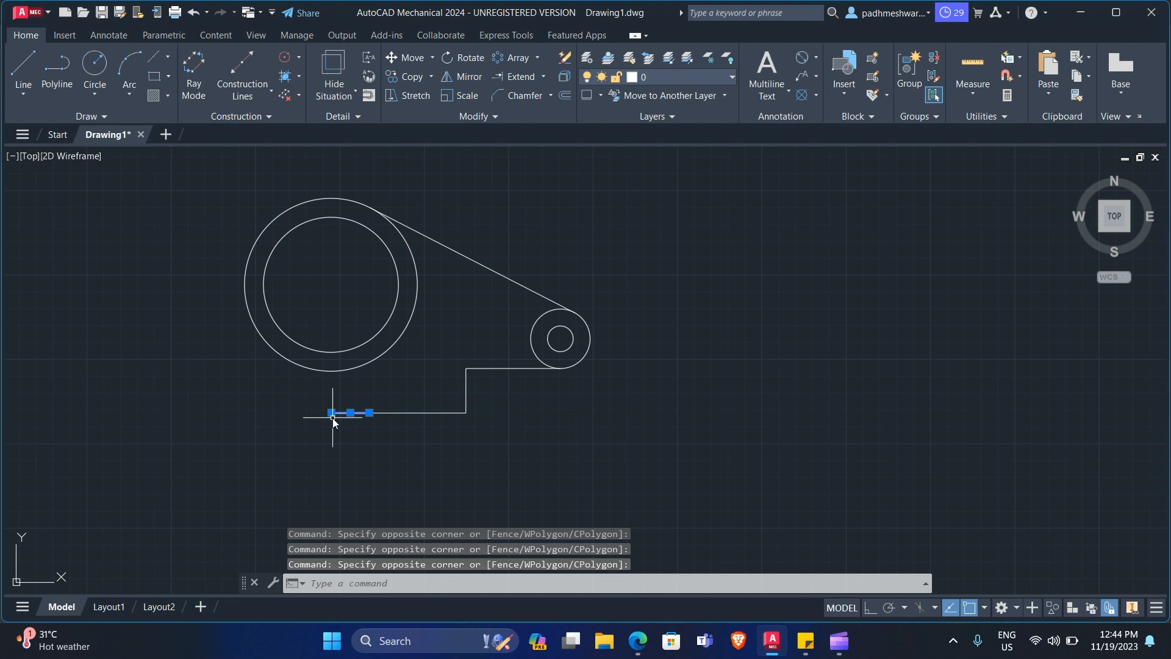
key("Delete")
- Check the reference drawing in the browser and draw a 62-unit horizontal line leftwards from the small circles' centre
key("alt+Tab")
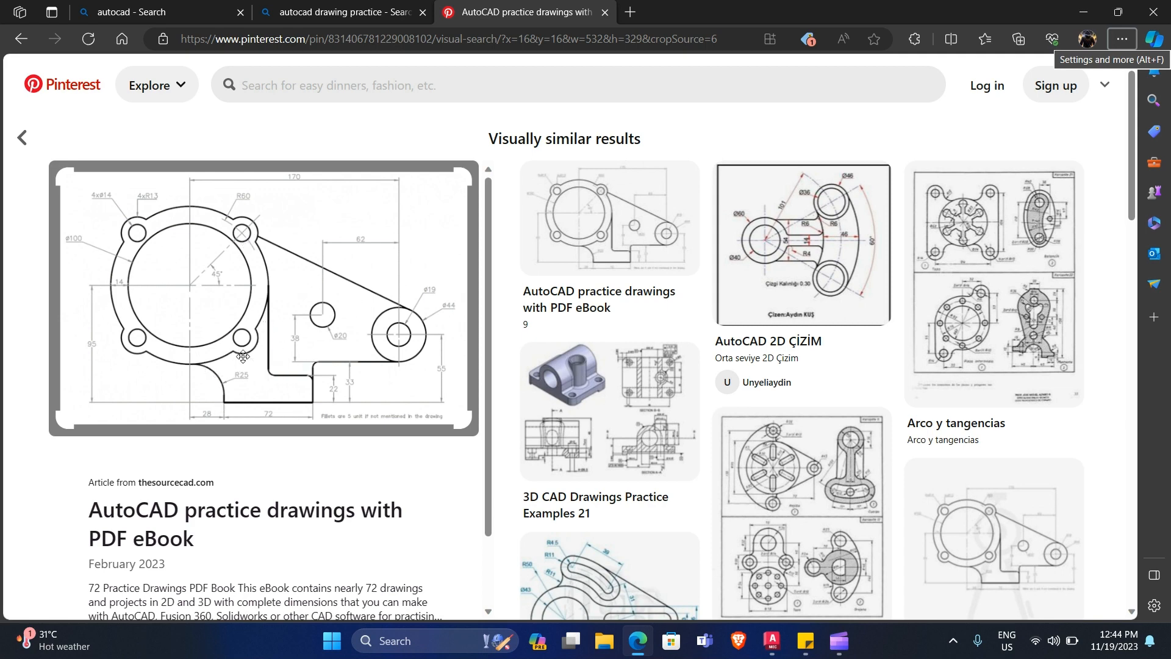
key("alt+Tab")
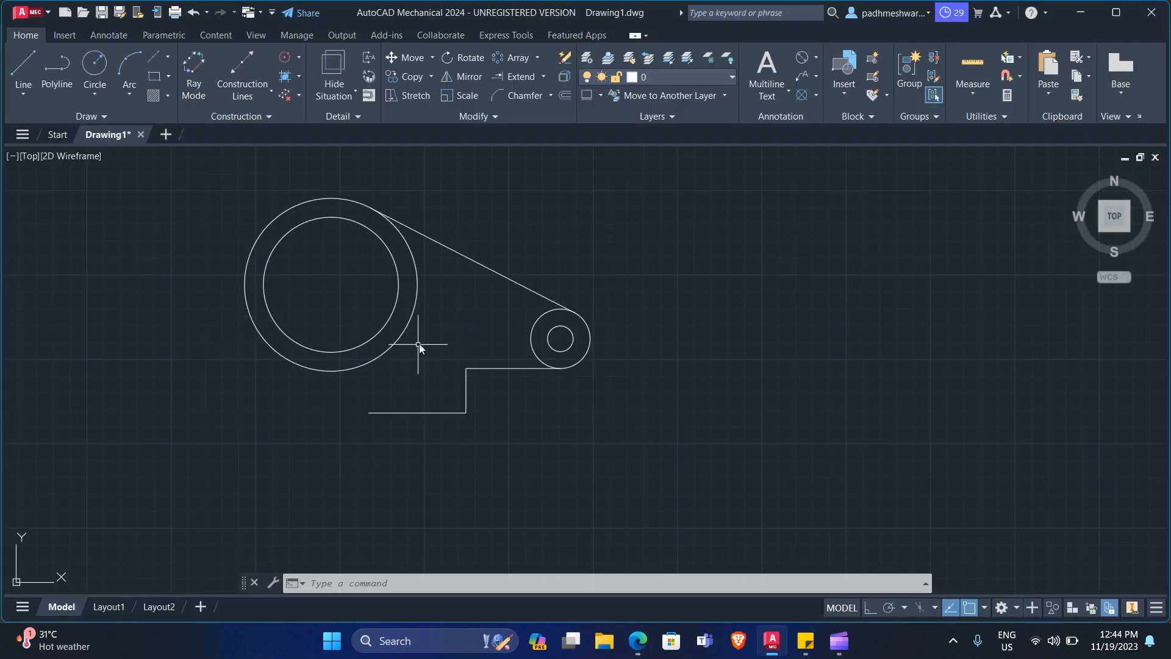
key("alt+Tab")
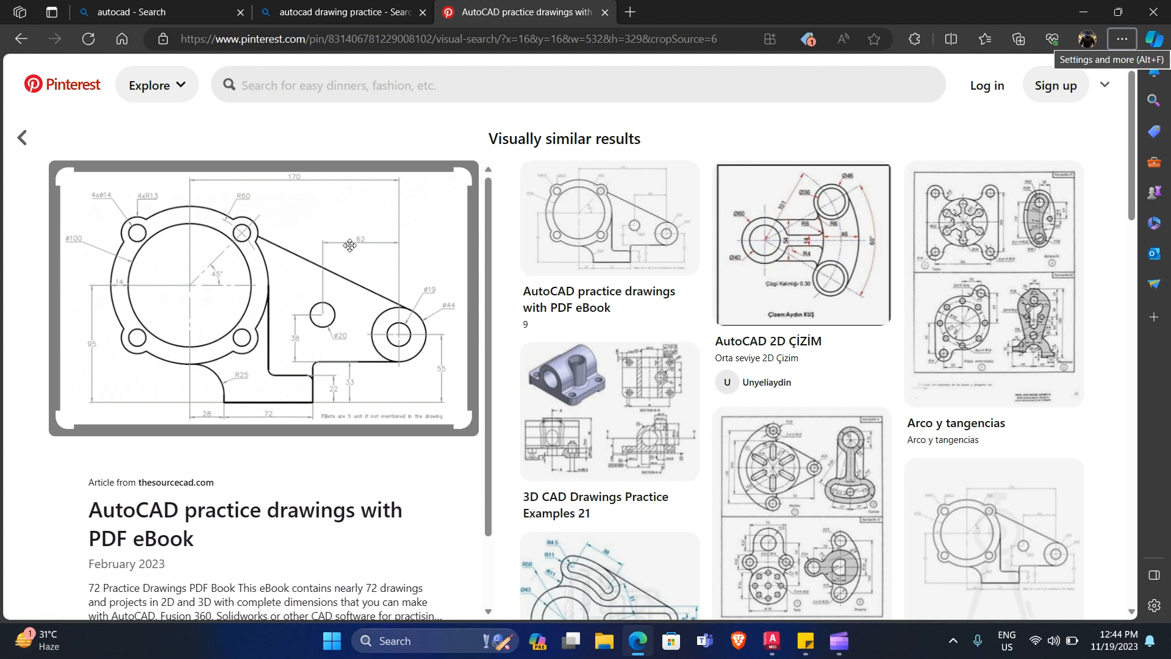
key("alt+Tab")
key("alt+Tab")
key("alt+Tab")
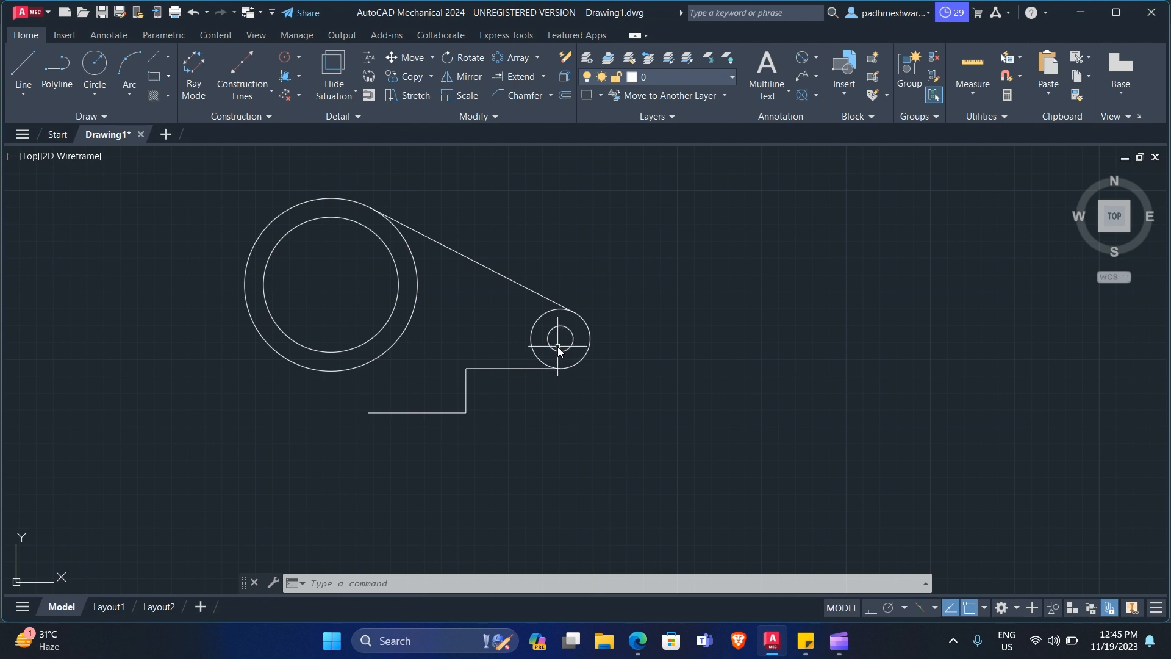
type("l")
key("Return")
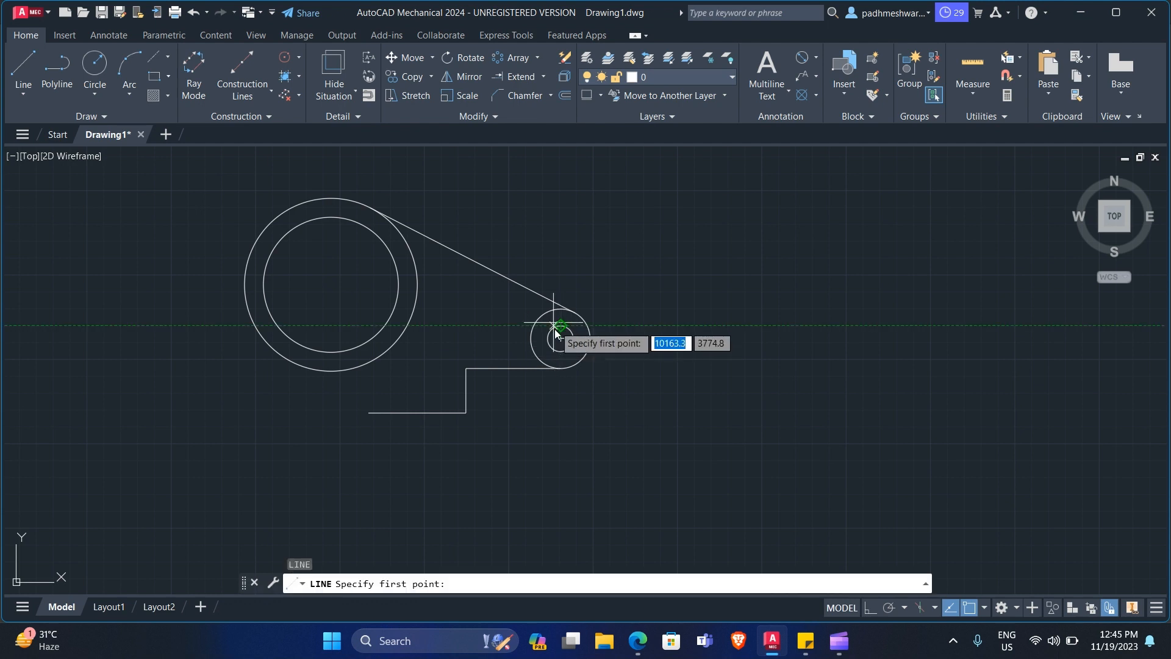
left_click(560, 338)
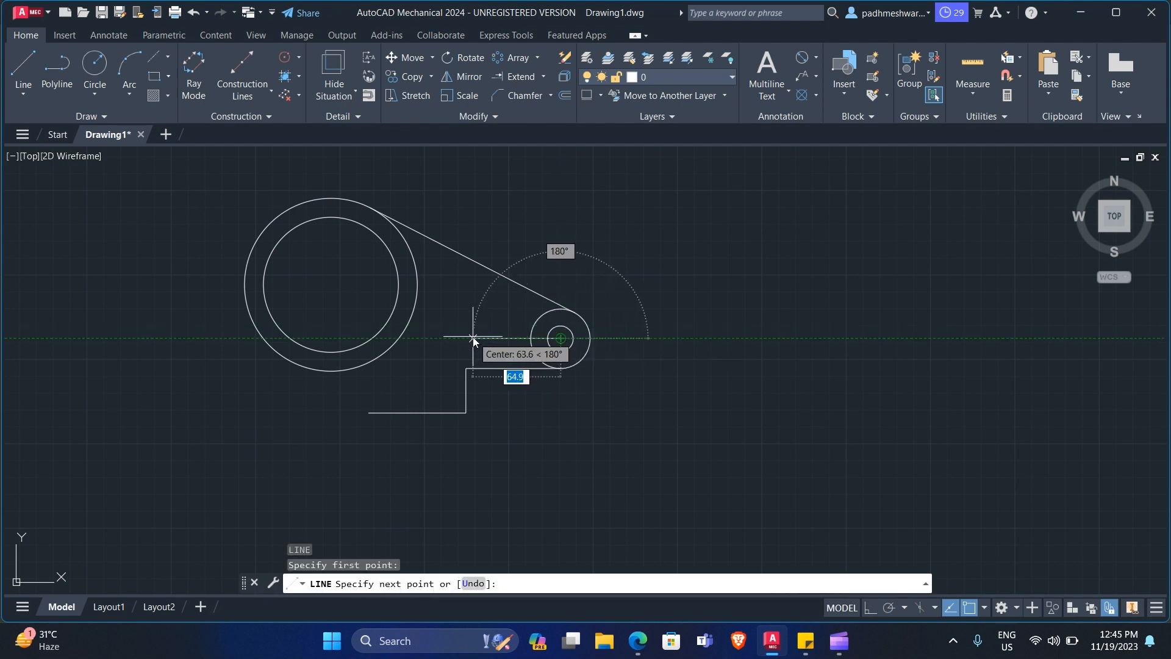
key("alt+Tab")
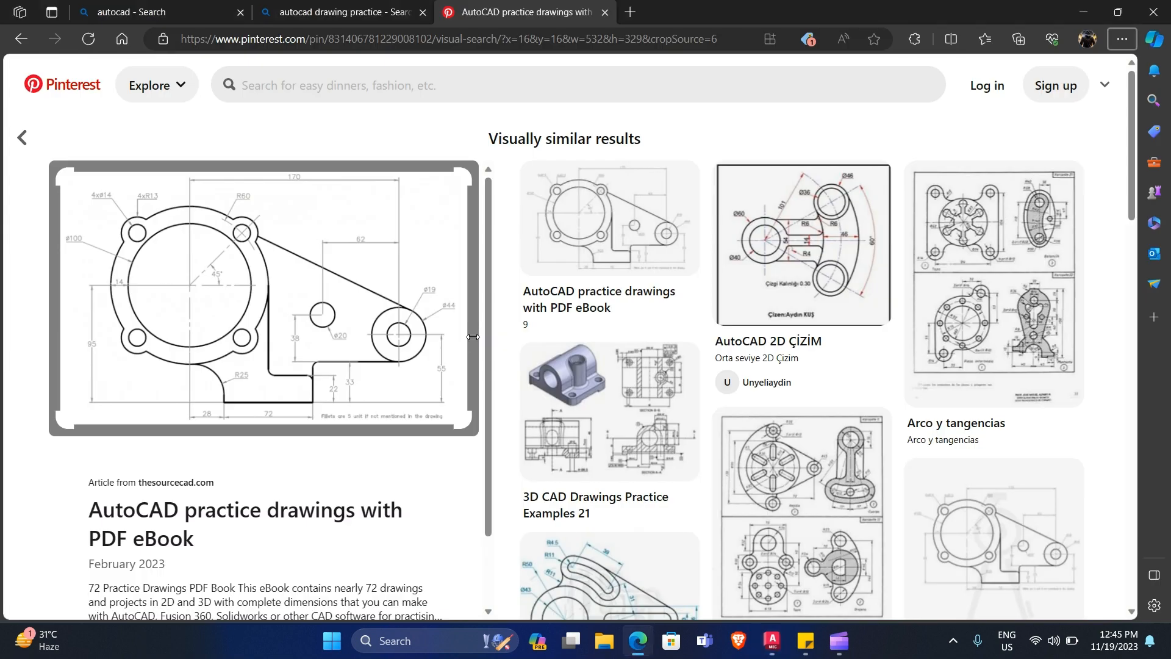
key("alt+Tab")
type("63")
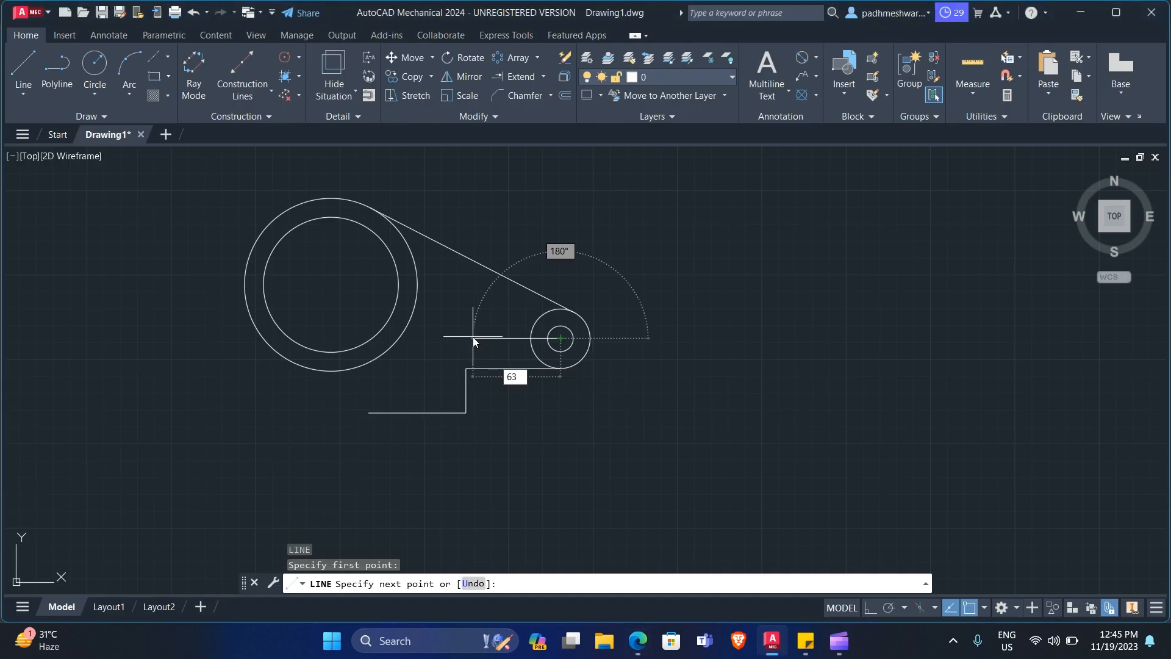
key("BackSpace")
type("2")
key("Return")
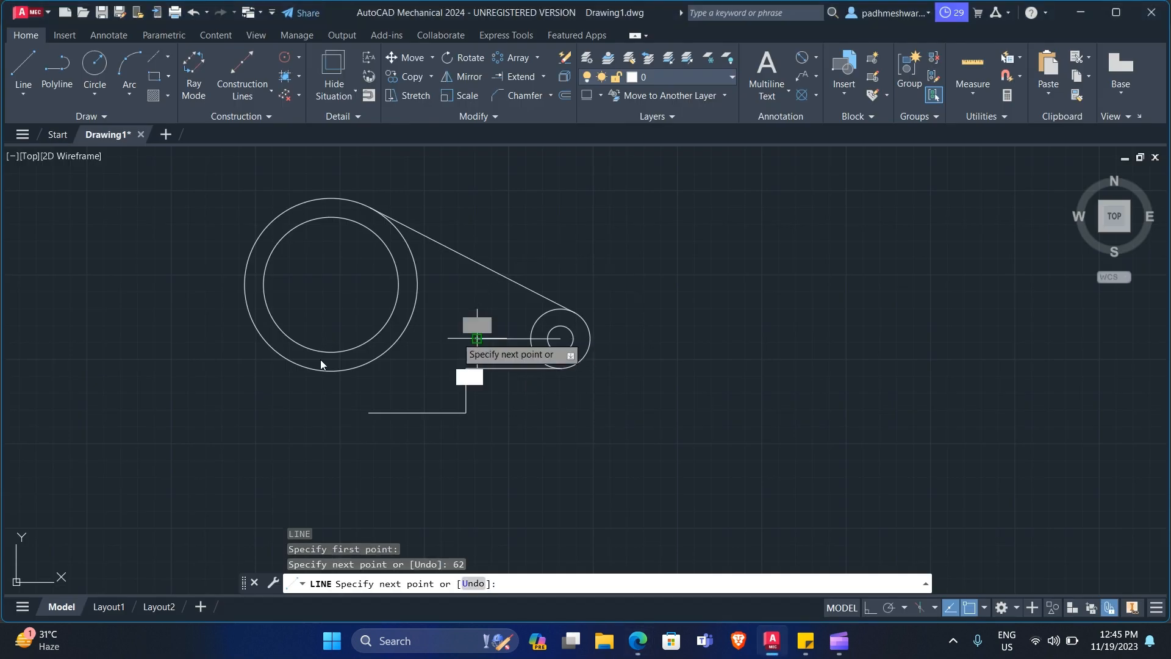
key("Escape")
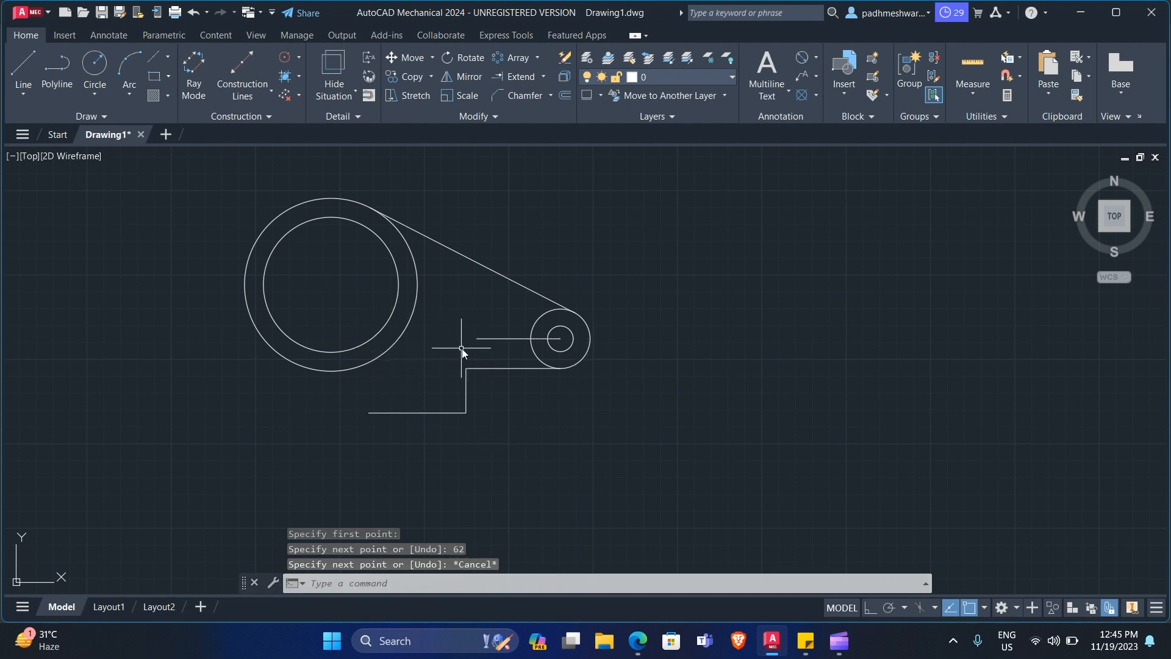
- Check the reference drawing again and draw a 38-unit vertical line upwards from the left end of the small circle's lower tangent line
key("alt+Tab")
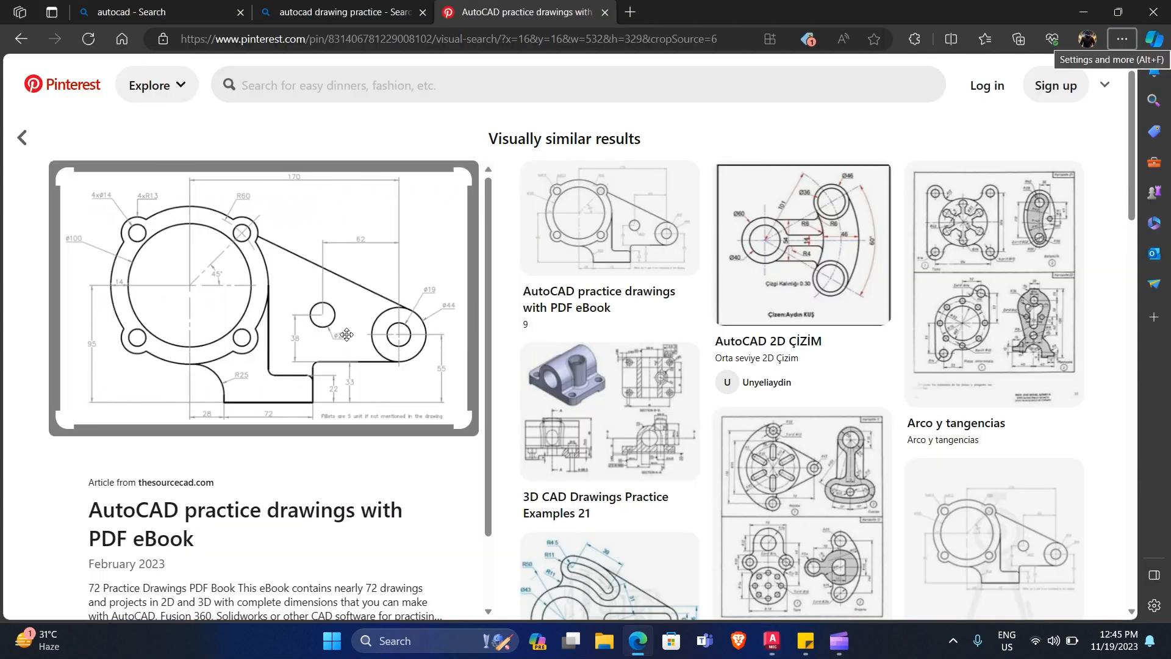
key("alt+Tab")
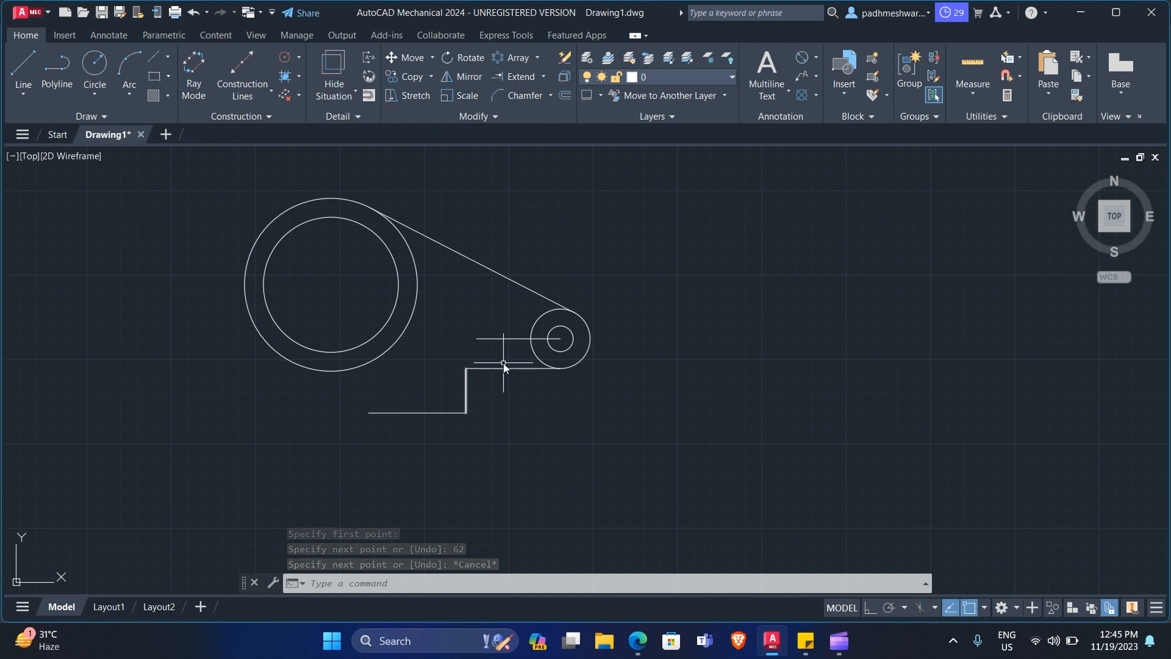
type("l")
key("Return")
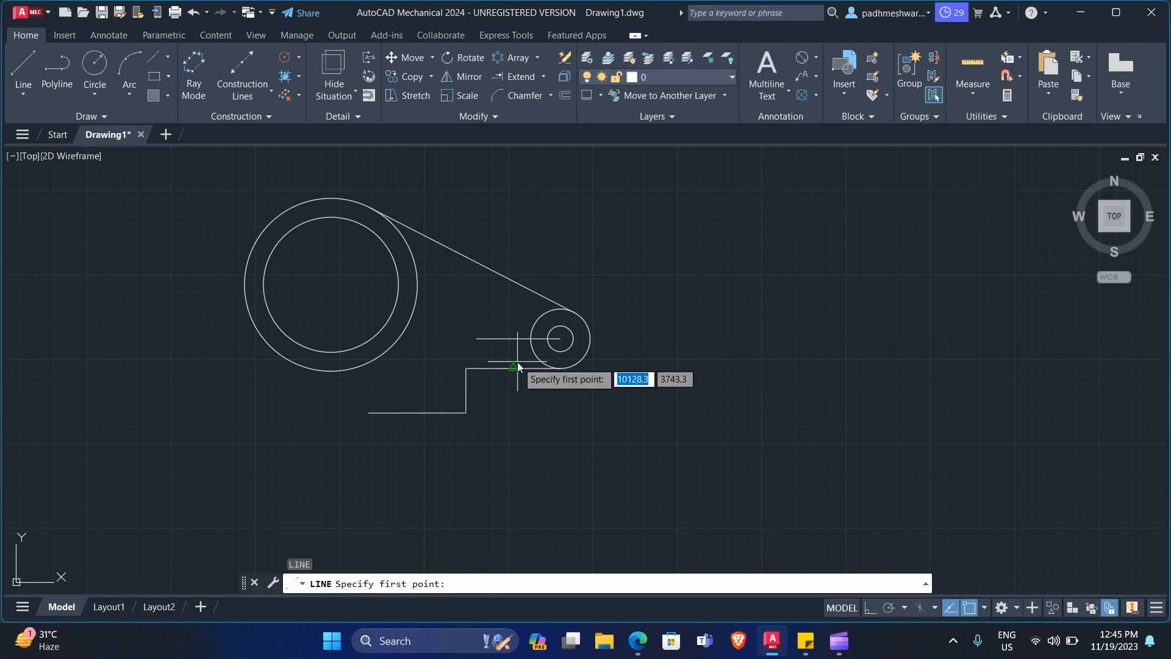
key("alt+Tab")
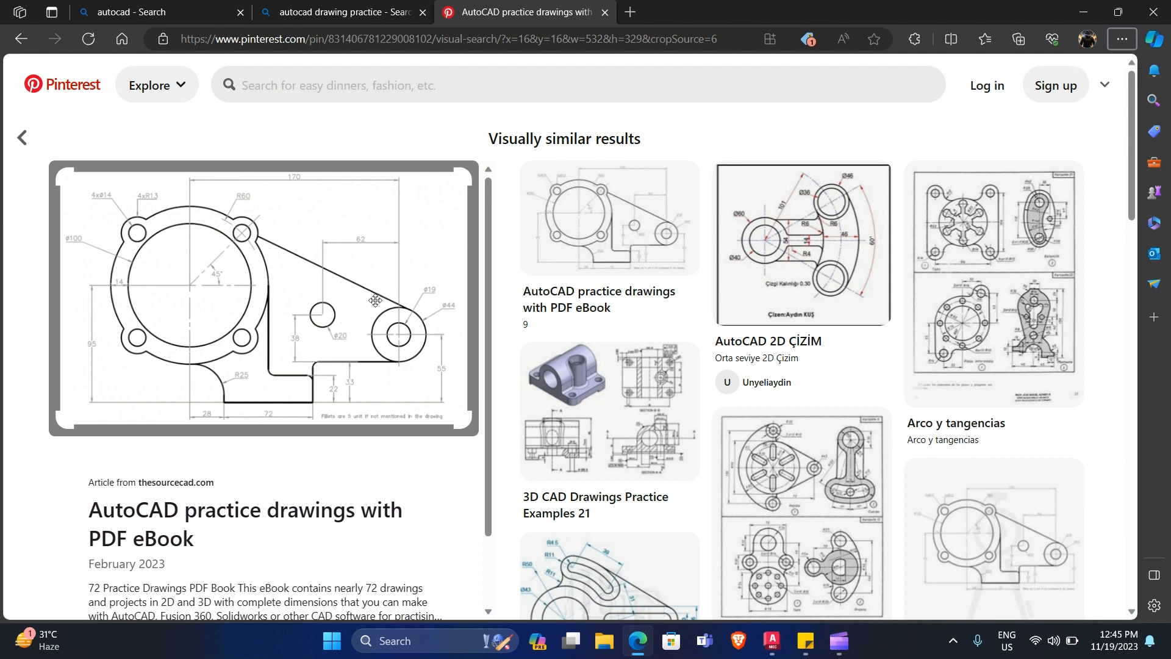
key("alt+Tab")
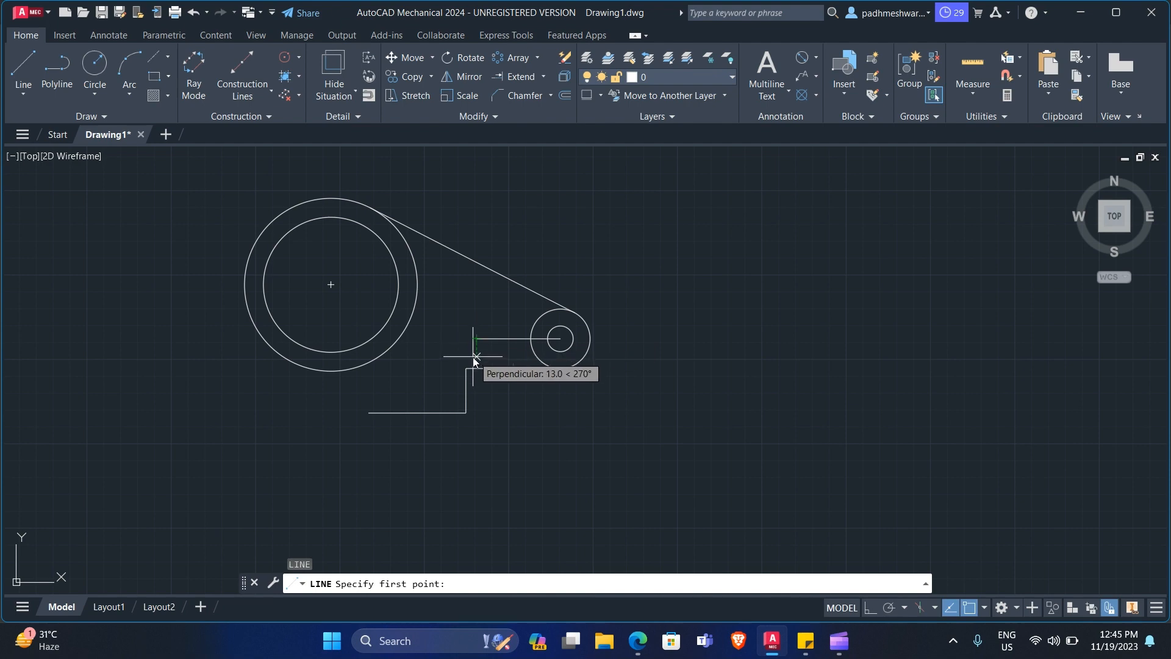
key("alt+Tab")
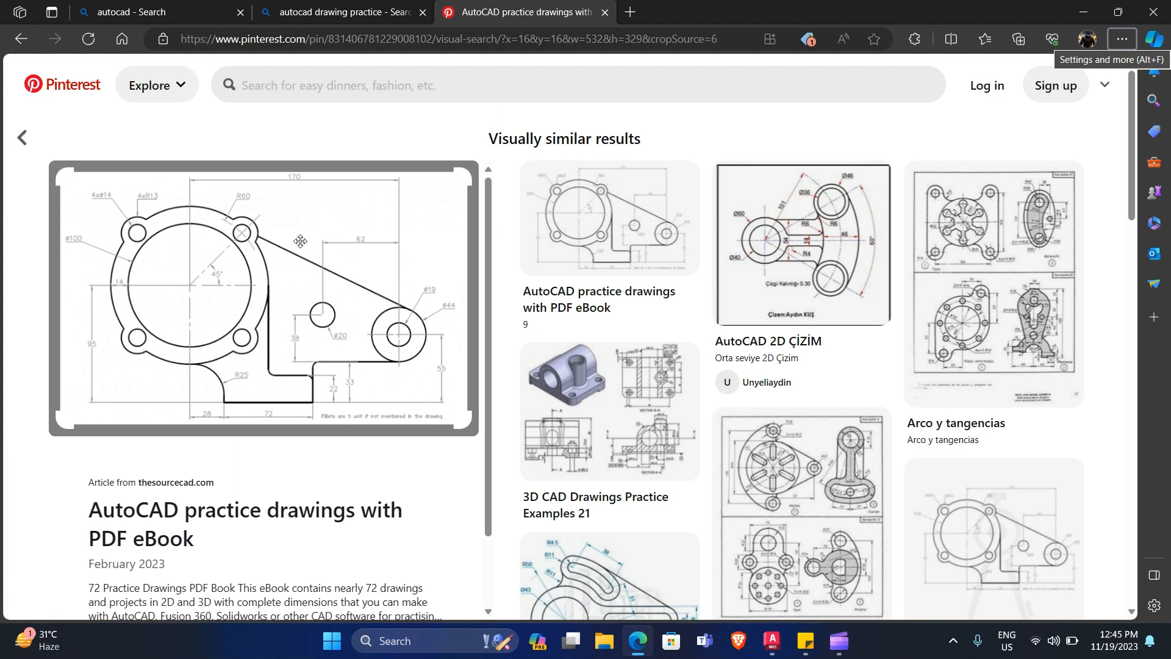
key("alt+Tab")
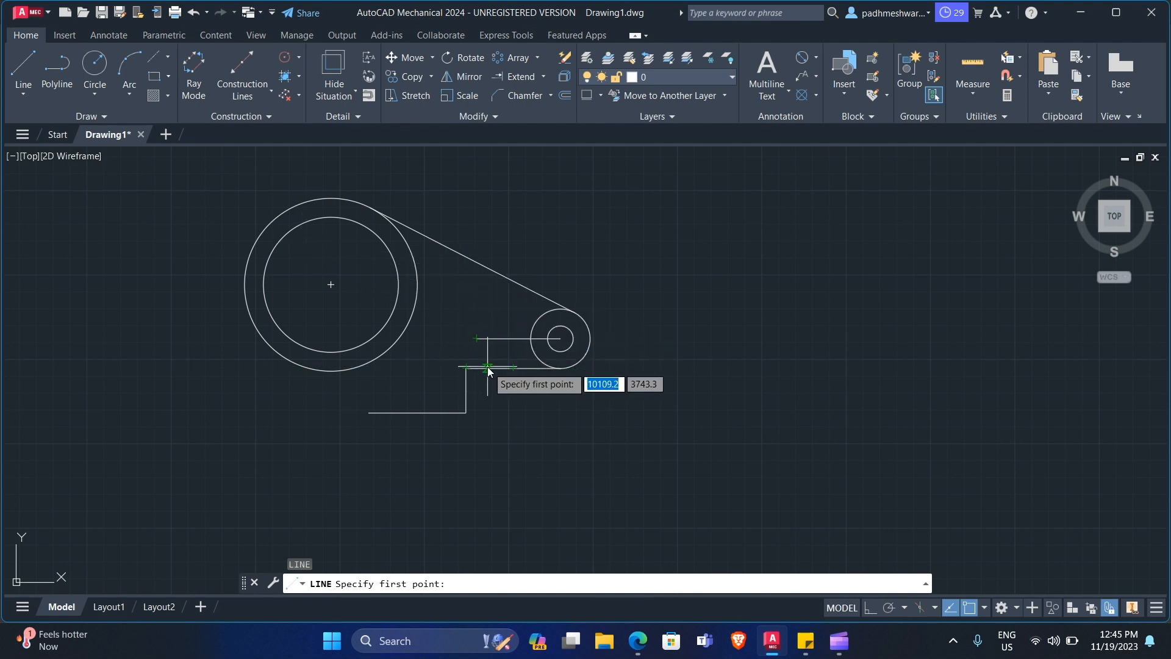
left_click(467, 368)
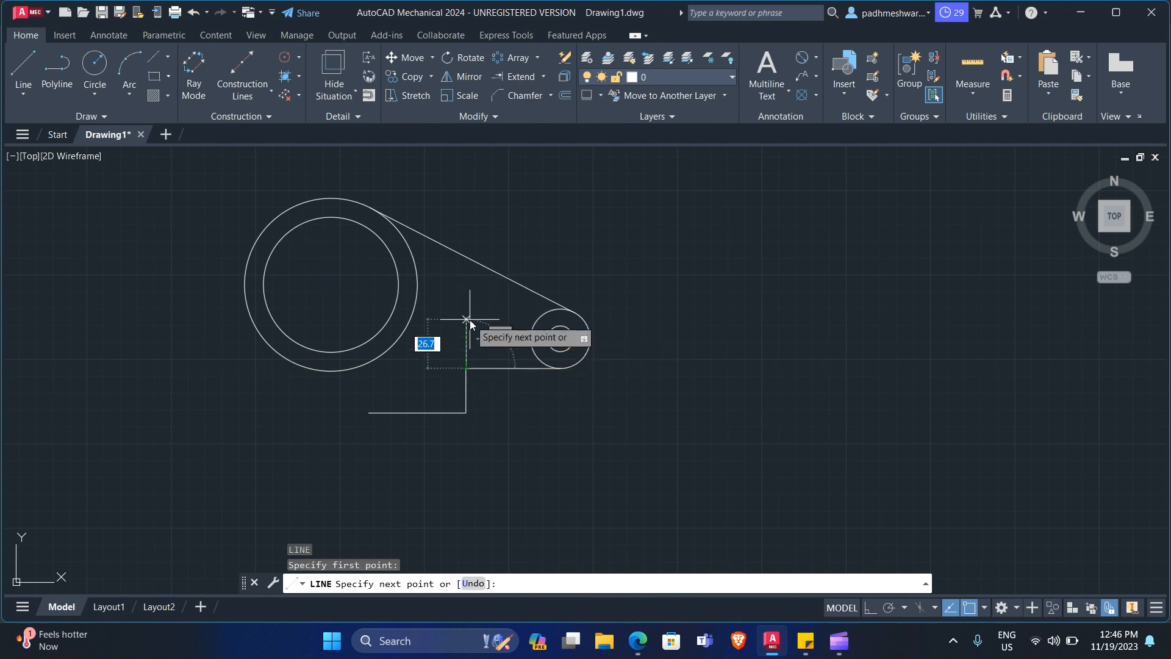
type("38")
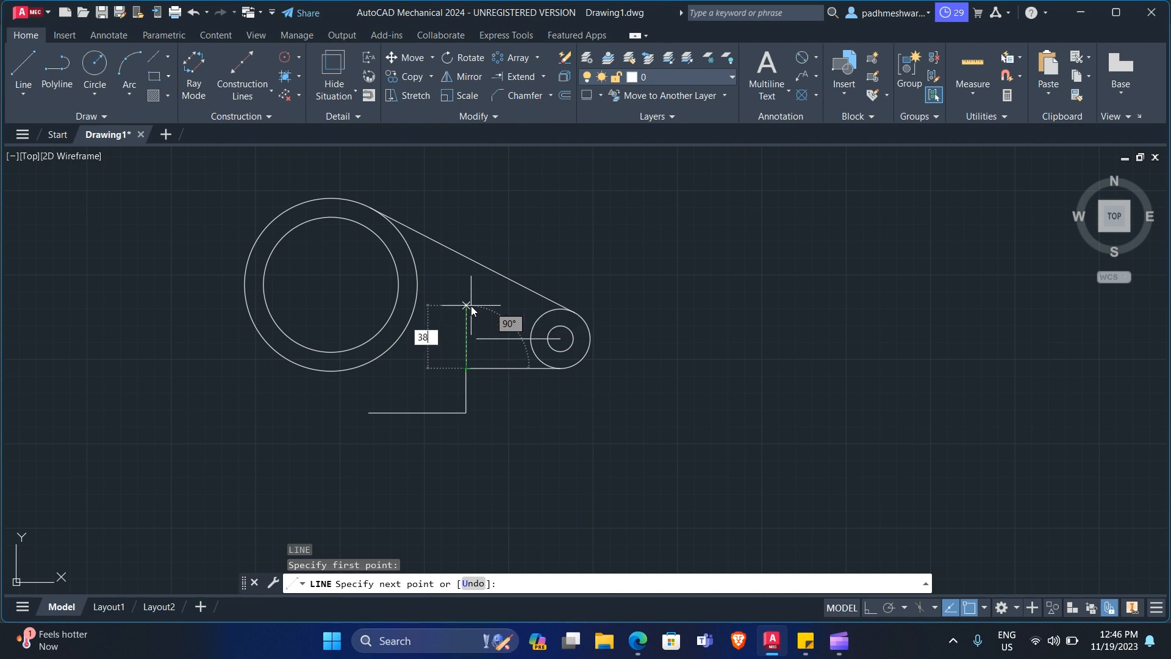
key("Return")
key("Escape")
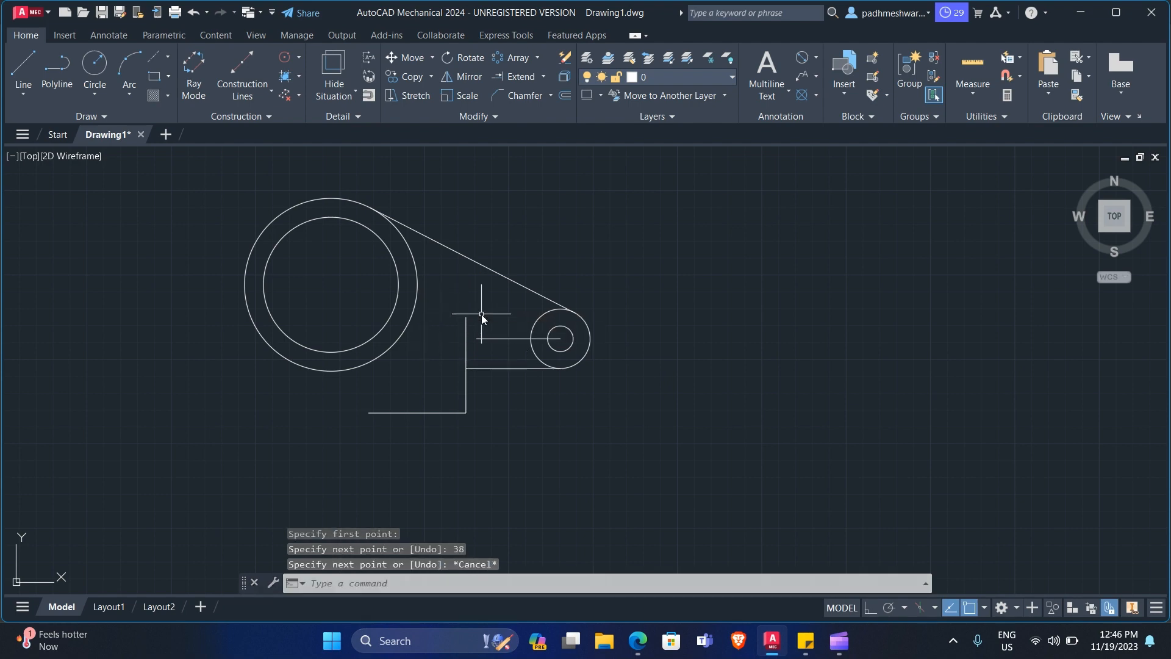
key("alt+Tab")
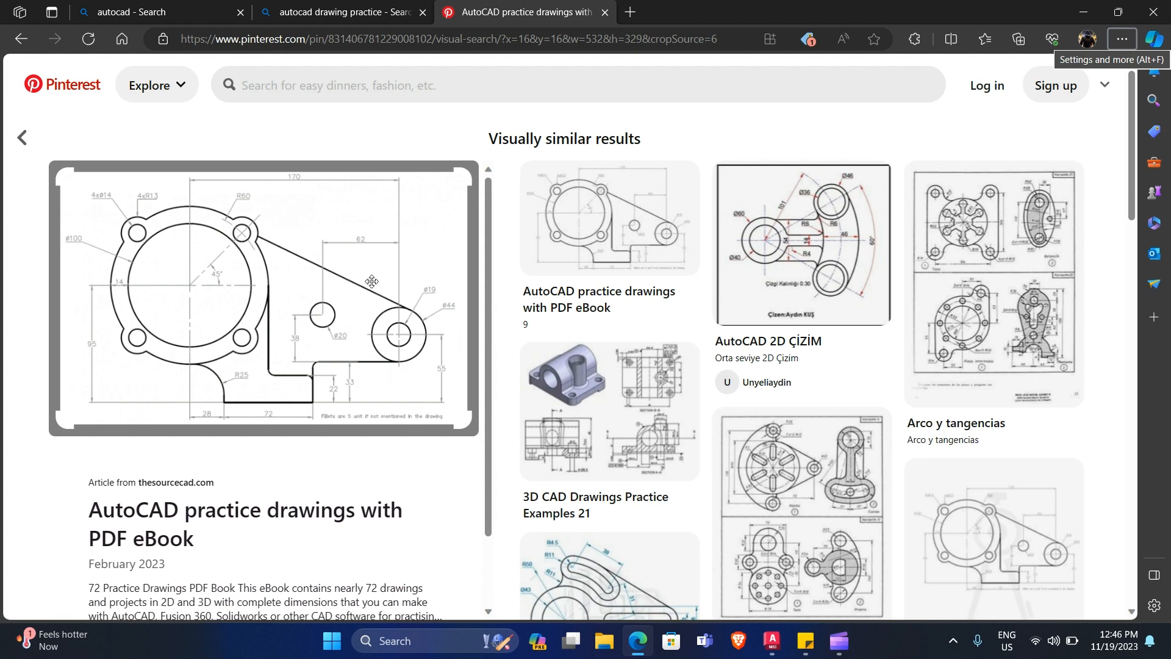
key("alt+Tab")
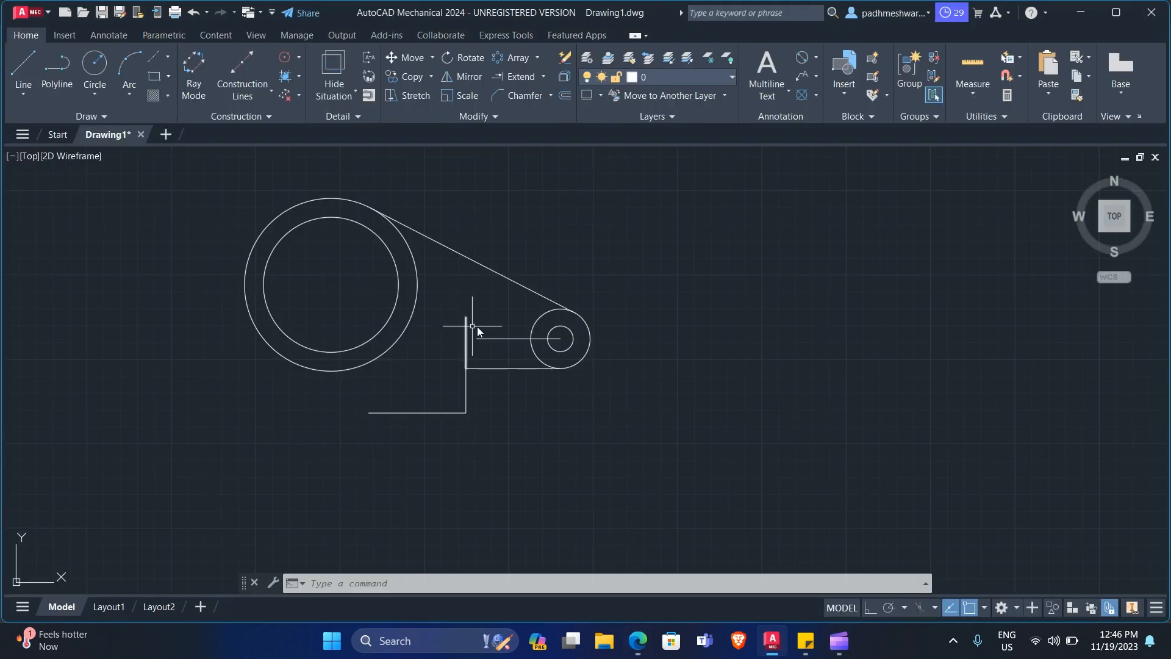
key("alt+Tab")
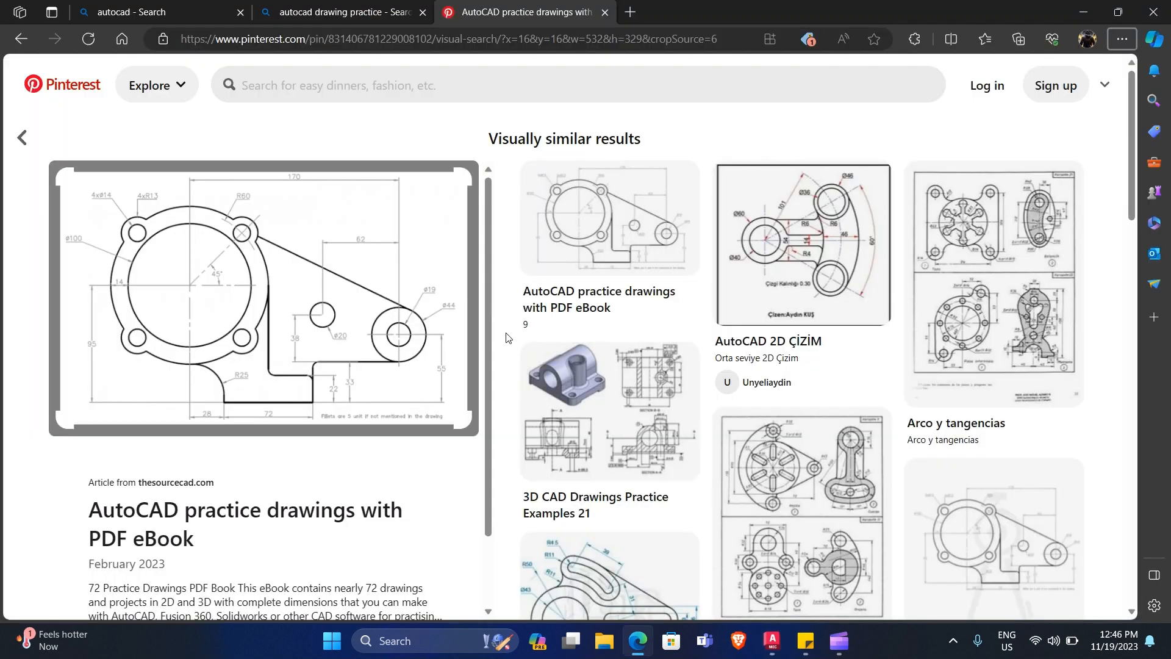
key("alt+Tab")
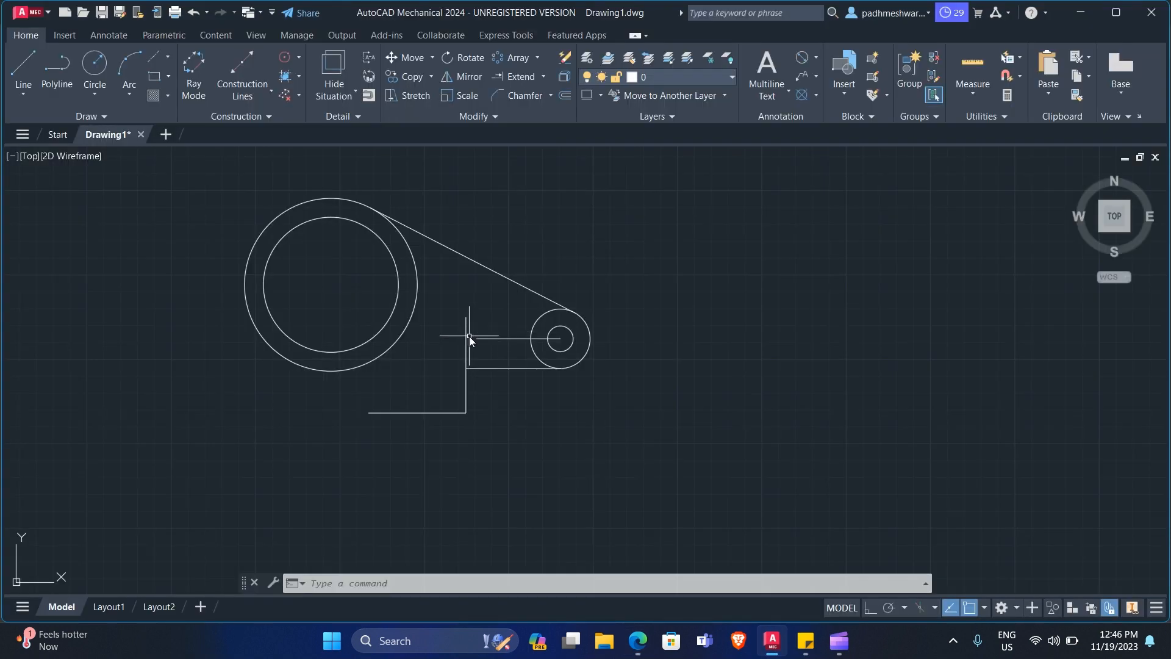
key("alt+Tab")
key("alt+Tab")
left_click(467, 326)
type("m")
key("Return")
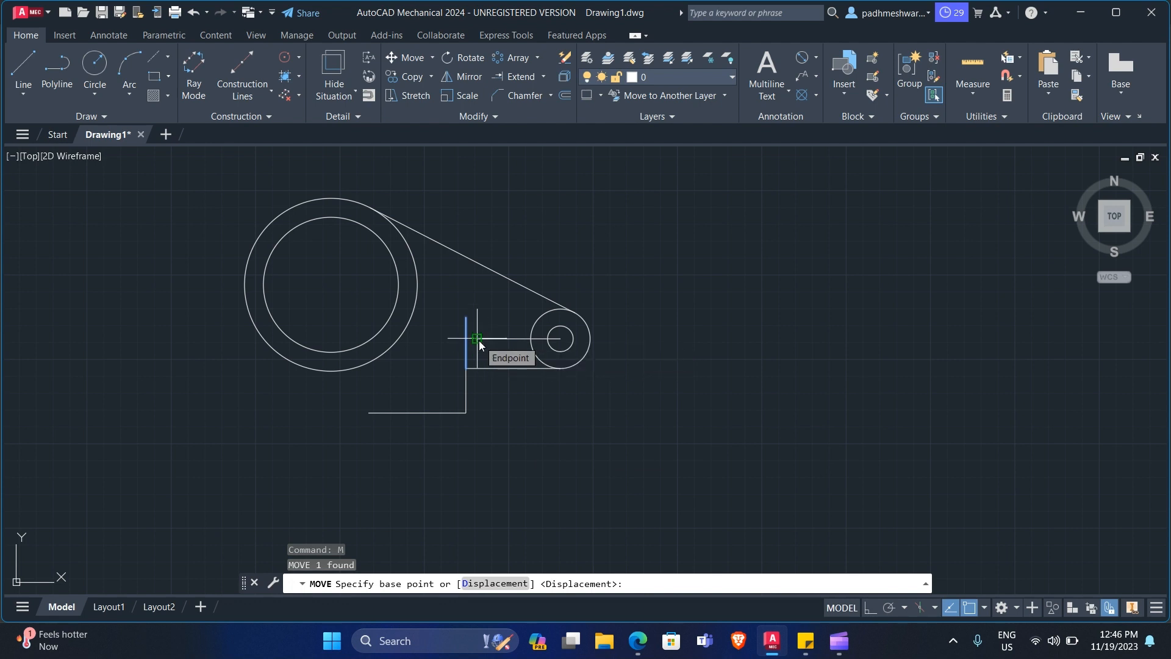
left_click(478, 339)
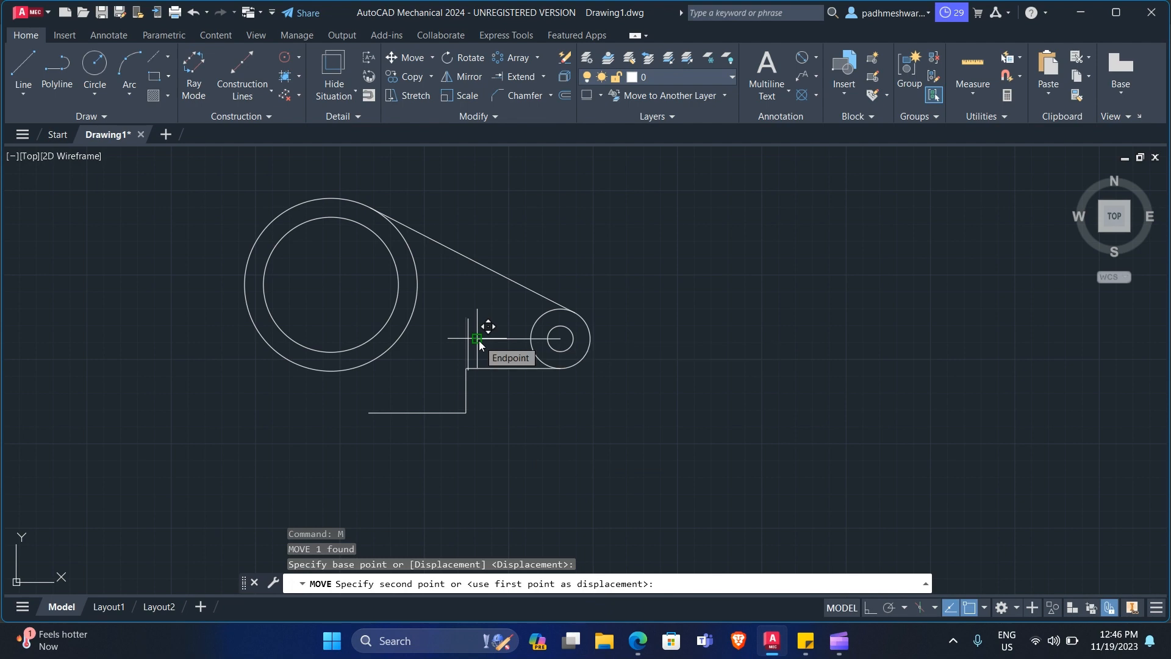
key("Escape")
- Move the 38-unit vertical line horizontally so that it passes through the left end of the 62-unit horizontal line
left_click(467, 336)
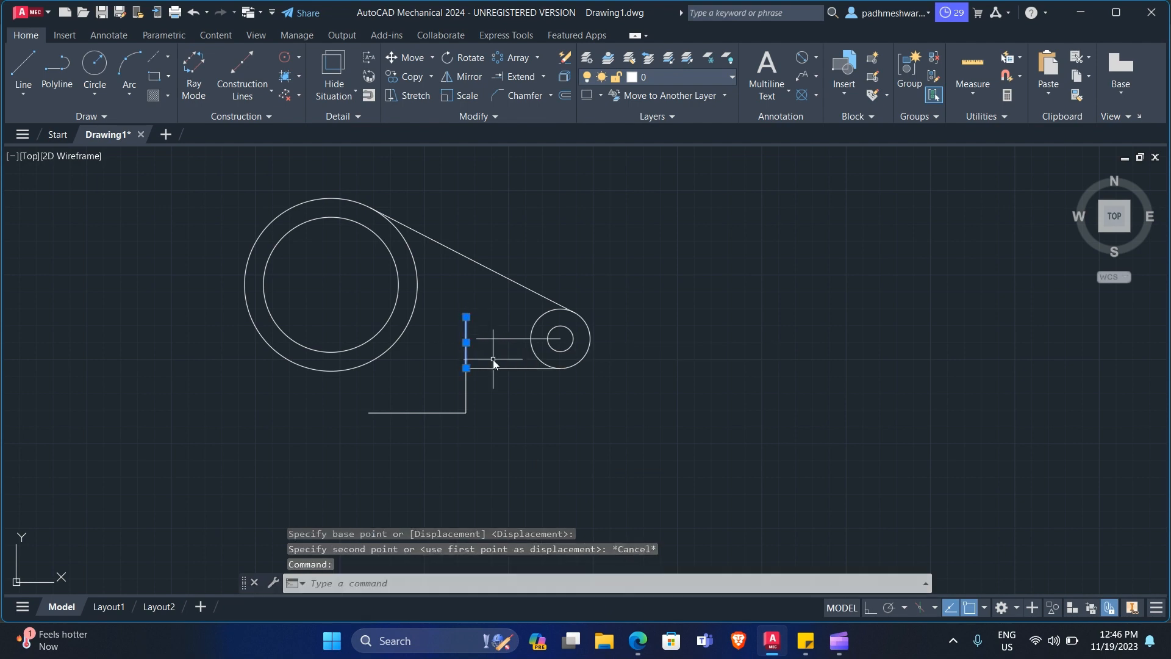
type("m")
key("Return")
scroll(486, 343, "up", 3)
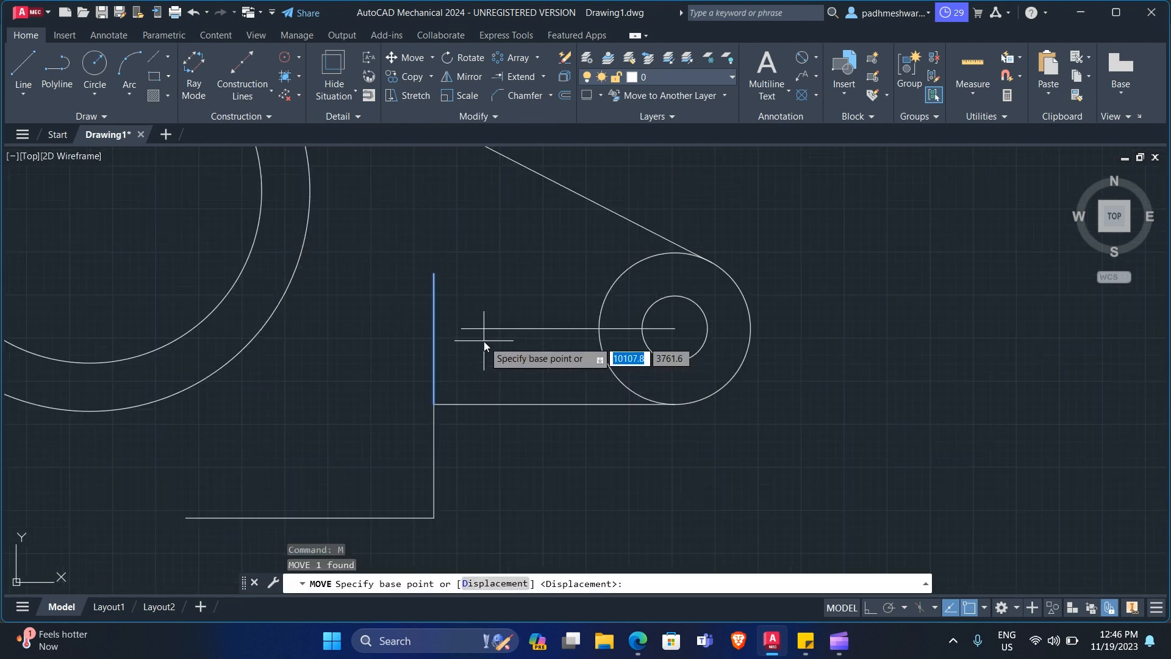
scroll(477, 328, "up", 5)
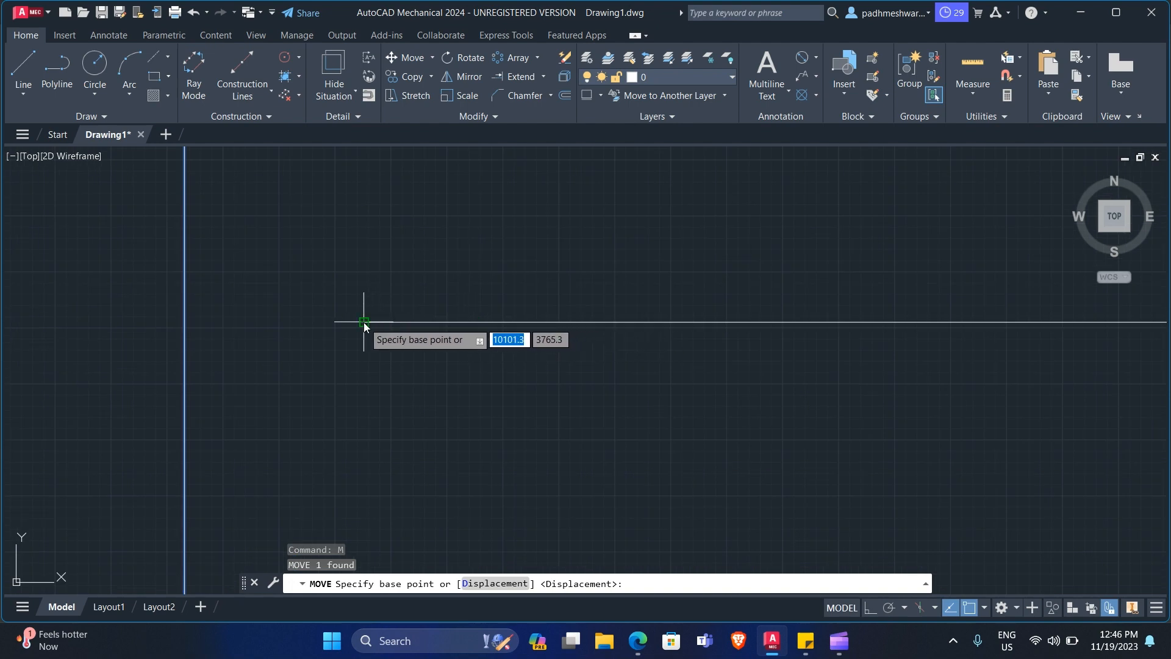
left_click(185, 324)
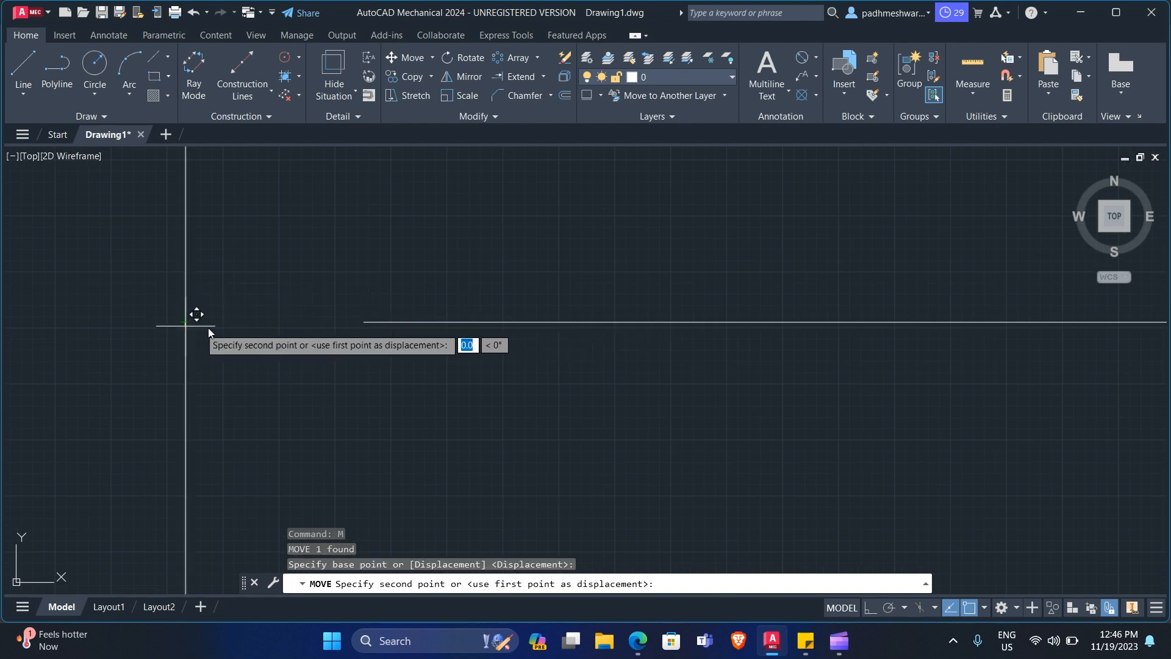
left_click(364, 322)
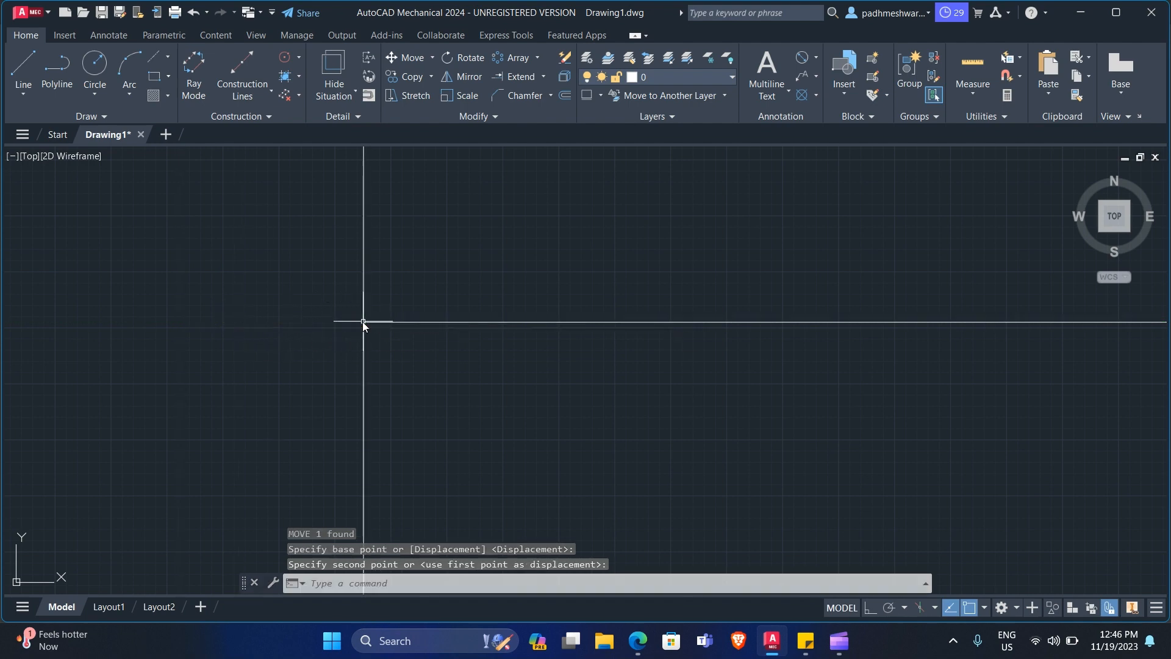
scroll(427, 354, "down", 8)
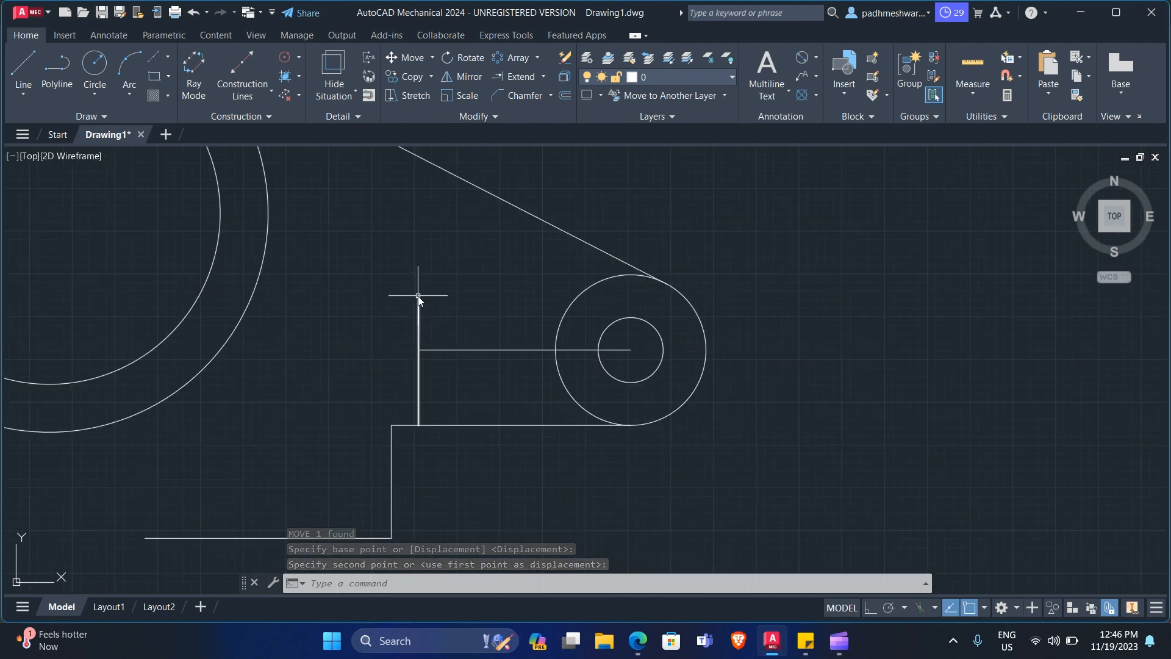
- Check the reference drawing in the browser and draw a 20-unit diameter circle centred on the upper end of the moved vertical line
key("alt+Tab")
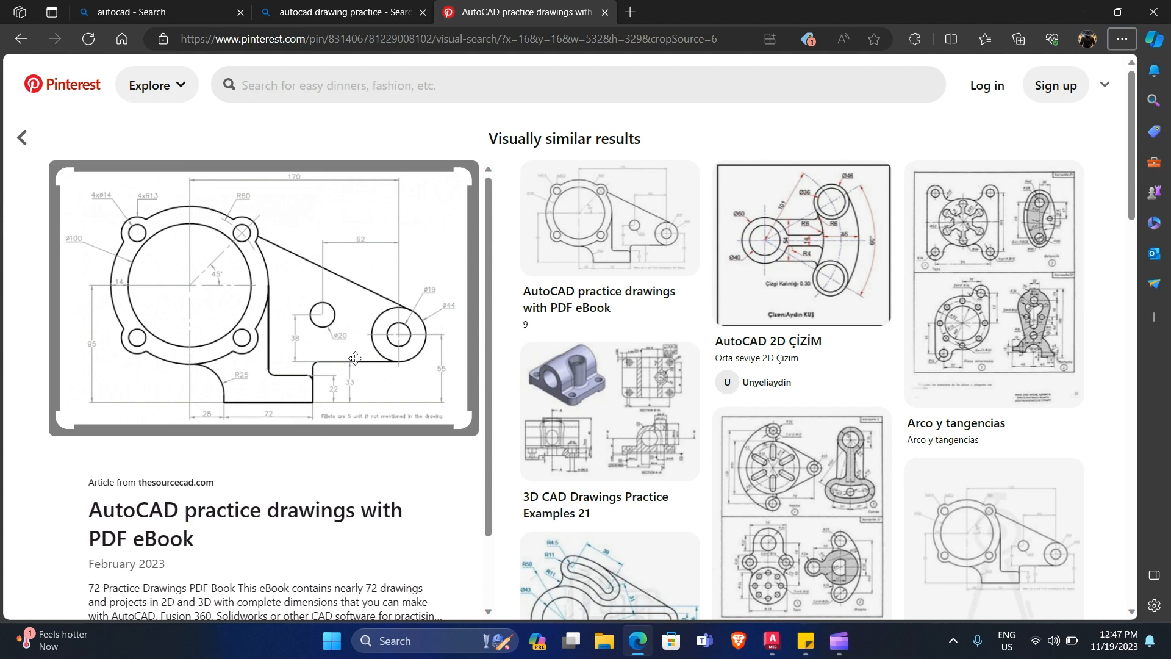
key("alt+Tab")
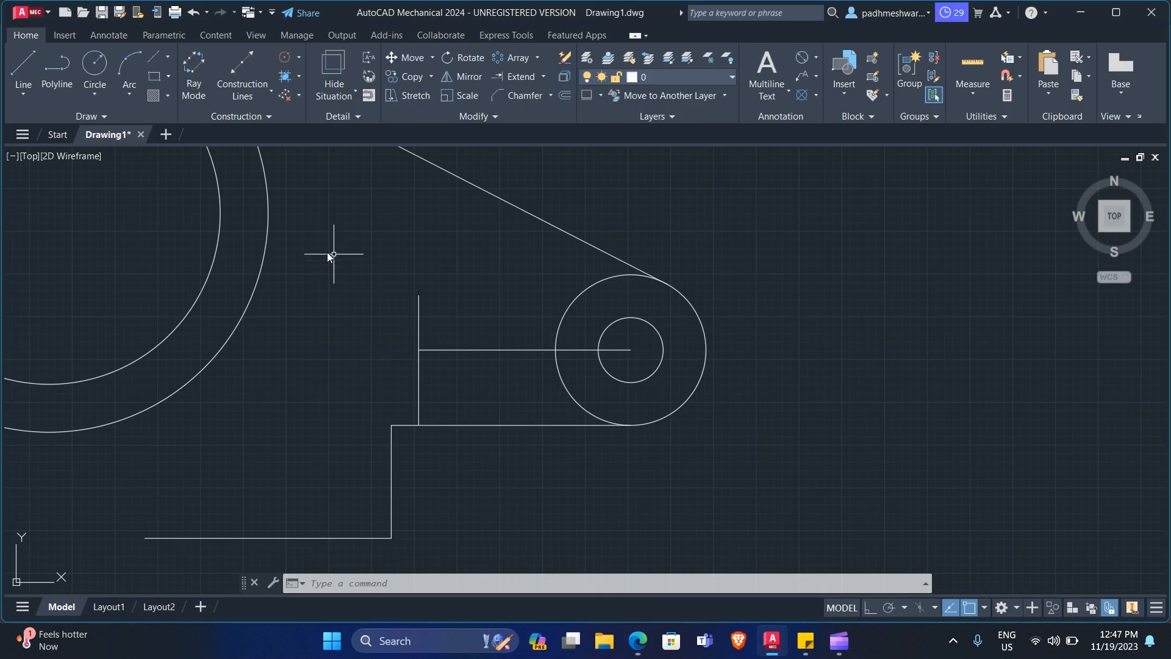
left_click(95, 66)
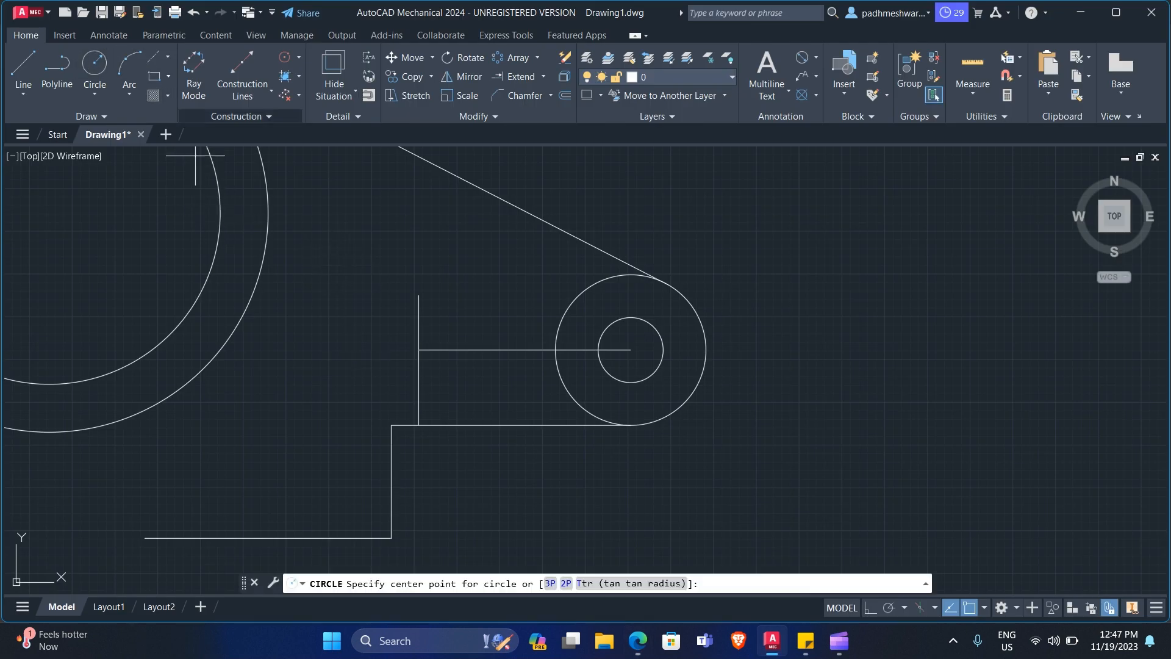
left_click(419, 295)
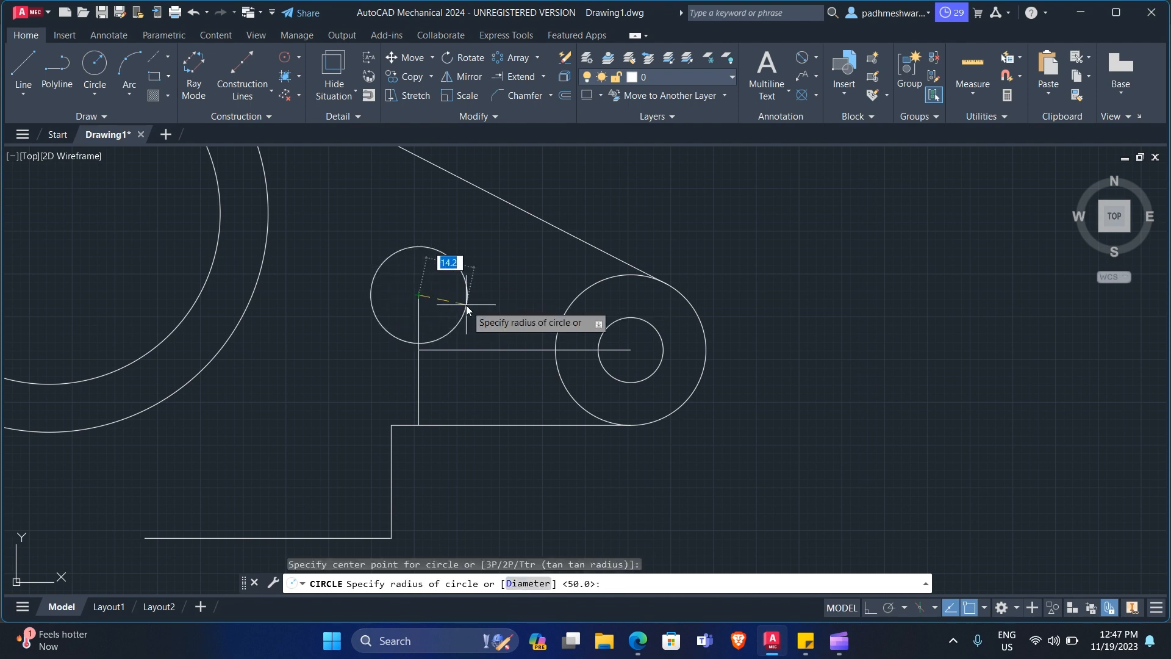
type("d")
key("Return")
type("2")
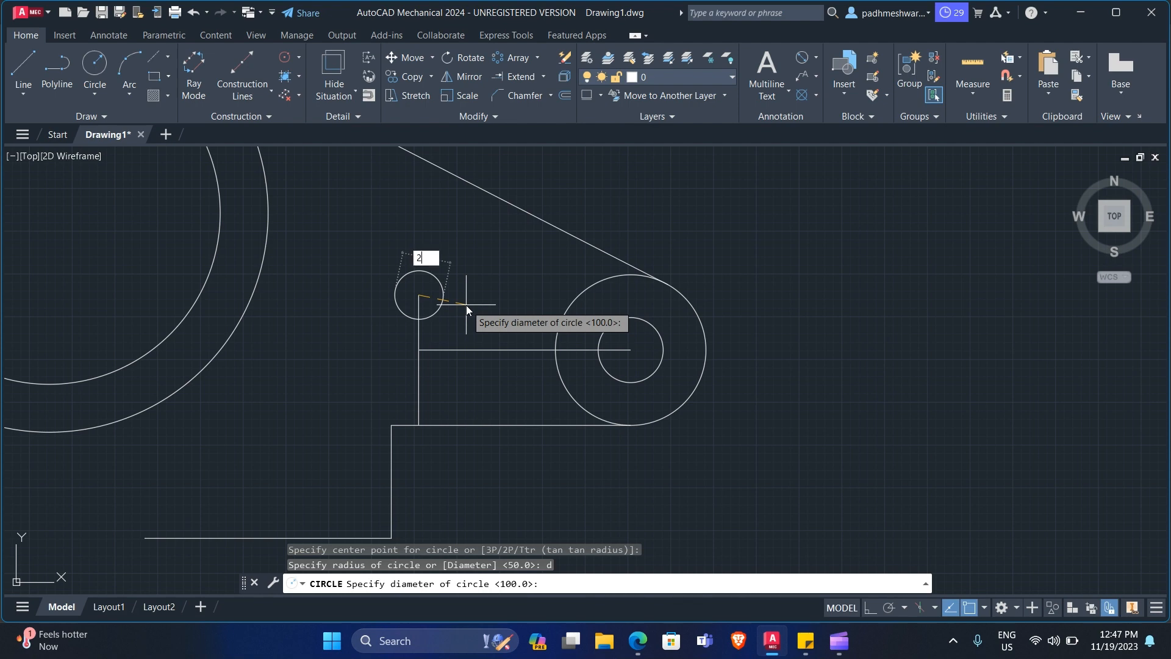
type("0")
key("Return")
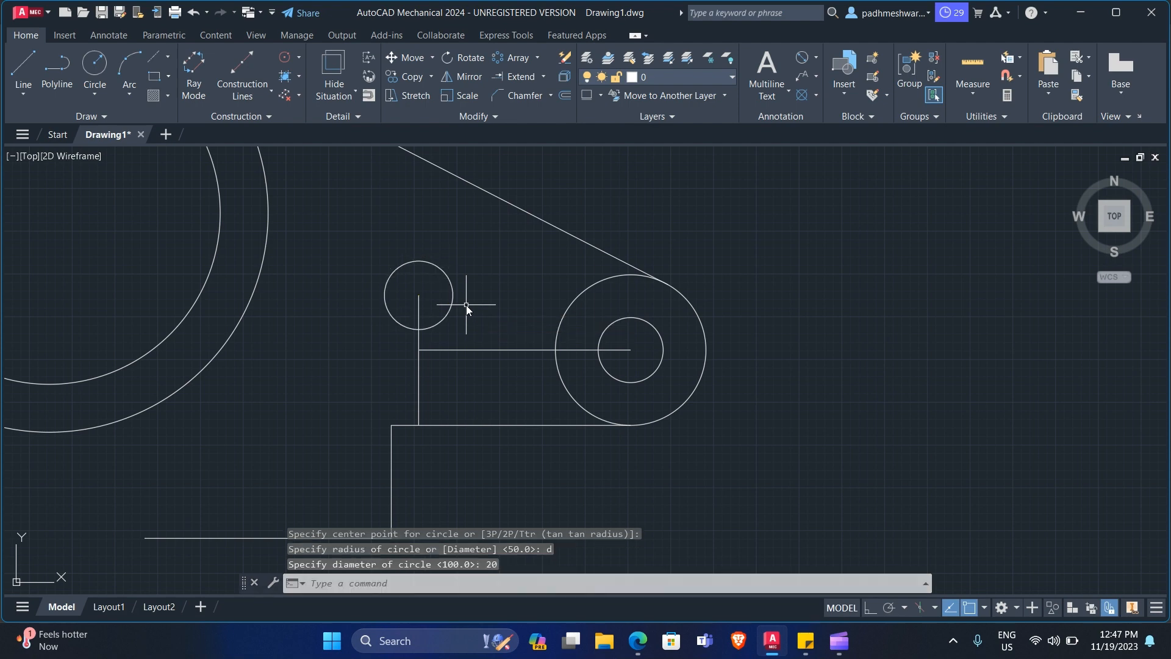
- Erase the vertical and horizontal construction lines used to locate the 20-unit hole
left_click(441, 346)
left_click(401, 363)
key("Delete")
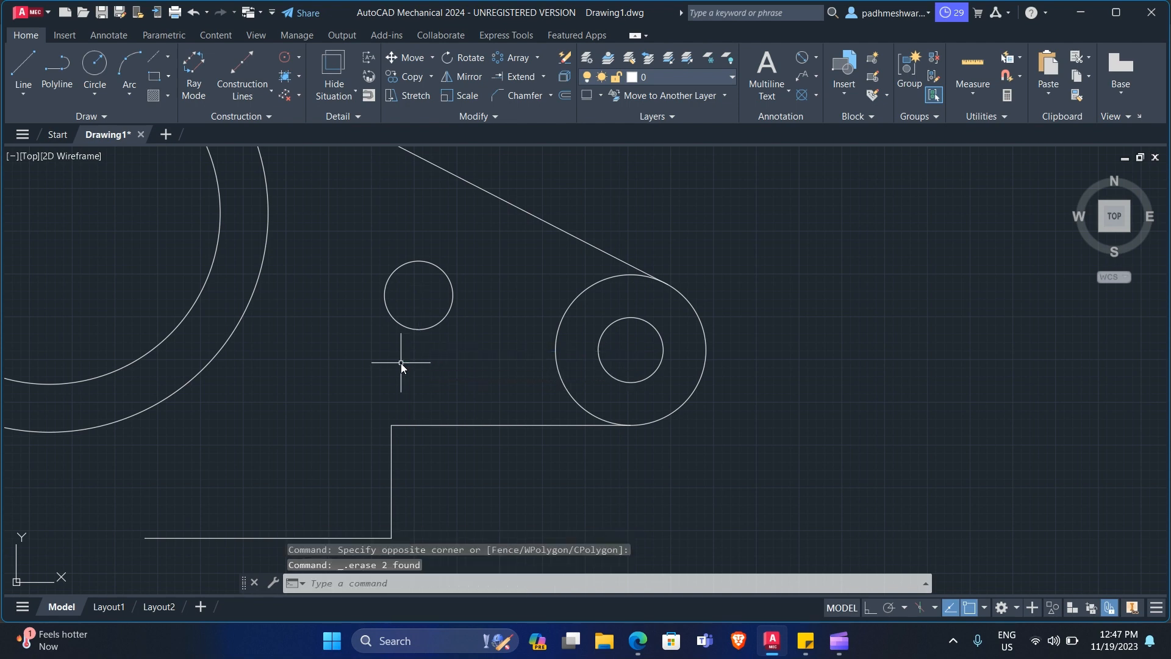
scroll(401, 364, "down", 4)
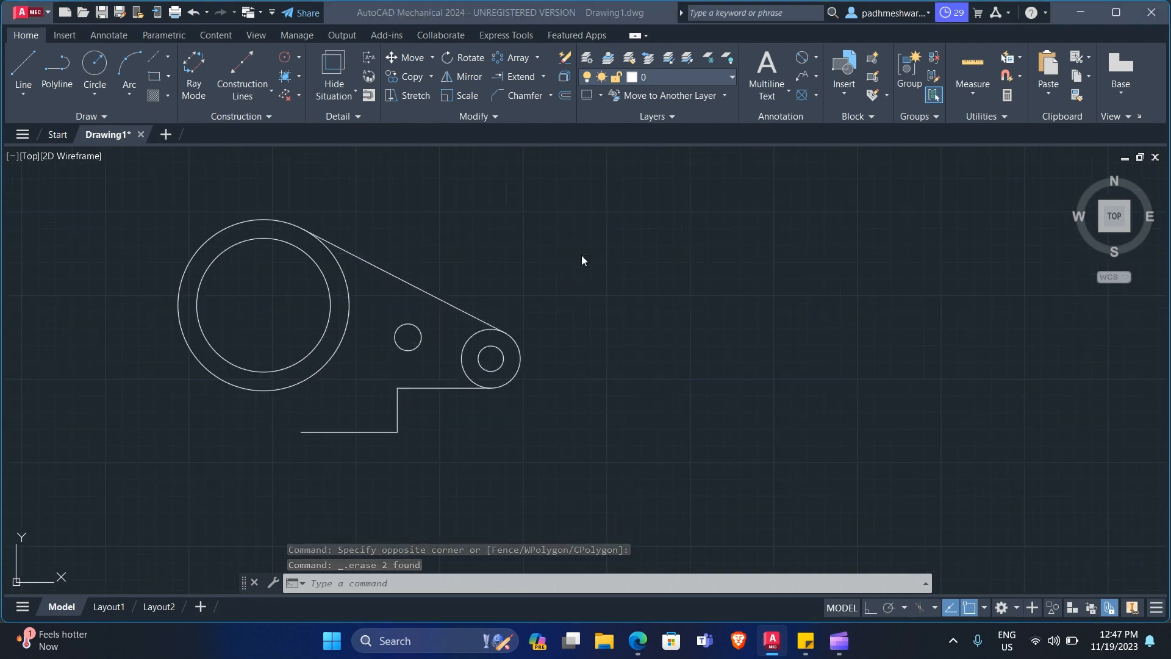
- Check the reference and try a start-end-radius arc of radius 25 from the lowest line's left end to the large outer circle's lowest point
key("alt+Tab")
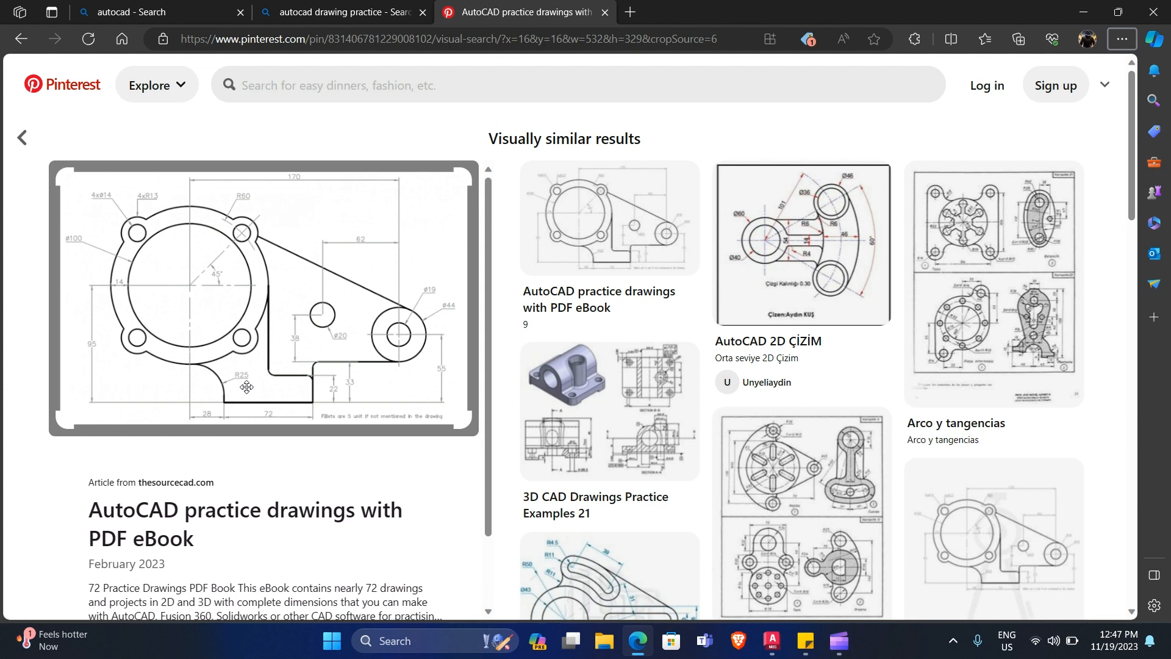
key("alt+Tab")
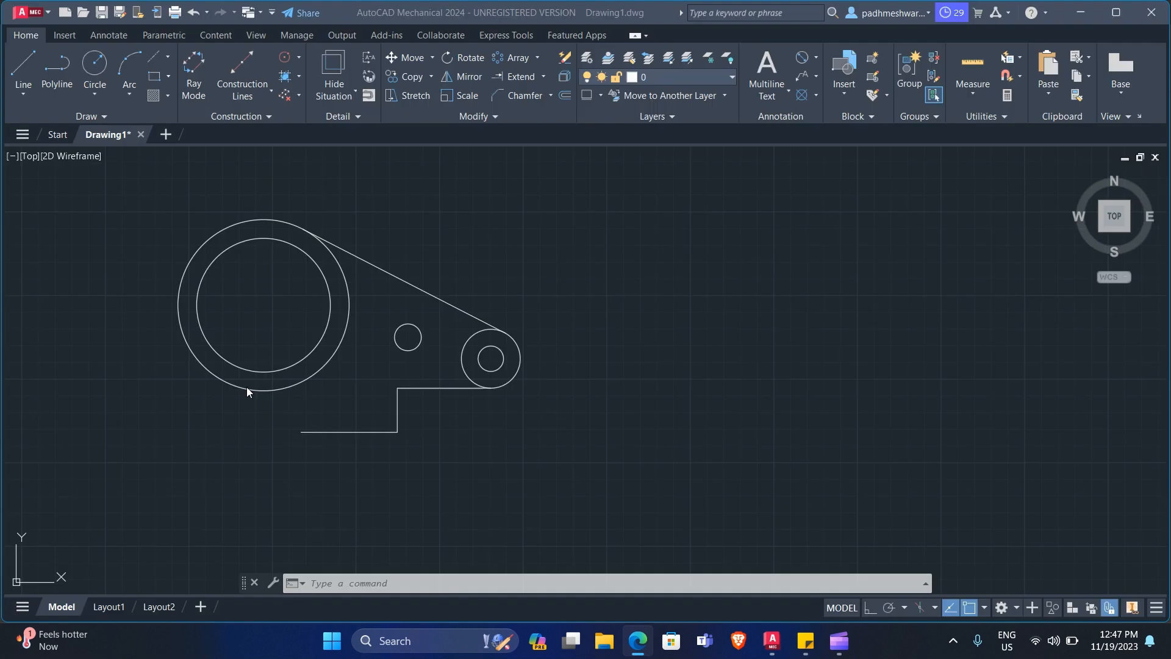
left_click(124, 90)
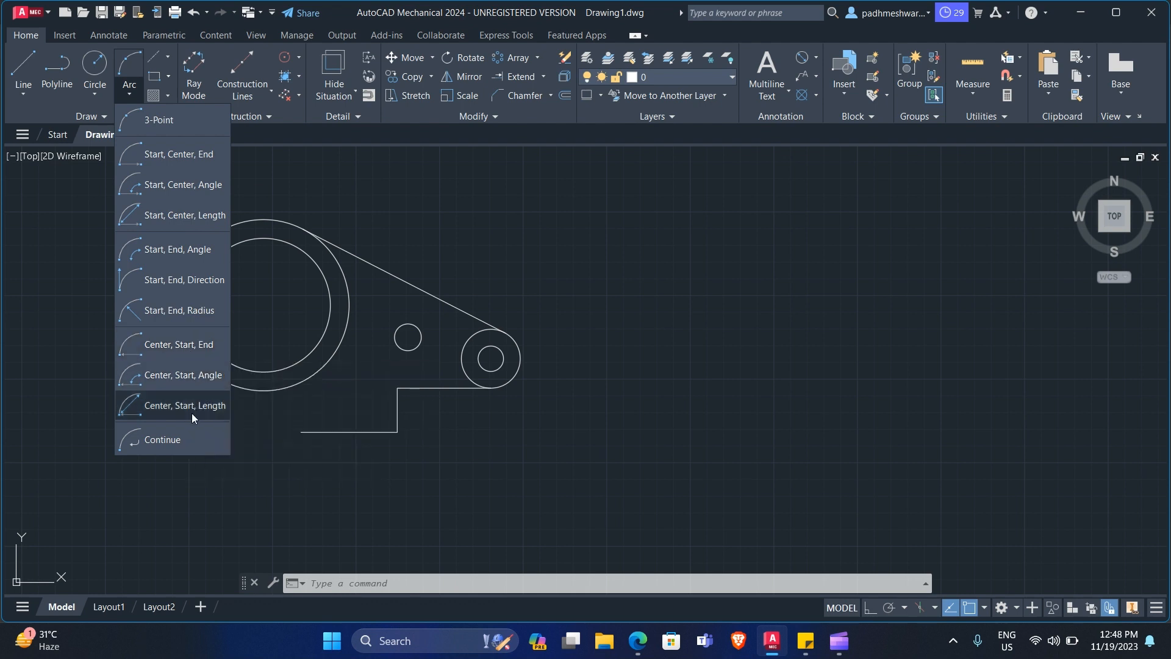
left_click(192, 313)
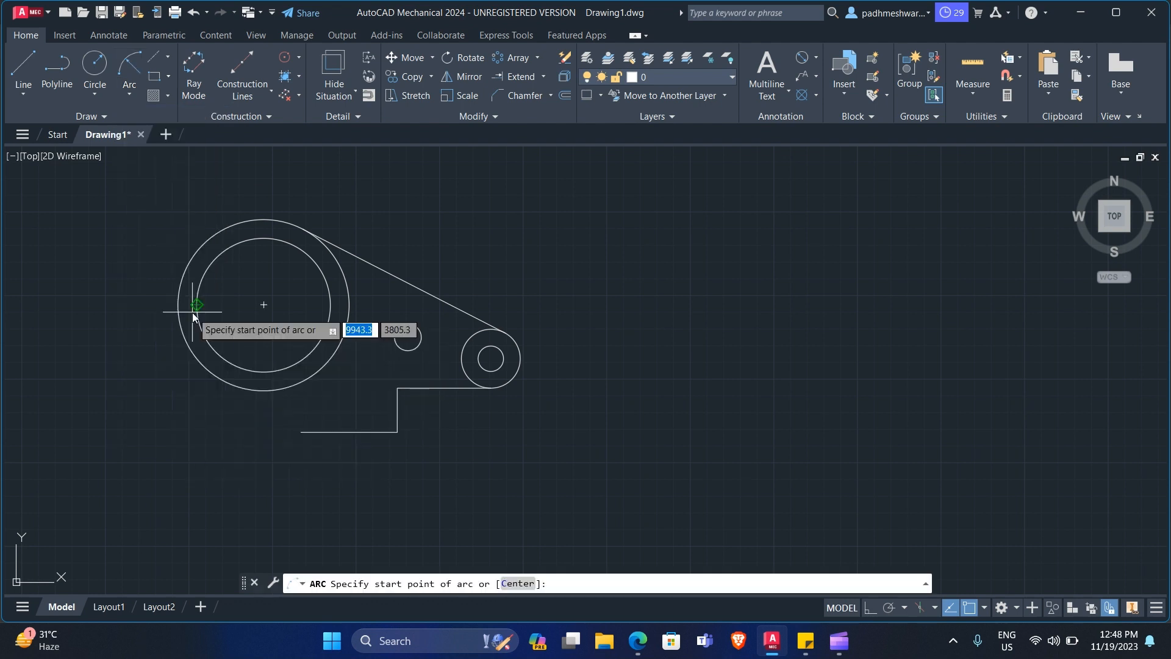
left_click(298, 438)
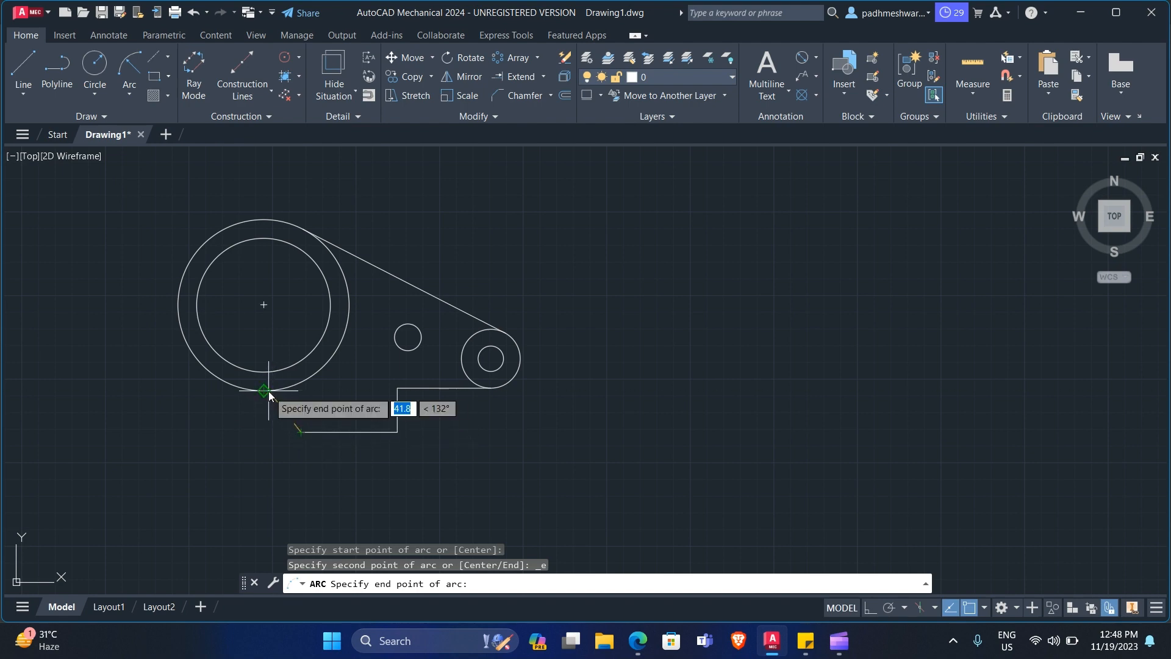
key("alt+Tab")
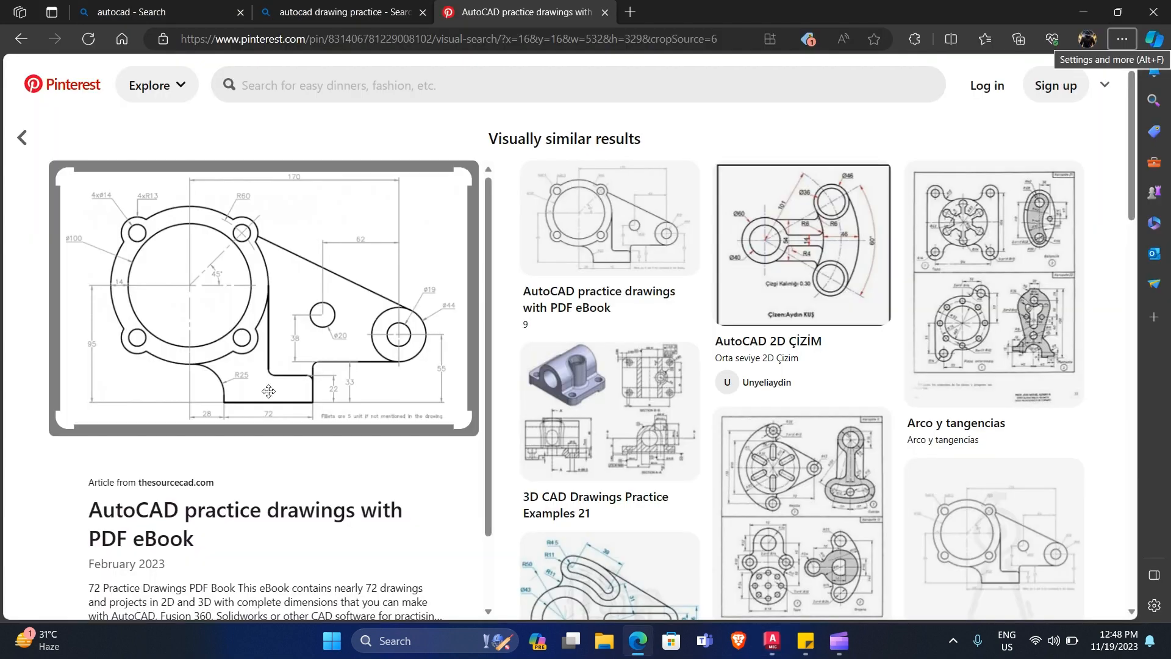
key("alt+Tab")
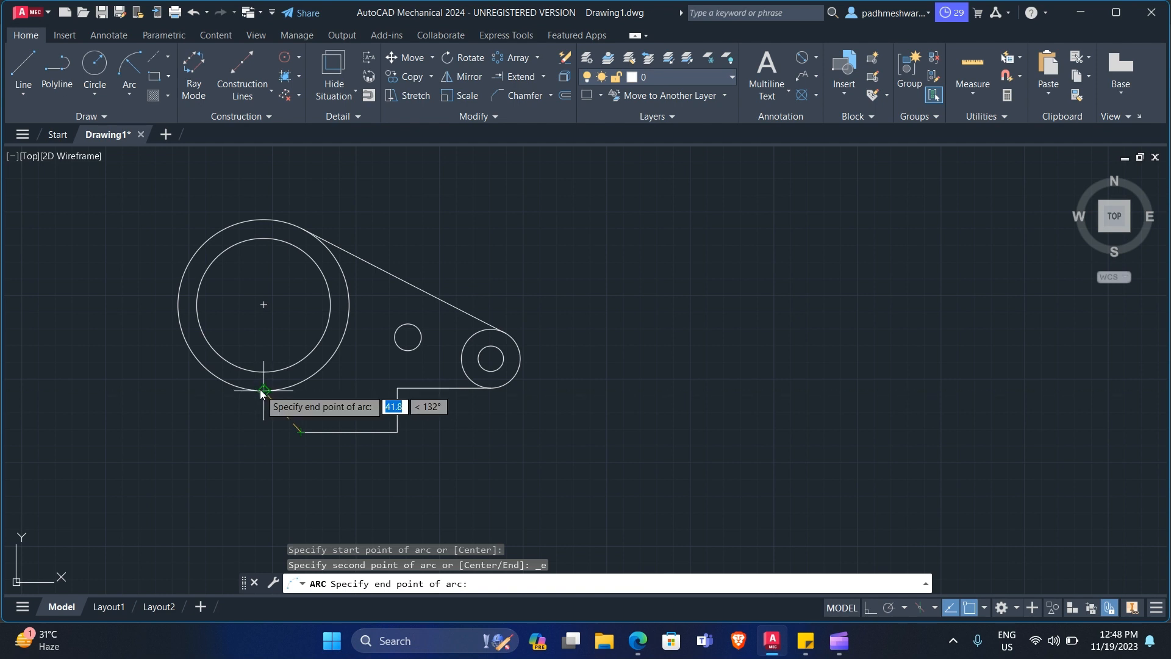
left_click(261, 390)
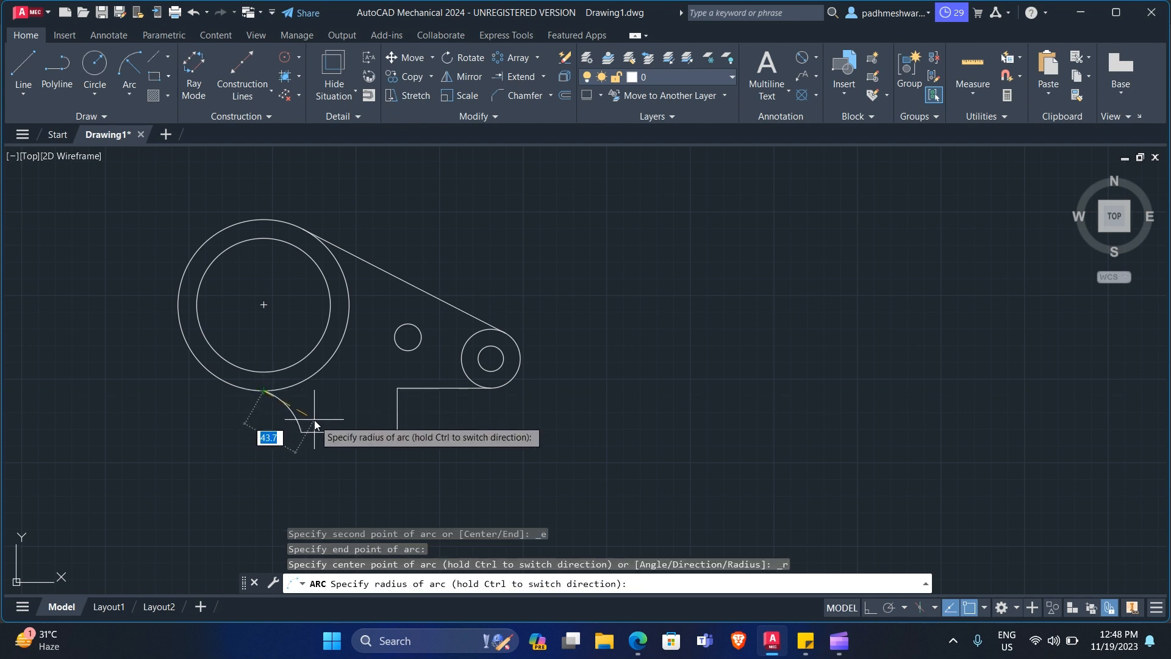
type("25")
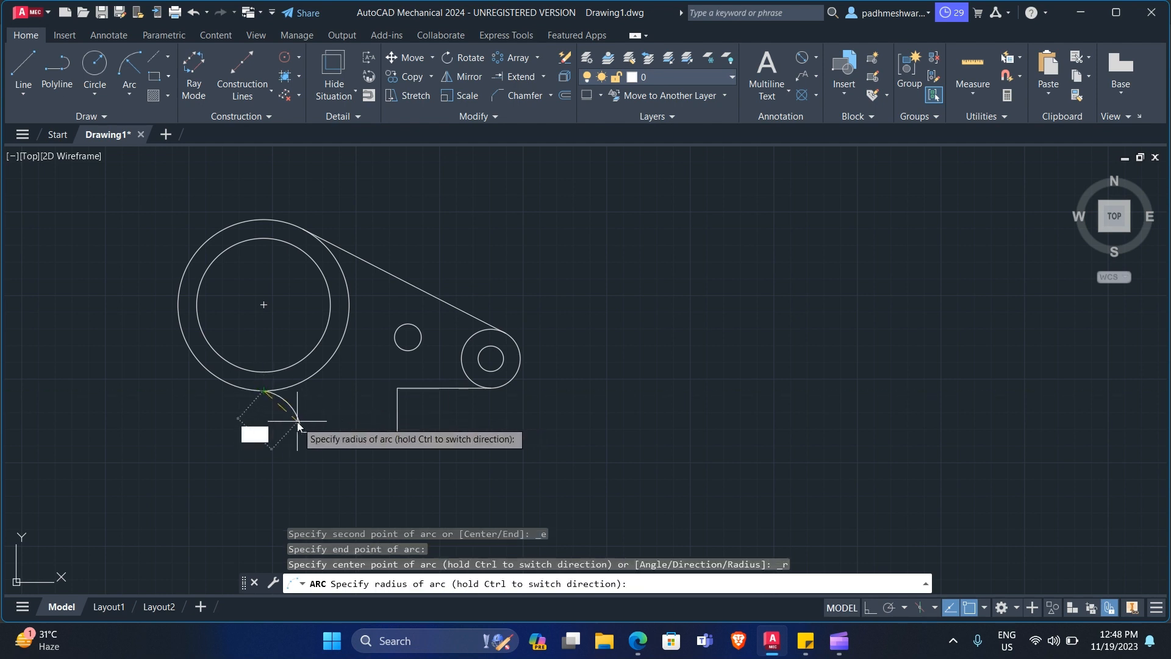
key("Return")
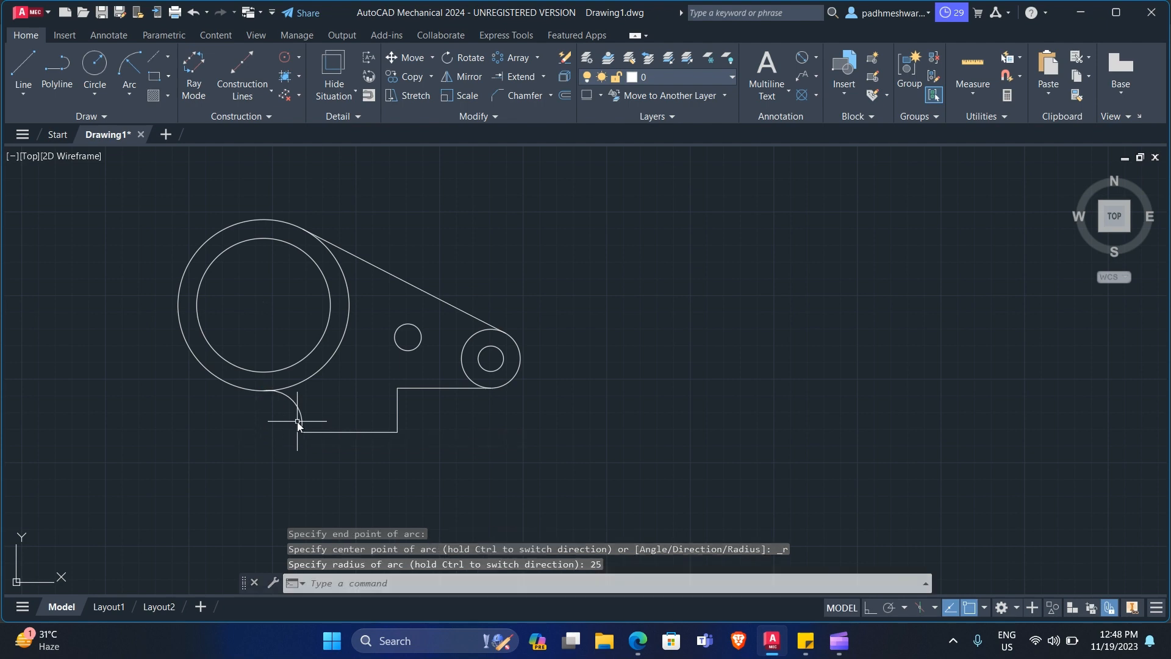
- Inspect where the radius 25 arc meets the large outer circle, compare it with the reference drawing, and erase the arc
scroll(274, 388, "up", 8)
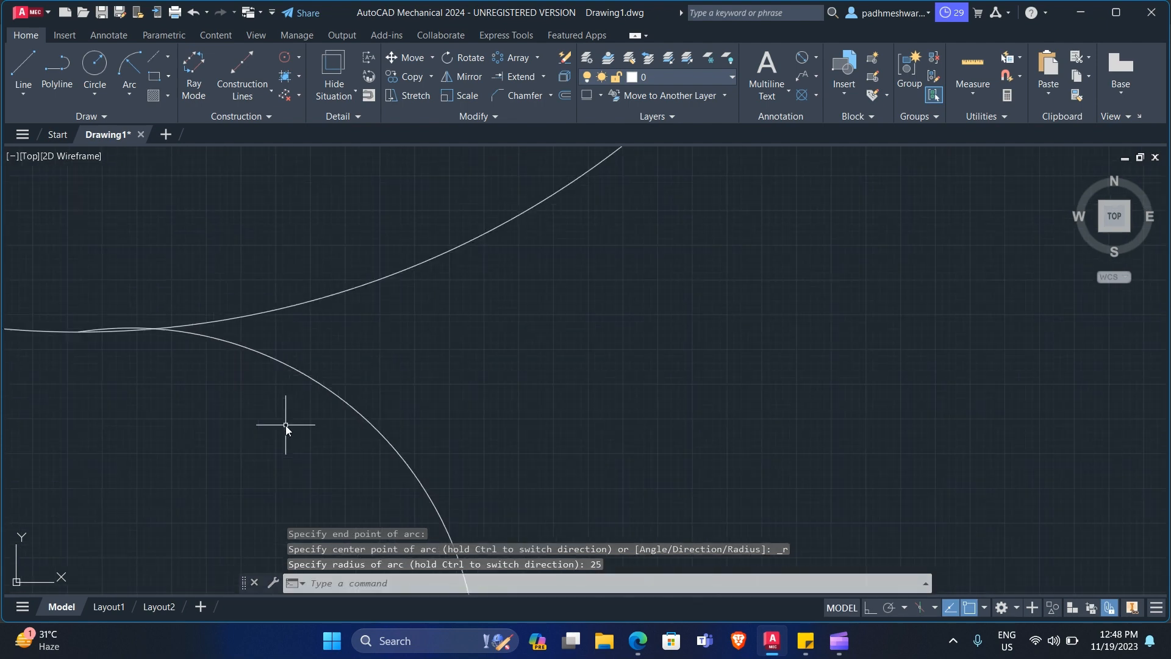
scroll(136, 341, "down", 2)
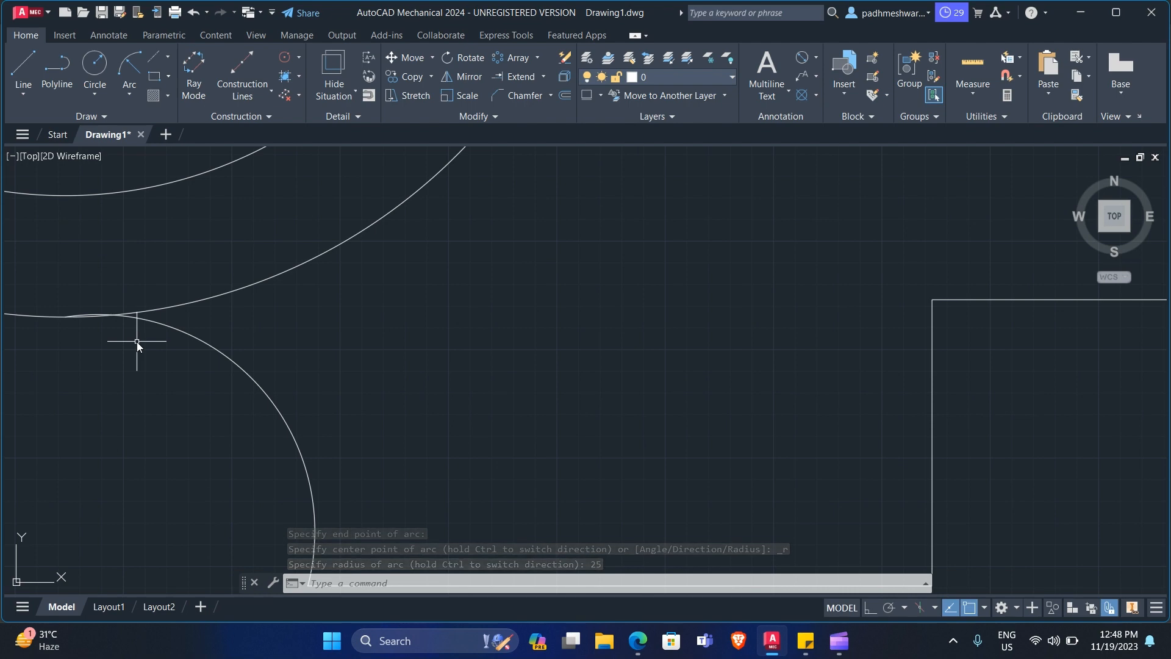
key("alt+Tab")
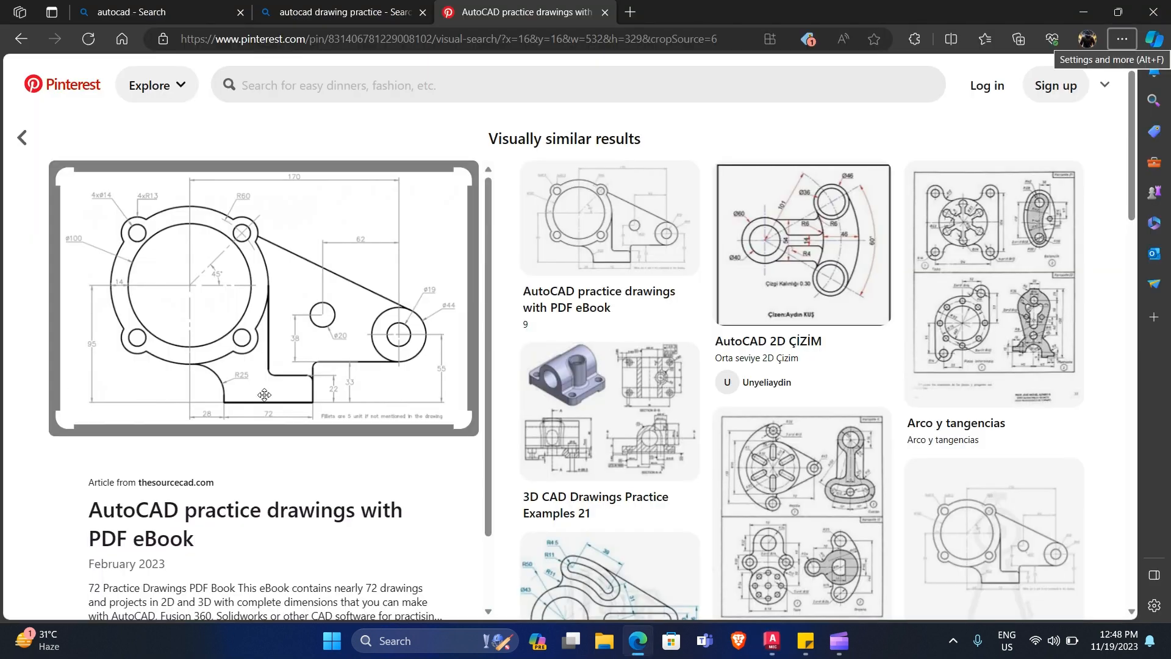
key("alt+Tab")
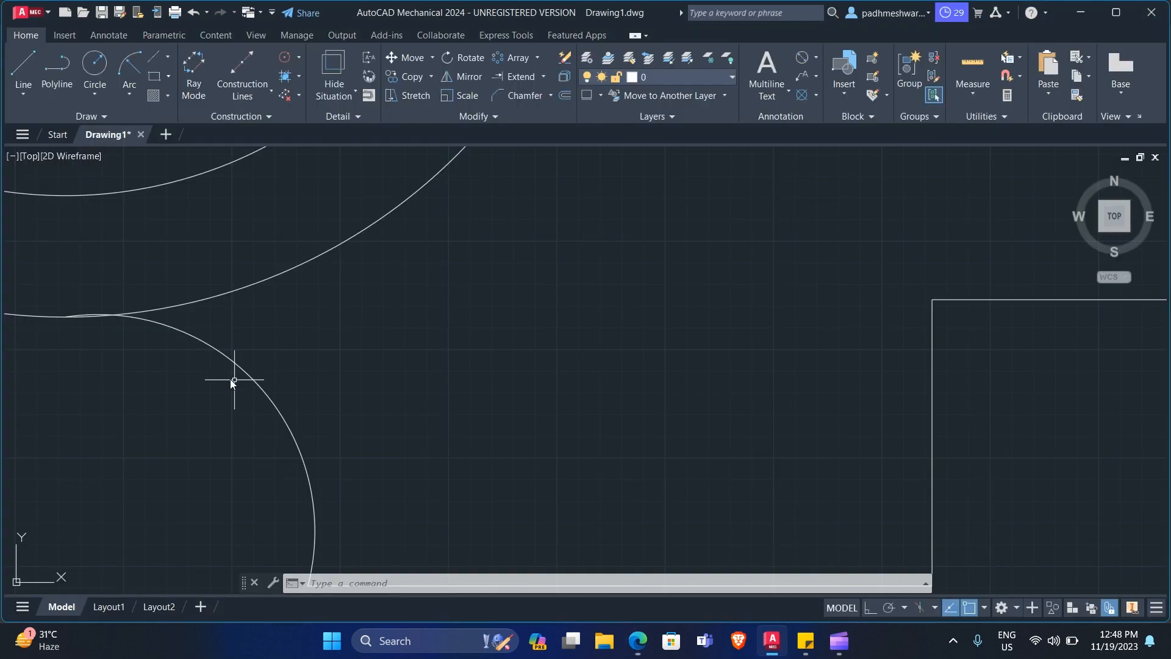
scroll(210, 368, "down", 3)
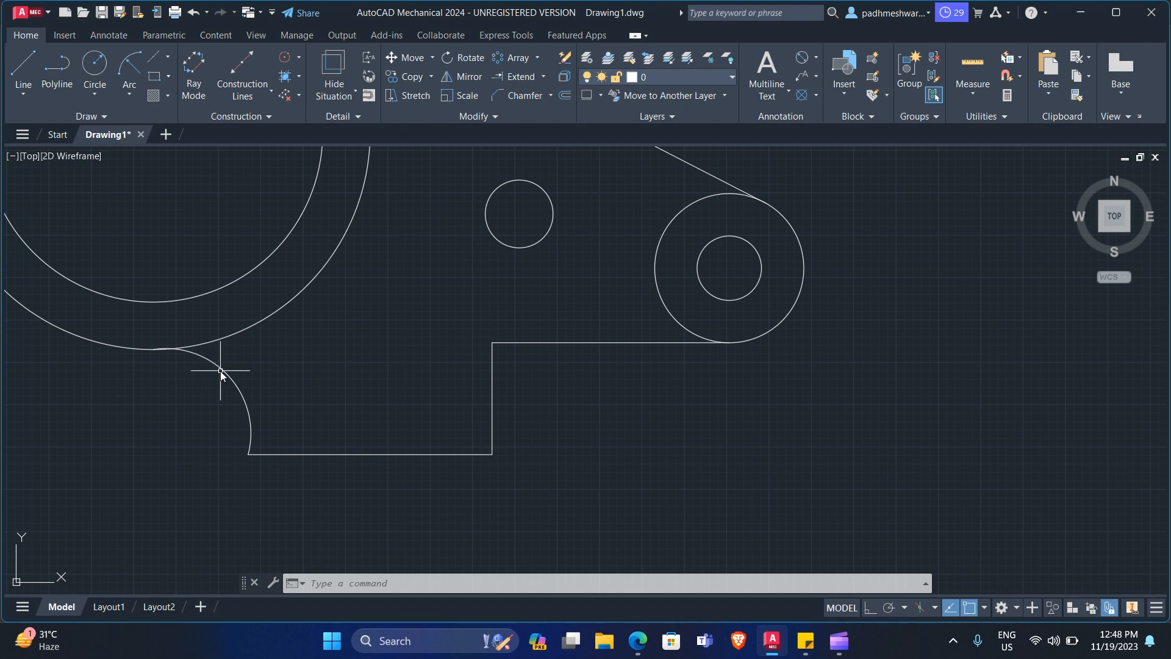
left_click(220, 371)
key("Delete")
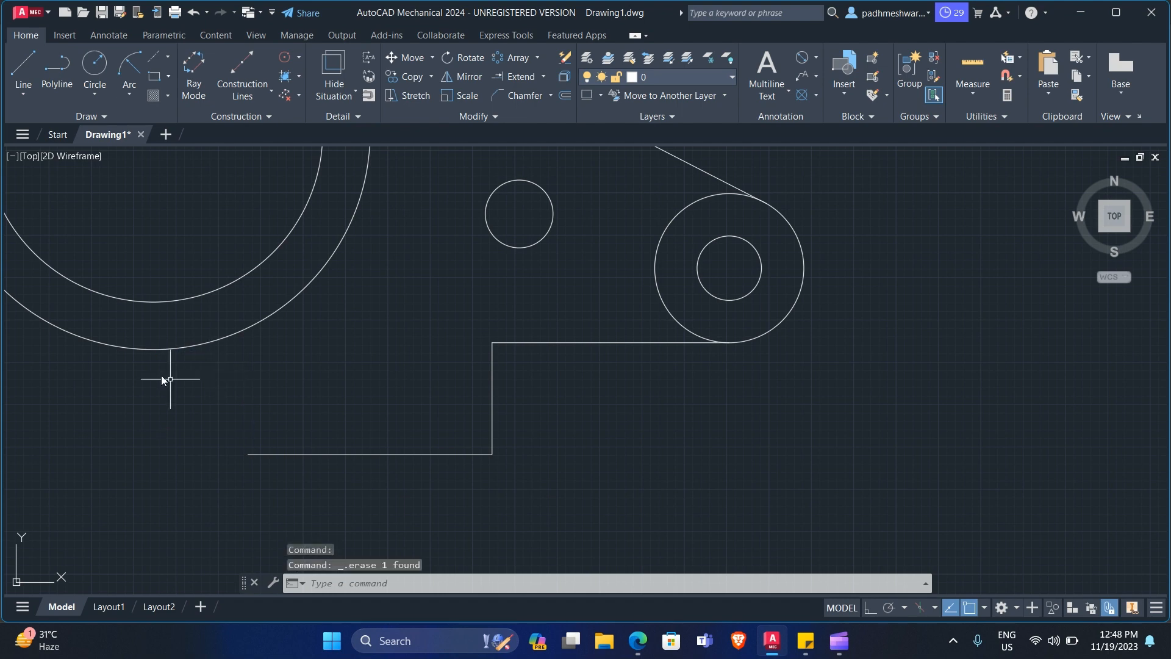
- Draw a start-end-radius arc of radius 25 from the lowest line's left end to just right of the large outer circle's lowest point
left_click(133, 71)
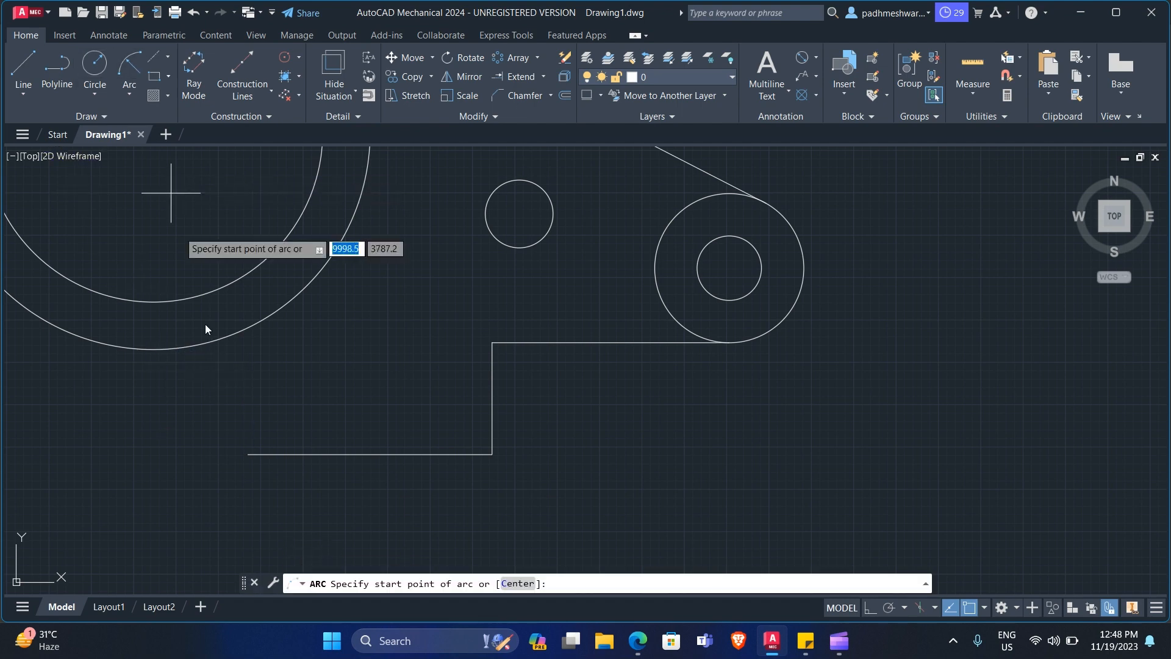
left_click(249, 454)
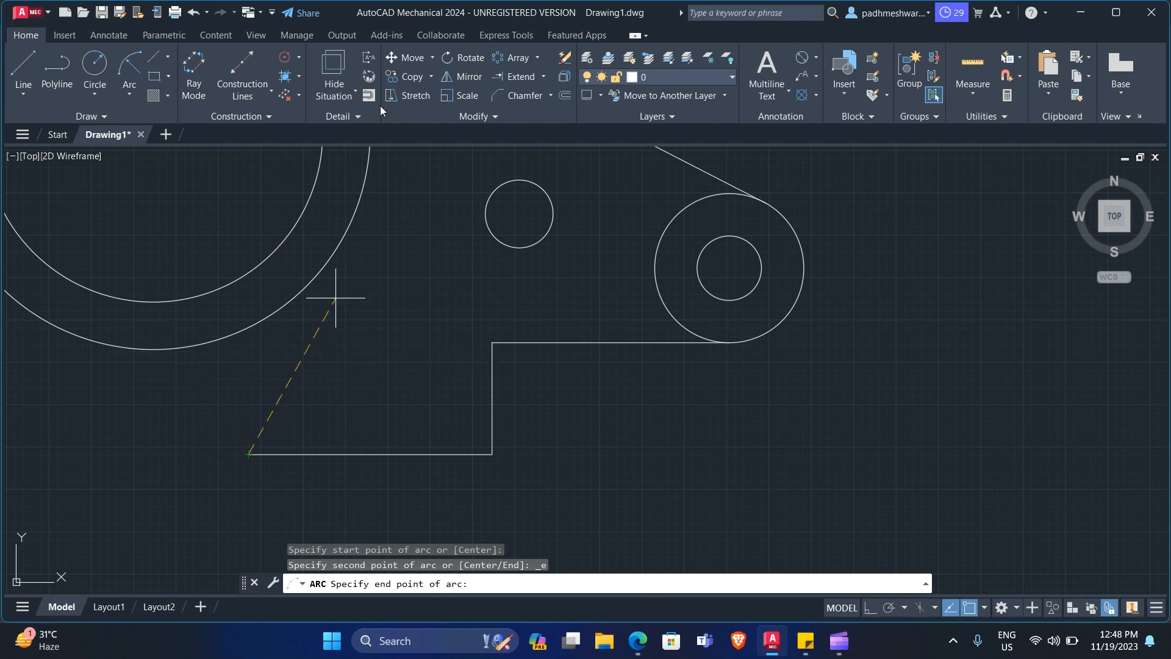
scroll(182, 273, "down", 2)
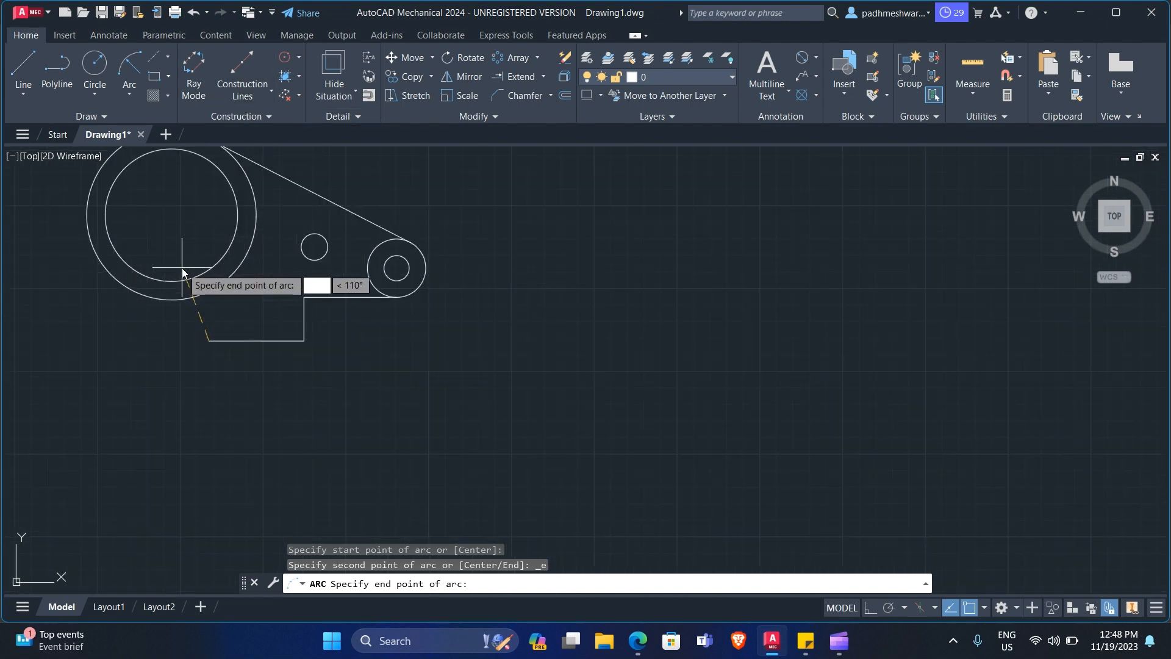
middle_click_drag(183, 269, 417, 317)
scroll(417, 357, "up", 4)
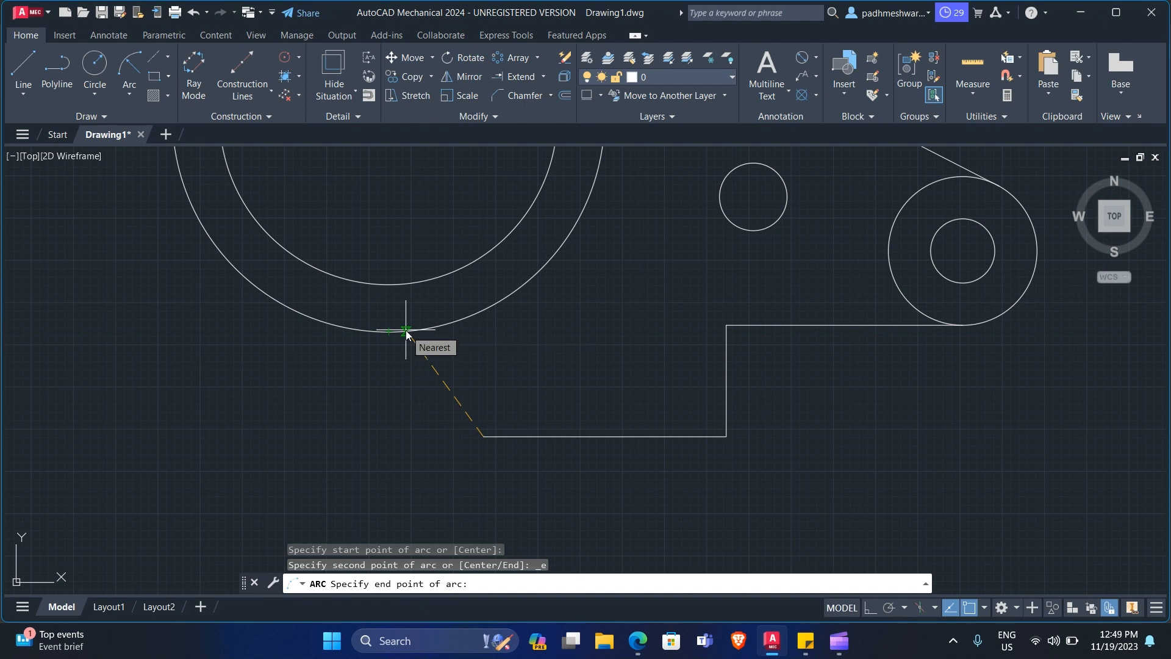
left_click(405, 331)
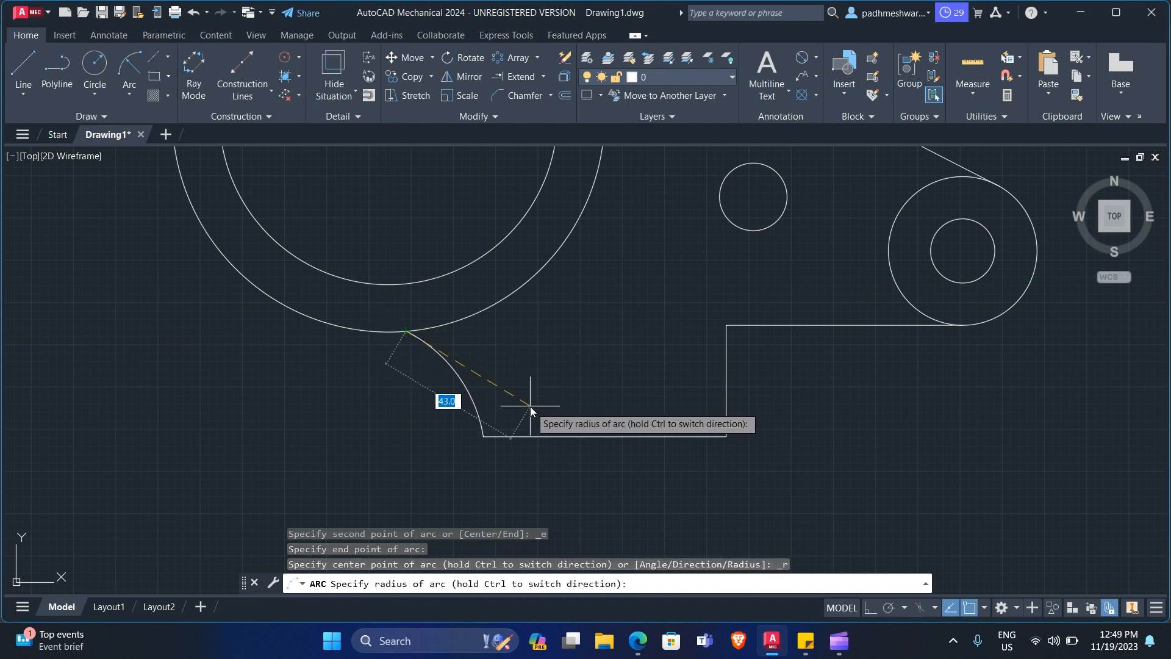
type("25")
key("Return")
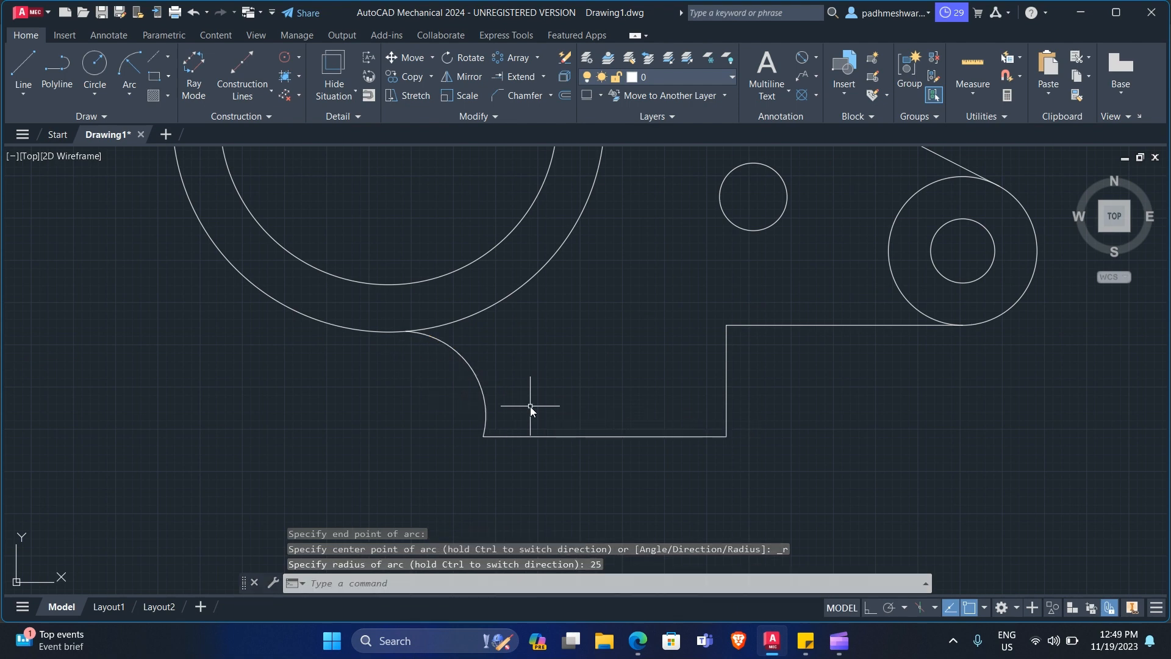
- Inspect where the new arc meets the large outer circle and compare the bracket's lower profile with the reference drawing in the browser
scroll(424, 343, "up", 8)
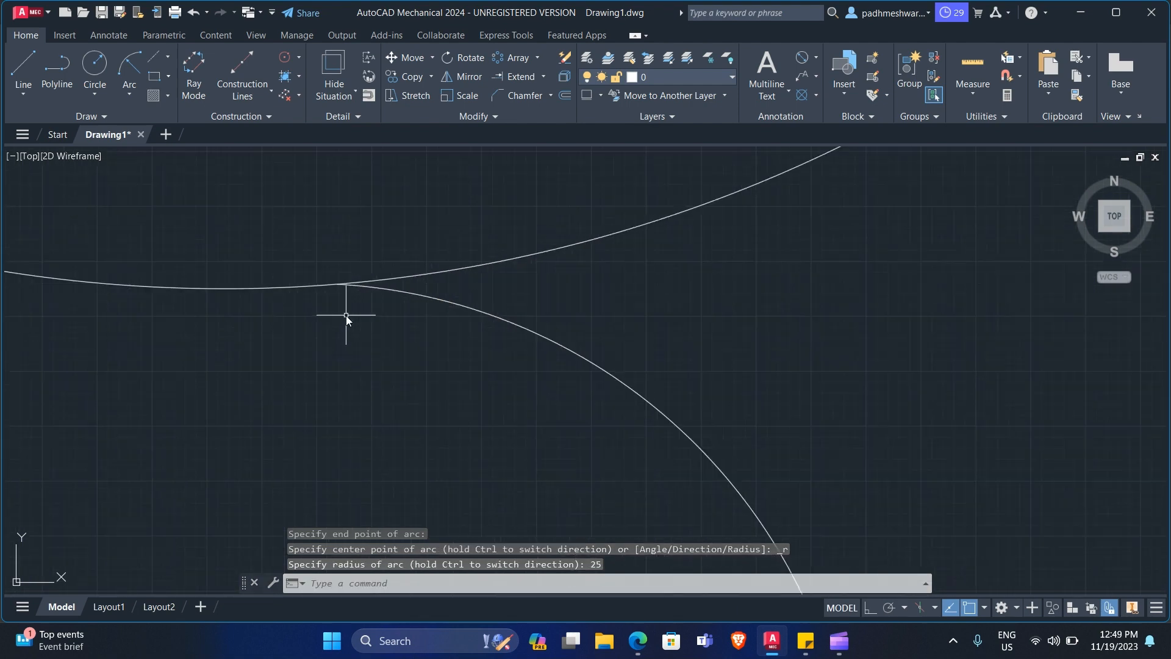
scroll(357, 314, "down", 6)
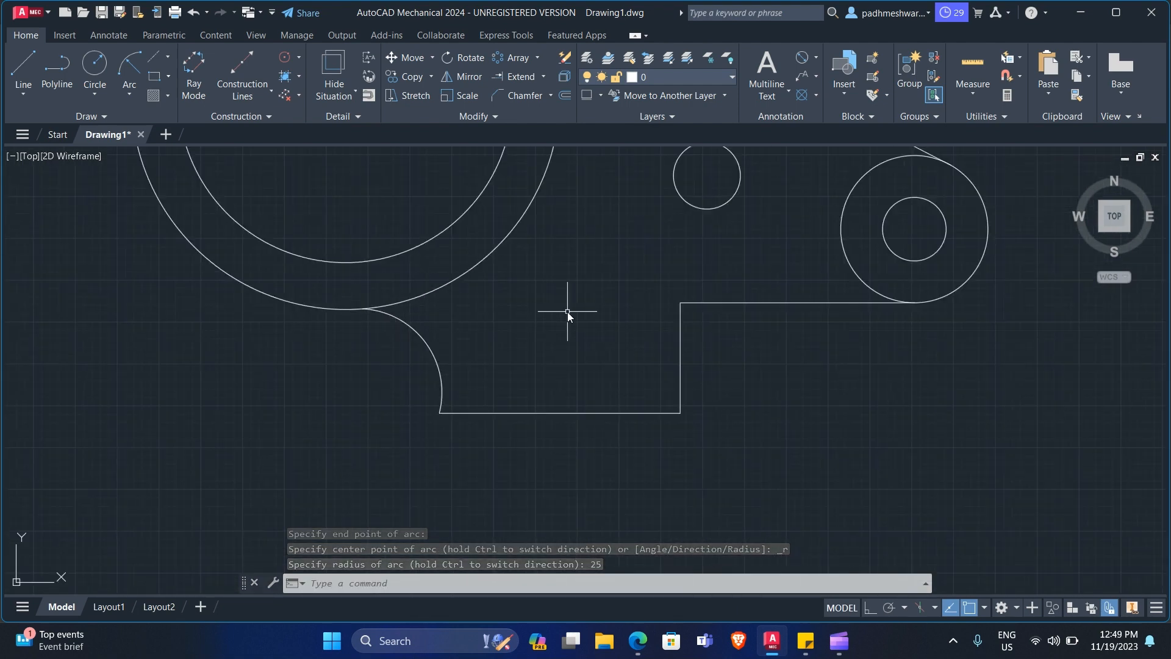
key("alt+Tab")
key("alt+Tab")
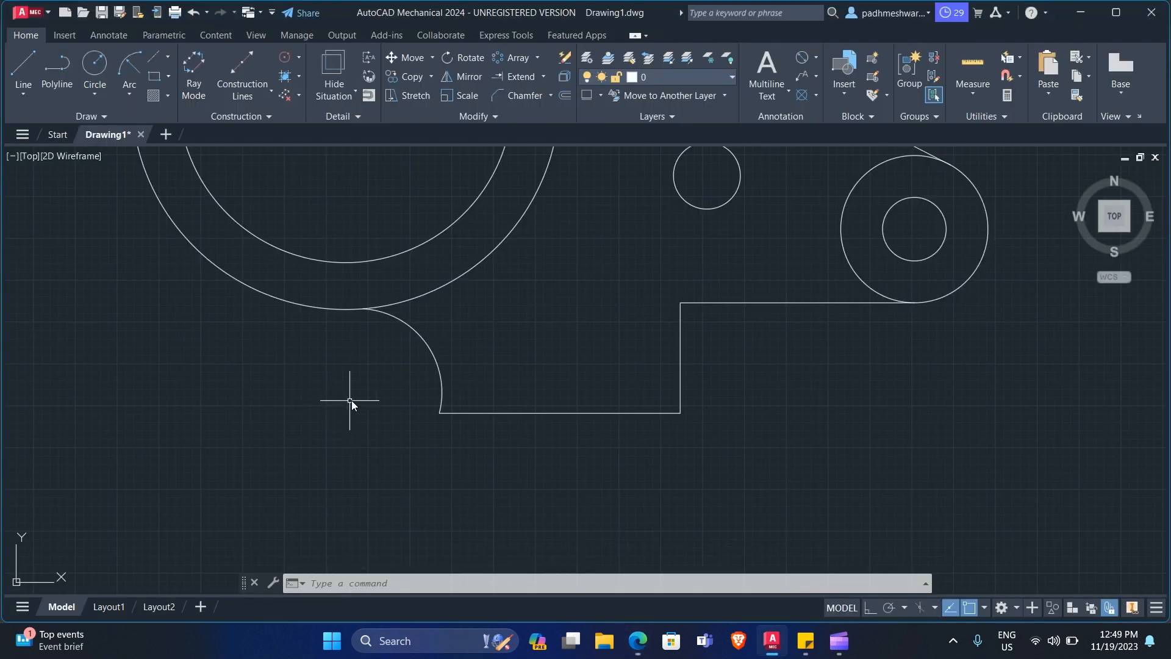
scroll(391, 360, "down", 4)
key("alt+Tab")
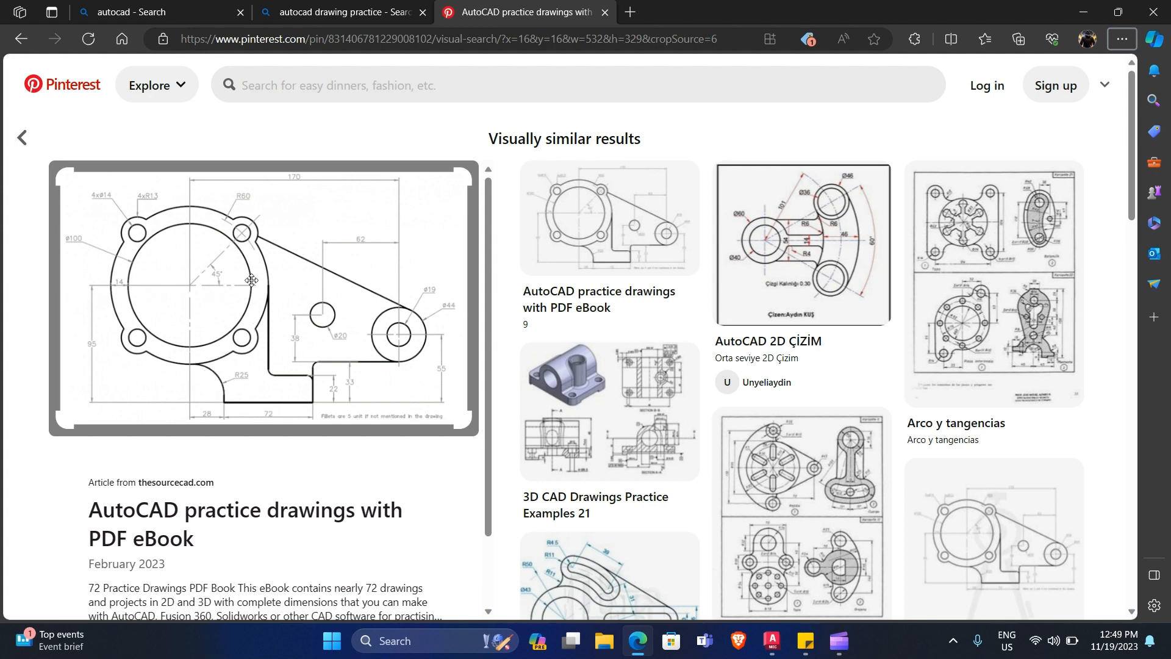
key("alt+Tab")
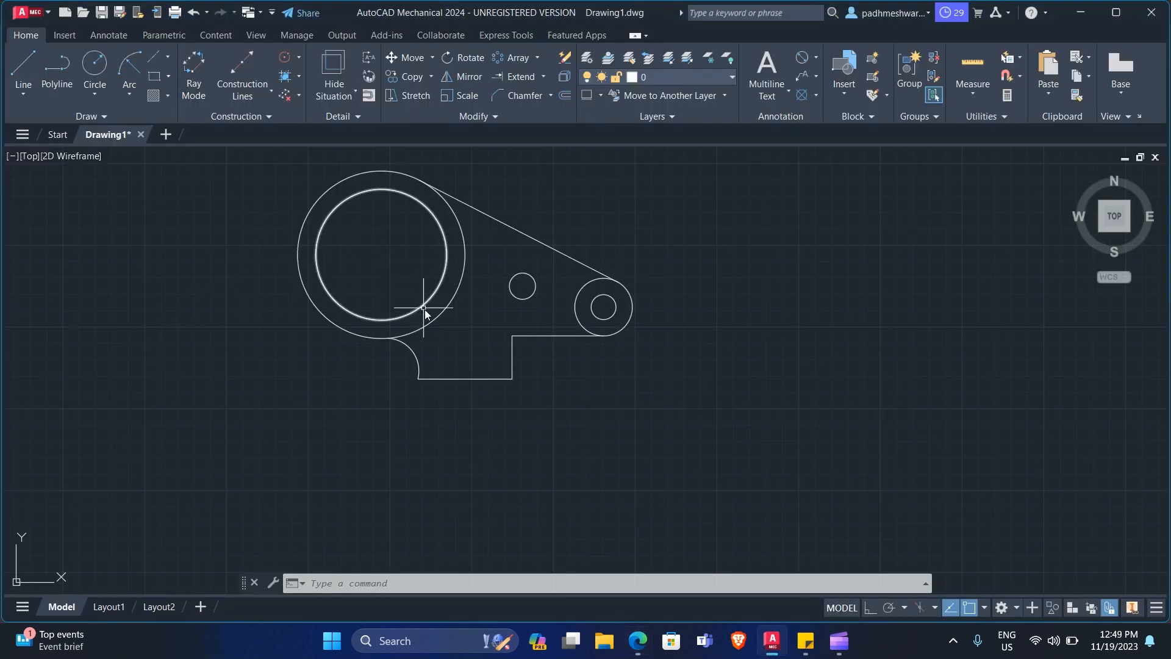
key("alt+Tab")
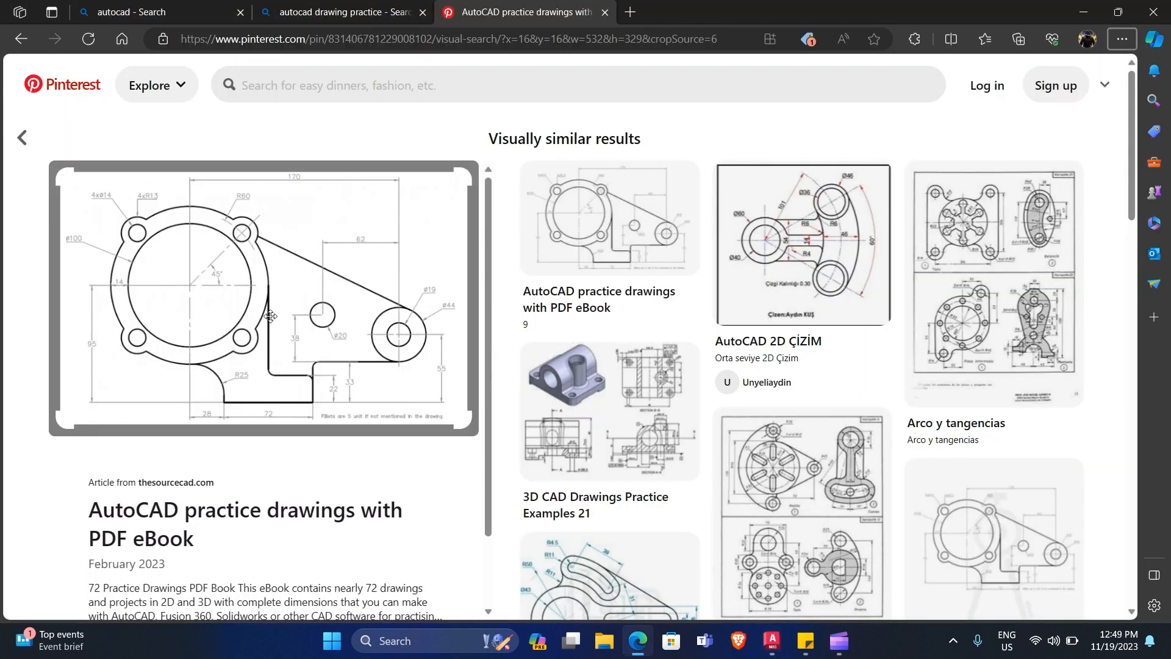
key("alt+Tab")
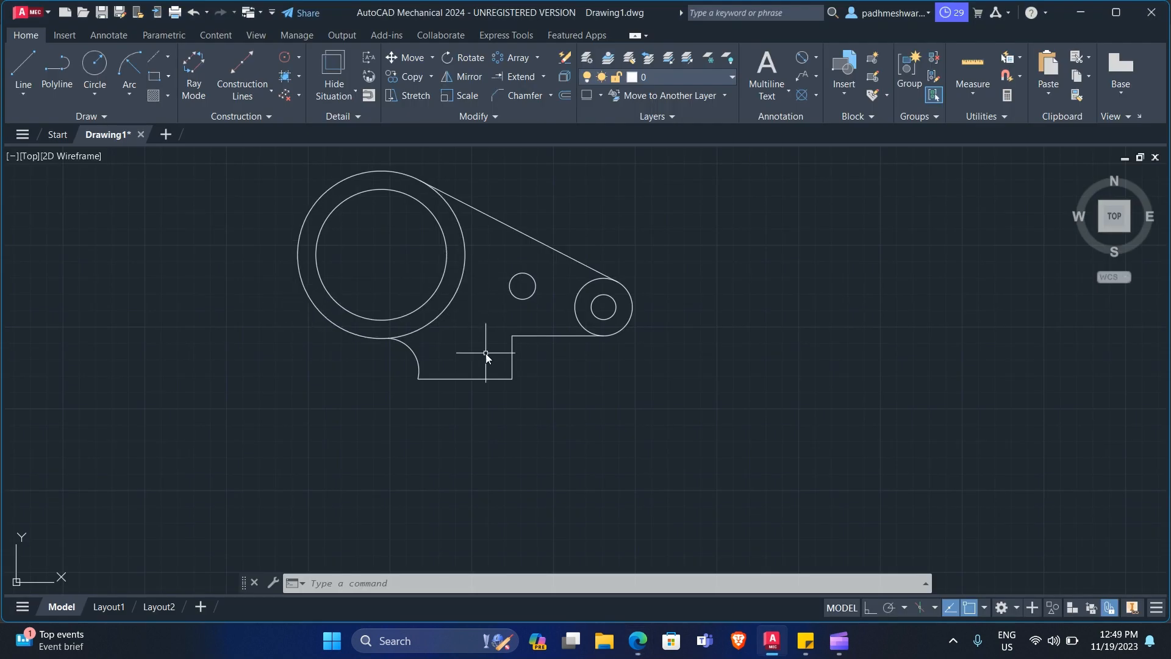
key("alt+Tab")
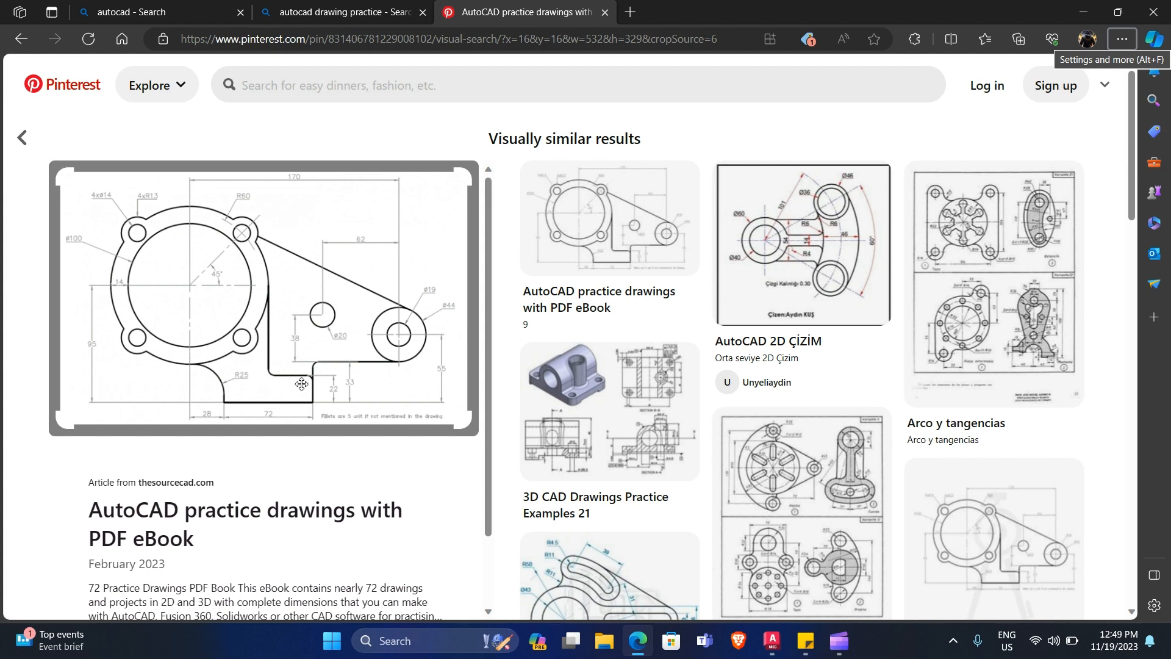
key("alt+Tab")
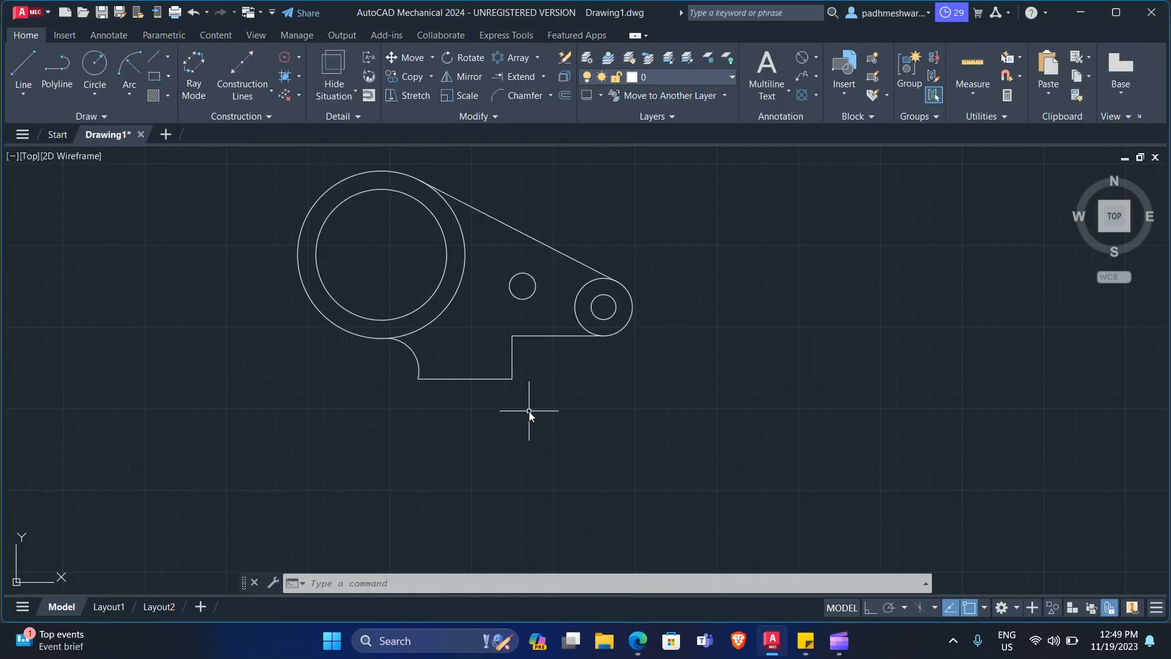
- Check the reference and, with Ortho on, draw a 22-unit vertical line up from the lowest line's right end
type("l")
key("Return")
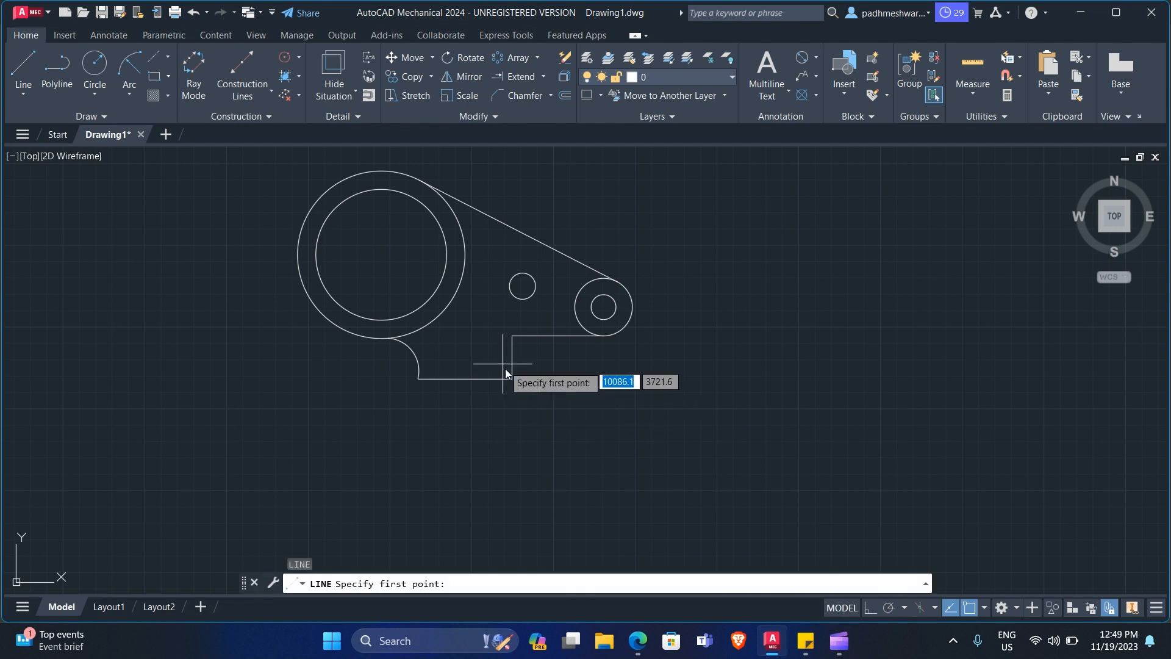
left_click(509, 379)
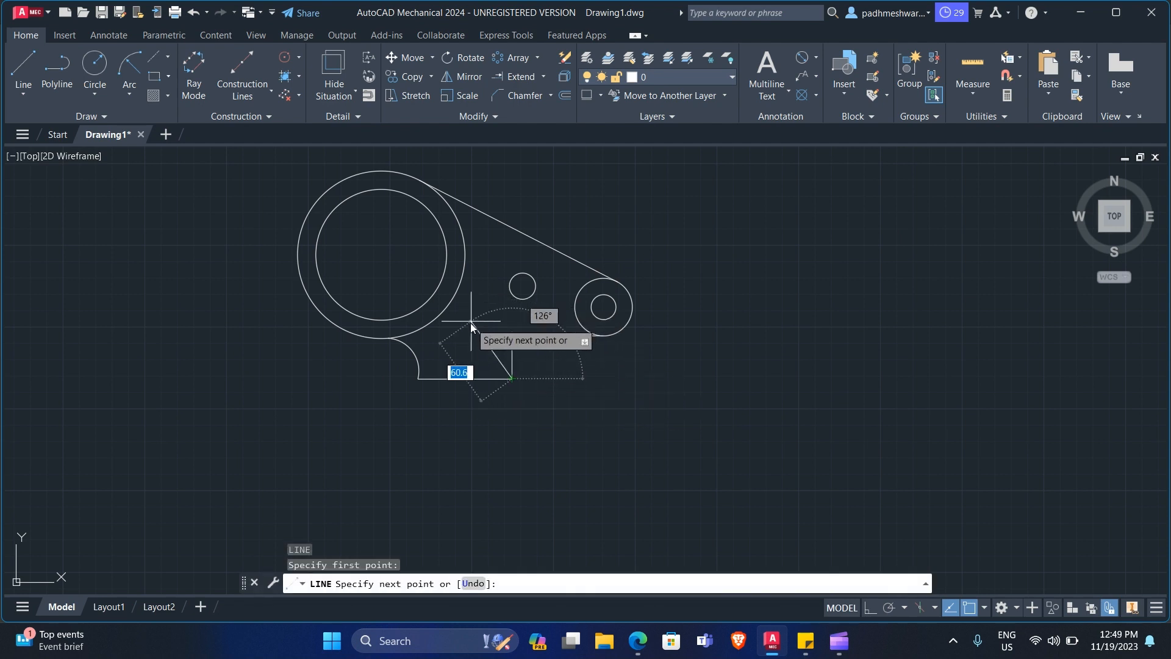
key("F8")
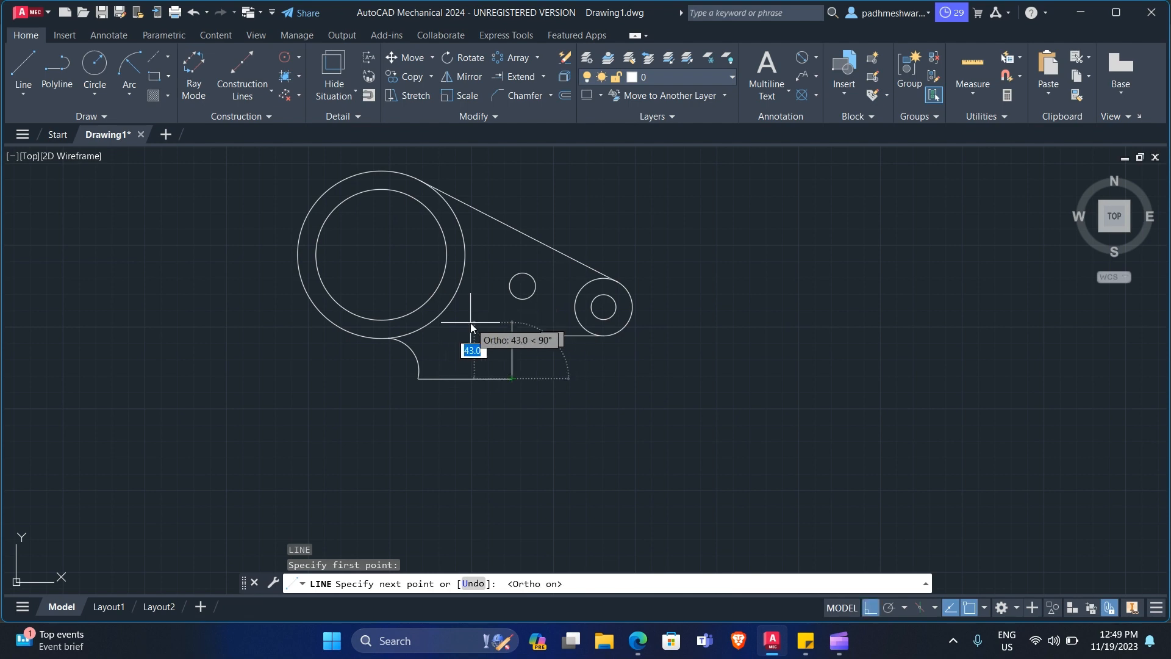
key("BackSpace")
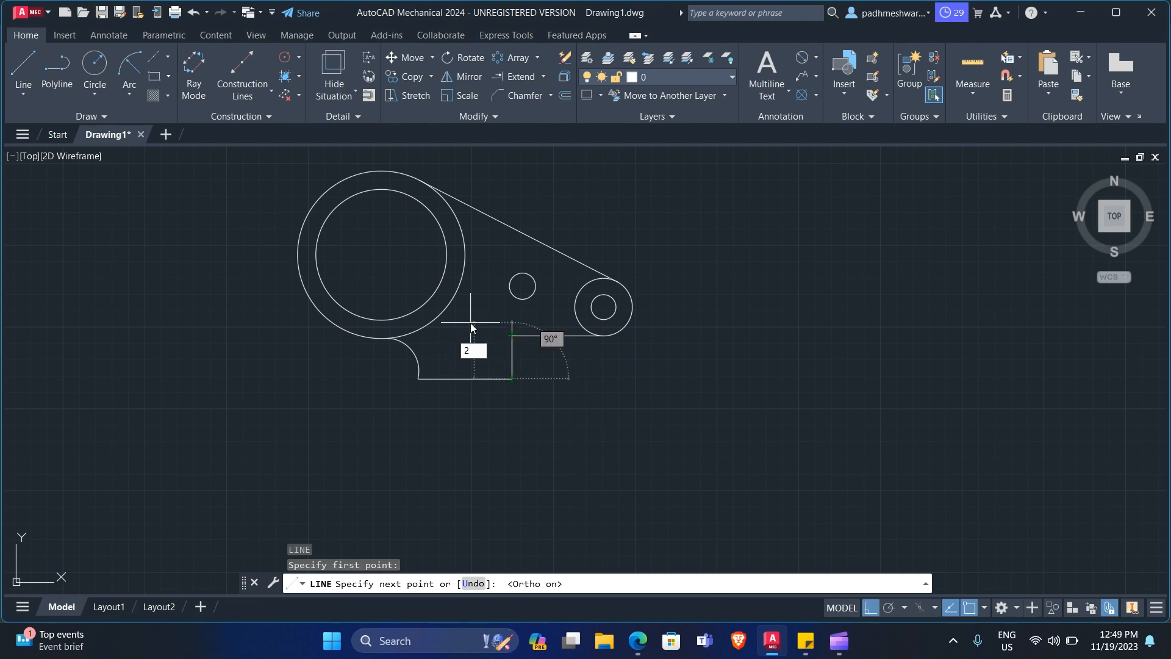
key("alt+Tab")
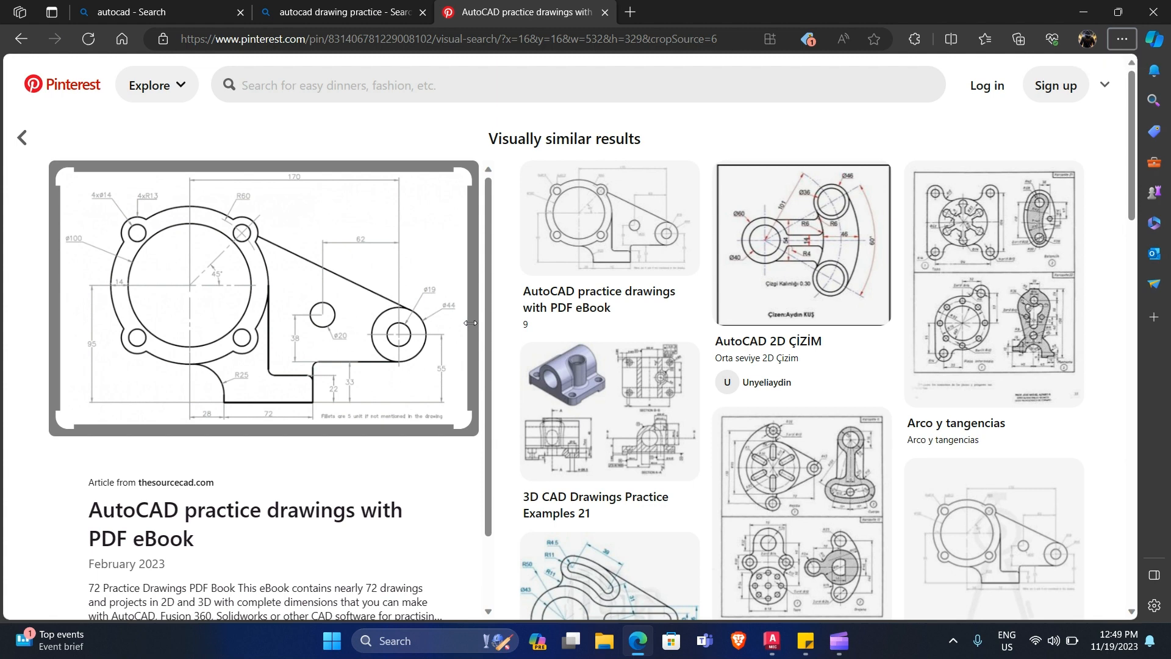
key("alt+Tab")
type("22")
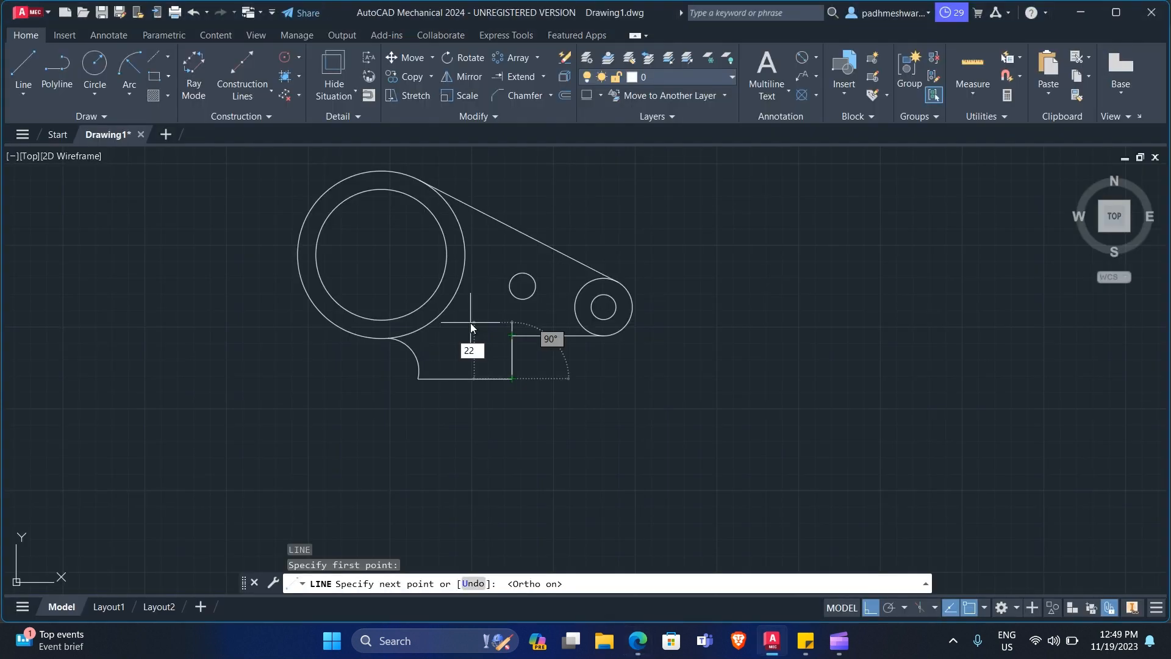
key("Return")
- Continue the line horizontally left until below the large outer circle's right quadrant, and finish it vertically up at that quadrant
key("alt+Tab")
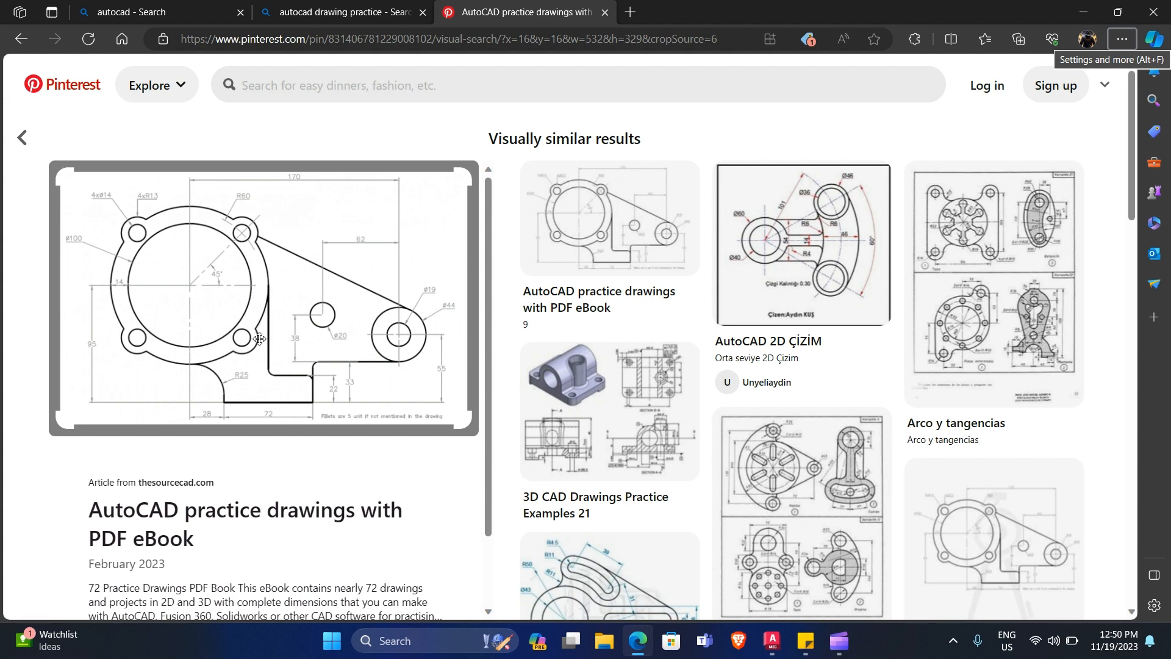
key("alt+Tab")
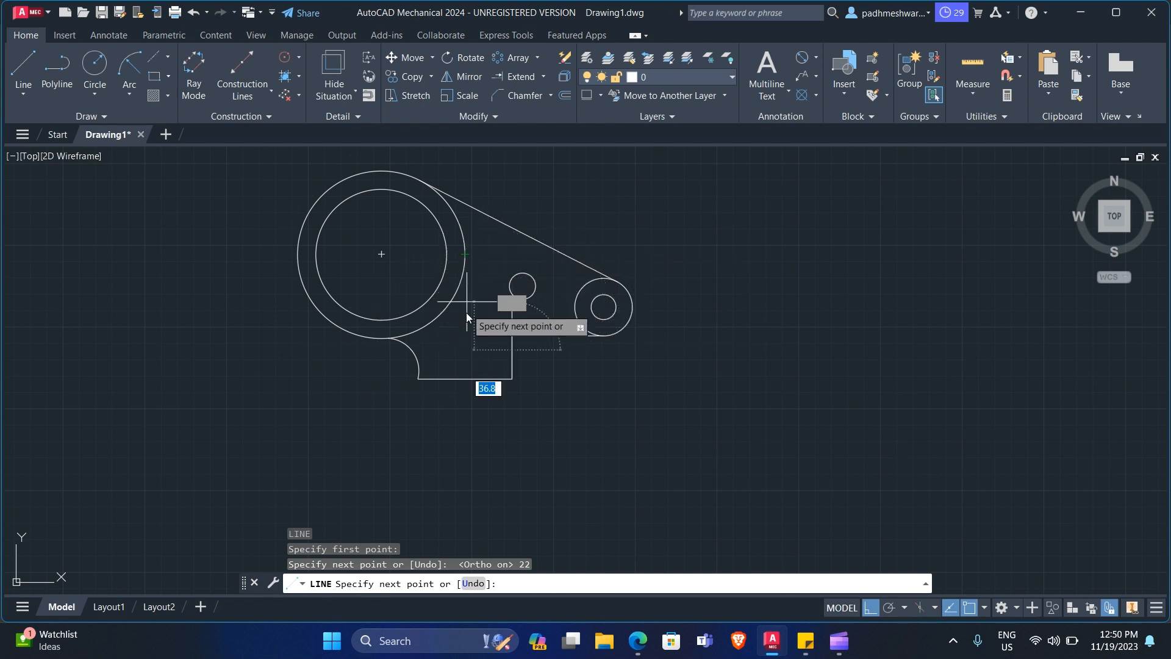
left_click(466, 329)
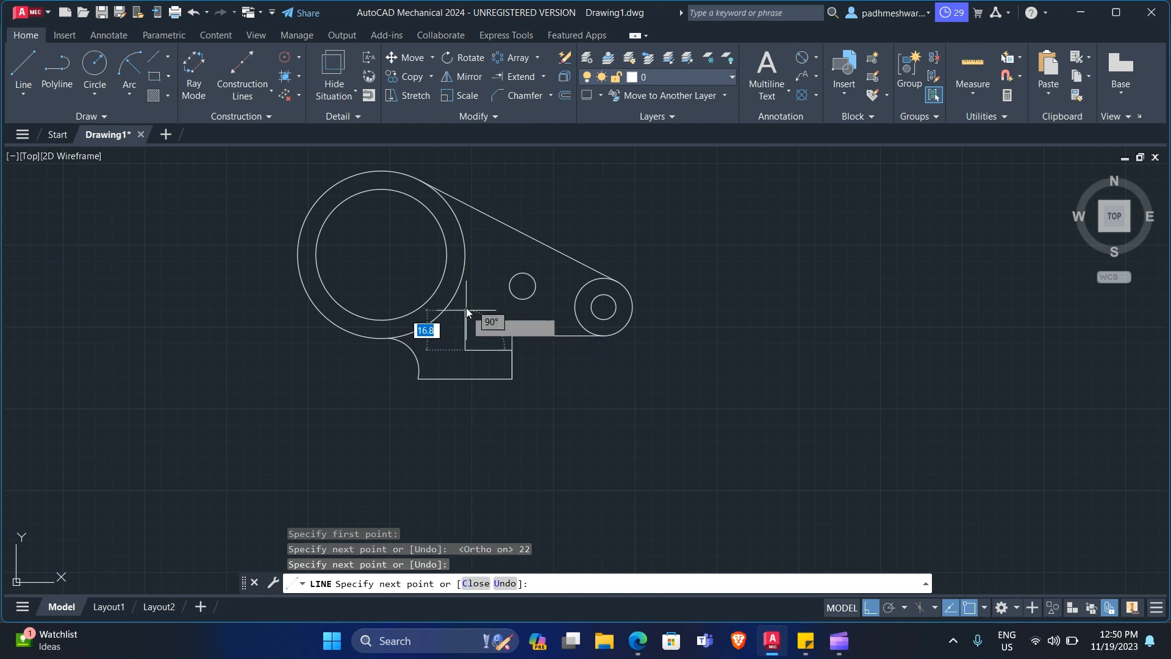
left_click(465, 254)
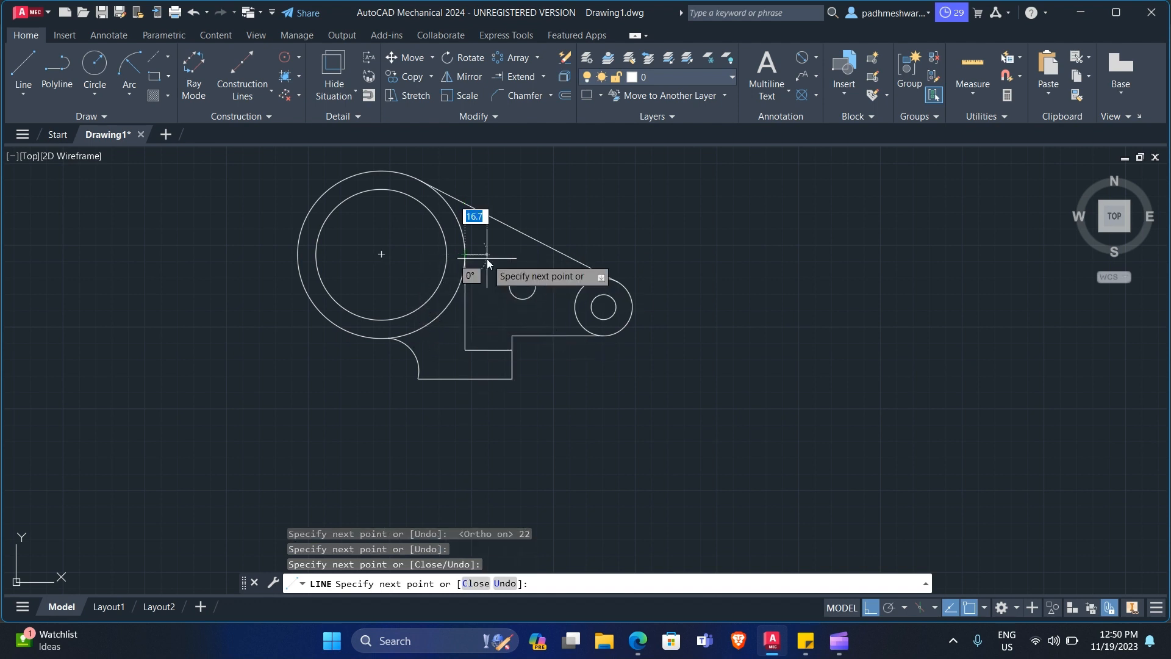
key("Escape")
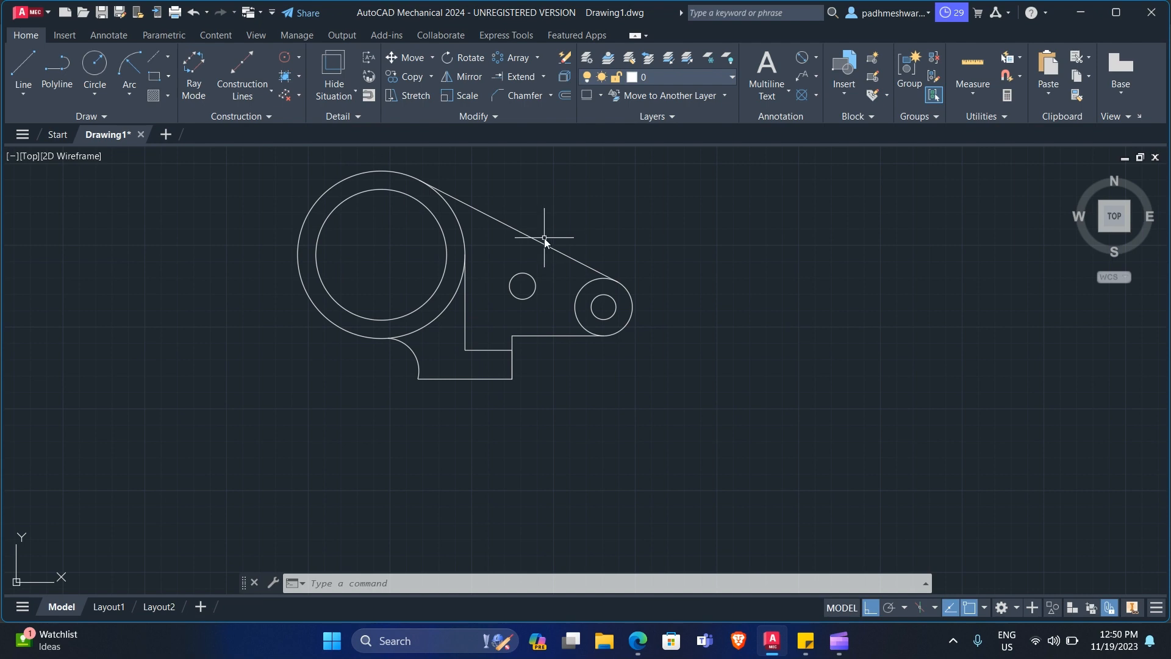
- Check the reference drawing in the browser and draw a 60-unit diameter circle concentric with the two large circles
key("alt+Tab")
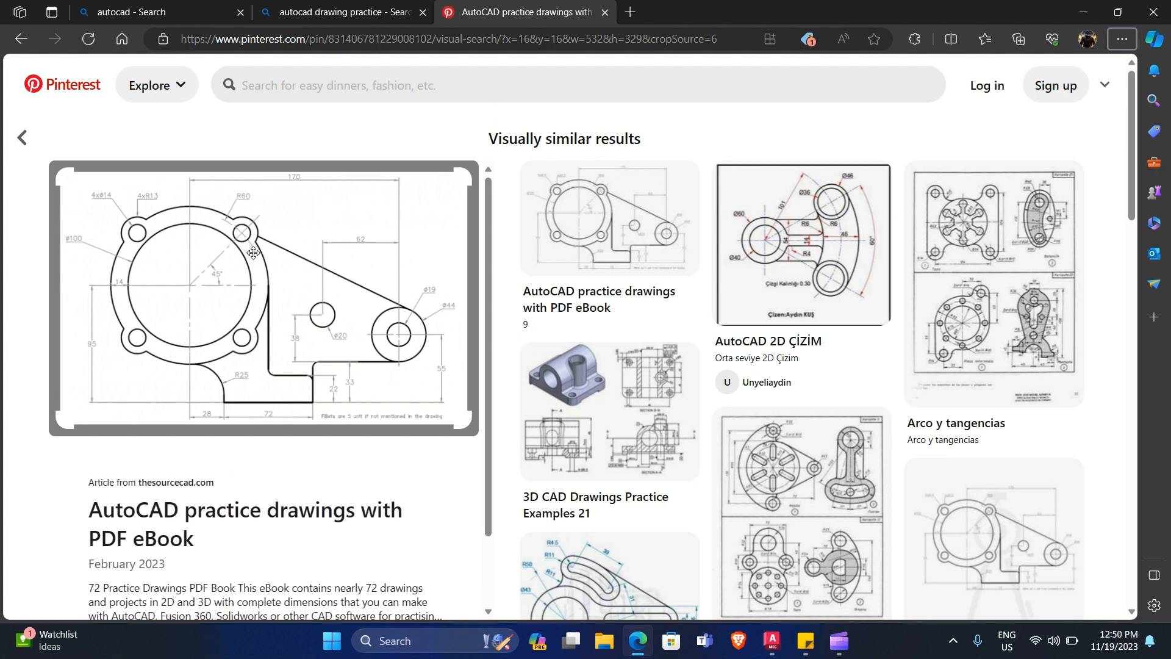
key("alt+Tab")
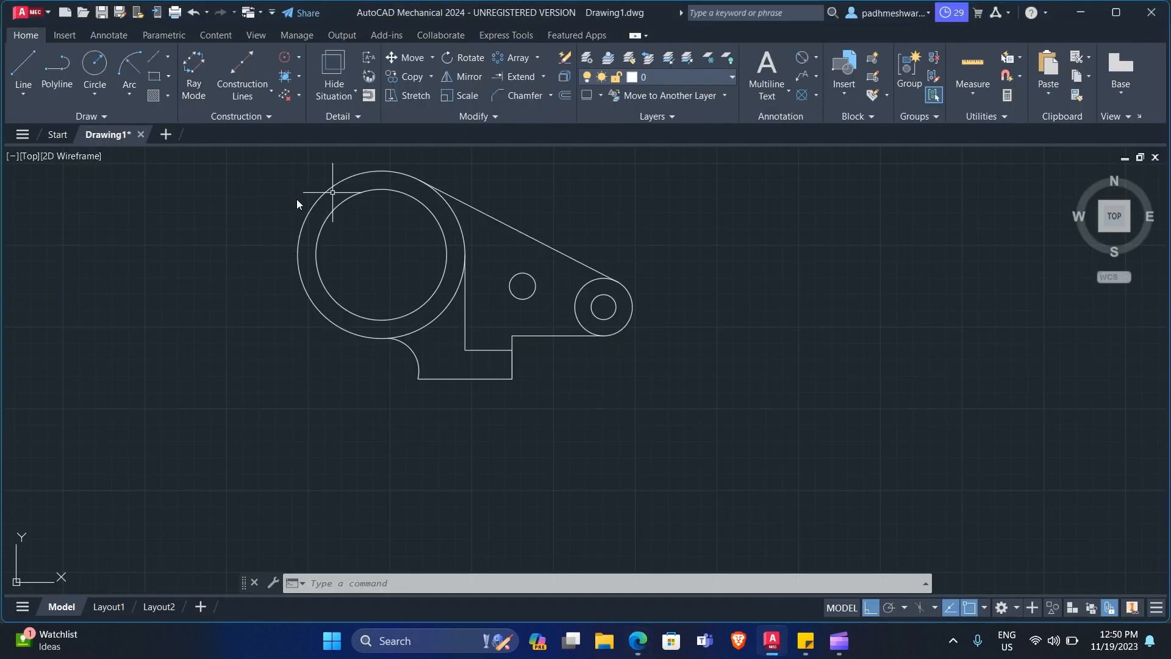
left_click(94, 69)
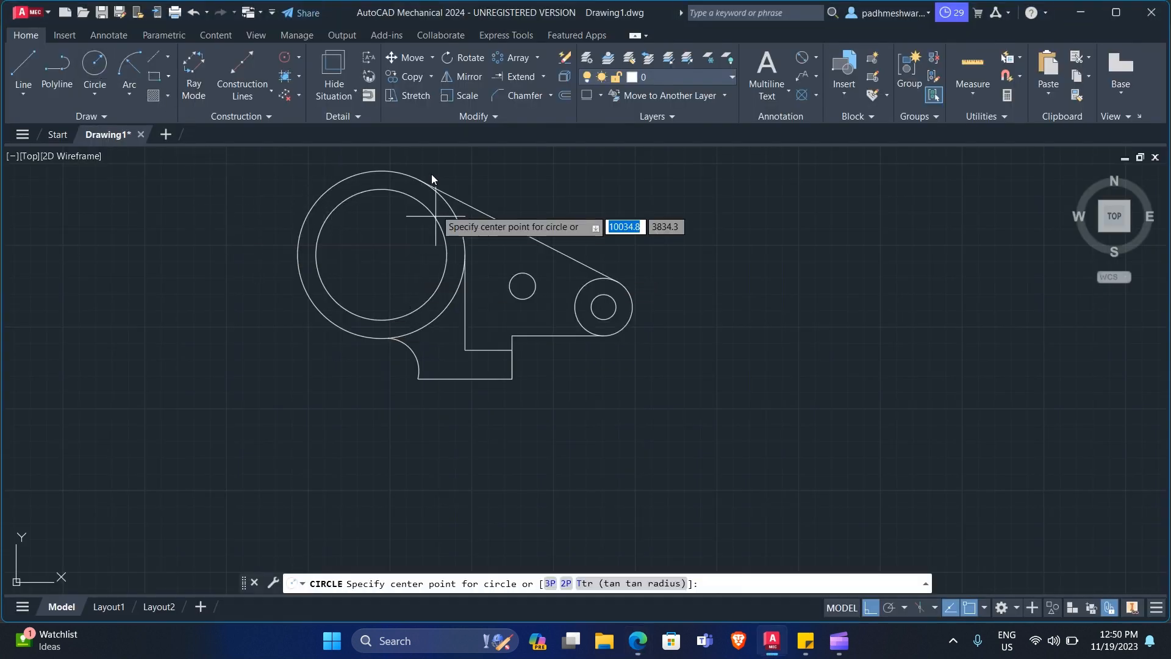
left_click(384, 255)
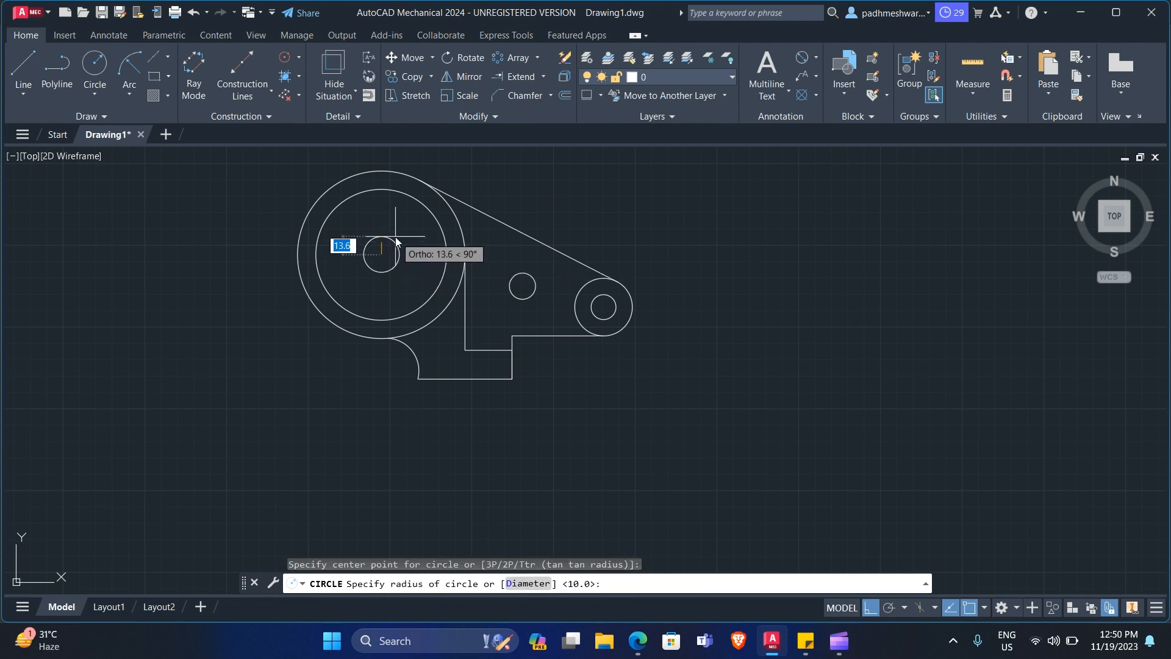
type("de")
key("Return")
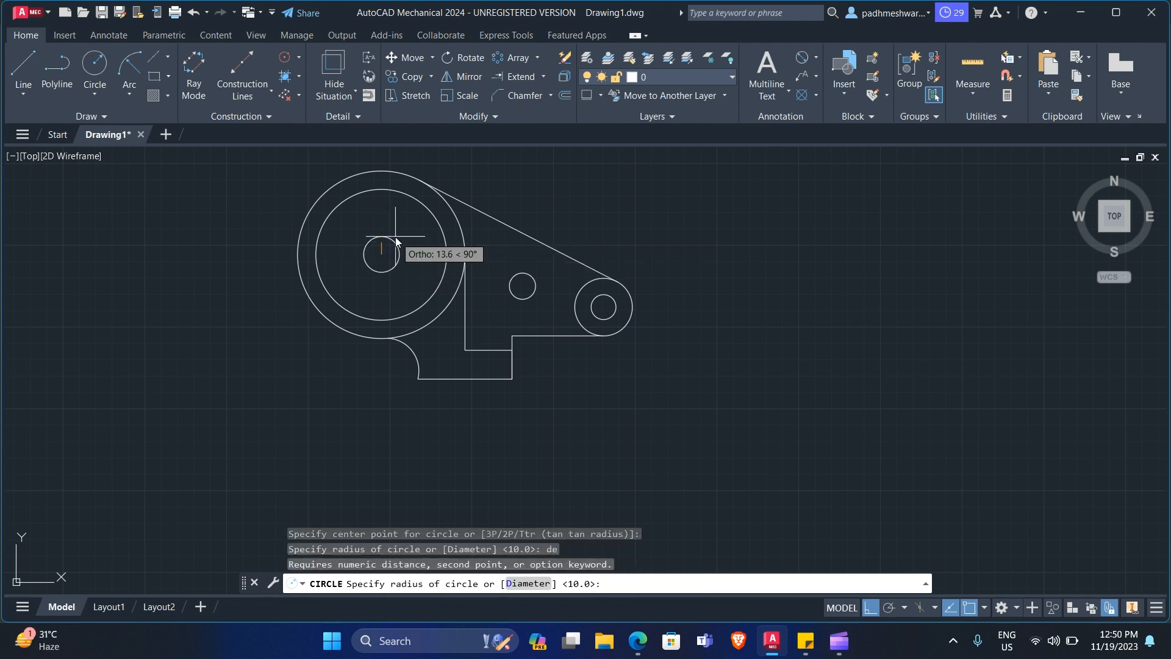
type("d")
key("Return")
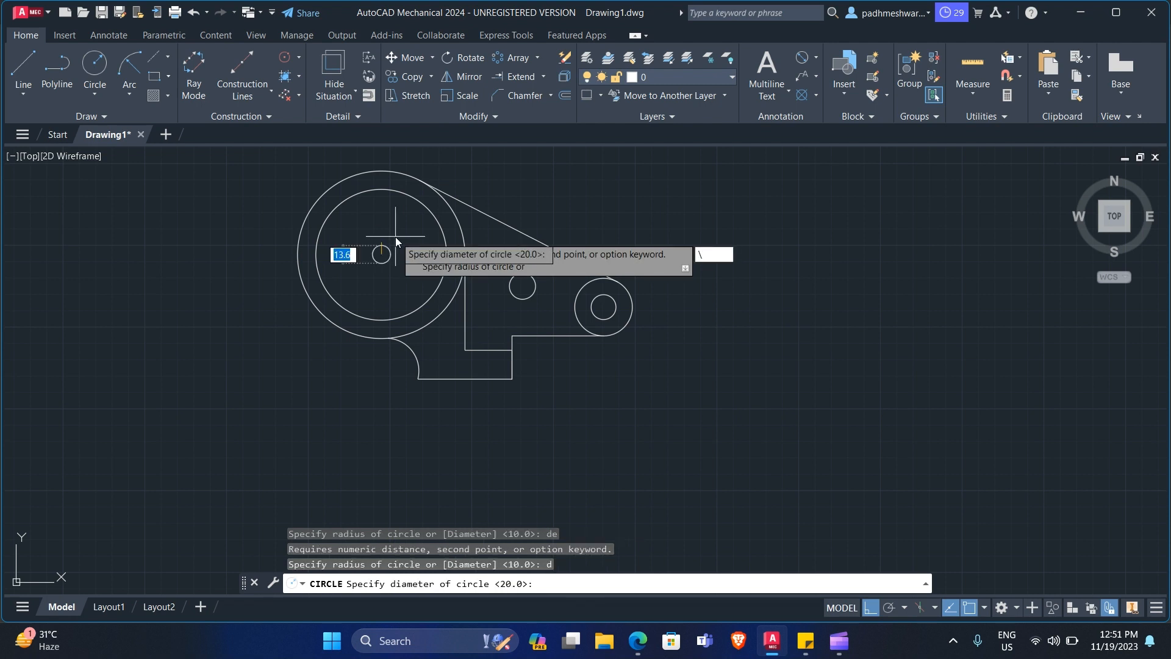
type("d")
key("Return")
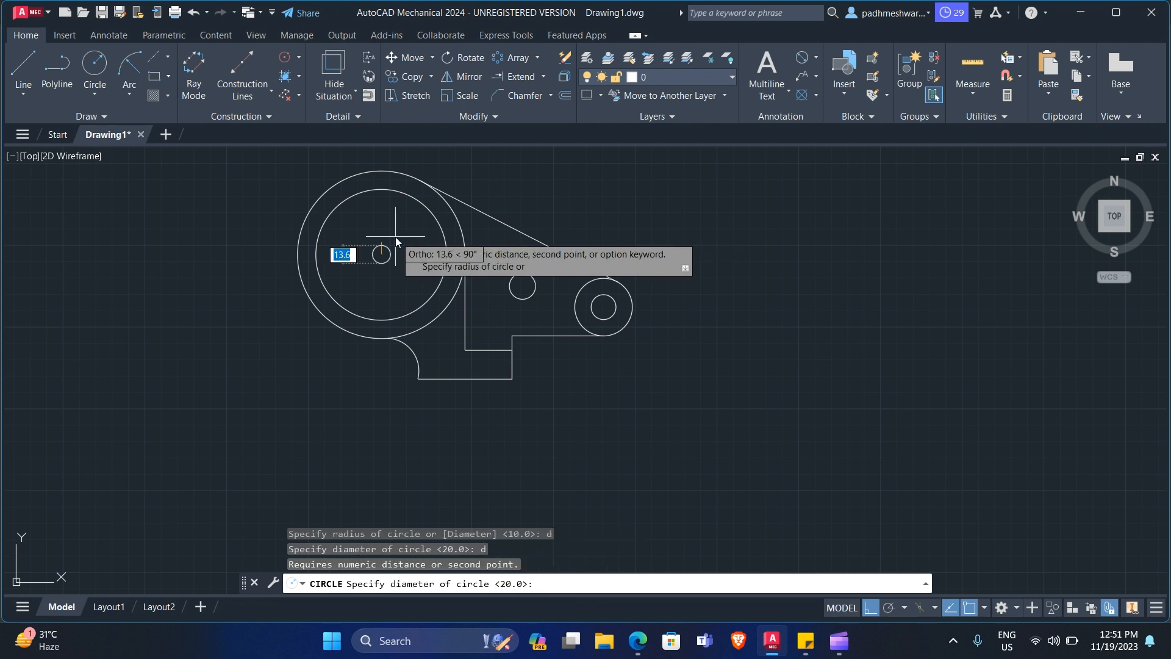
type("60")
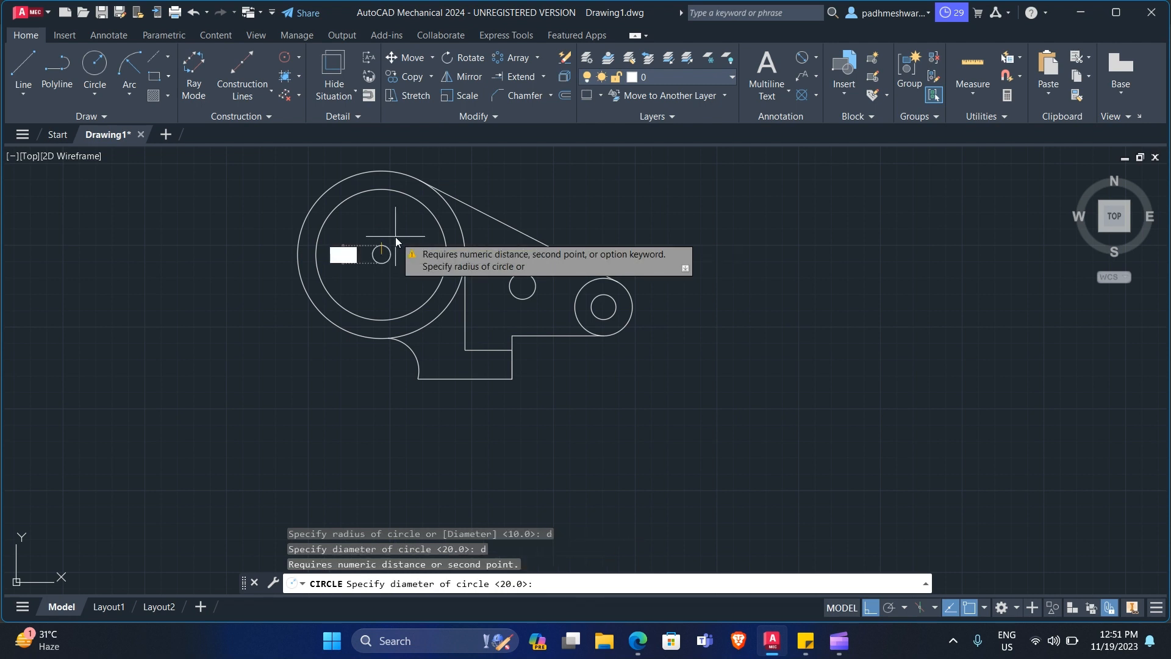
key("Return")
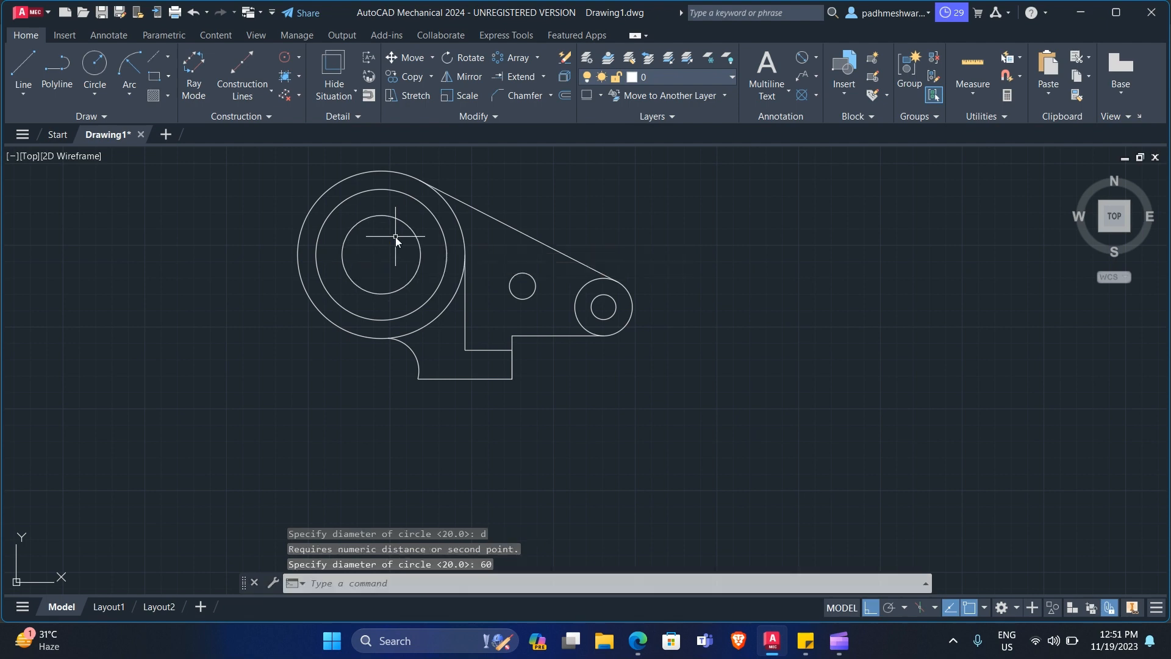
- Check the reference drawing, undo the 60-unit diameter circle, and draw a 60-unit radius circle concentric with the two large circles instead
key("Return")
key("alt+Tab")
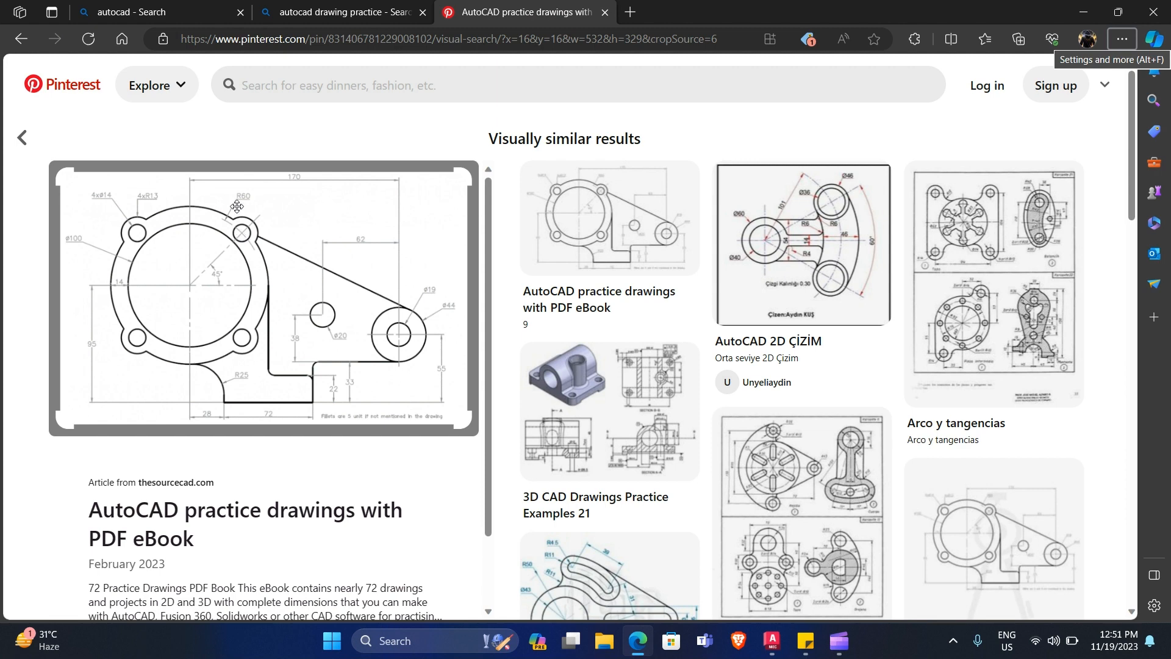
key("alt+Tab")
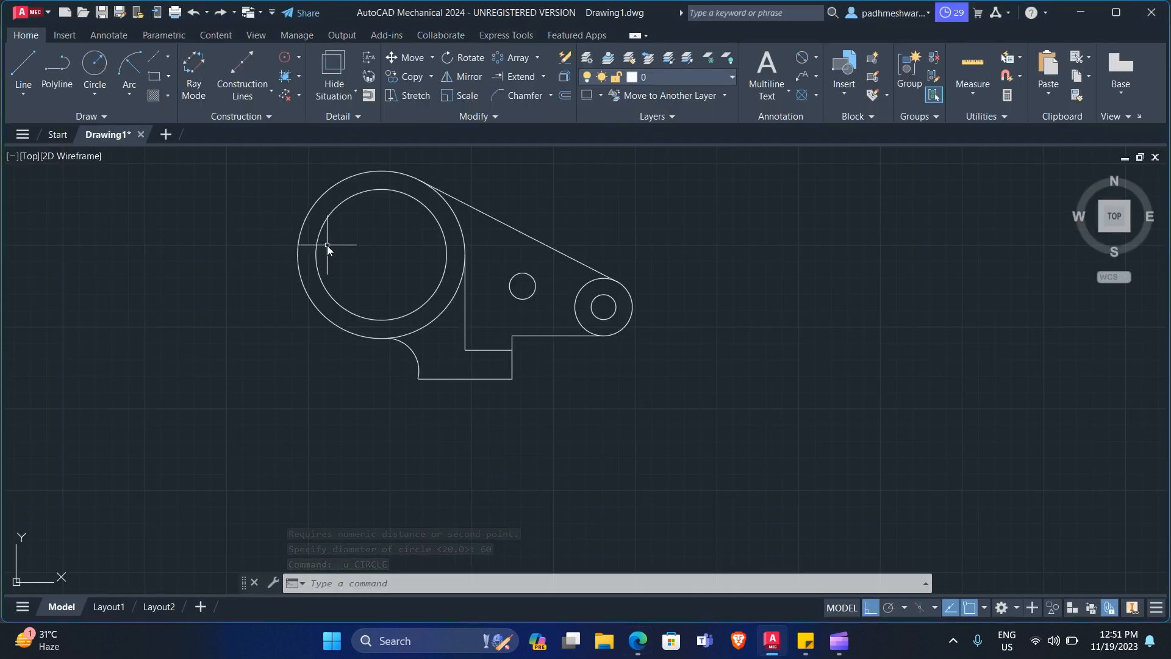
type("c")
key("Return")
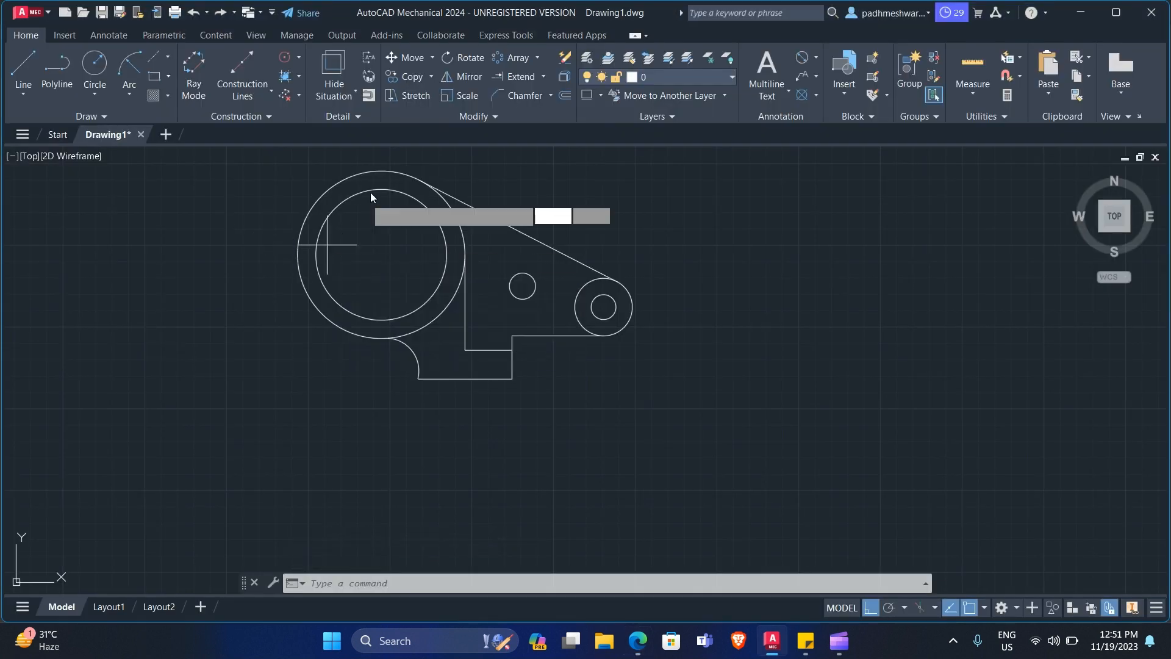
left_click(379, 252)
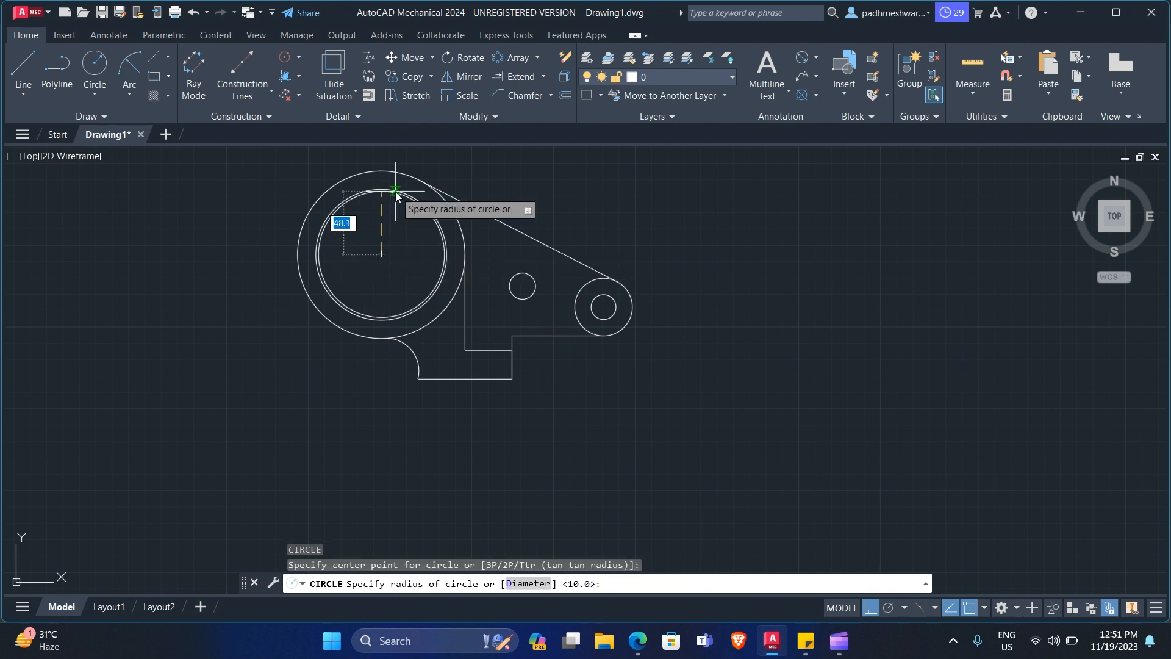
type("60")
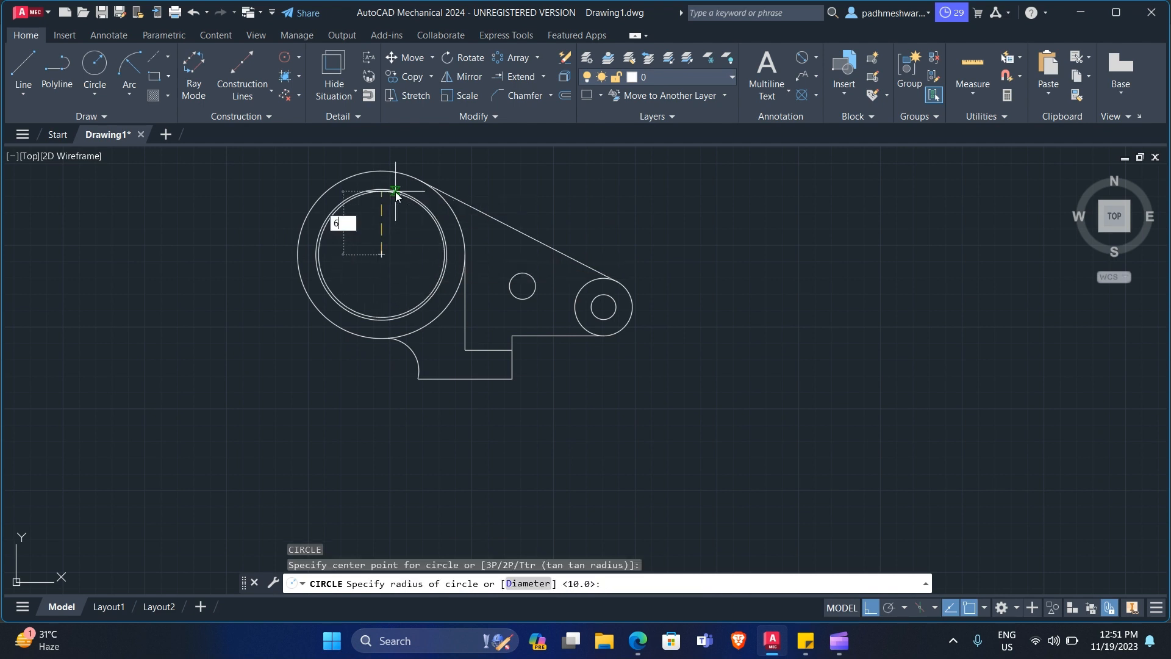
key("Return")
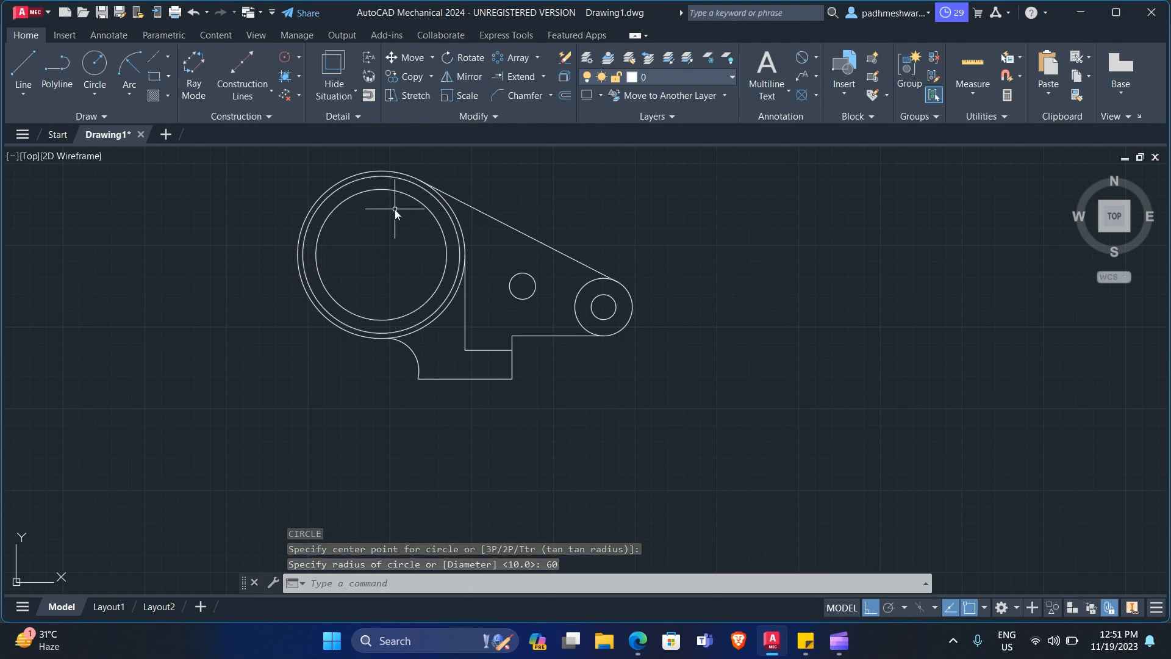
- Check the reference and draw a construction line about 79 units long at 45° from the large circles' center, extending past the outer circle
key("alt+Tab")
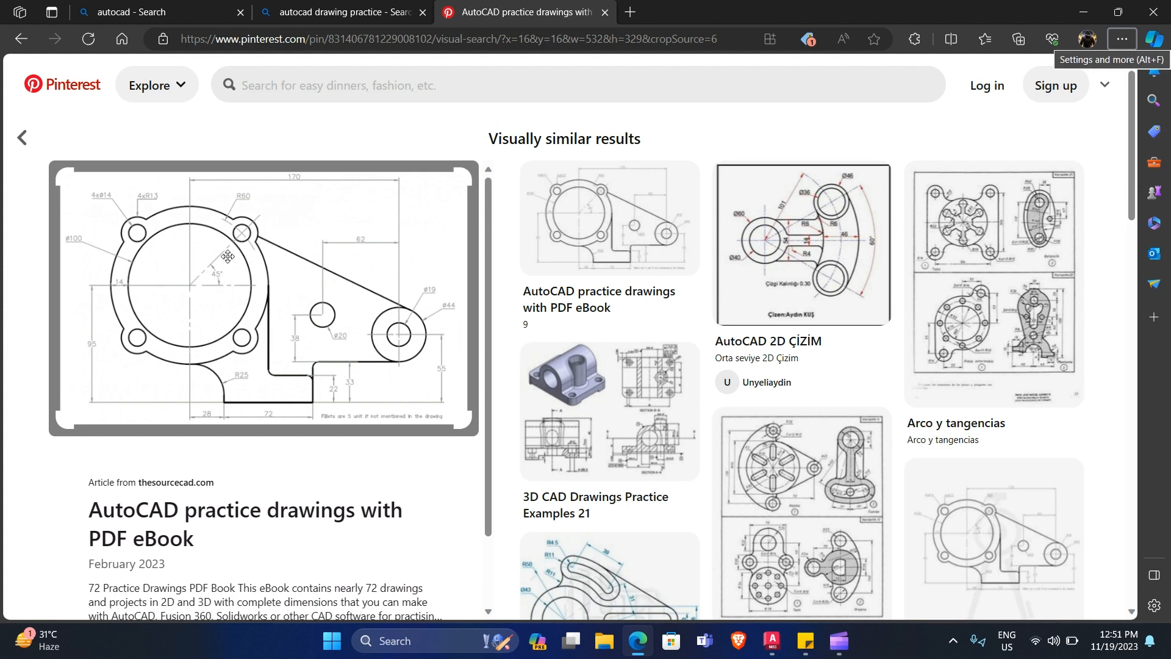
key("alt+Tab")
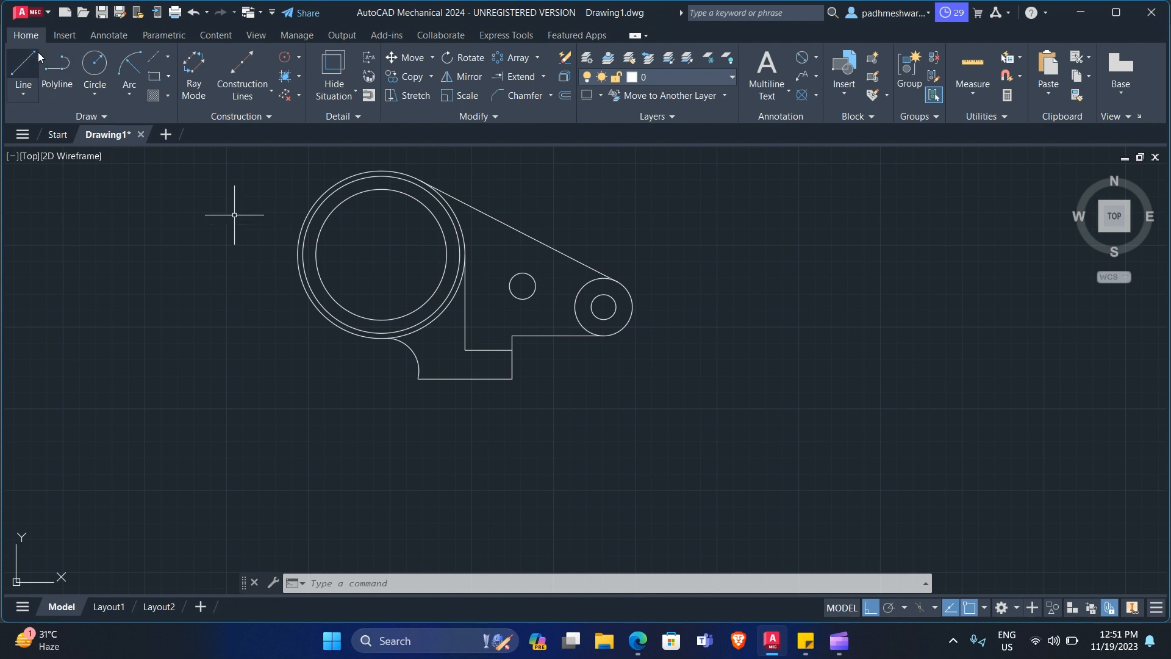
type("l")
key("Return")
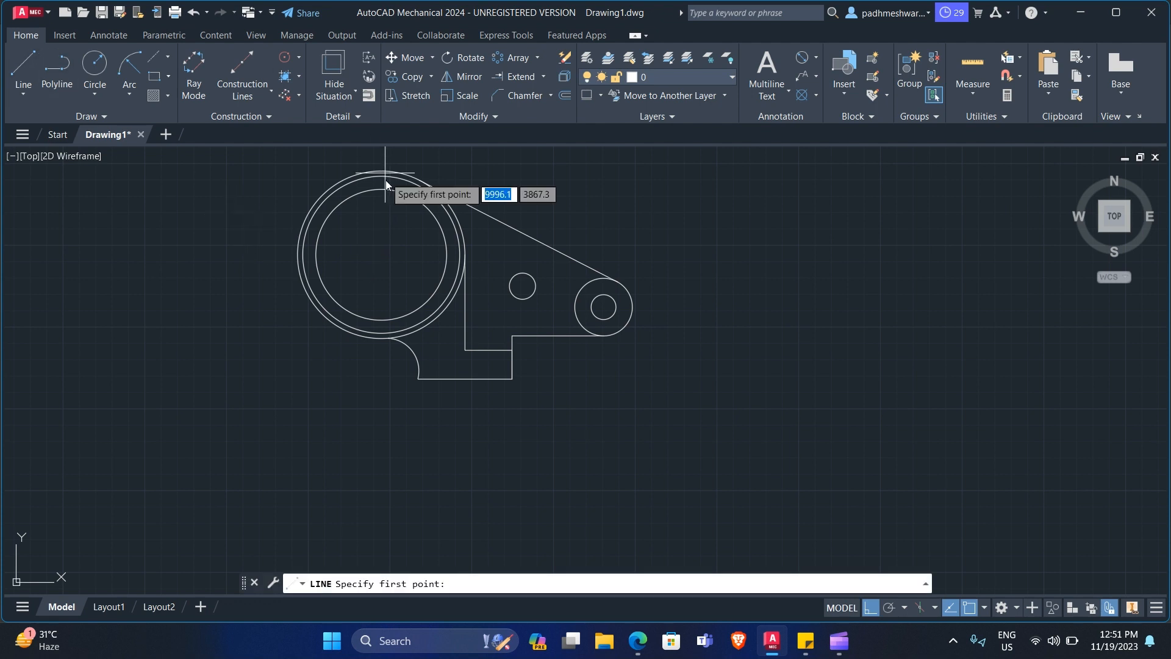
left_click(382, 255)
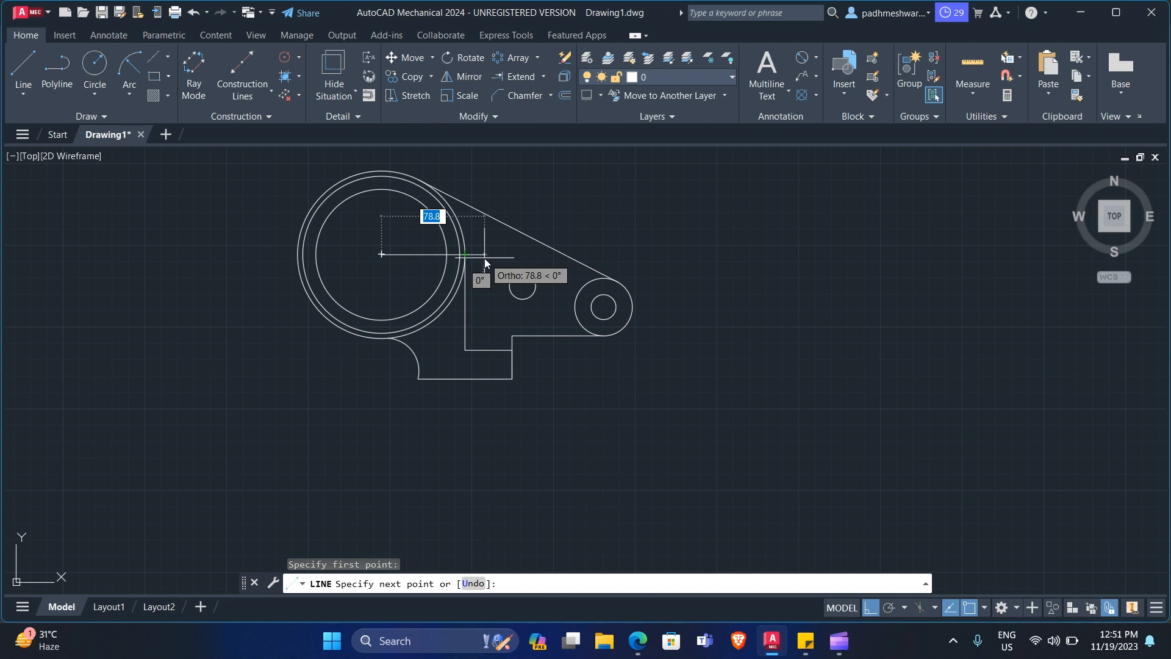
key("Tab")
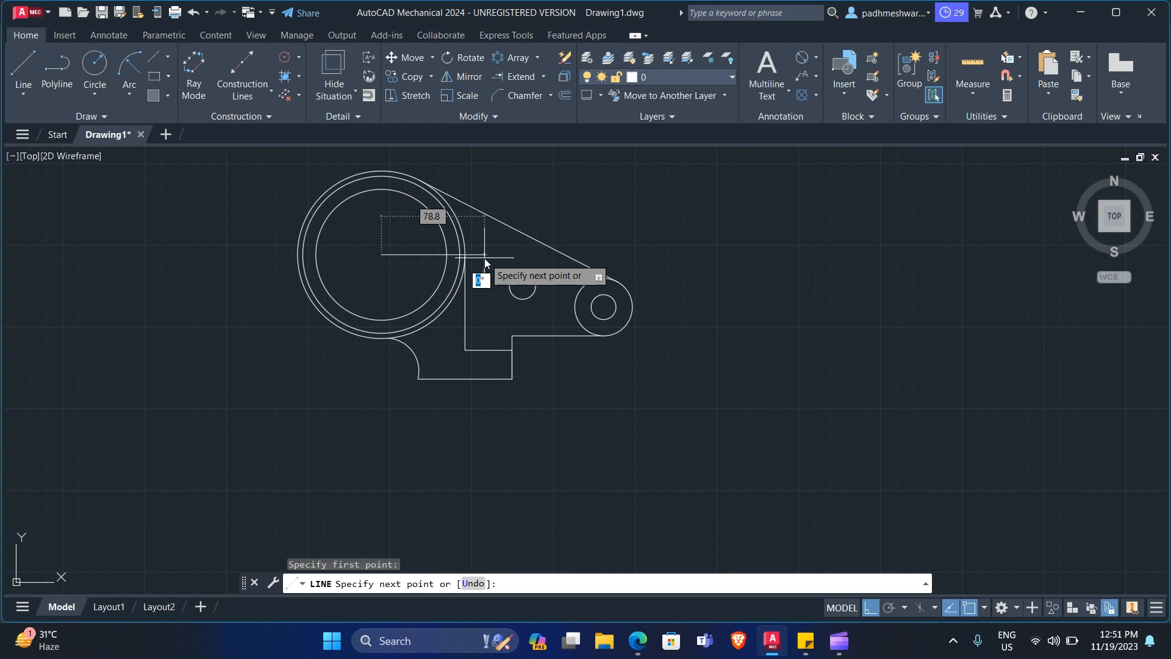
key("Return")
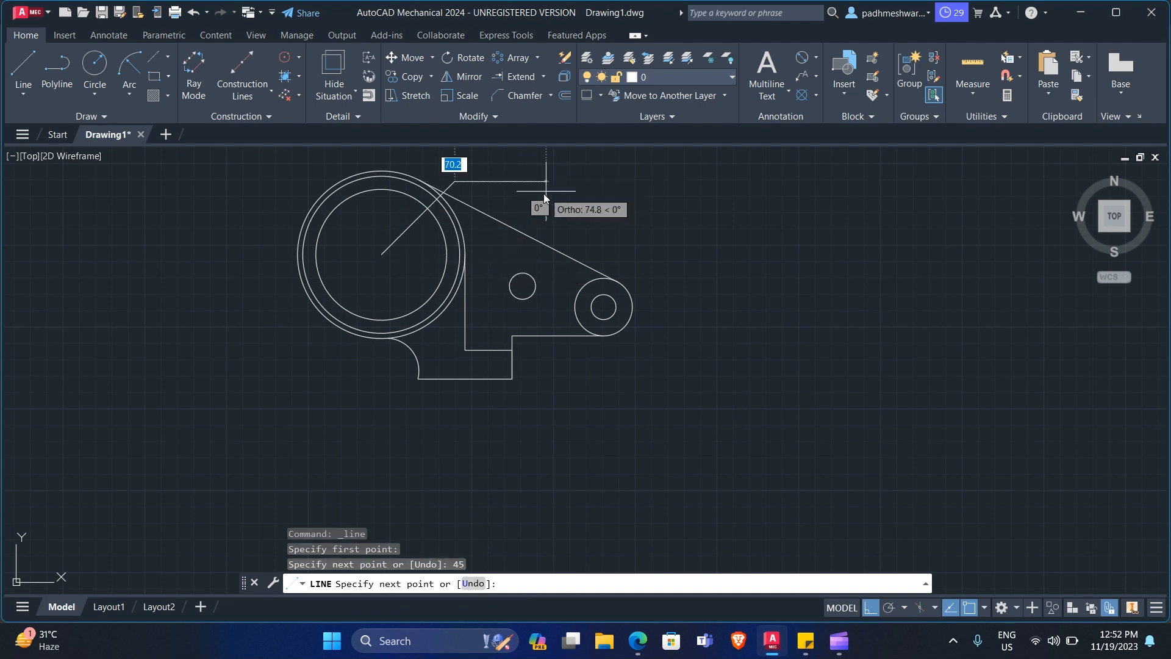
key("Escape")
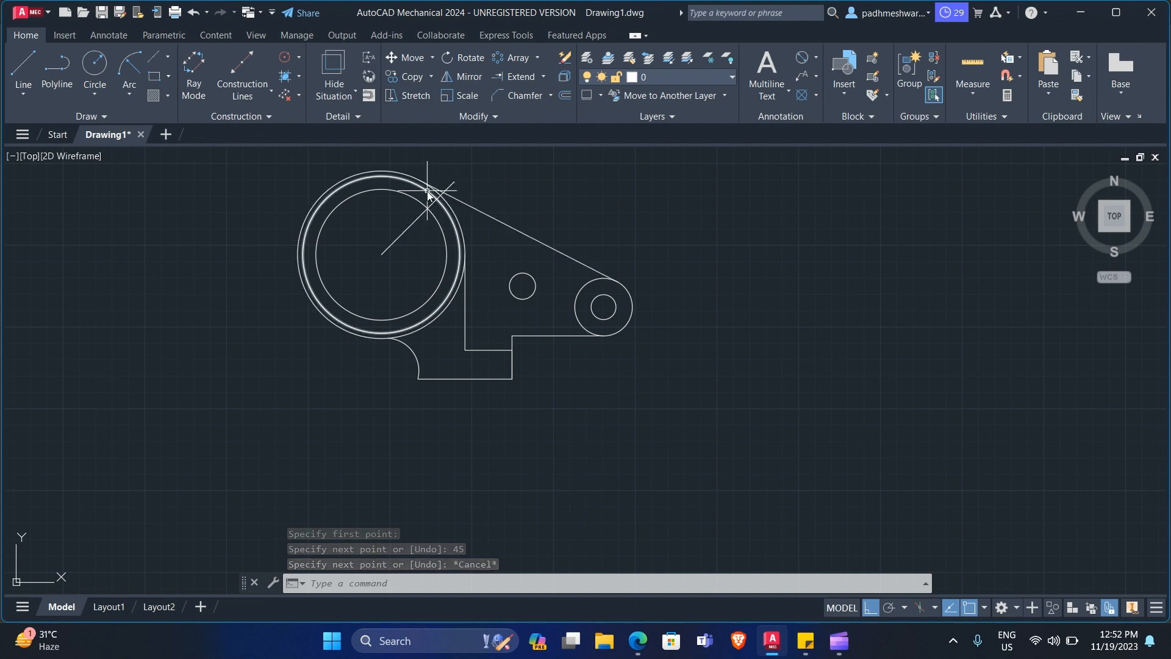
- Check the reference and draw a 14-unit diameter circle centered where the 45° line crosses the 60-unit radius circle
key("alt+Tab")
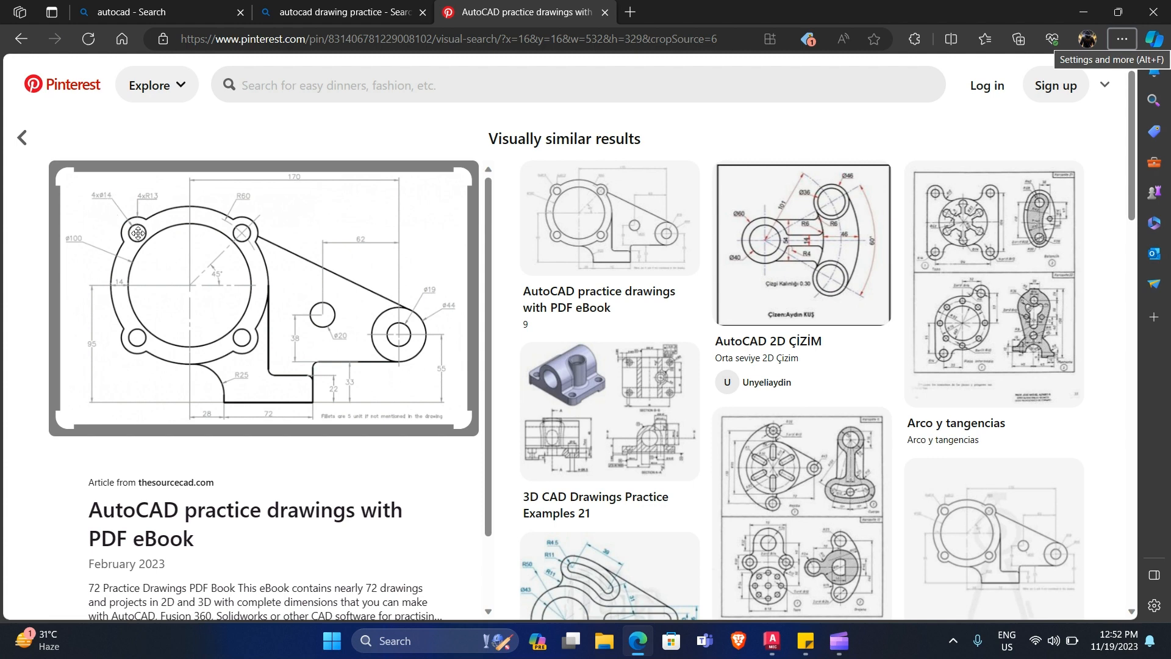
key("alt+Tab")
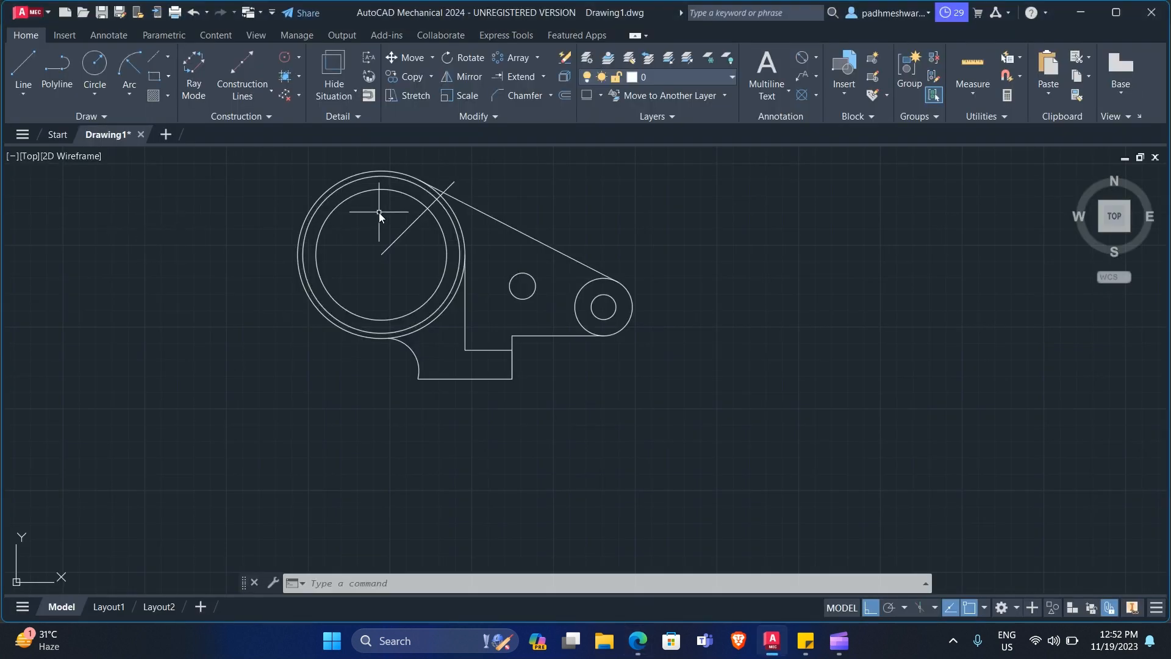
type("c")
key("Return")
scroll(420, 204, "up", 2)
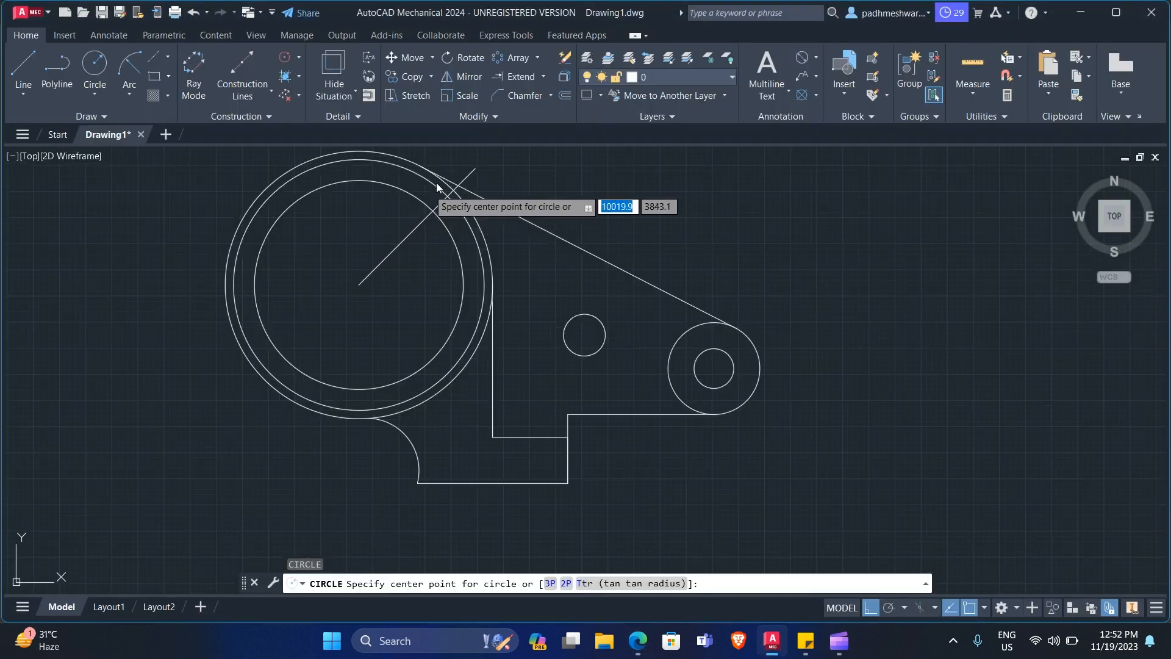
scroll(437, 182, "up", 4)
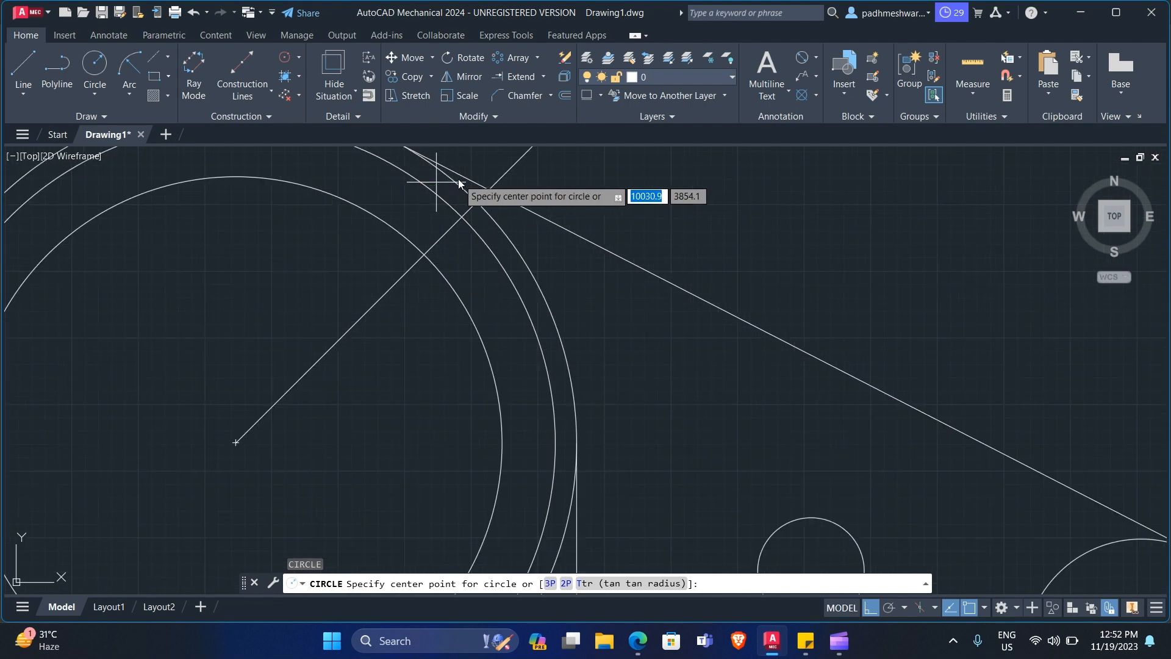
left_click(459, 216)
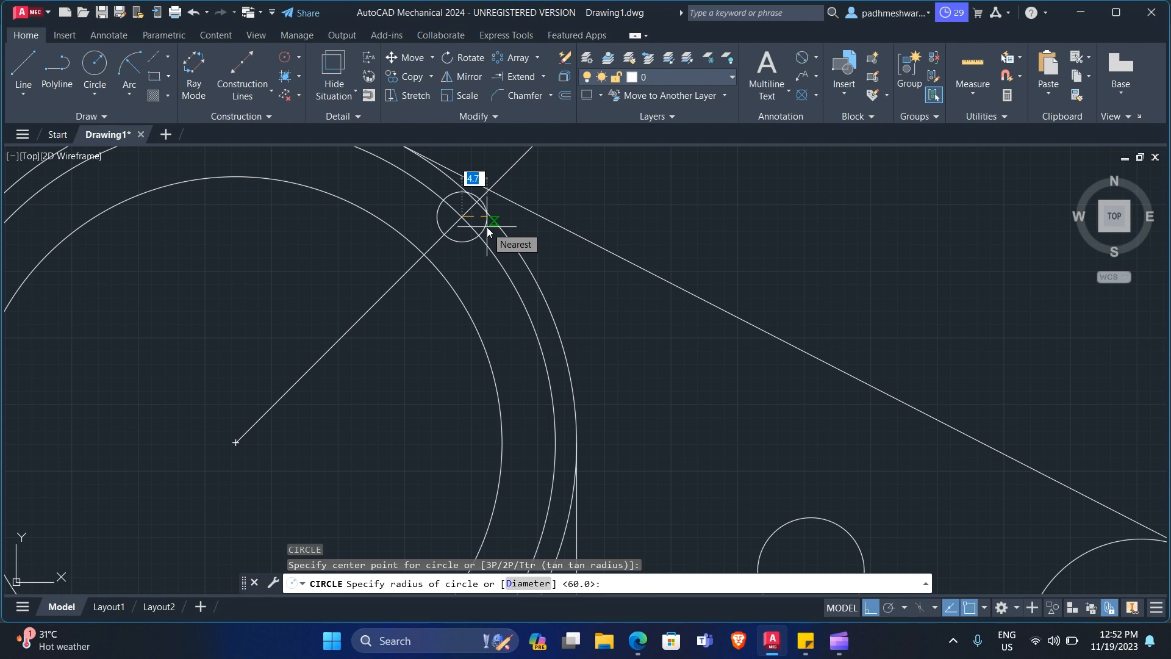
type("d")
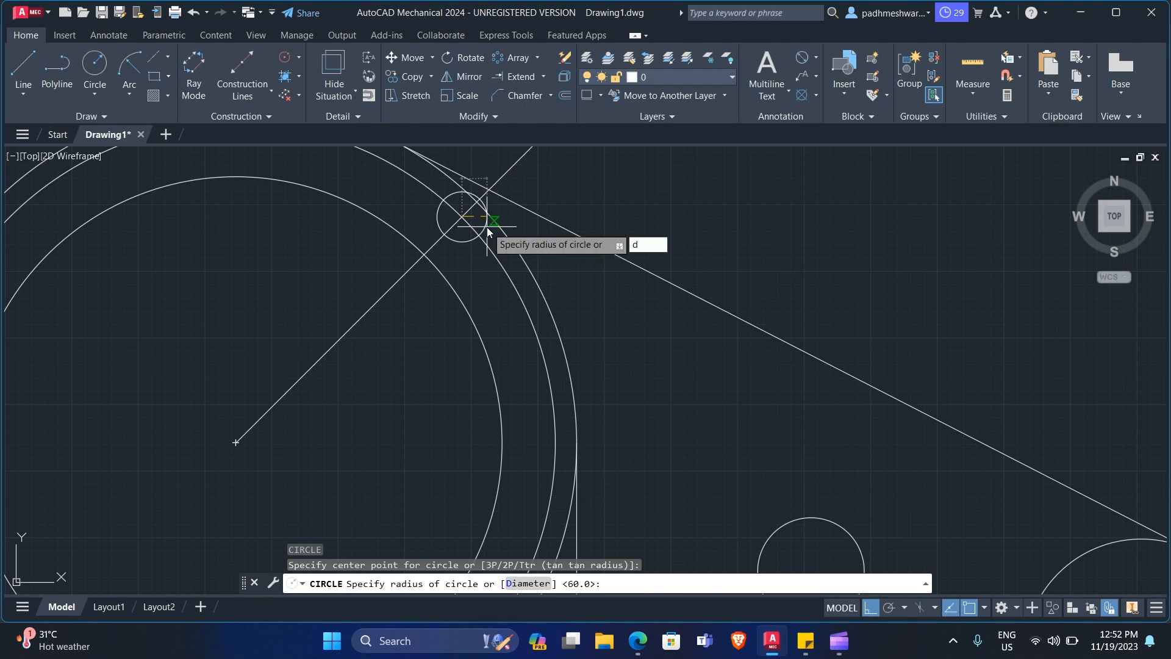
key("Return")
type("1")
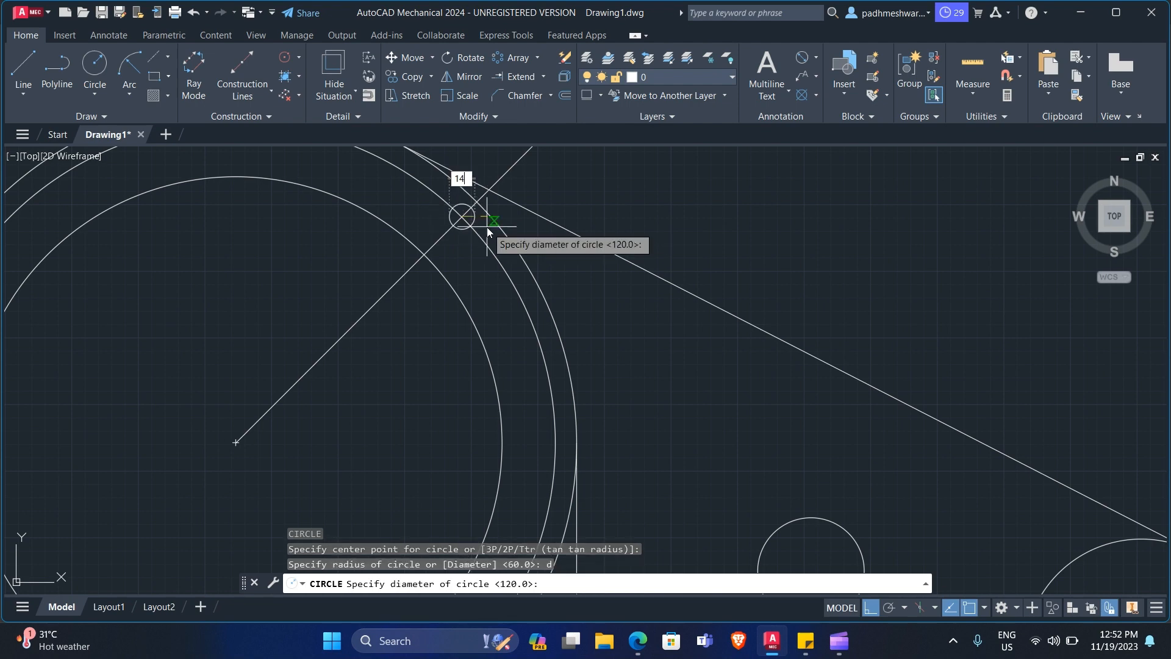
type("4")
key("Return")
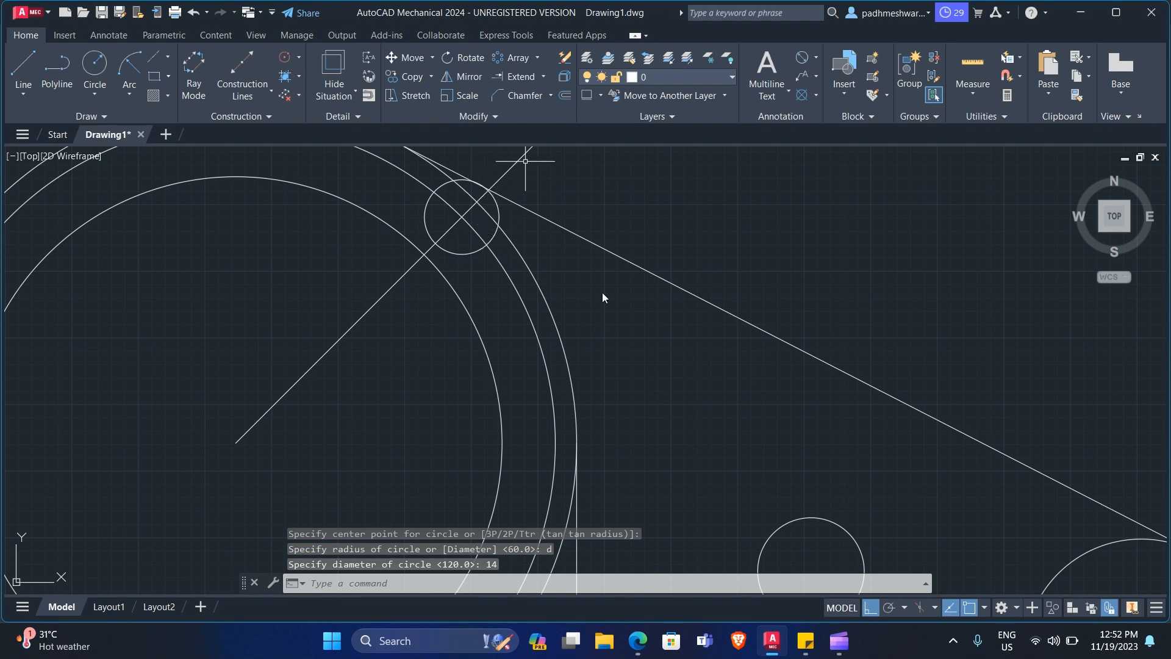
- Check the reference and draw a 13-unit radius circle concentric with the new 14-unit diameter hole
scroll(586, 250, "down", 2)
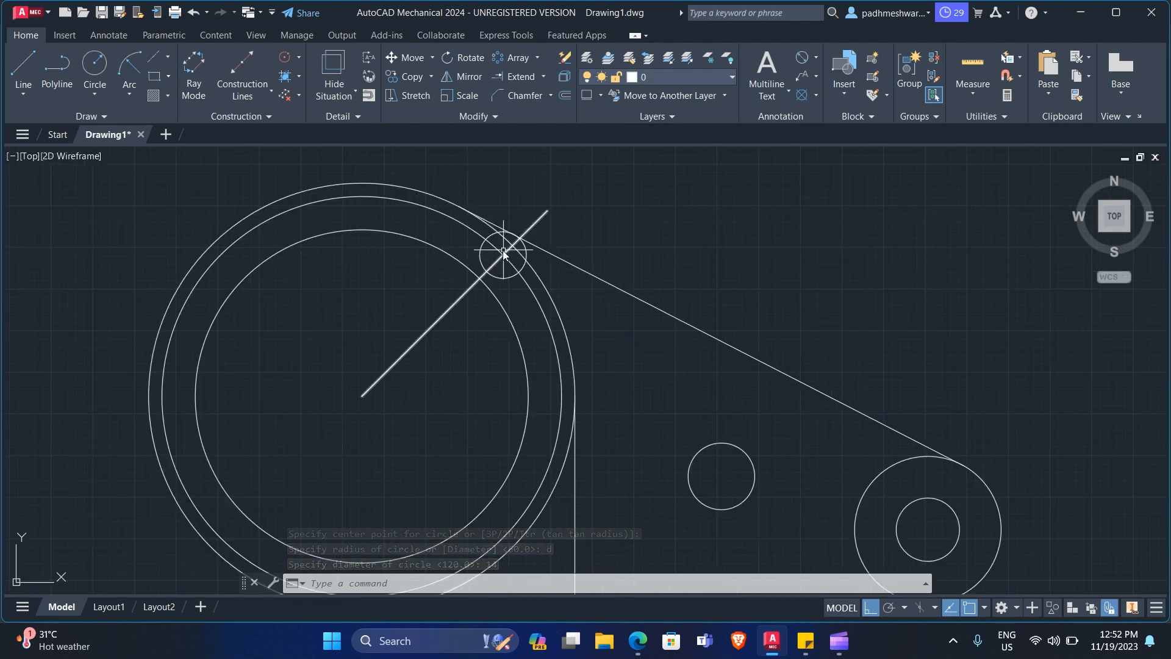
key("alt+Tab")
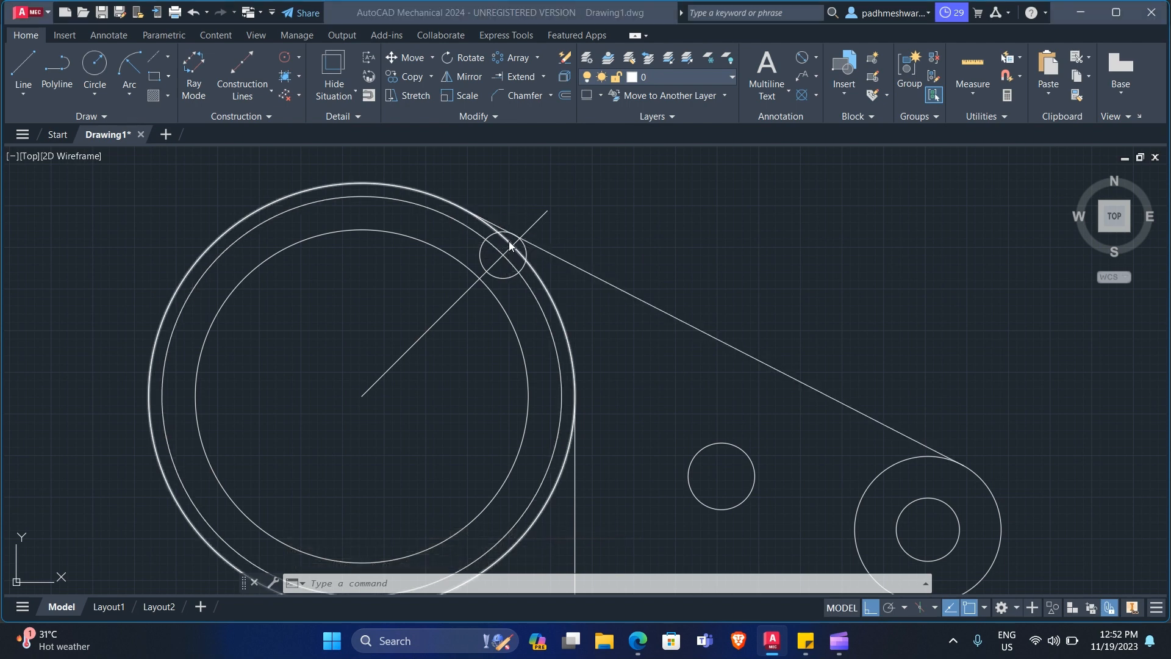
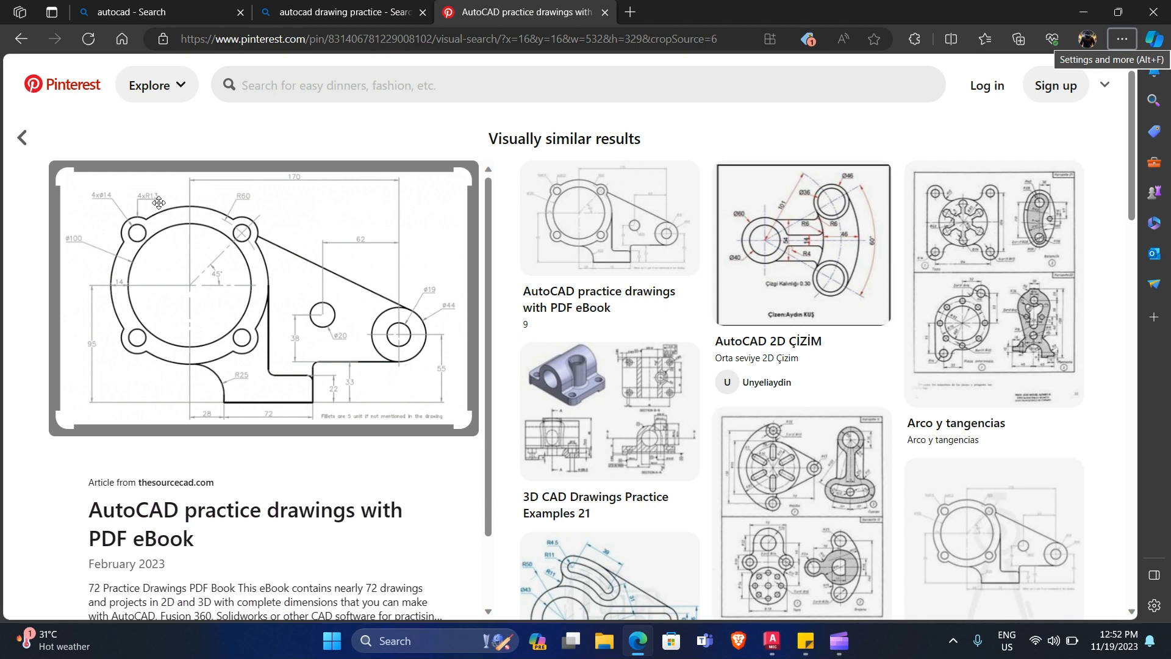
key("alt+Tab")
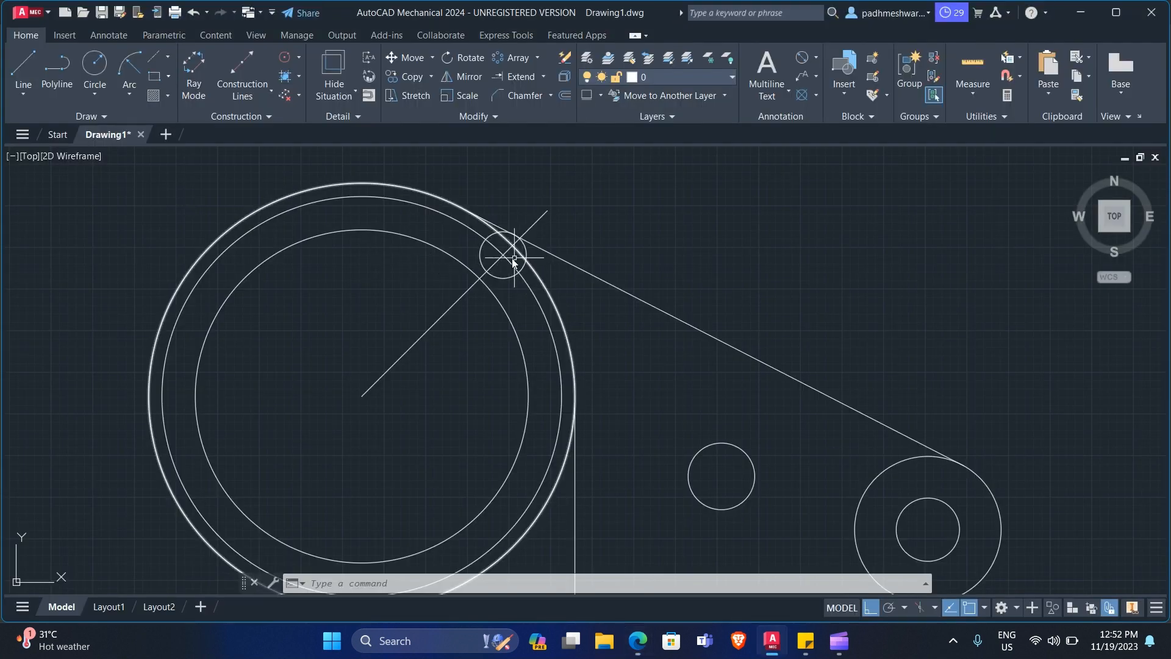
type("c")
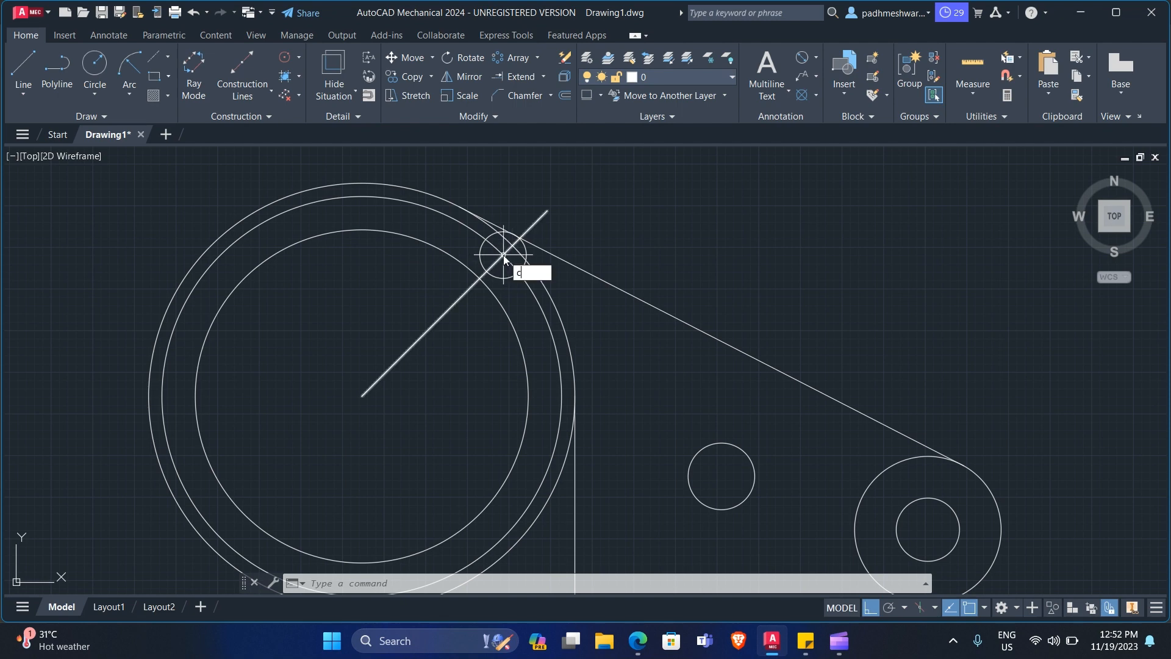
key("Return")
left_click(502, 256)
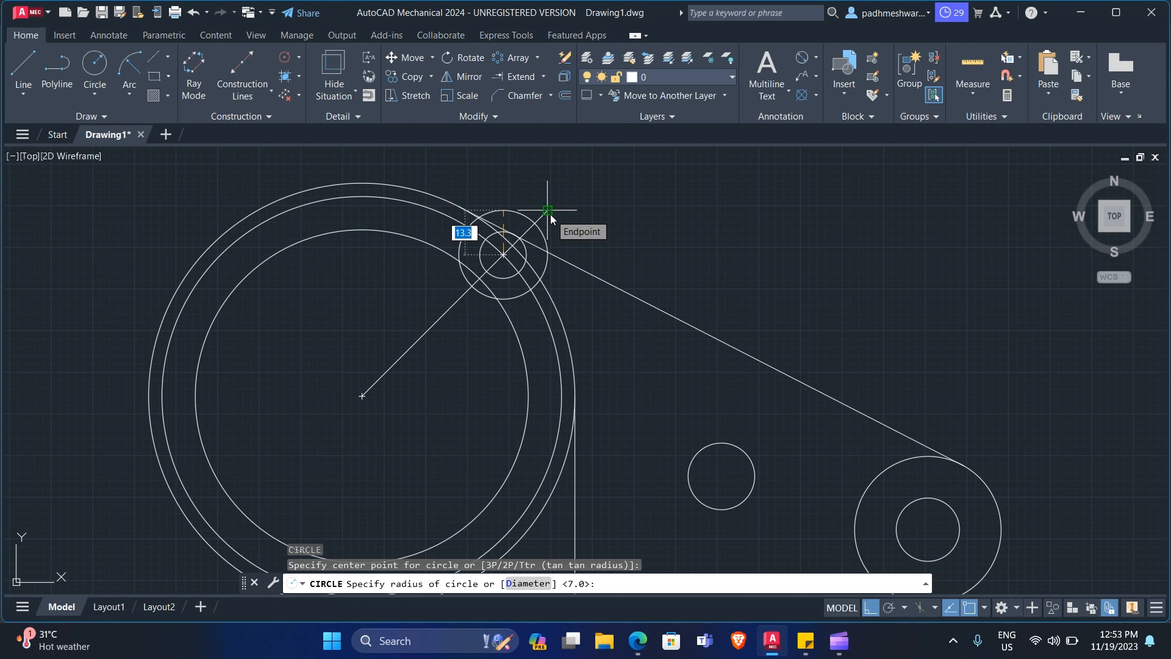
type("13")
key("Return")
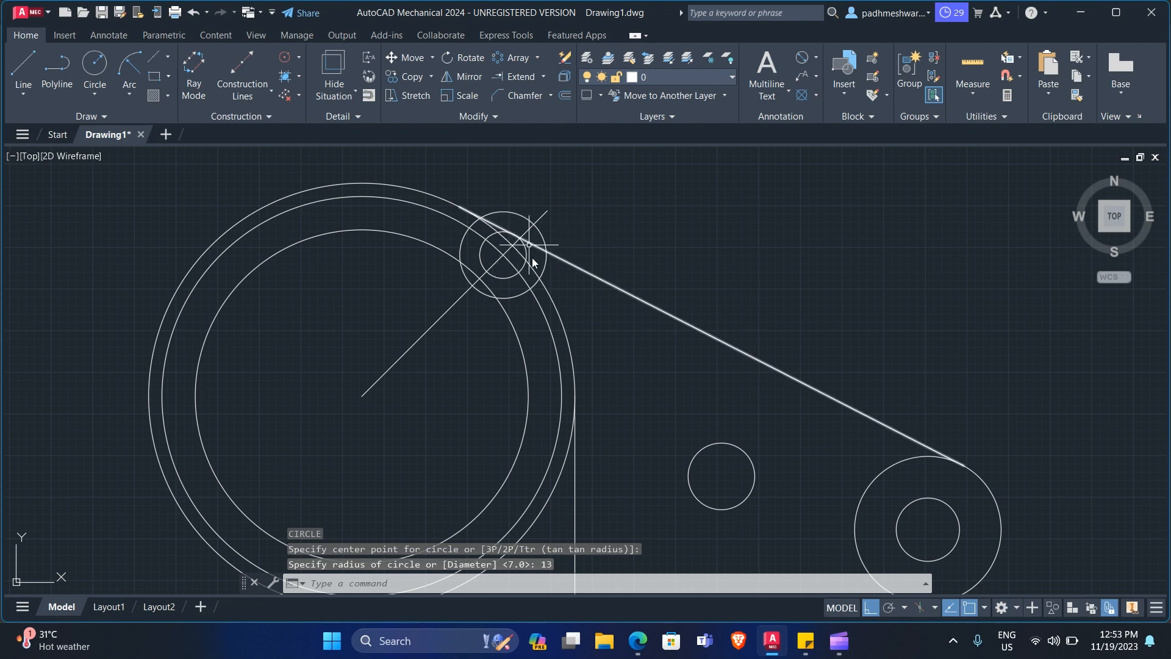
- Delete the 45° construction line running from the large circles' center through the small hole
scroll(525, 247, "up", 4)
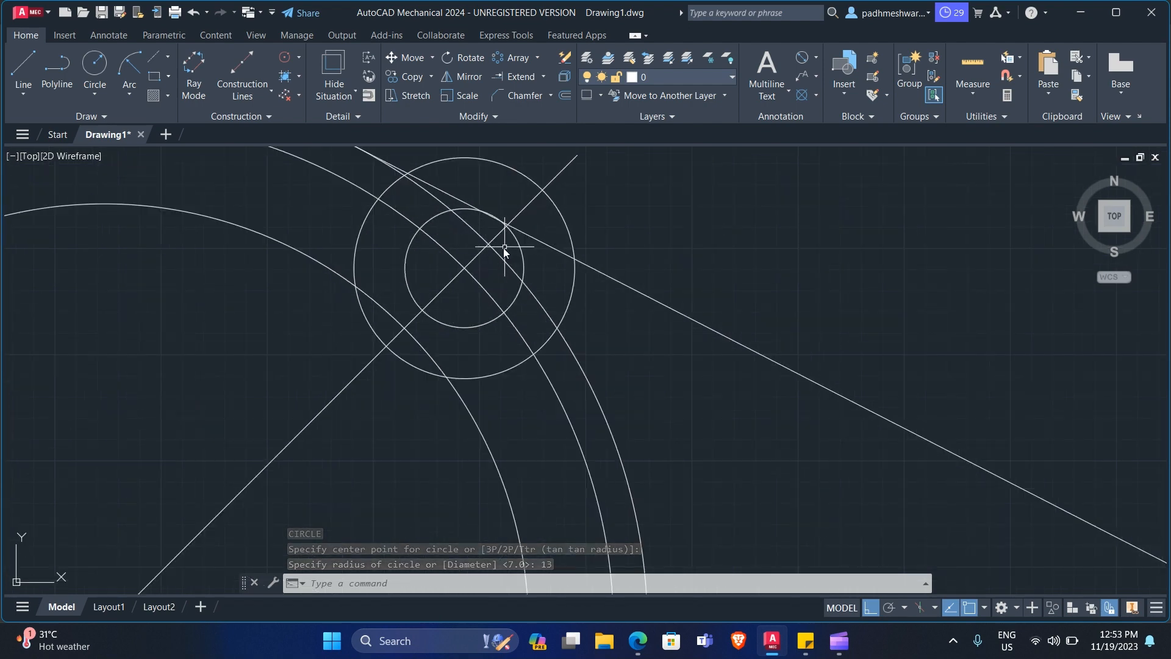
left_click(455, 275)
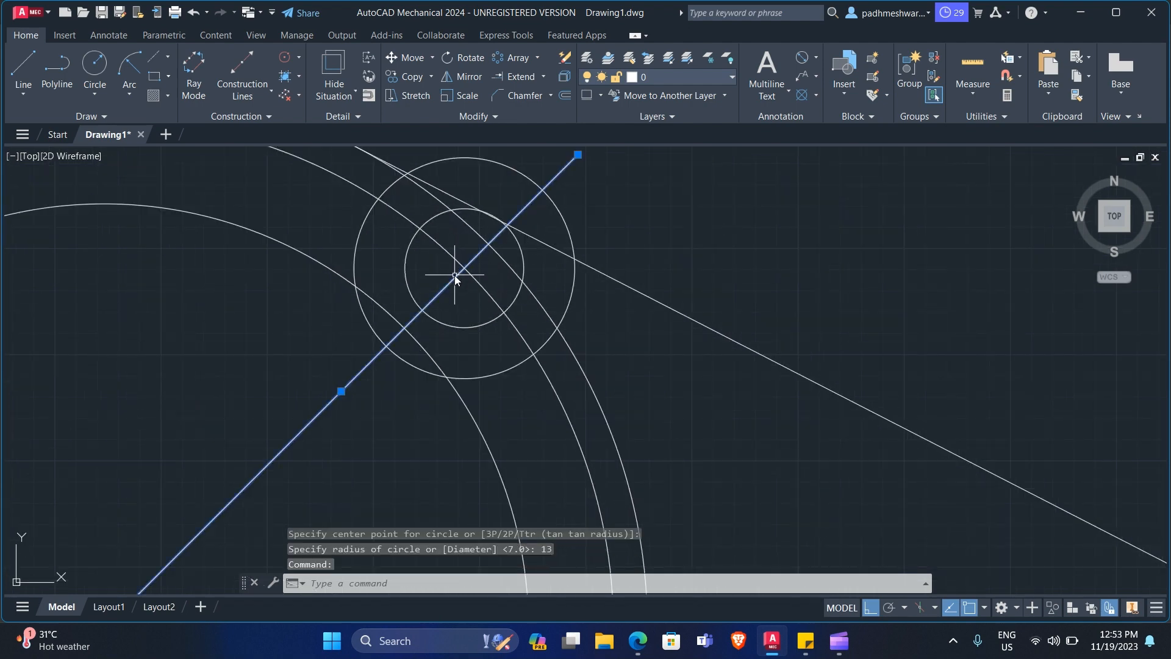
key("Delete")
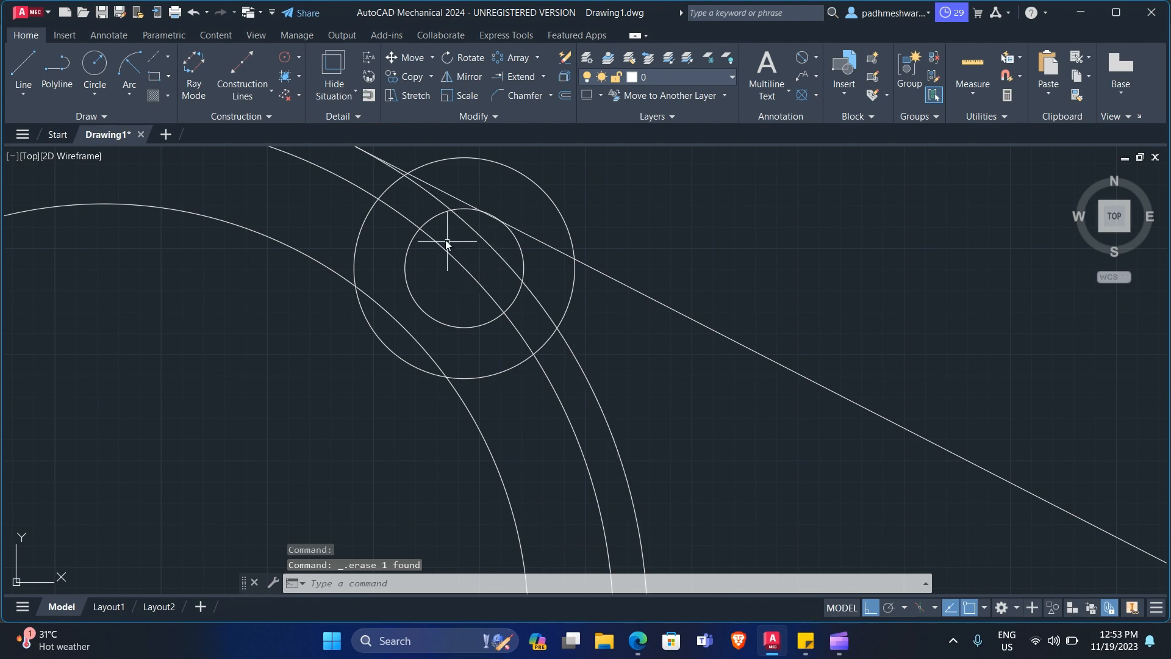
- Check the reference and trim away the part of the 13-unit radius boss circle lying inside the 60-unit radius circle
scroll(432, 250, "down", 2)
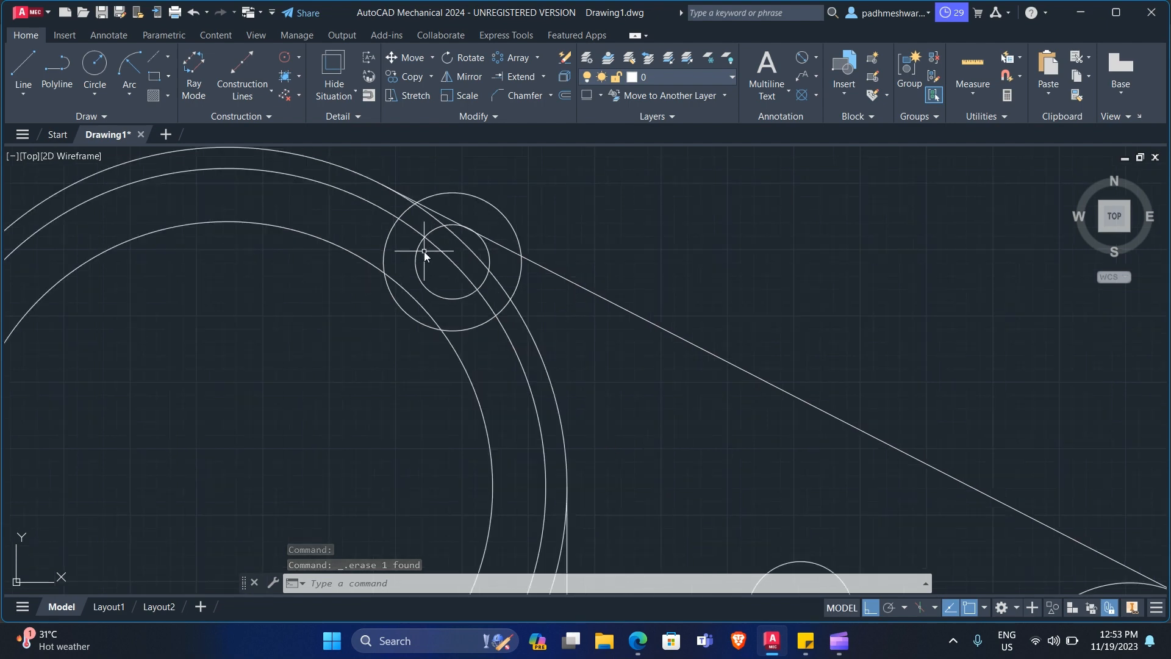
key("alt+Tab")
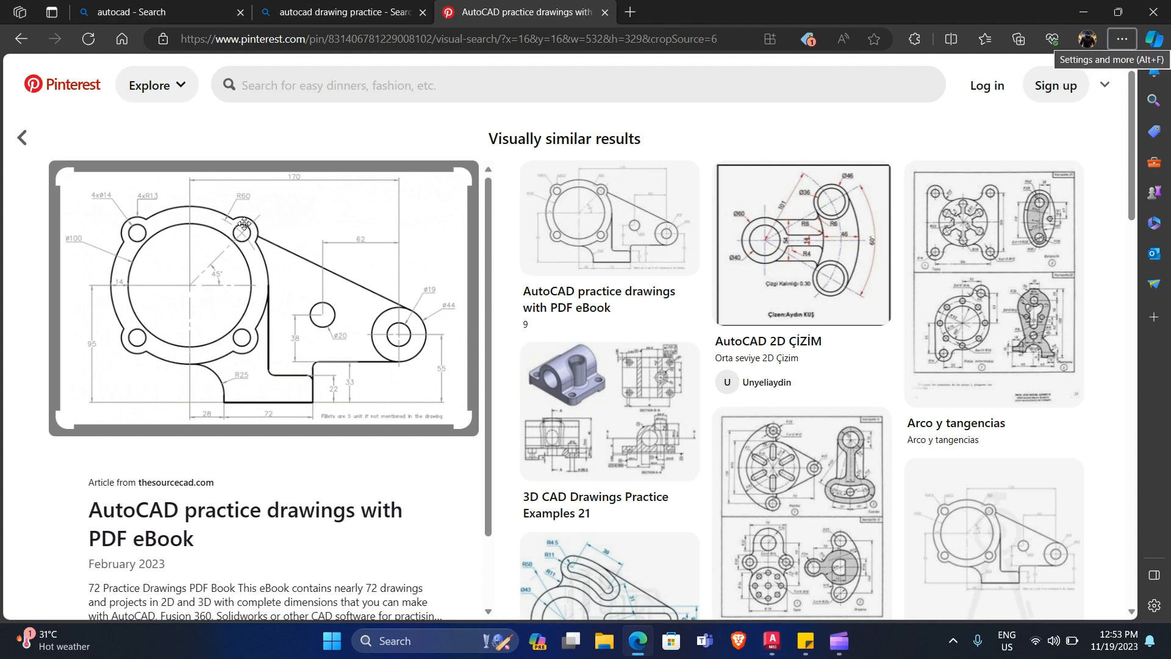
key("alt+Tab")
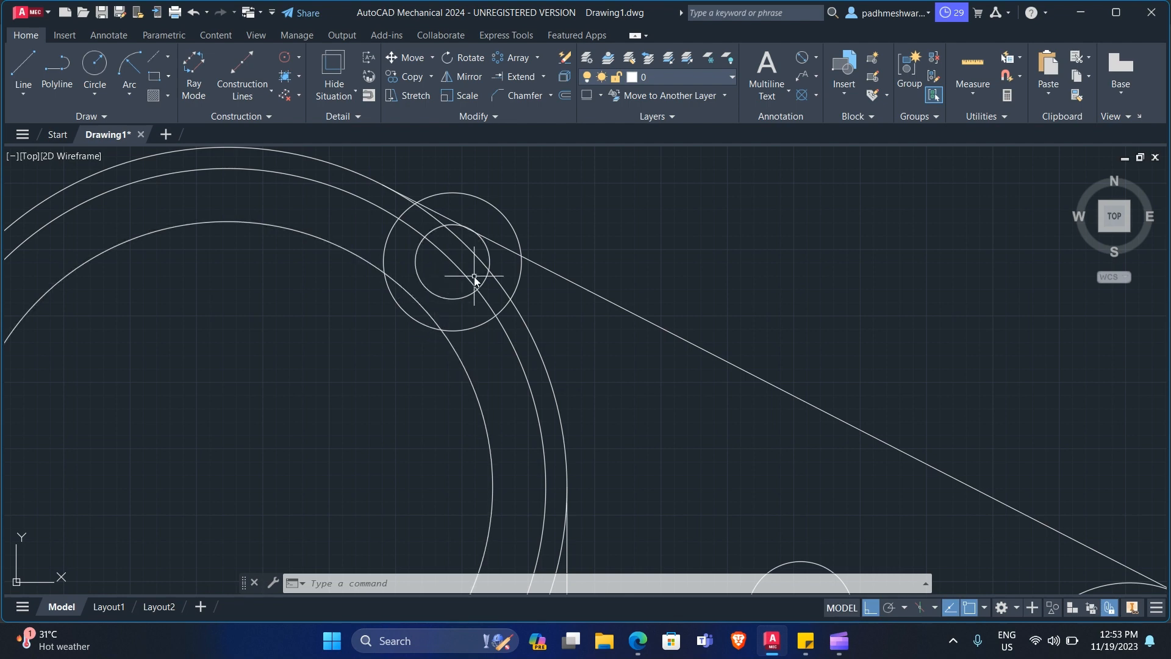
left_click(541, 76)
left_click(535, 98)
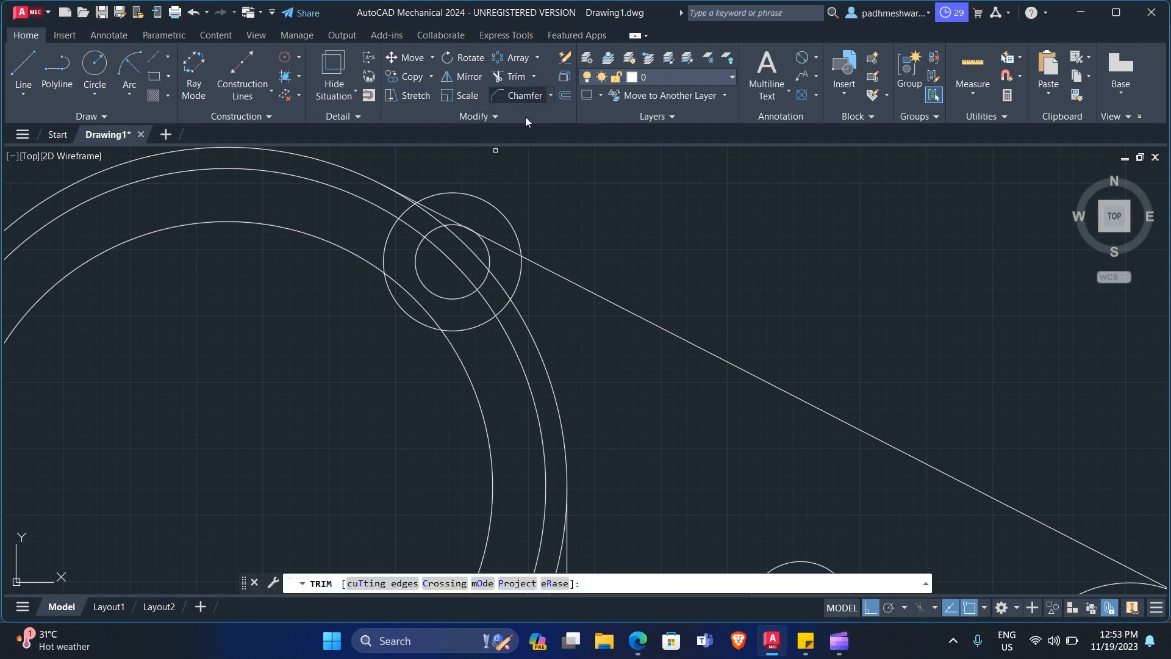
left_click(394, 303)
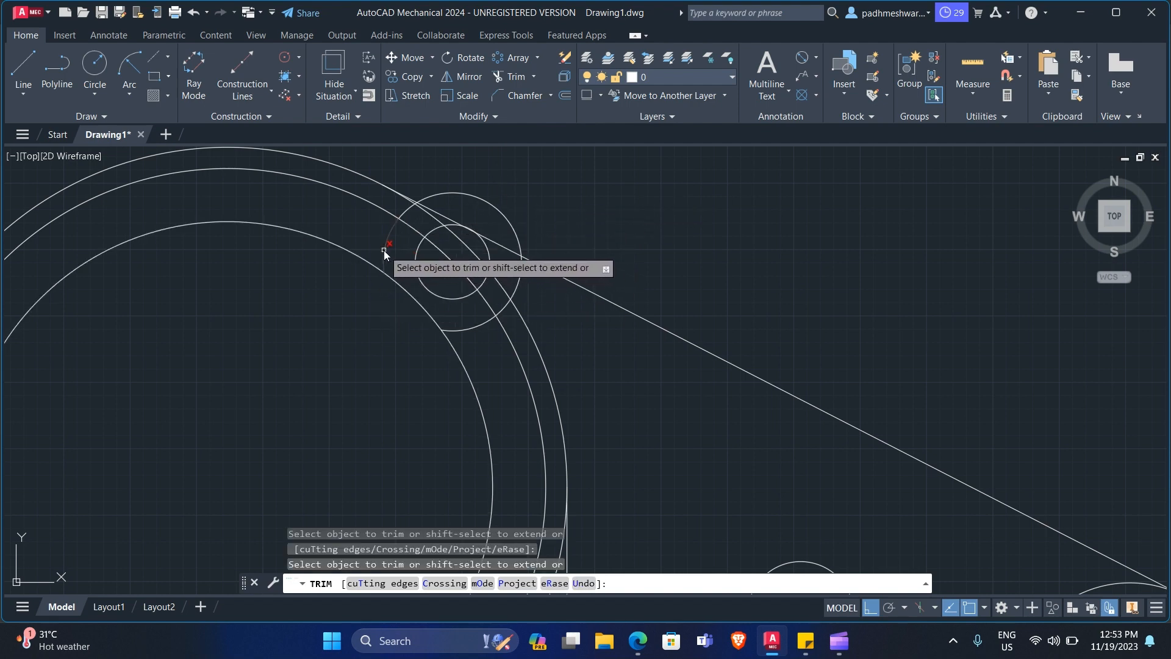
left_click(385, 251)
left_click(459, 328)
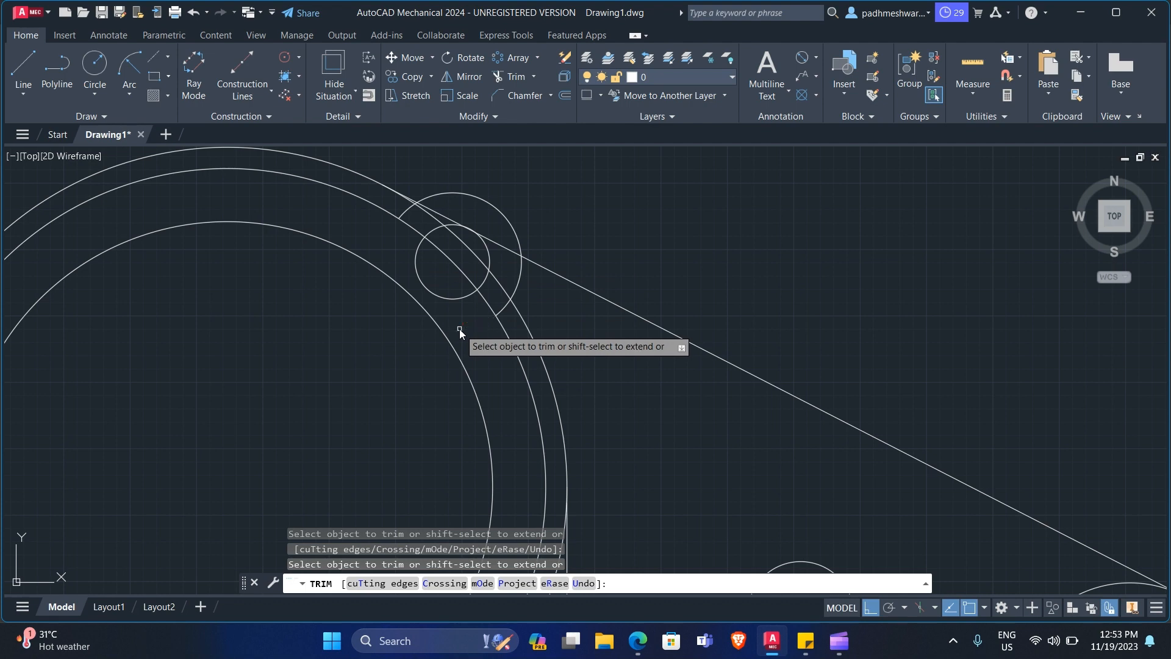
- Trim the arcs of the 60-unit radius circle and the ring's outer circle that cross the boss and its 14-unit hole
left_click(482, 298)
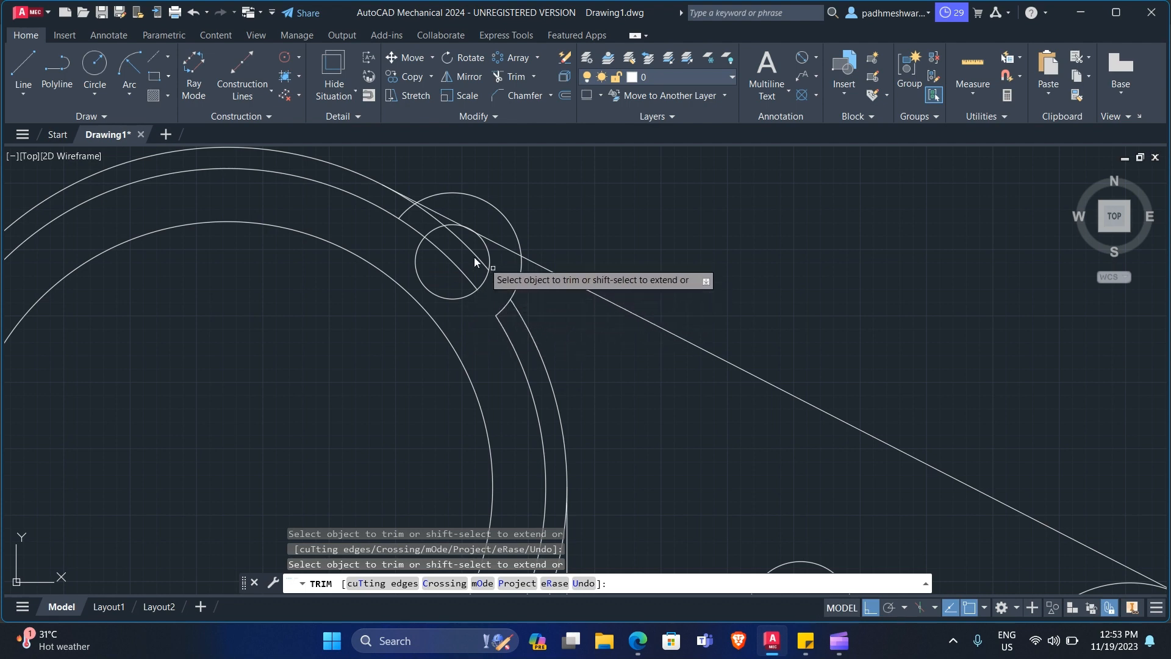
left_click(409, 230)
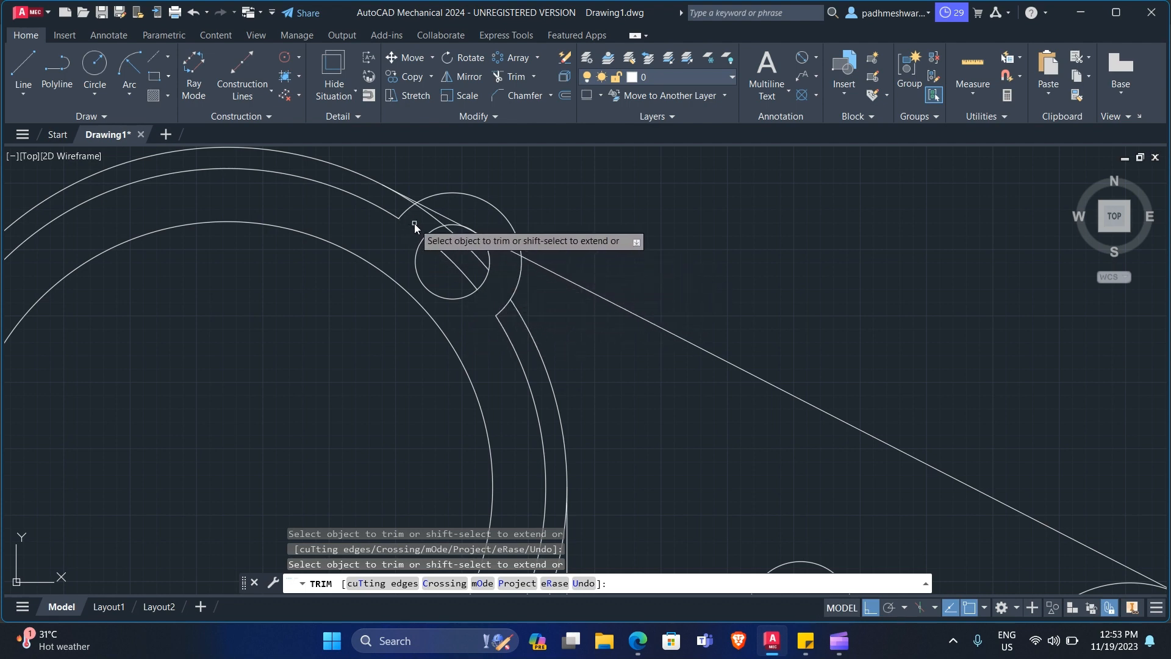
left_click(475, 255)
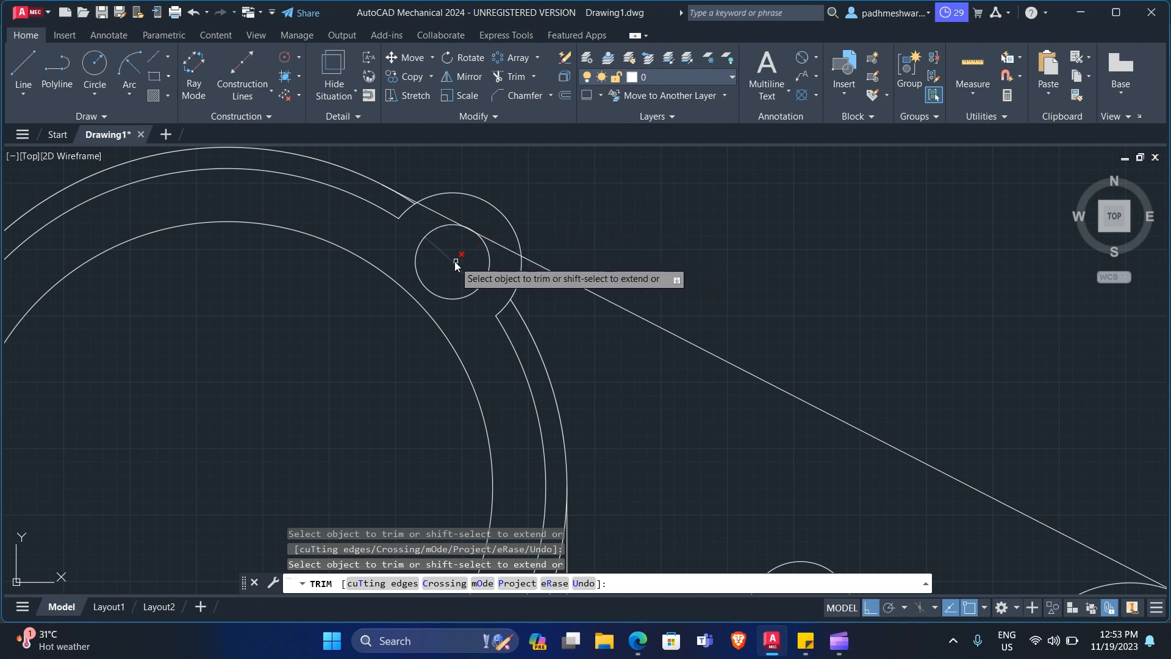
left_click(455, 262)
- Check the reference and trim the slanted tangent line where it crosses the inside of the boss
key("alt+Tab")
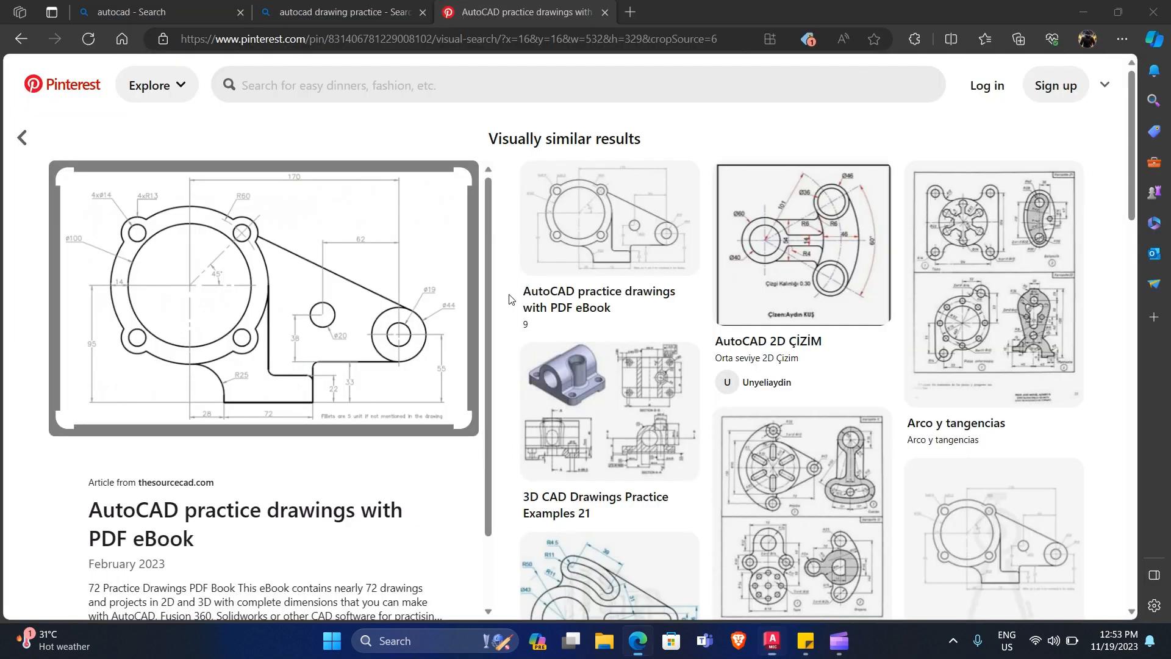
key("alt+Tab")
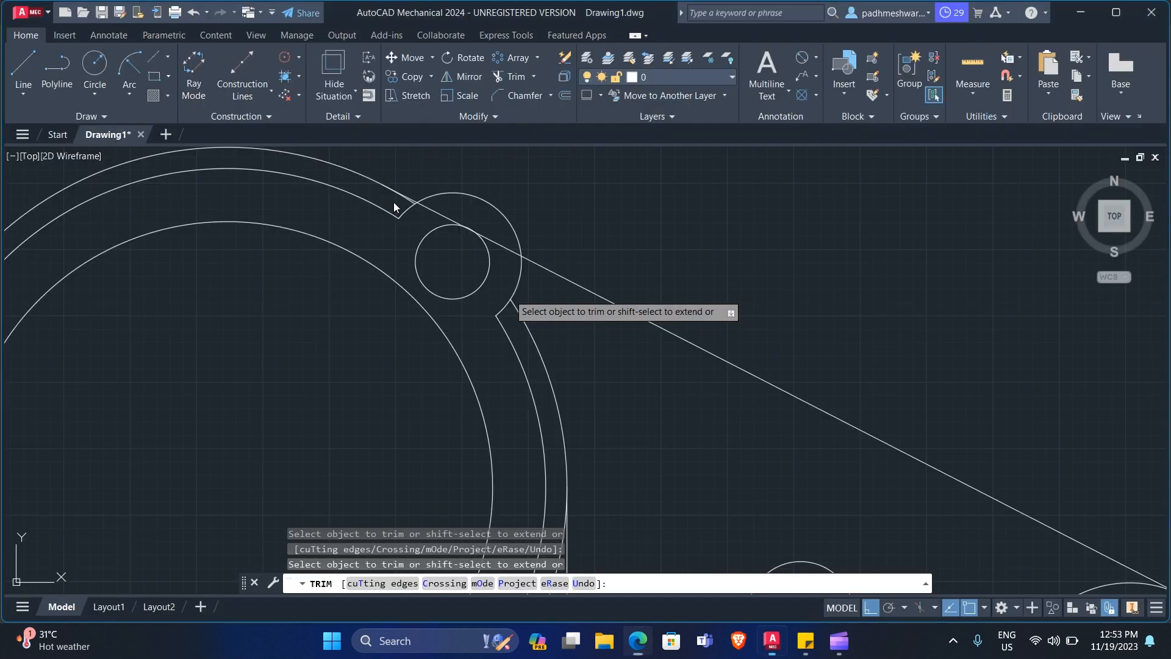
left_click(426, 210)
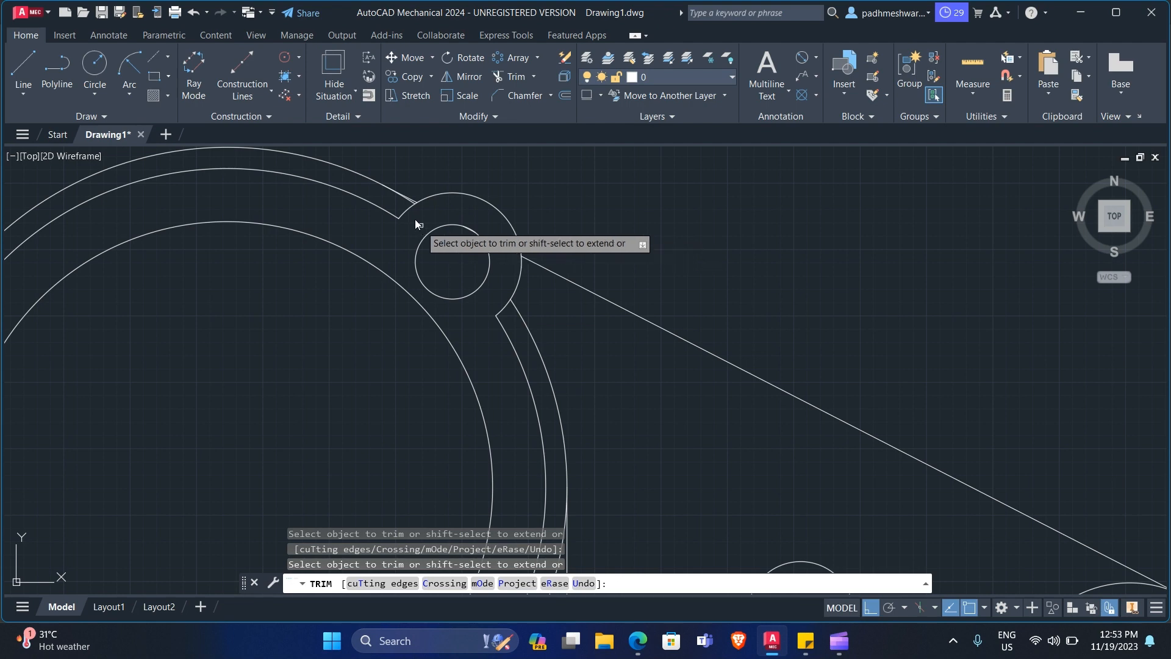
- Compare the boss's junction with the outer circle and tangent line against the reference, and undo the last trims
scroll(373, 177, "up", 4)
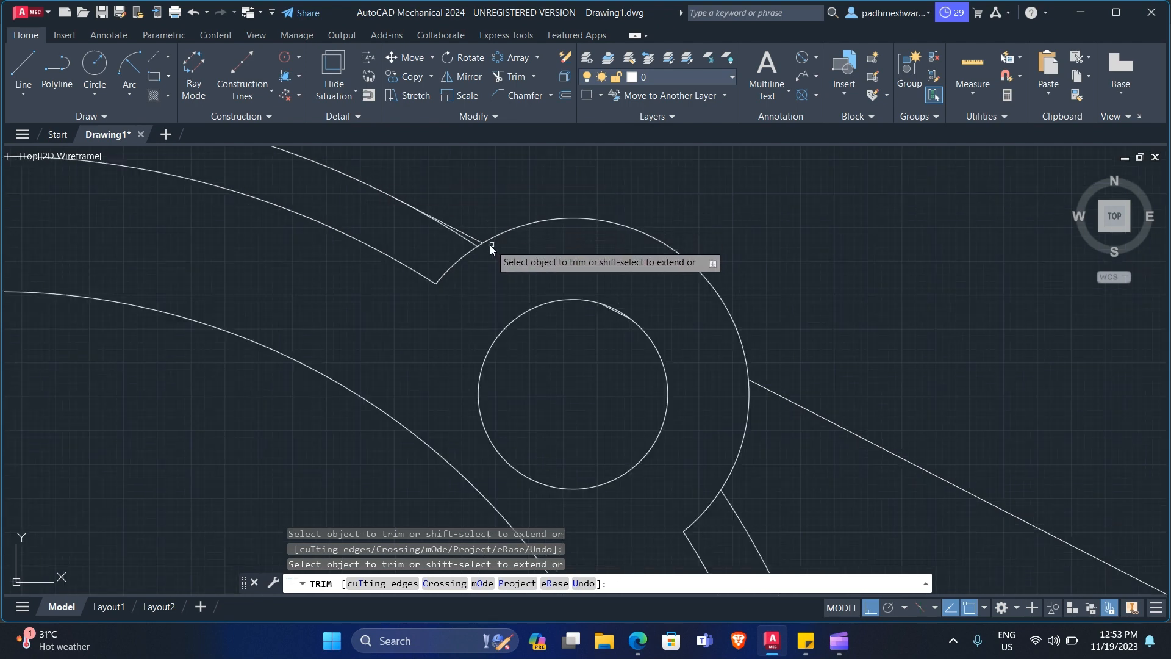
key("alt+Tab")
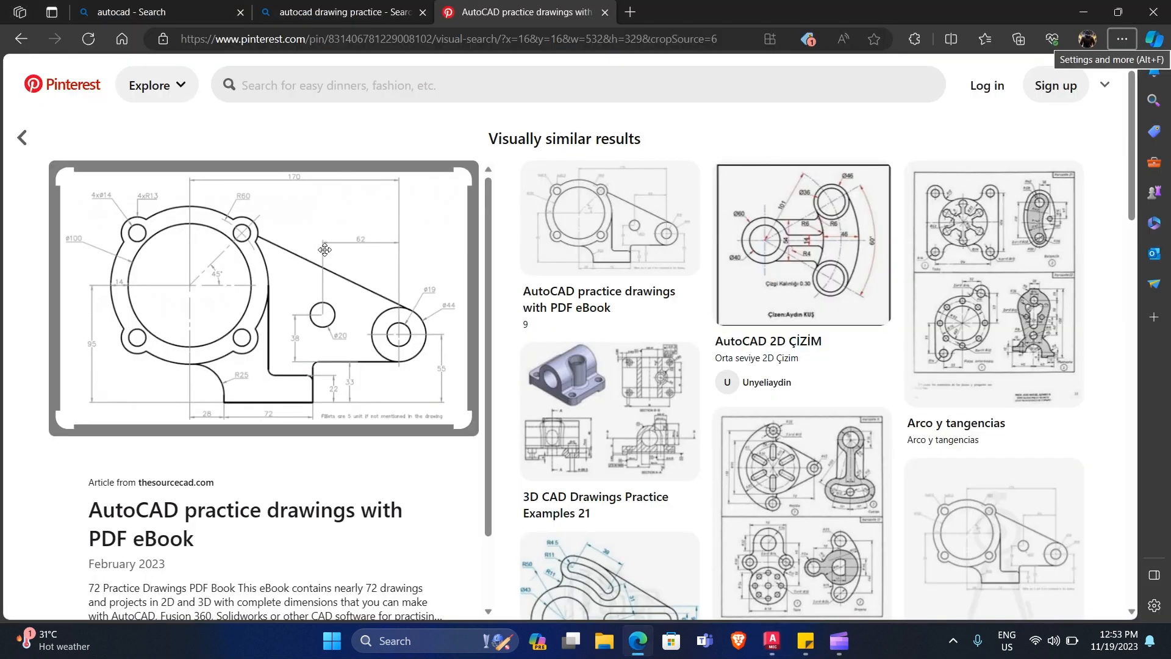
key("alt+Tab")
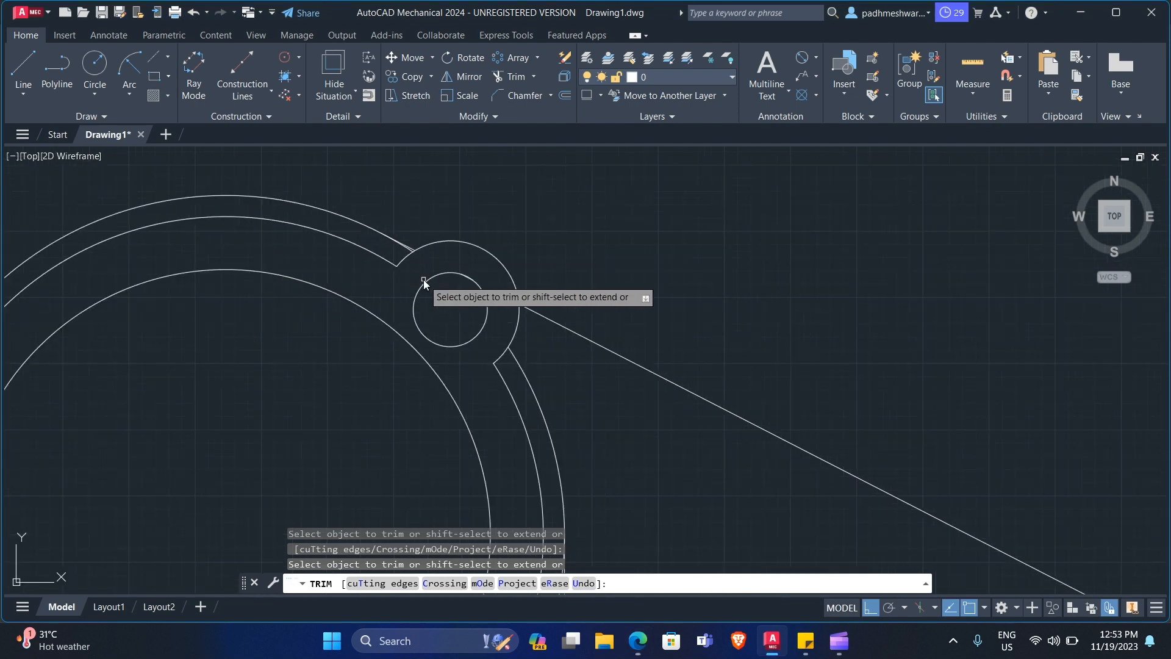
scroll(417, 247, "up", 8)
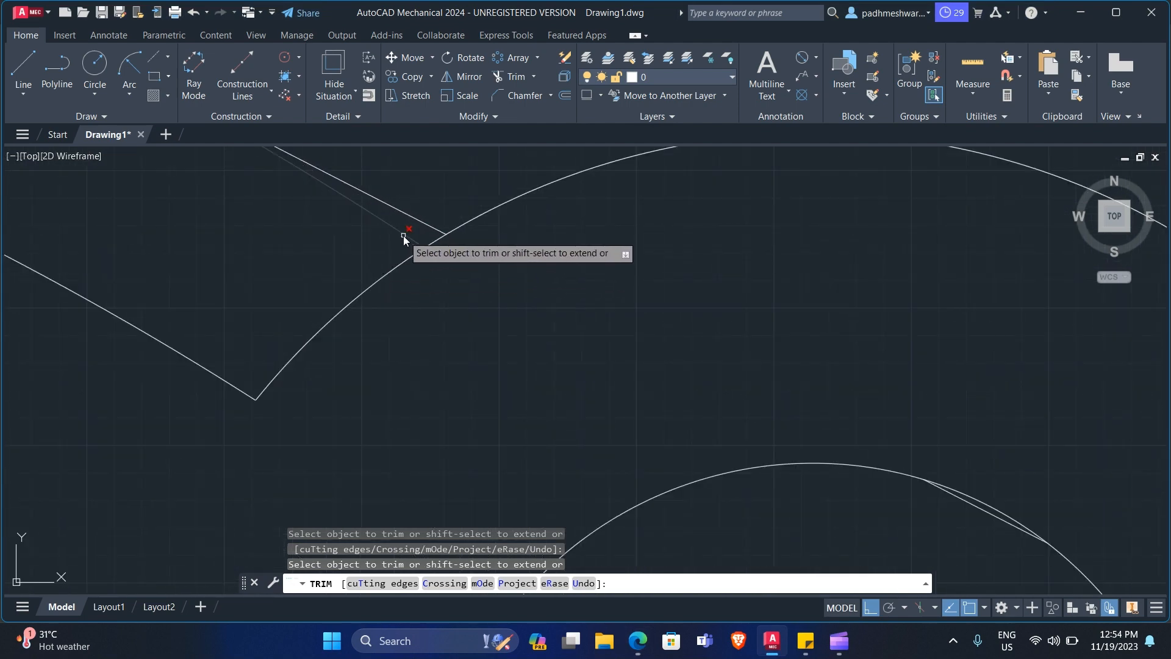
scroll(403, 235, "down", 5)
scroll(519, 311, "down", 2)
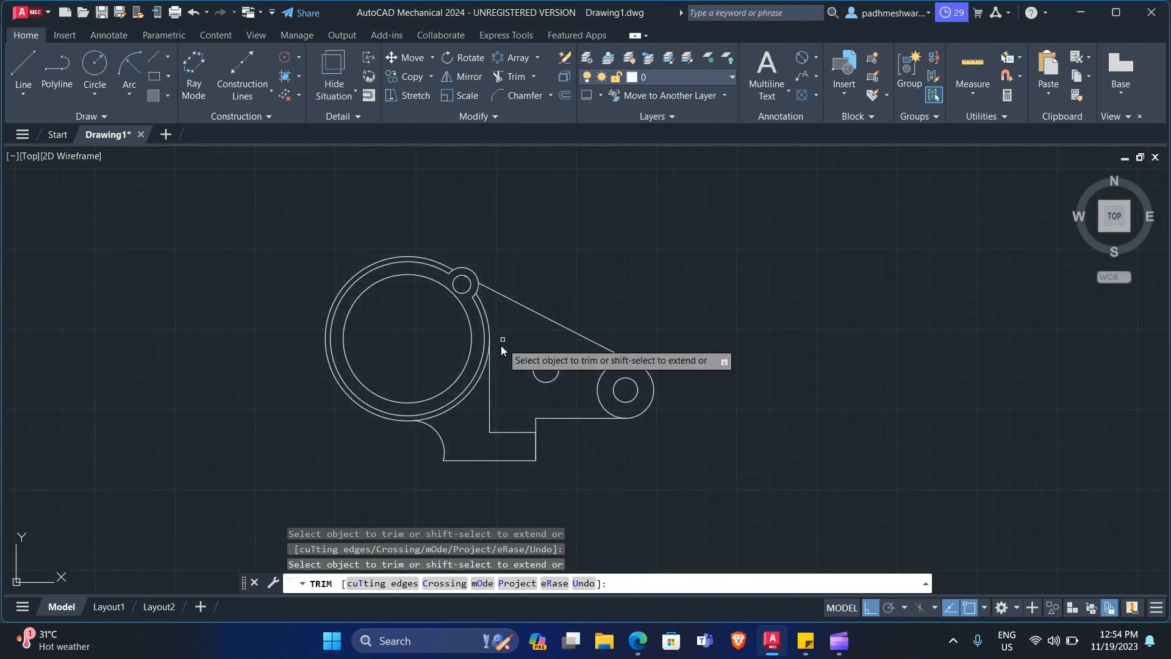
scroll(491, 403, "up", 2)
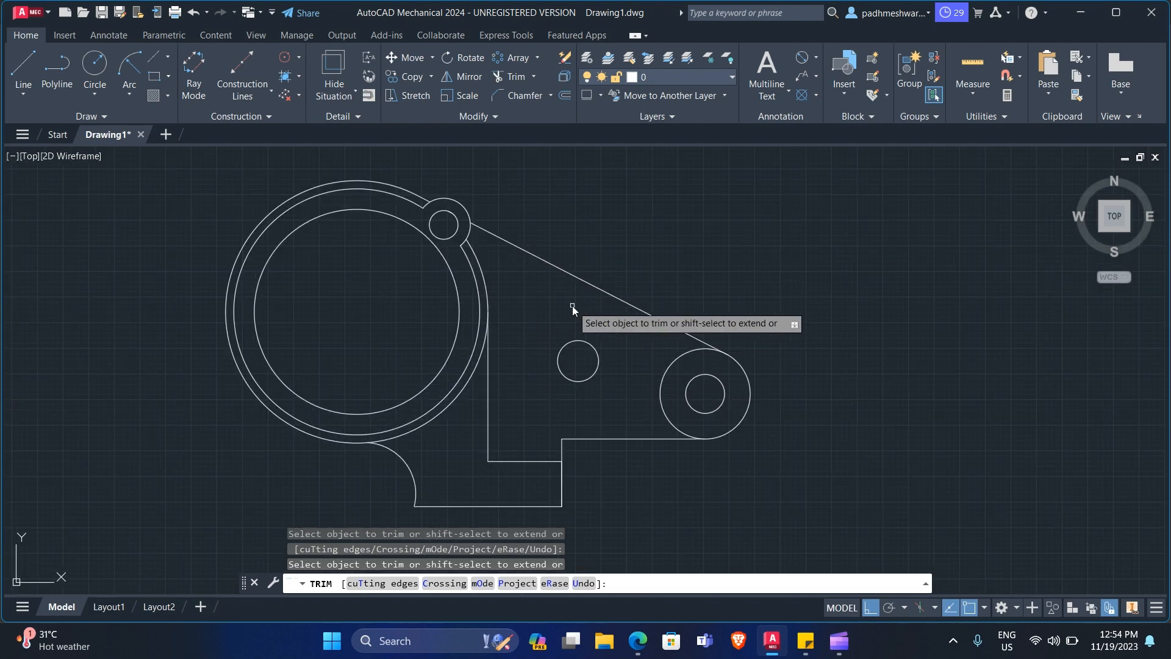
key("alt+Tab")
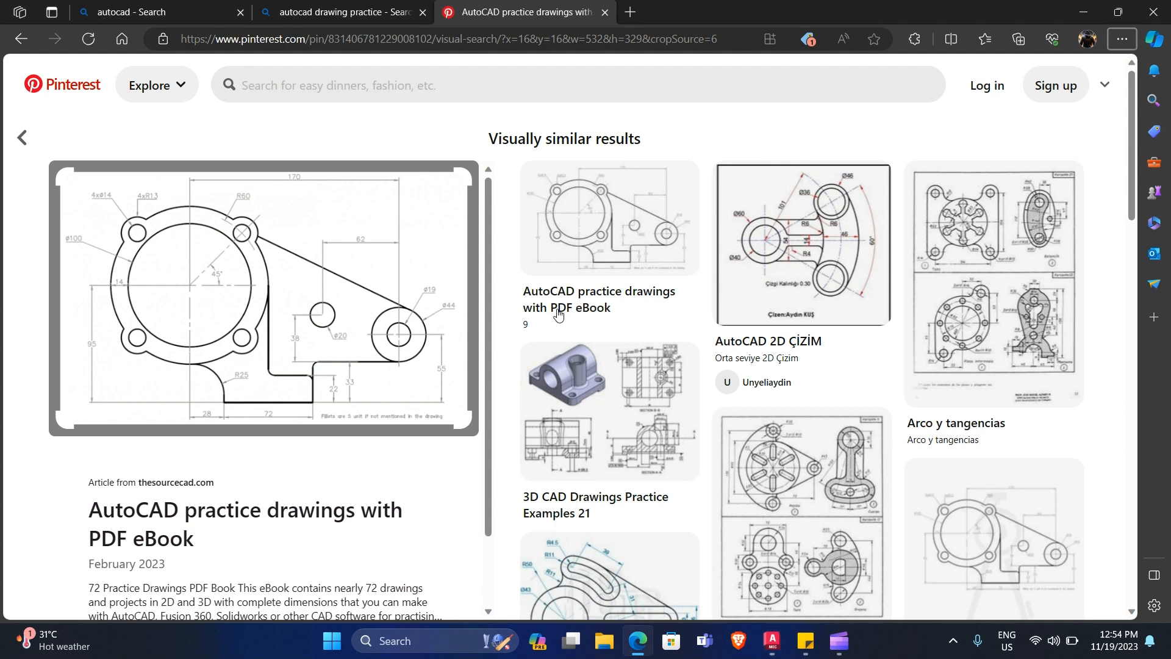
key("alt+Tab")
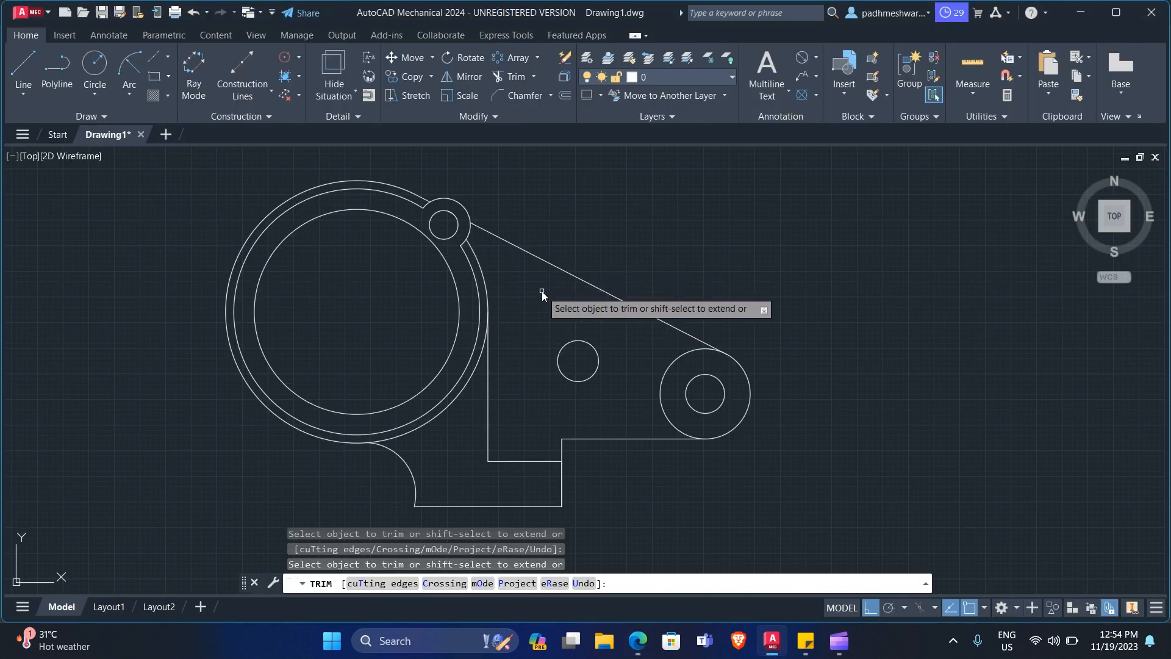
key("ctrl+z")
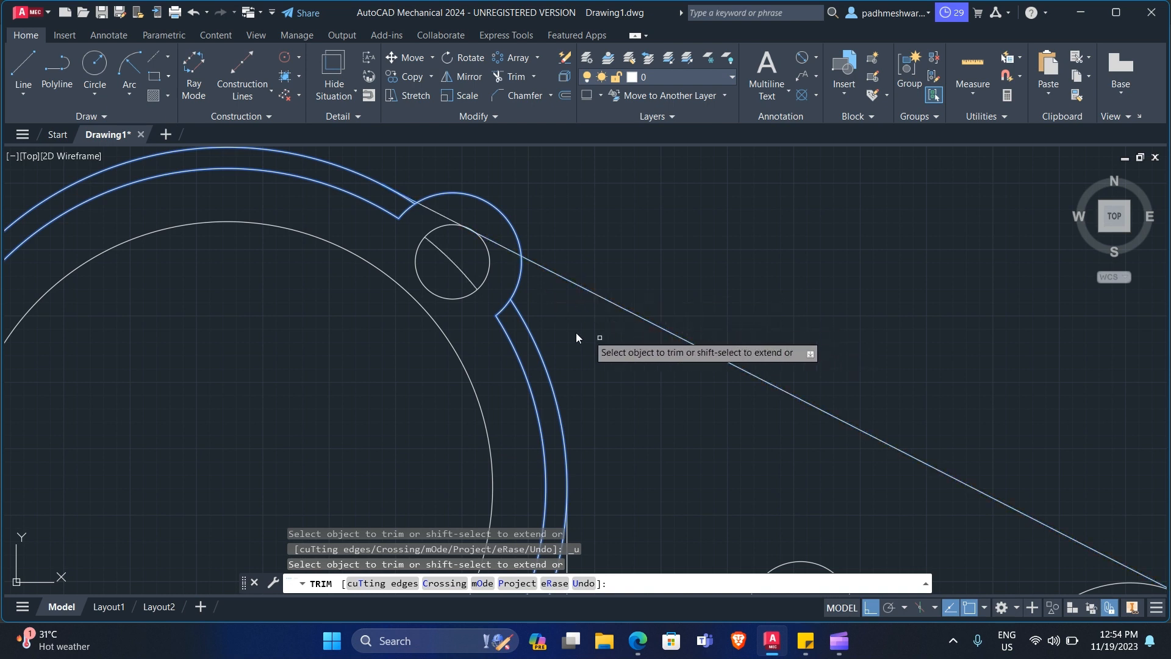
- Trim away the arc inside the 14-unit hole, the remaining 60-unit radius circle, and the boss arc ends inside the outer circle
left_click(449, 262)
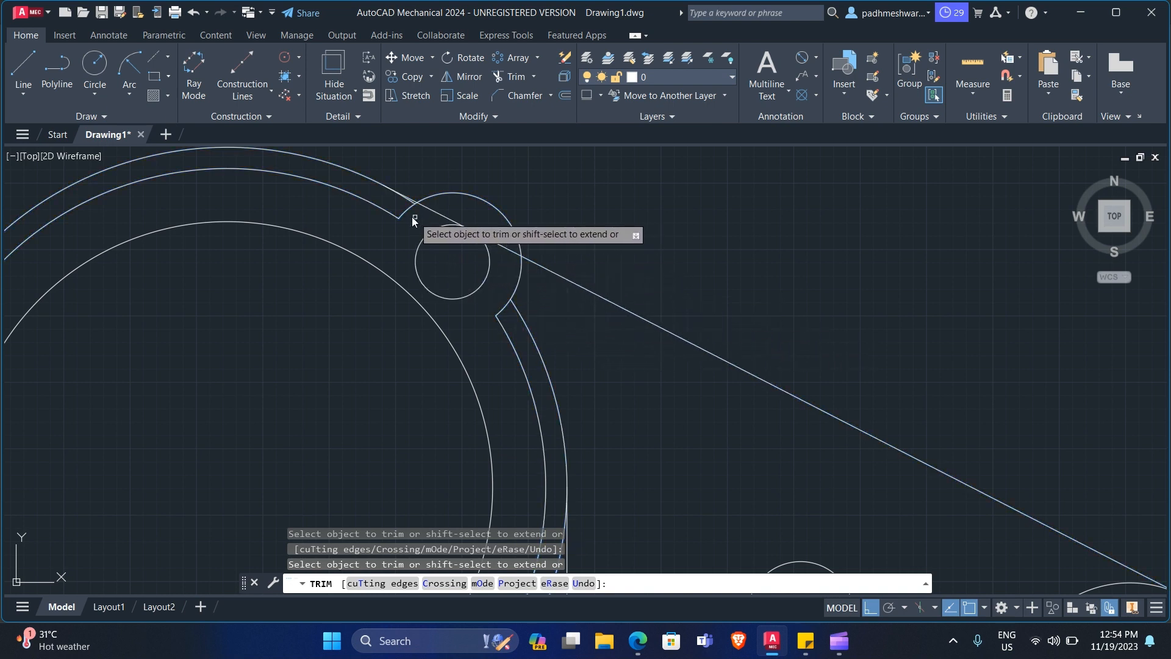
left_click(395, 214)
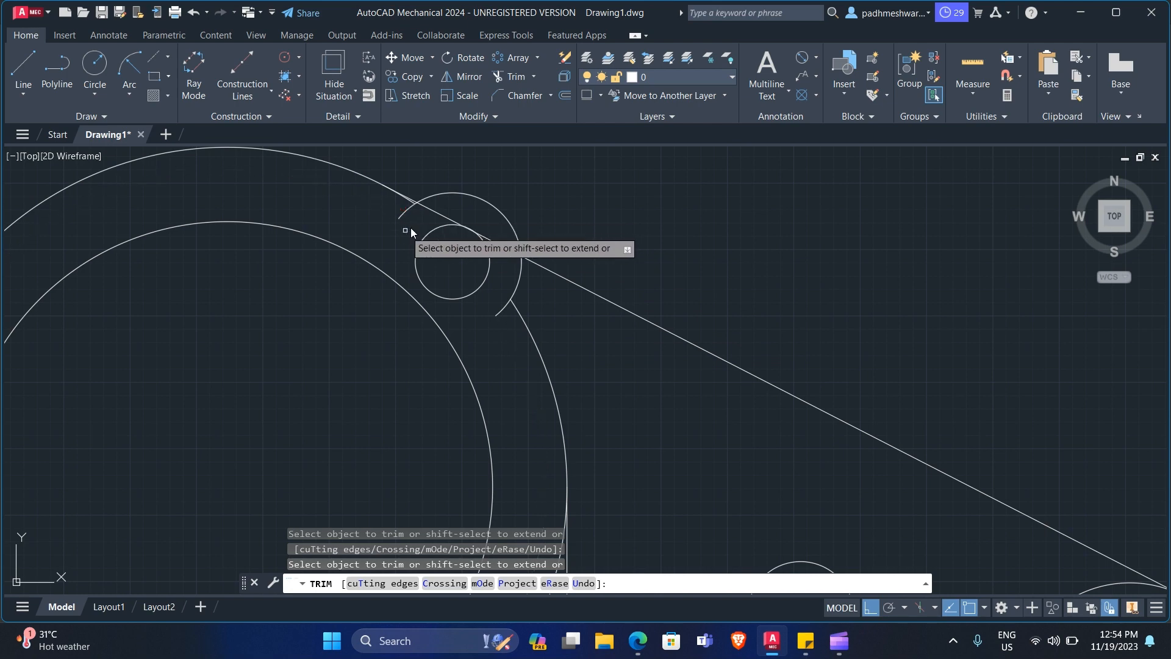
left_click(409, 210)
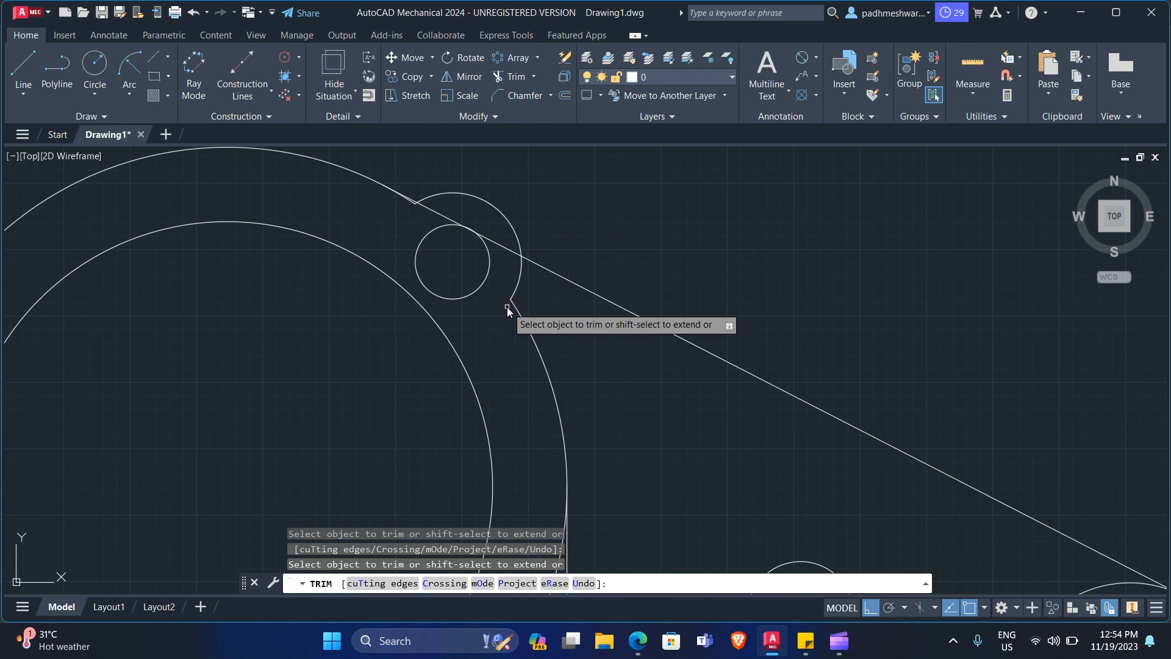
- Trim the slanted tangent line inside the boss and inspect where it meets the boss and the outer circle
scroll(507, 306, "down", 6)
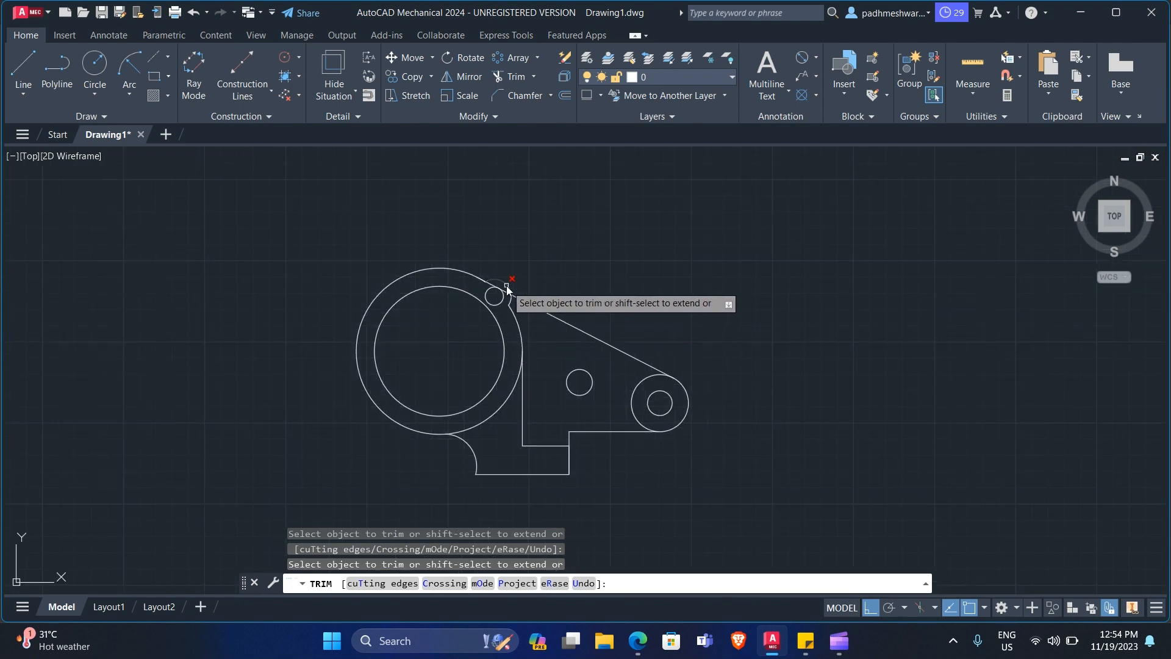
scroll(509, 304, "up", 4)
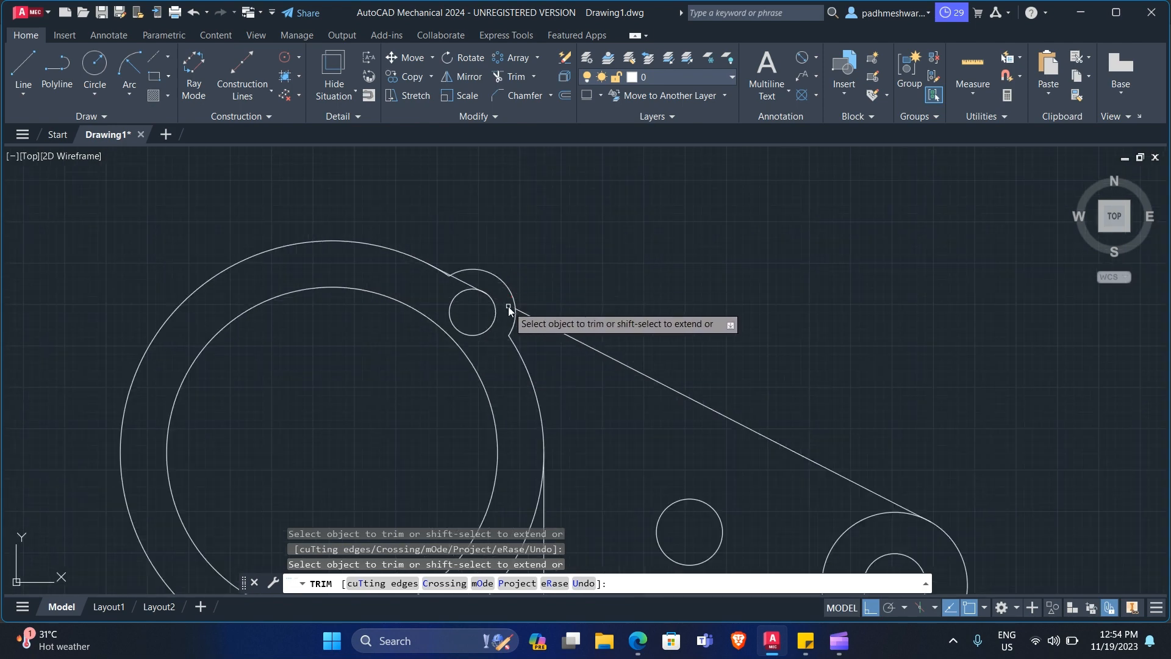
scroll(444, 272, "up", 4)
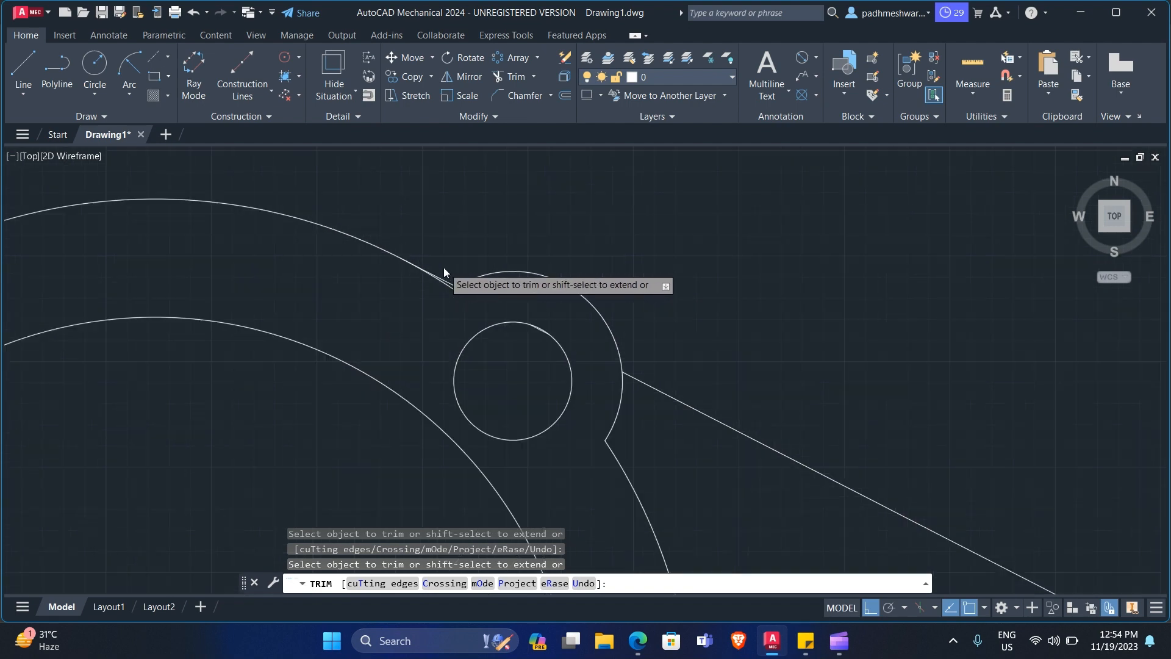
scroll(488, 292, "up", 2)
scroll(488, 291, "down", 4)
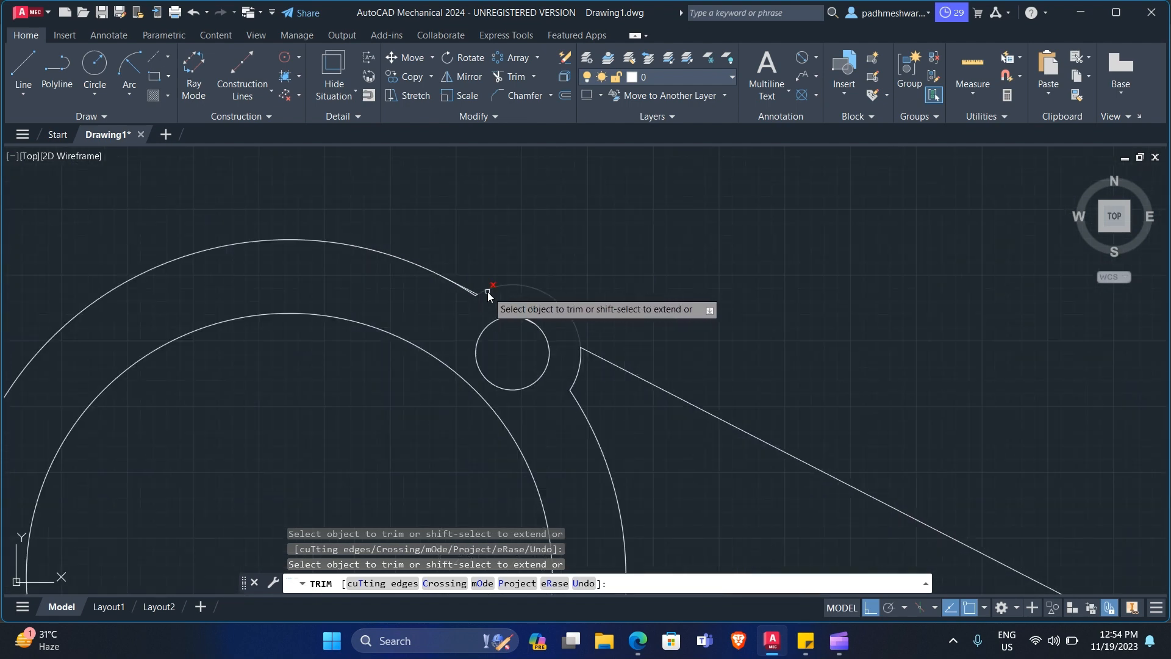
scroll(488, 291, "up", 6)
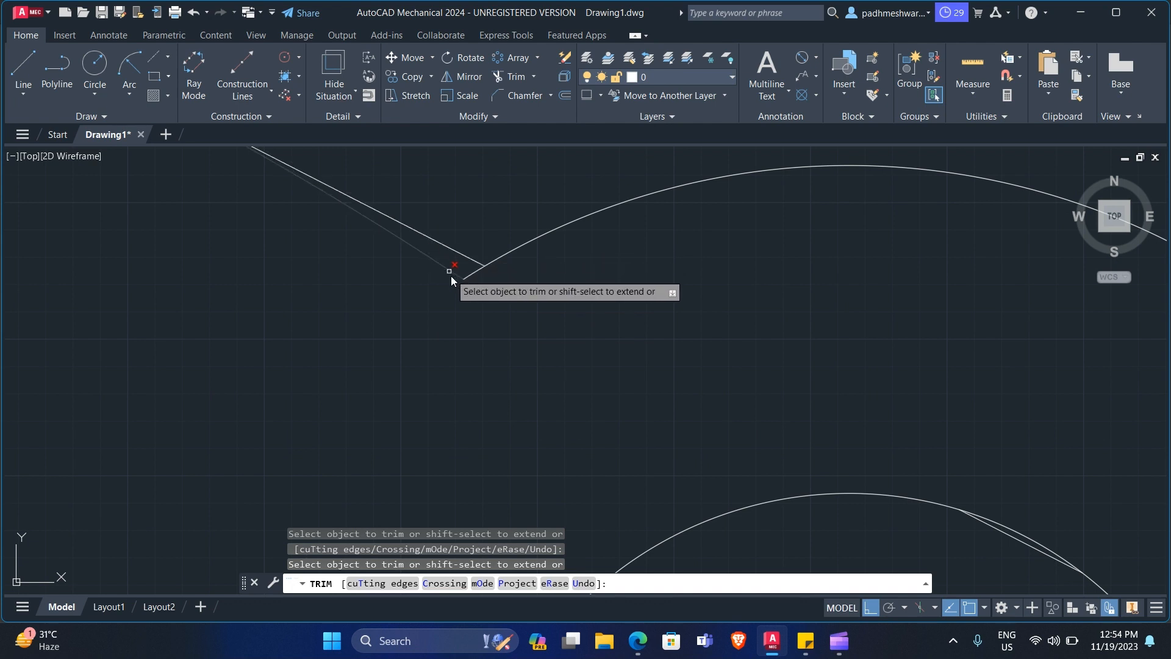
scroll(452, 279, "down", 4)
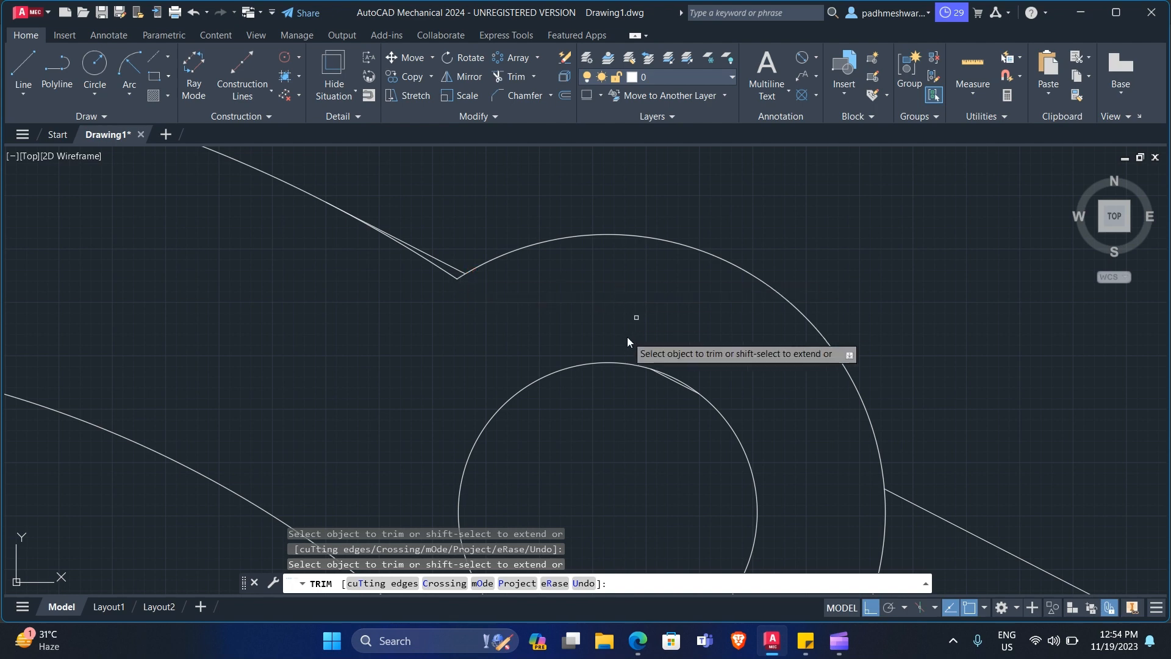
key("Escape")
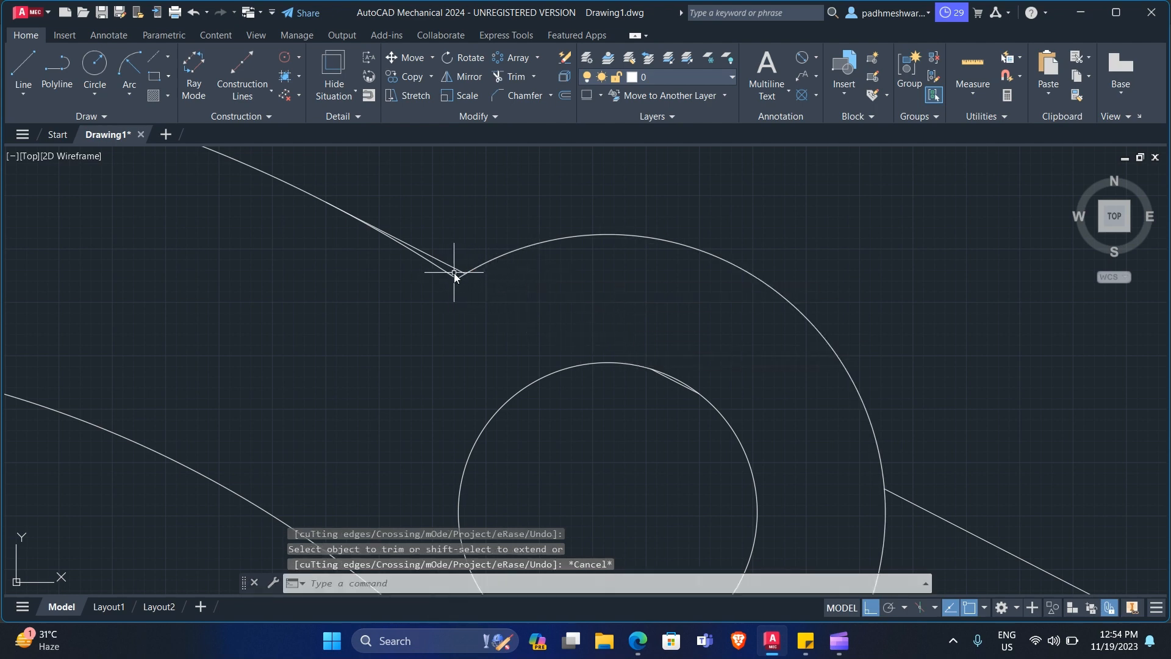
- Compare the trimmed boss and the whole bracket outline with the reference drawing
scroll(464, 262, "down", 6)
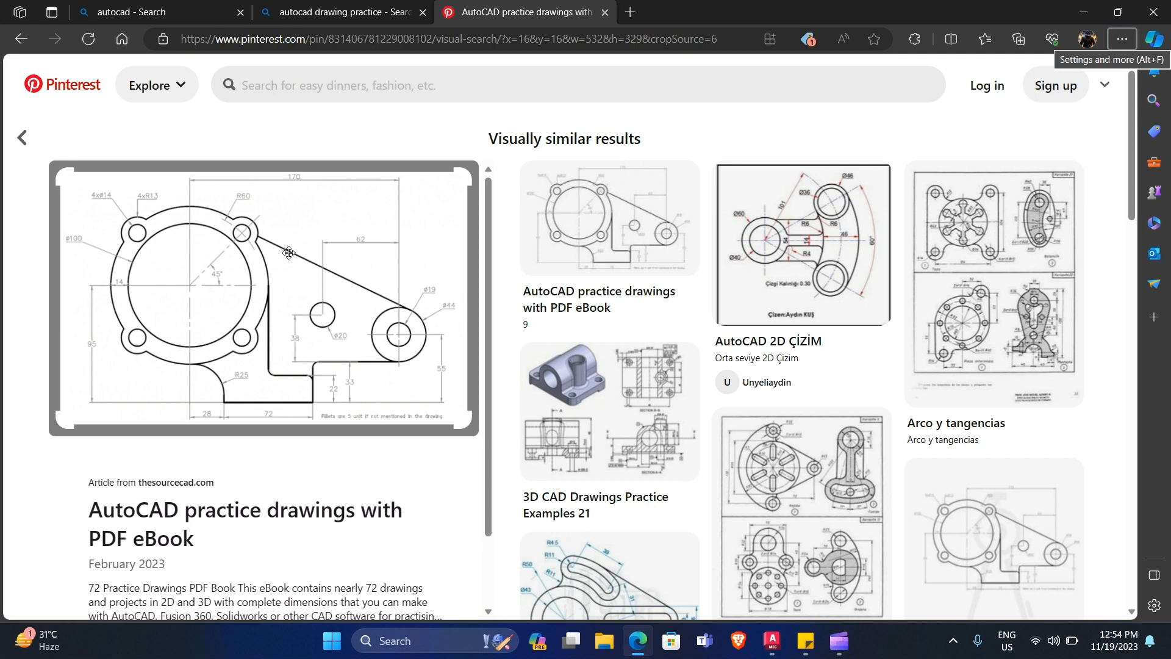
key("alt+Tab")
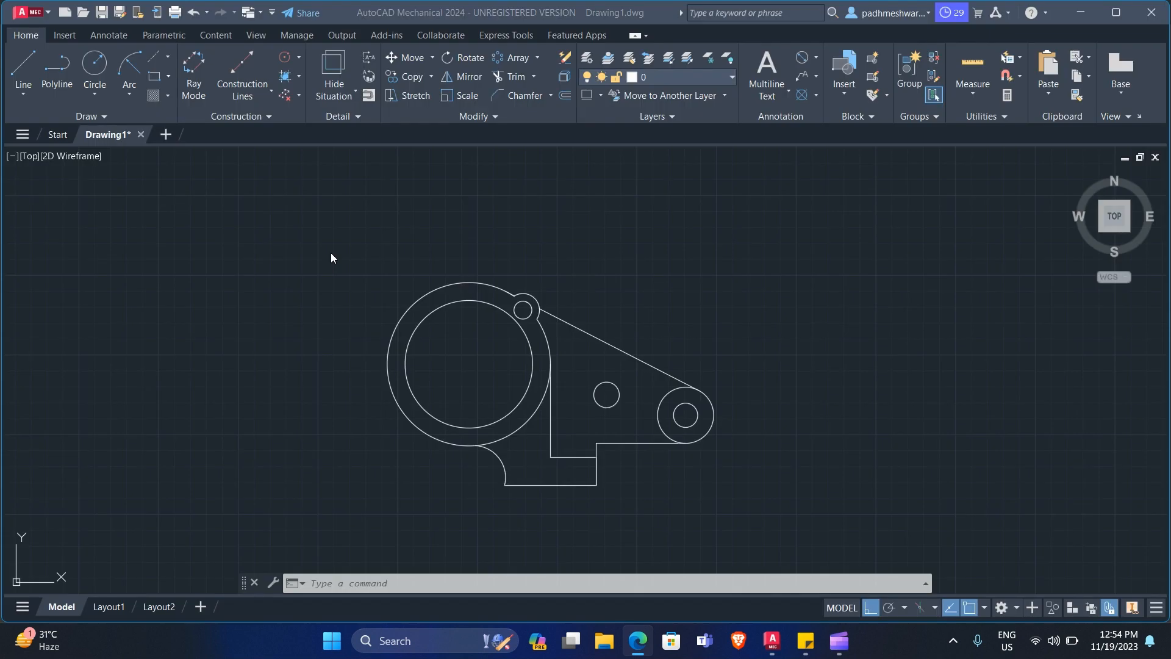
scroll(525, 300, "up", 3)
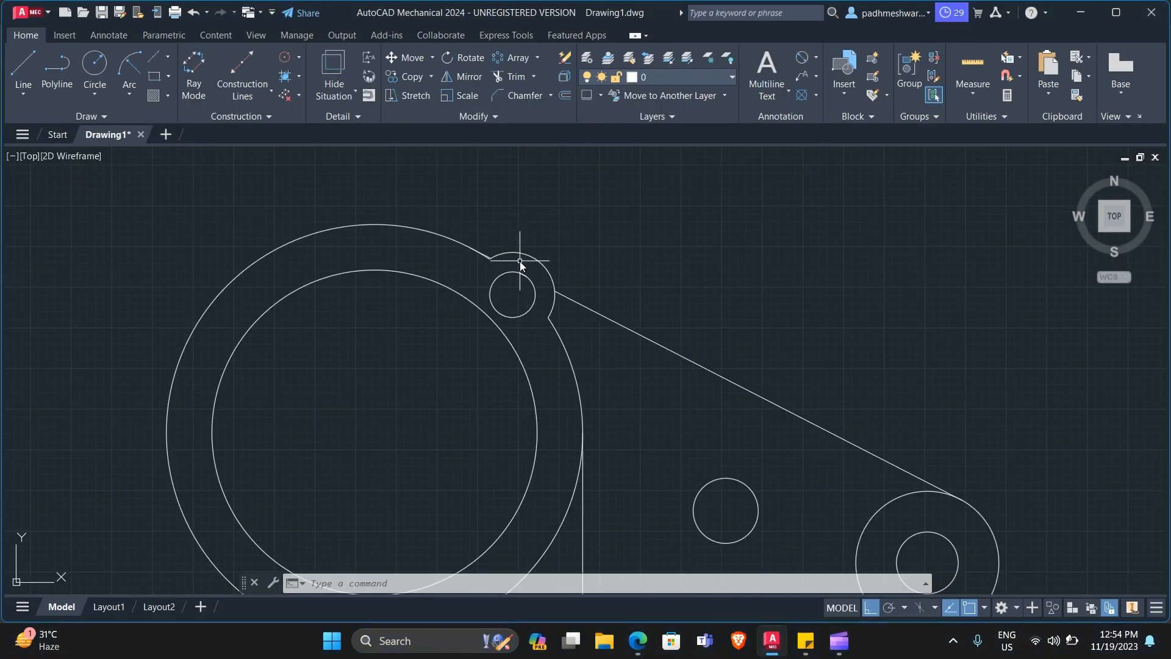
scroll(519, 264, "down", 5)
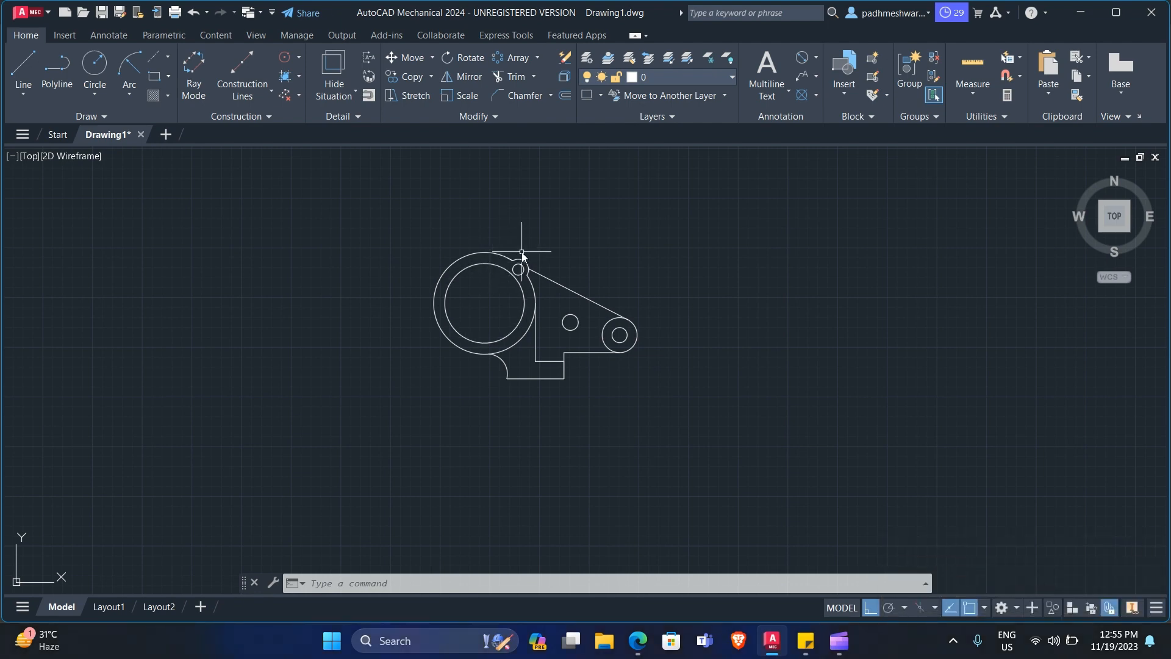
- Polar-array the boss arc and its 14-unit hole around the large ring's centre with 4 items over 360 degrees
scroll(523, 253, "up", 3)
scroll(527, 295, "up", 3)
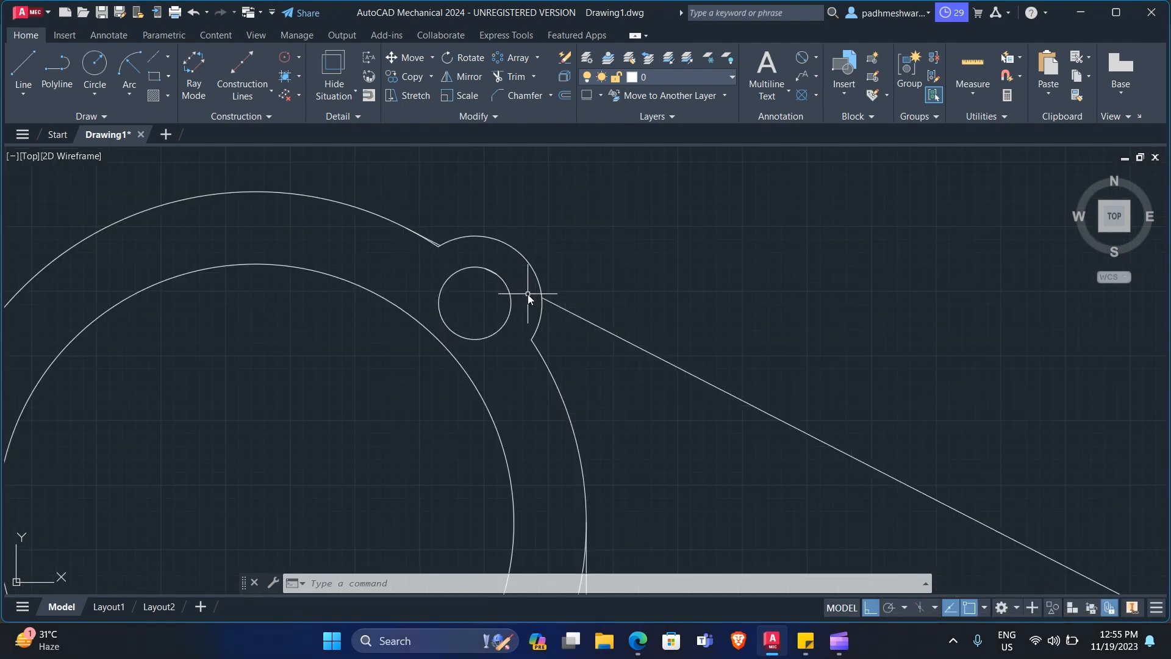
left_click(538, 313)
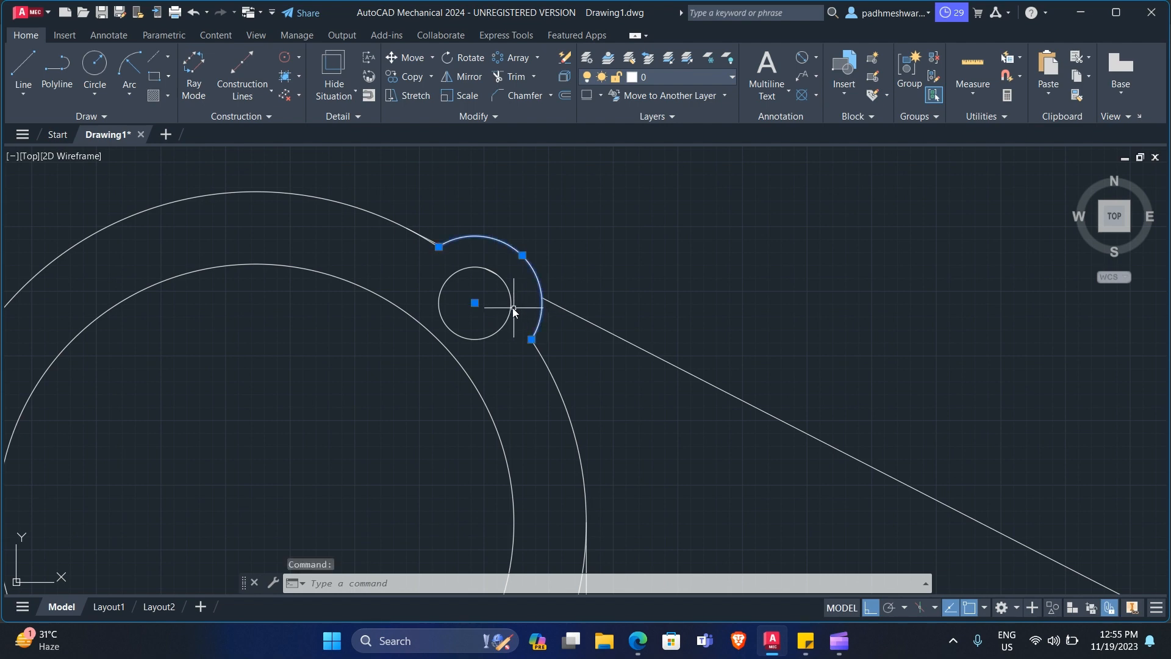
left_click(511, 303)
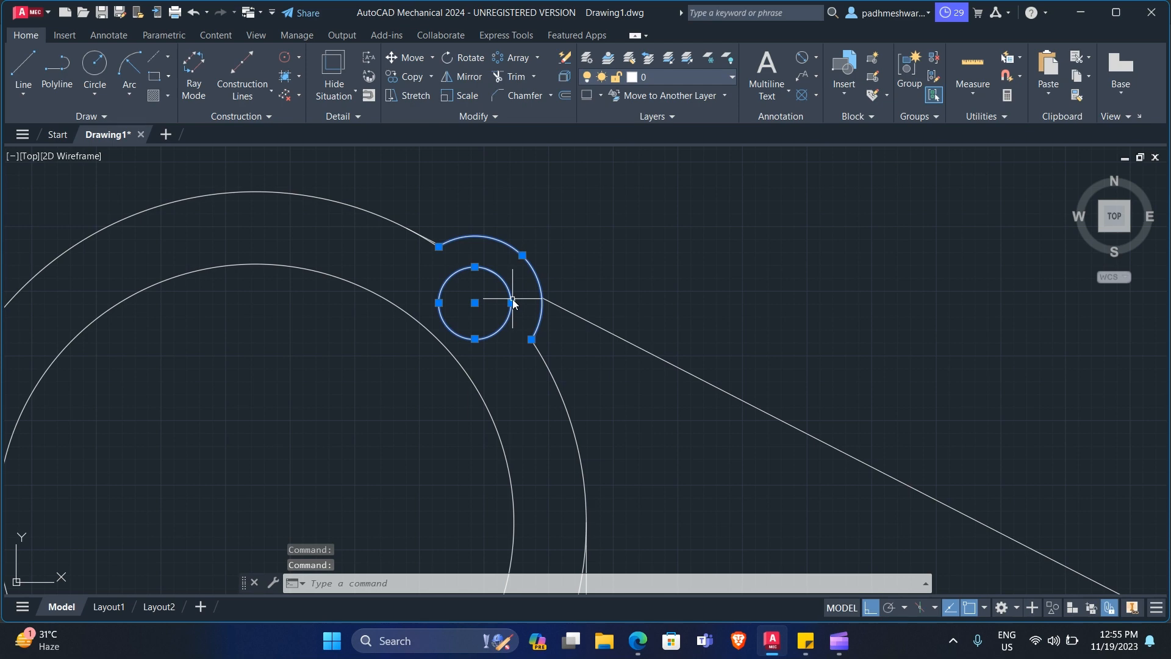
left_click(524, 61)
scroll(460, 257, "down", 7)
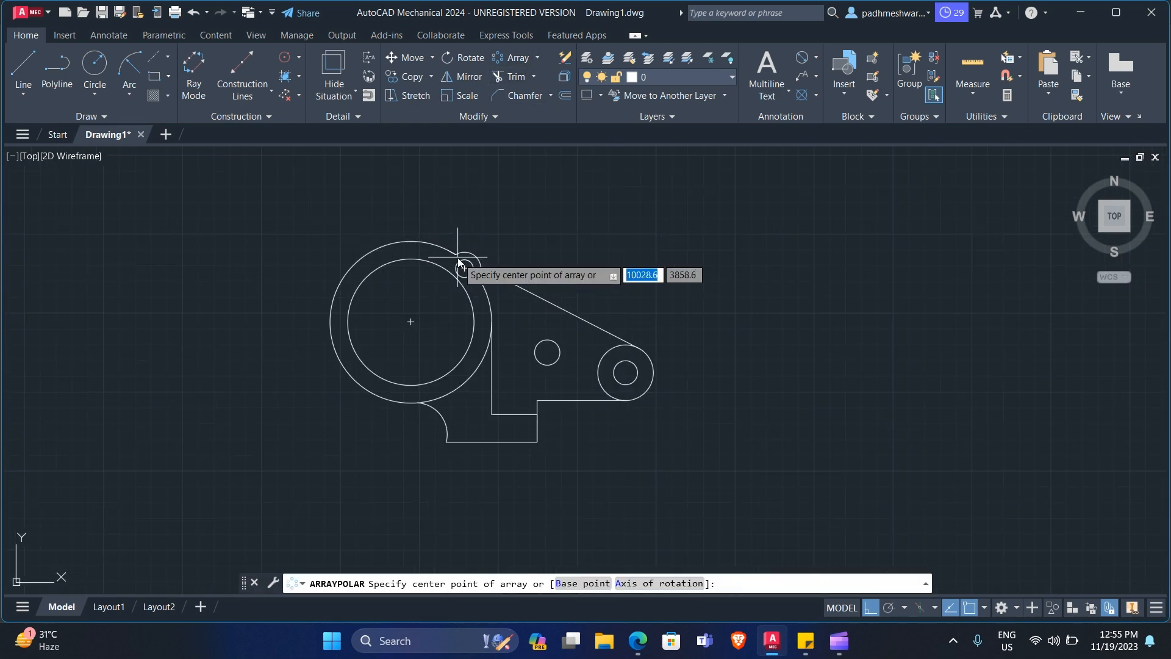
left_click(410, 322)
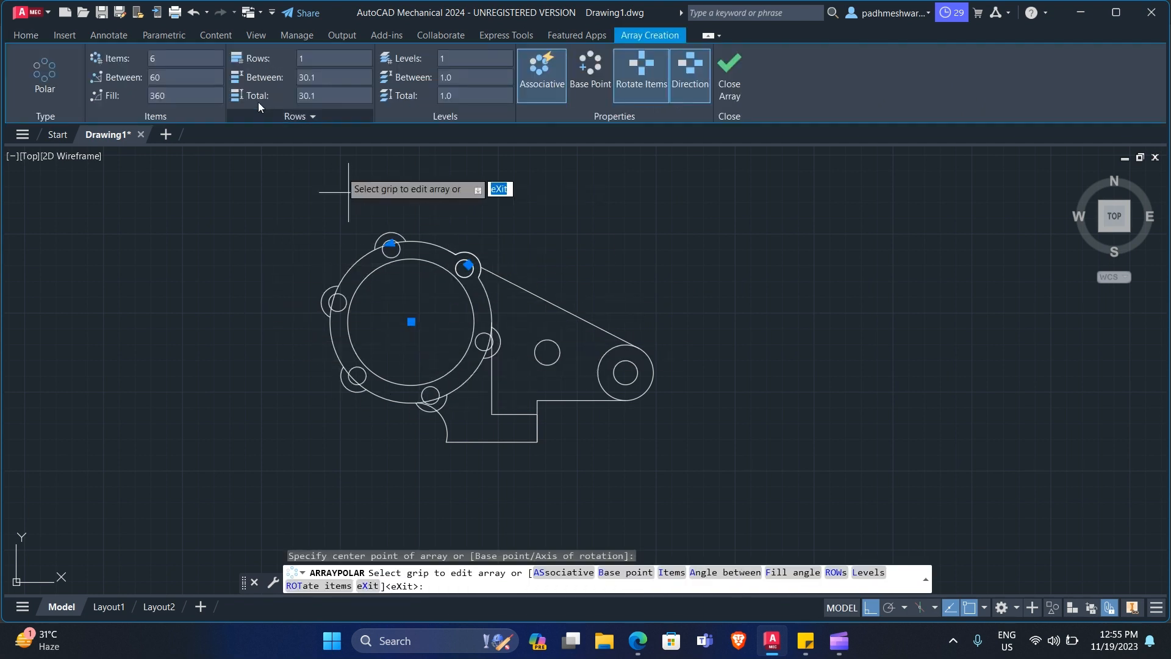
left_click(176, 65)
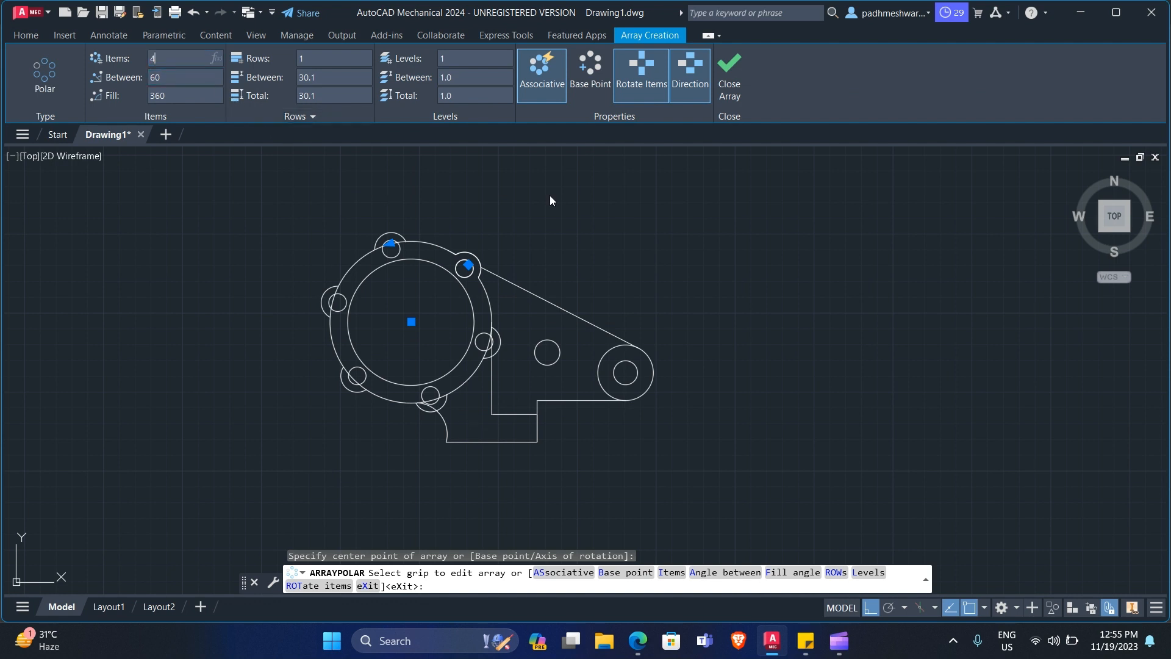
key("Return")
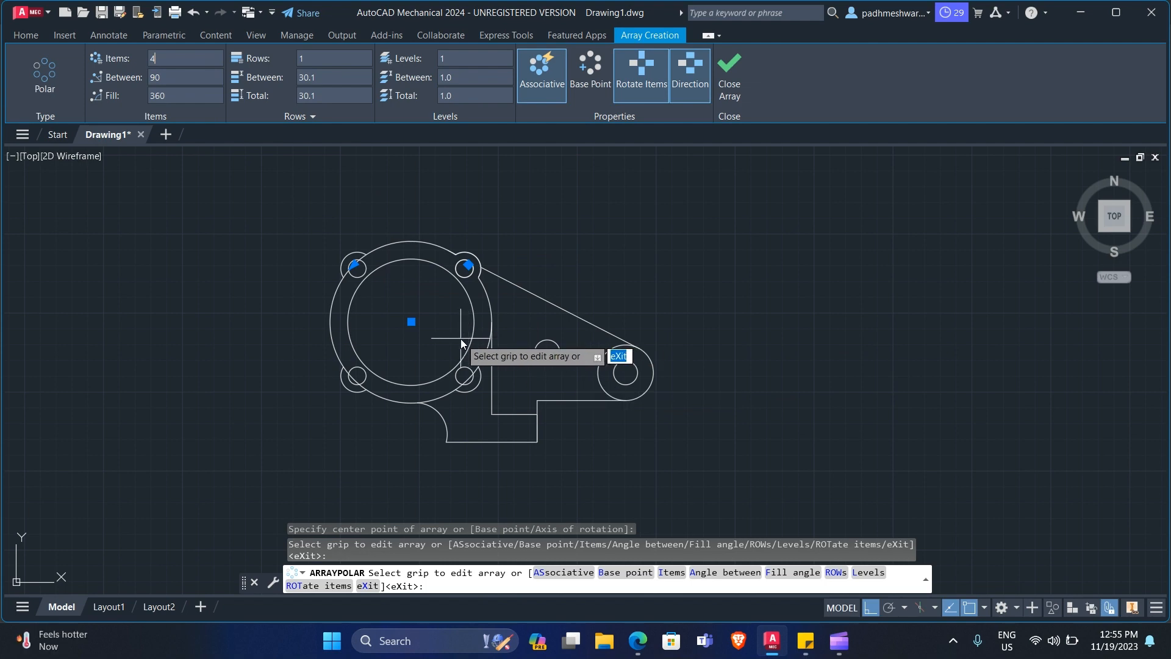
left_click(731, 60)
- Trim the outer circle's segments inside the upper-left boss and its hole
scroll(360, 269, "up", 5)
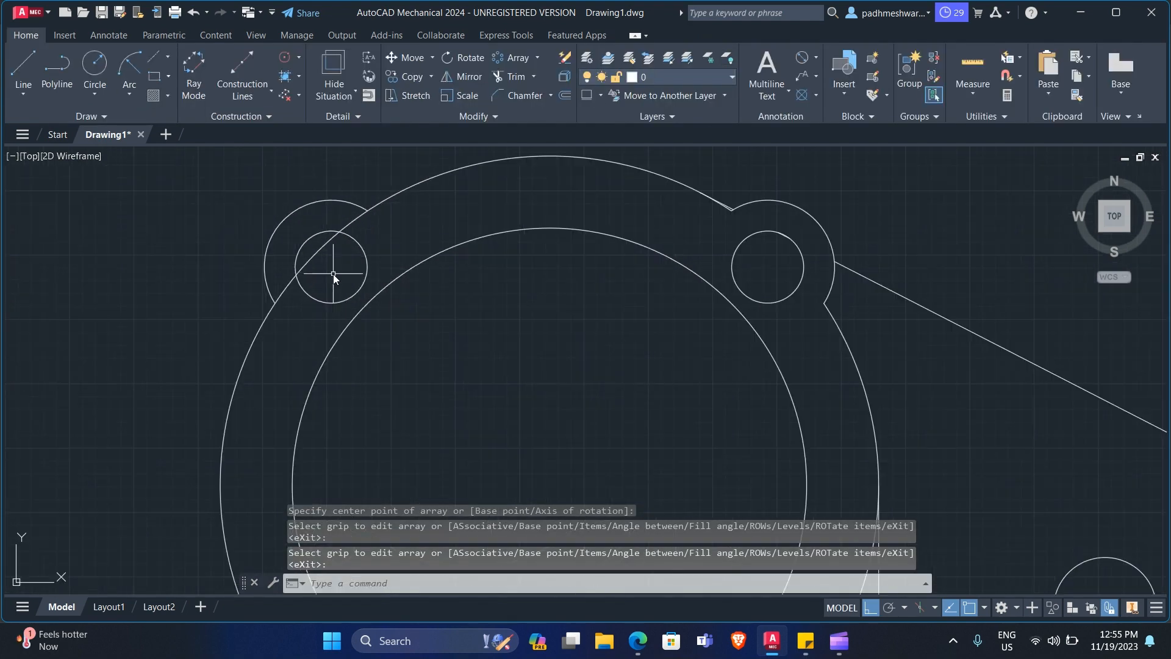
type("r")
key("BackSpace")
type("tr")
key("Return")
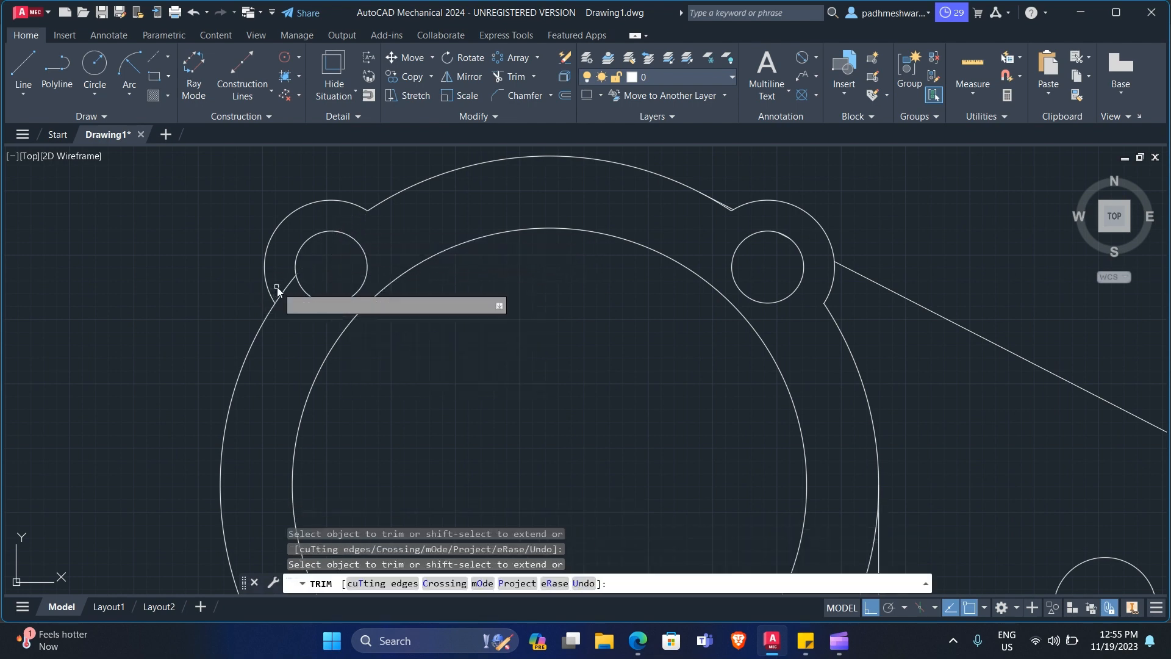
left_click(286, 290)
- Trim the outer circle's segments inside the lower-left boss and its hole
scroll(299, 305, "down", 5)
scroll(307, 406, "up", 7)
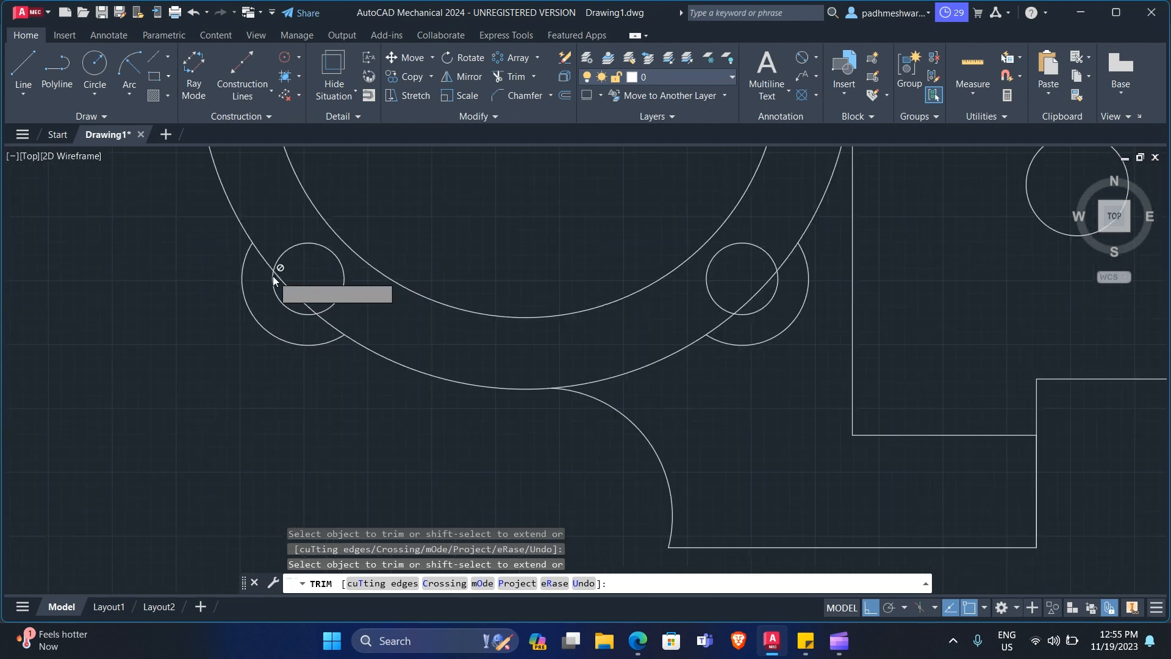
left_click(291, 290)
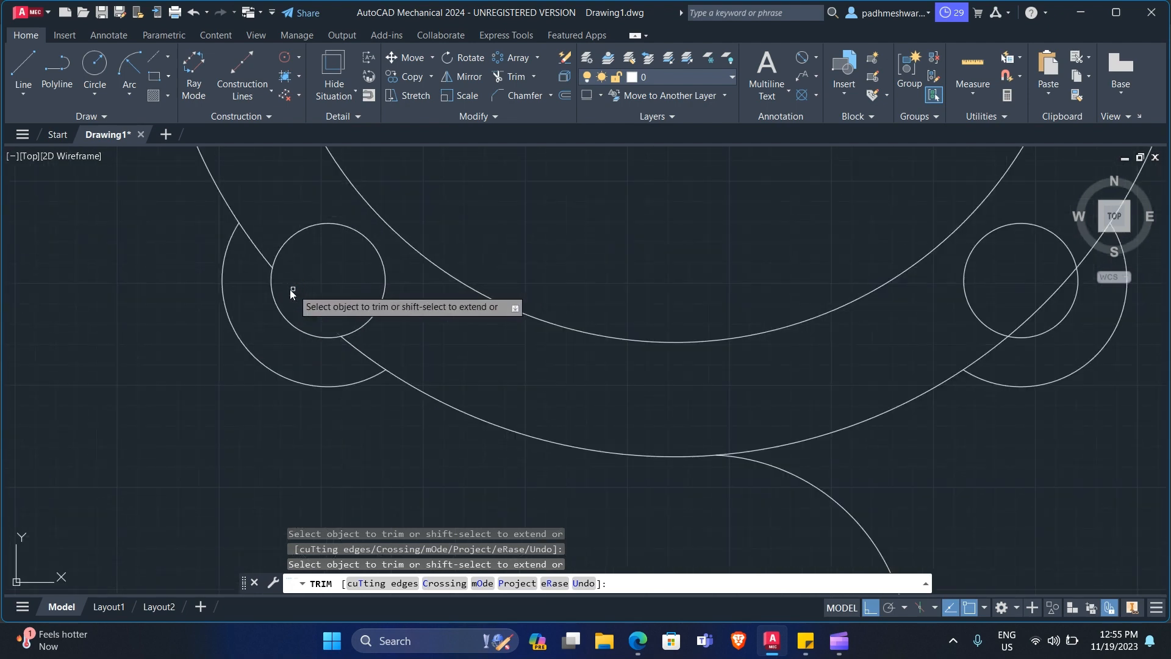
left_click(264, 246)
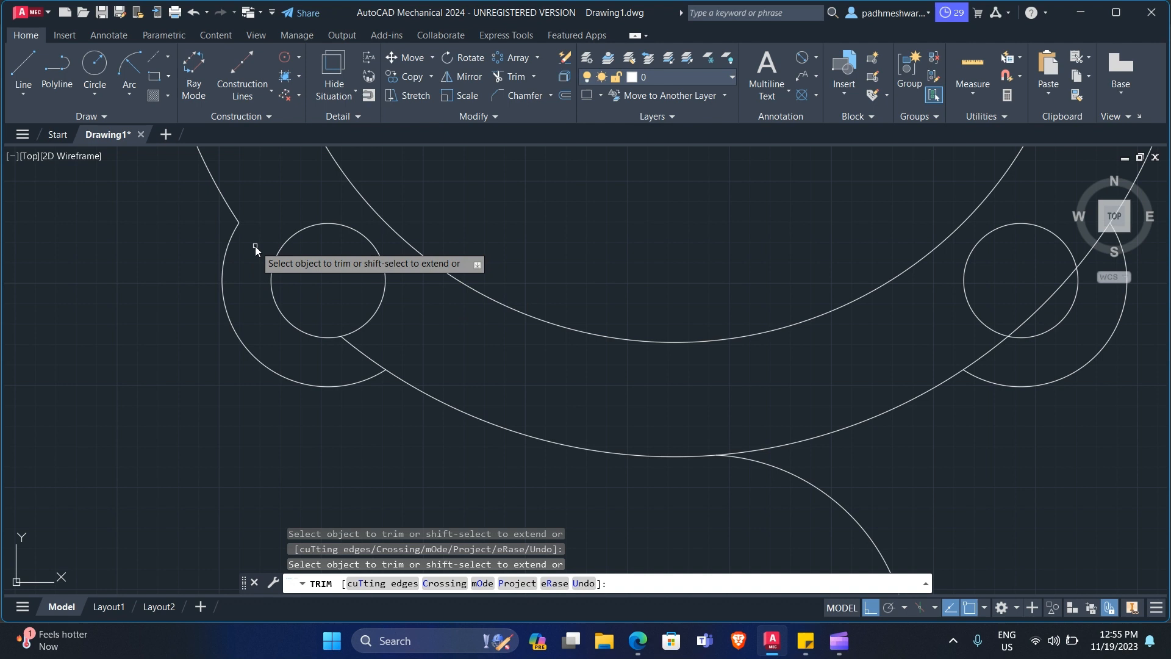
left_click(367, 360)
- Trim the outer circle's segments inside the lower-right boss and its hole, and end trimming
scroll(707, 372, "down", 4)
scroll(879, 339, "up", 4)
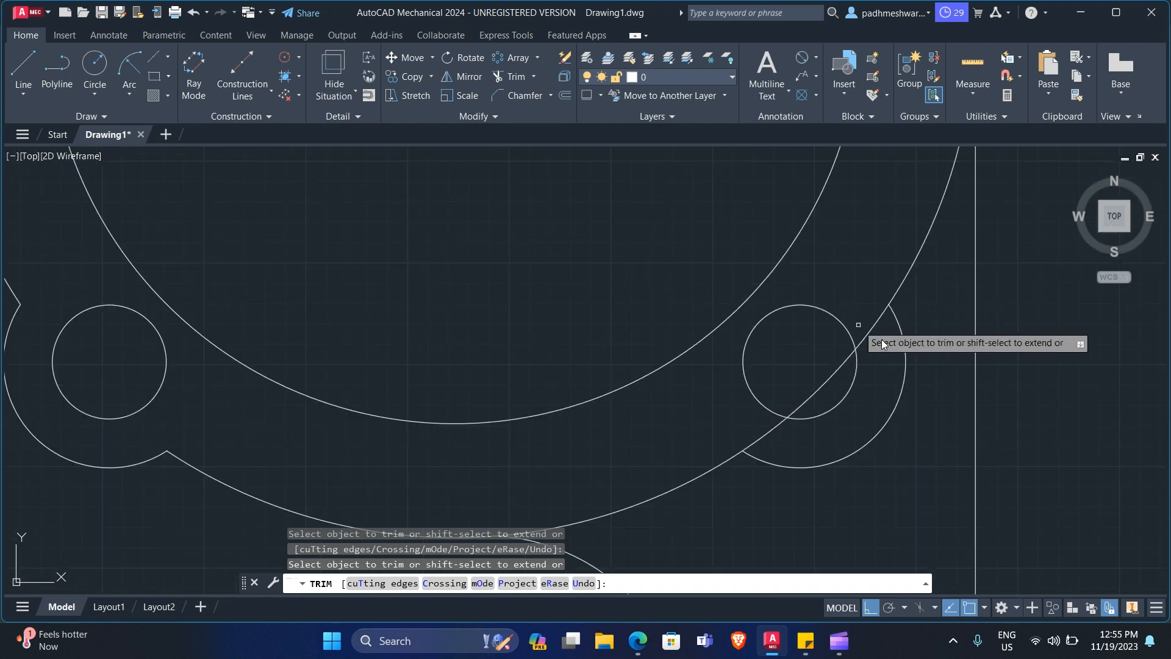
left_click(853, 353)
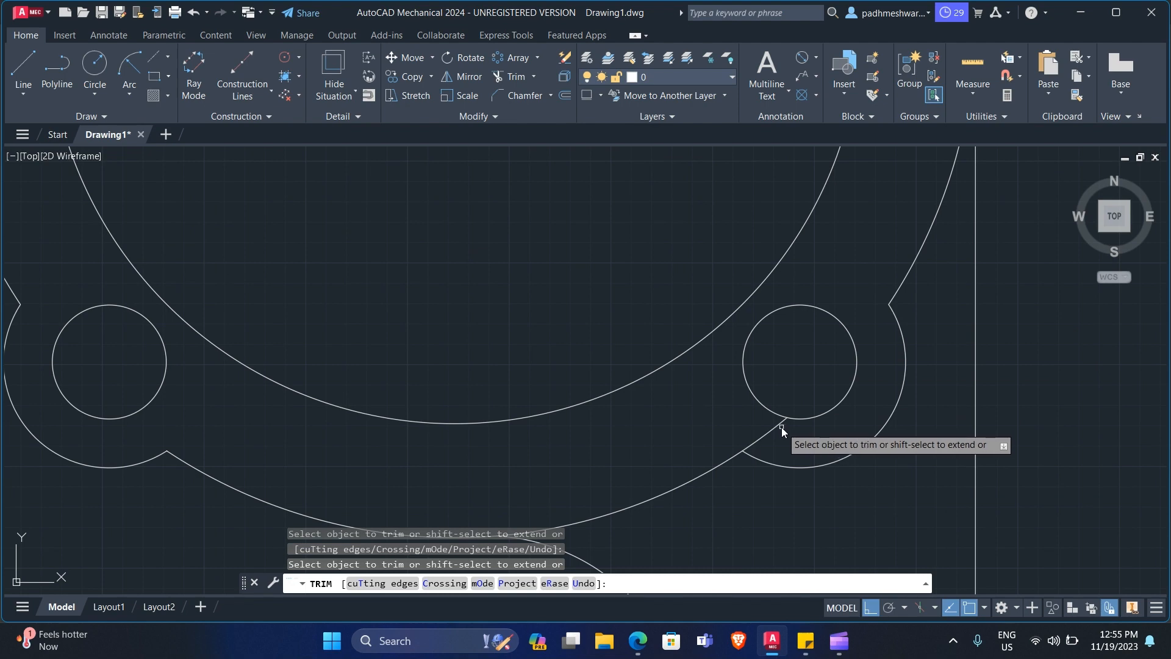
scroll(781, 470, "down", 10)
key("Escape")
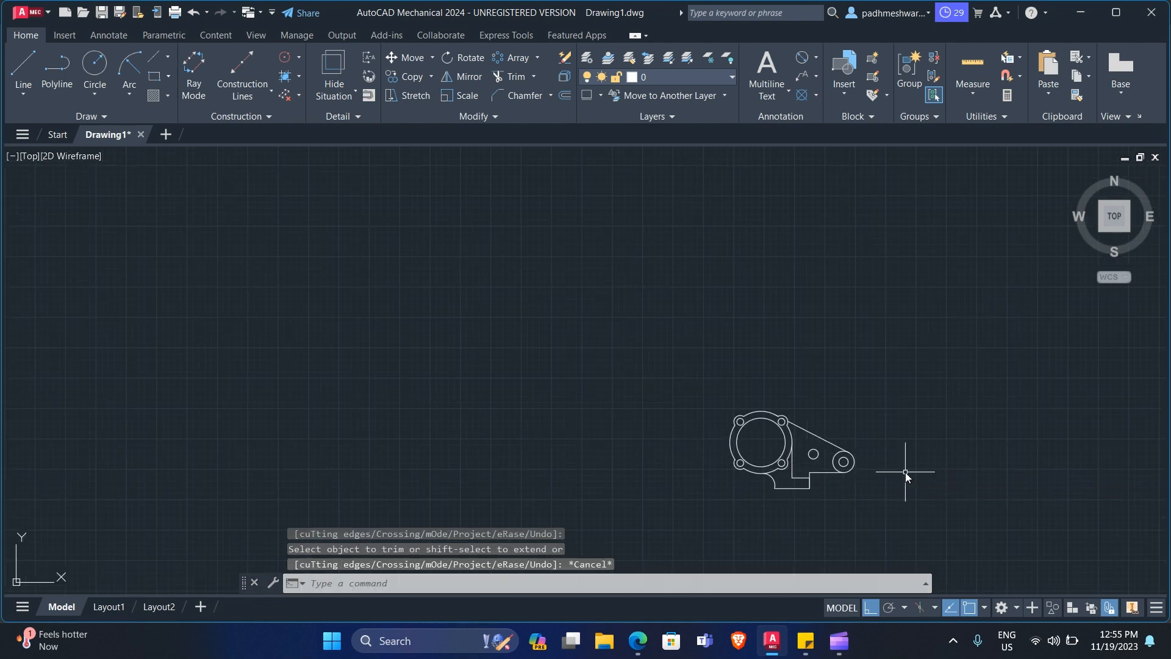
- Compare the bracket with its four trimmed bosses against the reference drawing in the browser
scroll(894, 488, "up", 3)
scroll(833, 463, "up", 4)
scroll(834, 463, "down", 2)
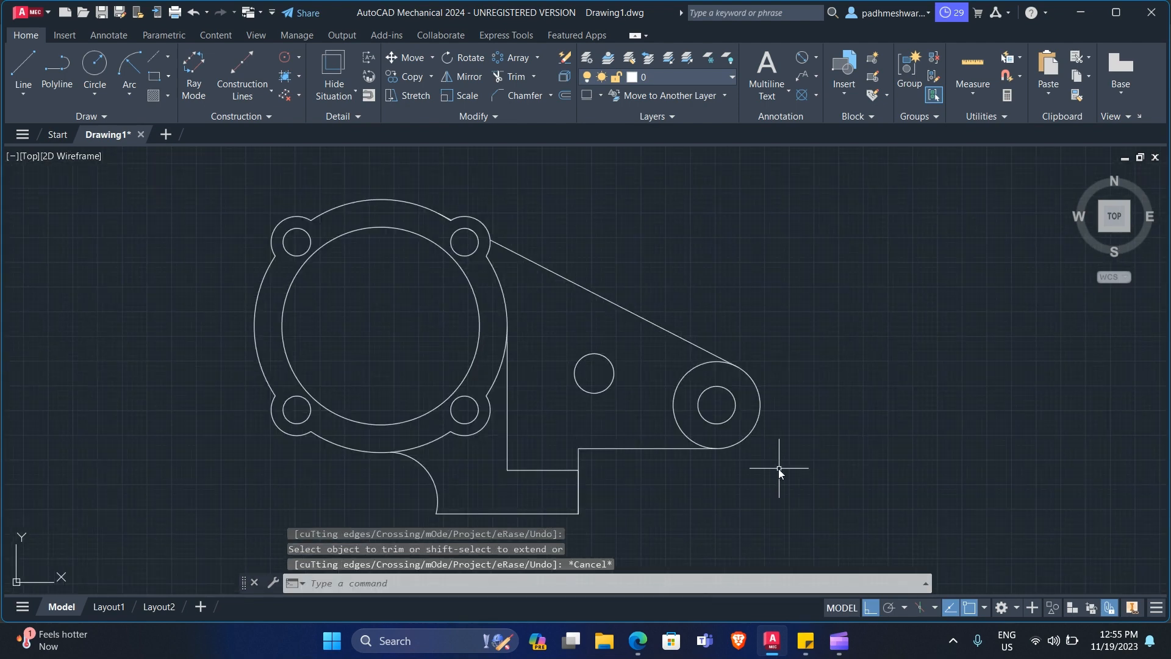
key("alt+Tab")
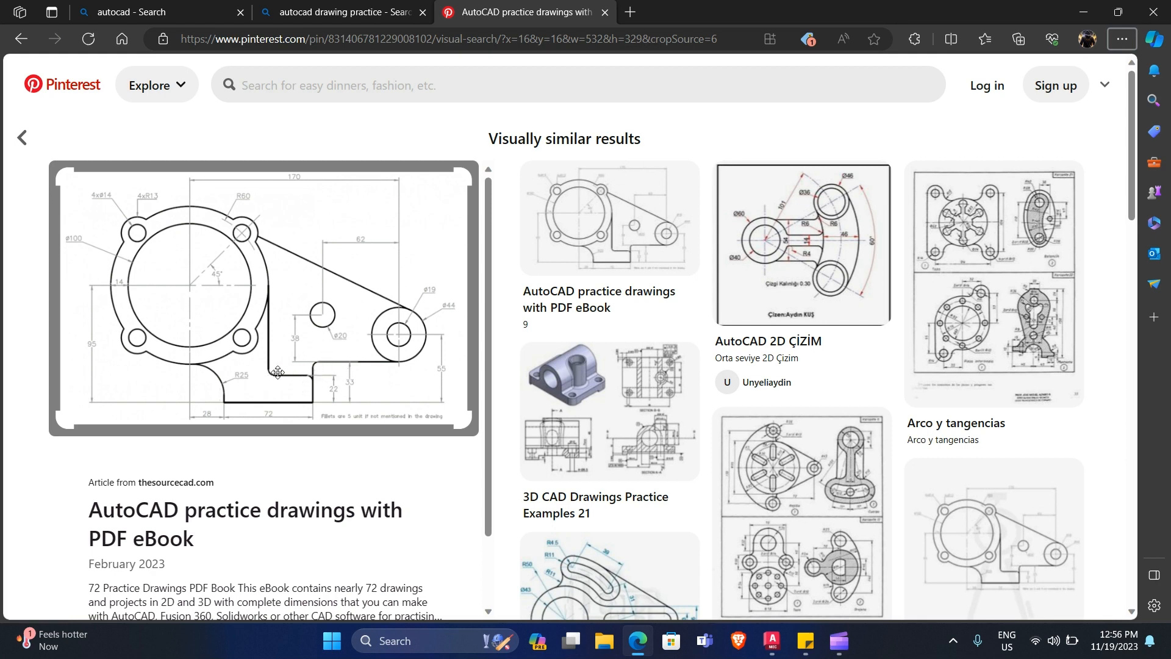
key("alt+Tab")
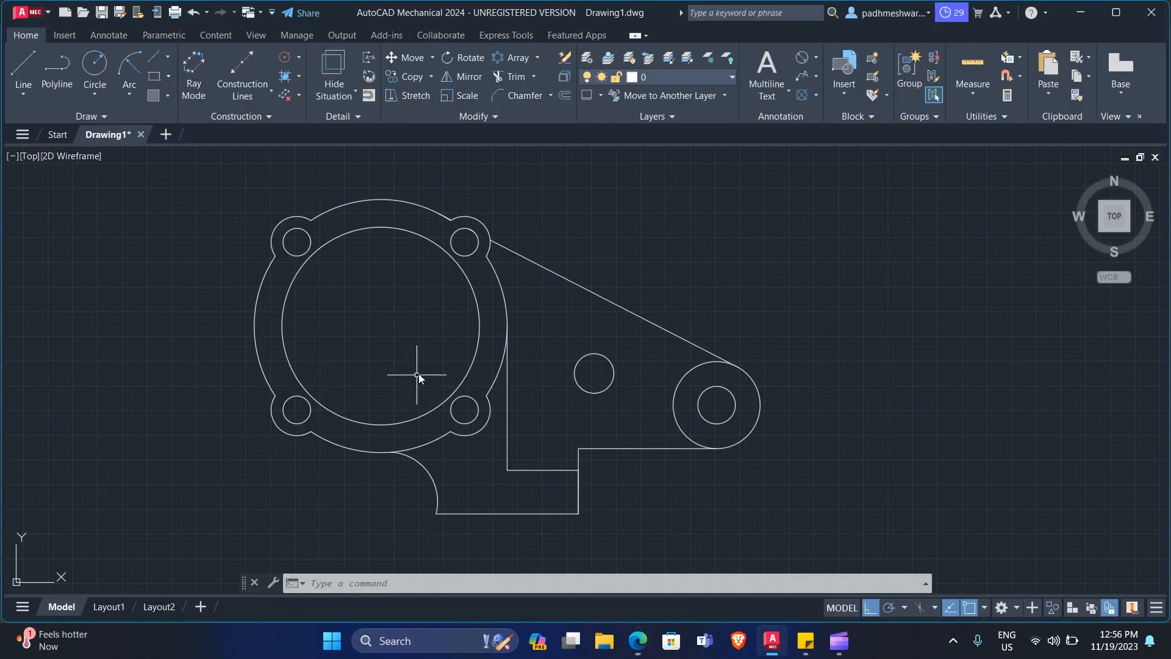
- Fillet the corner between the base's vertical edge and the arm's horizontal lower edge with radius 2
left_click(549, 97)
left_click(535, 118)
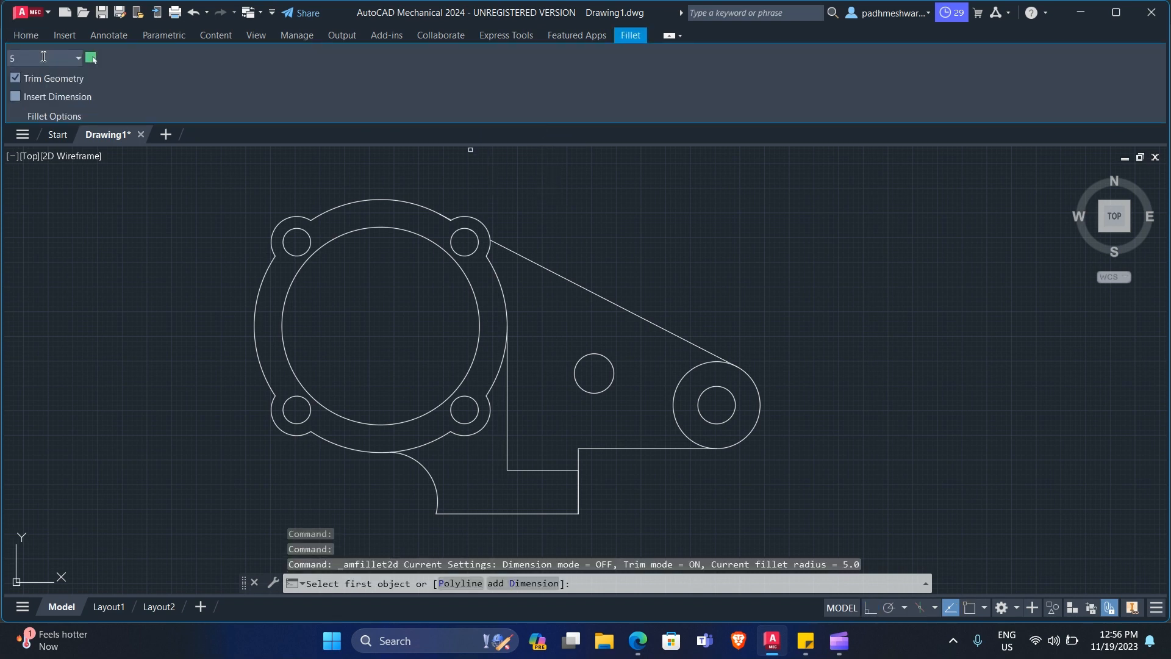
type("2")
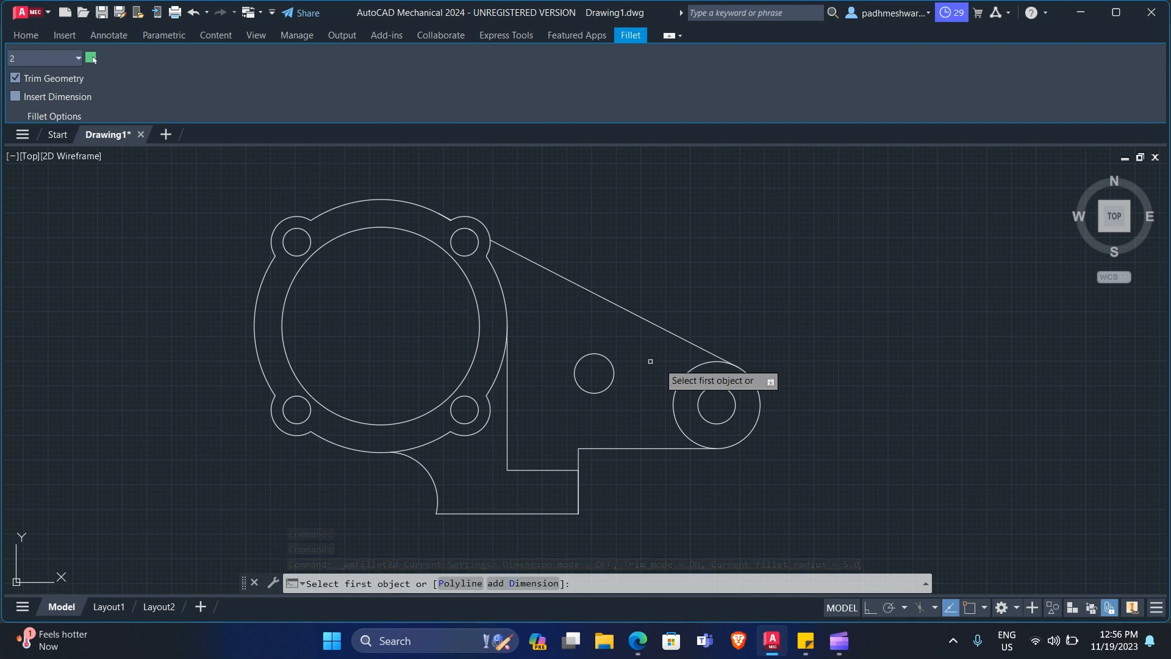
scroll(587, 457, "up", 6)
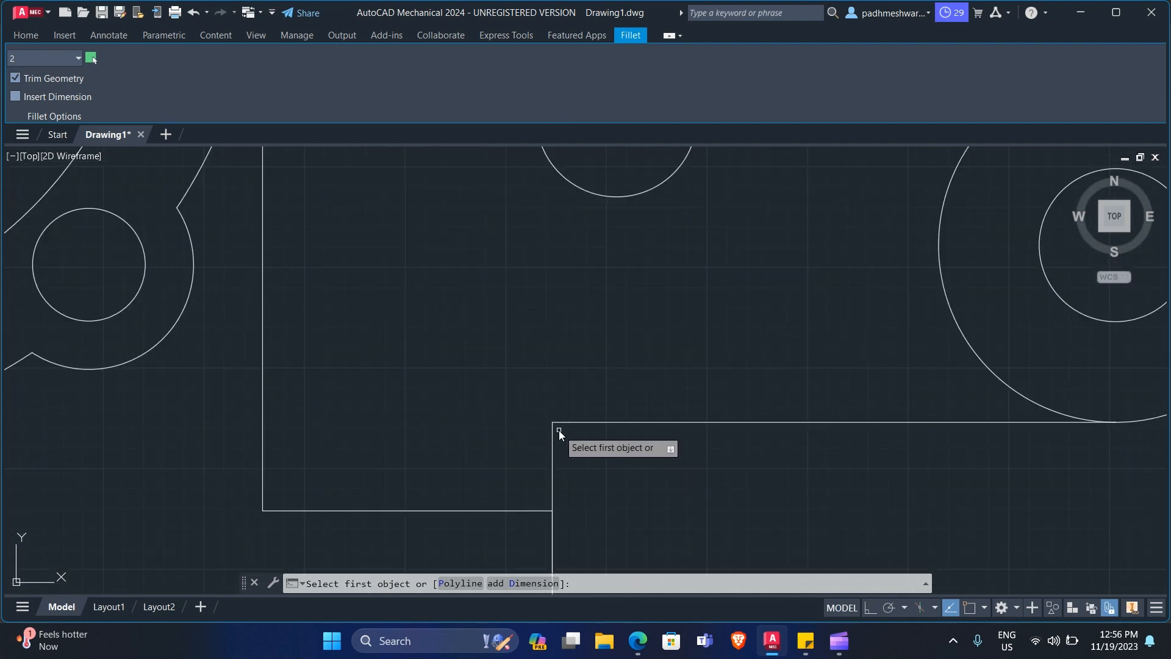
key("alt+Tab")
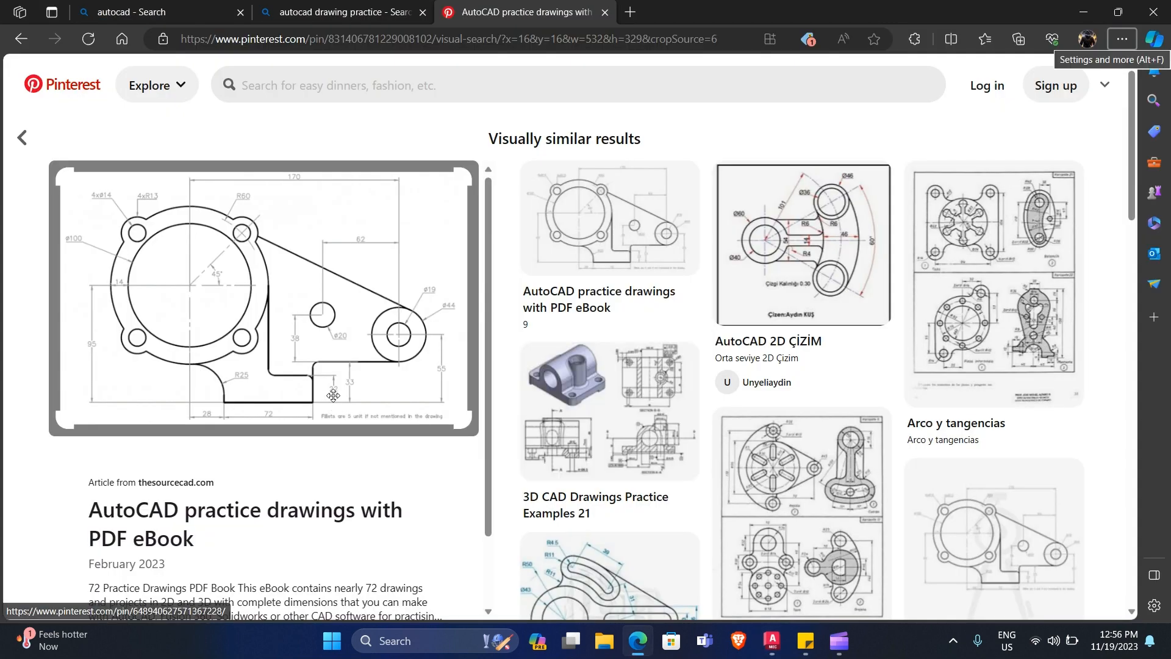
key("alt+Tab")
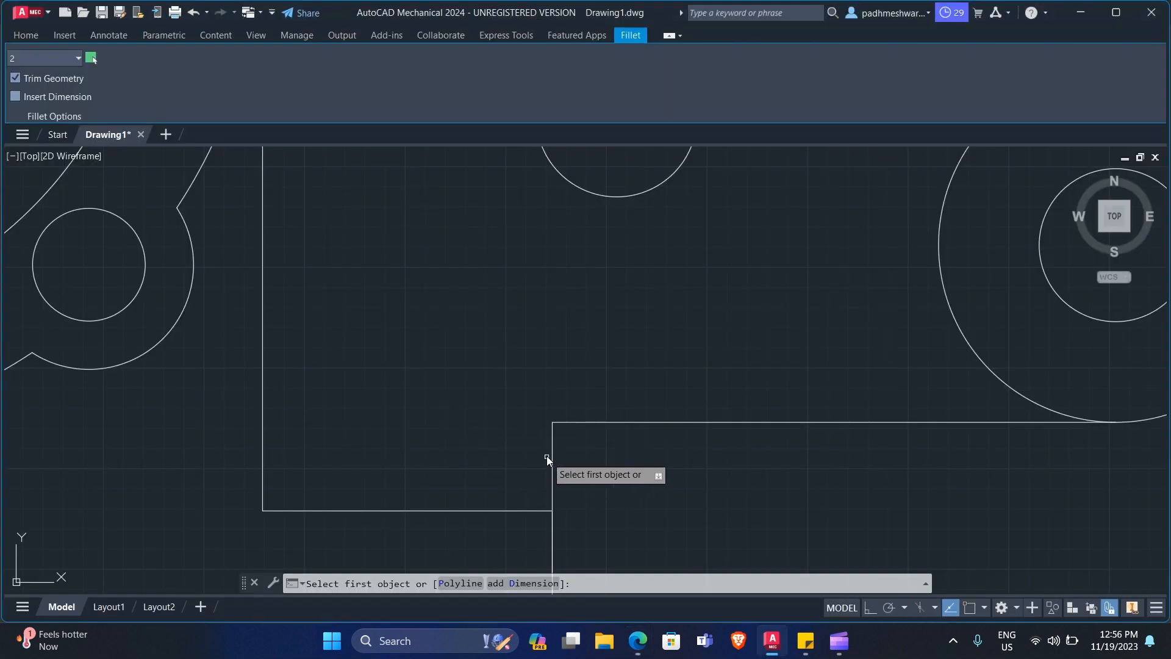
left_click(551, 449)
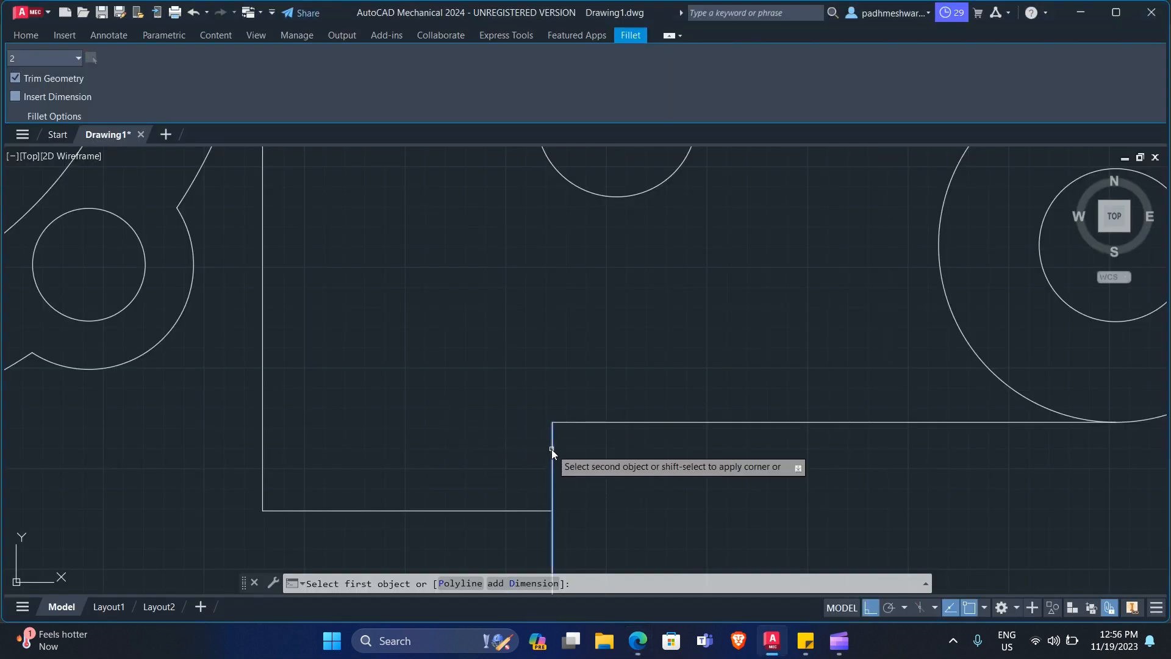
left_click(586, 423)
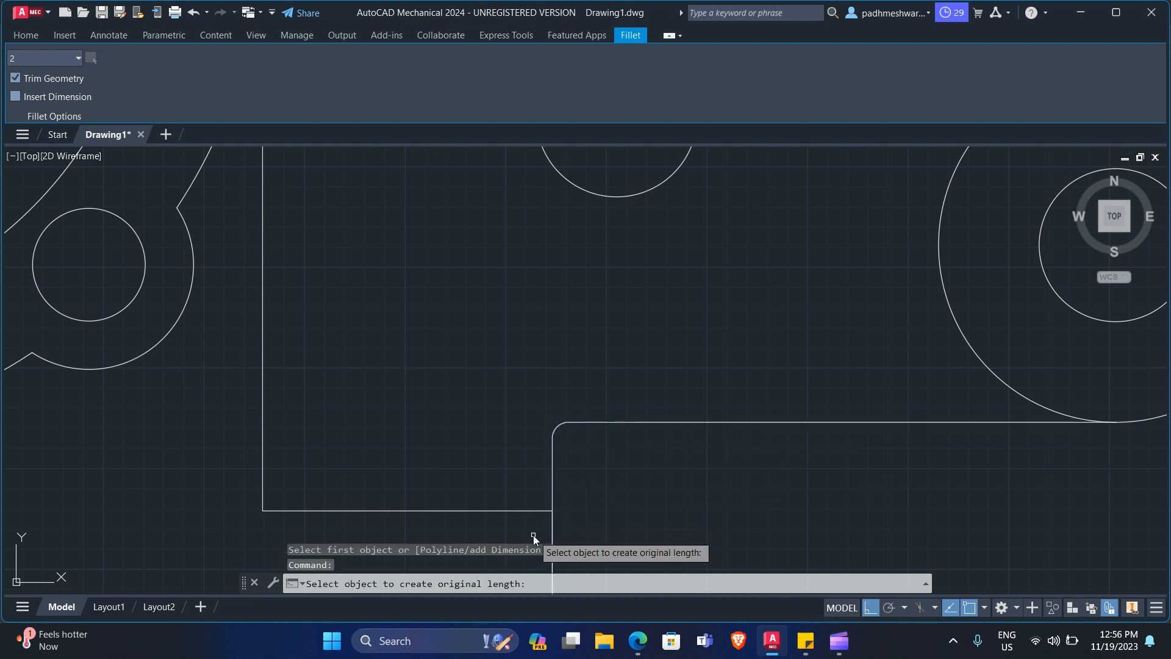
- Fillet the corner where the short inner horizontal line meets the base's vertical edge with radius 2
left_click(538, 511)
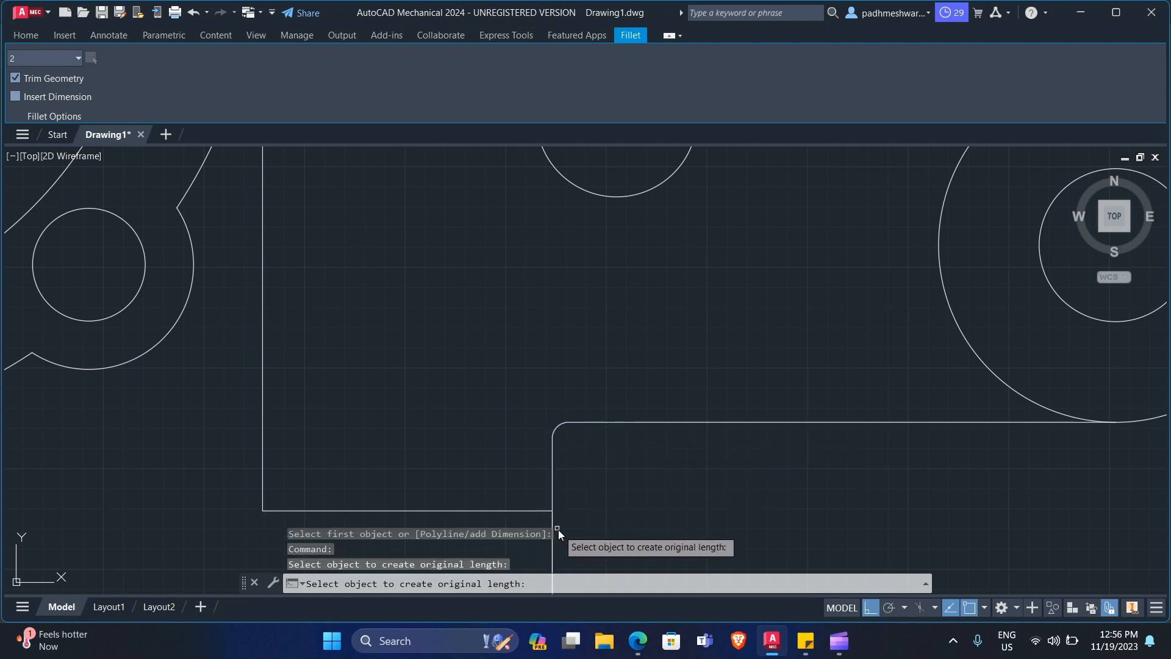
left_click(544, 510)
left_click(552, 518)
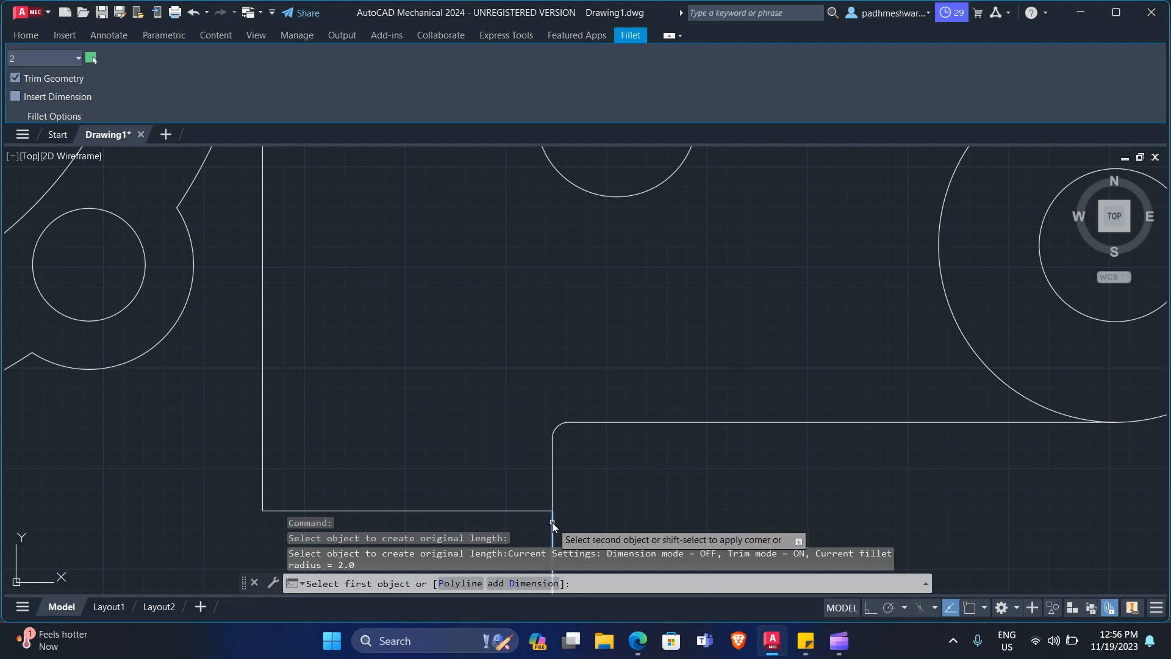
left_click(537, 512)
scroll(595, 470, "down", 5)
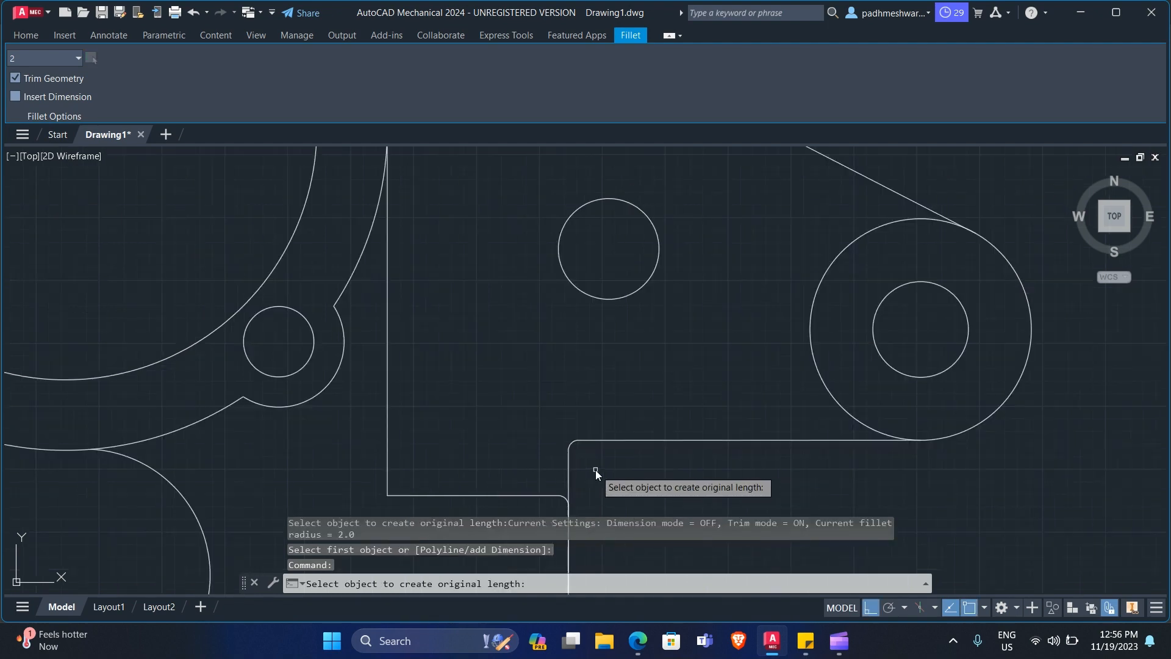
- Check the reference, and fillet the corner between the long vertical line and the short inner horizontal line with radius 2
key("alt+Tab")
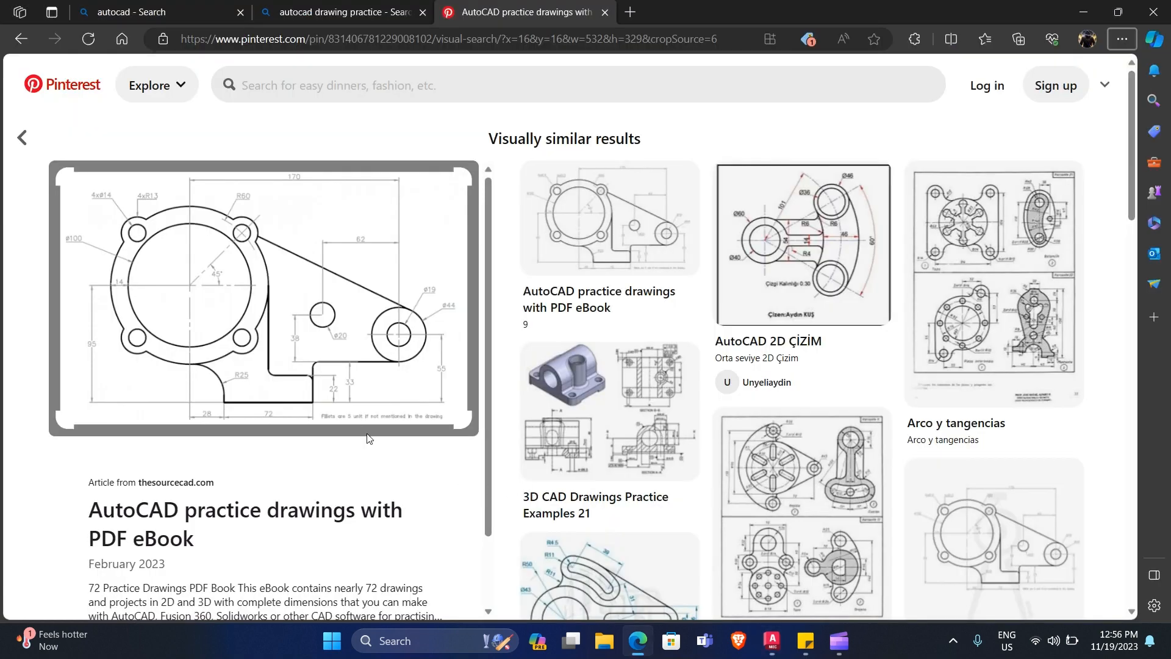
key("alt+Tab")
scroll(547, 489, "up", 6)
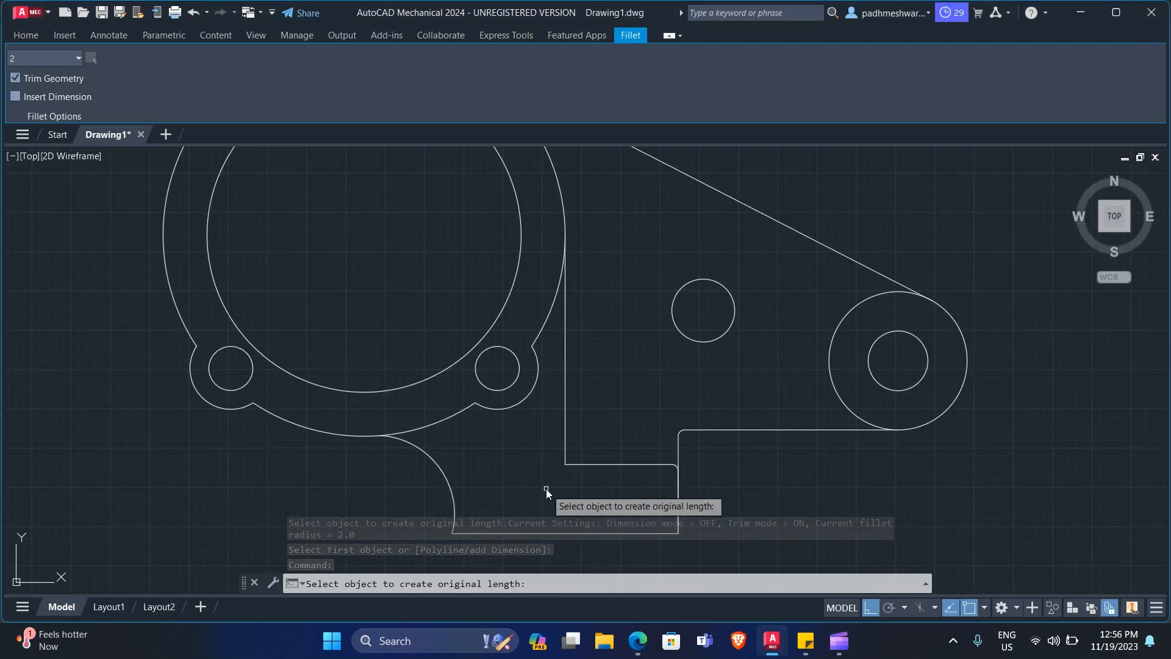
left_click(590, 412)
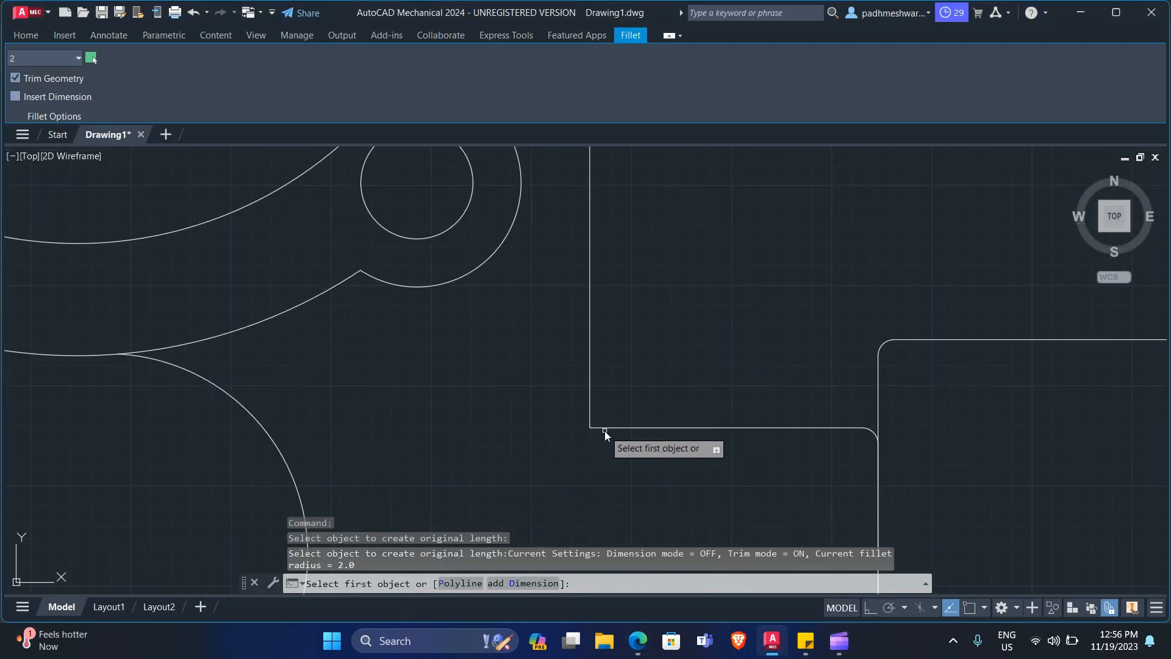
left_click(609, 430)
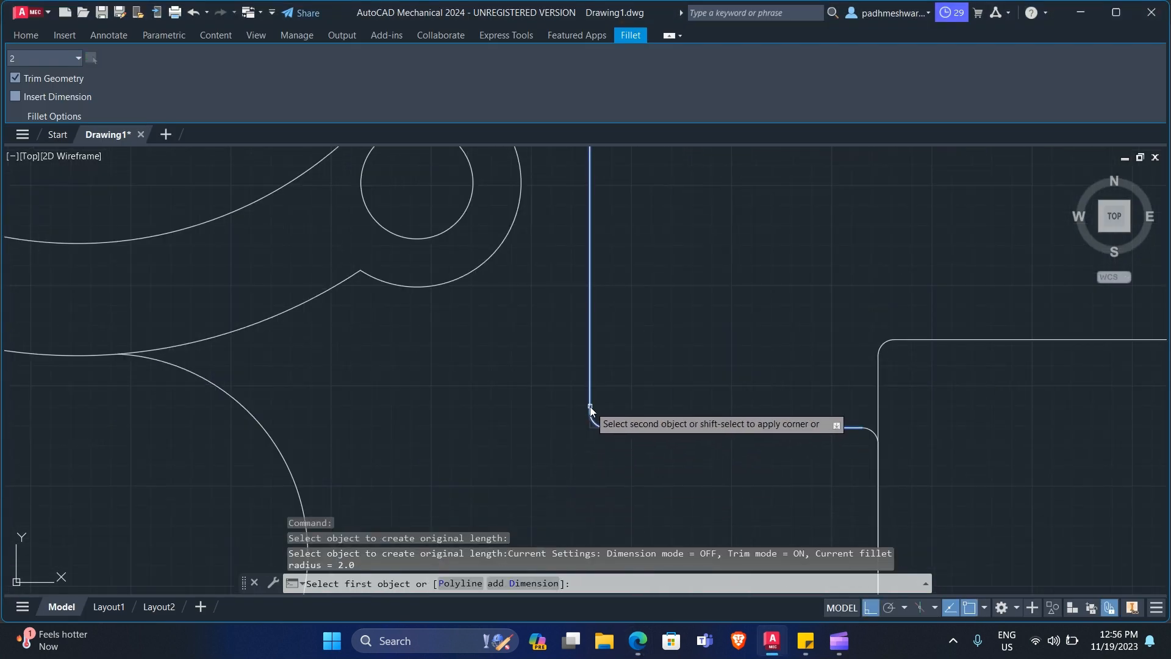
left_click(590, 407)
scroll(665, 424, "down", 6)
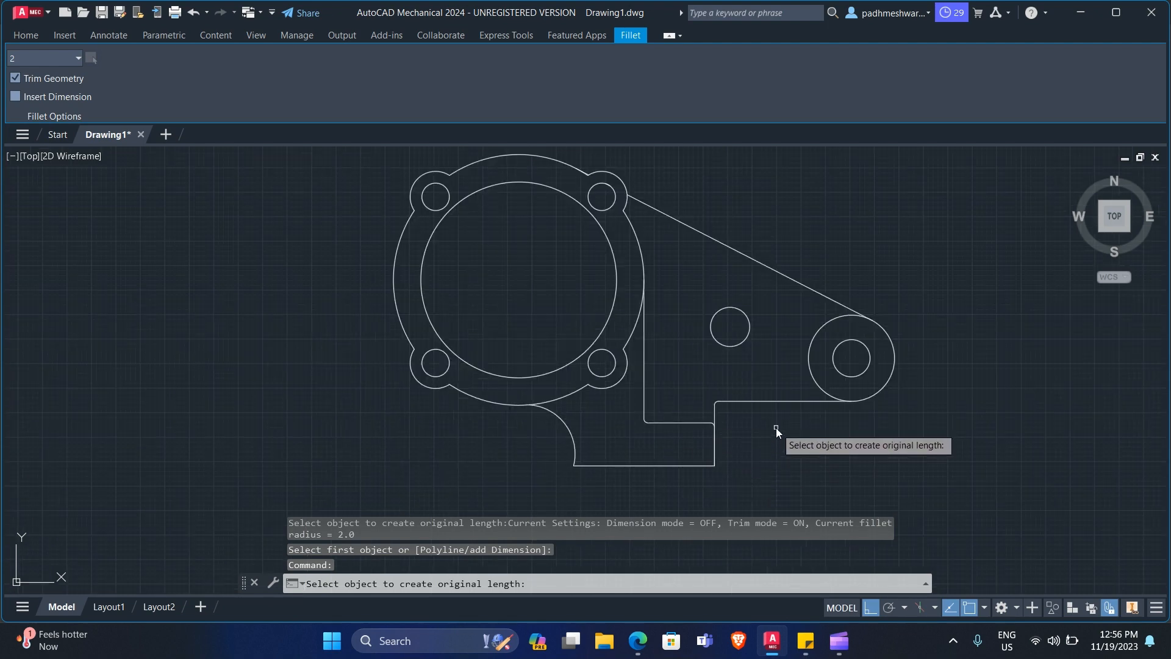
scroll(859, 383, "up", 3)
scroll(859, 383, "down", 3)
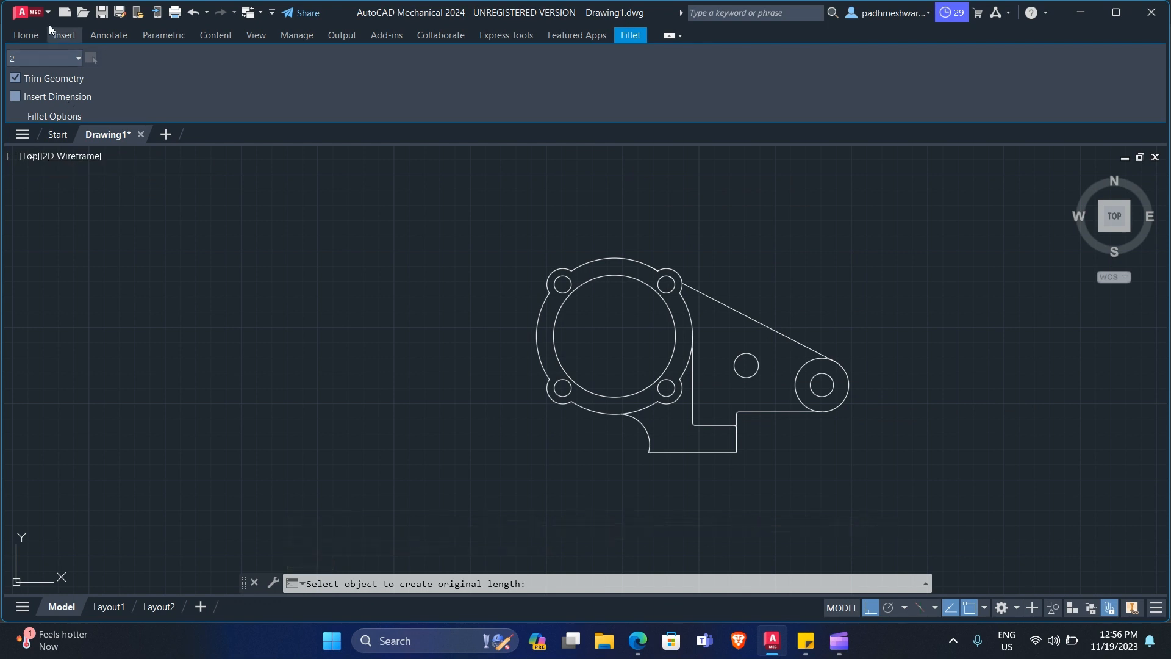
left_click(30, 41)
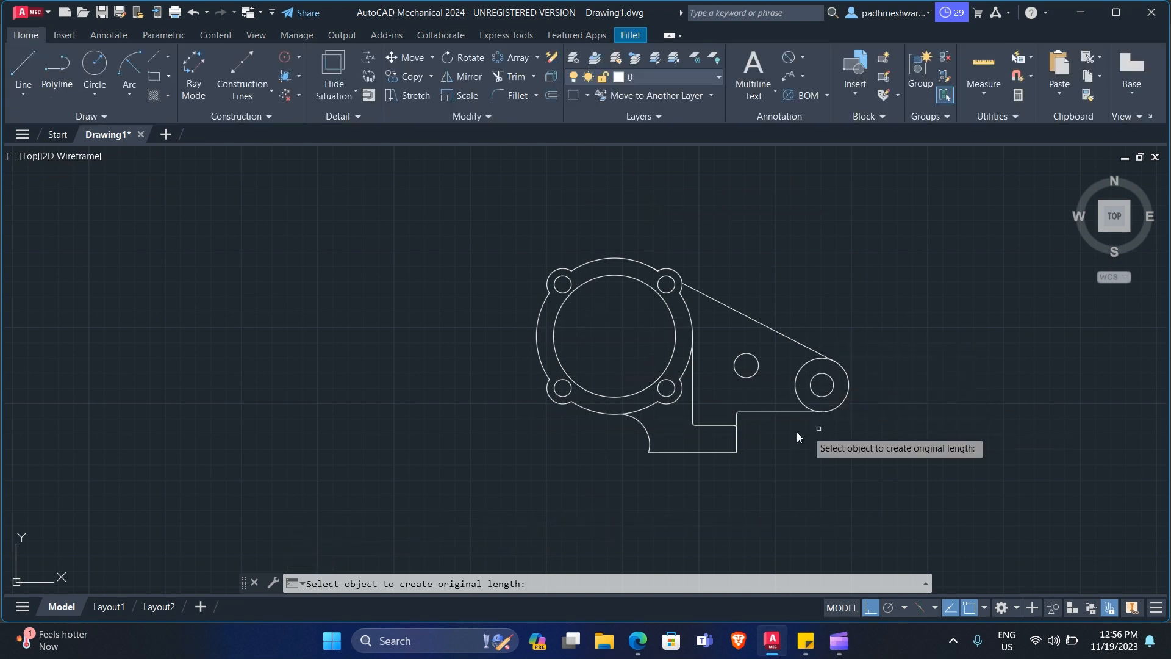
- End the fillet command and check the finished outline against the reference drawing in the browser
key("Escape")
key("alt+Tab")
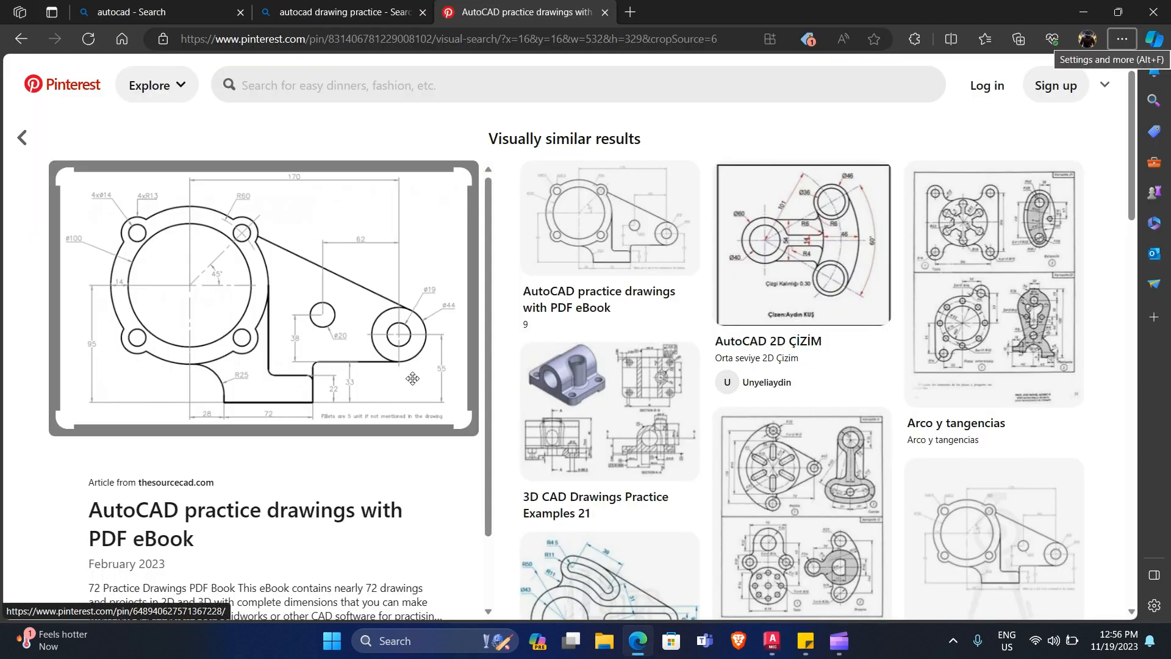
key("alt+Tab")
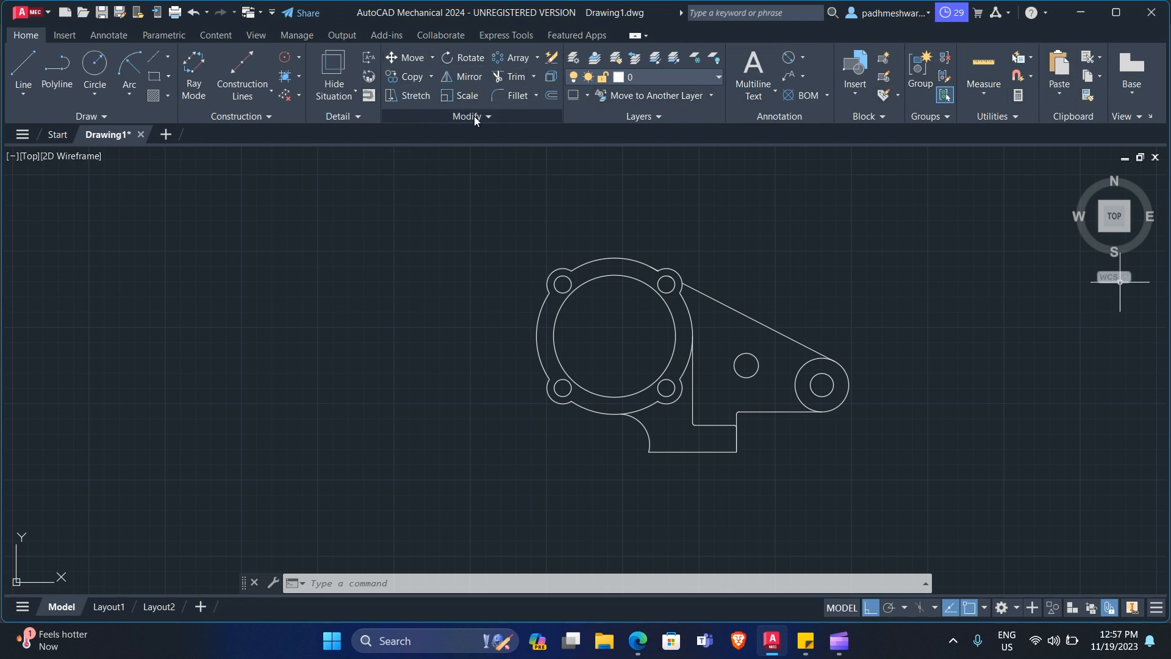
- Add a horizontal dimension to the base's bottom edge, placed just below it, and end the dimension command
left_click(806, 59)
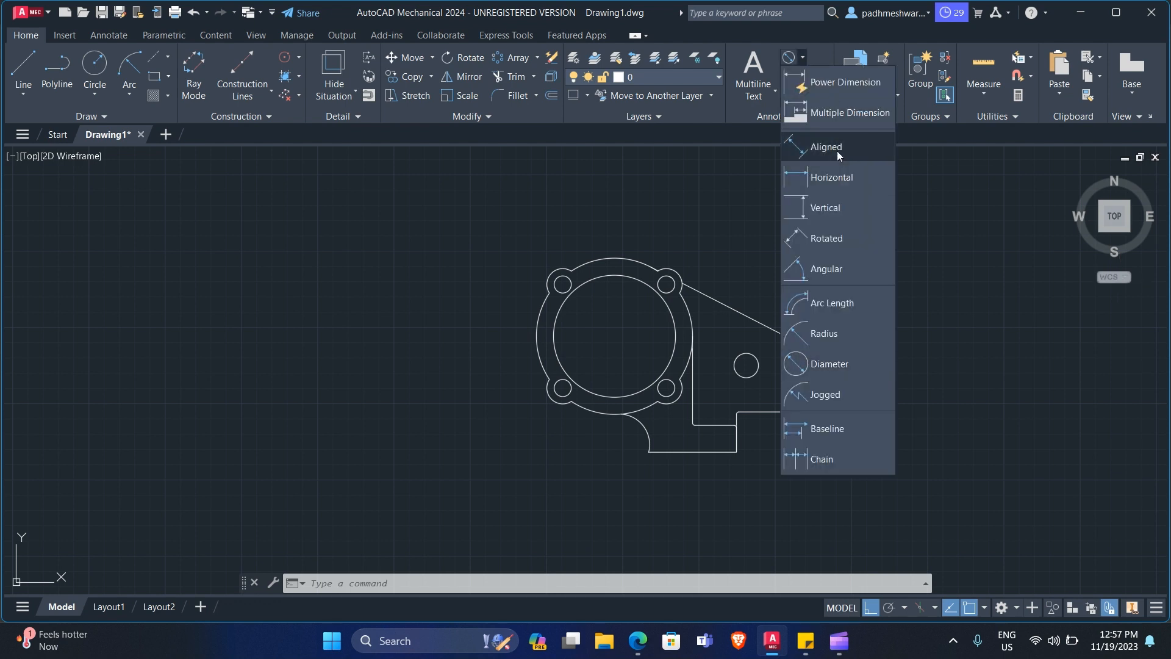
left_click(837, 185)
scroll(661, 460, "up", 6)
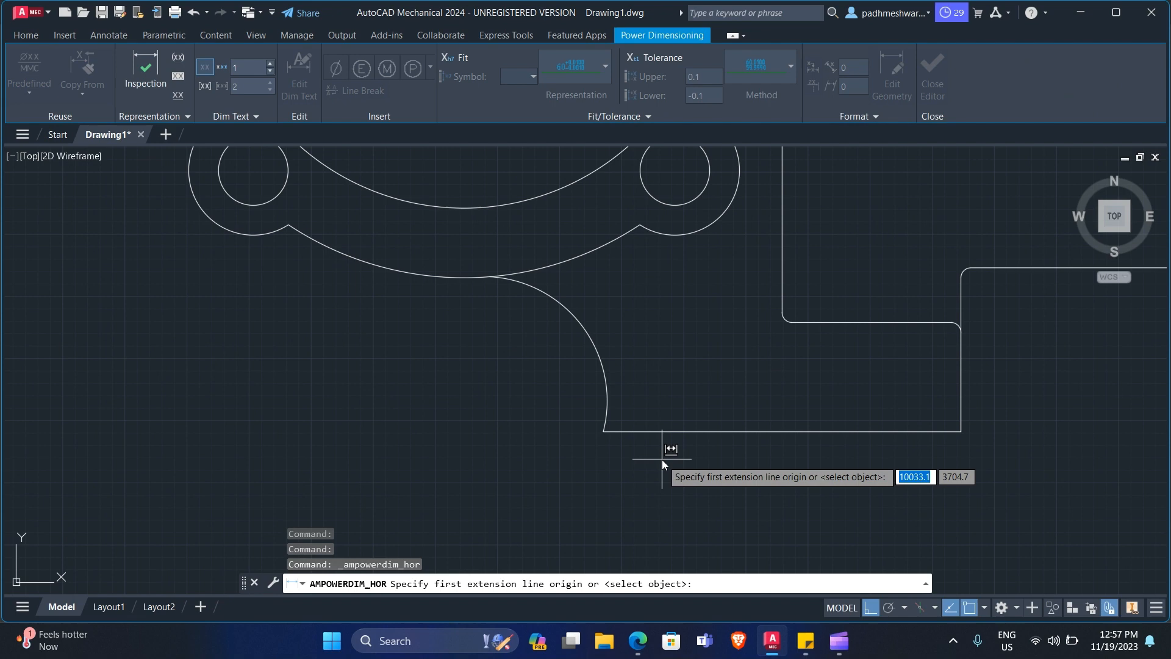
left_click(605, 431)
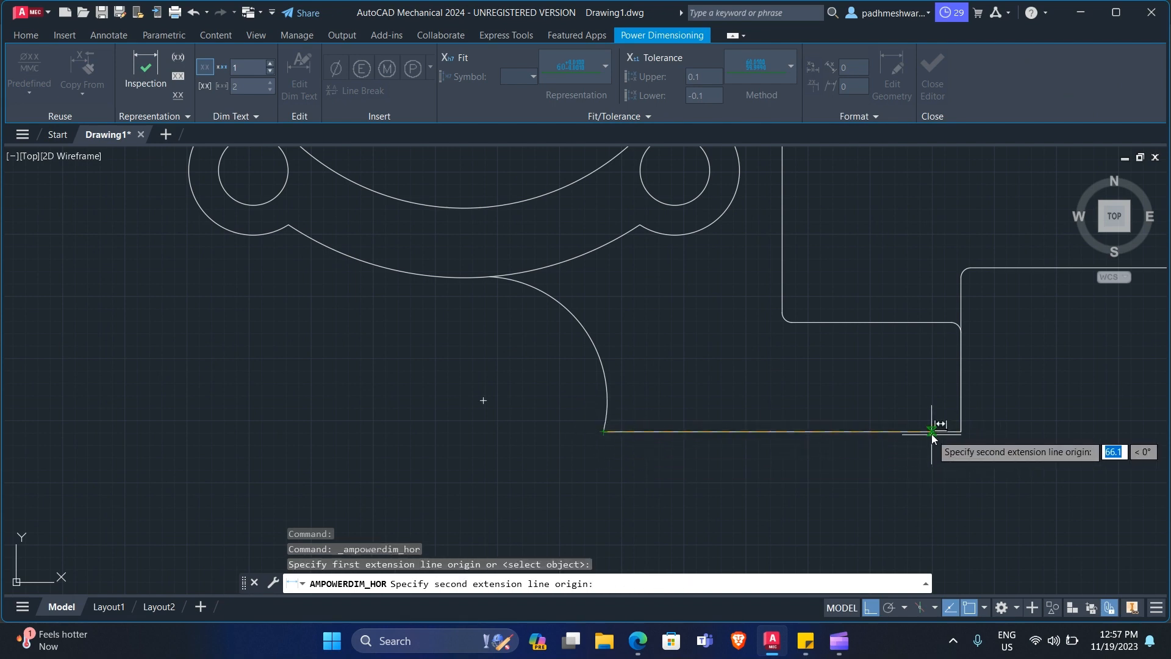
left_click(963, 432)
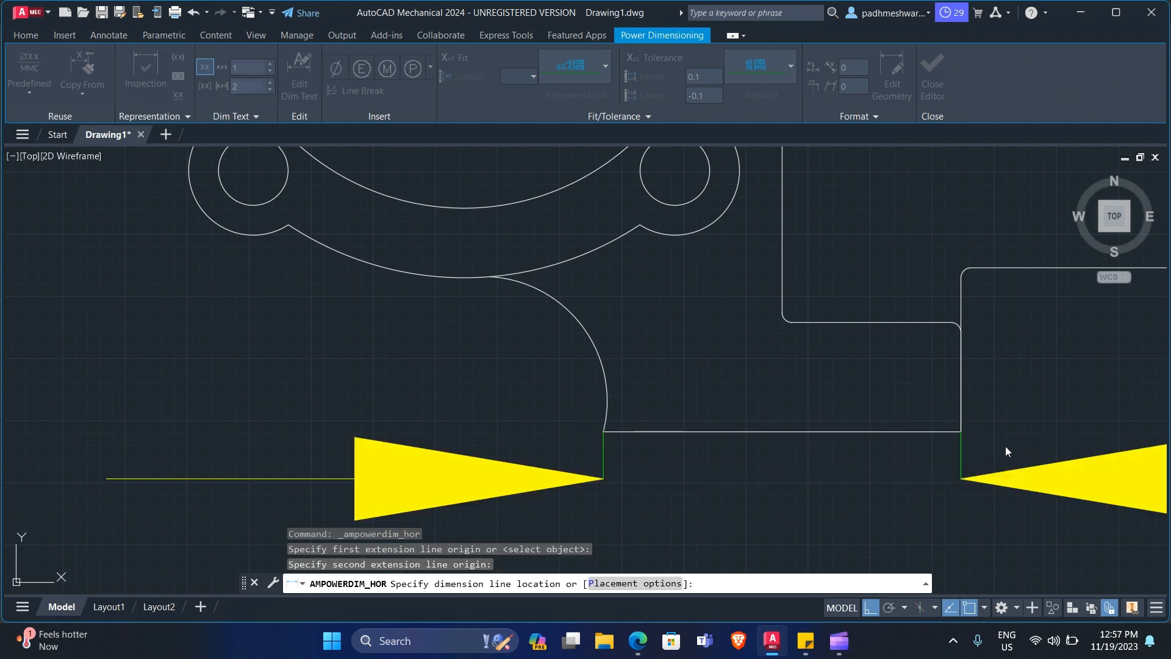
left_click(1005, 445)
scroll(995, 445, "down", 8)
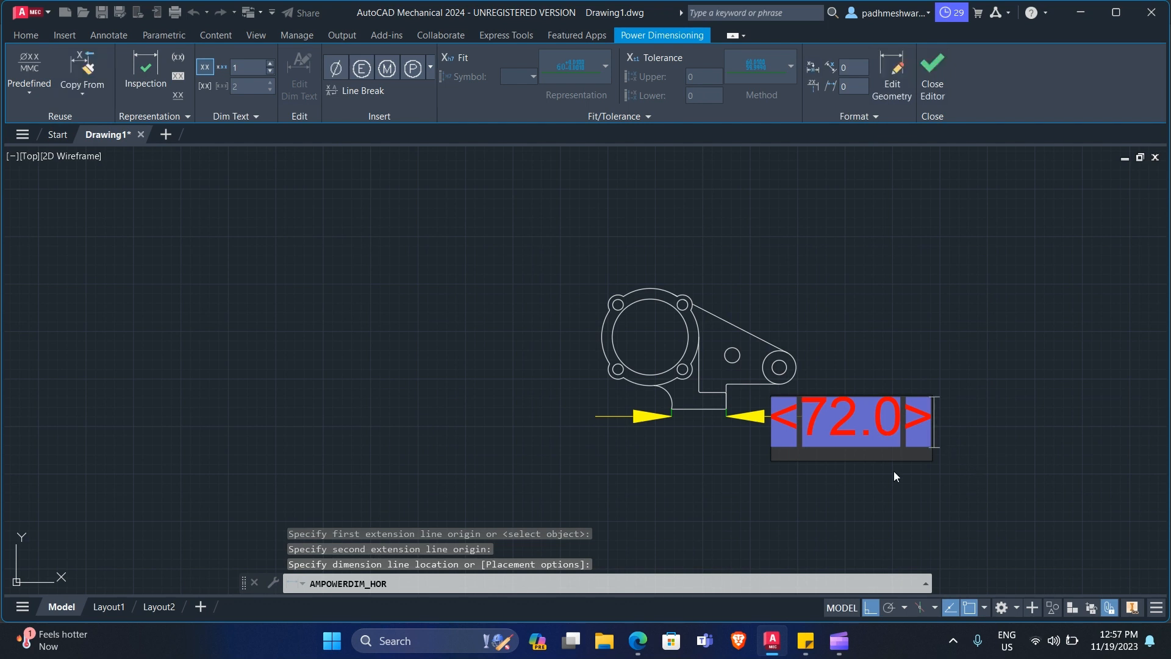
left_click(861, 489)
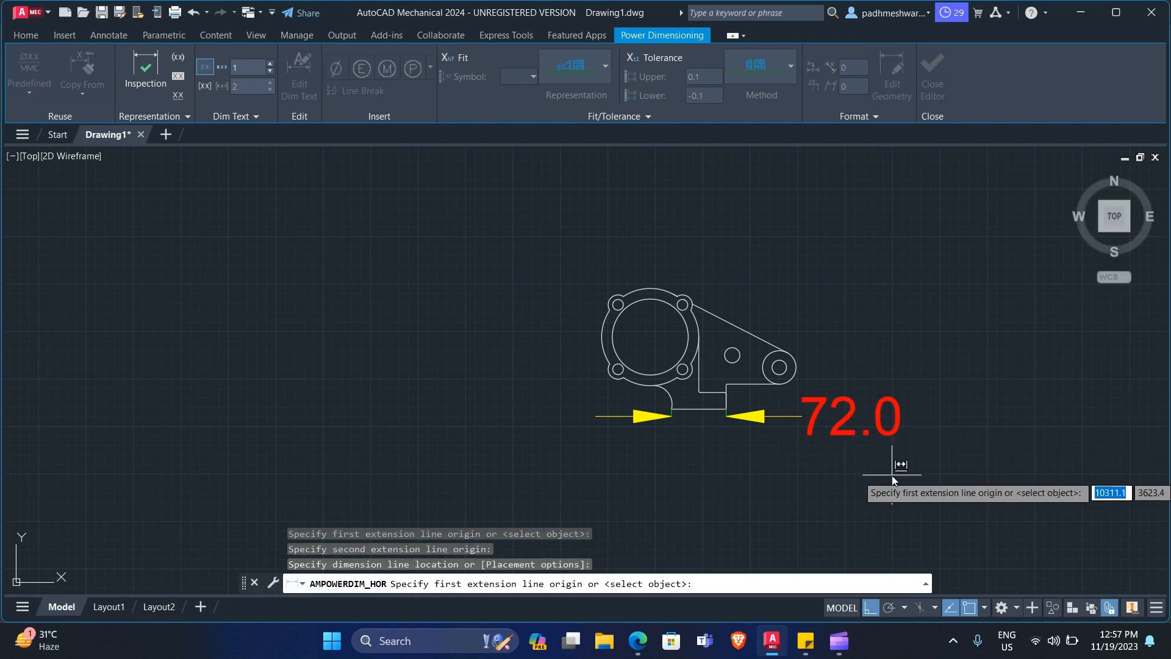
type("d")
key("Return")
key("Escape")
key("Escape")
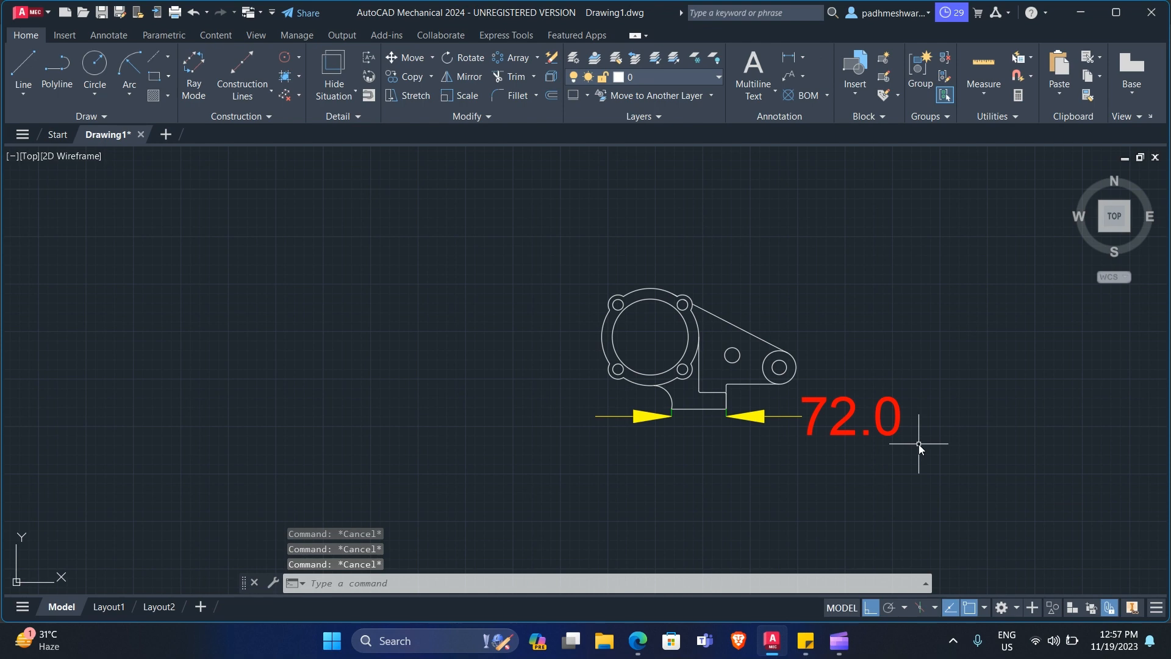
- Modify the AM_ANSI dimension style and set its text height to 7
type("dd")
key("Return")
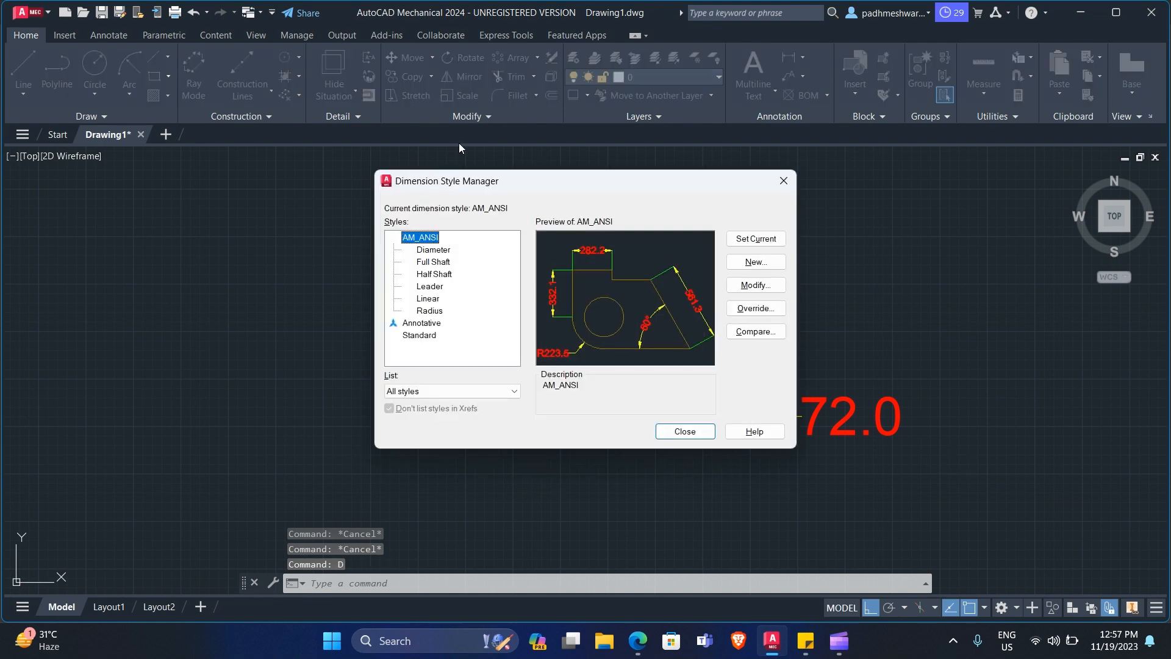
left_click(751, 289)
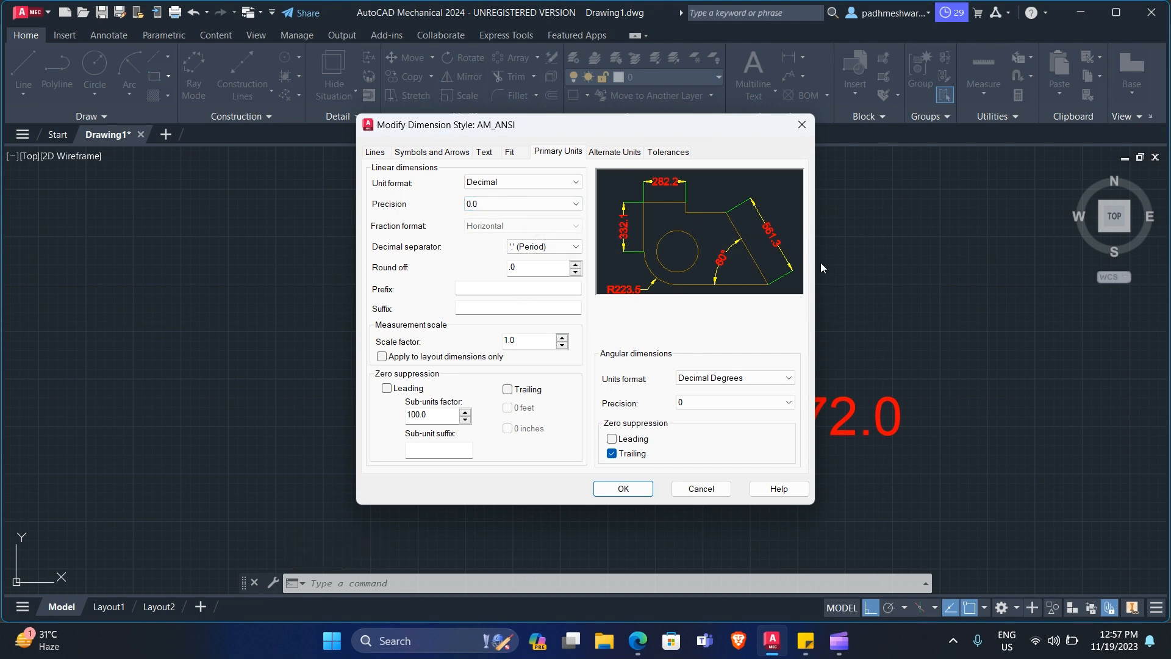
left_click(490, 152)
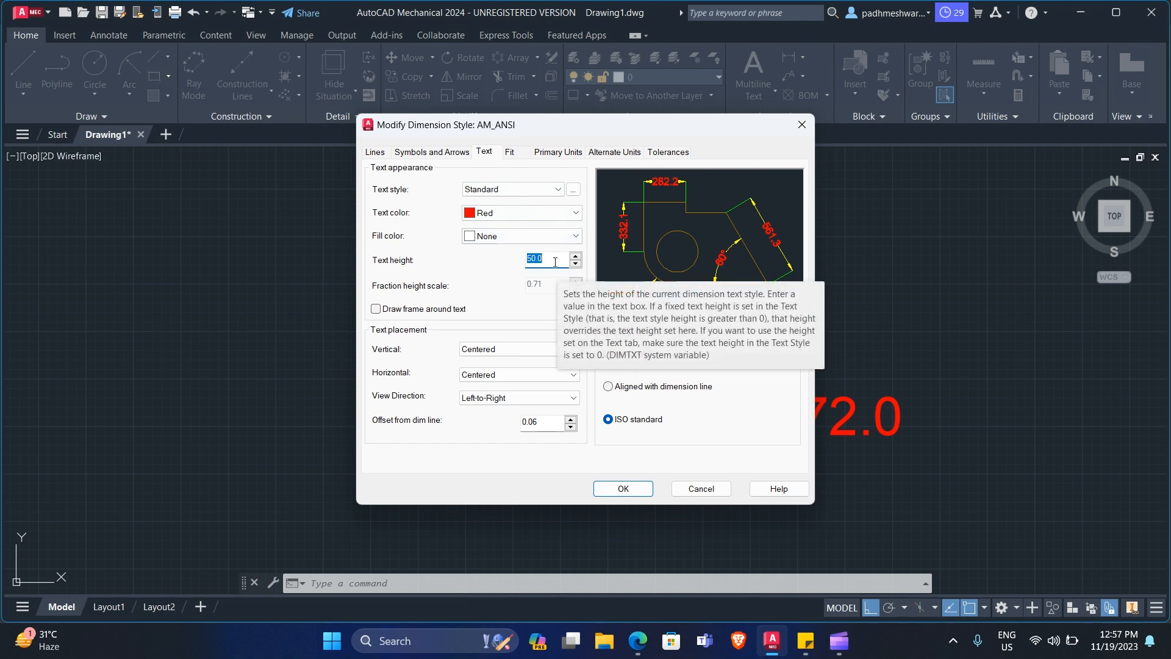
type("19")
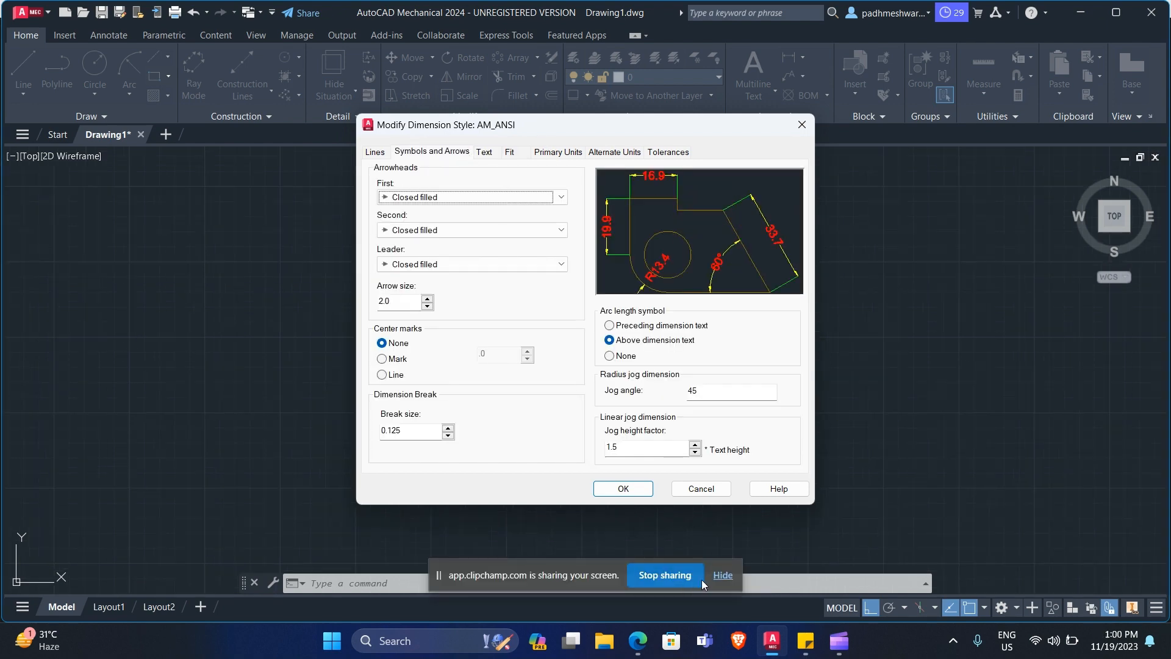
left_click(722, 575)
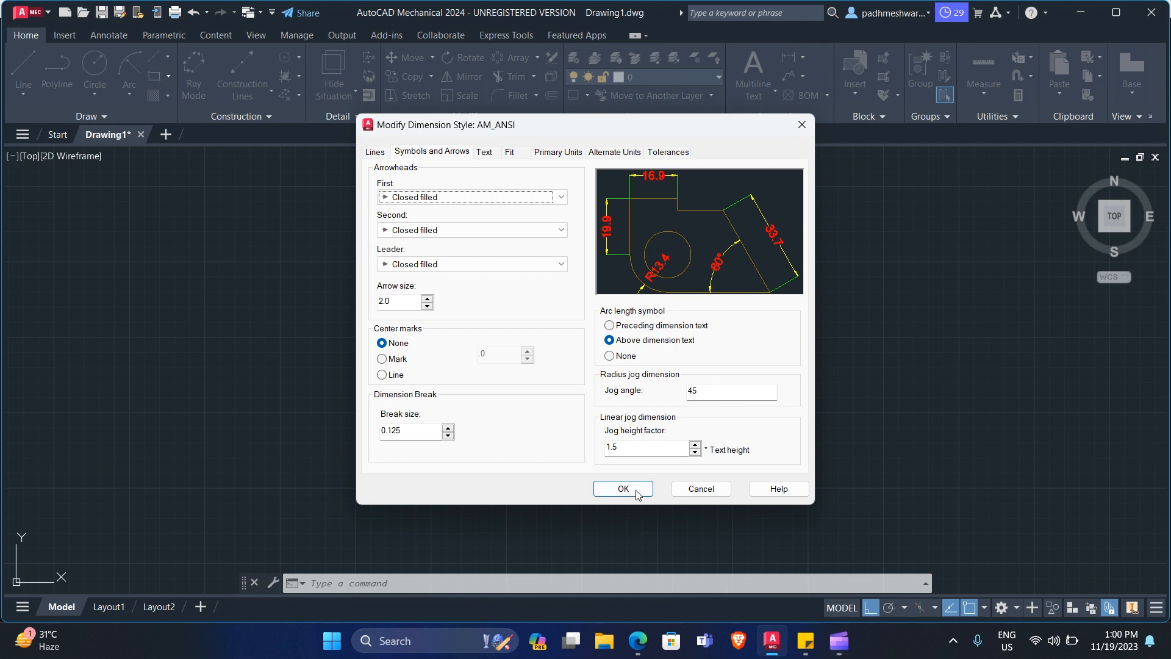
left_click(461, 150)
left_click(498, 155)
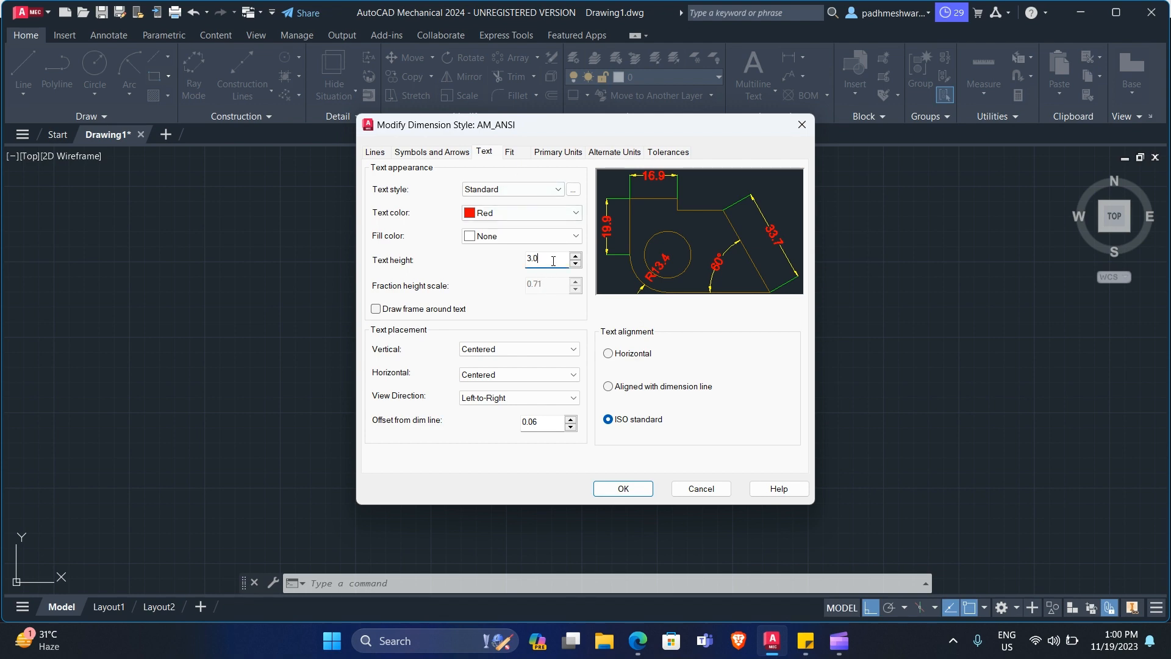
key("BackSpace")
key("BackSpace")
- Set the AM_ANSI style's arrow size to 4, apply the changes and make the style current
left_click(437, 154)
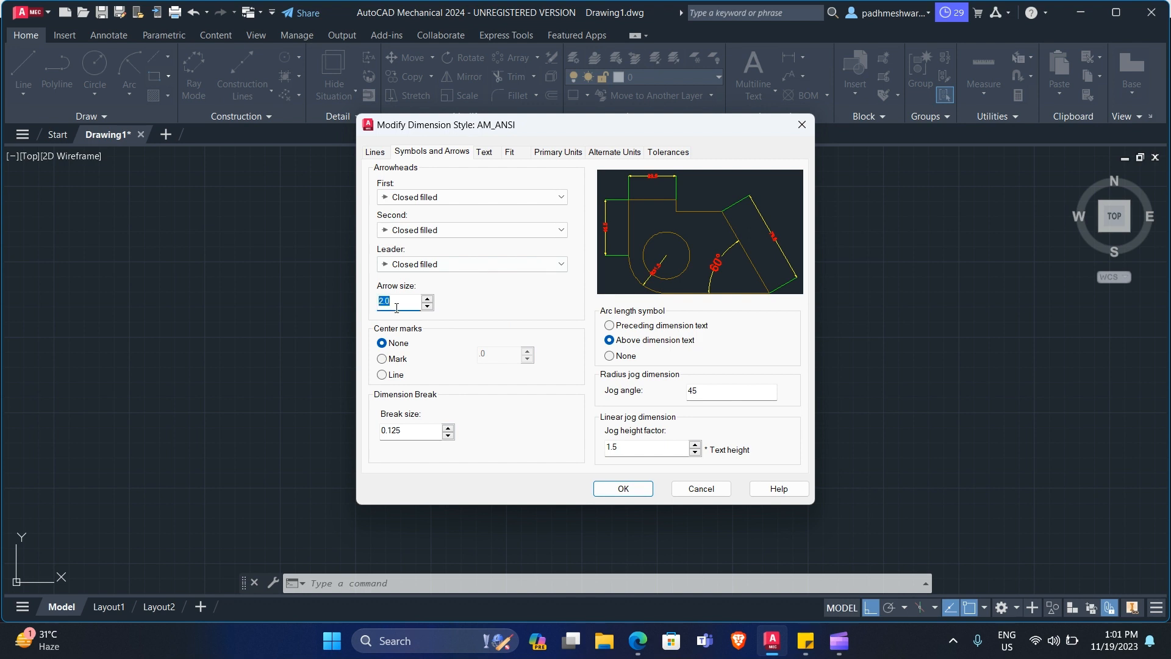
type("4")
left_click(494, 155)
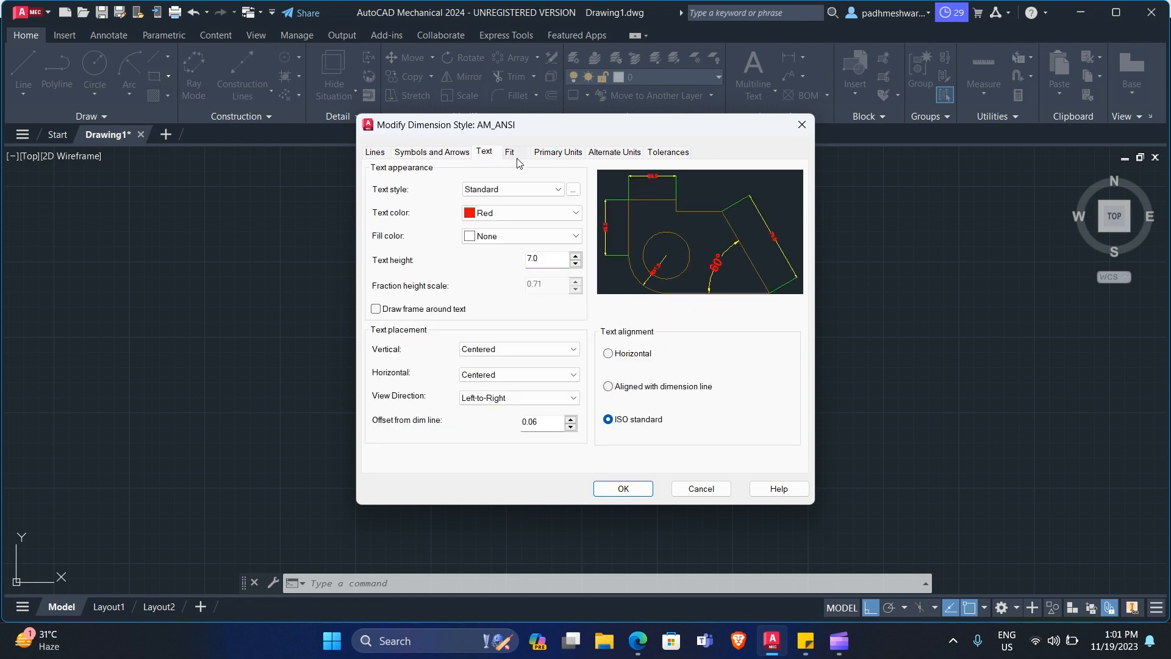
left_click(516, 156)
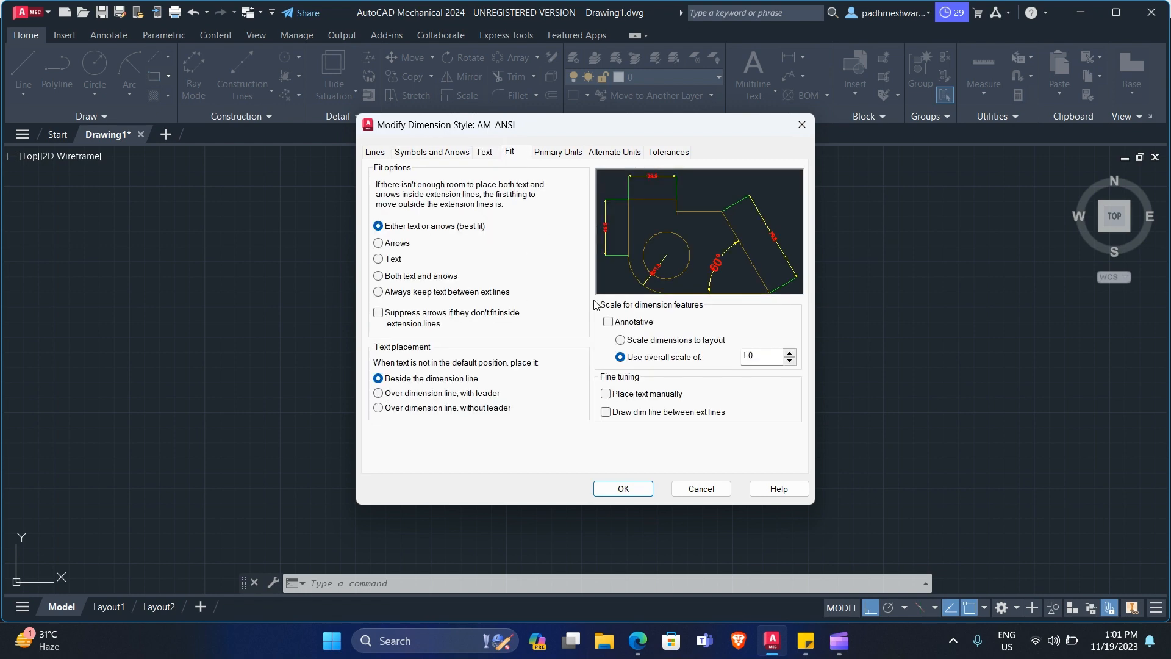
left_click(634, 490)
left_click(775, 242)
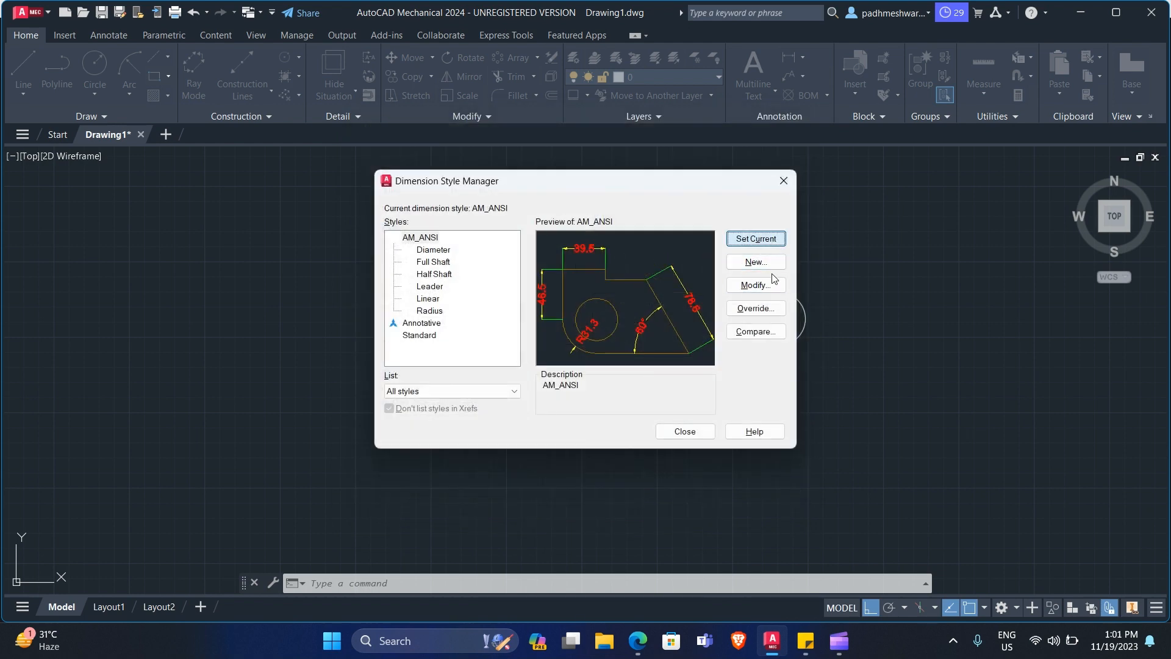
left_click(700, 430)
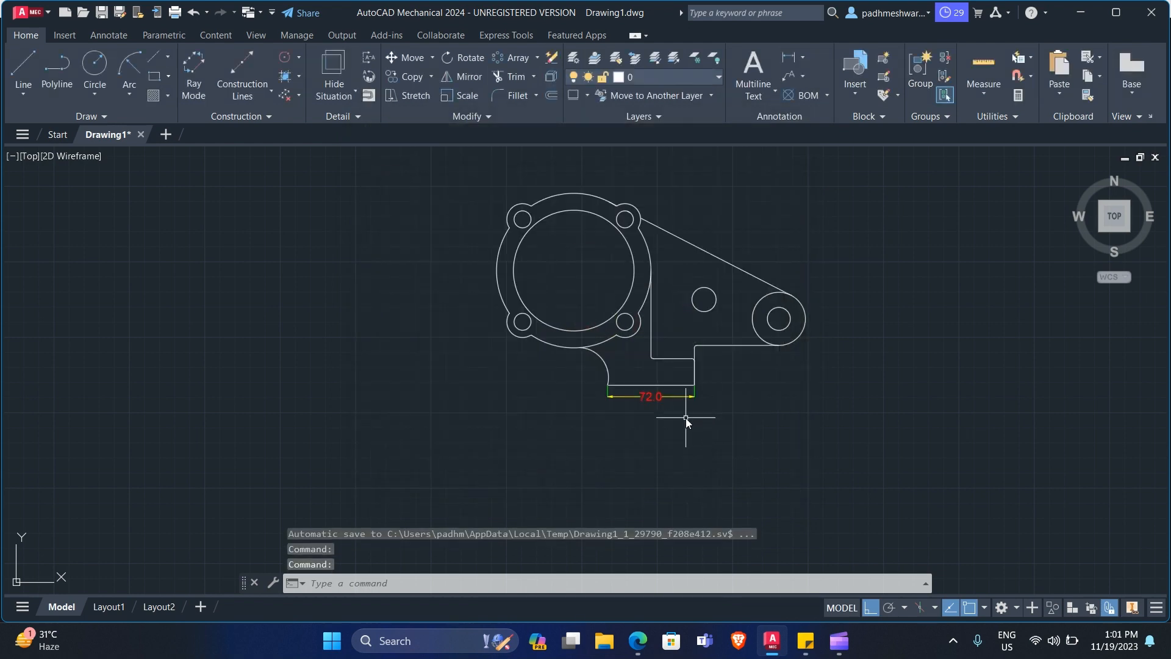
scroll(730, 440, "down", 4)
scroll(771, 405, "up", 4)
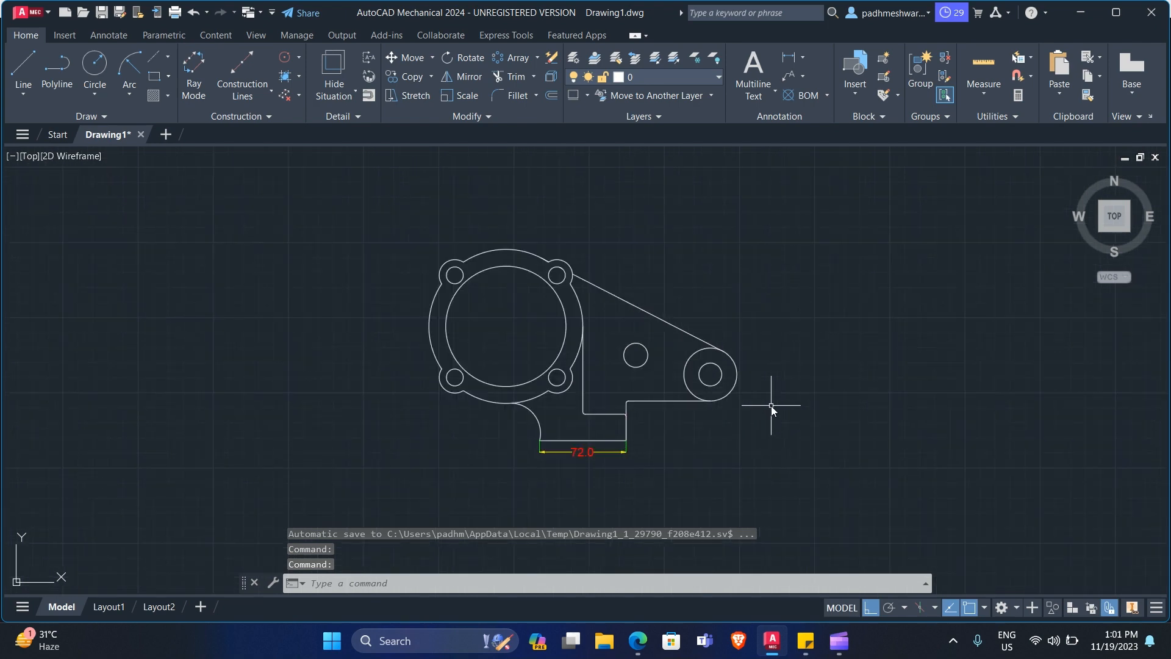
scroll(737, 439, "up", 2)
middle_click_drag(741, 445, 881, 478)
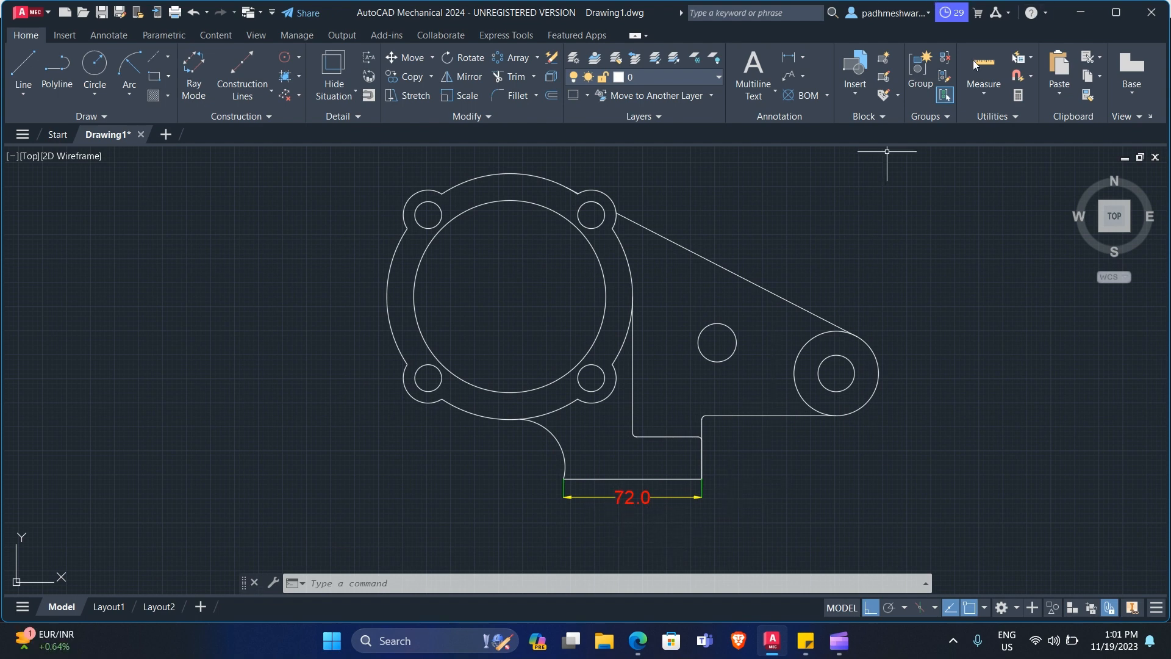
left_click(787, 58)
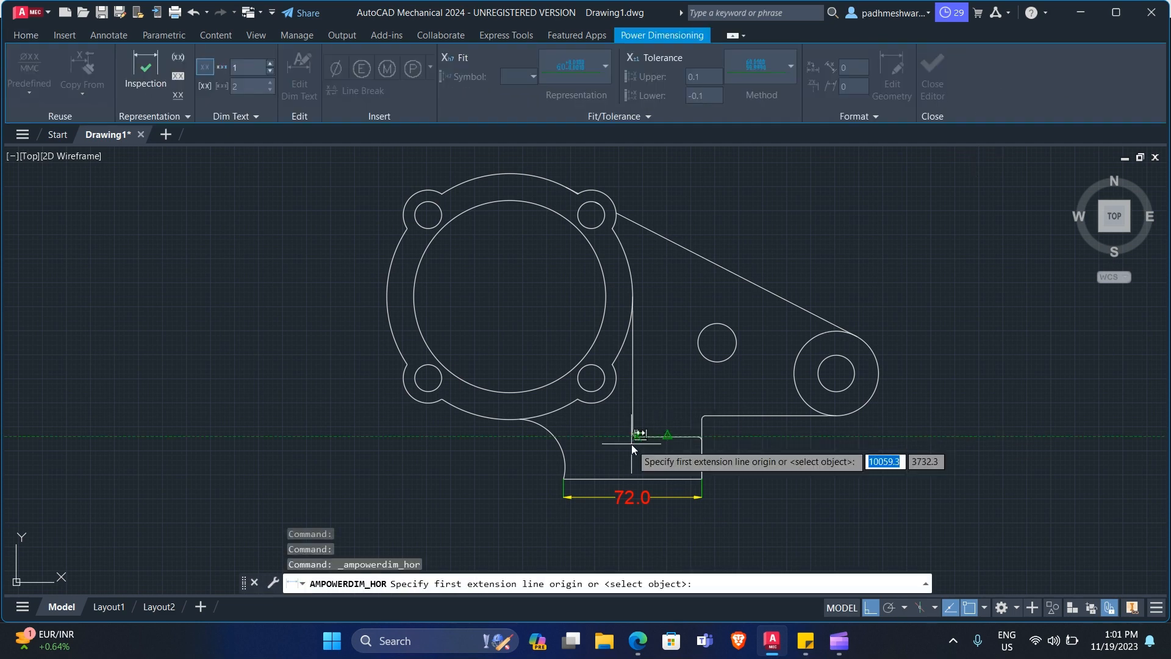
scroll(702, 455, "up", 4)
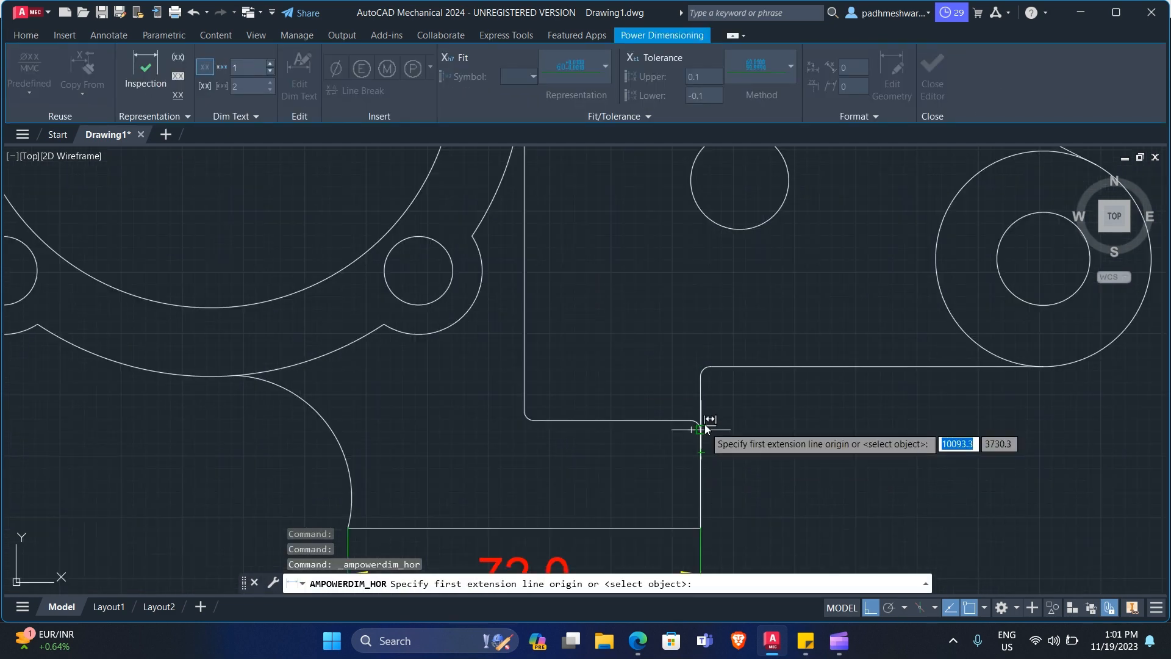
left_click(693, 421)
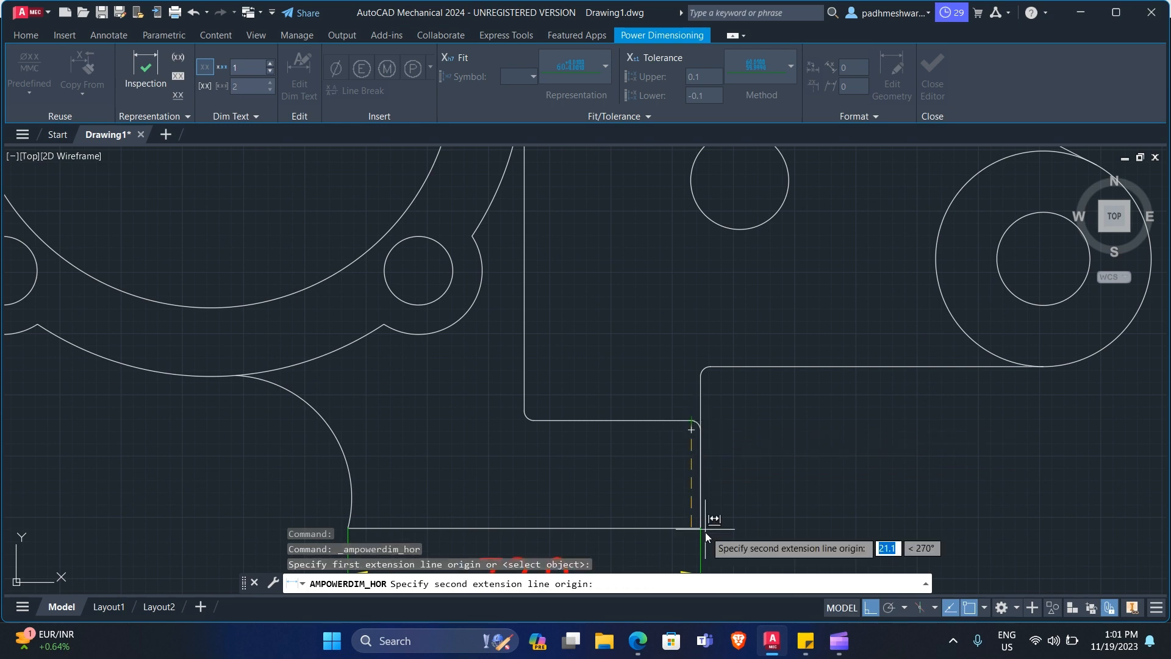
left_click(697, 527)
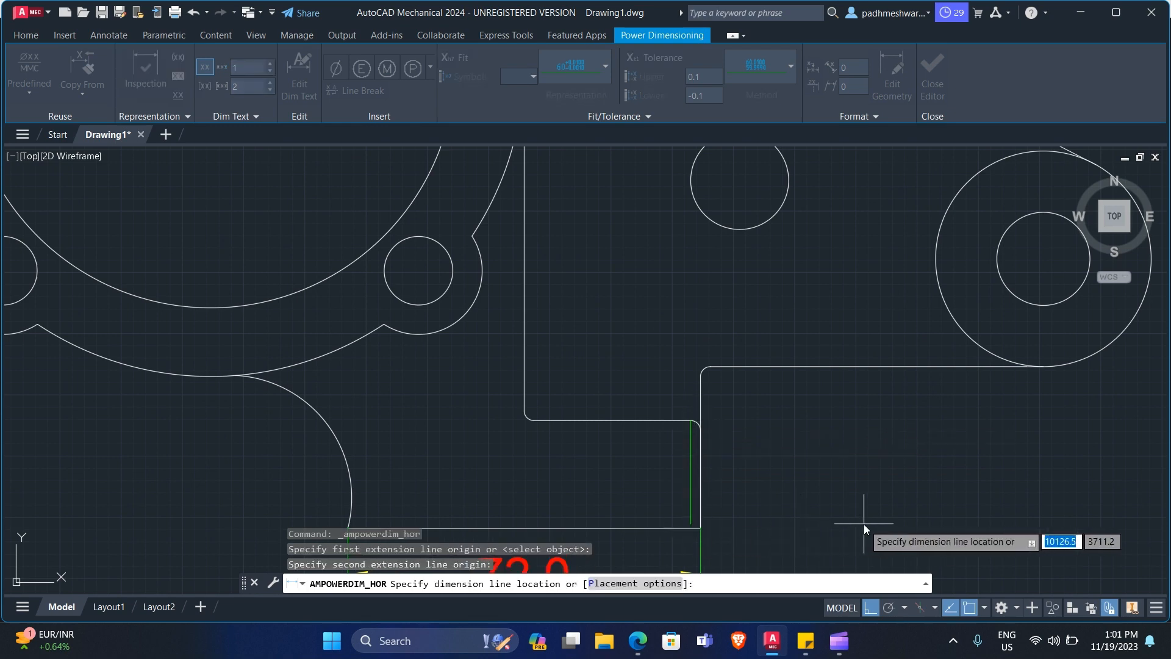
scroll(803, 484, "down", 2)
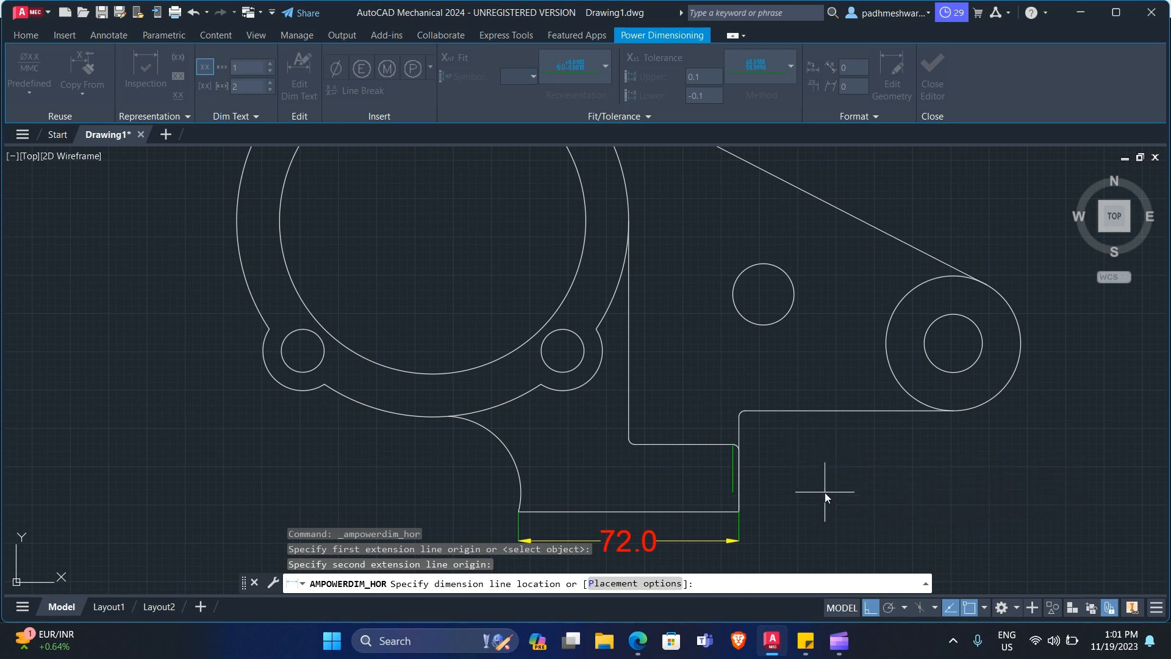
key("Escape")
key("Escape")
scroll(803, 483, "up", 2)
key("Return")
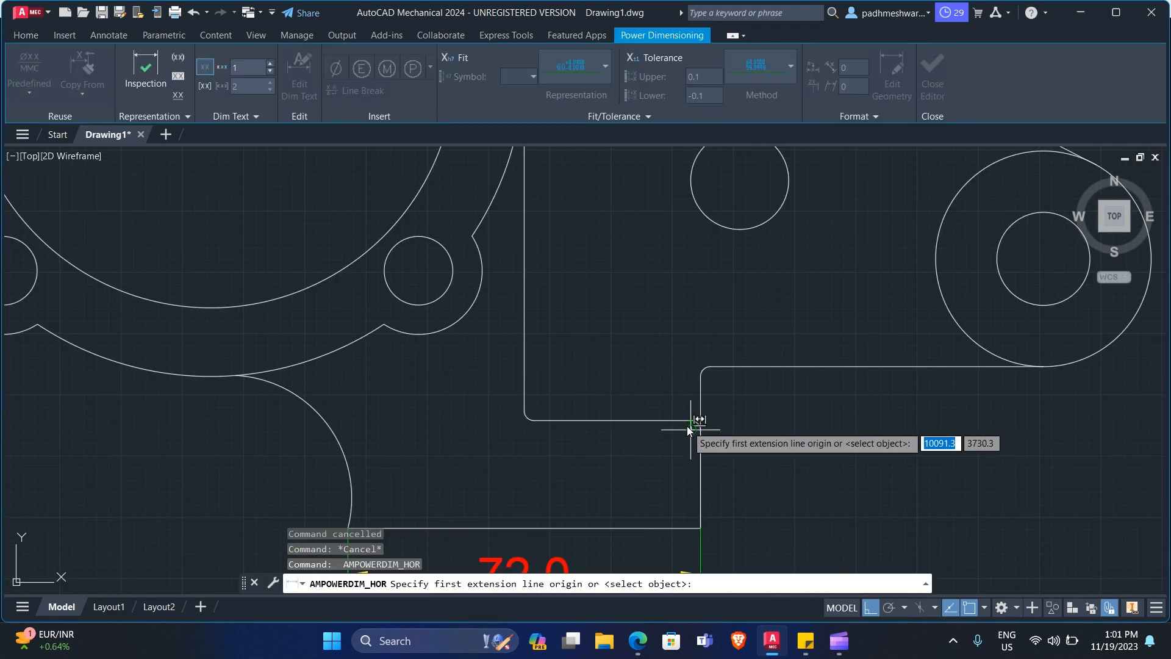
left_click(690, 421)
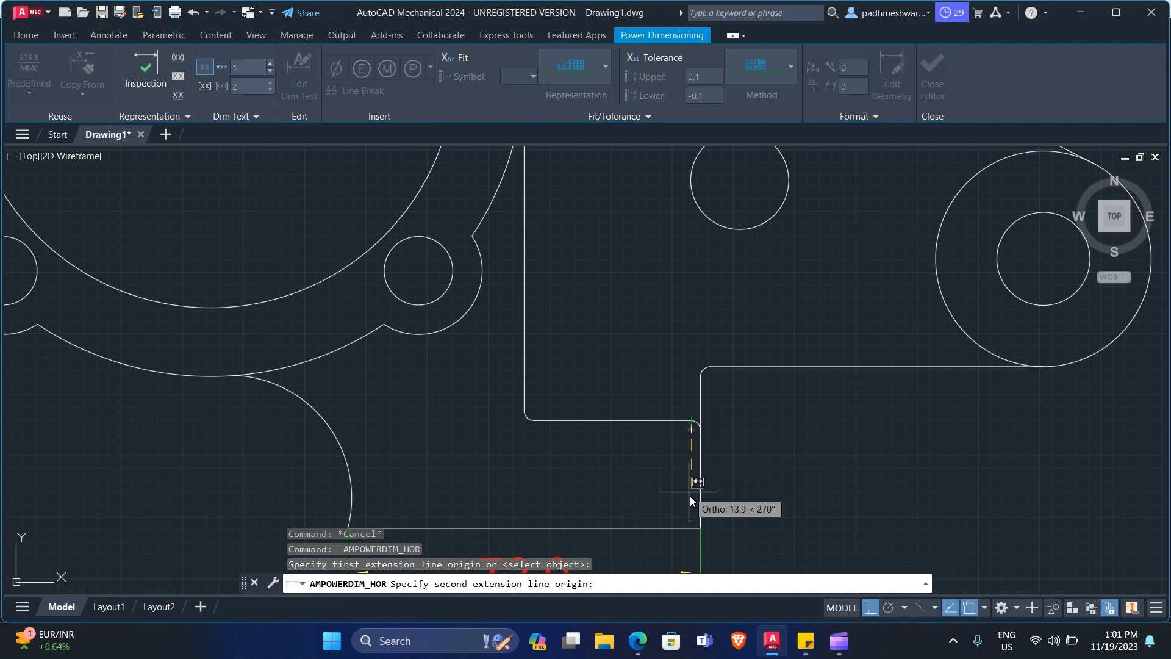
left_click(691, 528)
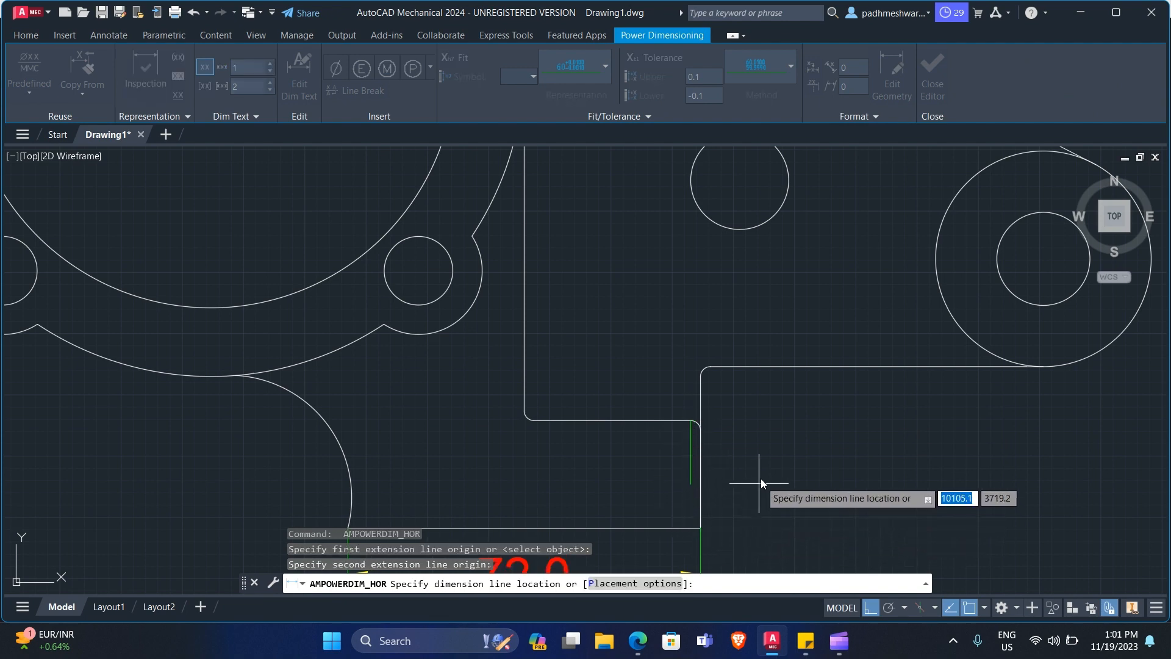
key("Escape")
key("Escape")
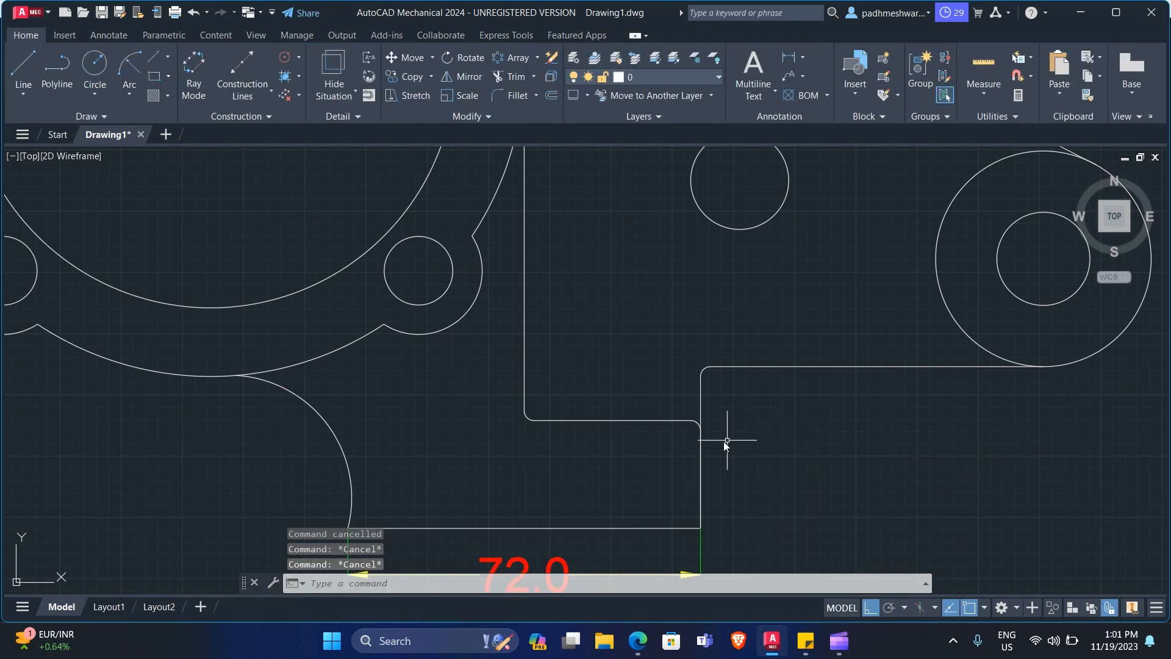
key("Return")
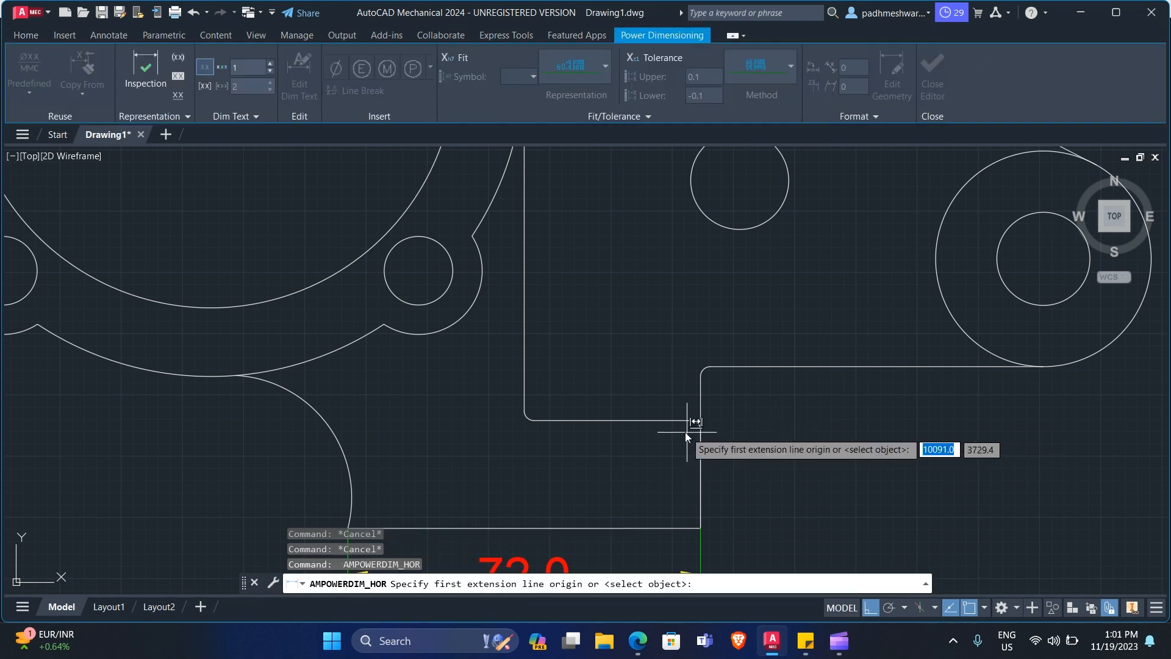
scroll(697, 422, "up", 4)
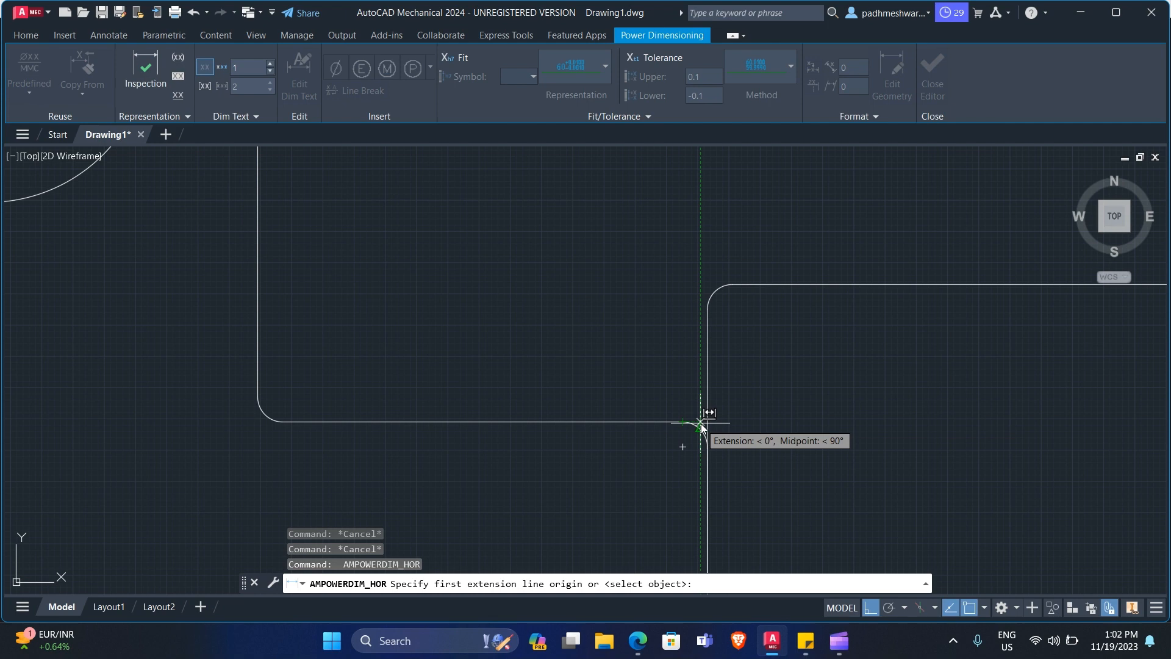
left_click(700, 422)
scroll(781, 439, "down", 4)
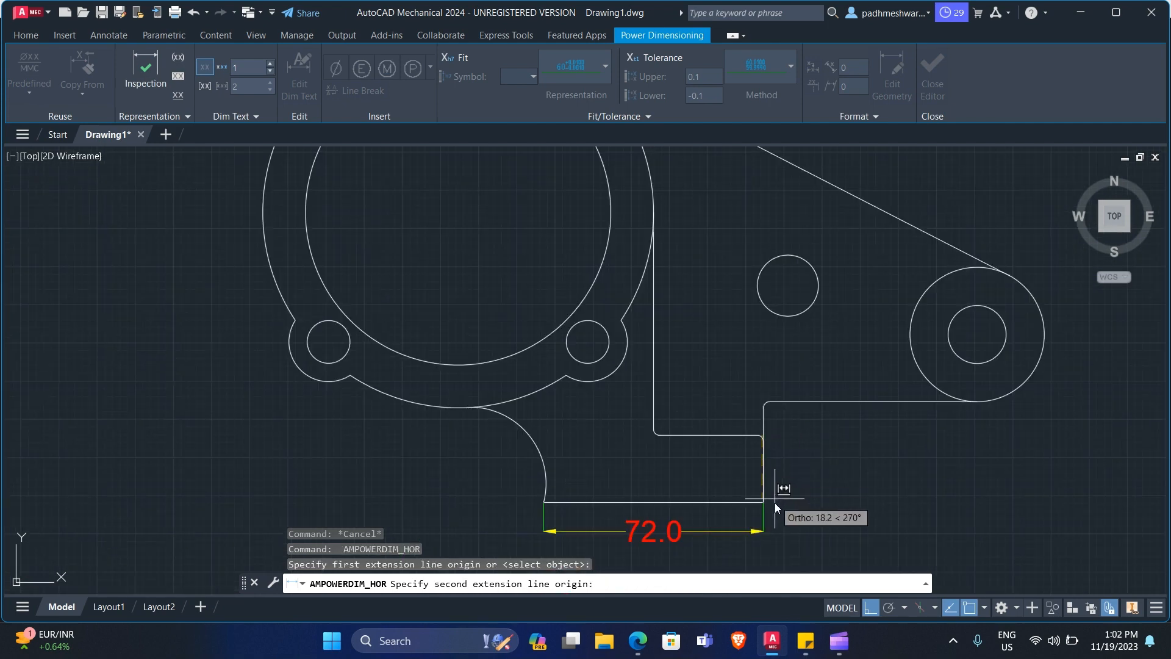
left_click(762, 503)
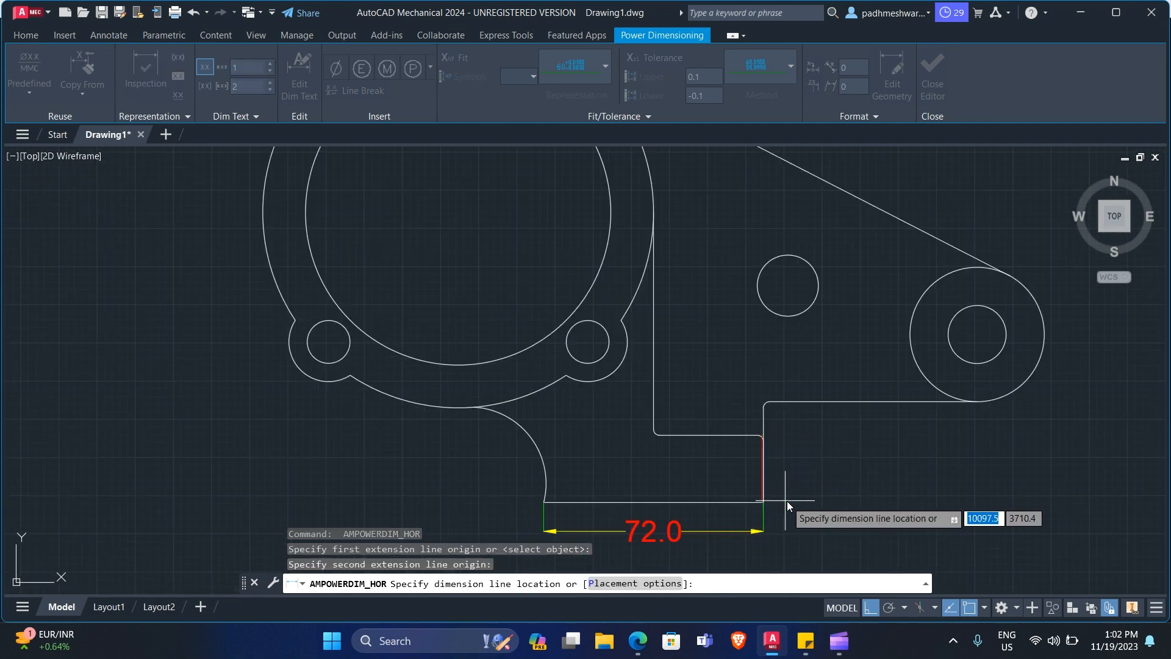
key("Escape")
key("Escape")
key("Escape")
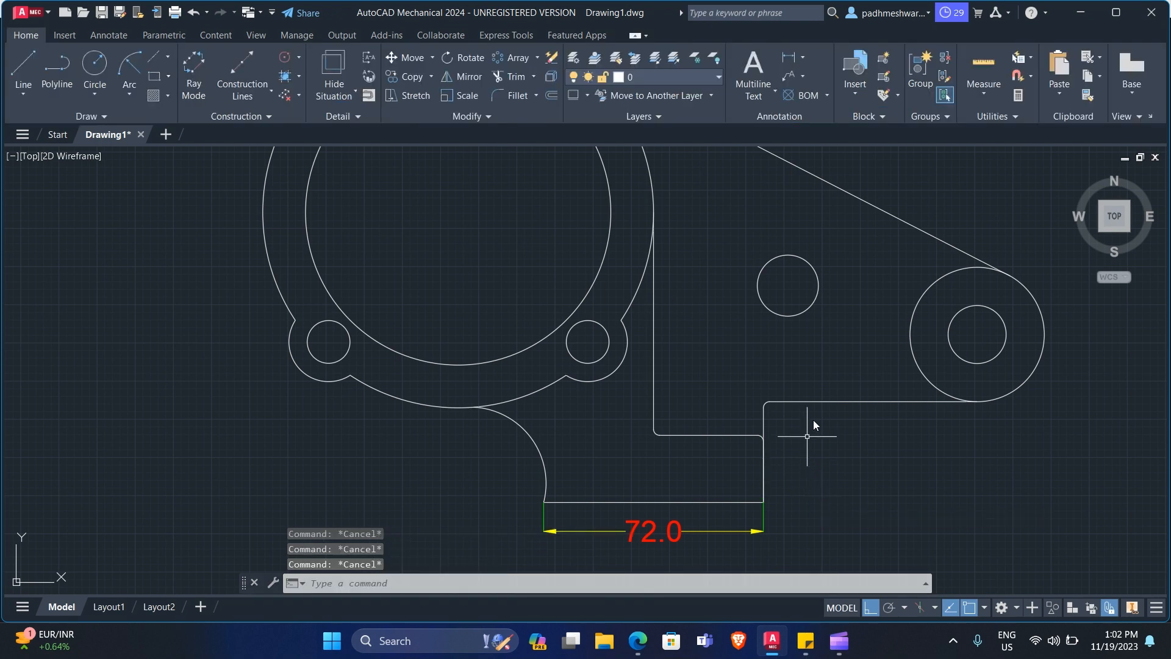
- Add a vertical dimension to the base's short right edge, from its lower corner to the step above, placed outside the outline
left_click(798, 63)
key("Escape")
left_click(803, 59)
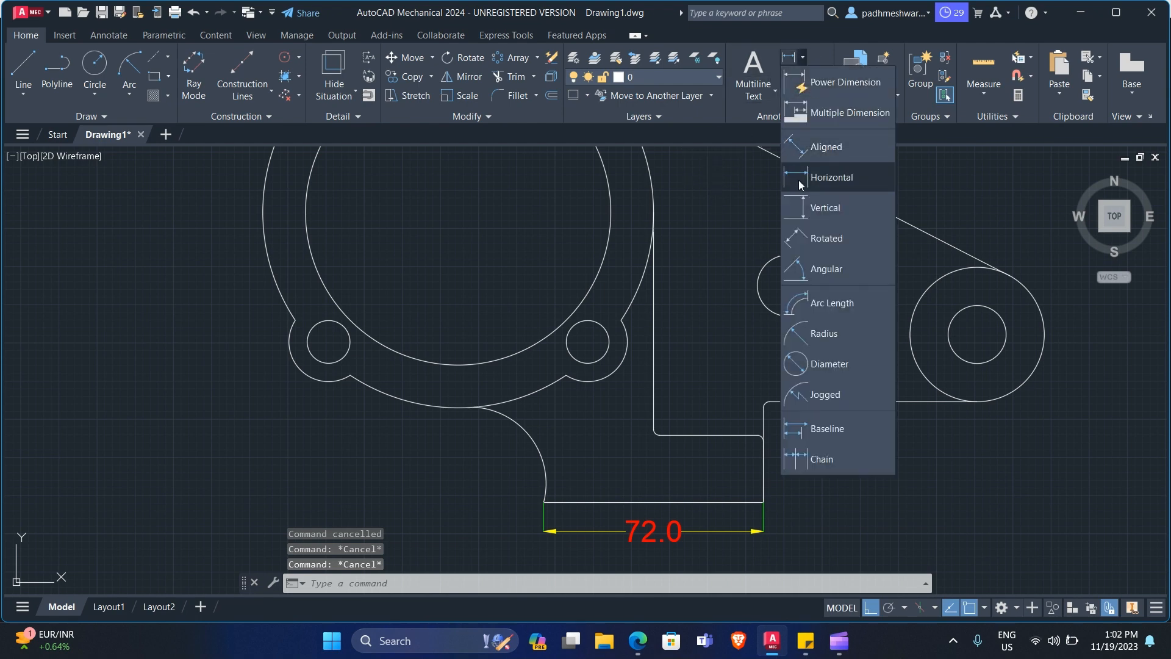
left_click(811, 209)
scroll(752, 506, "up", 5)
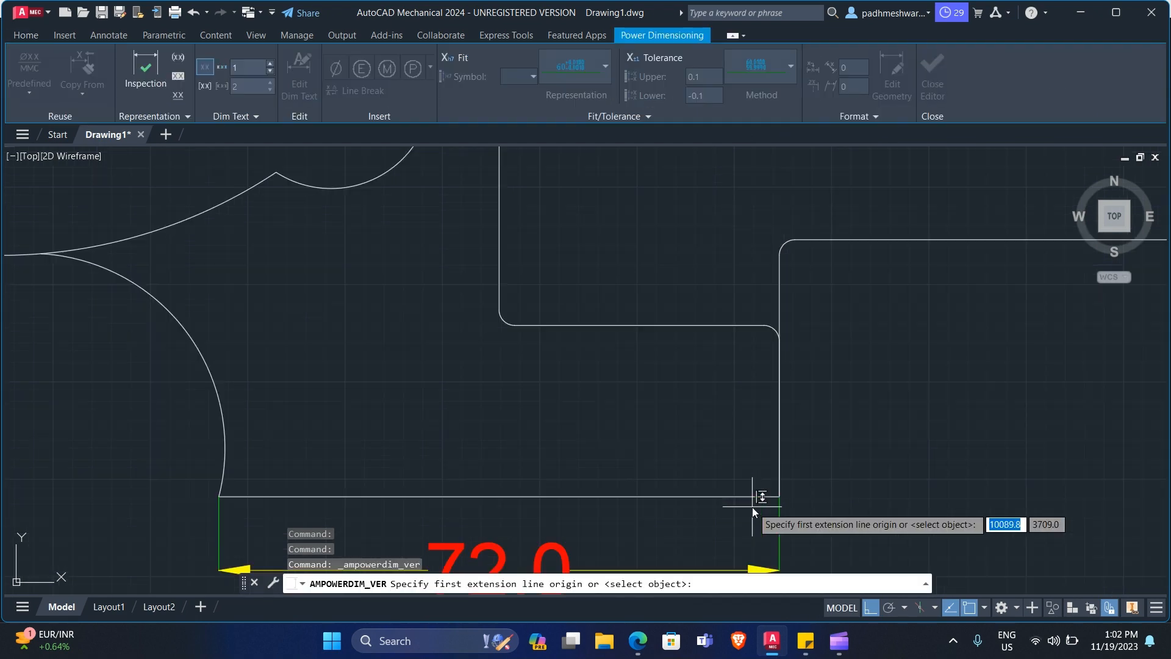
left_click(781, 497)
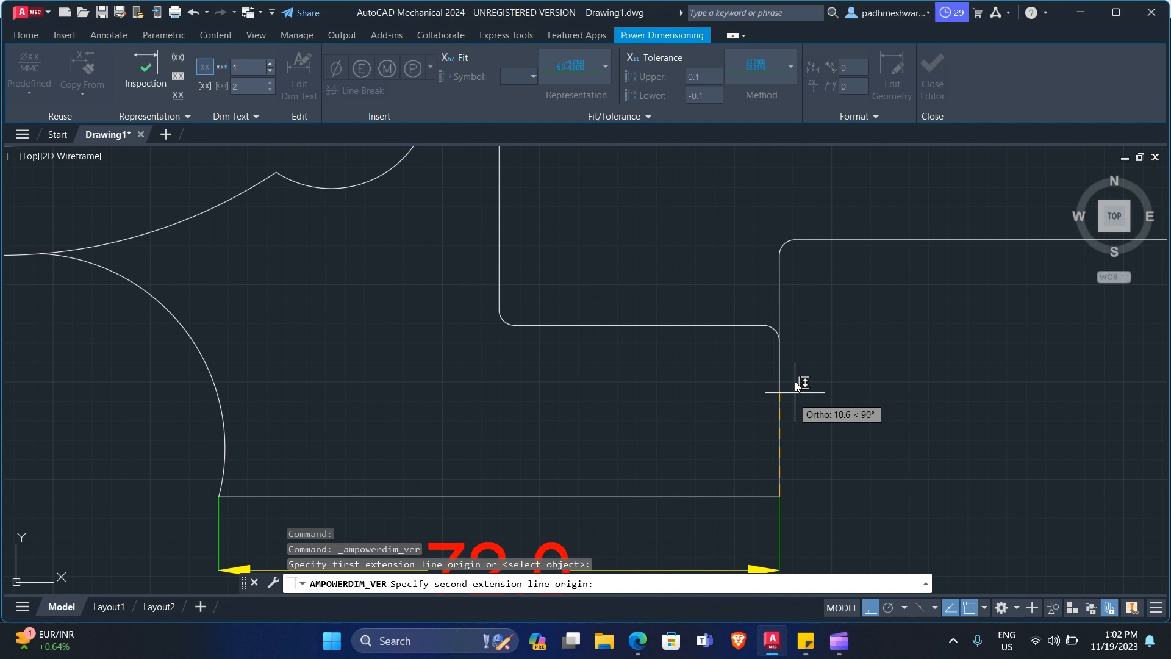
left_click(780, 325)
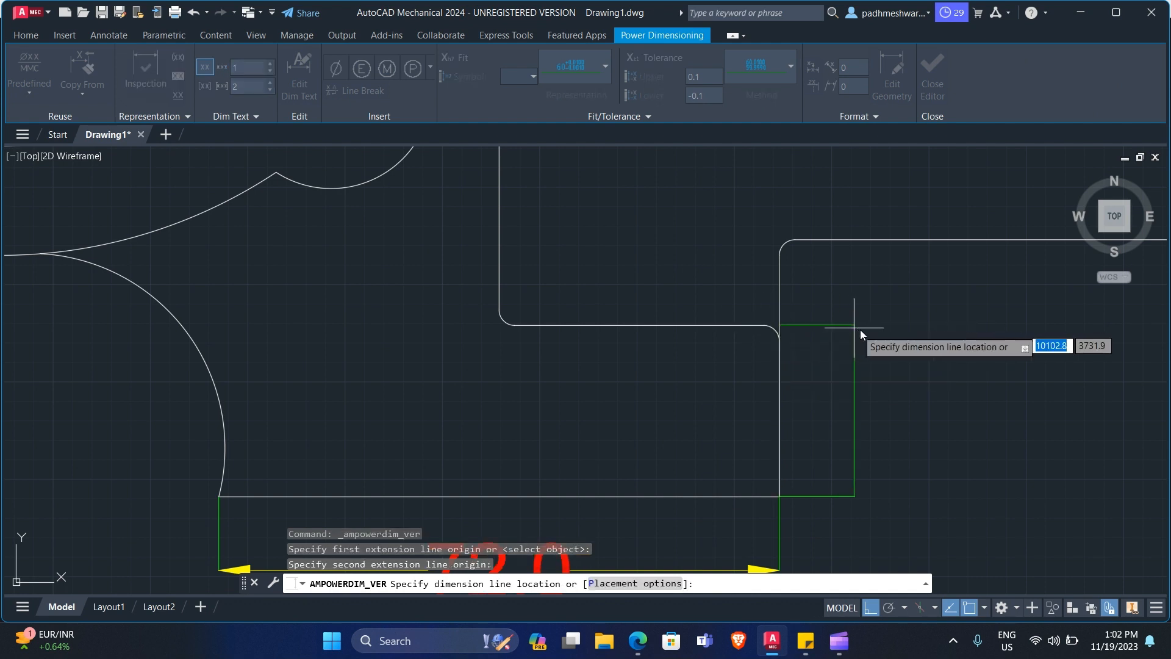
left_click(1020, 399)
scroll(1008, 407, "down", 4)
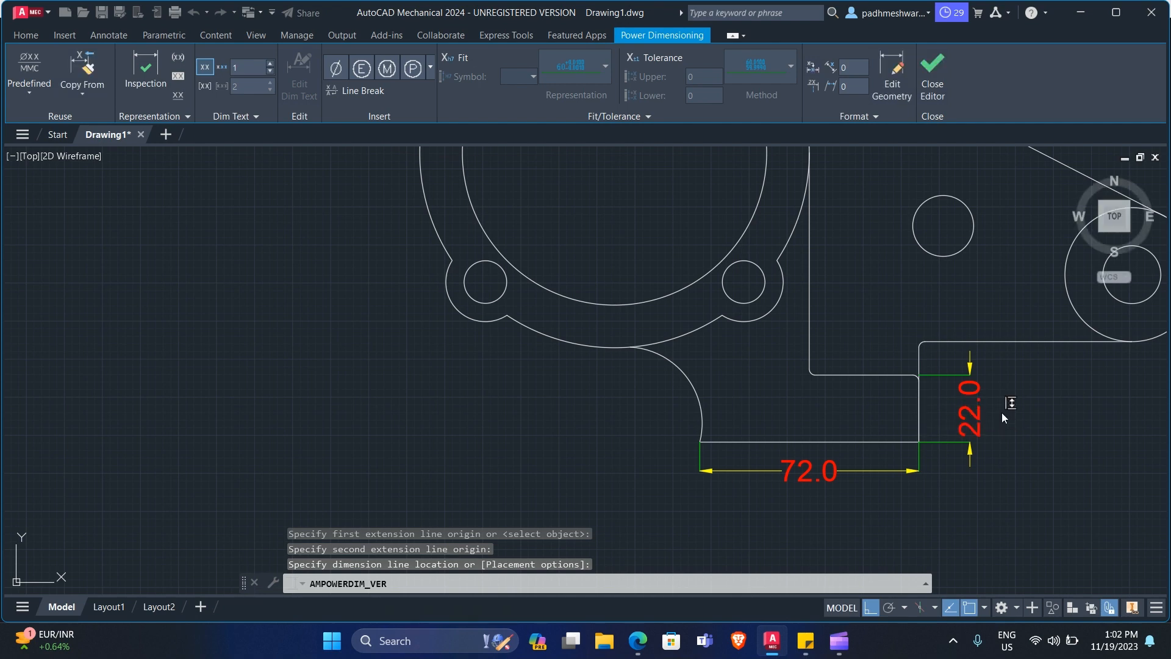
left_click(1002, 412)
- Add a diameter dimension to the inner circle of the right boss, with its text outside the boss
scroll(991, 371, "down", 2)
middle_click_drag(860, 415, 133, 427)
middle_click_drag(342, 478, 442, 507)
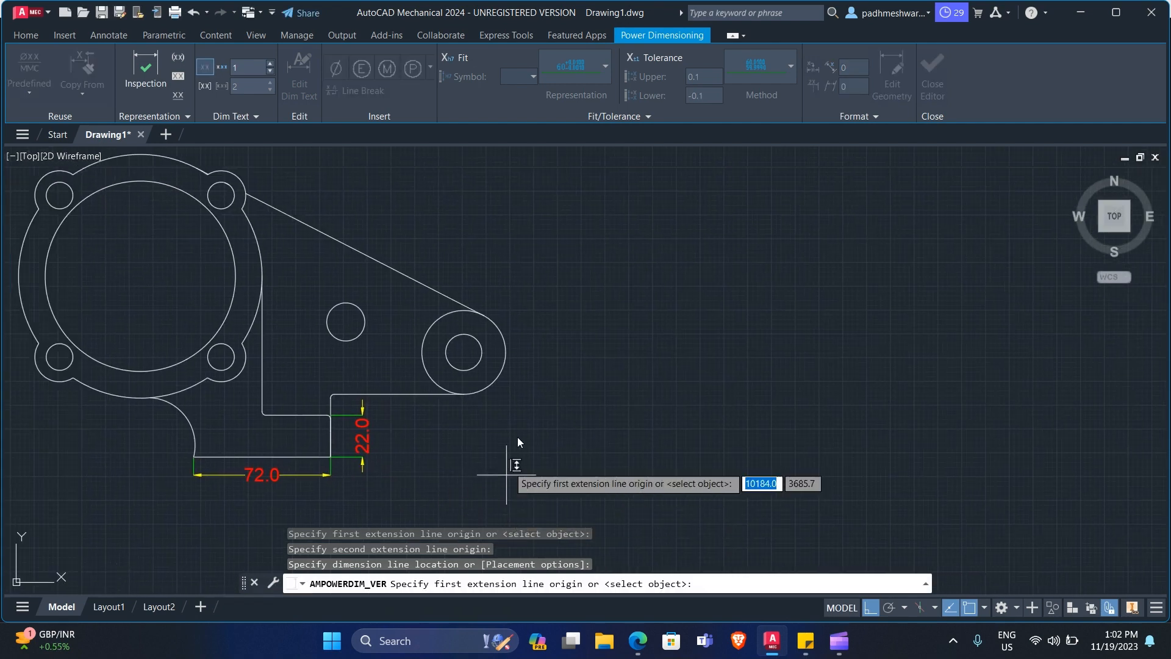
left_click(26, 35)
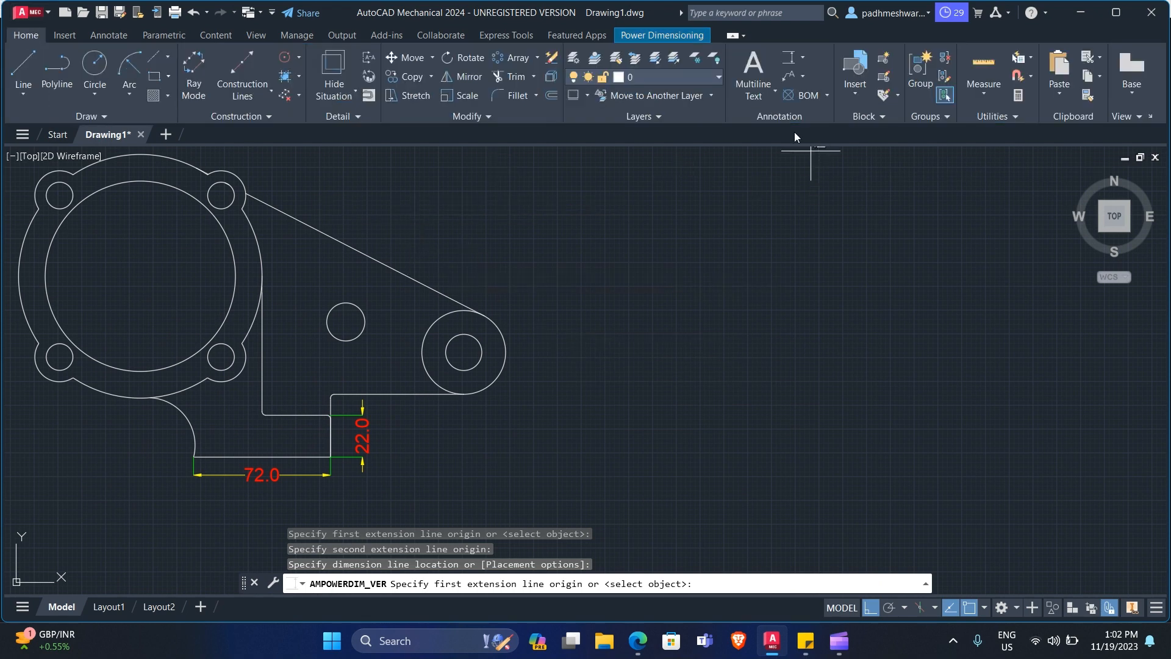
left_click(805, 57)
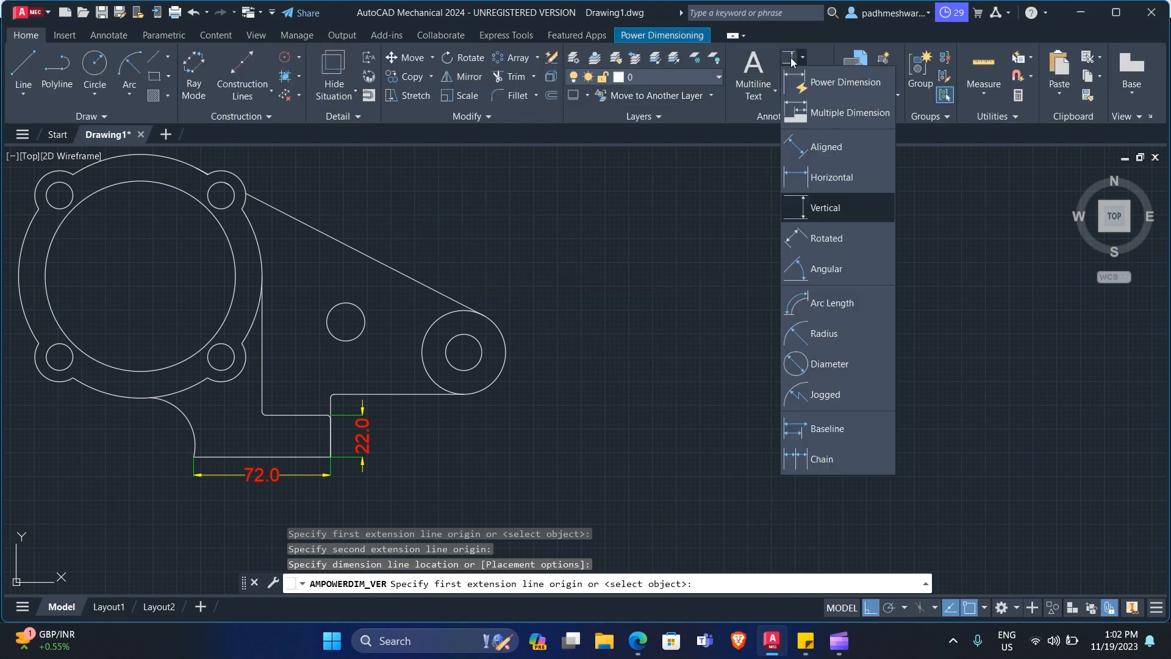
left_click(811, 364)
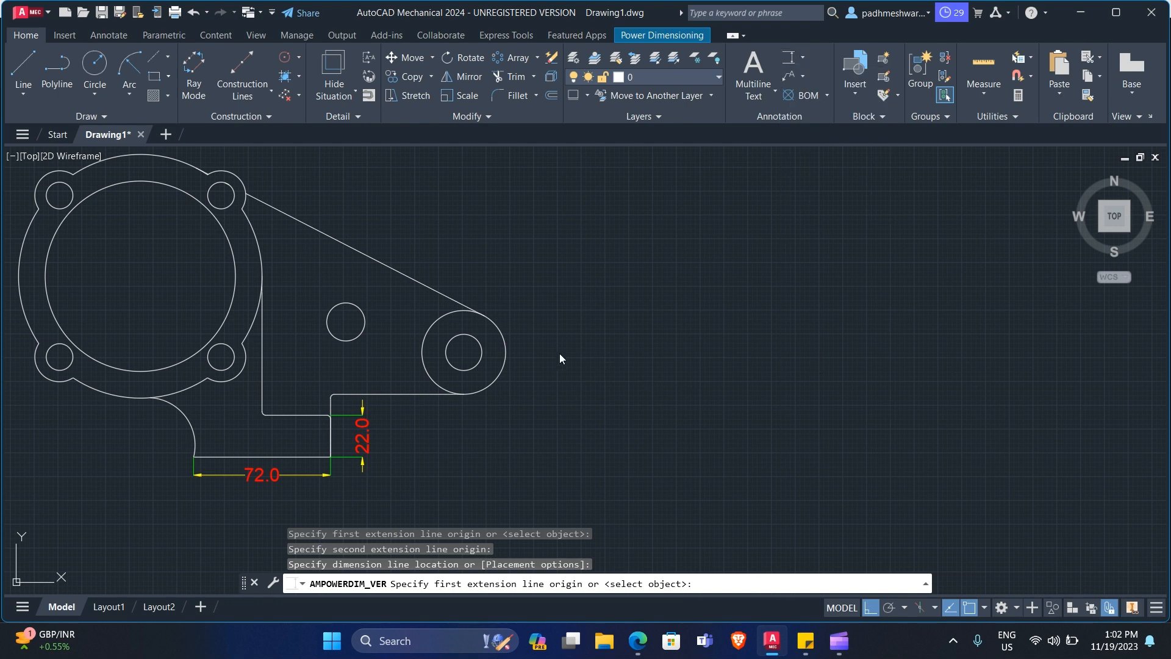
key("Escape")
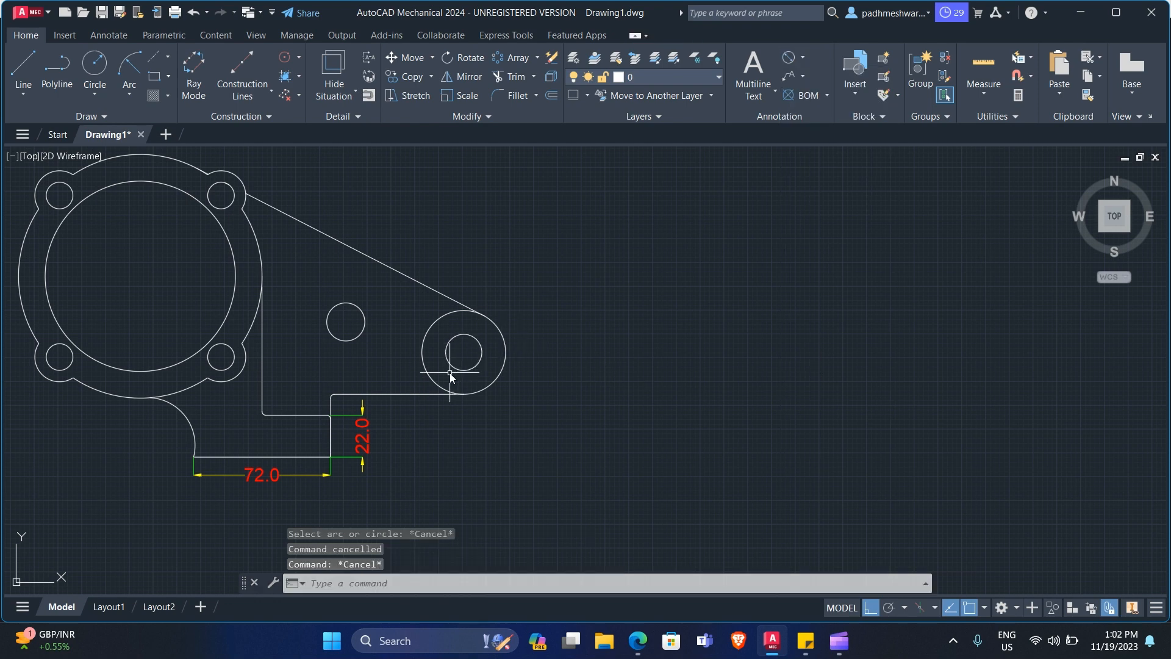
left_click(482, 347)
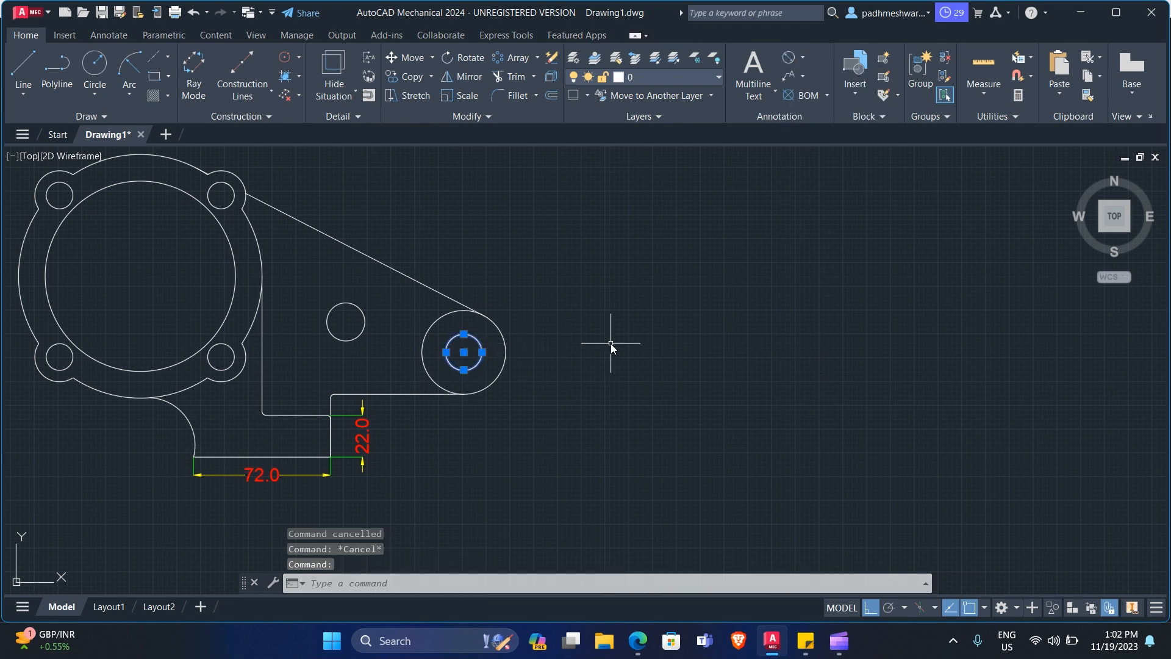
left_click(796, 57)
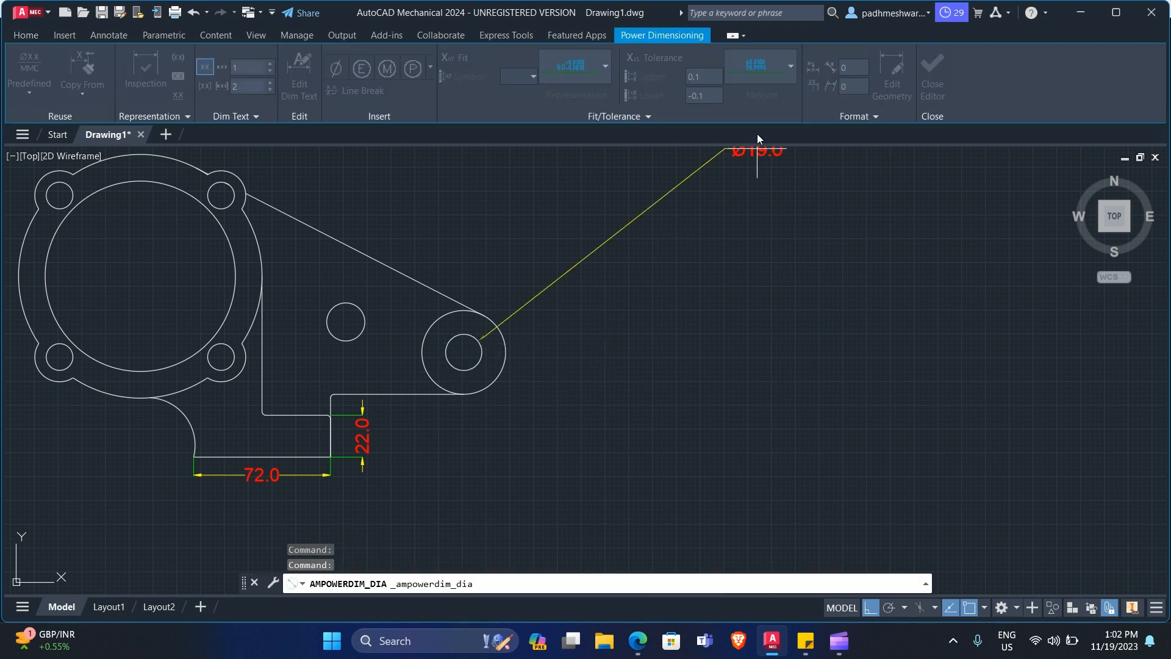
left_click(500, 346)
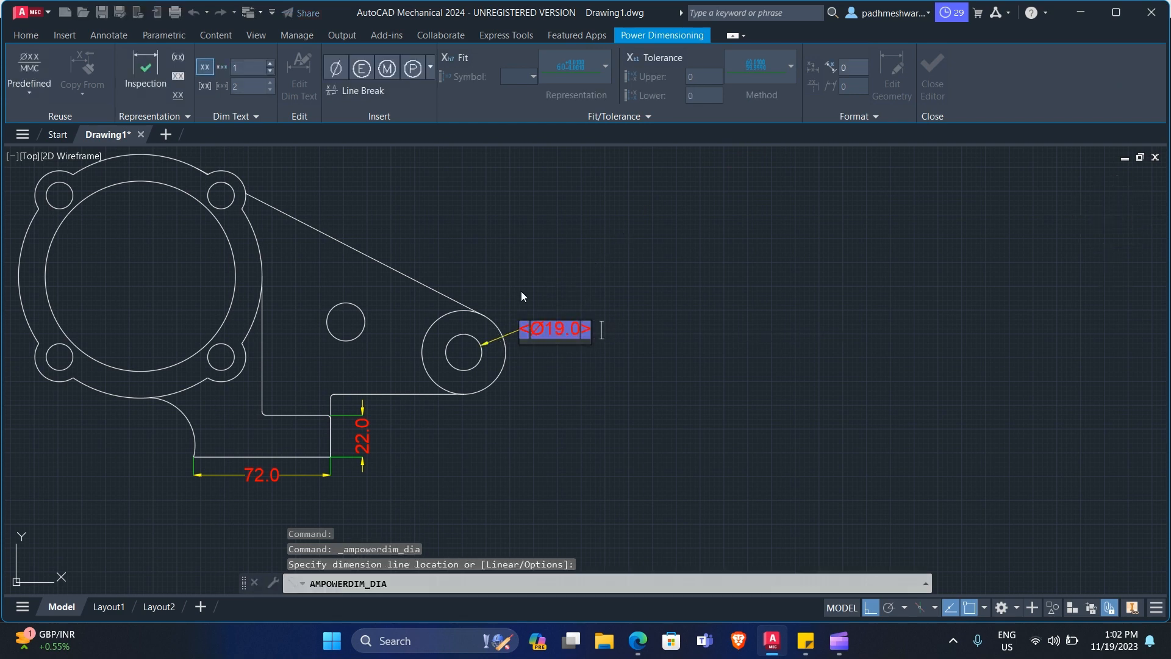
left_click(509, 298)
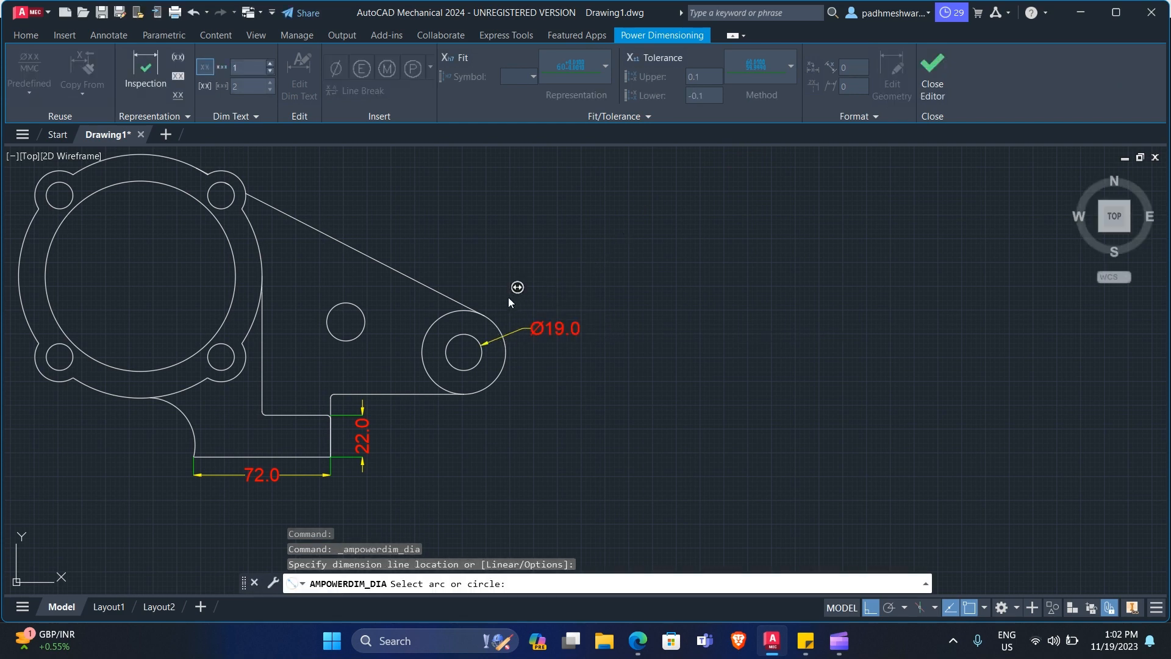
key("Escape")
- Add a diameter dimension to the right boss's outer circle, placed just above the inner circle's dimension
key("Return")
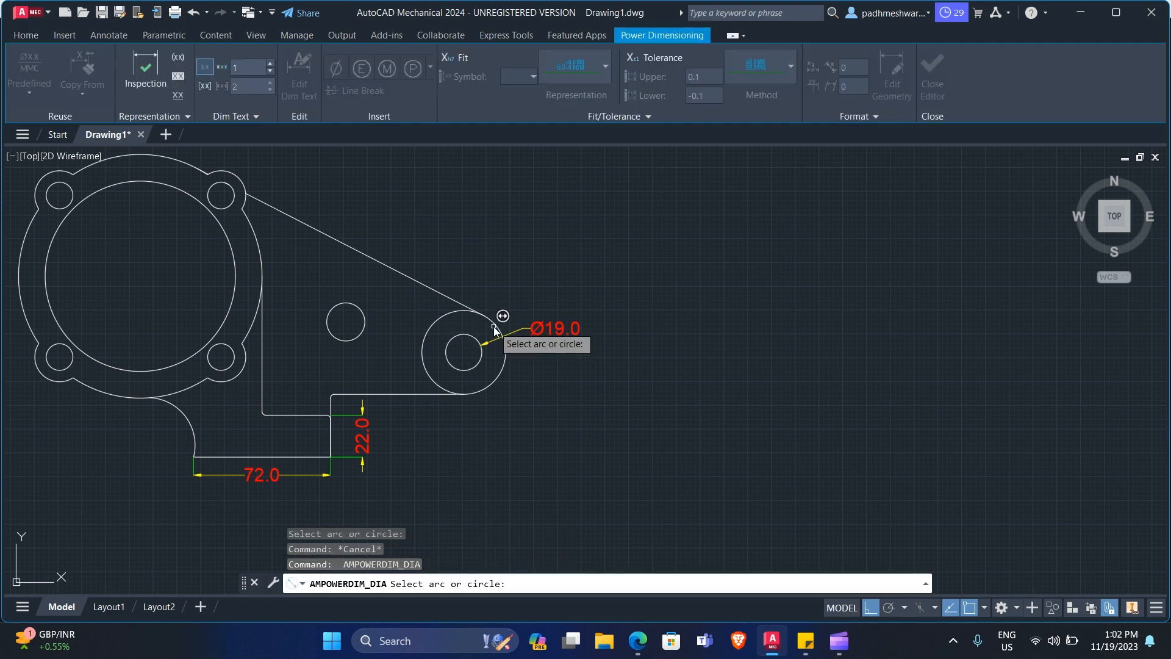
left_click(495, 330)
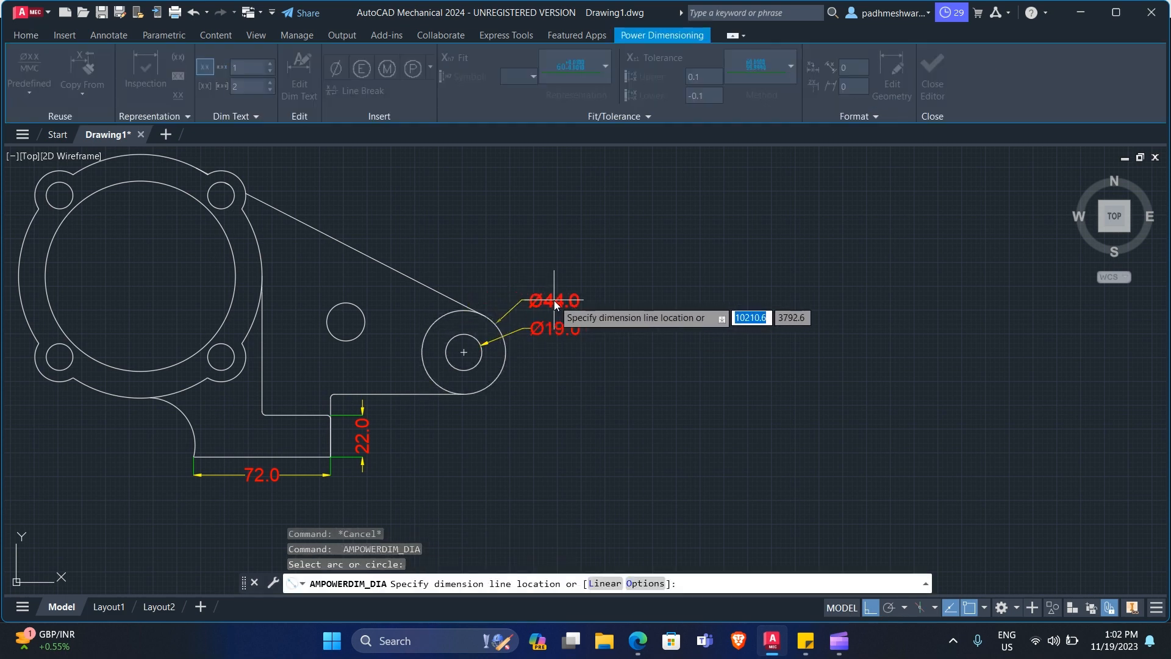
left_click(553, 305)
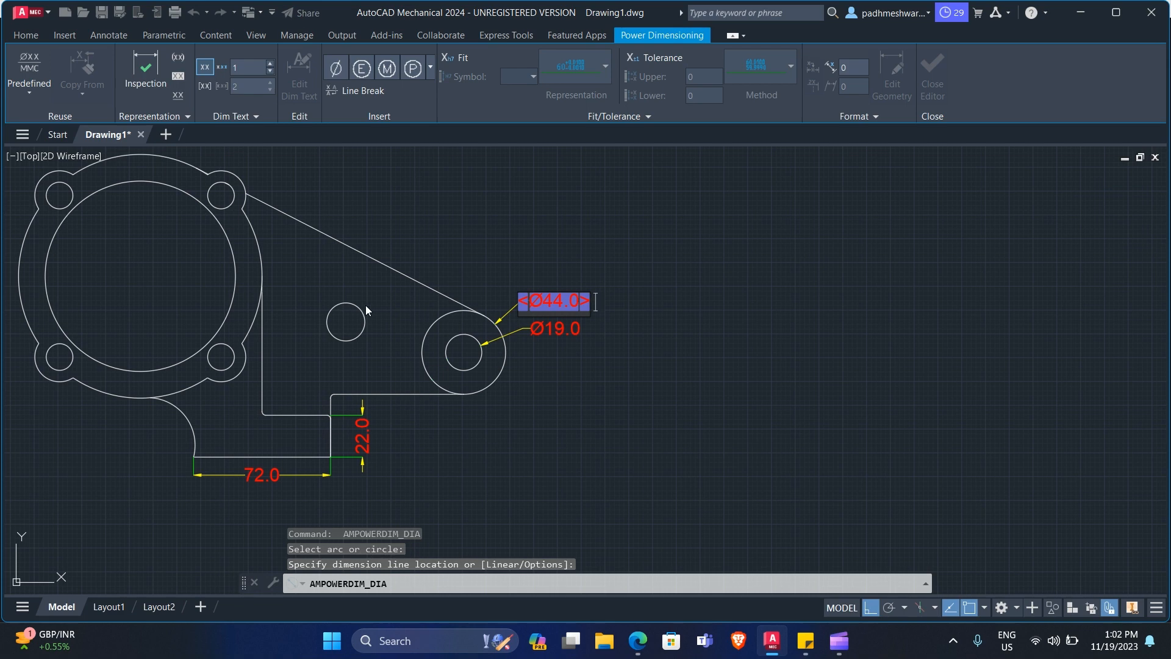
key("Escape")
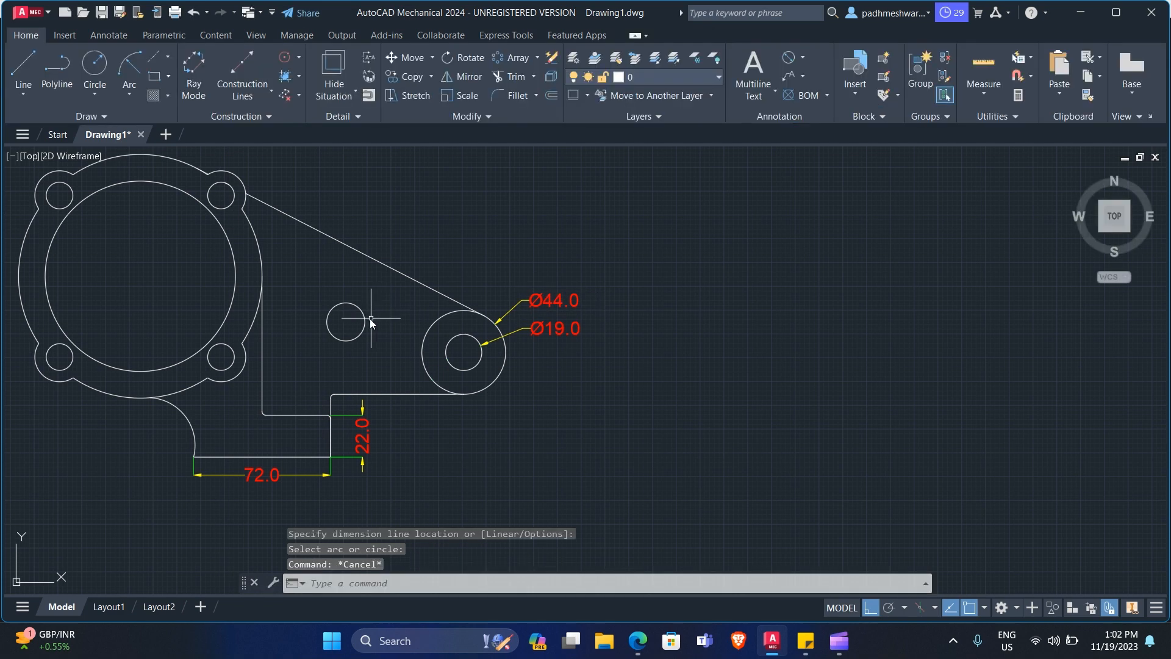
- Add a diameter dimension to the single hole in the web, placed beside it inside the sloped edge
key("Return")
key("Return")
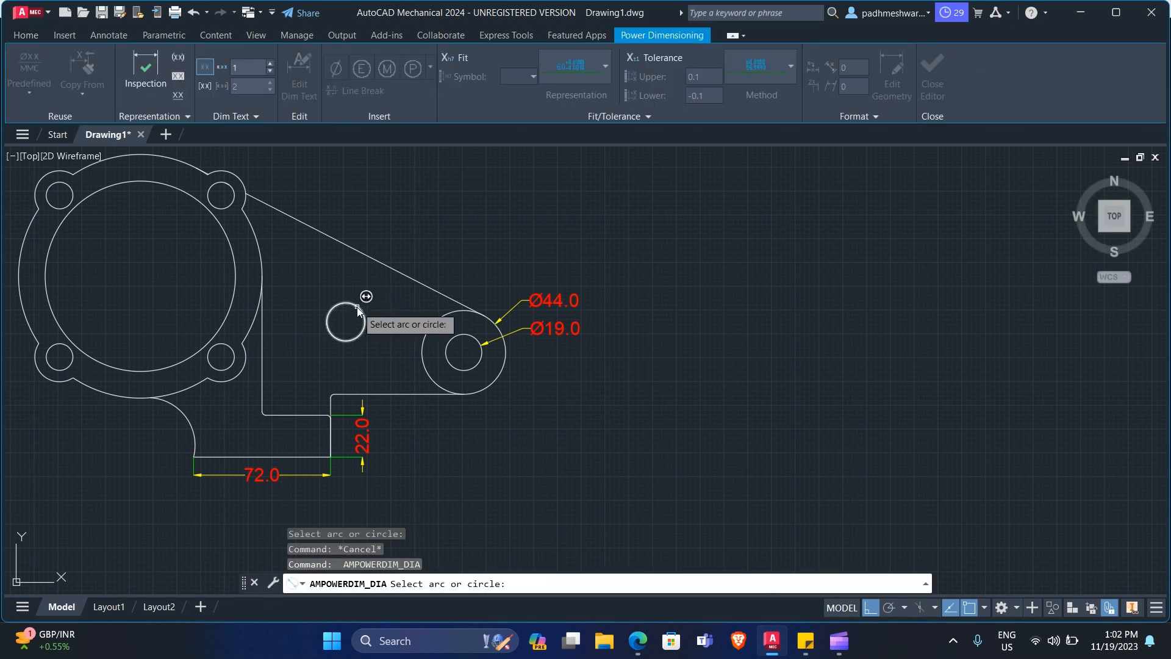
left_click(357, 306)
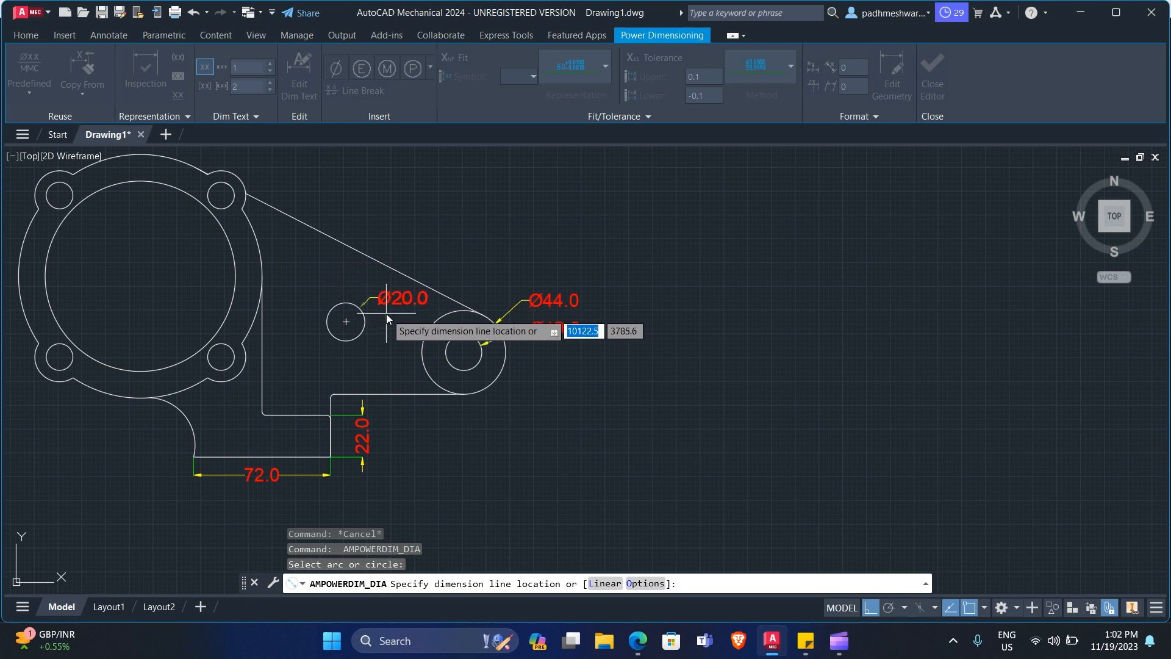
left_click(386, 313)
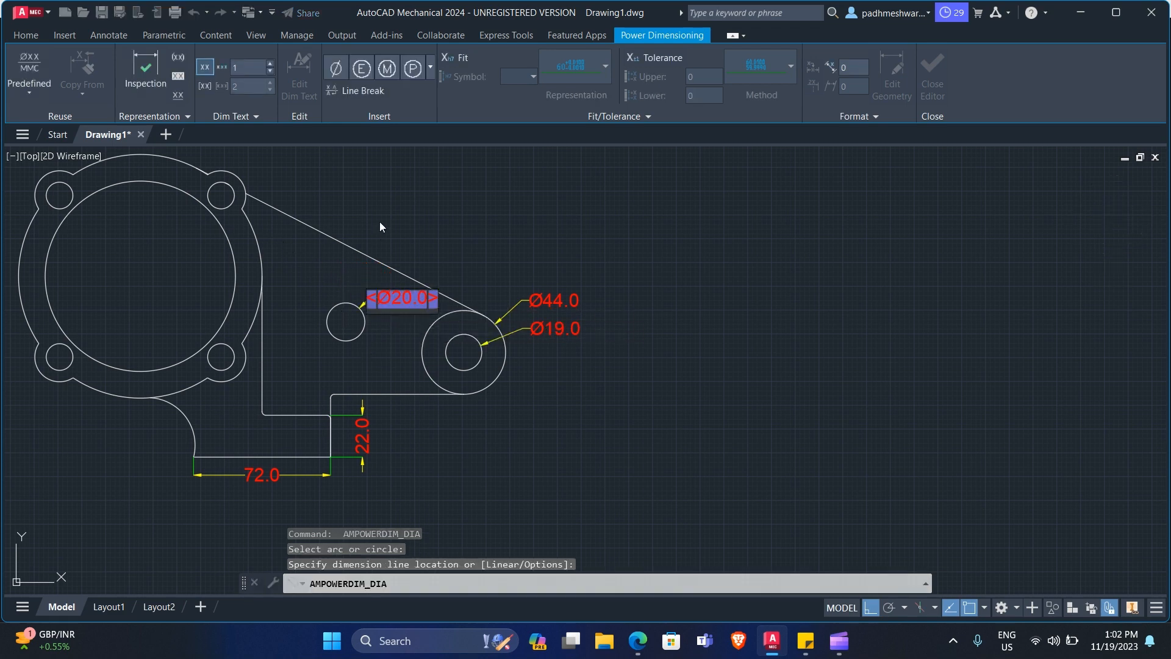
left_click(418, 250)
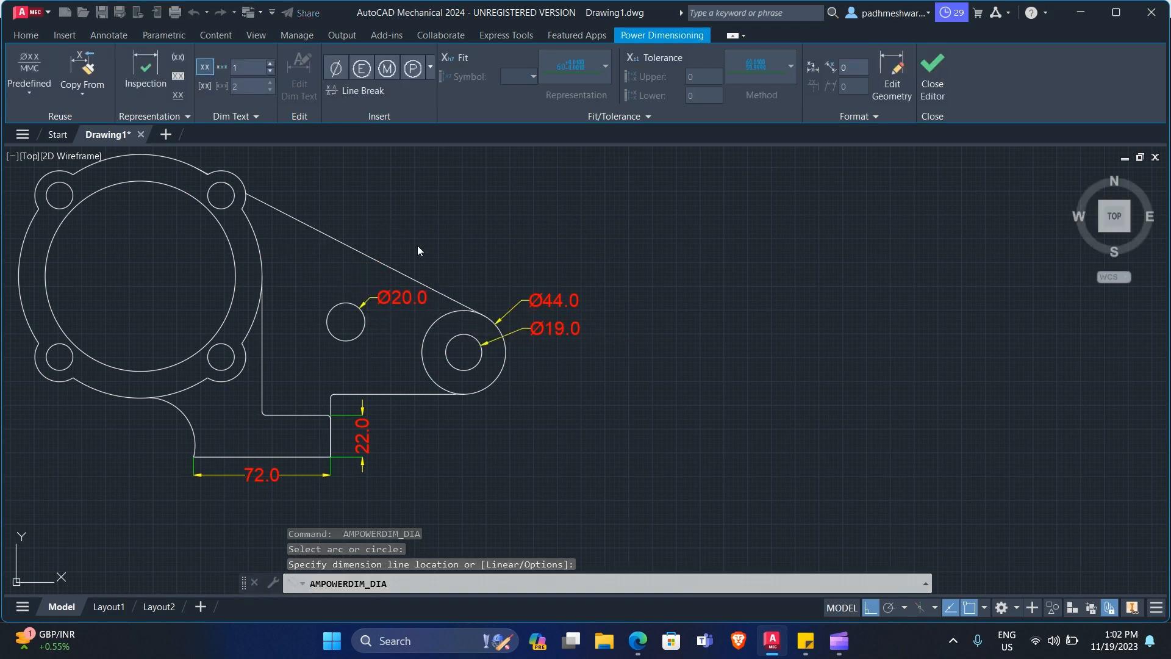
- Add a diameter dimension to the large flange's outer arc, placed above the flange
mouse_move(238, 250)
middle_mouse_down()
mouse_move(363, 501)
mouse_move(401, 400)
middle_mouse_up()
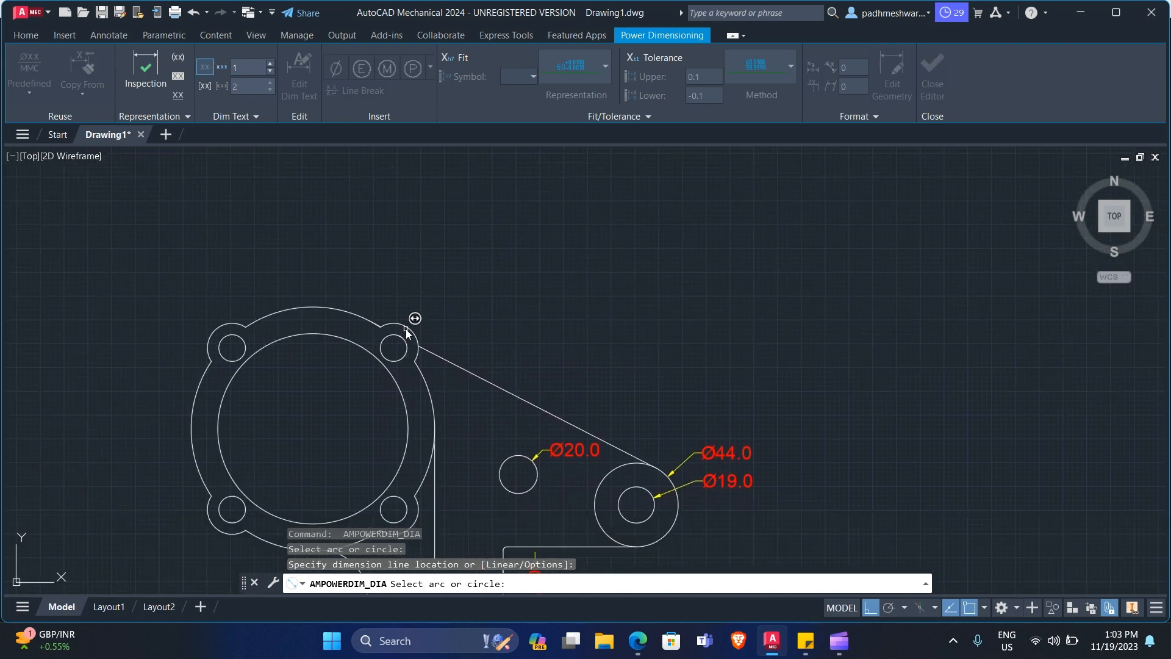
left_click(336, 307)
left_click(394, 270)
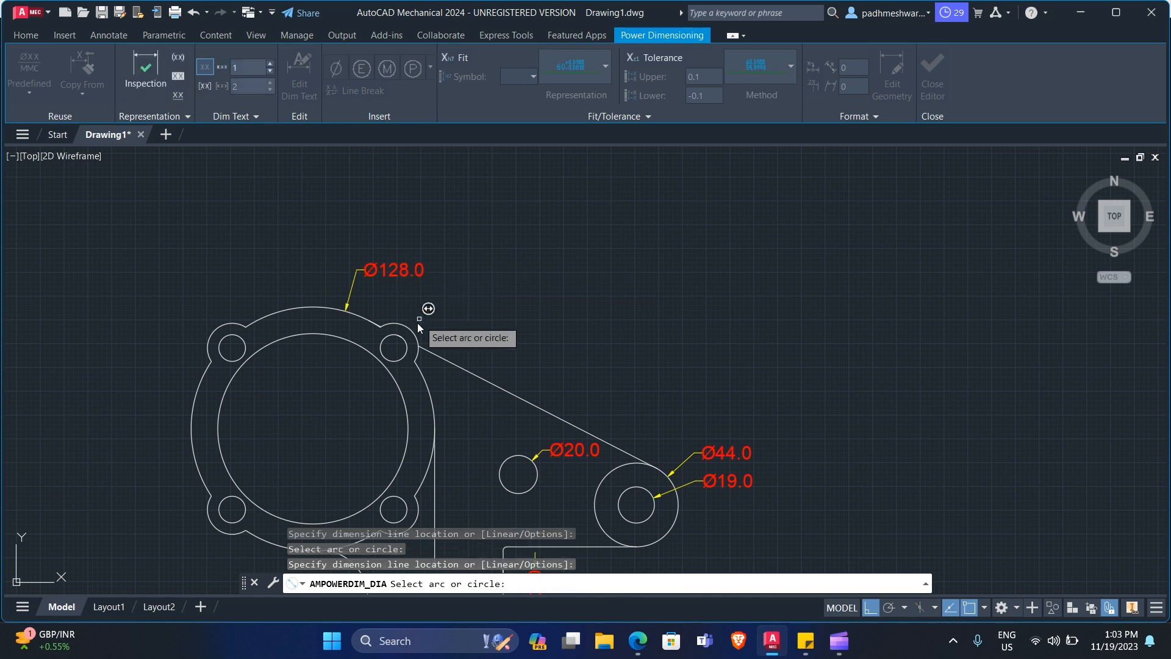
- Add diameter dimensions to the upper-left lug's outer arc and its hole, placed beside the lug, and end the command
left_click(224, 327)
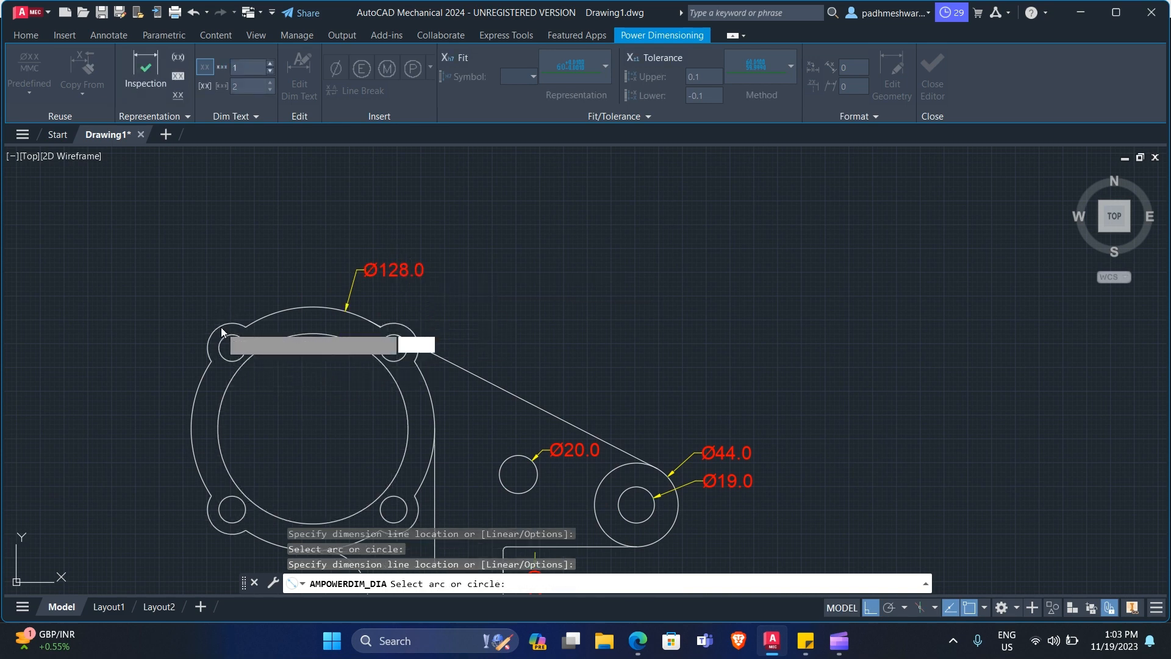
left_click(193, 295)
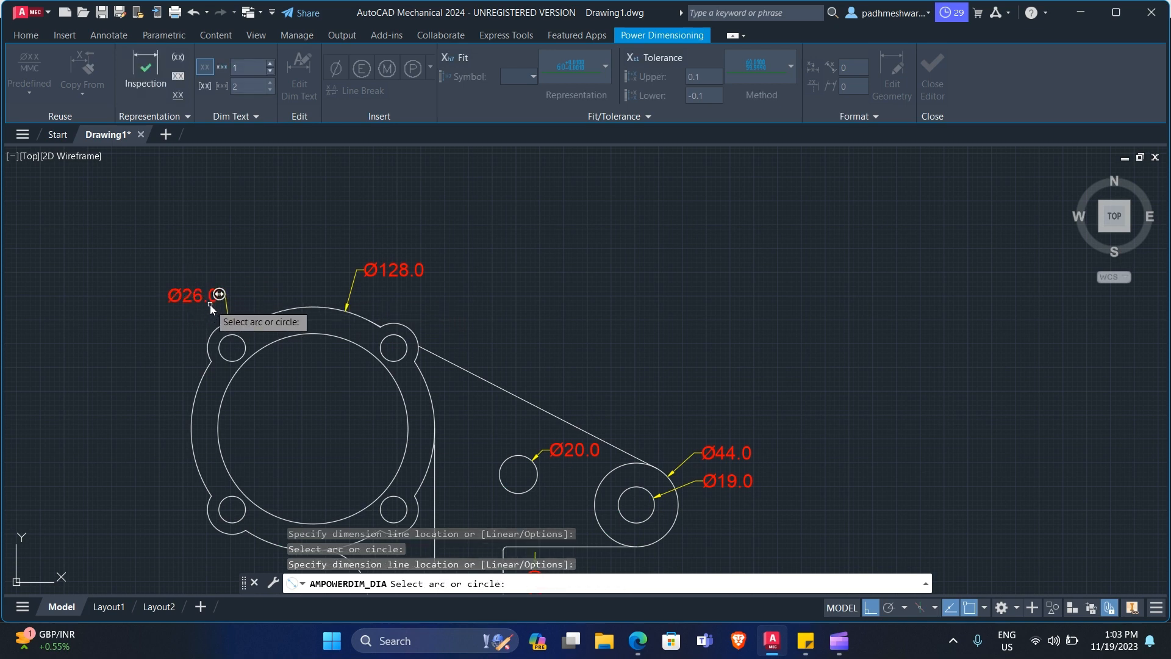
left_click(221, 344)
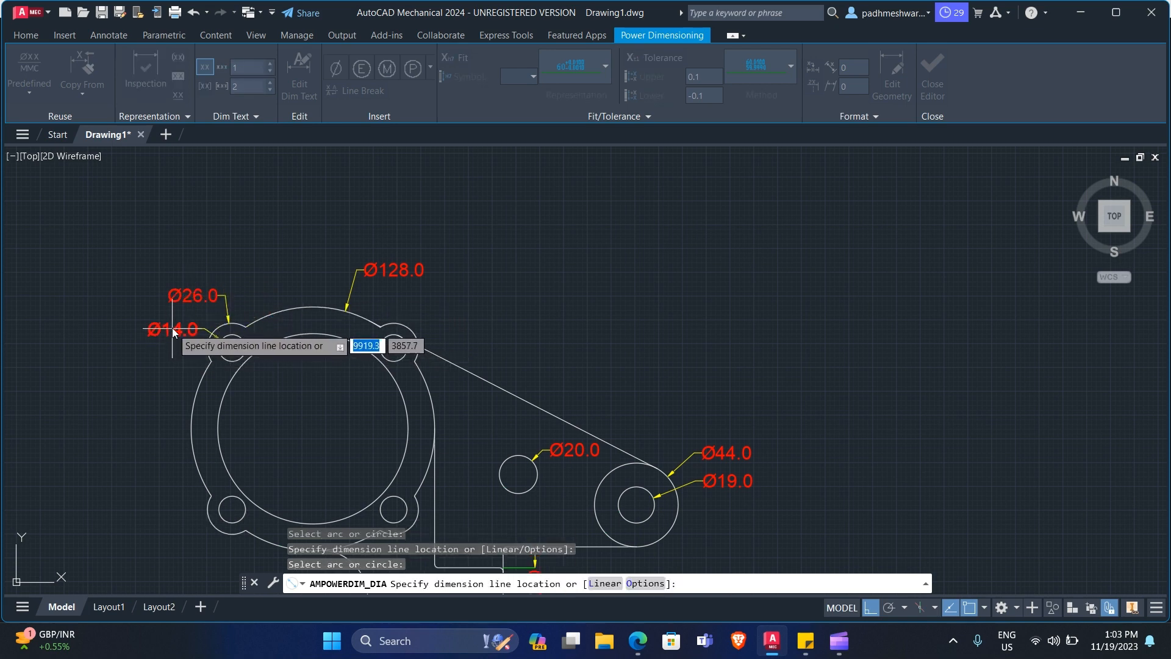
left_click(171, 327)
key("Escape")
key("Escape")
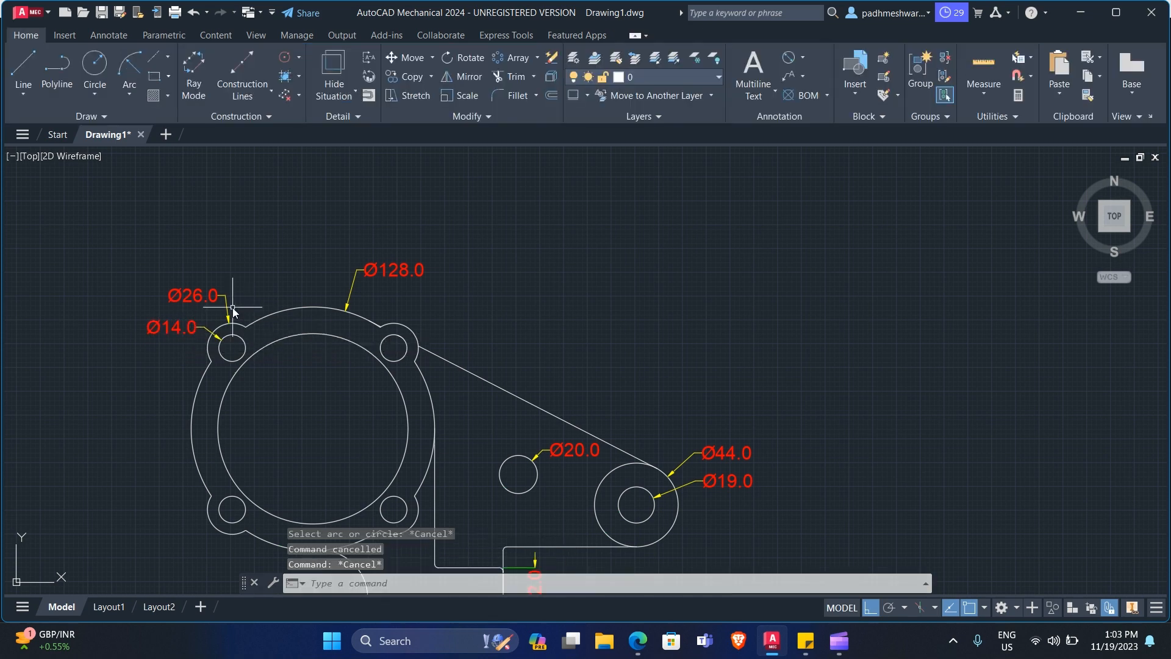
- Check the lug callouts in the Pinterest reference and prefix the upper-left lug's outer arc diameter dimension with 4X
double_click(199, 297)
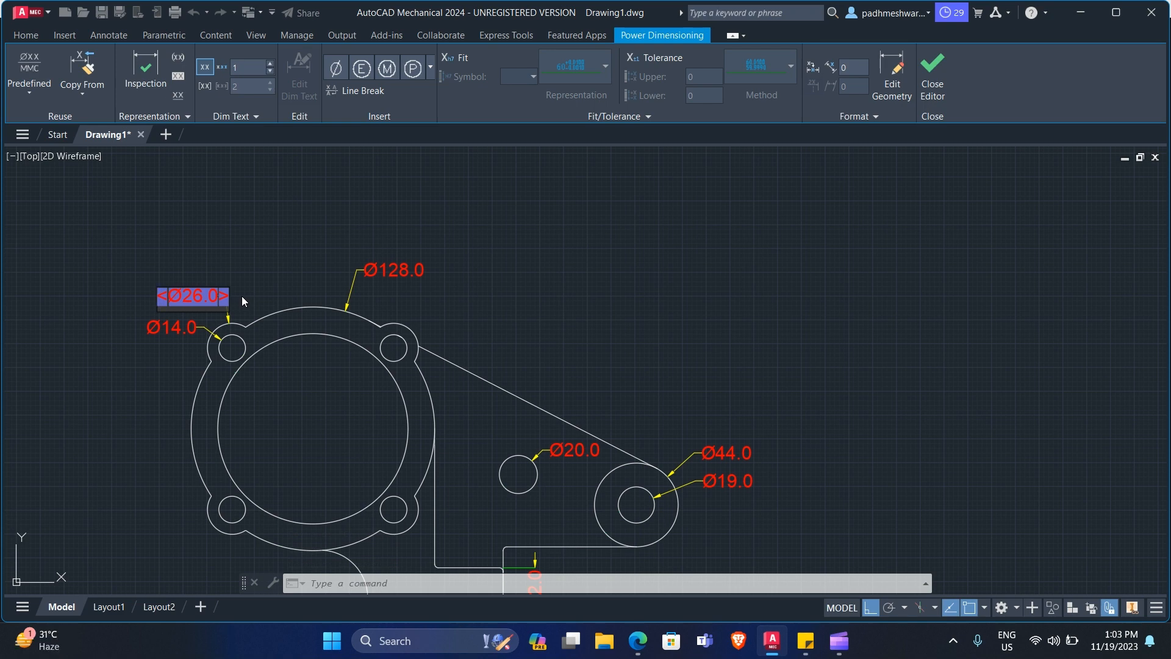
key("alt+Tab")
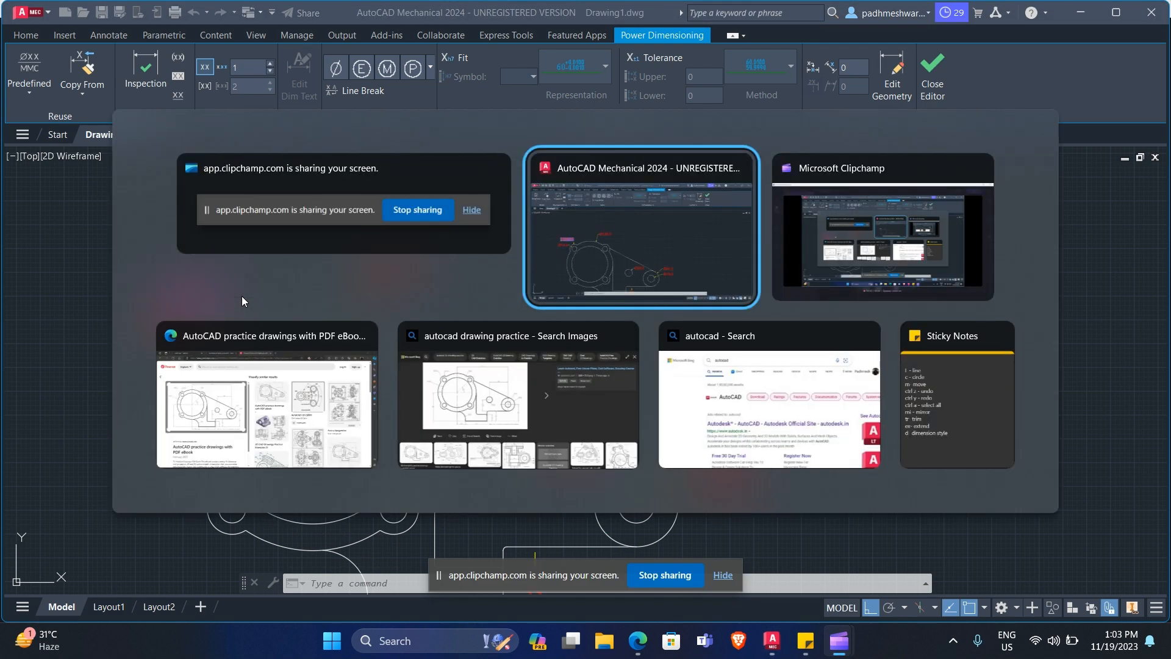
key("alt+Tab")
key("alt+Tab")
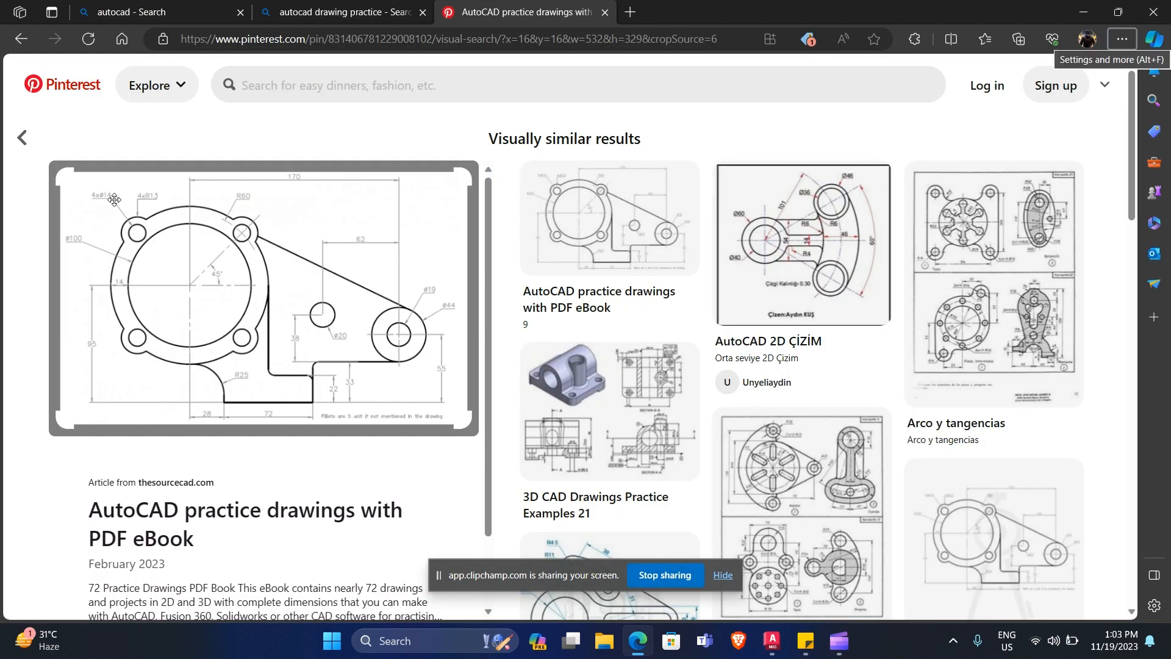
left_click(723, 575)
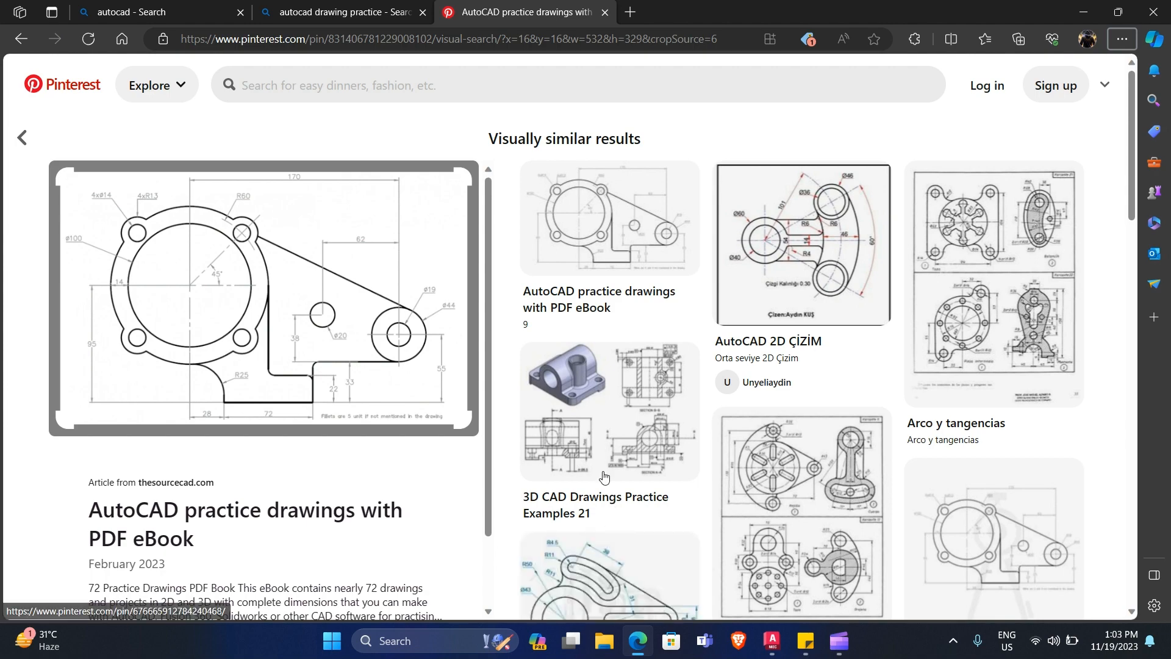
key("alt+Tab")
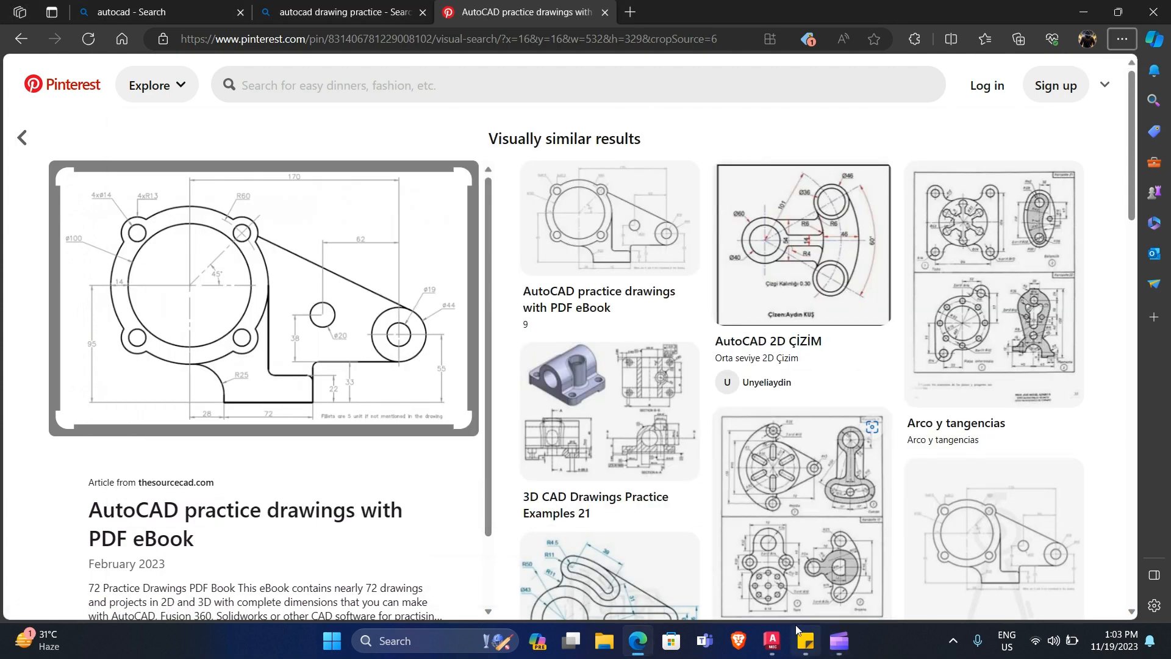
left_click(770, 640)
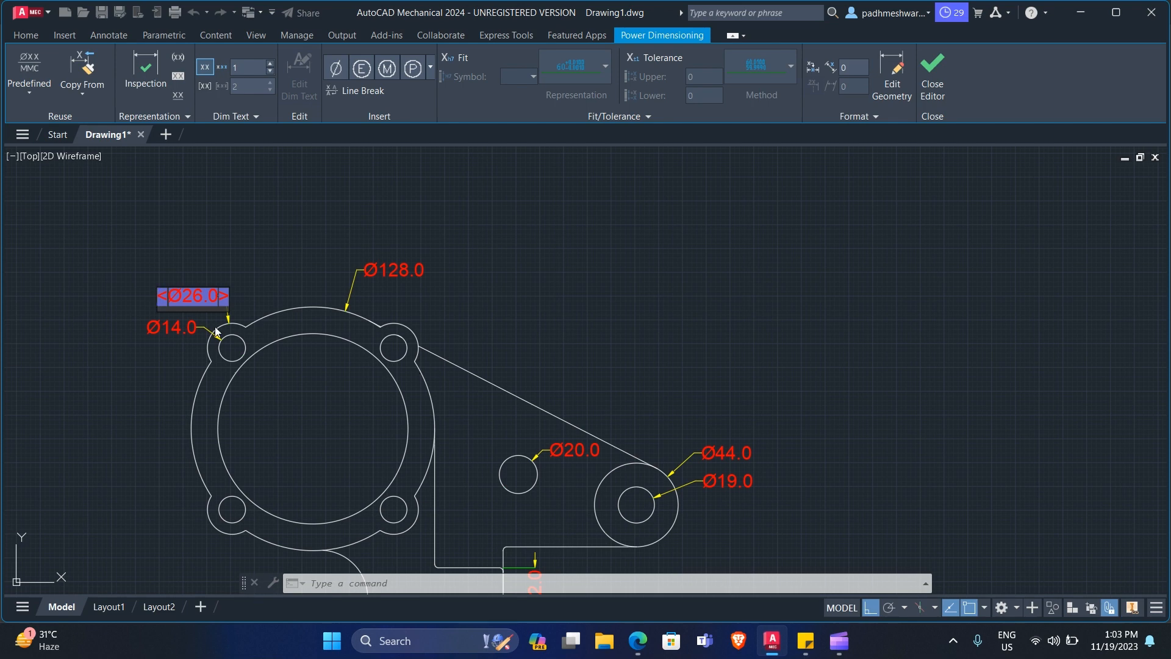
type("4")
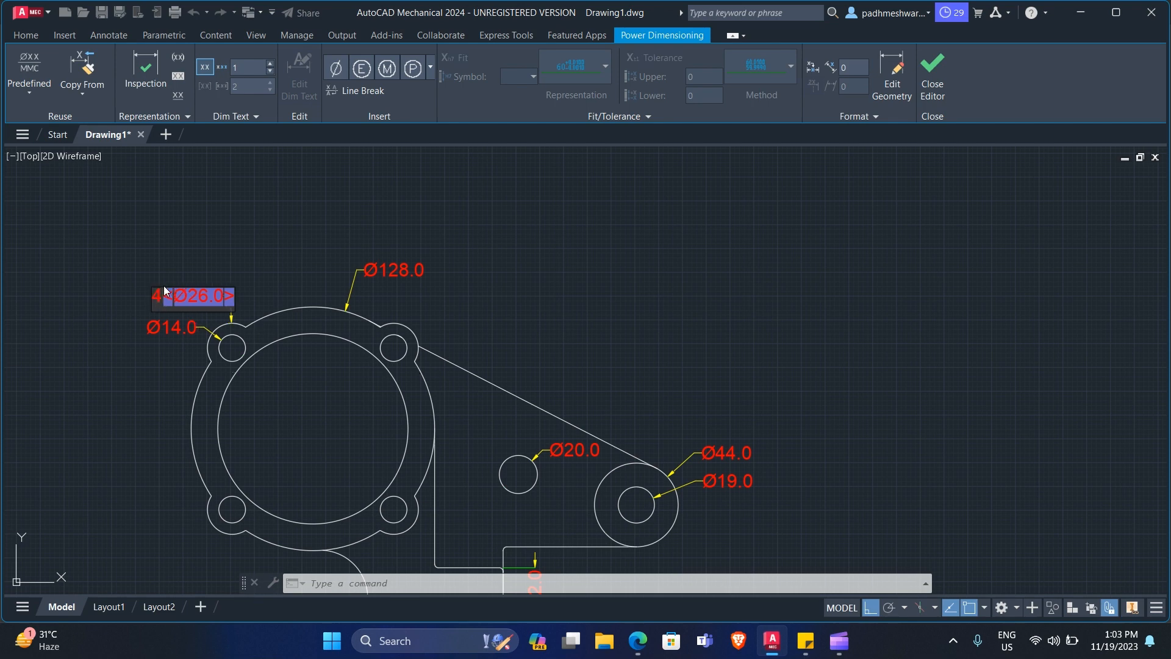
type("X")
left_click(321, 250)
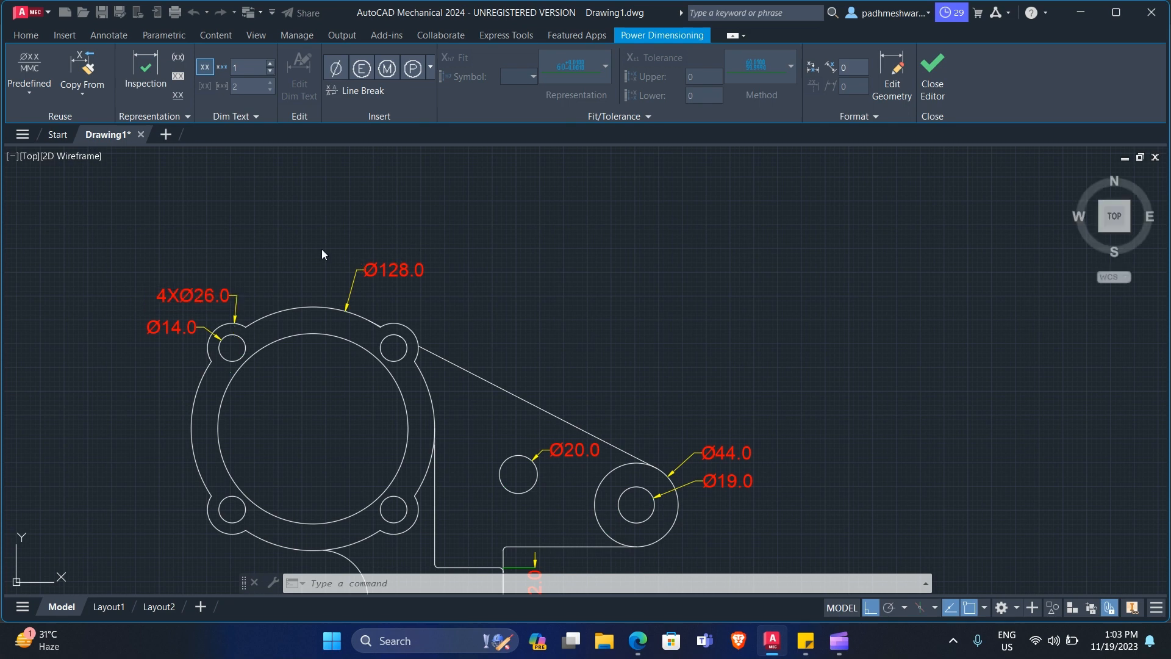
- Prefix the upper-left lug hole's diameter dimension with 4X
double_click(153, 329)
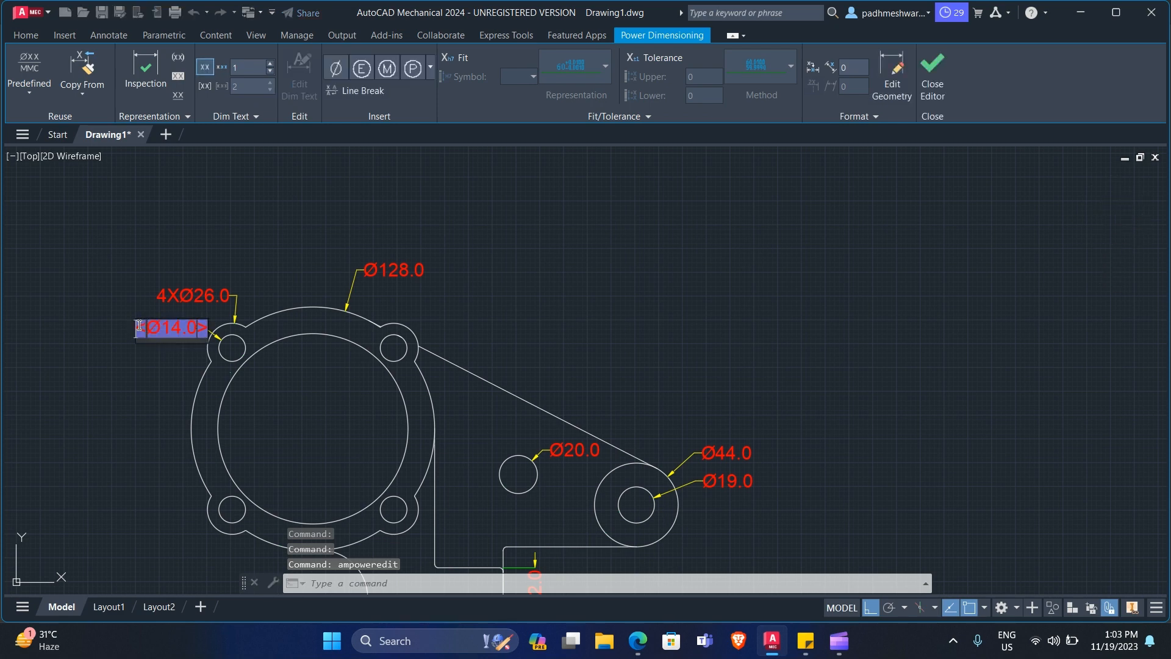
type("4X")
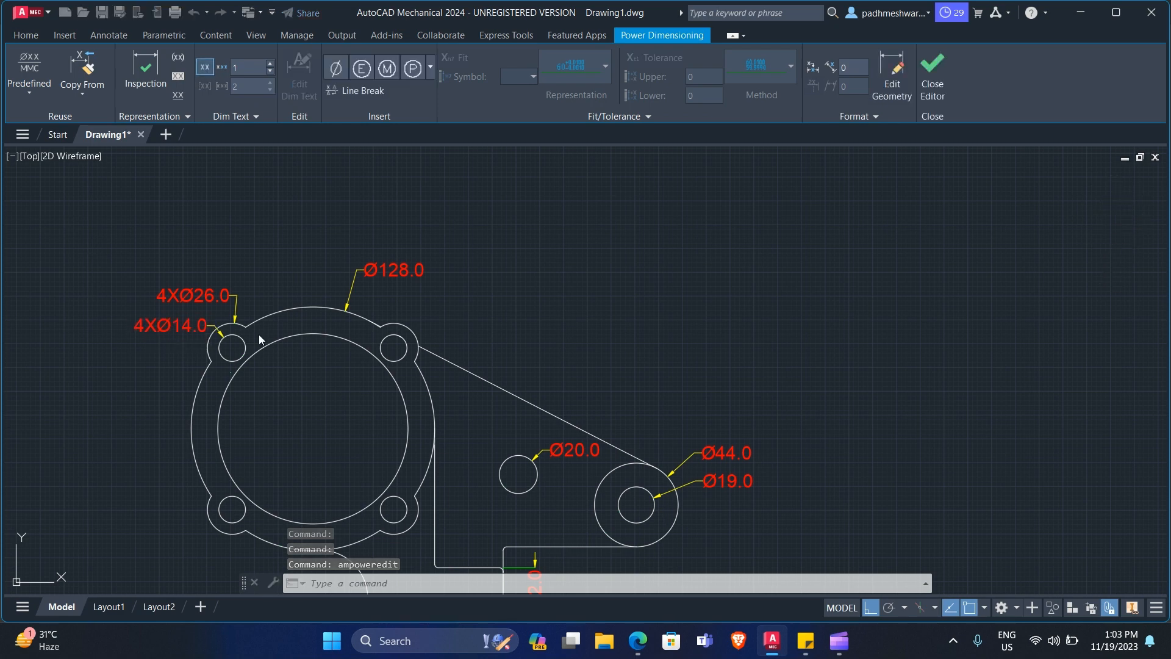
left_click(292, 235)
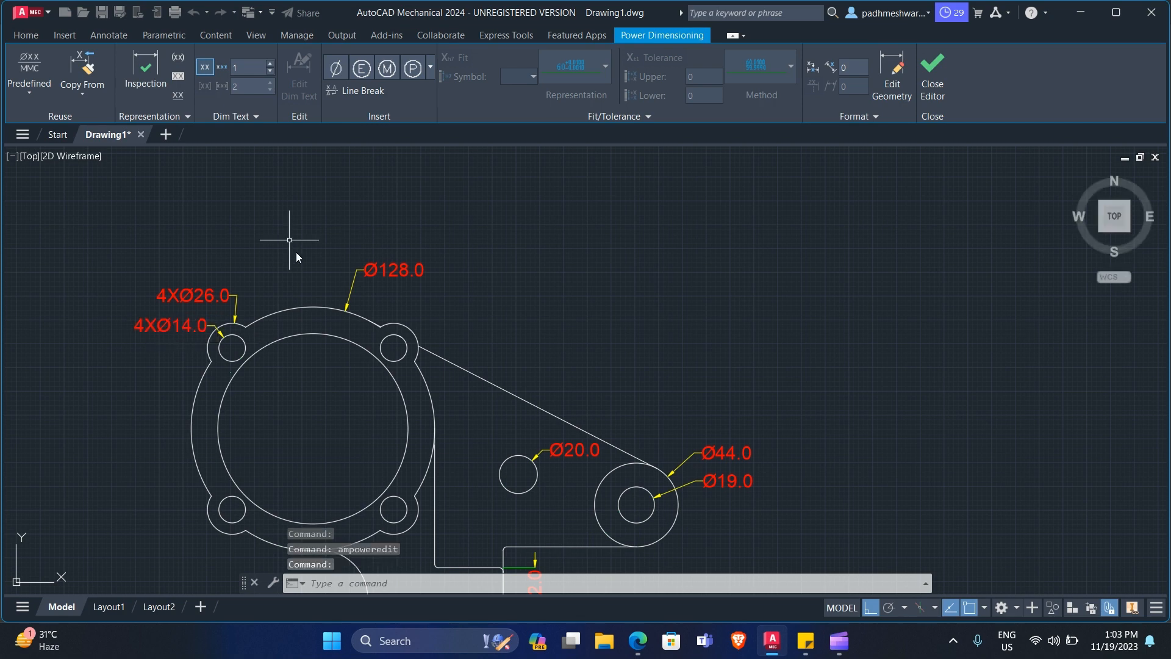
- Add diameter dimensions to the flange's large inner circle, placed outside the flange, and to the curved arc between flange and foot
scroll(679, 228, "down", 2)
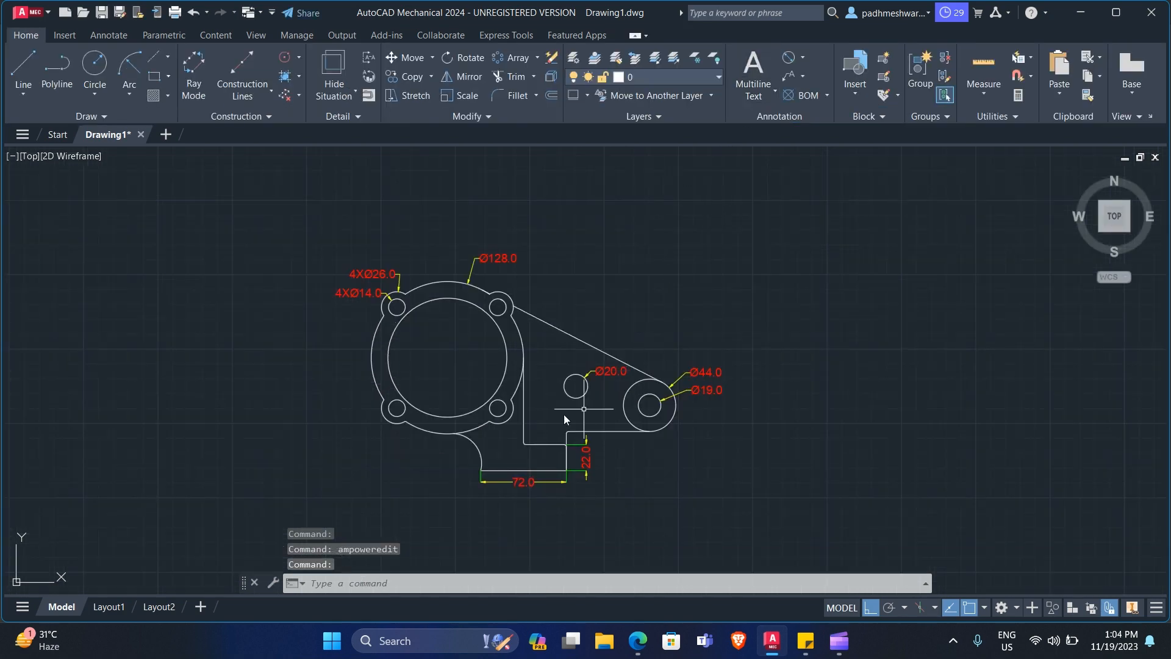
scroll(416, 449, "up", 2)
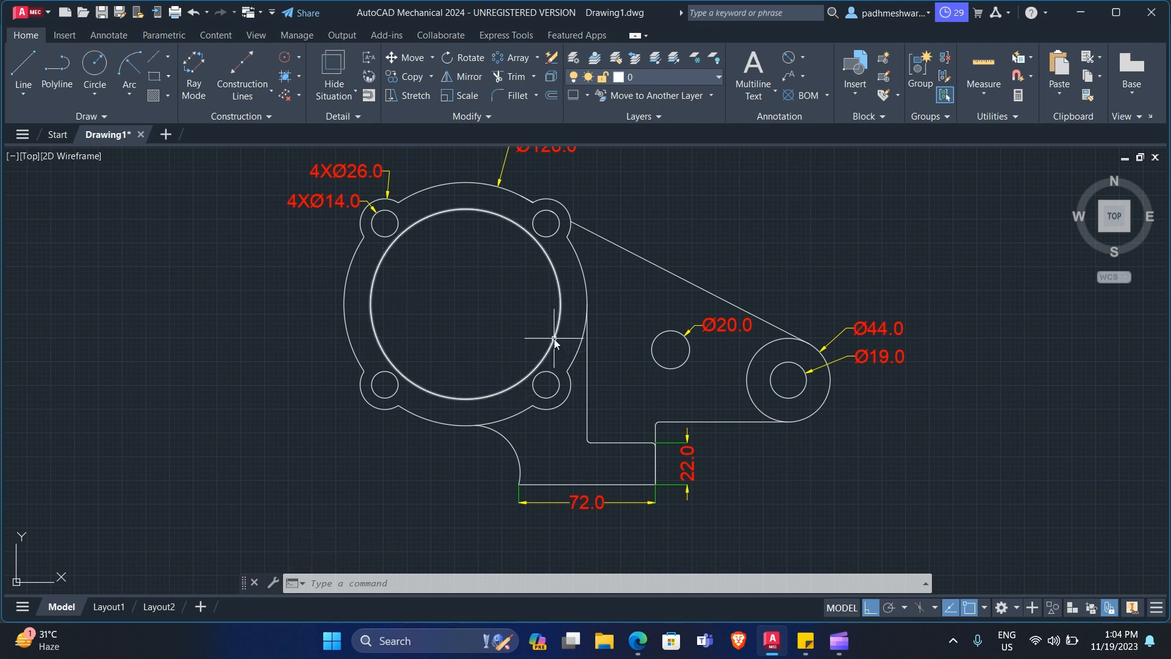
left_click(786, 60)
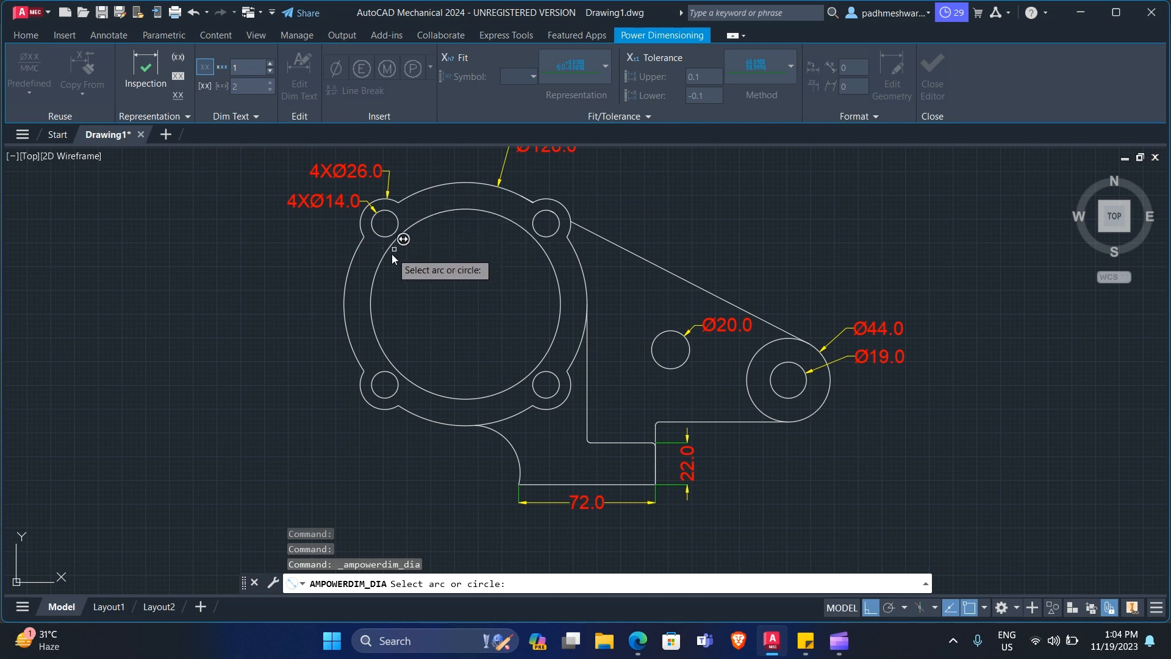
left_click(380, 265)
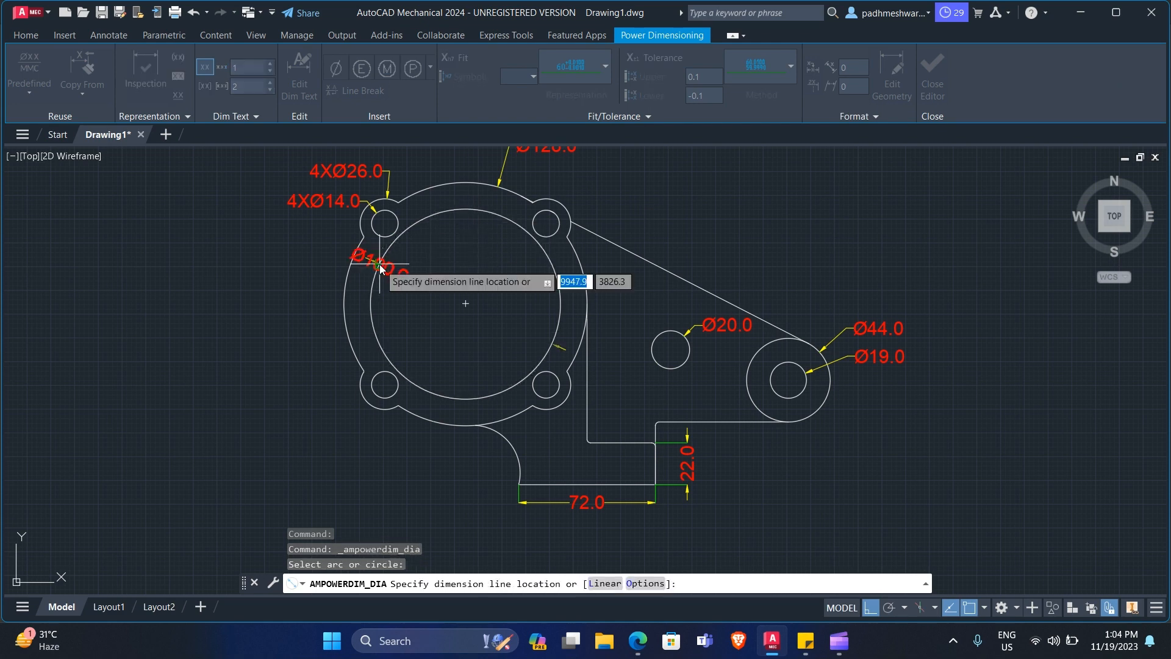
left_click(302, 250)
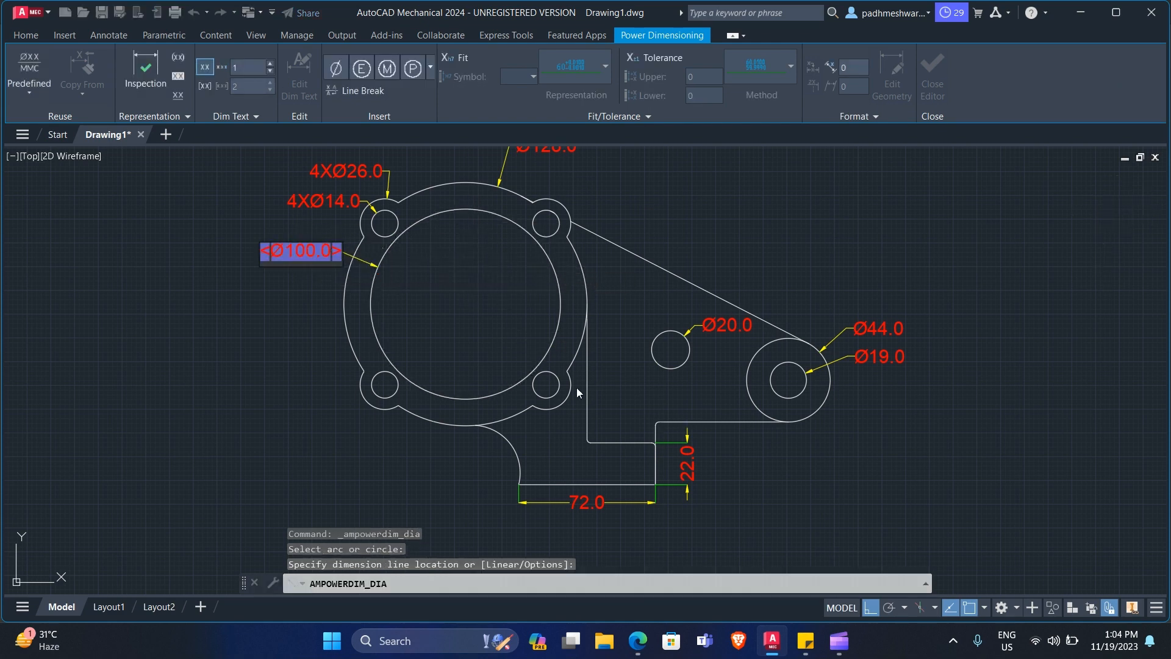
key("Return")
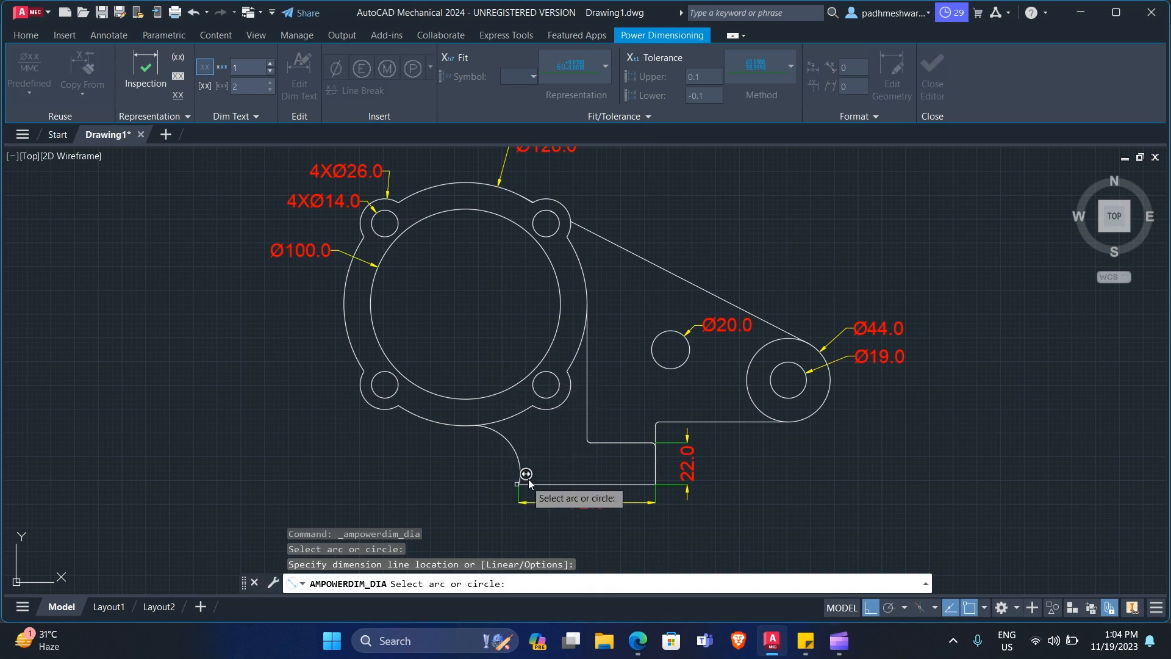
left_click(462, 454)
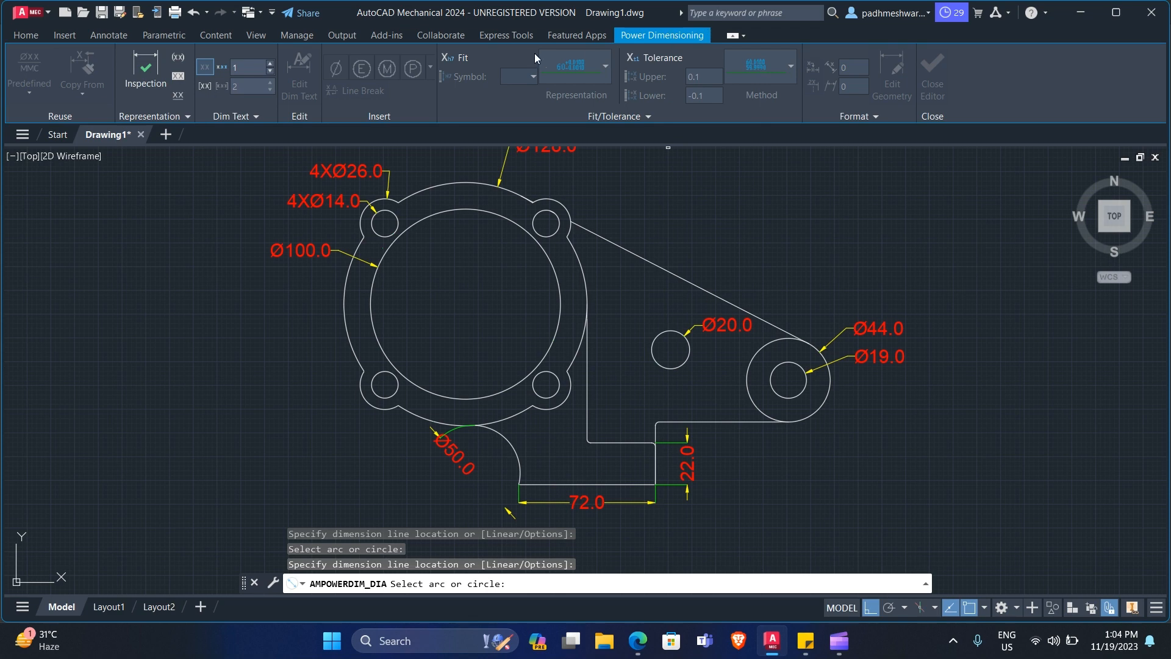
- Add a horizontal dimension between the centres of the right boss and the large flange, placed above the part
left_click(26, 37)
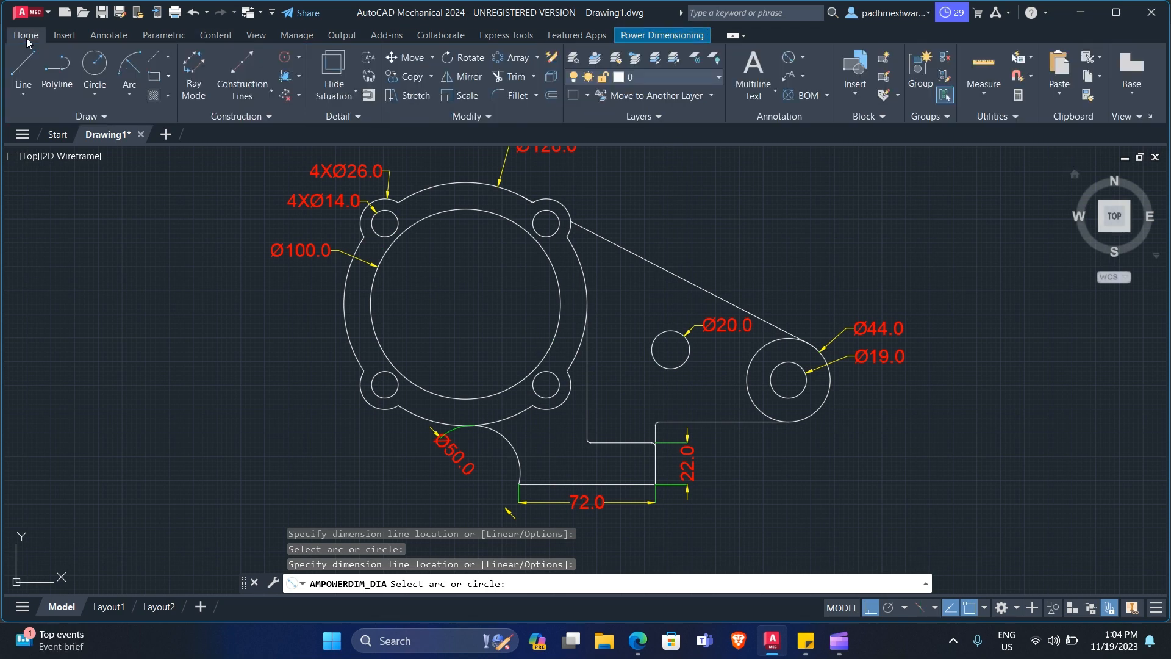
left_click(804, 58)
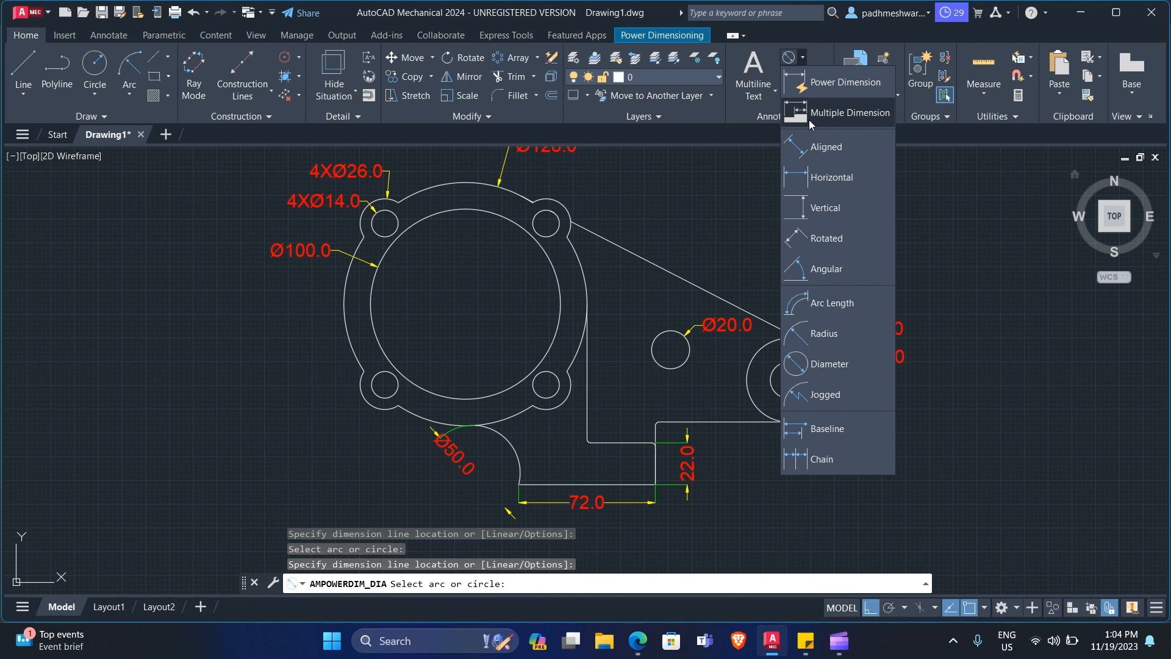
left_click(837, 160)
key("Escape")
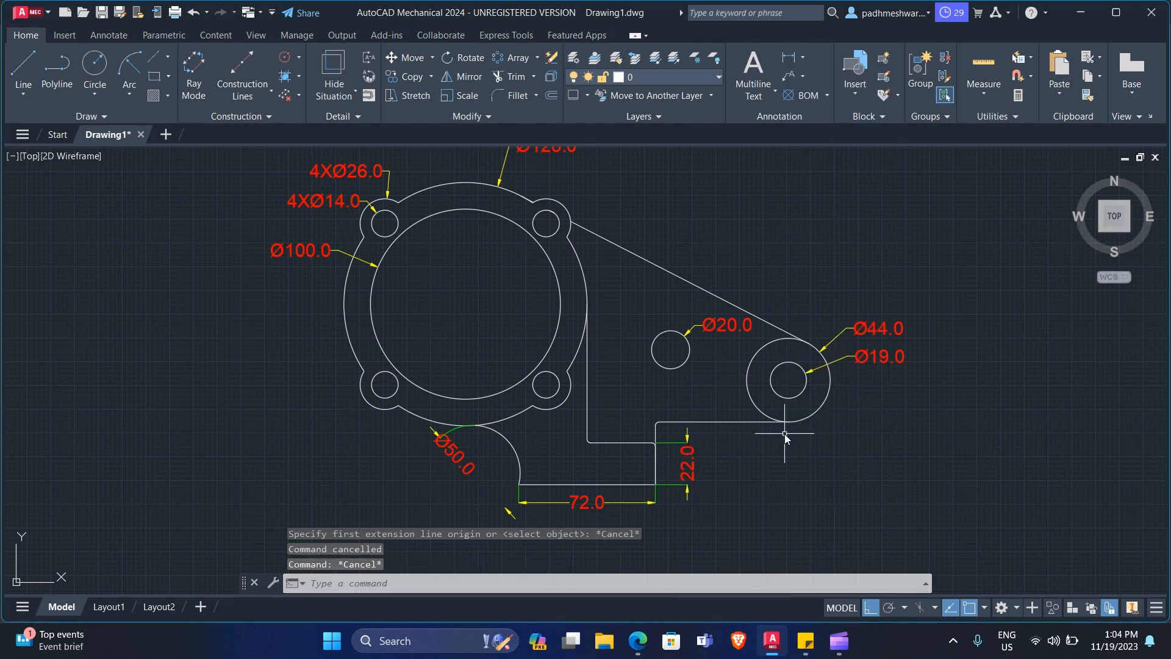
scroll(646, 419, "down", 2)
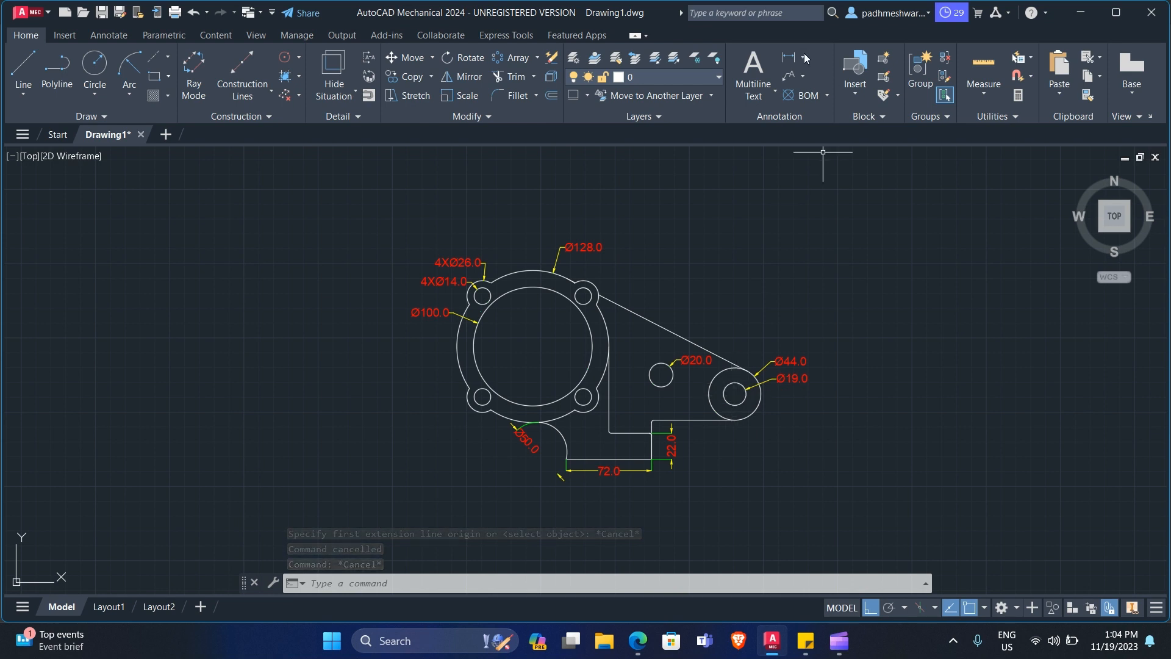
left_click(788, 57)
left_click(735, 394)
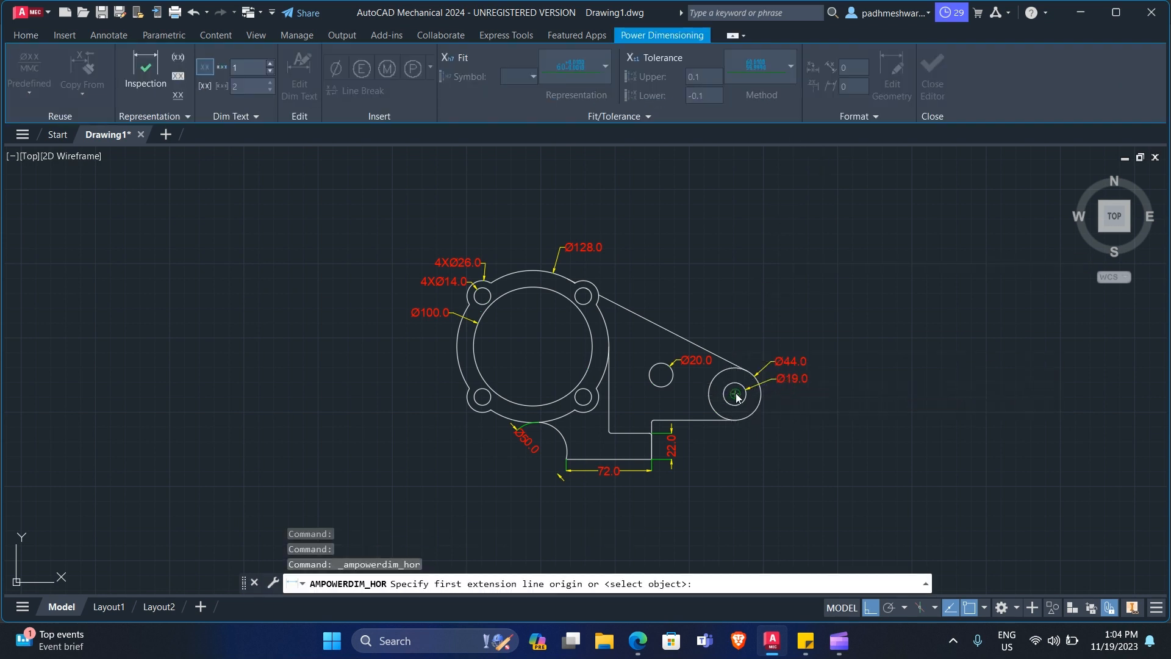
left_click(534, 345)
left_click(589, 208)
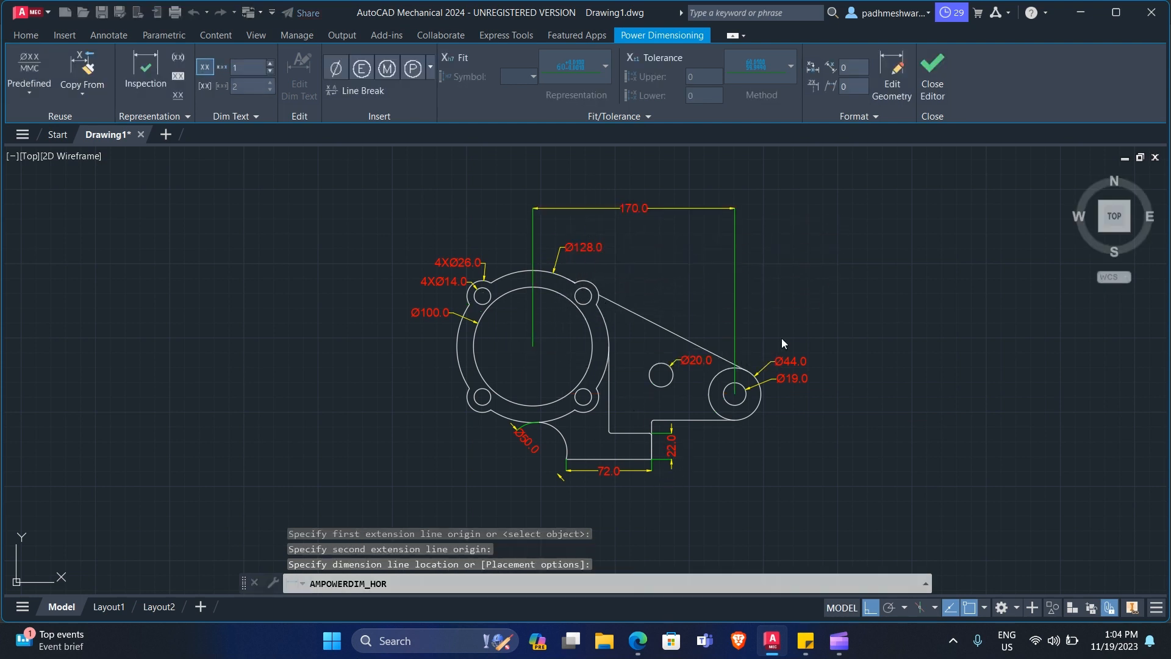
key("Return")
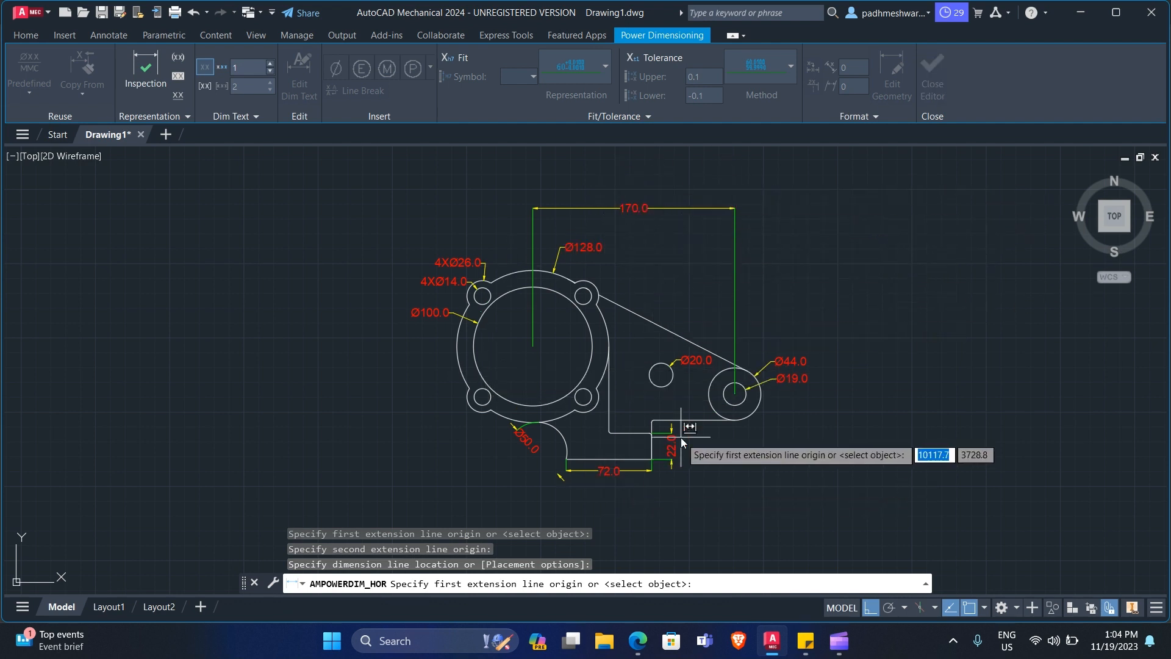
- Add a horizontal dimension from the foot's lower-left corner to the flange centre, aligned with the foot's width dimension
scroll(524, 462, "up", 2)
scroll(525, 462, "up", 2)
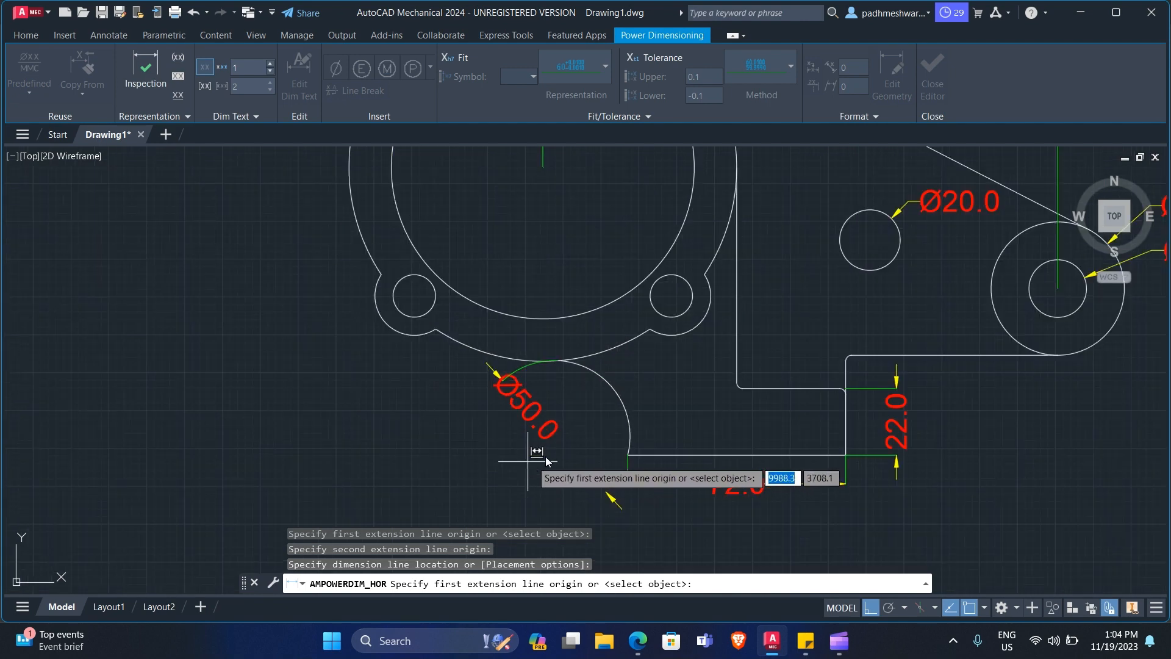
scroll(552, 366, "down", 3)
scroll(583, 379, "up", 1)
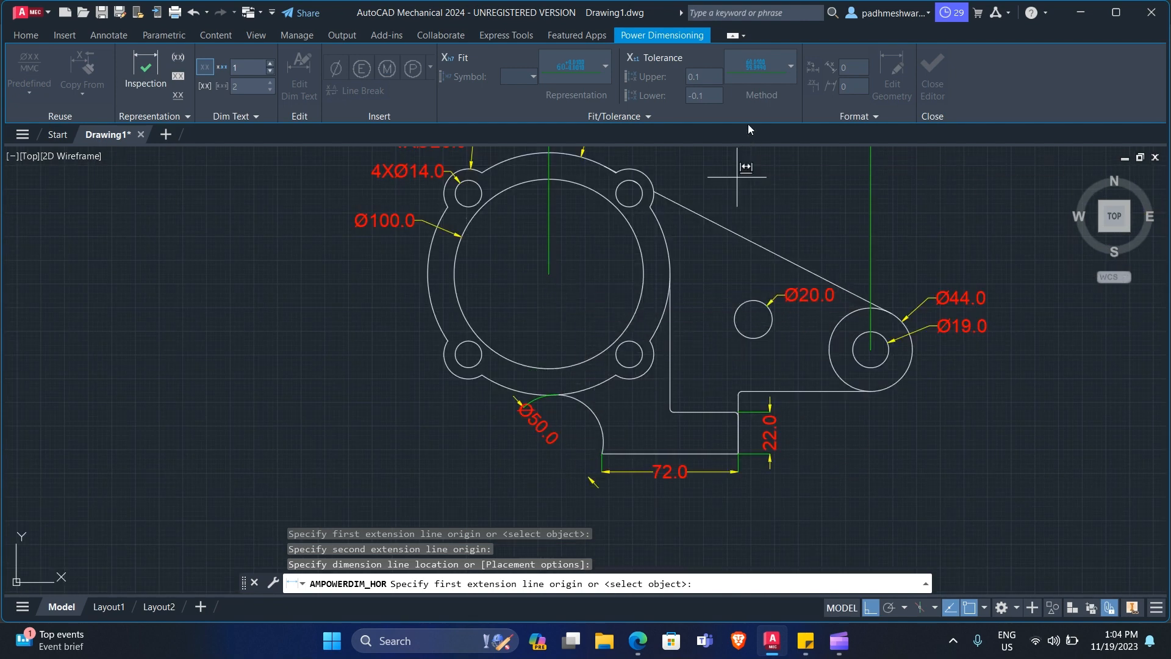
left_click(602, 454)
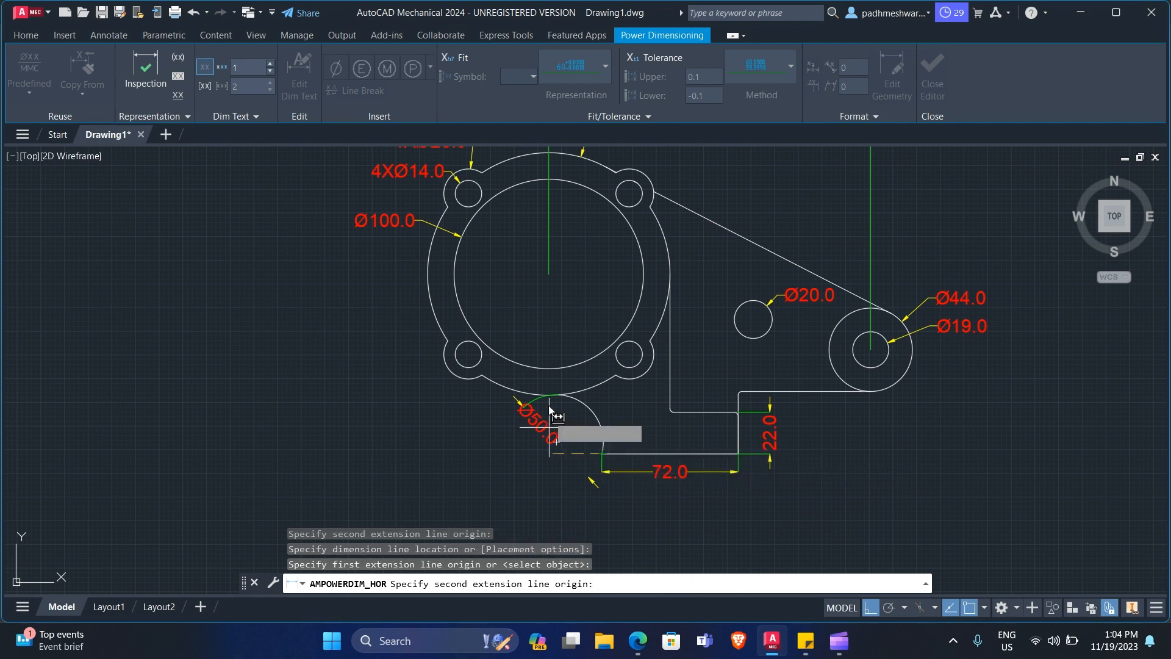
left_click(552, 277)
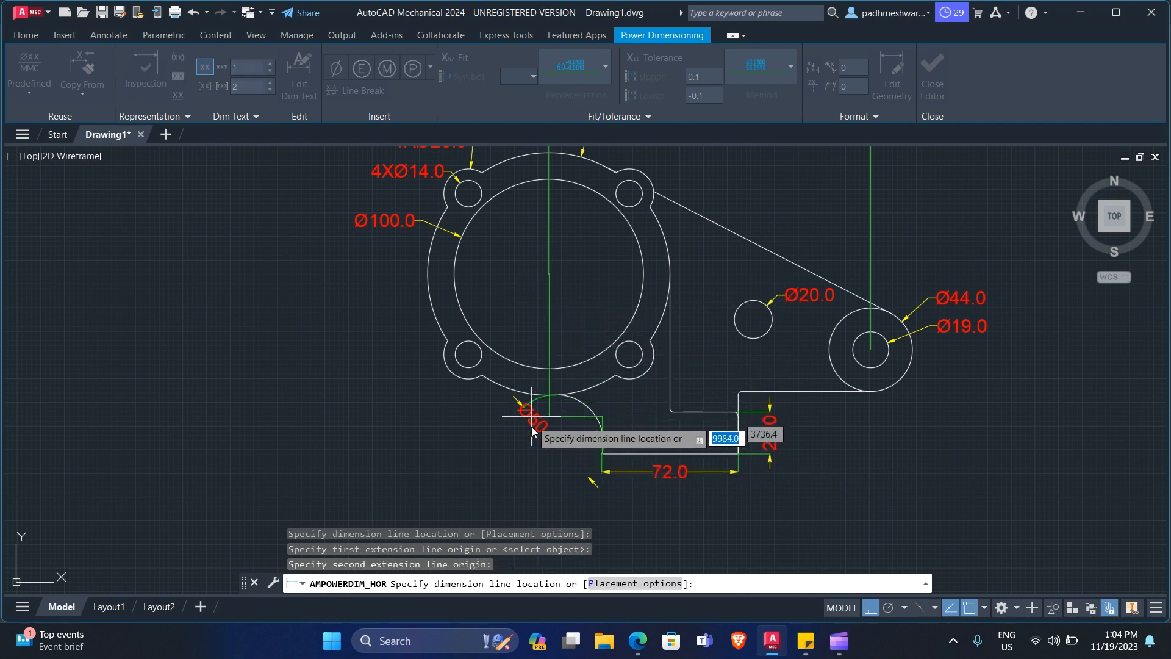
left_click(504, 473)
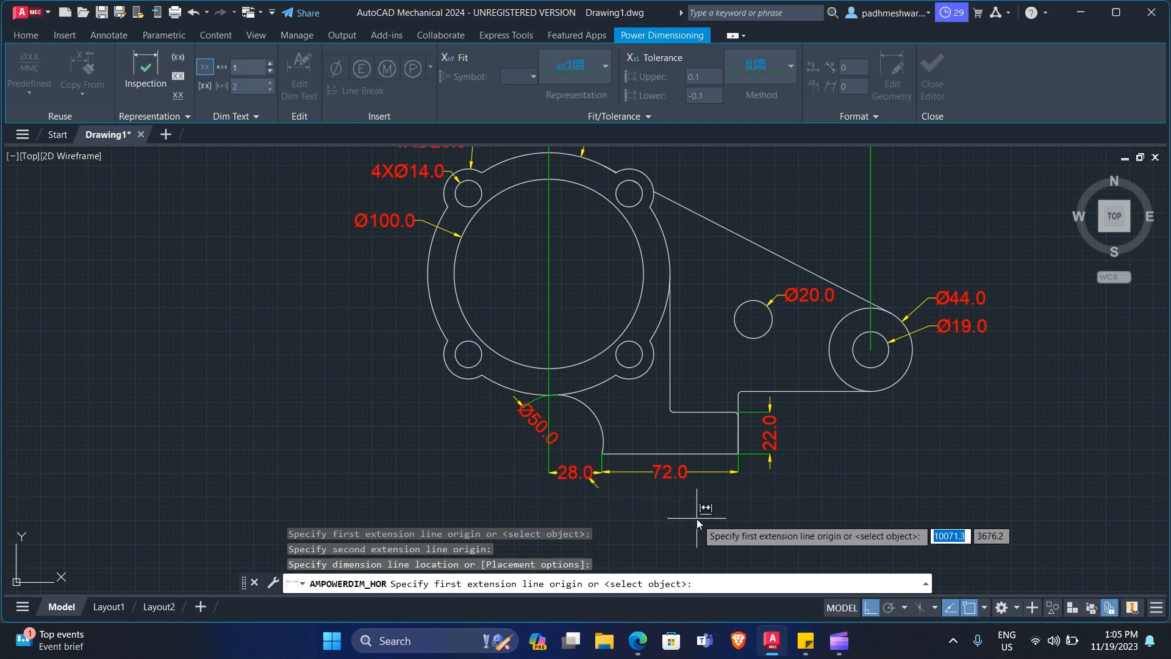
- Compare the dimensioned part with the Pinterest reference drawing and end the horizontal dimension command
key("alt+Tab")
key("alt+Tab")
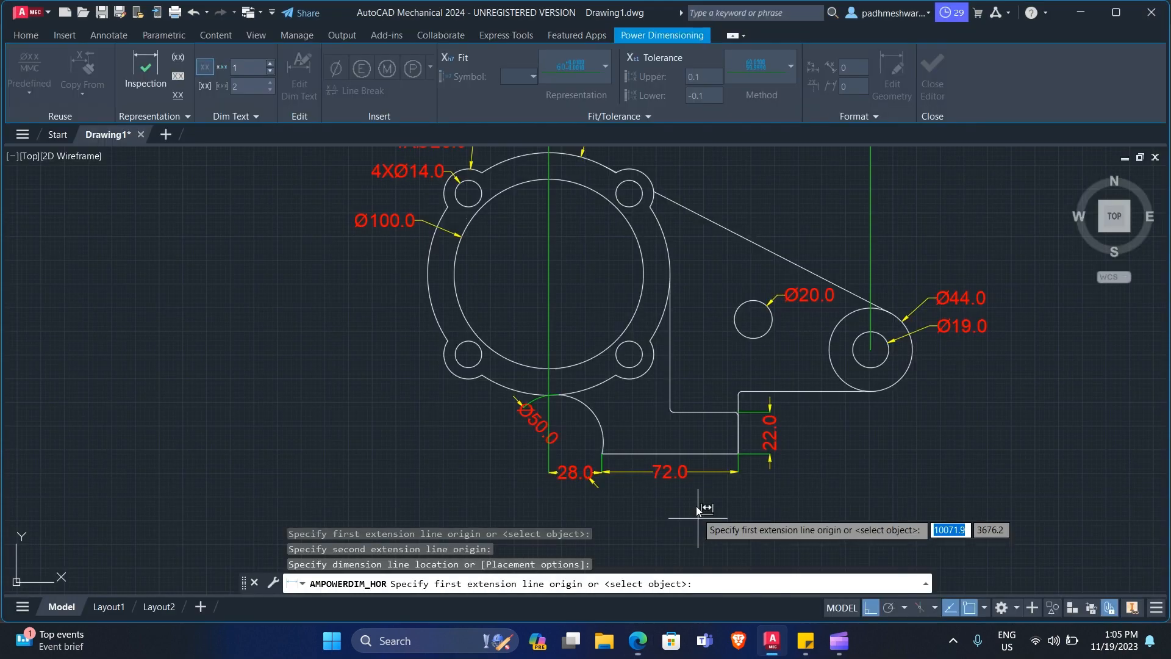
key("alt+Tab")
key("alt+Tab")
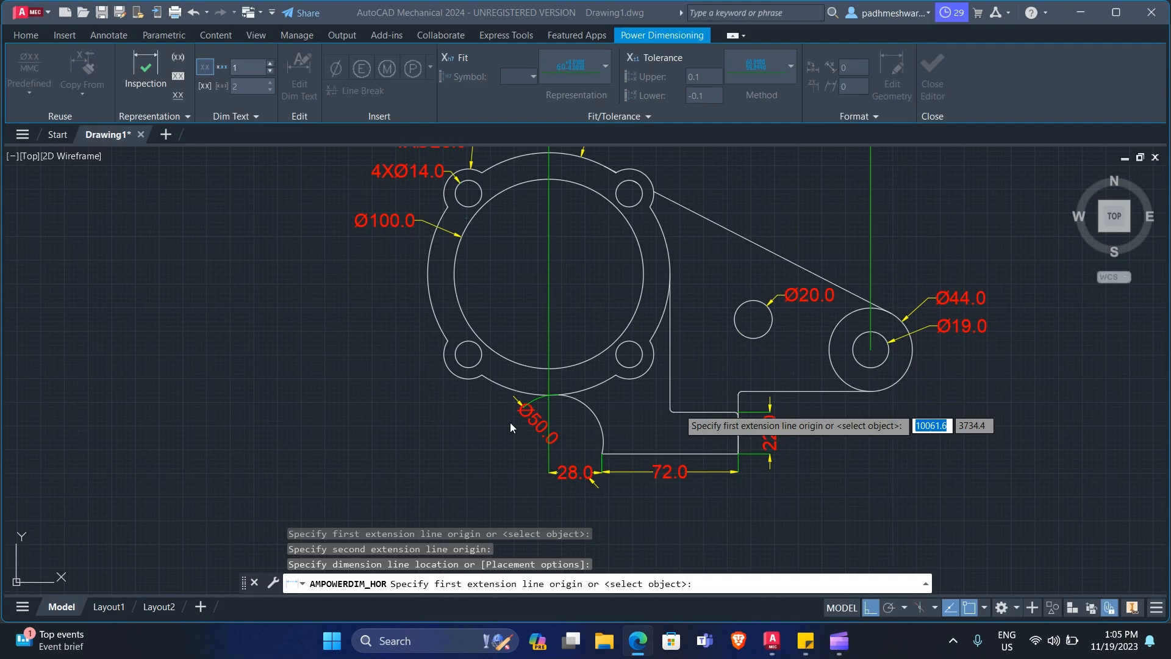
key("alt+Tab")
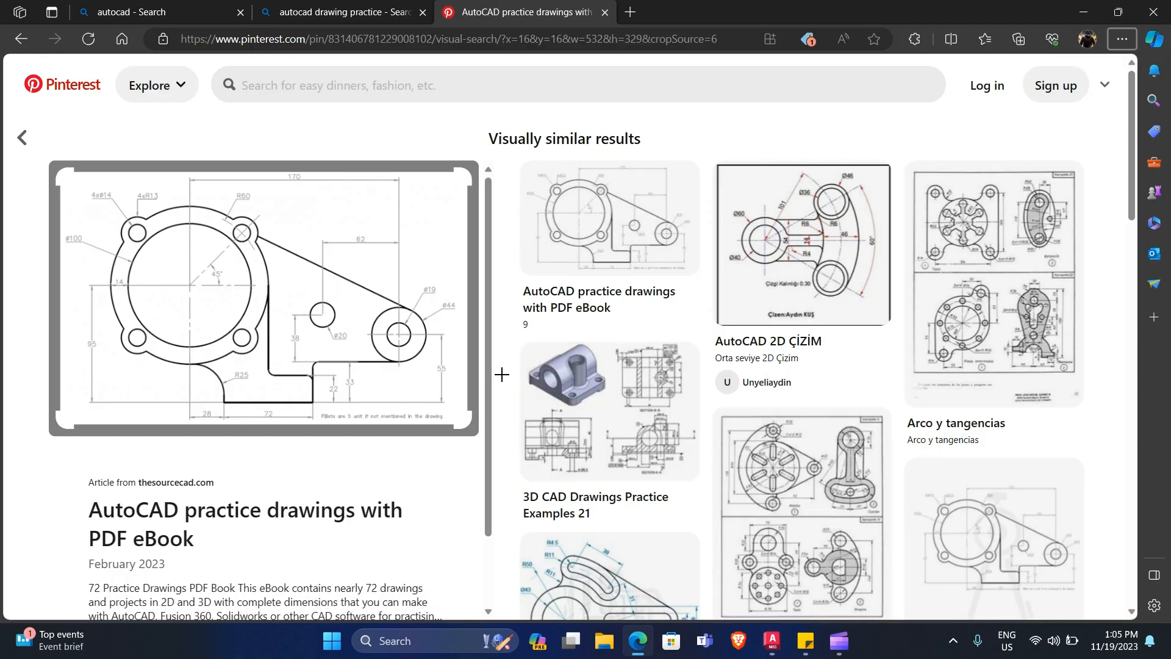
key("alt+Tab")
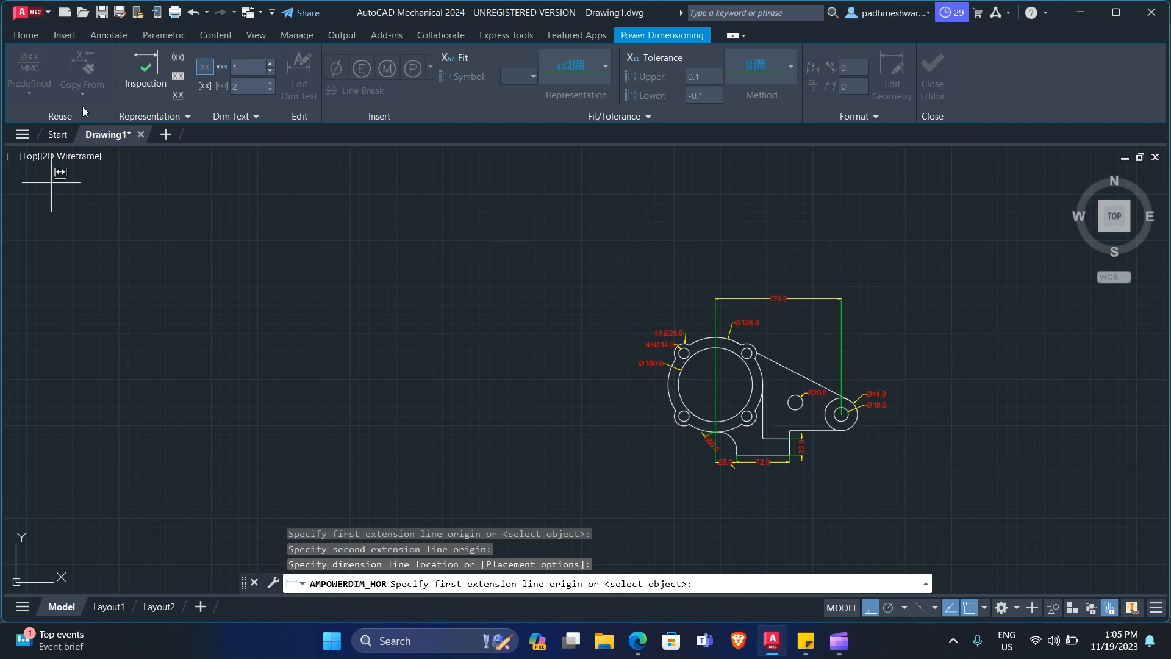
left_click(507, 346)
key("Escape")
key("Escape")
key("Escape")
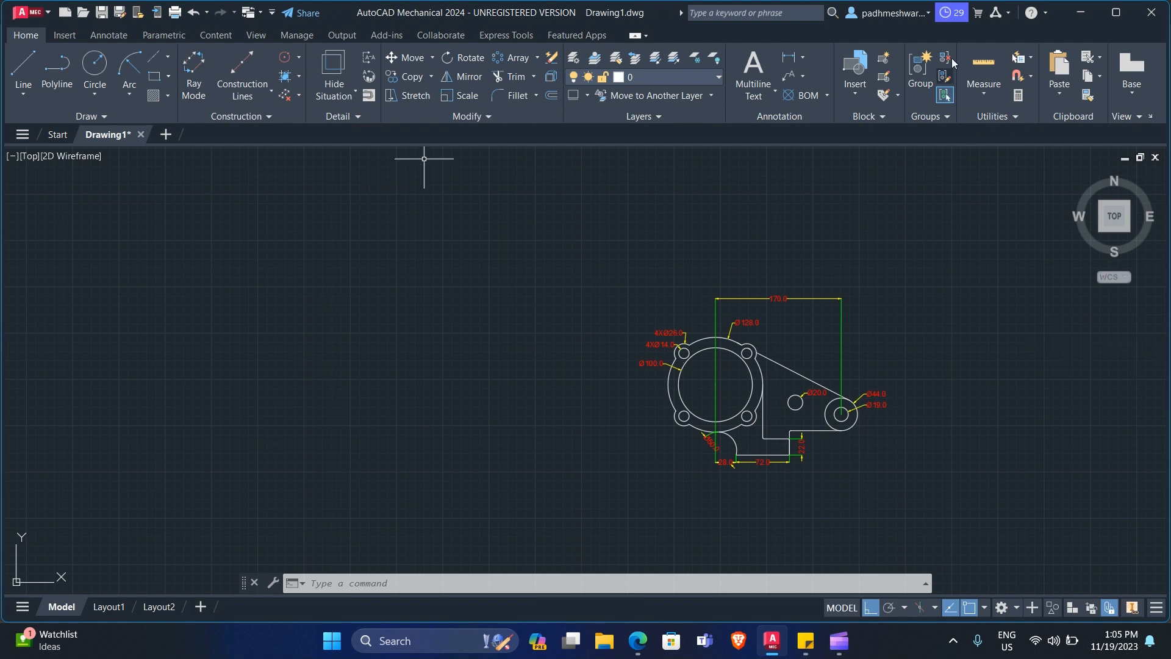
left_click(928, 13)
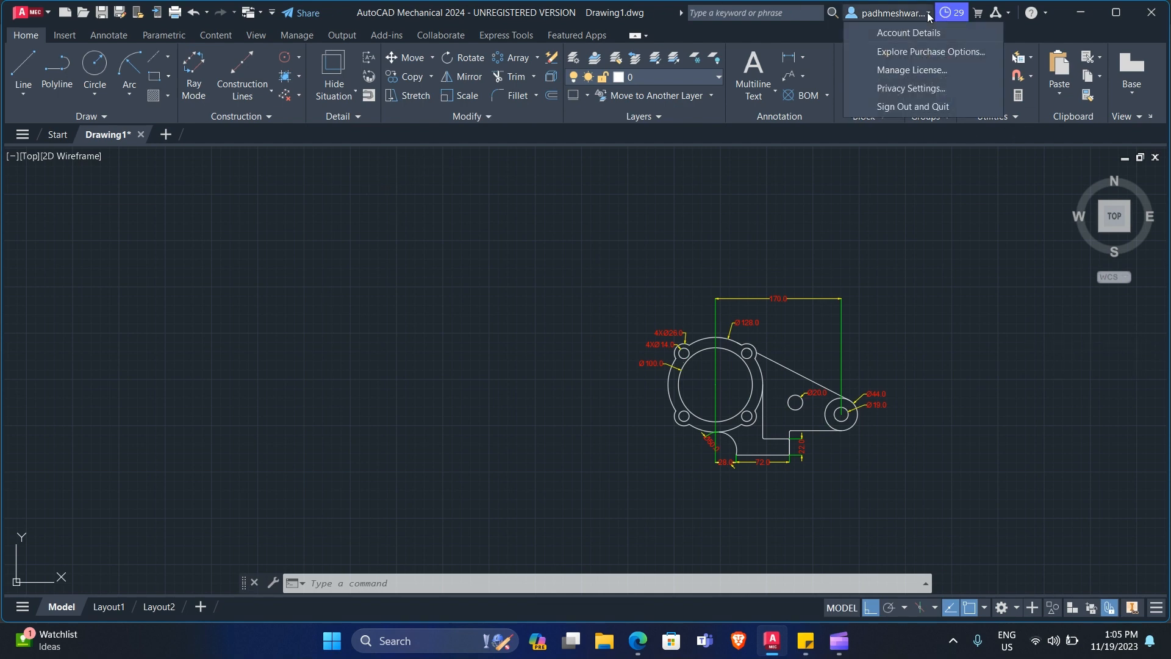
left_click(928, 17)
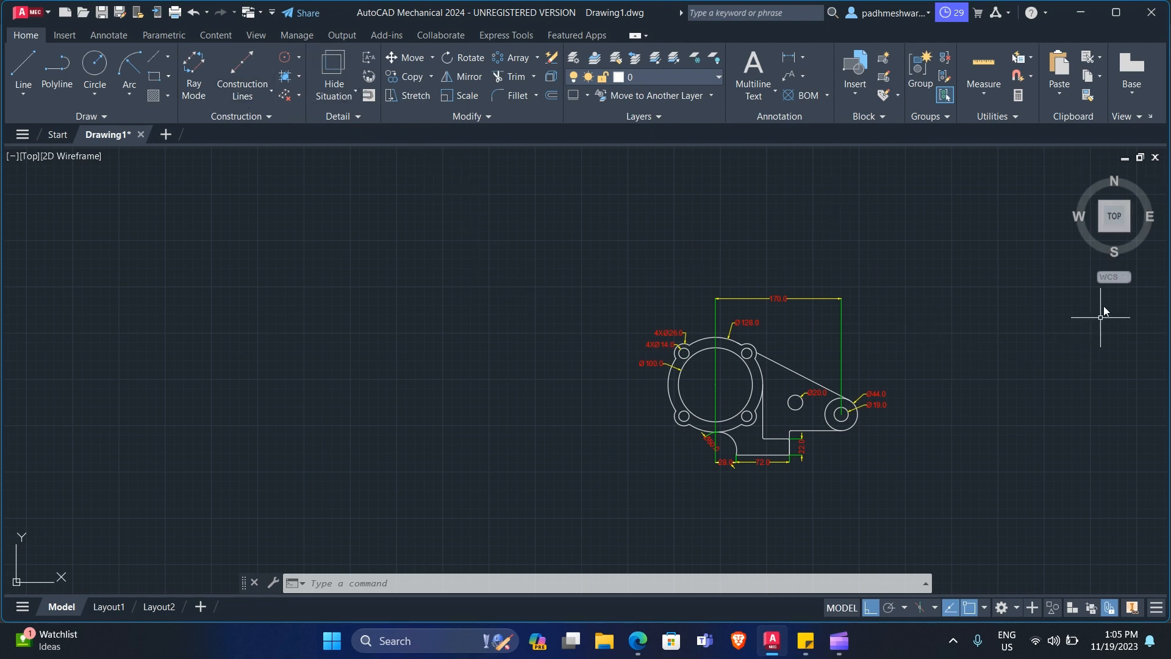
- Inspect the dimensioned bracket in the SW Isometric view and return to the Top view
left_click(1102, 230)
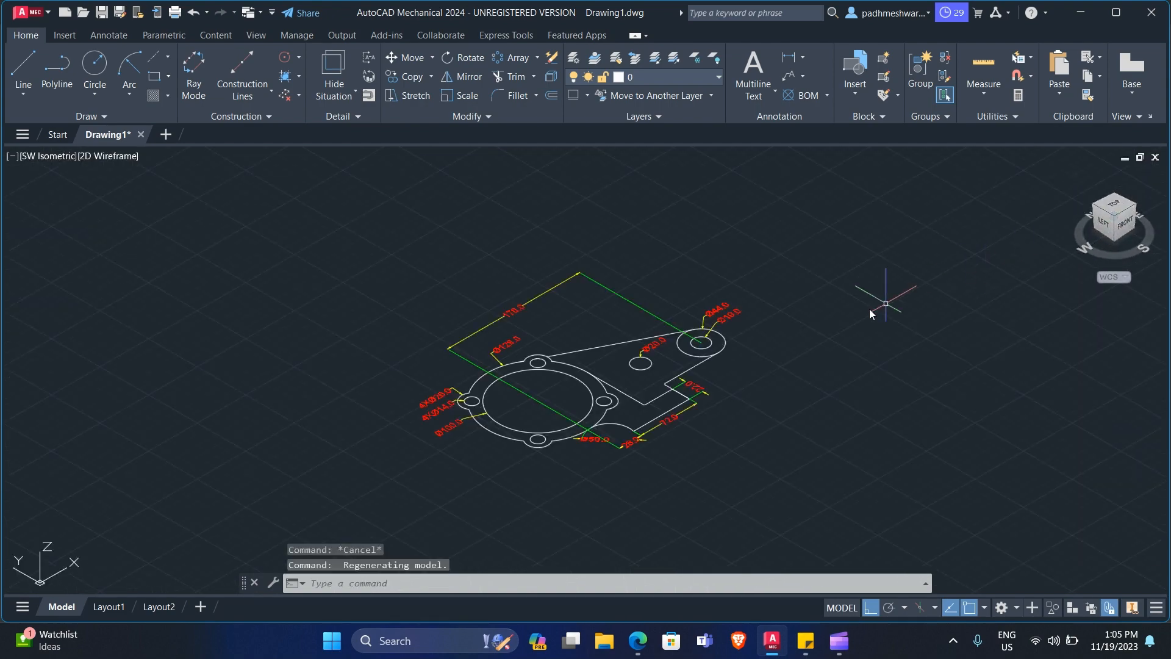
left_click(1114, 207)
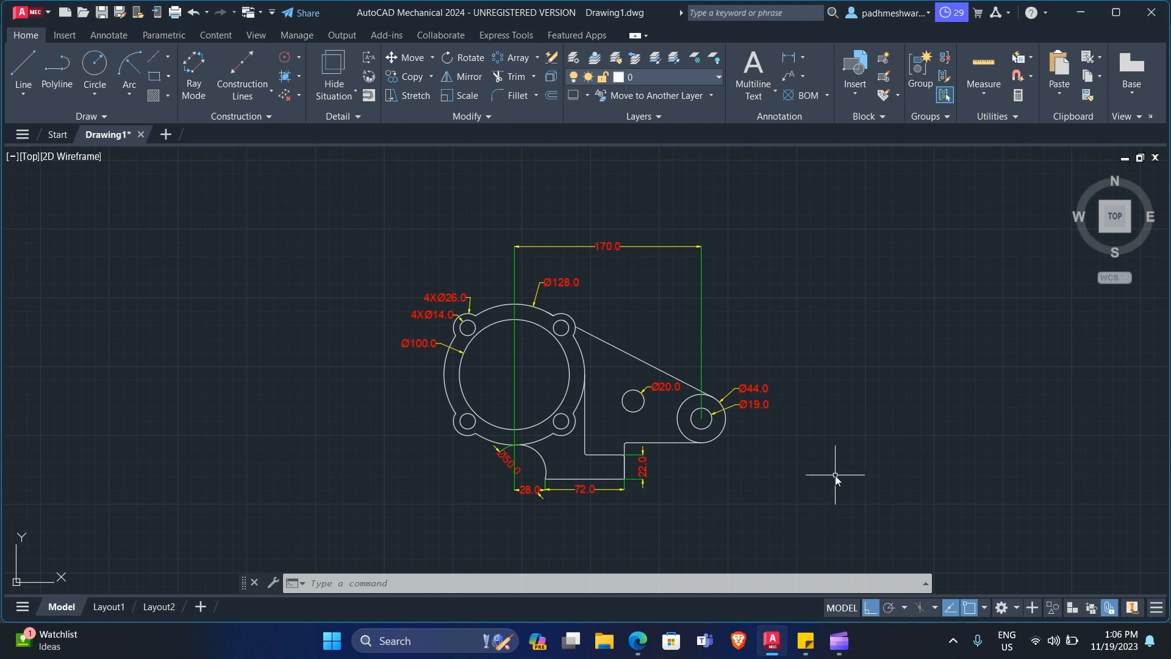
mouse_move(834, 645)
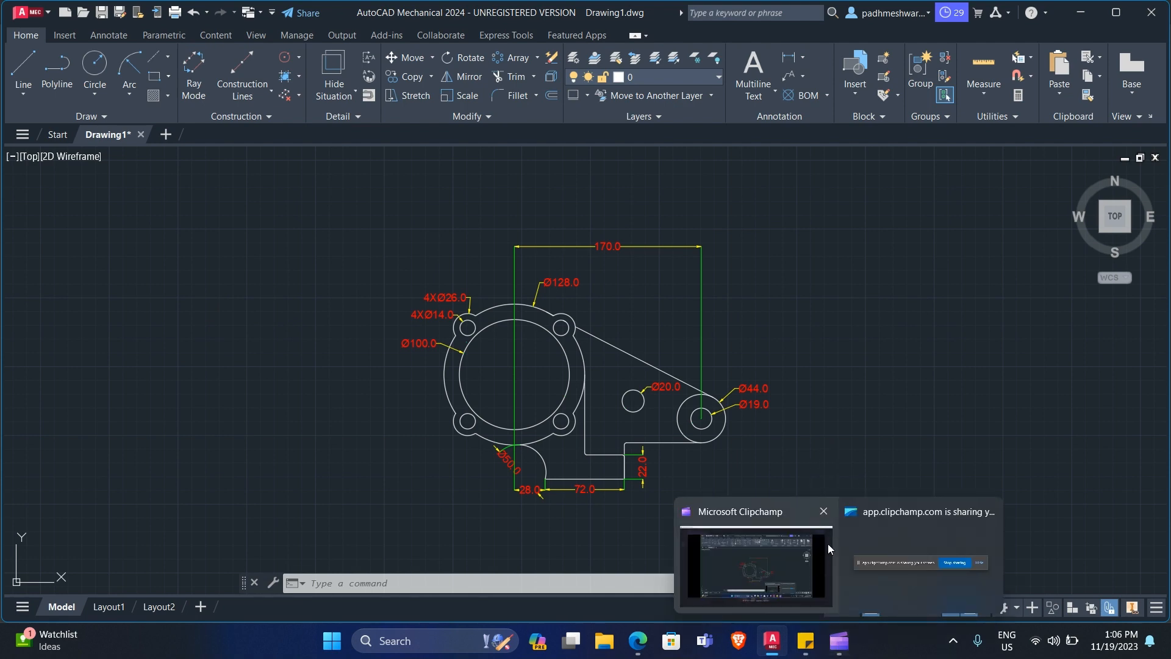
left_click(858, 570)
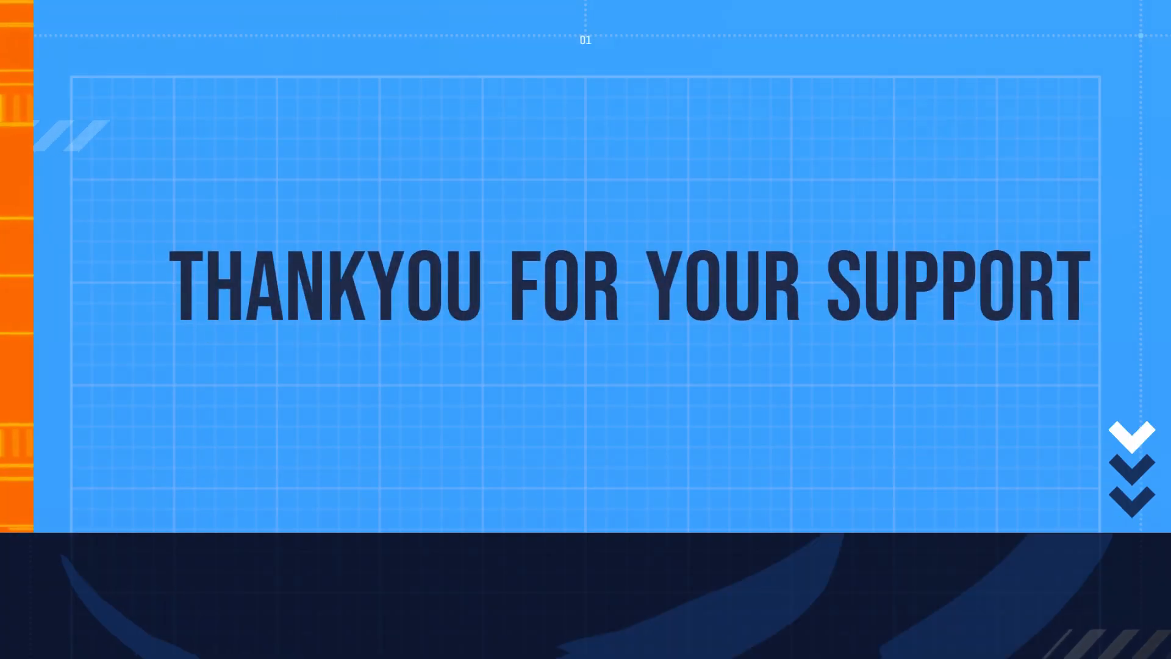